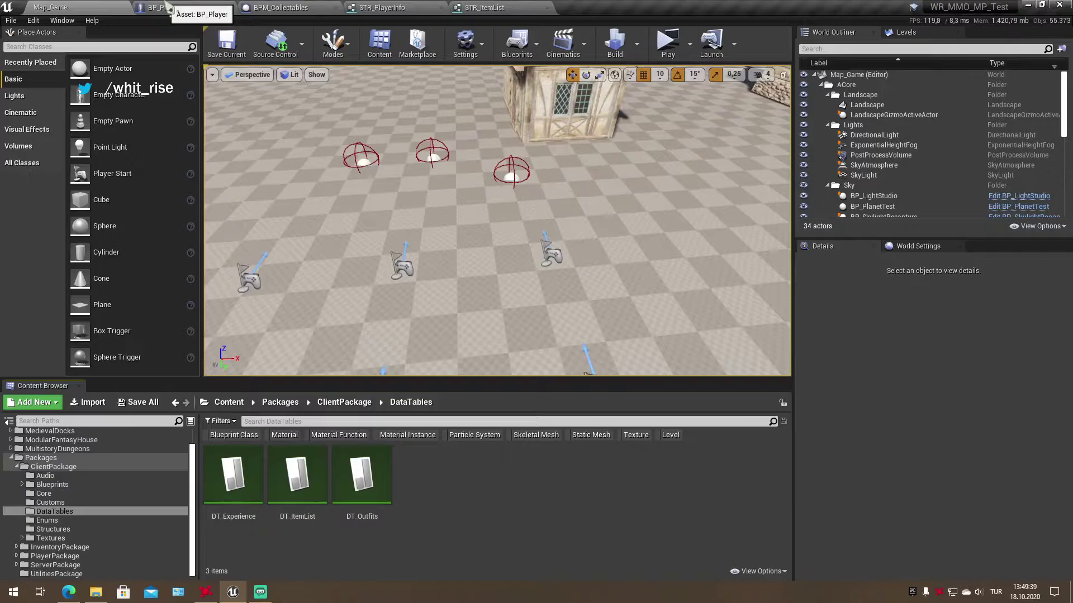
Switch to BP_Player and pan its Replicated Graph to show the CollectItemClient and Collect Item Server nodes
left_click(168, 7)
mouse_move(385, 299)
right_mouse_down()
mouse_move(397, 368)
mouse_move(497, 242)
mouse_move(429, 306)
right_mouse_up()
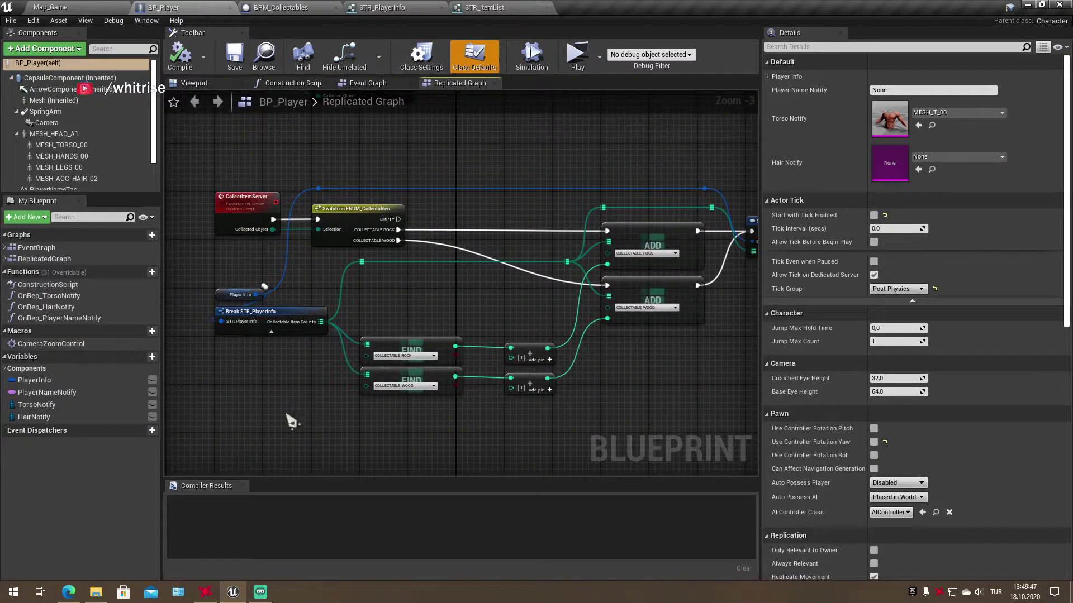
right_click_drag(290, 422, 302, 412)
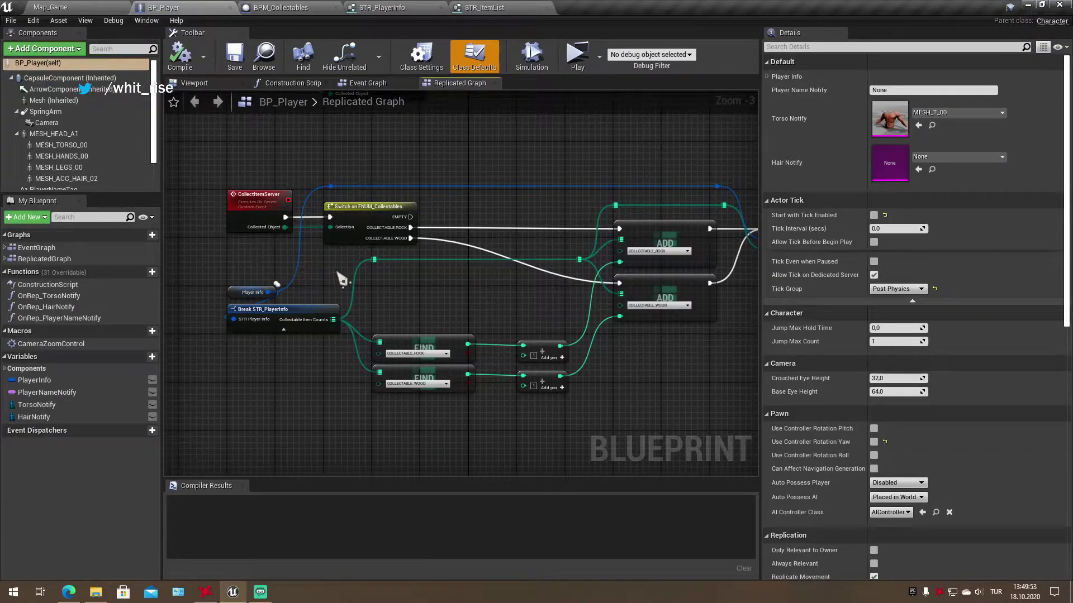
right_click_drag(342, 279, 314, 366)
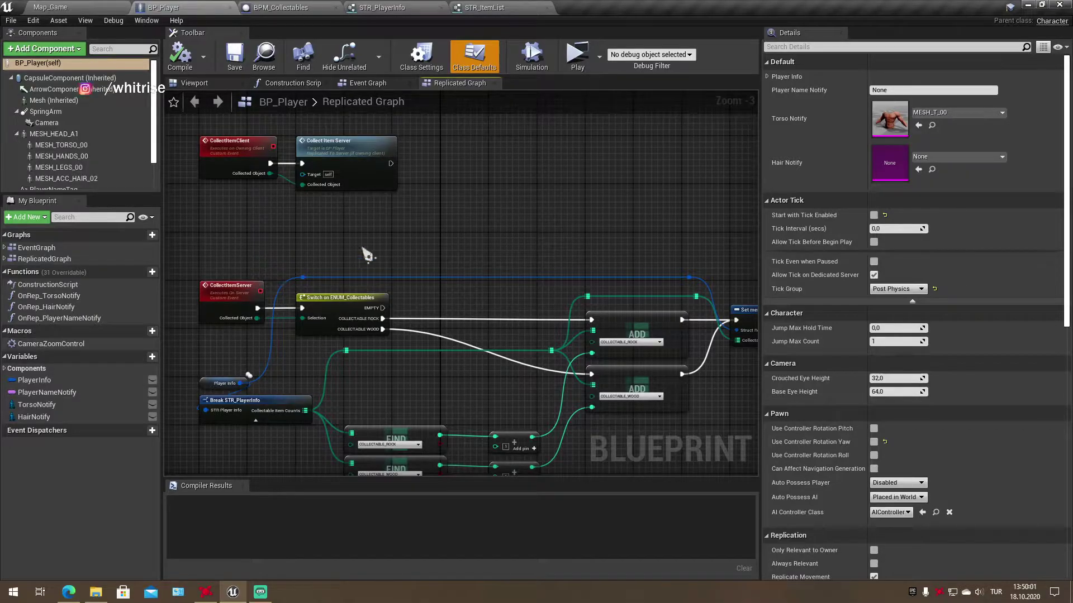
Select PlayerInfo and expand its Outfit_Torso, Outfit_Hair and CollectableItemCounts default values
left_click(49, 381)
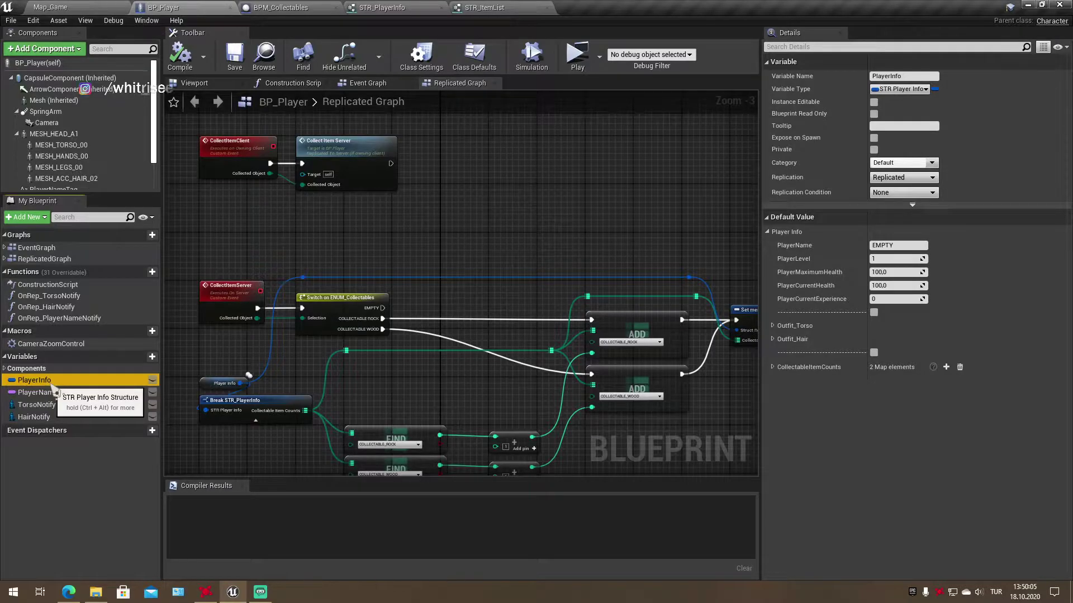
left_click(773, 327)
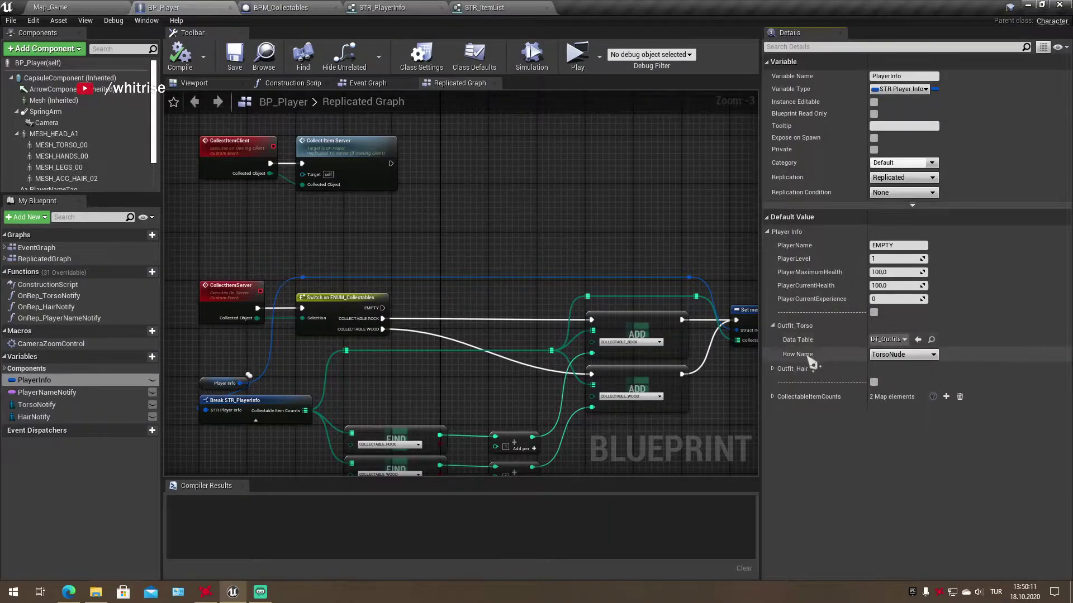
left_click(774, 368)
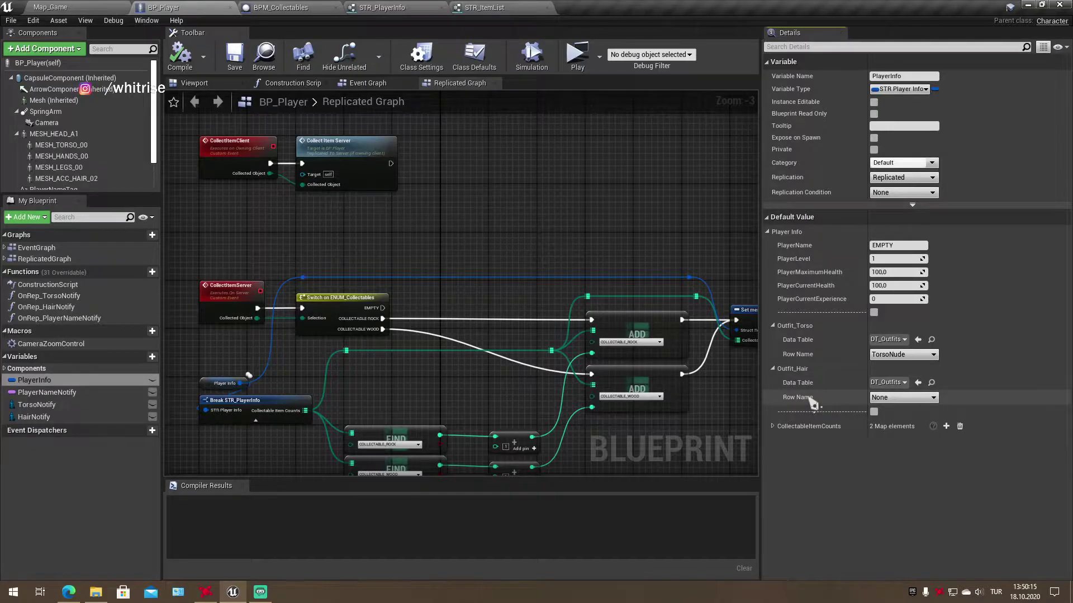
left_click(772, 426)
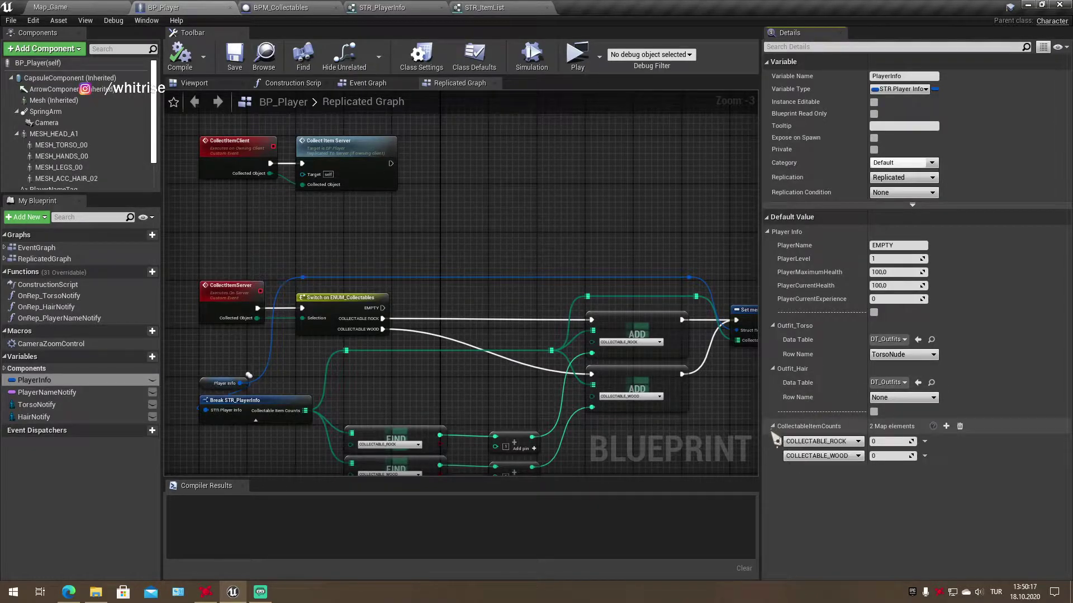
In STR_PlayerInfo, expand CollectableItemCounts and check its container type, keeping it a Map
left_click(366, 7)
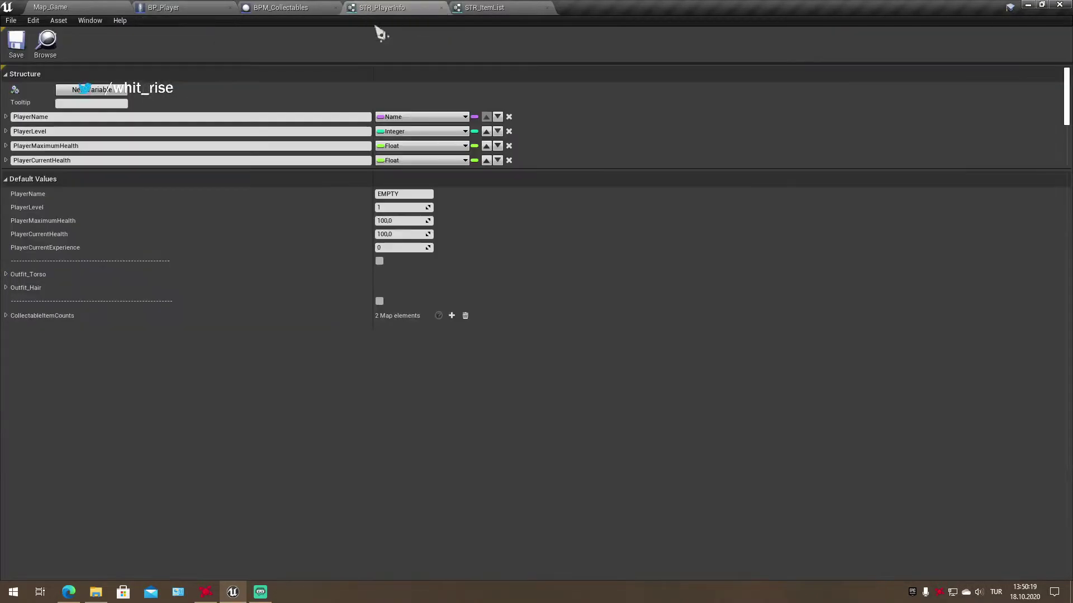
left_click(6, 315)
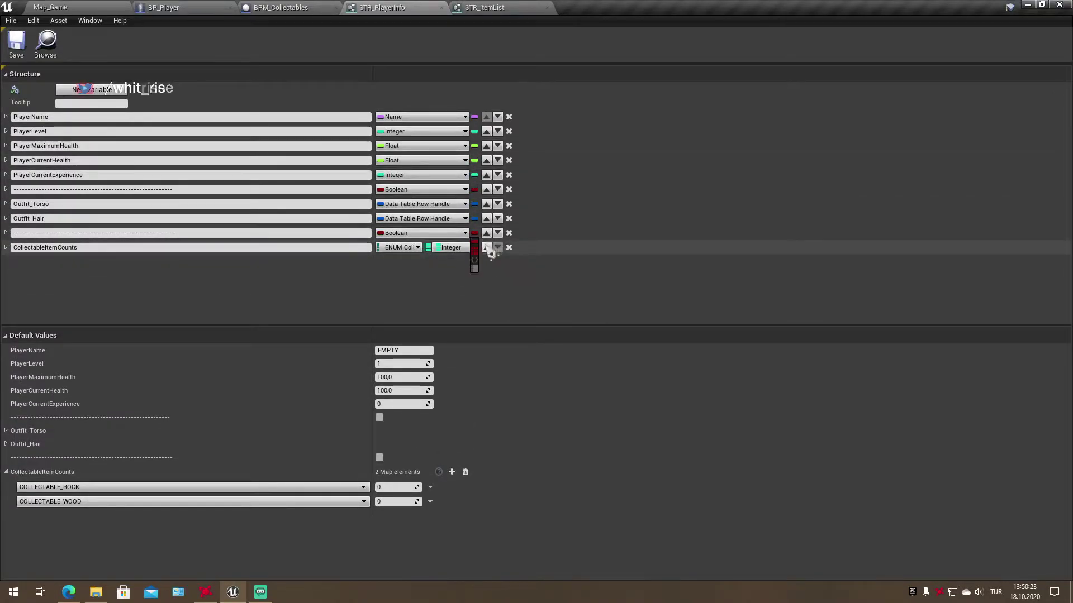
left_click(496, 282)
left_click(474, 248)
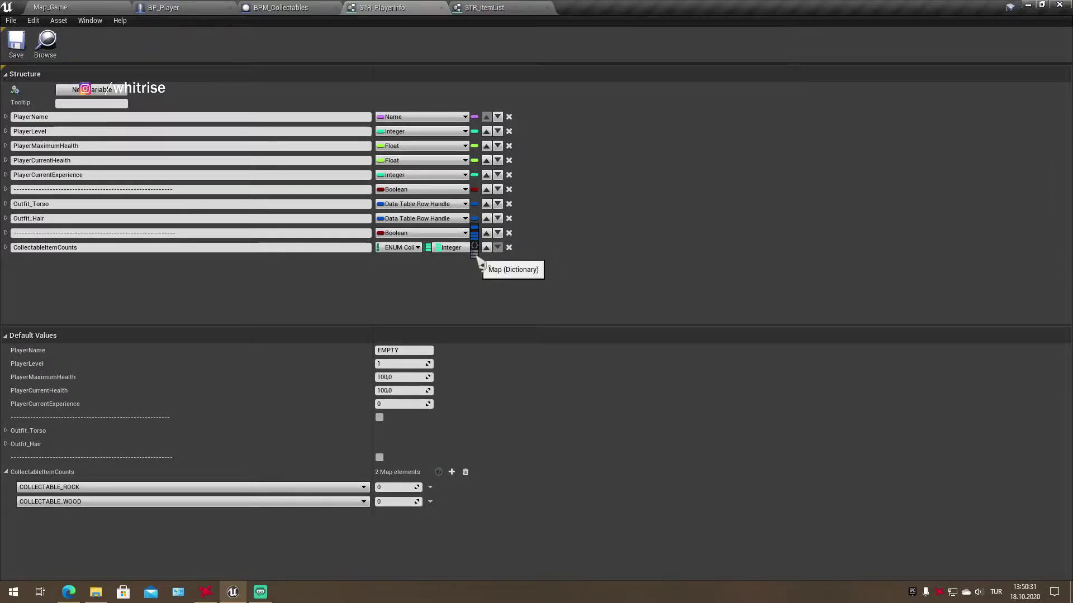
left_click(478, 259)
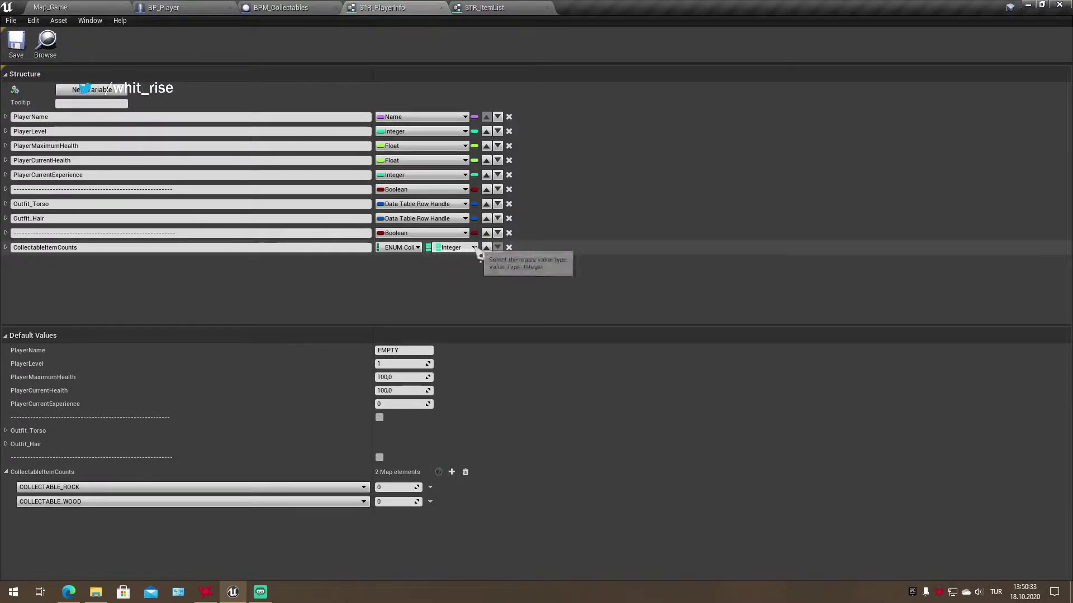
Check the CollectableItemCounts key type without changing it, then return to Map_Game
left_click(418, 248)
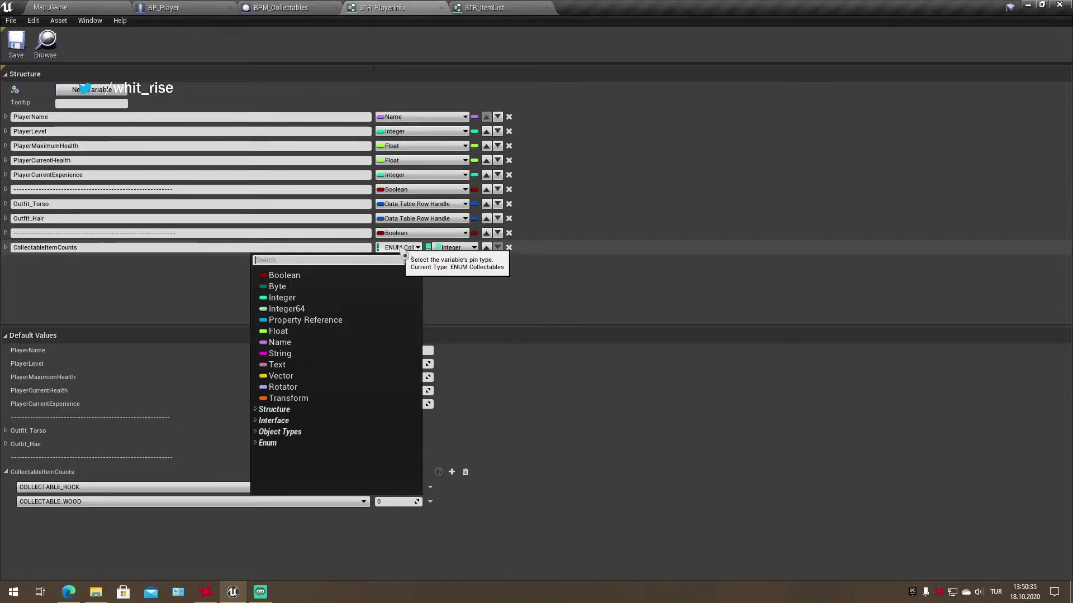
left_click(419, 250)
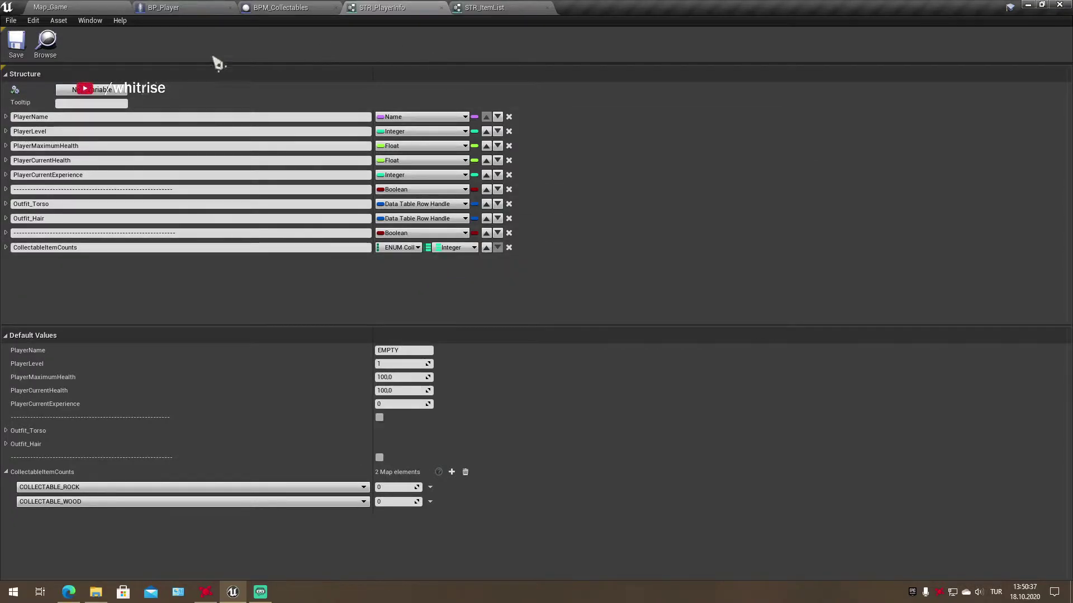
left_click(84, 7)
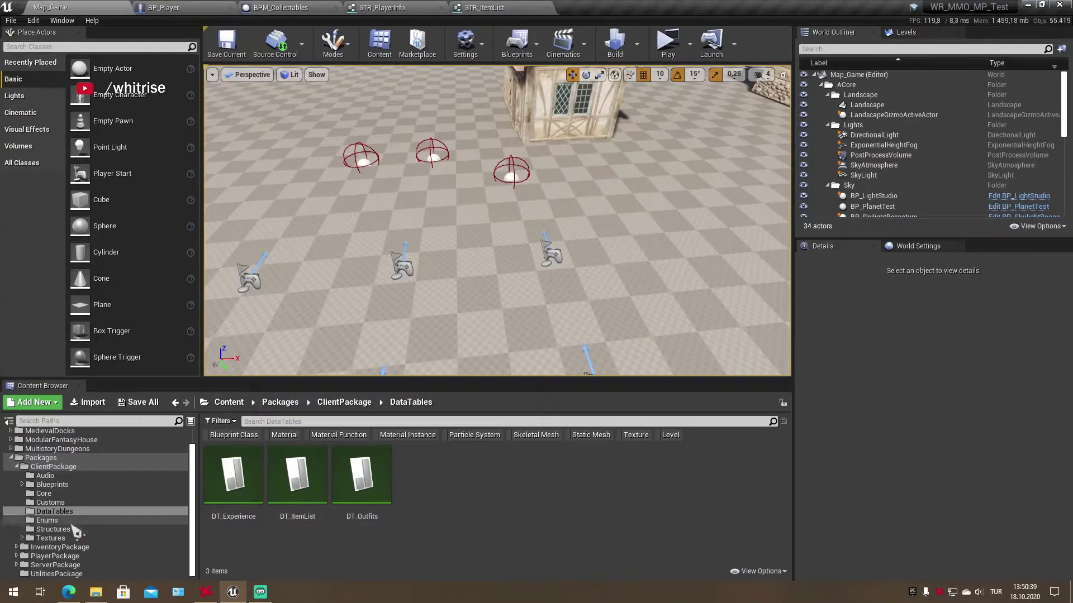
Open ENUM_Collectables from PlayerPackage > Codes > Enums and inspect its COLLECTABLE_ROCK and COLLECTABLE_WOOD entries
left_click(73, 520)
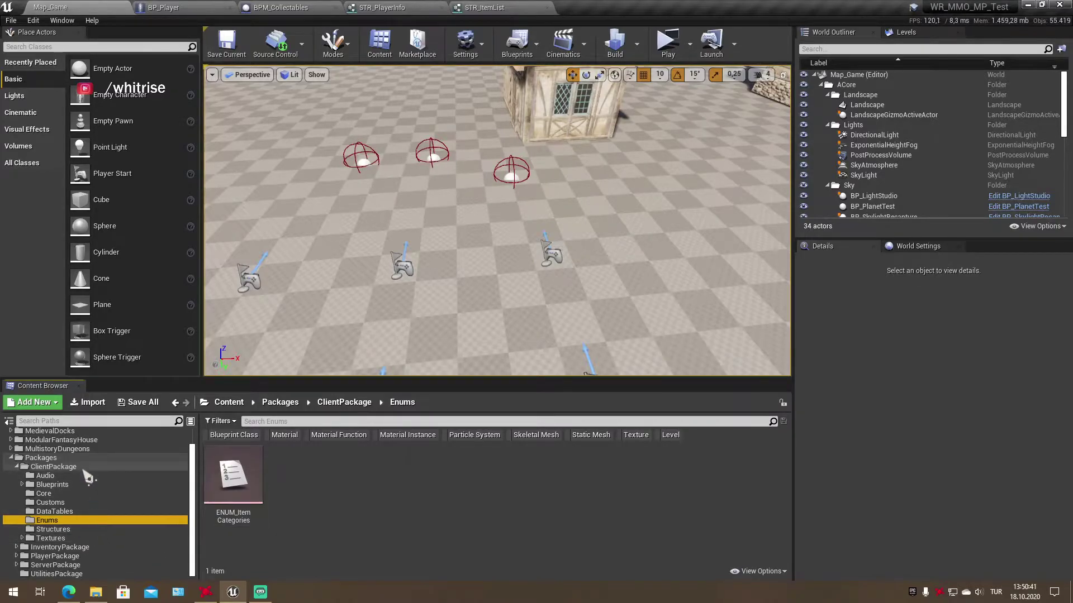
left_click(87, 549)
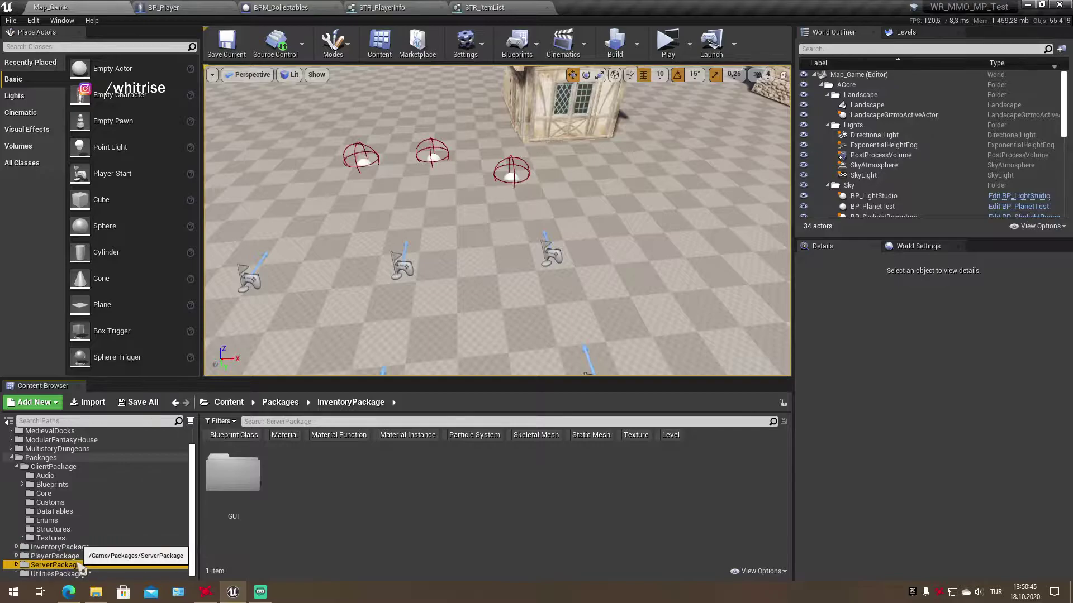
left_click(81, 565)
double_click(78, 557)
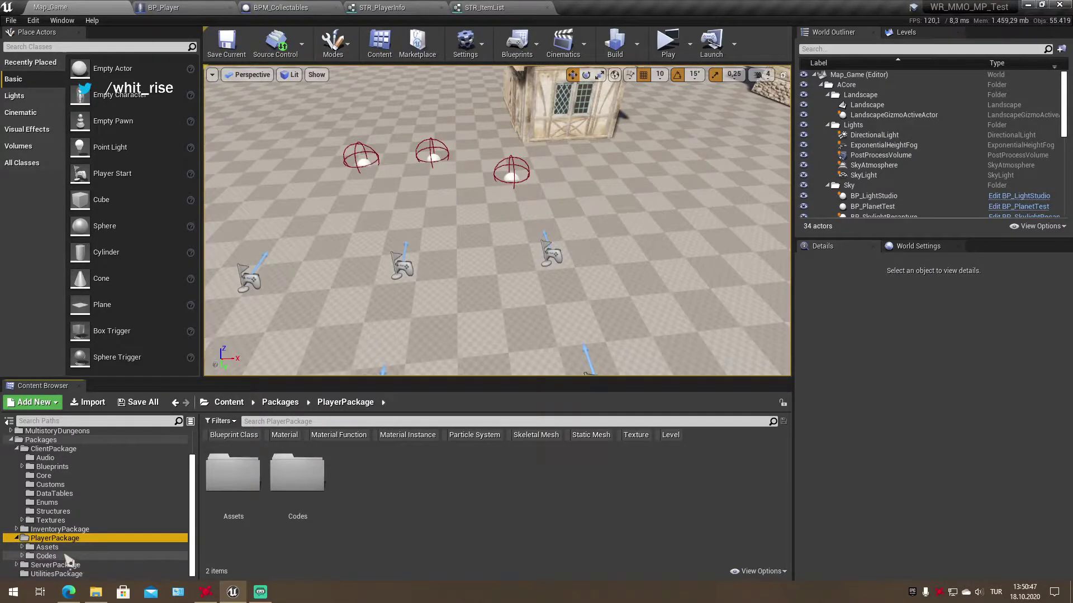
double_click(77, 557)
left_click(77, 557)
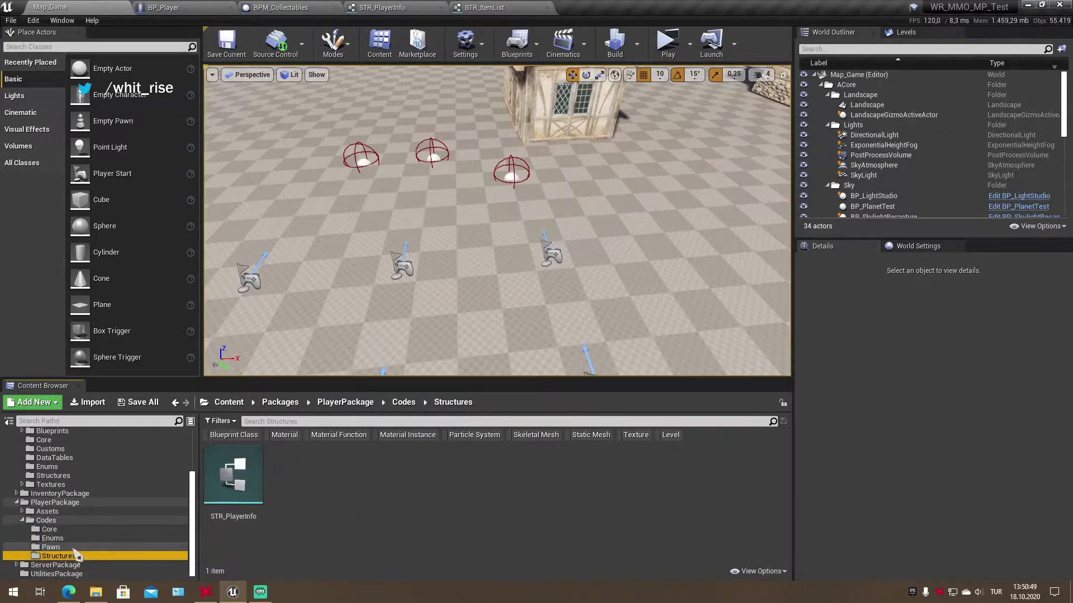
left_click(78, 538)
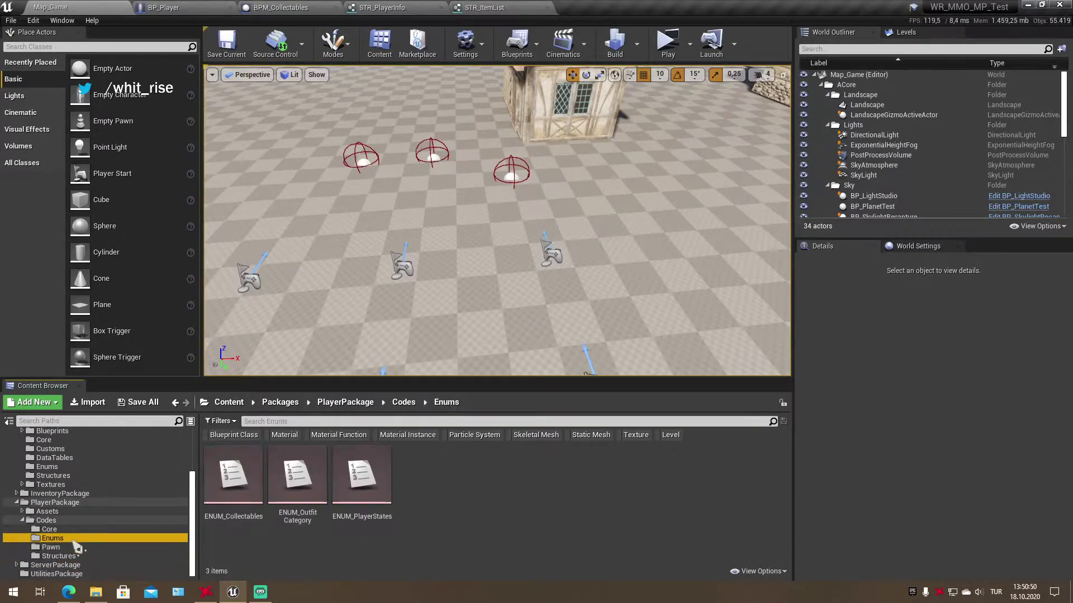
double_click(234, 473)
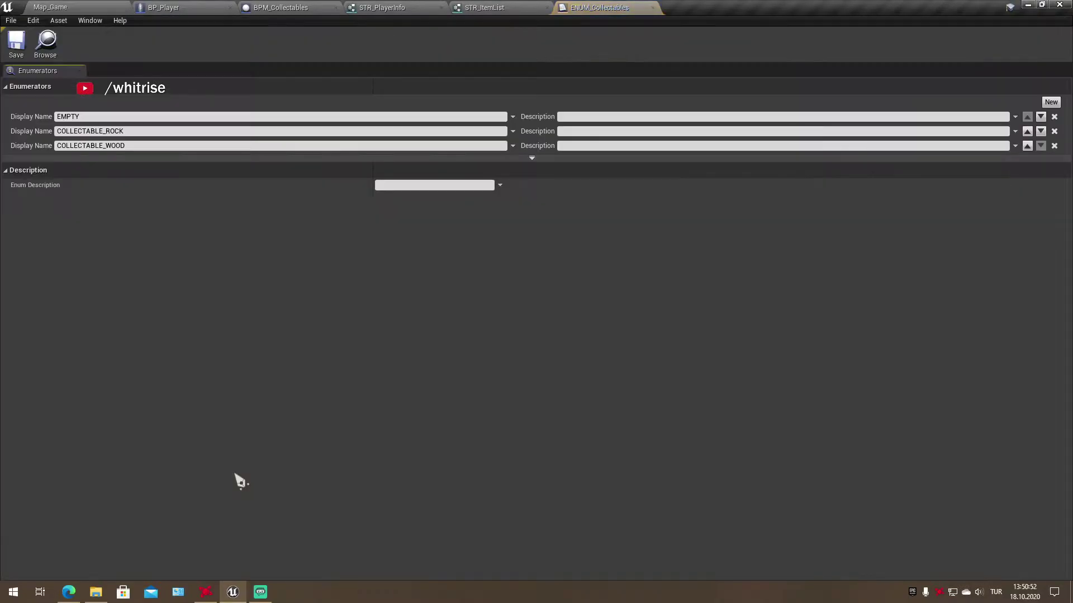
left_click(131, 130)
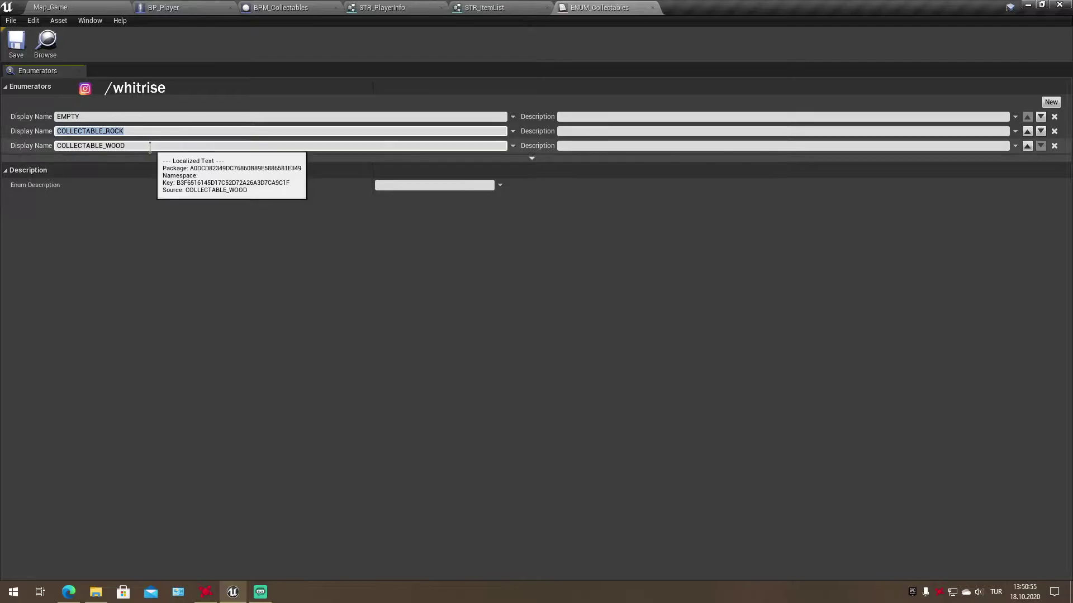
left_click(149, 145)
Recheck STR_PlayerInfo's map key type and first key COLLECTABLE_ROCK unchanged, then switch to BPM_Collectables
left_click(394, 8)
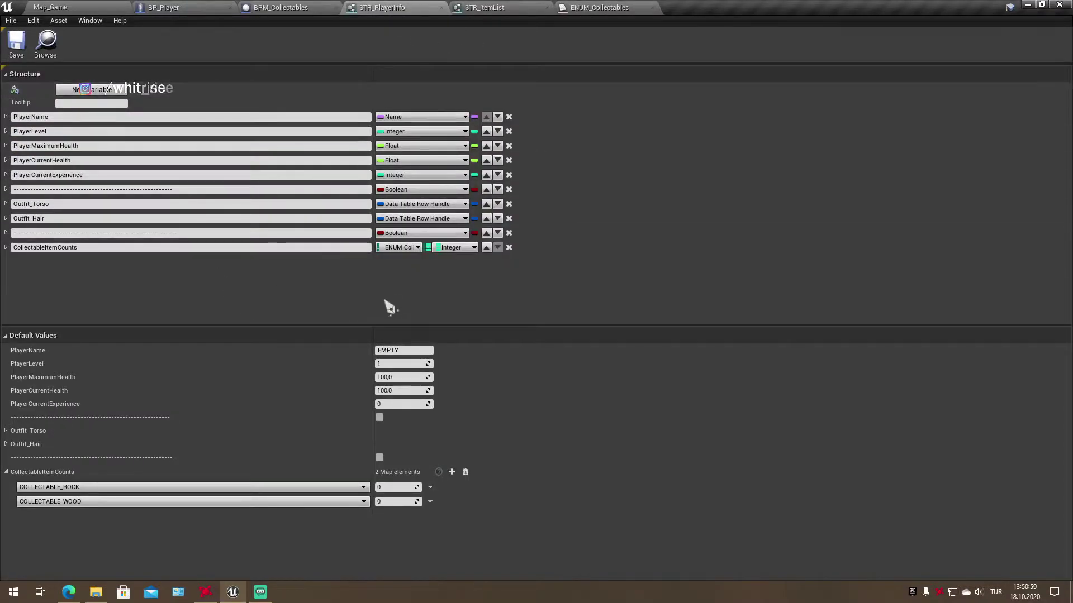
left_click(407, 250)
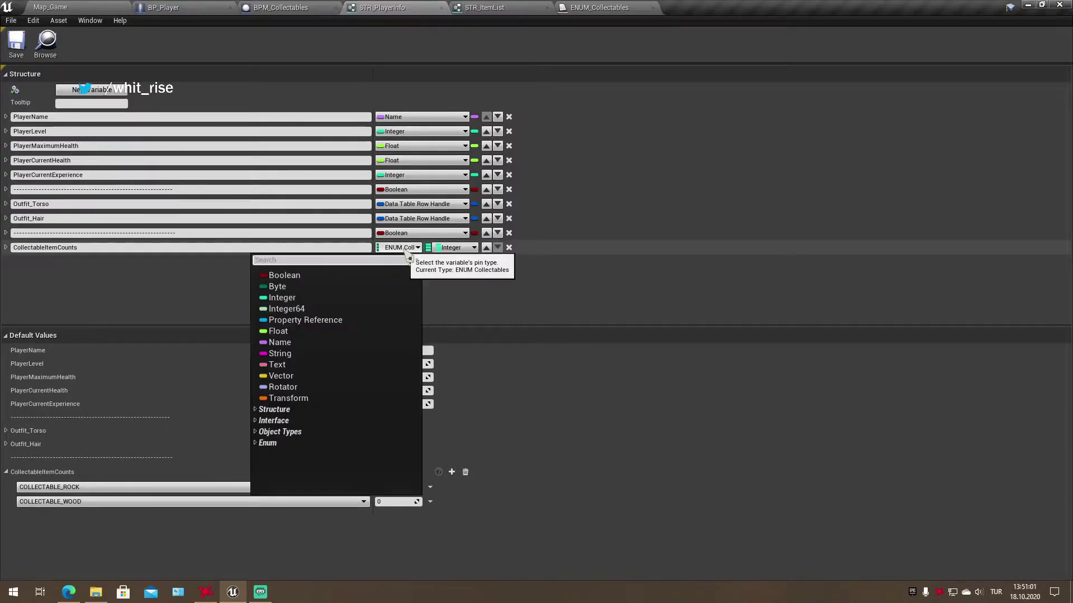
left_click(407, 250)
left_click(85, 488)
left_click(87, 503)
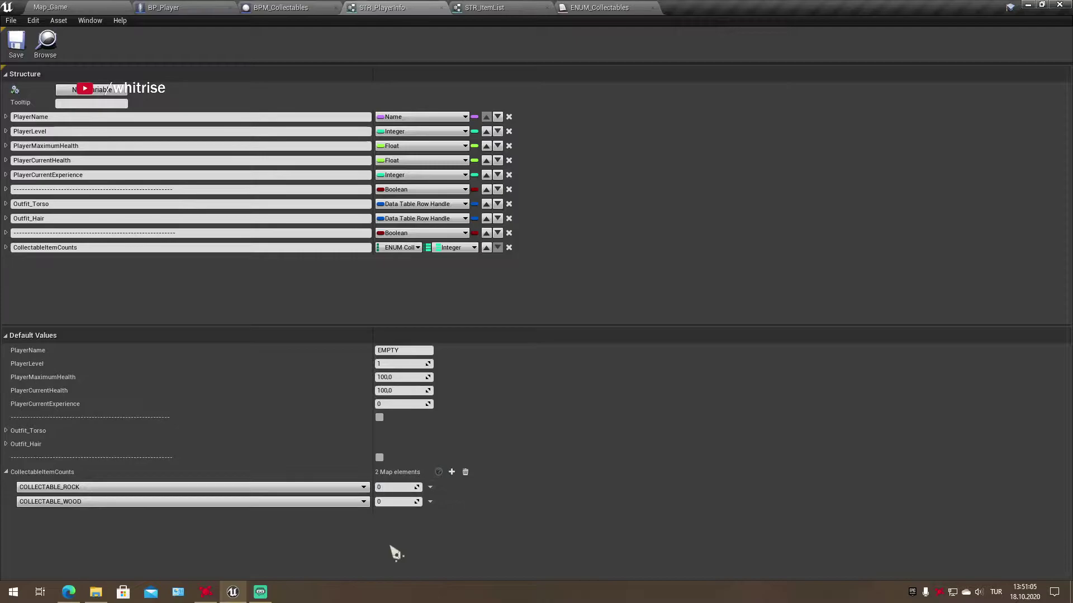
left_click(280, 8)
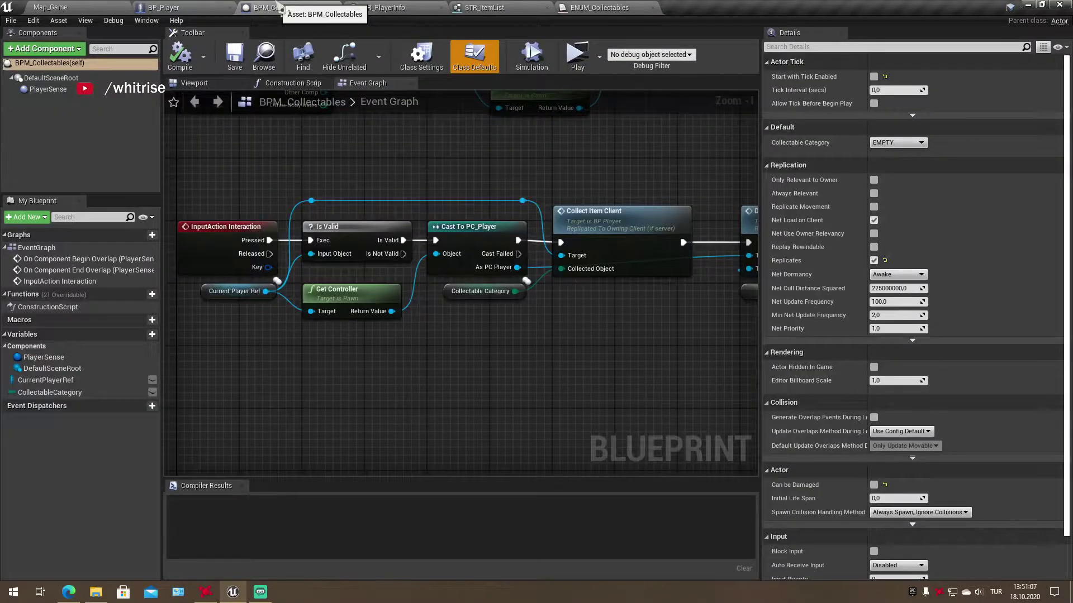
Clear the event graph selection and select the Collect Item Client node
scroll(407, 179, "down", 2)
scroll(407, 268, "down", 2)
scroll(431, 197, "up", 3)
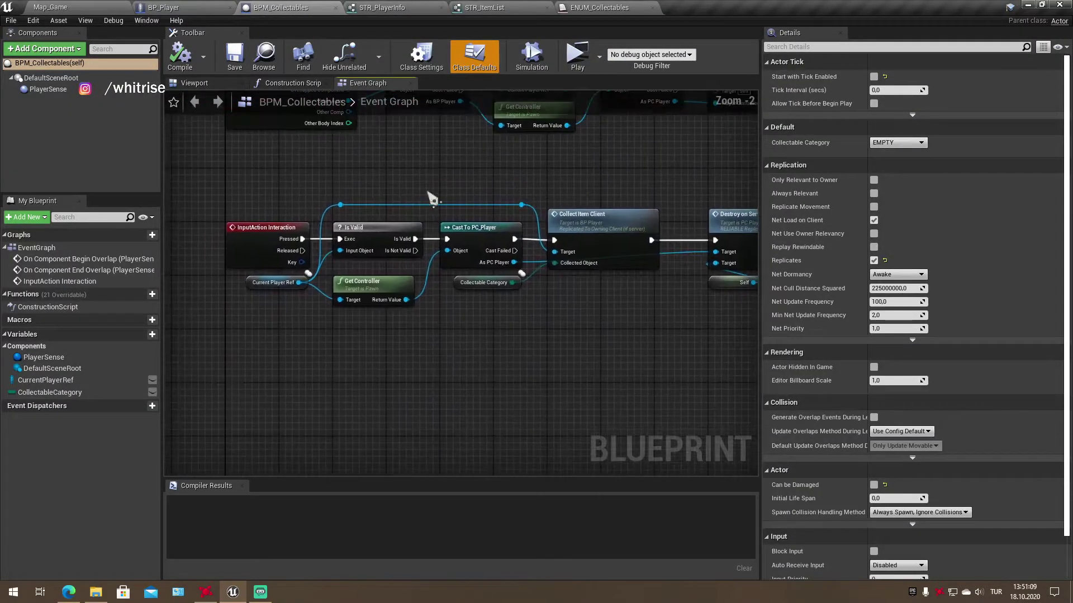
left_click_drag(250, 185, 488, 350)
left_click(496, 349)
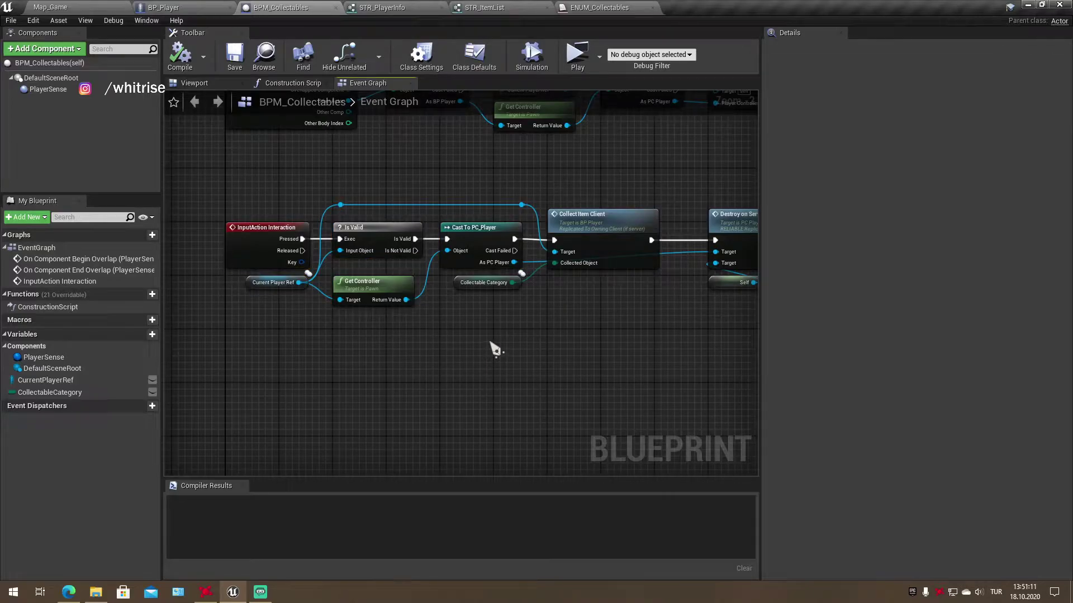
right_click_drag(607, 226, 512, 233)
left_click(505, 237)
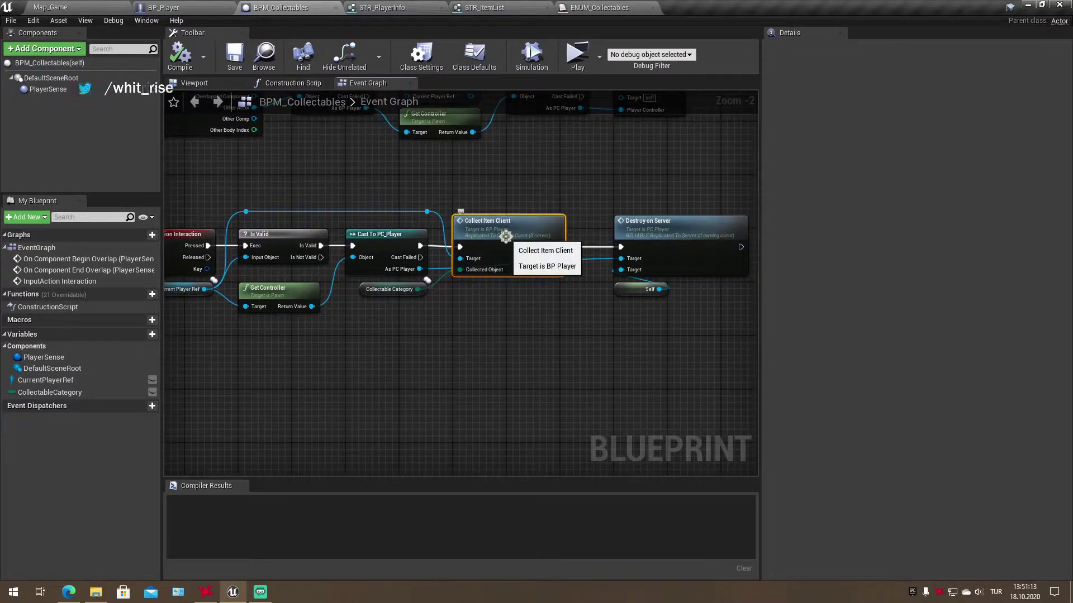
Review the CollectableCategory default choices unchanged, then jump to BP_Player's Replicated Graph at CollectItemClient
left_click(372, 291)
left_click(908, 250)
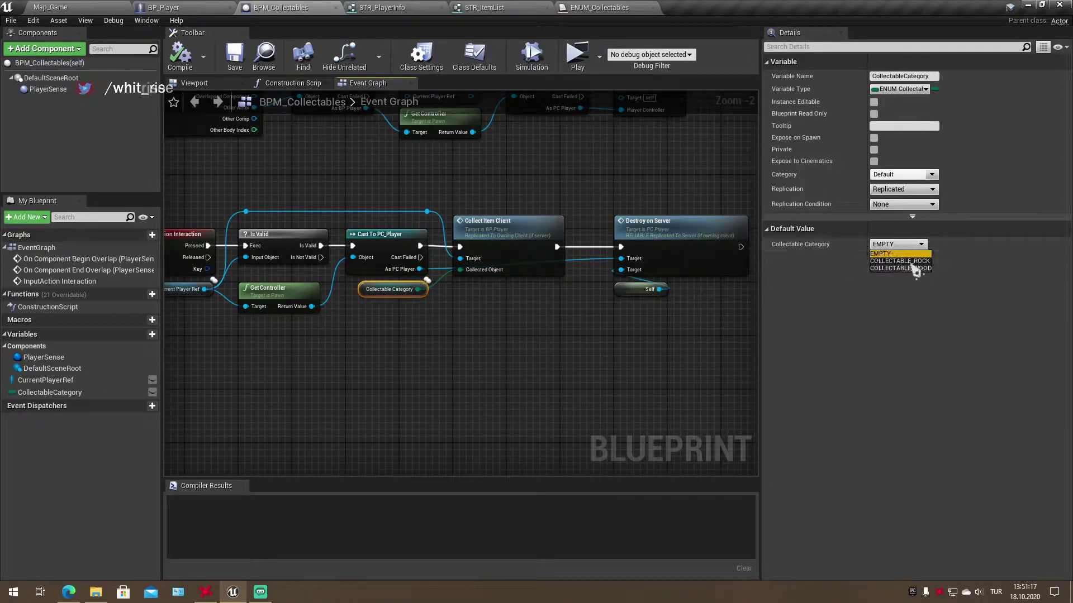
left_click(474, 371)
double_click(519, 234)
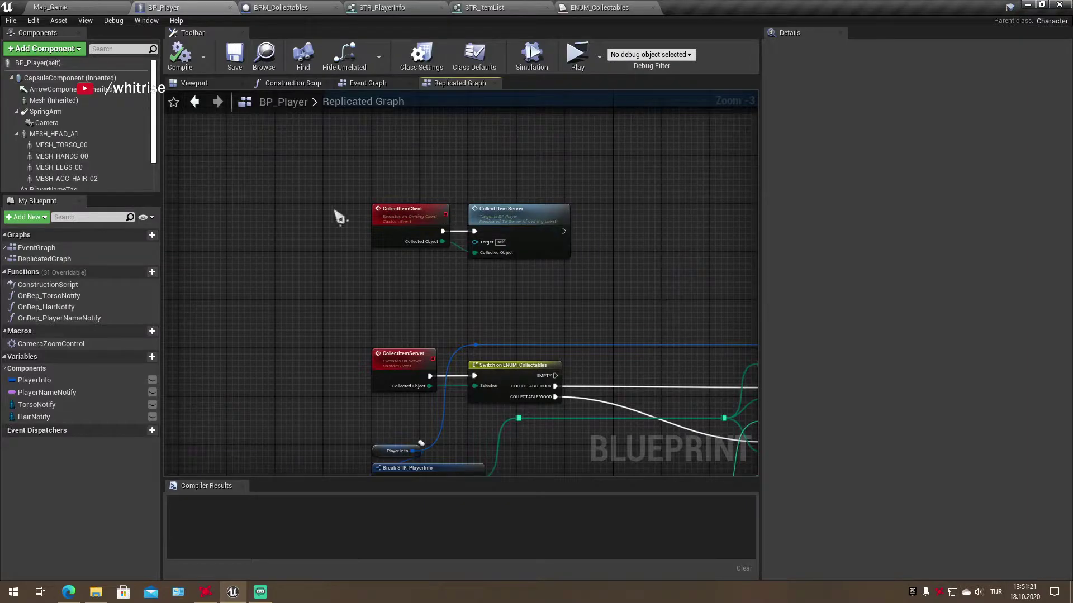
left_click_drag(364, 188, 456, 313)
double_click(520, 226)
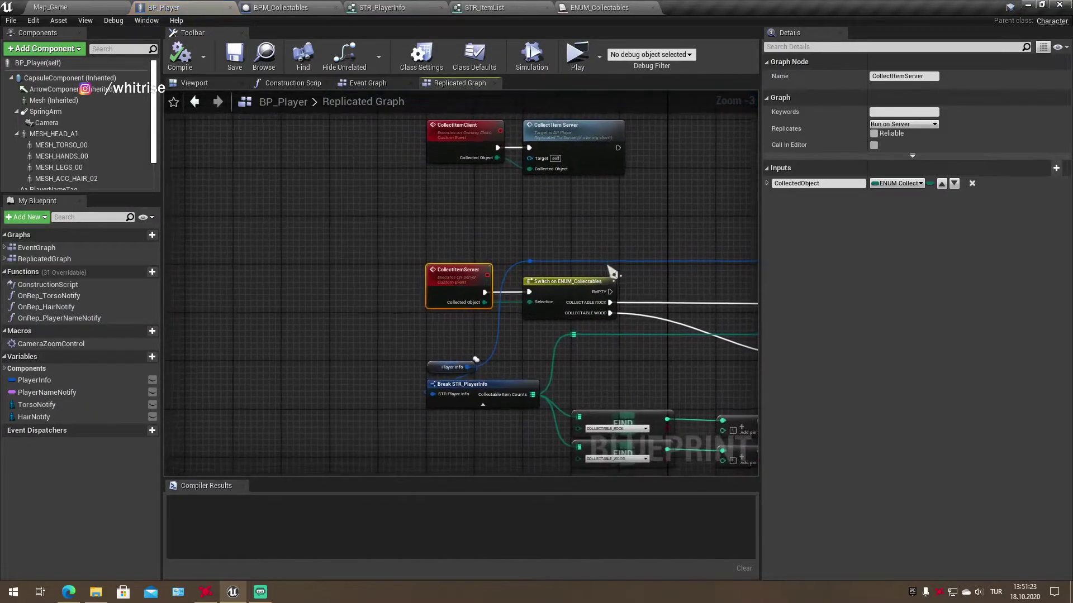
right_click_drag(612, 272, 510, 197)
left_click(566, 297)
right_click_drag(565, 297, 461, 277)
left_click_drag(220, 242, 627, 438)
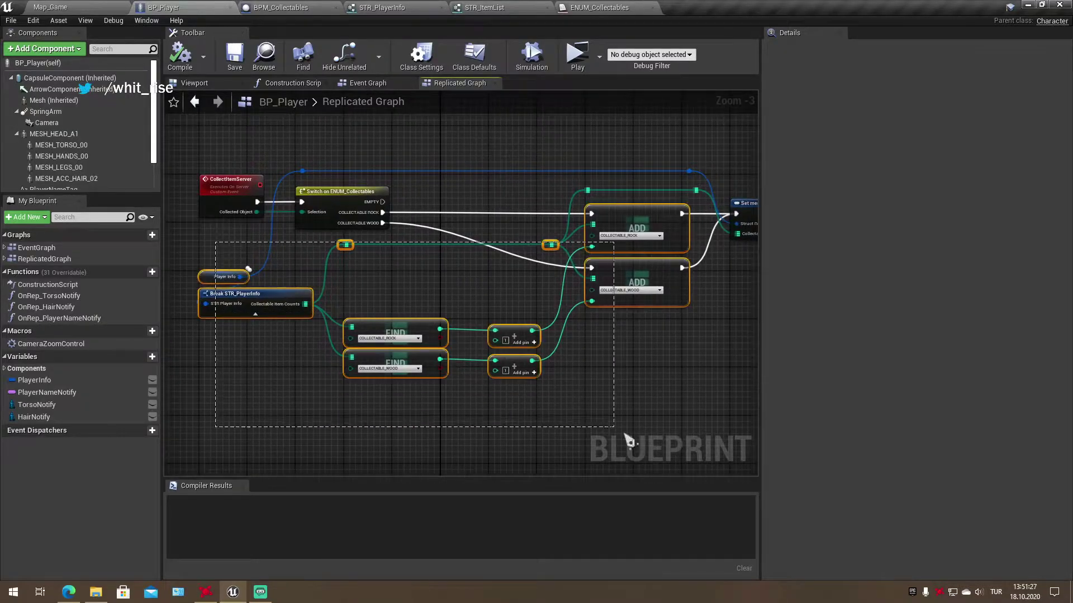
left_click(673, 380)
right_click_drag(606, 381, 558, 377)
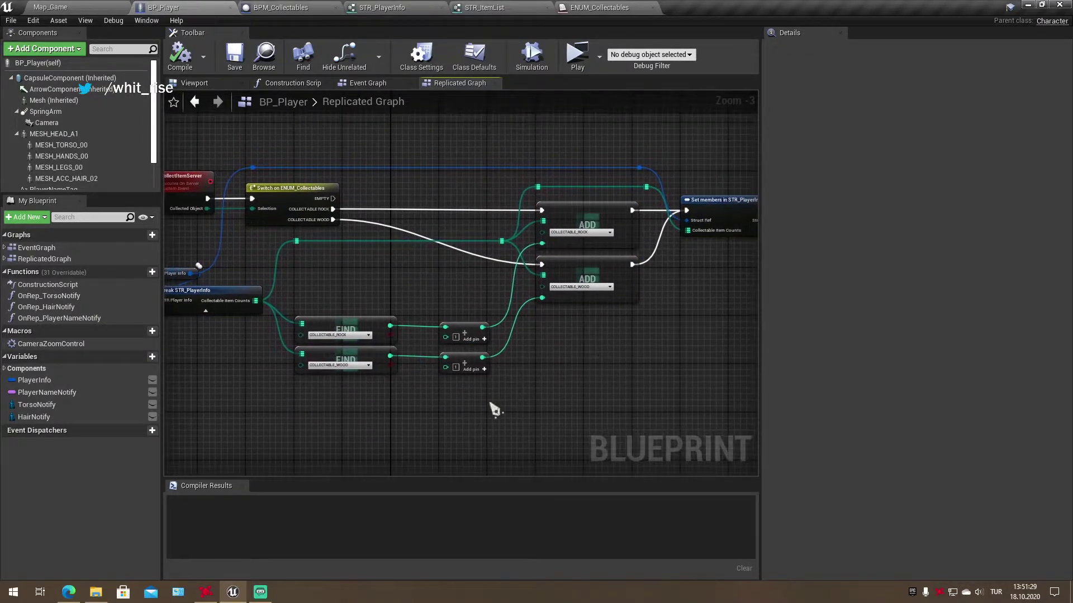
right_click_drag(339, 275, 420, 275)
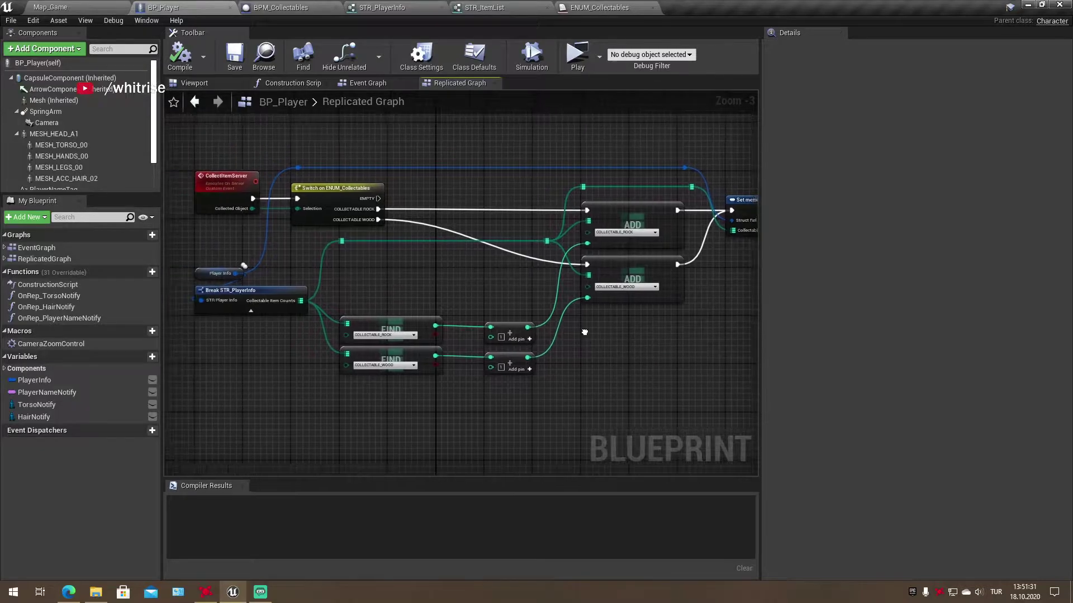
Add a trial Integer-to-Integer map variable, delete it, and compile BP_Player
left_click(152, 357)
left_click(899, 89)
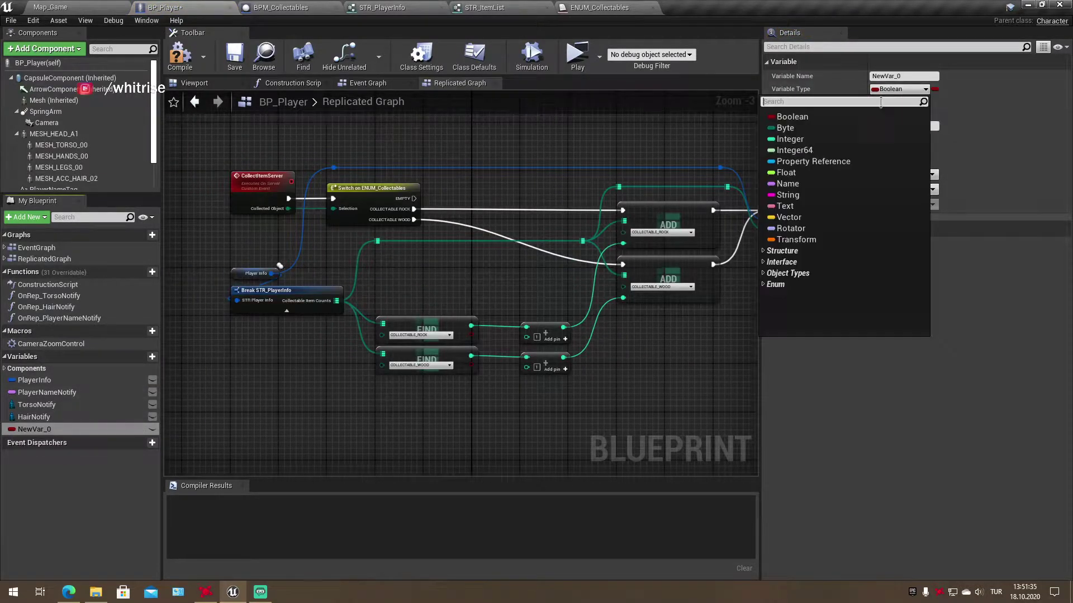
left_click(844, 142)
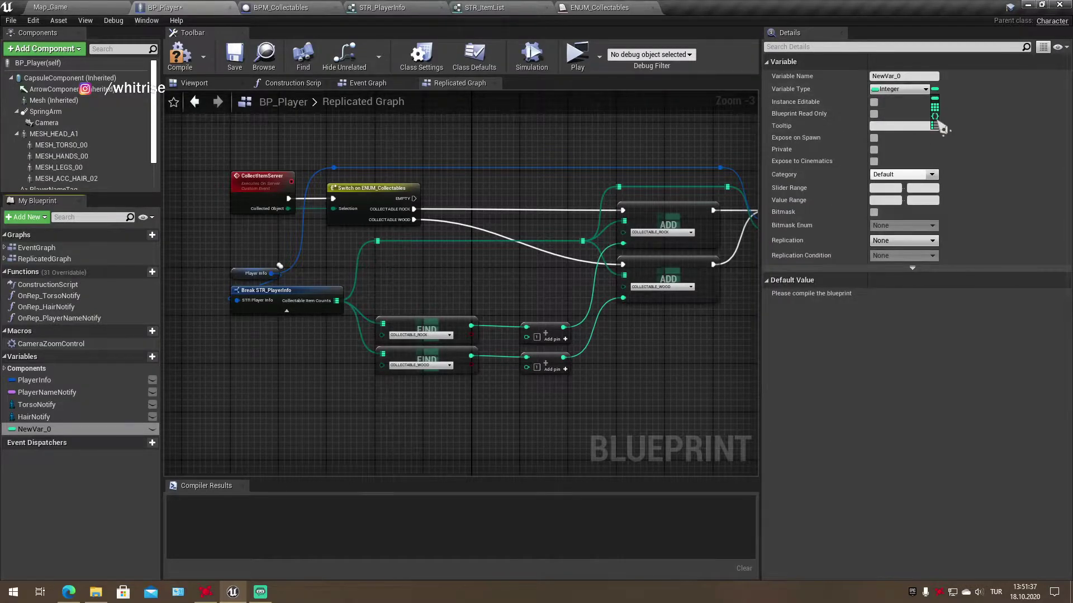
left_click(934, 125)
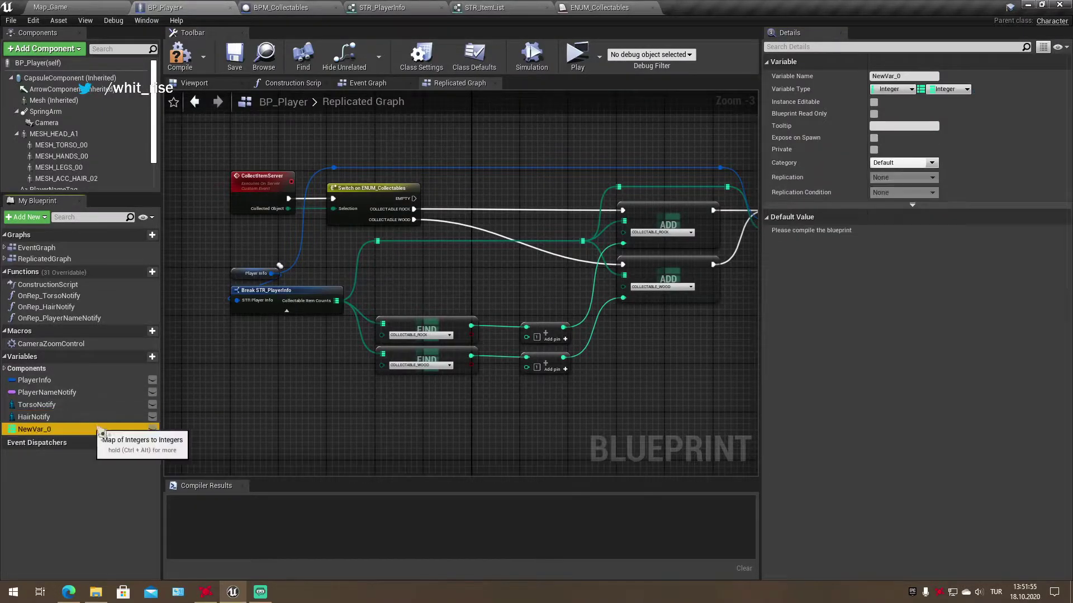
key("Delete")
left_click(180, 56)
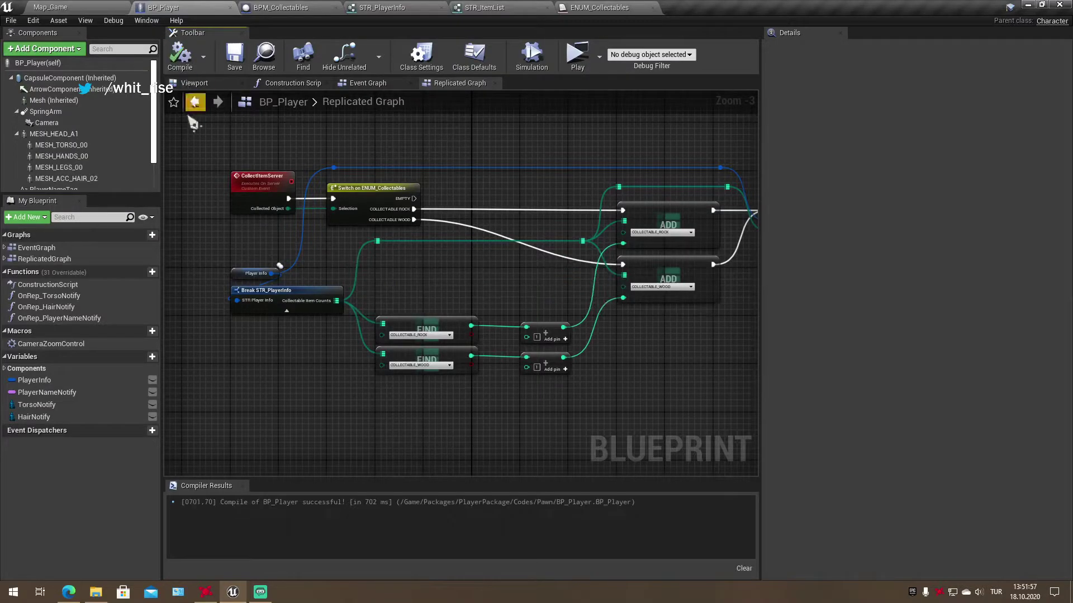
Add two new members to STR_PlayerInfo named CollectedRocks and CollectedWoods
left_click(402, 7)
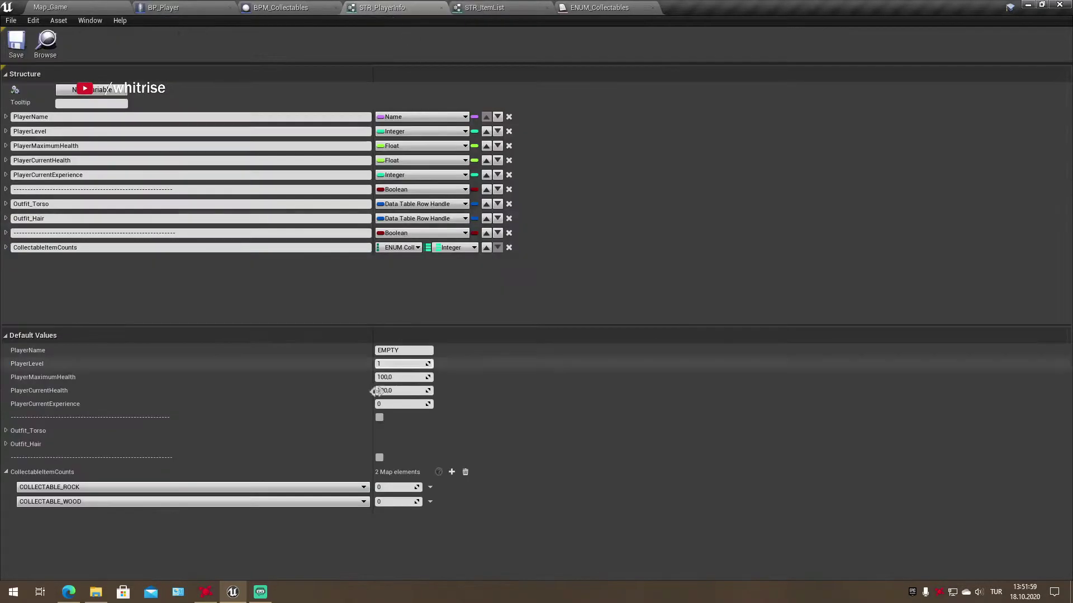
left_click(115, 90)
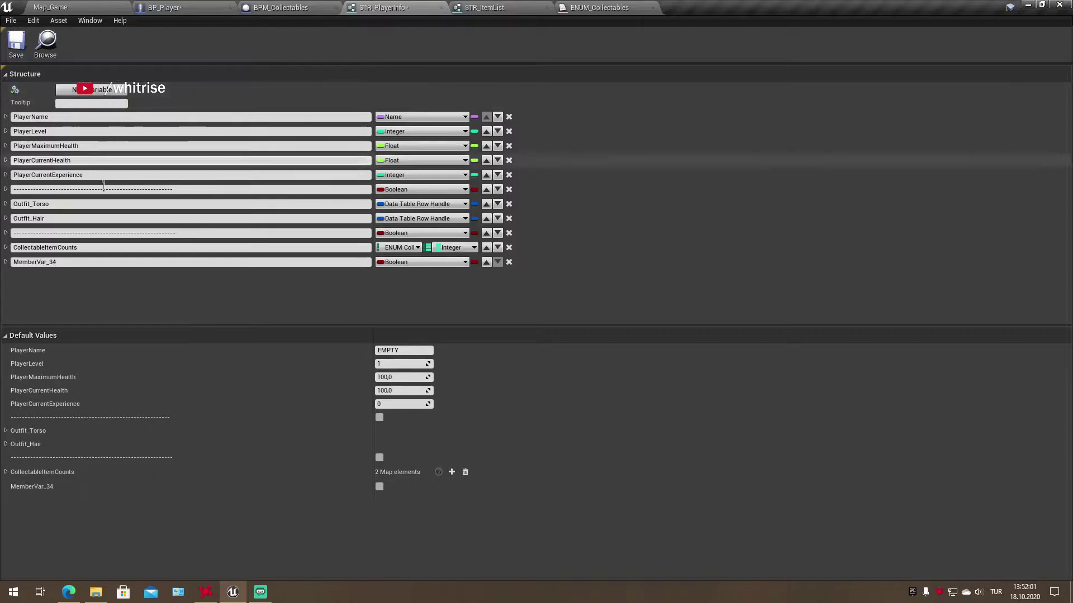
left_click(114, 90)
left_click(103, 262)
double_click(102, 263)
type("CollectedRocks")
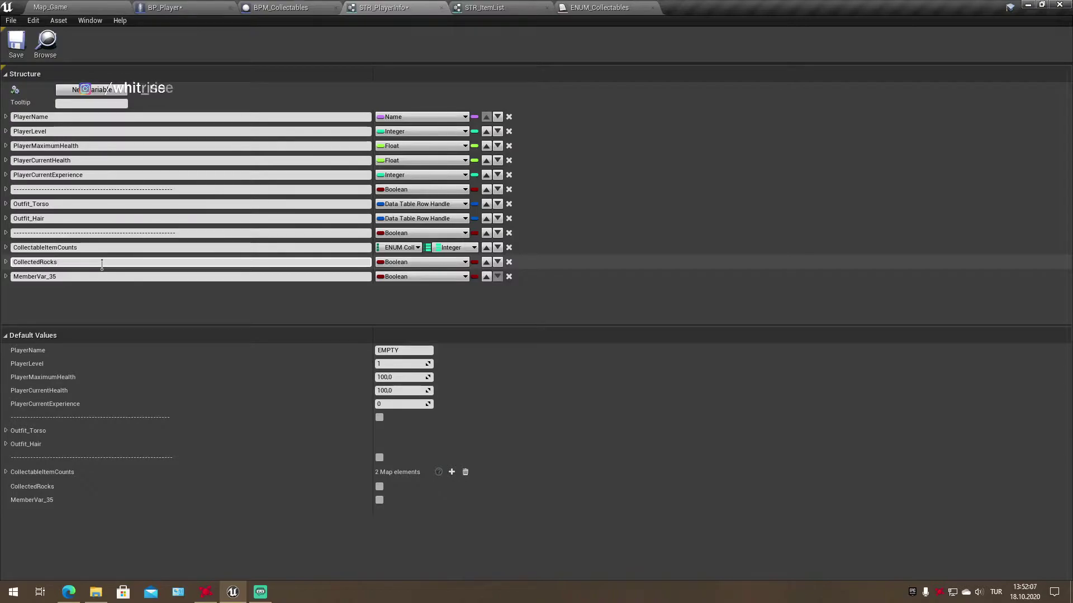
key("Return")
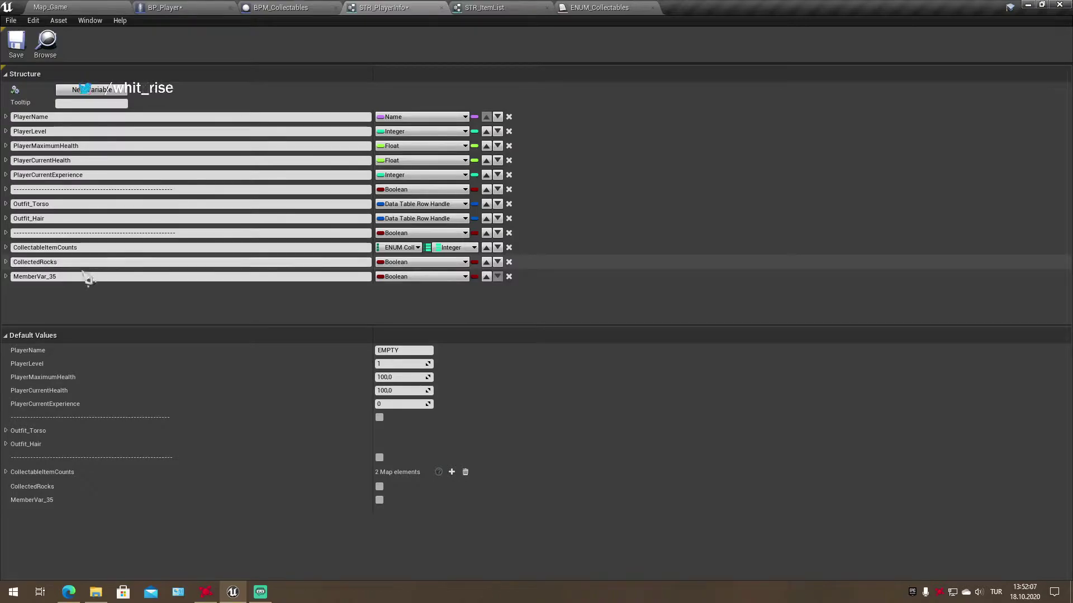
left_click(80, 276)
type("ol")
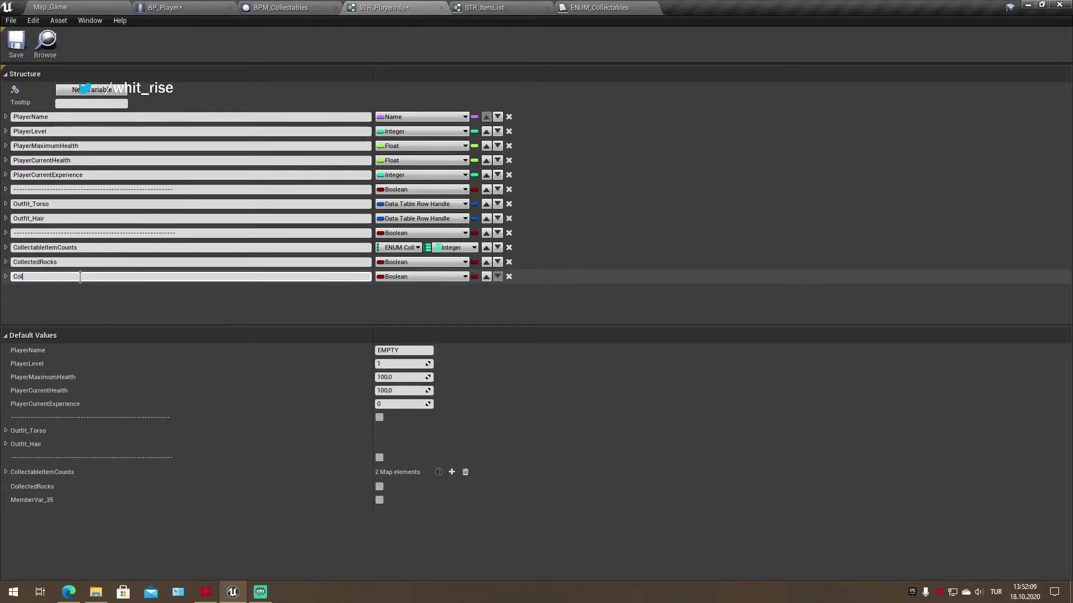
type("ds")
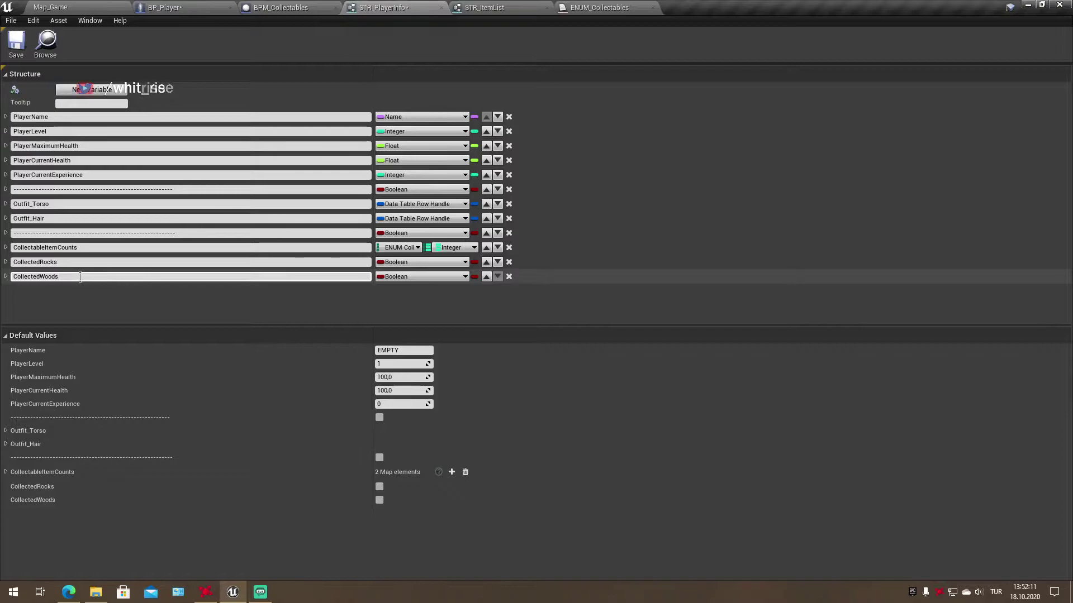
key("Return")
Make CollectedRocks and CollectedWoods Integers, remove CollectableItemCounts, and save the structure
left_click(413, 262)
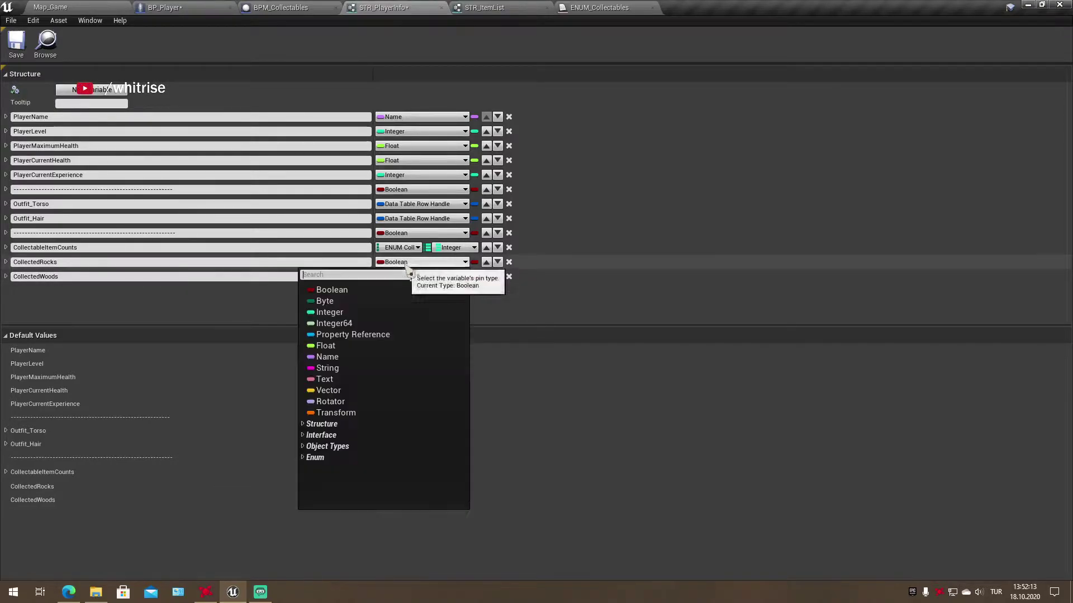
left_click(386, 312)
left_click(406, 275)
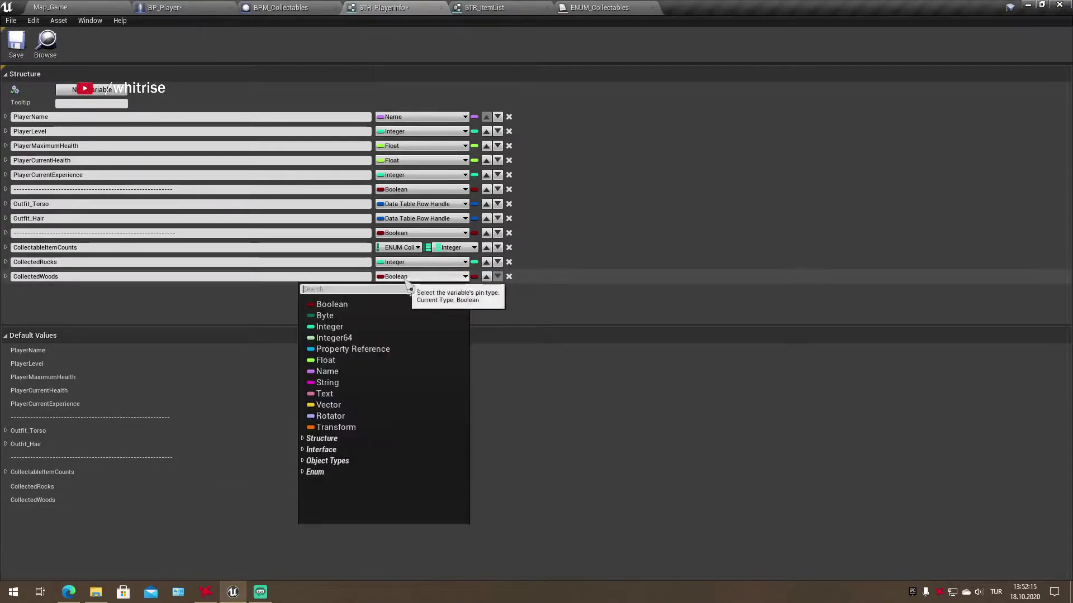
left_click(385, 327)
left_click(509, 248)
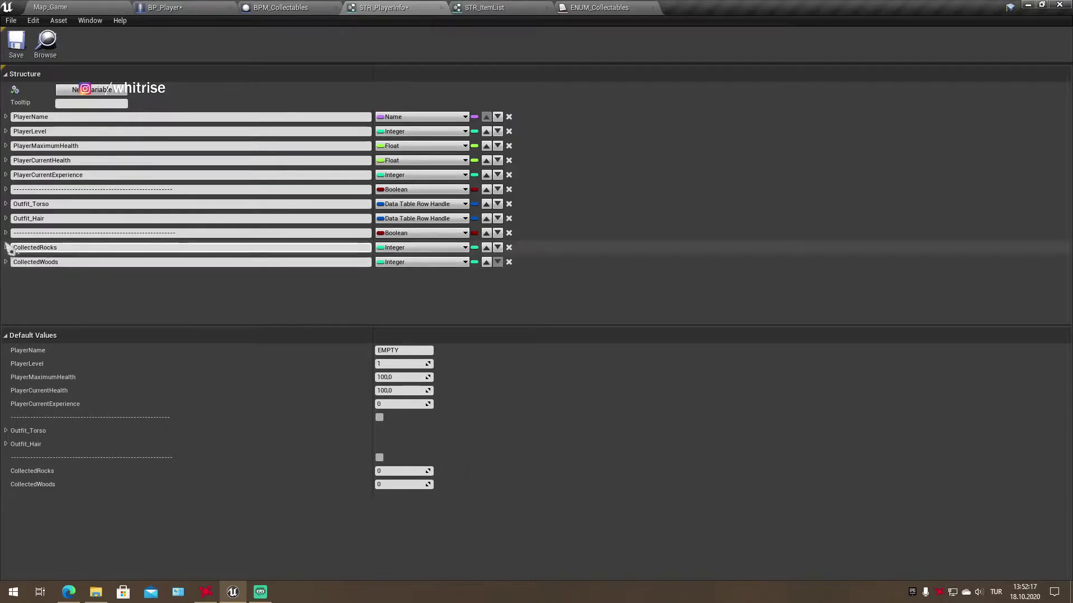
left_click(23, 52)
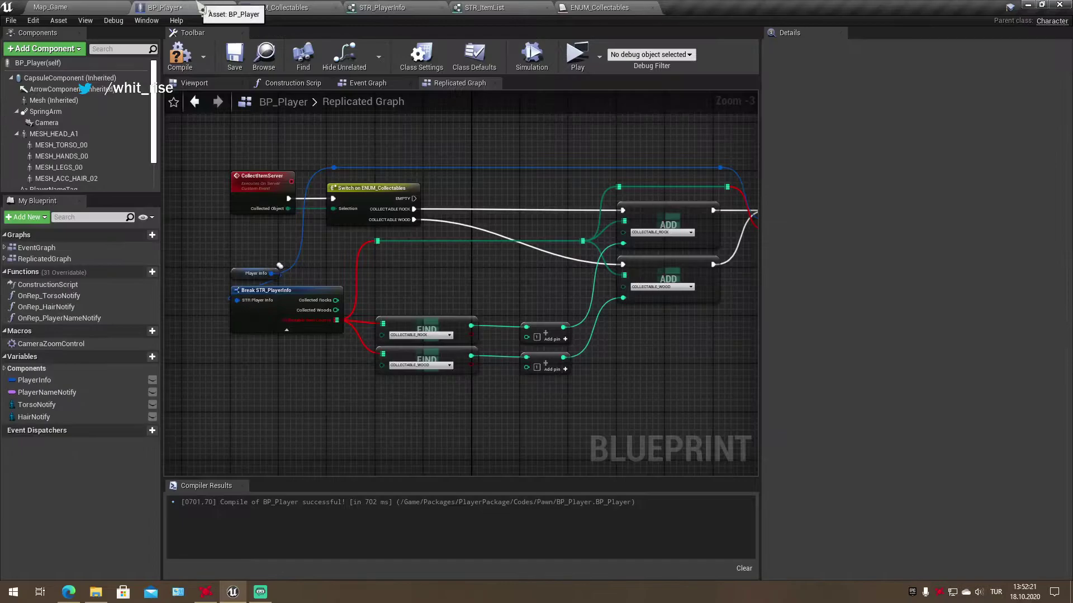
In BP_Player, delete the old map ADD and FIND nodes and their reroutes
left_click(167, 7)
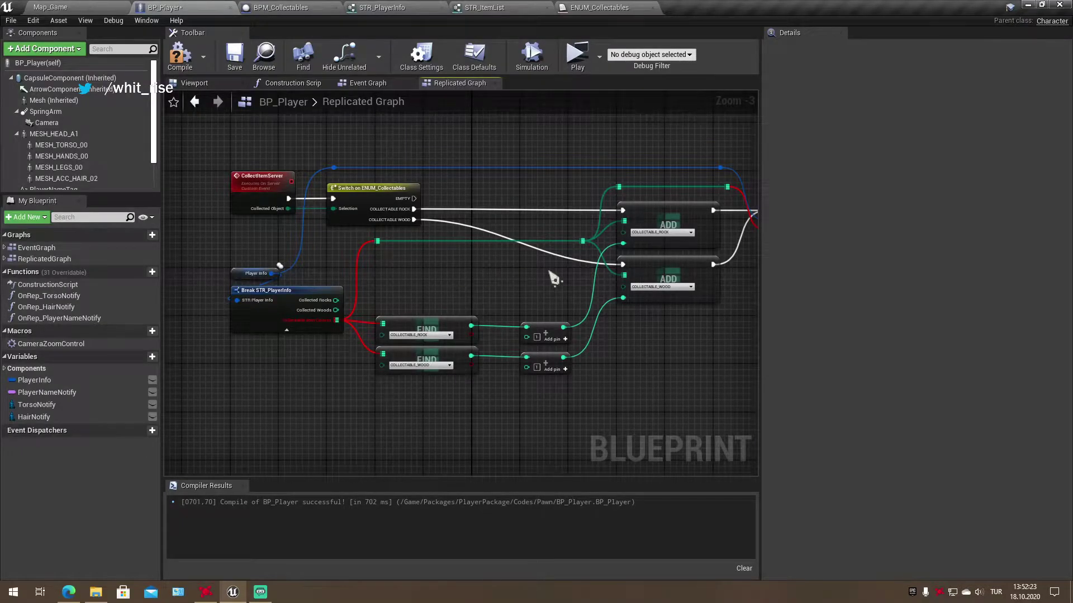
right_click_drag(550, 274, 496, 260)
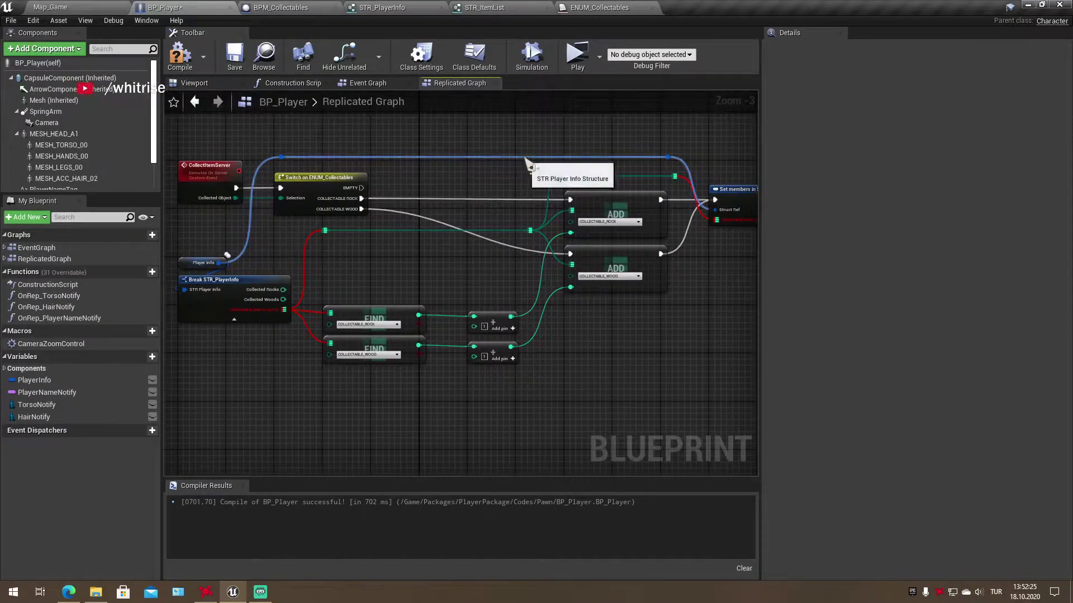
left_click_drag(524, 158, 649, 274)
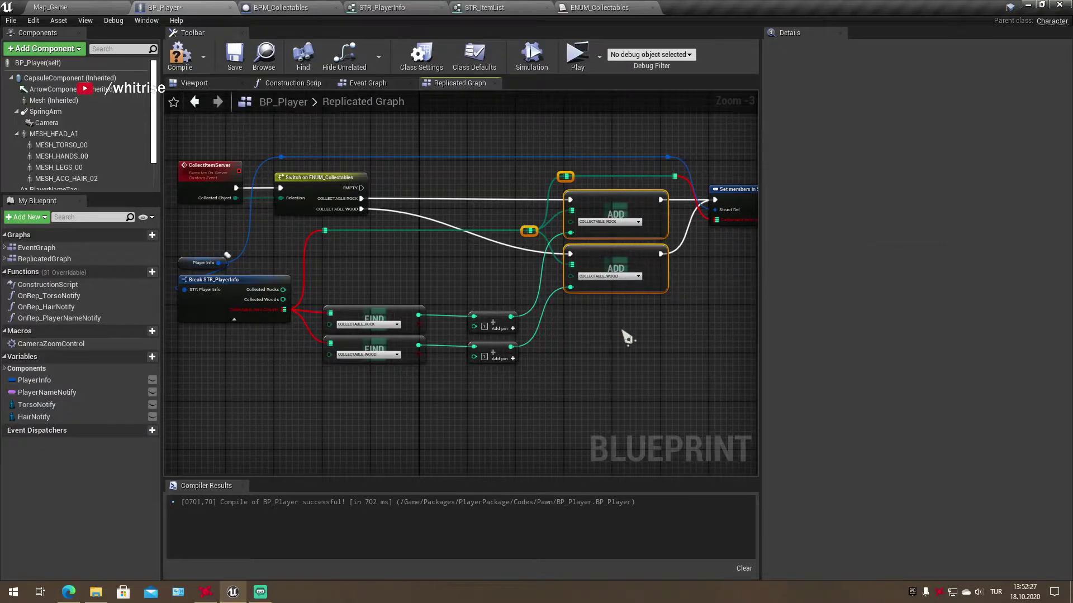
left_click_drag(651, 363, 536, 173)
key("Delete")
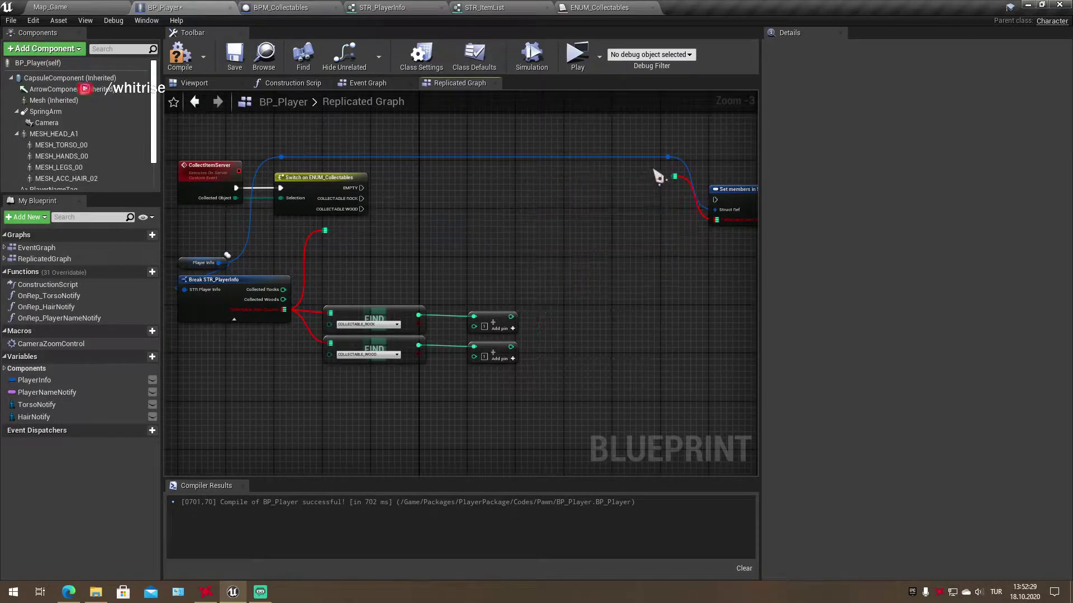
left_click(675, 176)
key("Delete")
left_click_drag(347, 244, 330, 233)
left_click_drag(412, 281, 383, 366)
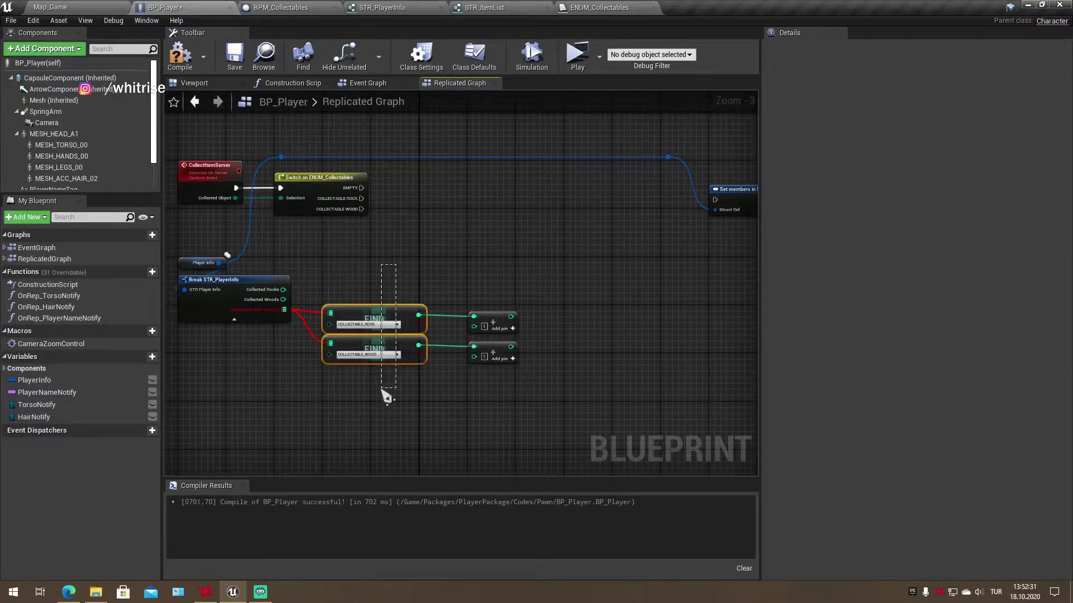
key("Delete")
Wire Collected Rocks and Collected Woods into the two addition nodes and reposition them and Set members
mouse_move(269, 290)
left_mouse_down()
mouse_move(401, 239)
mouse_move(474, 317)
left_mouse_up()
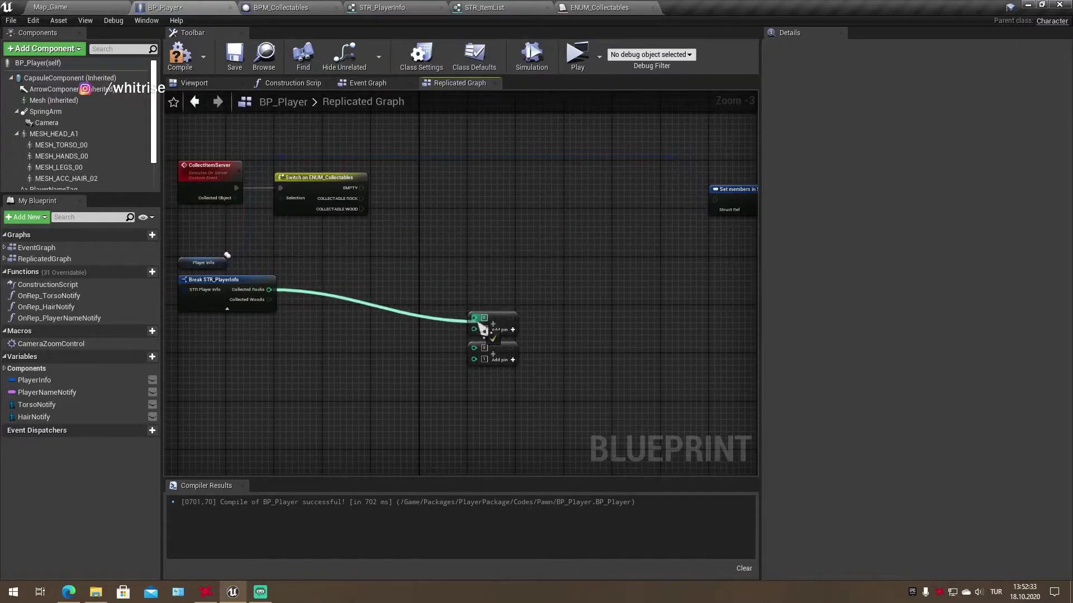
left_click_drag(268, 299, 474, 348)
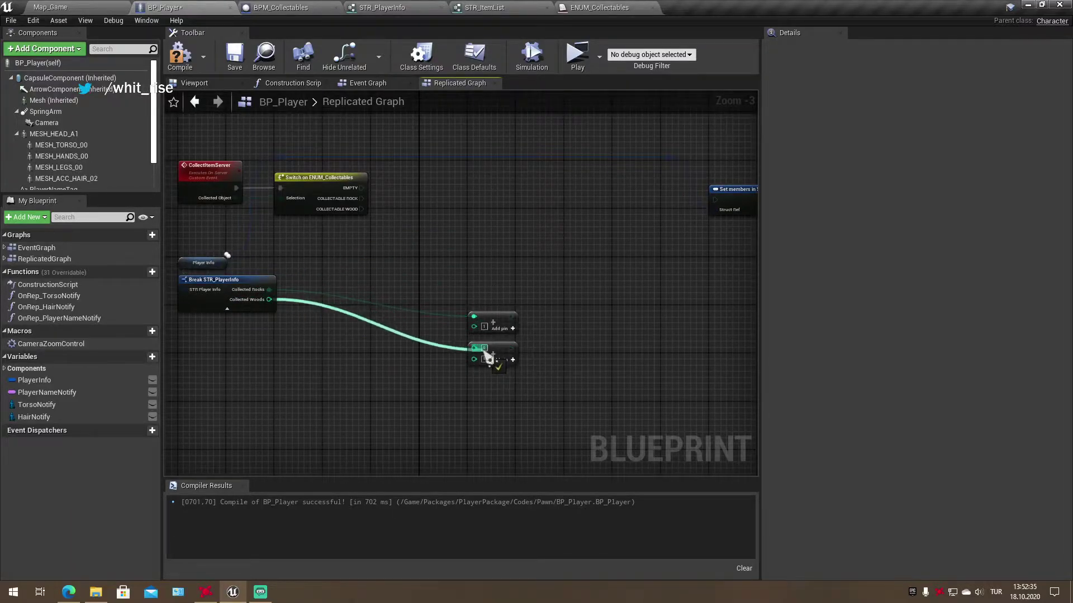
left_click_drag(458, 307, 488, 391)
left_click_drag(500, 324, 366, 324)
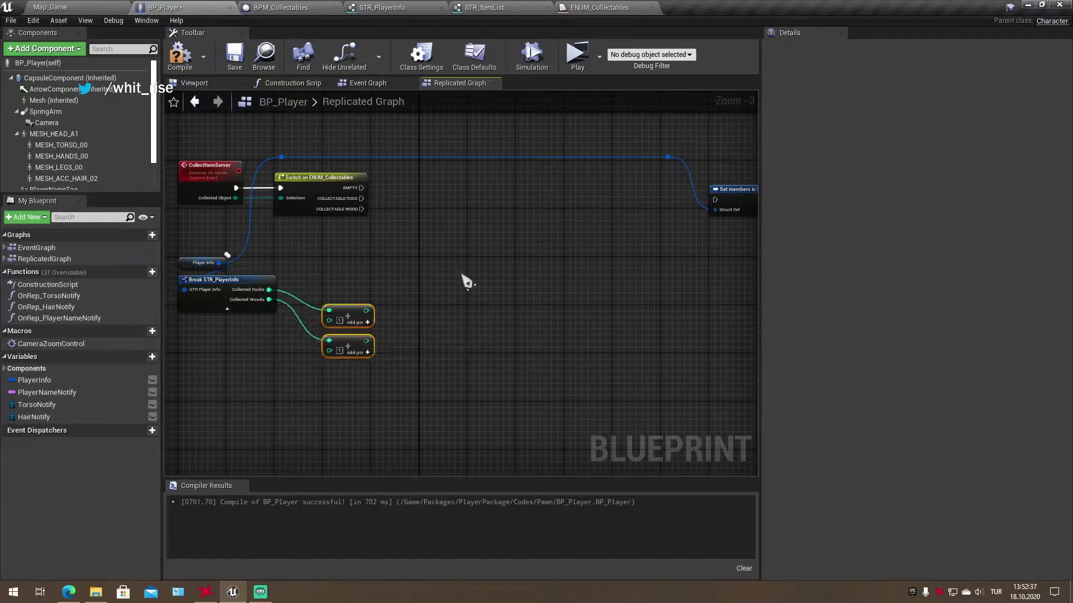
left_click(628, 248)
right_click_drag(628, 249, 579, 252)
left_click_drag(643, 197, 503, 199)
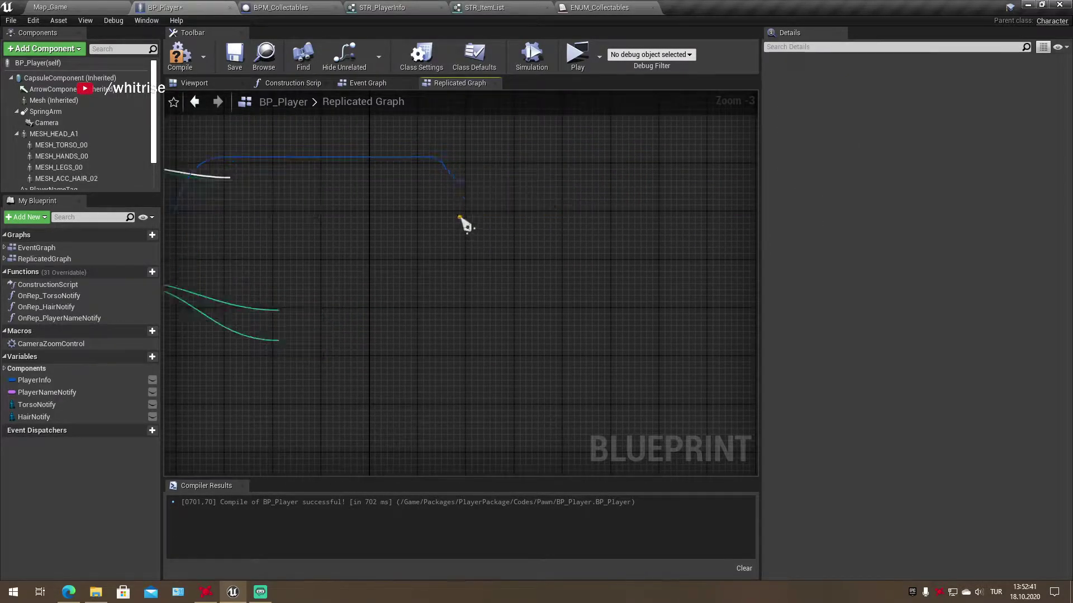
Duplicate the Set members node and wire the Rock and Wood switch cases to each copy
key("ctrl+c")
key("ctrl+v")
left_click_drag(502, 229, 517, 276)
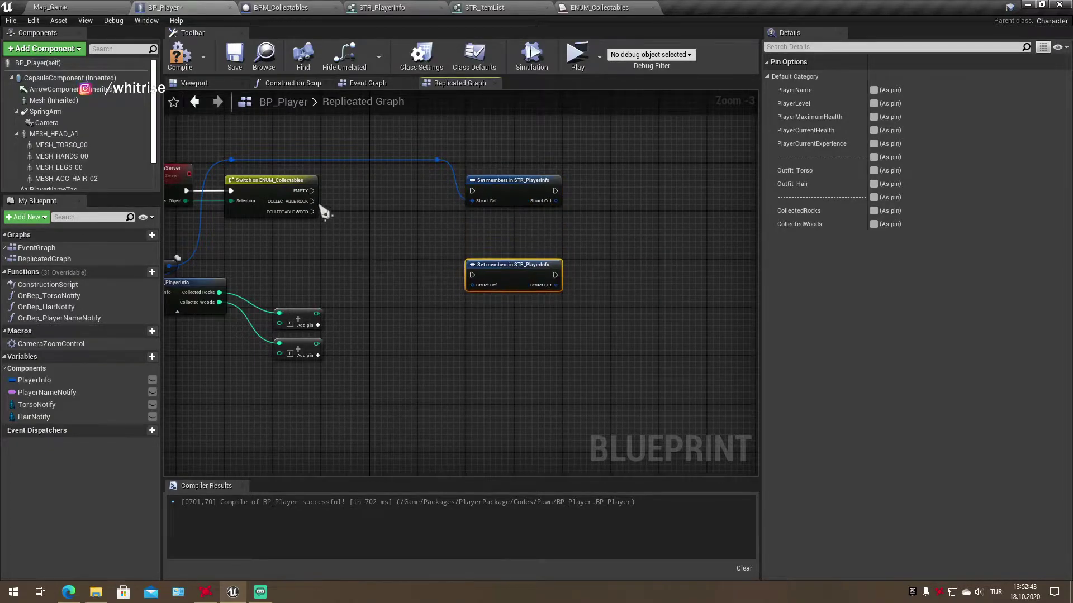
left_click_drag(311, 201, 472, 191)
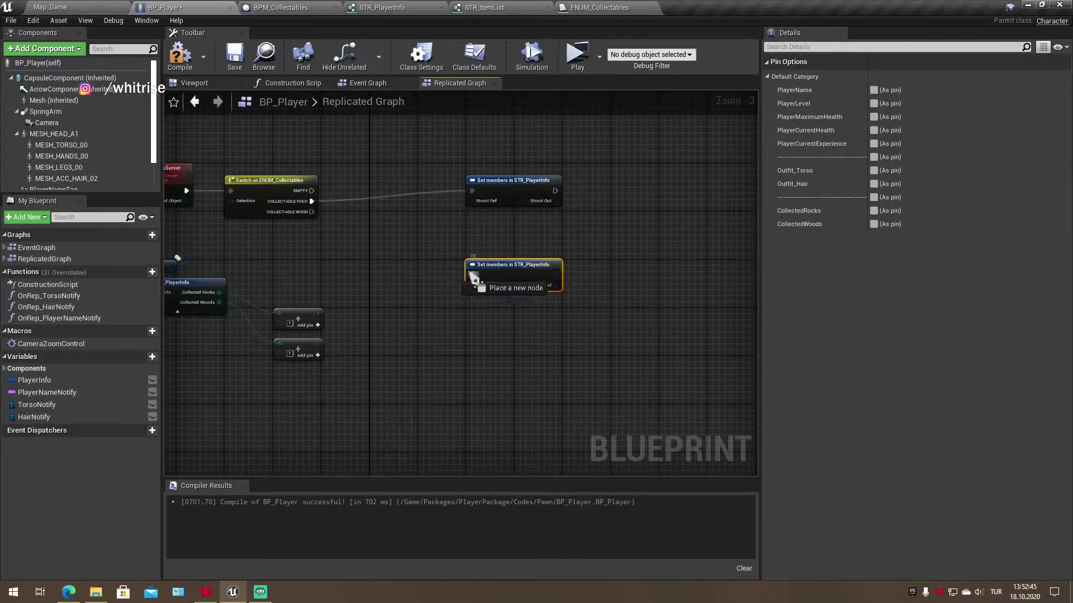
left_click_drag(311, 212, 472, 274)
left_click_drag(514, 200, 515, 212)
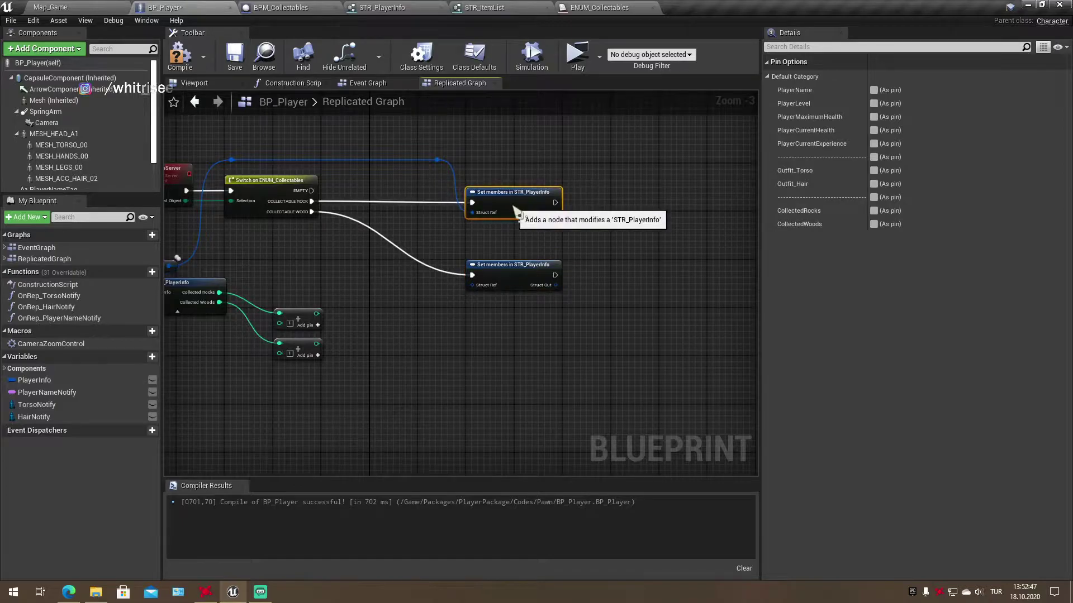
key("ctrl+z")
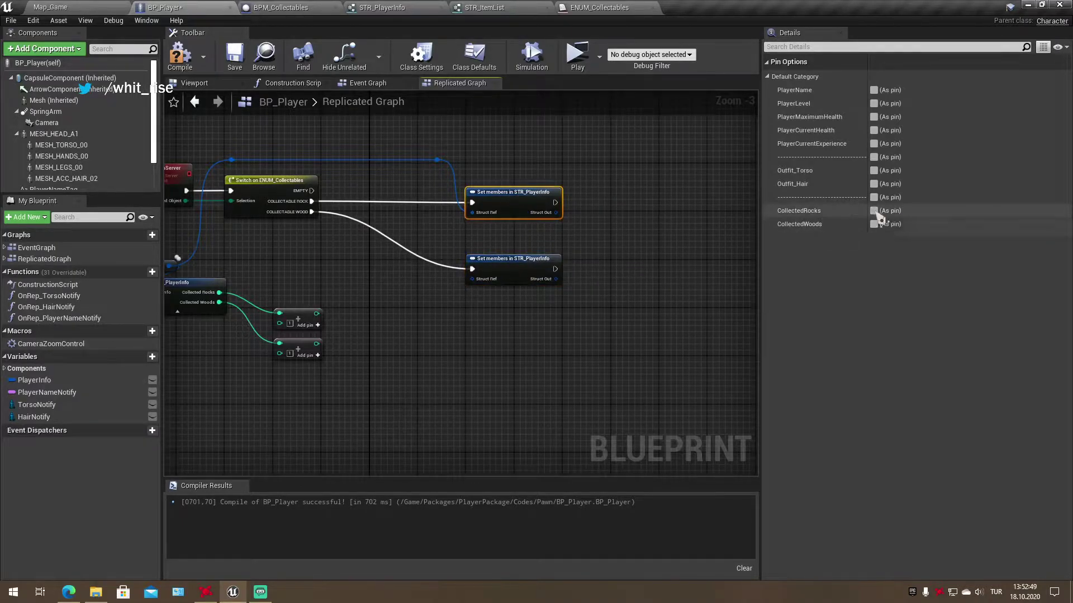
Expose Collected Rocks and Collected Woods on the set nodes, feed them the sums, and compile
left_click(874, 211)
left_click(512, 258)
left_click(873, 224)
left_click(476, 372)
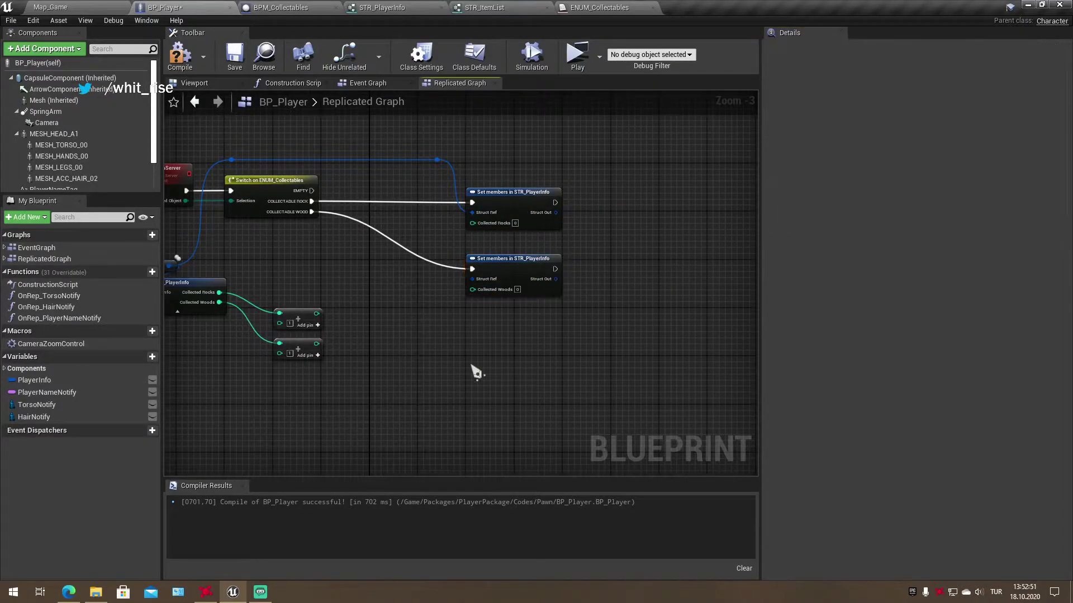
right_click_drag(351, 329, 460, 323)
left_click_drag(426, 308, 581, 216)
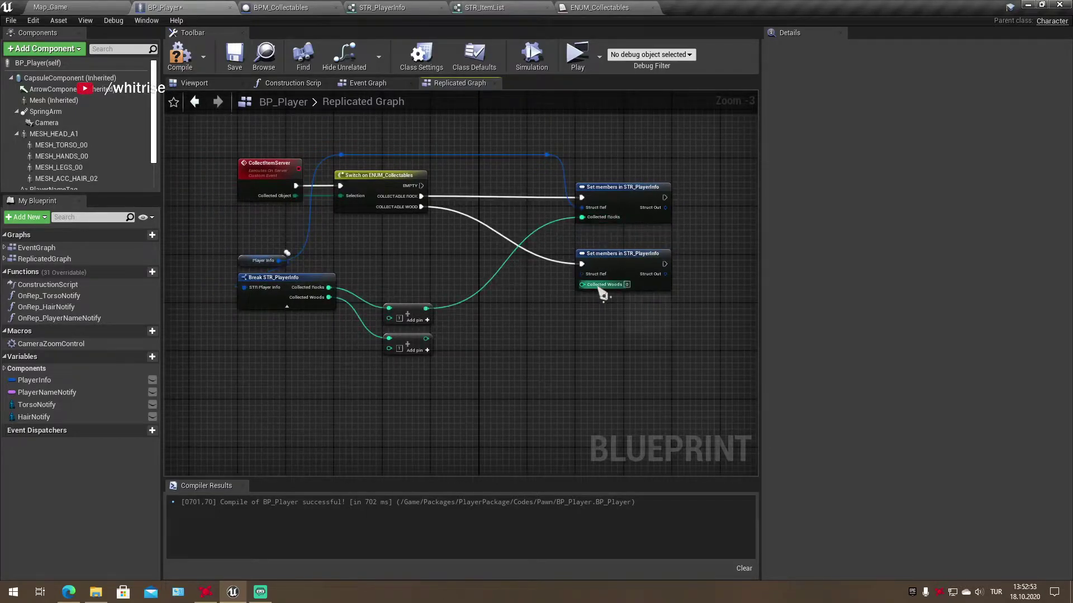
left_click_drag(583, 285, 426, 338)
mouse_move(472, 384)
left_mouse_down()
mouse_move(391, 301)
mouse_move(460, 271)
left_mouse_up()
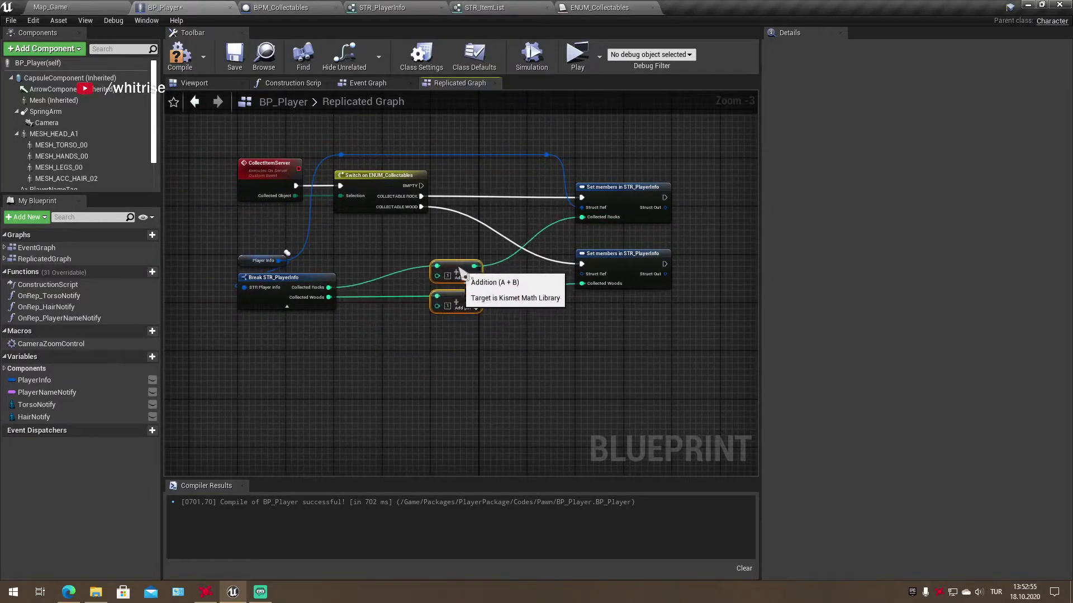
left_click(185, 63)
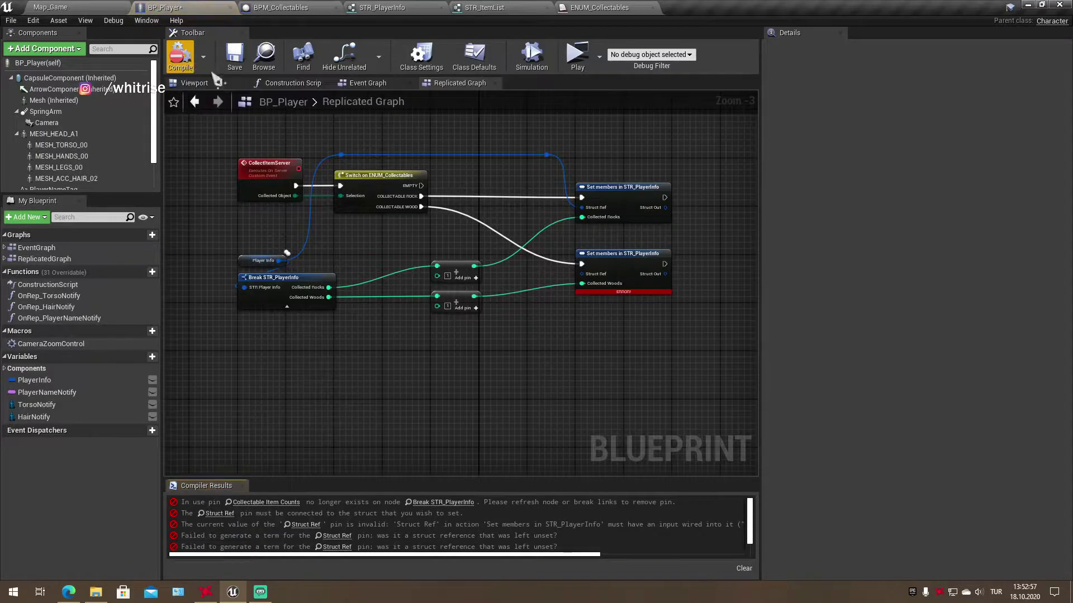
Connect Player Info to the lower Set node's Struct Ref, recompile, and move Player Info and Break up
left_click_drag(582, 274, 546, 156)
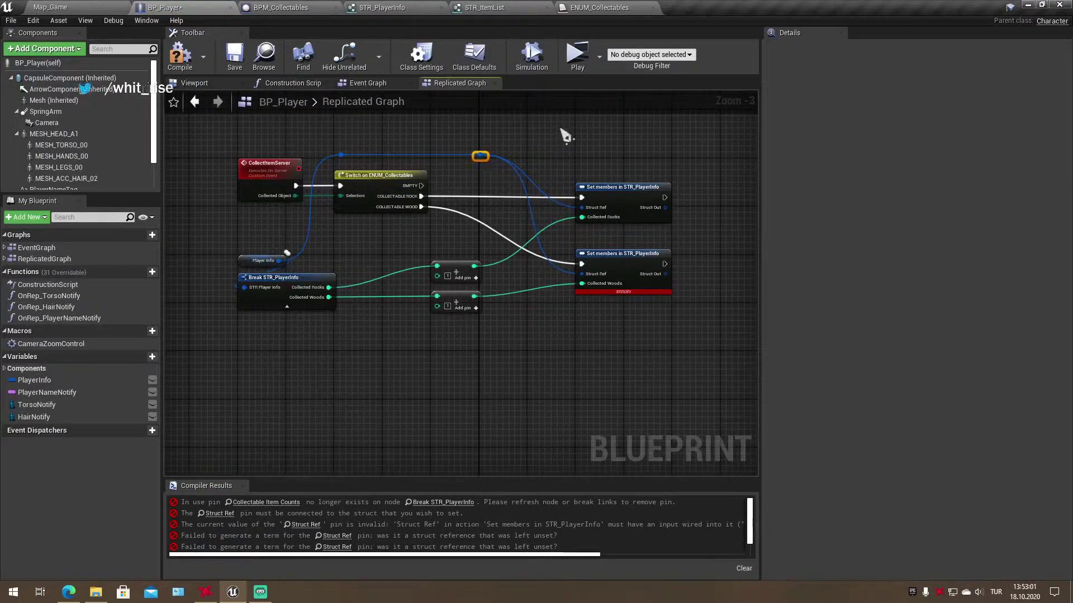
left_click(180, 56)
left_click_drag(323, 318, 249, 249)
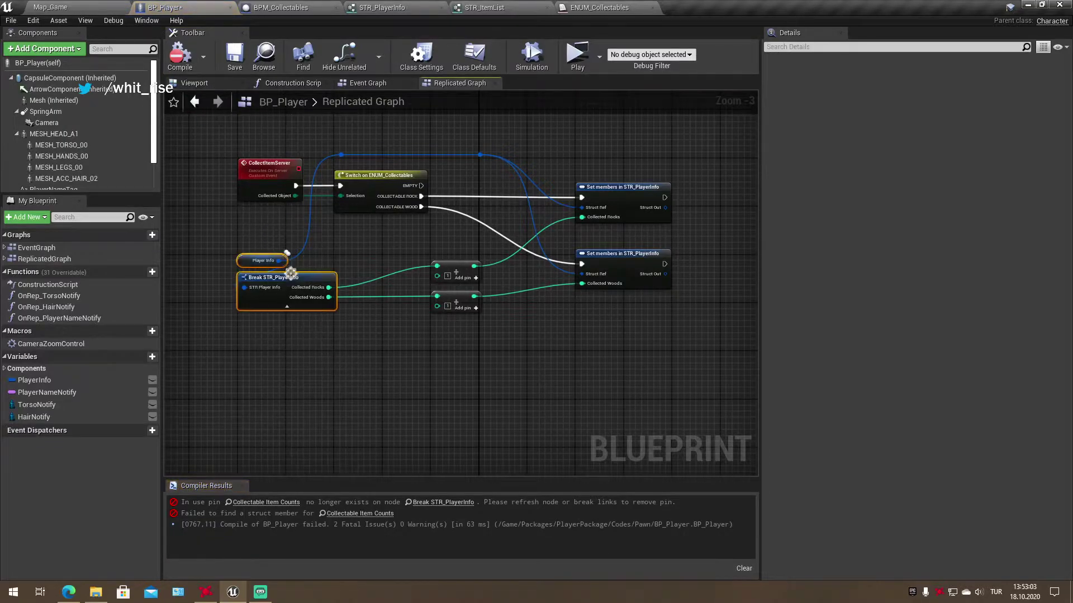
left_click_drag(296, 282, 296, 239)
left_click(425, 124)
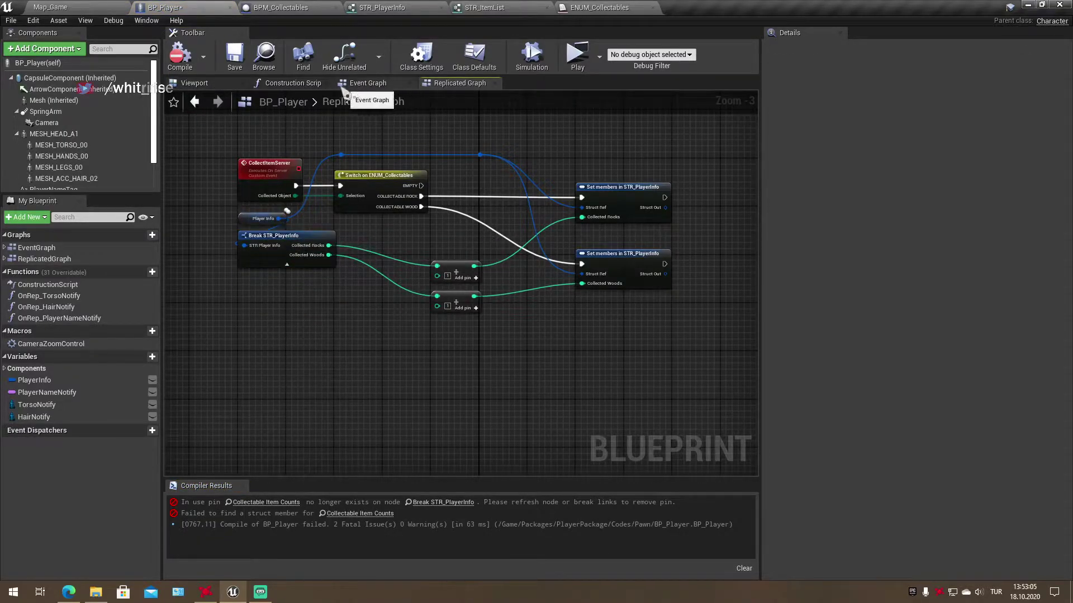
In BP_Player's Event Graph, print Collected Rocks, delete the broken FIND node, and compile
double_click(39, 248)
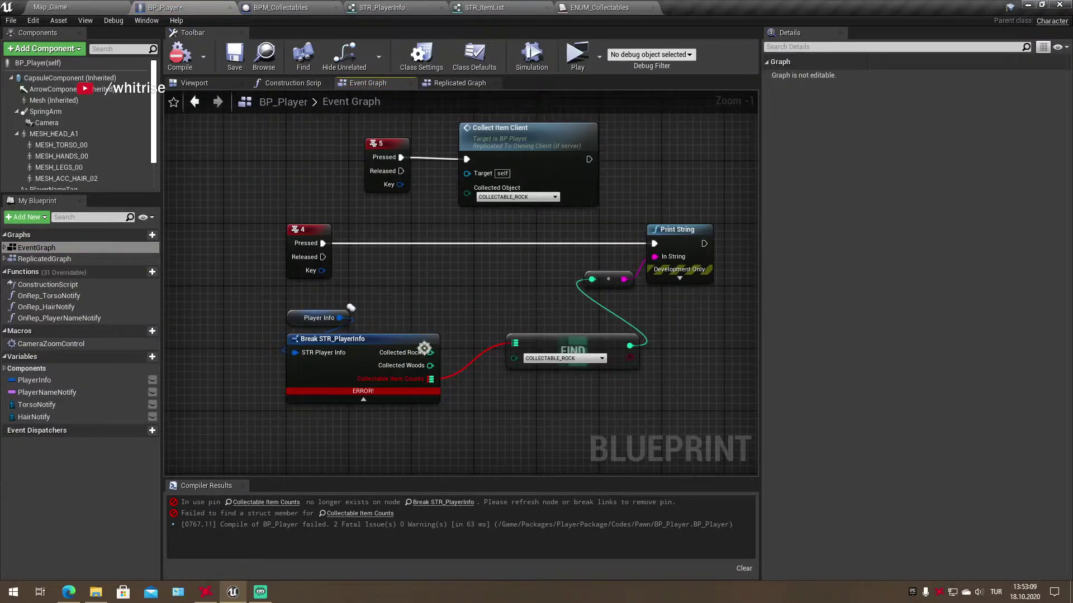
left_click_drag(429, 352, 592, 280)
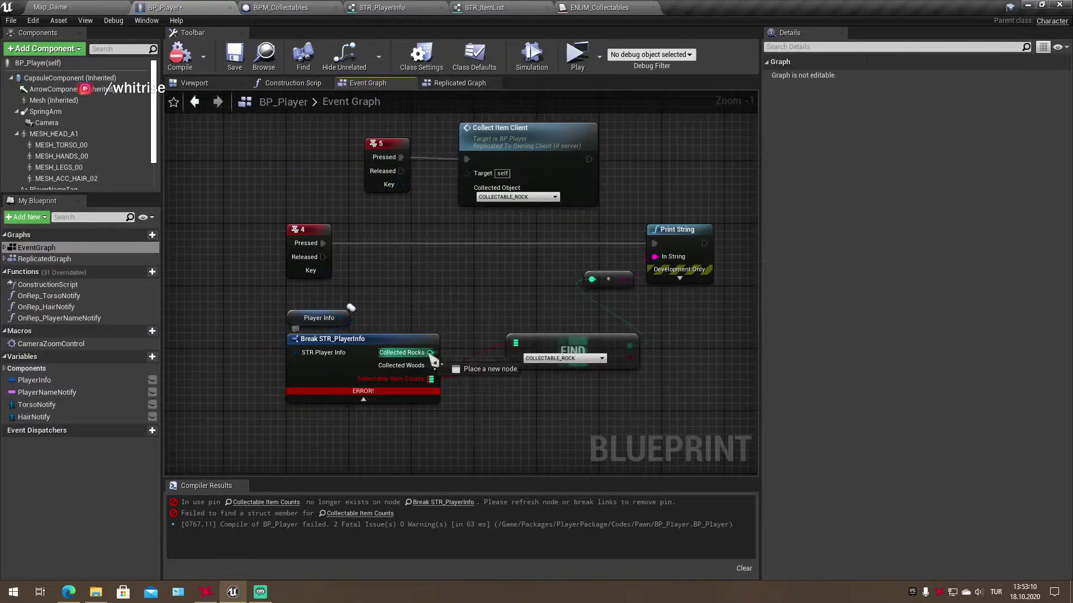
left_click(593, 335)
key("Delete")
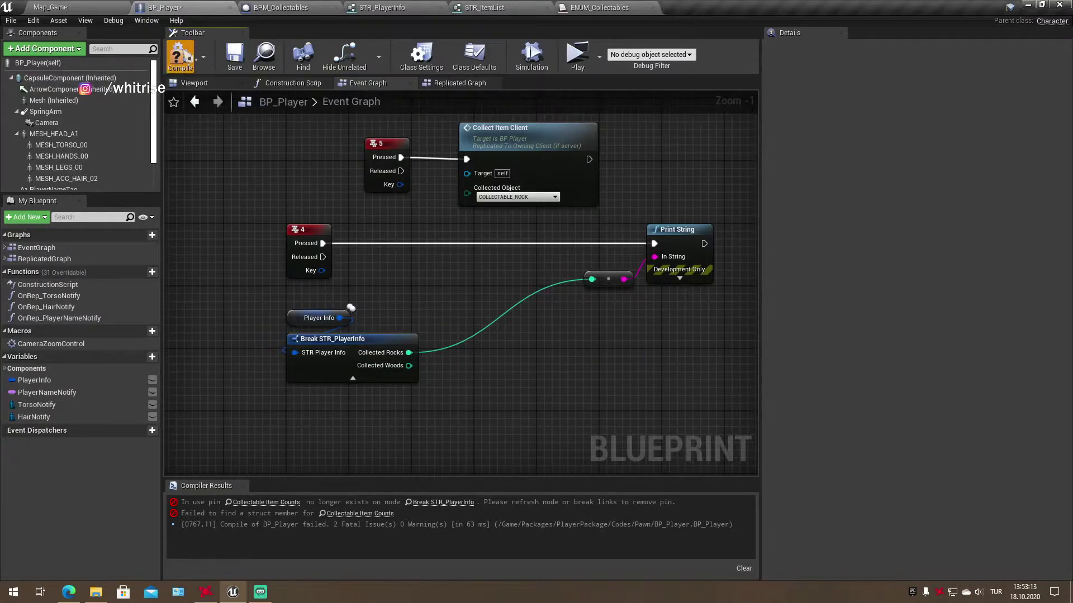
key("F7")
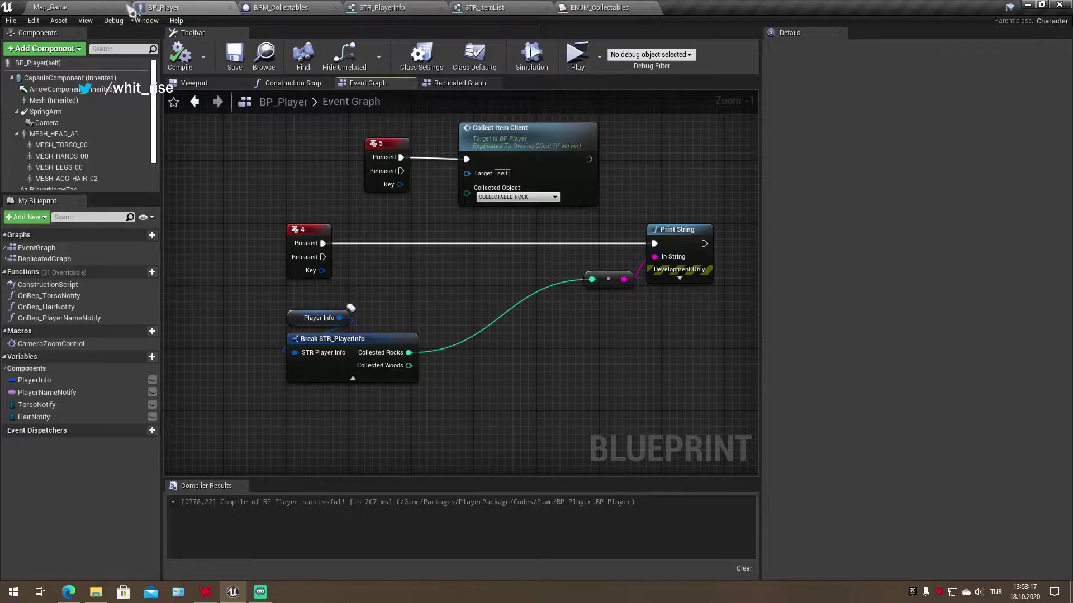
Compile BPM_Collectables, confirm BP_Player is compiled, and return to Map_Game
left_click(280, 7)
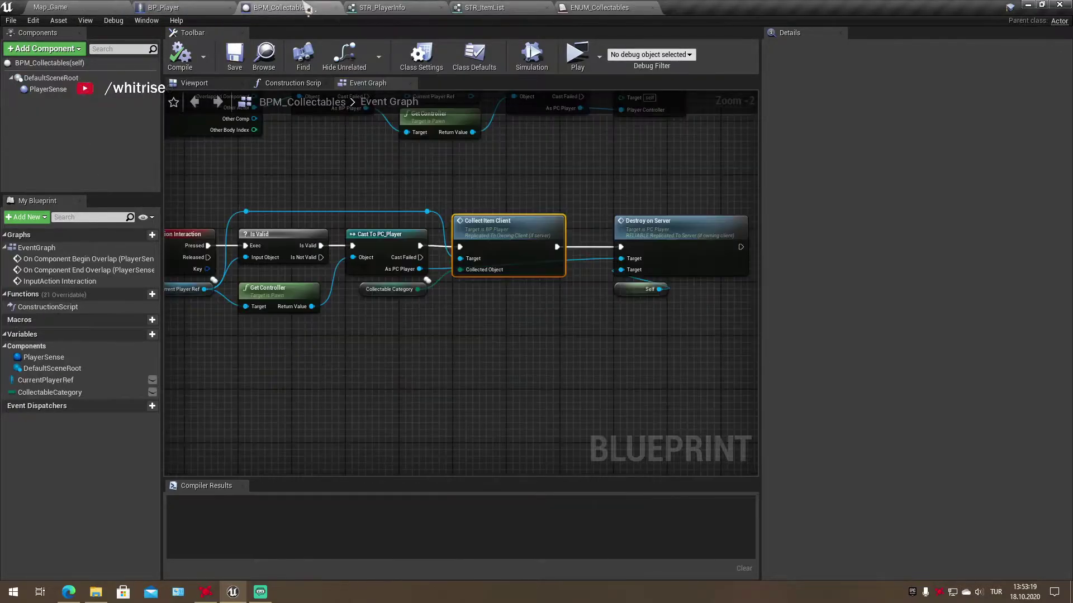
left_click(179, 54)
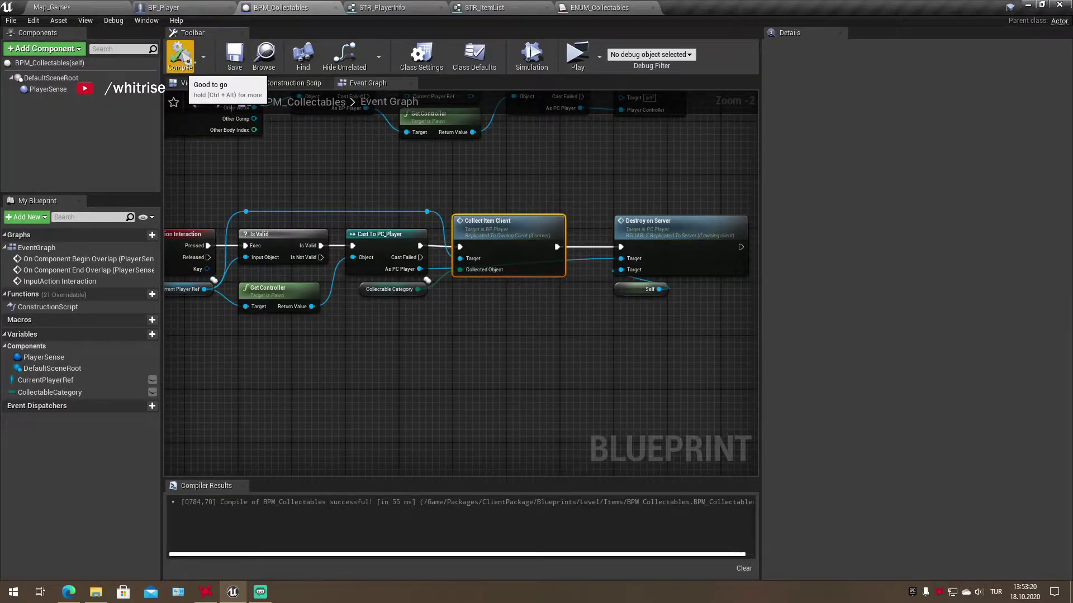
left_click(78, 7)
left_click(163, 7)
left_click(180, 54)
left_click(78, 6)
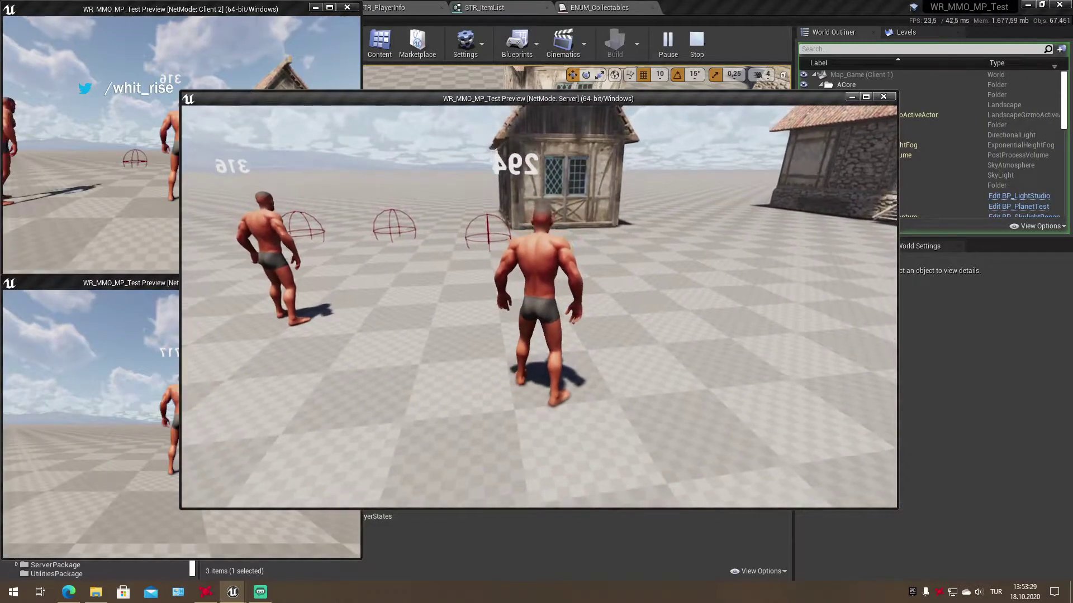
key("alt+Tab")
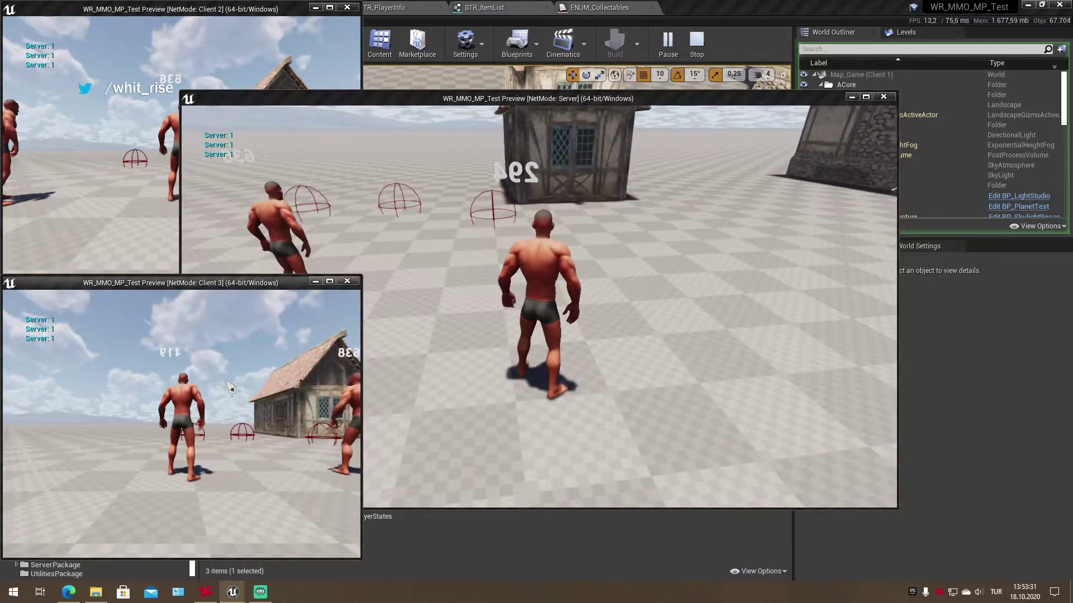
left_click(231, 389)
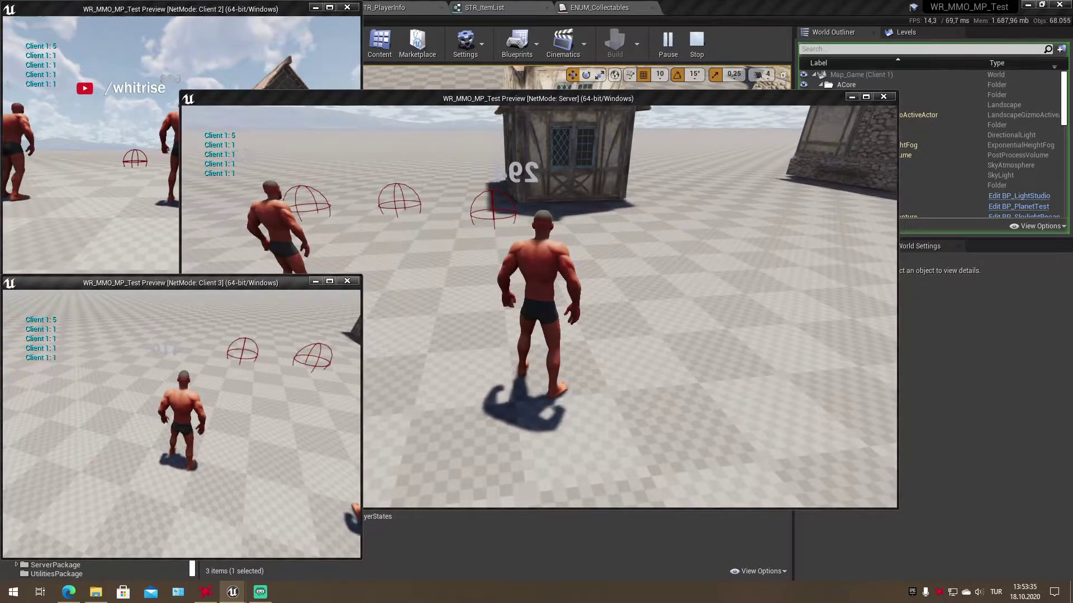
key("w")
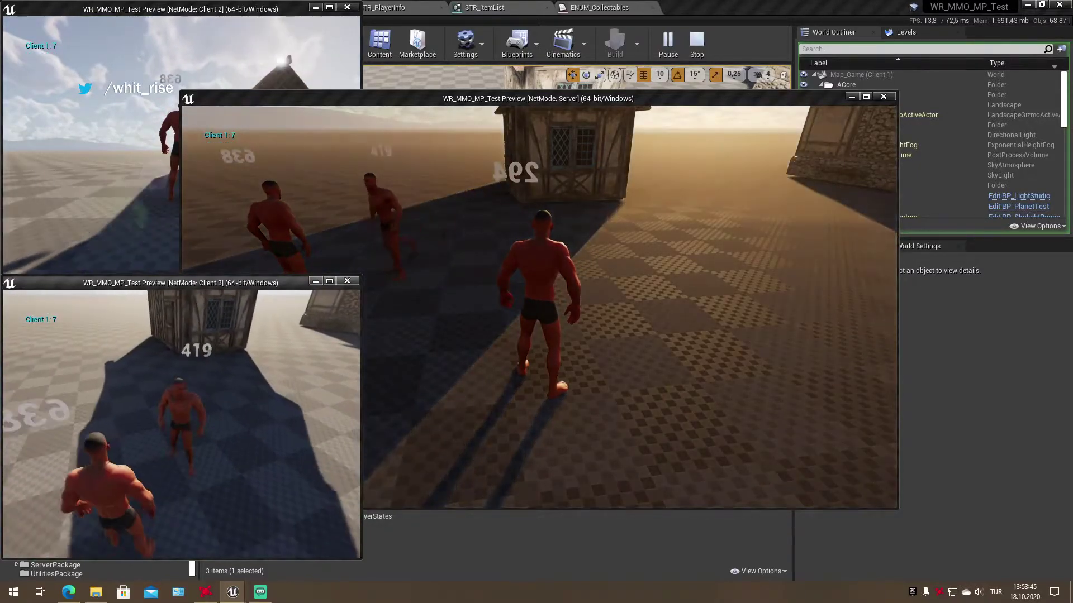
key("alt+Tab")
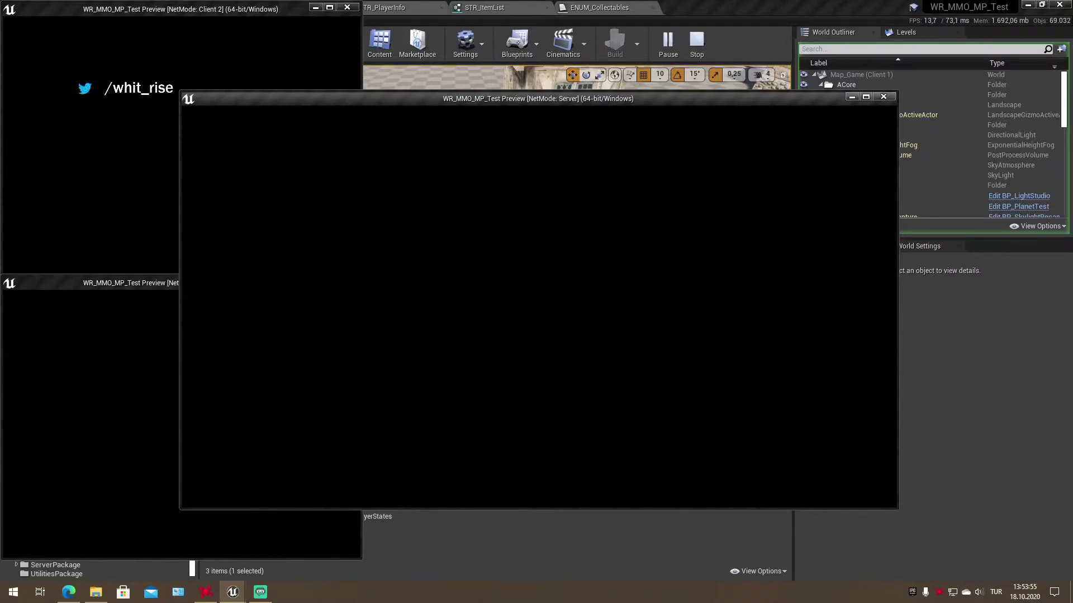
key("Escape")
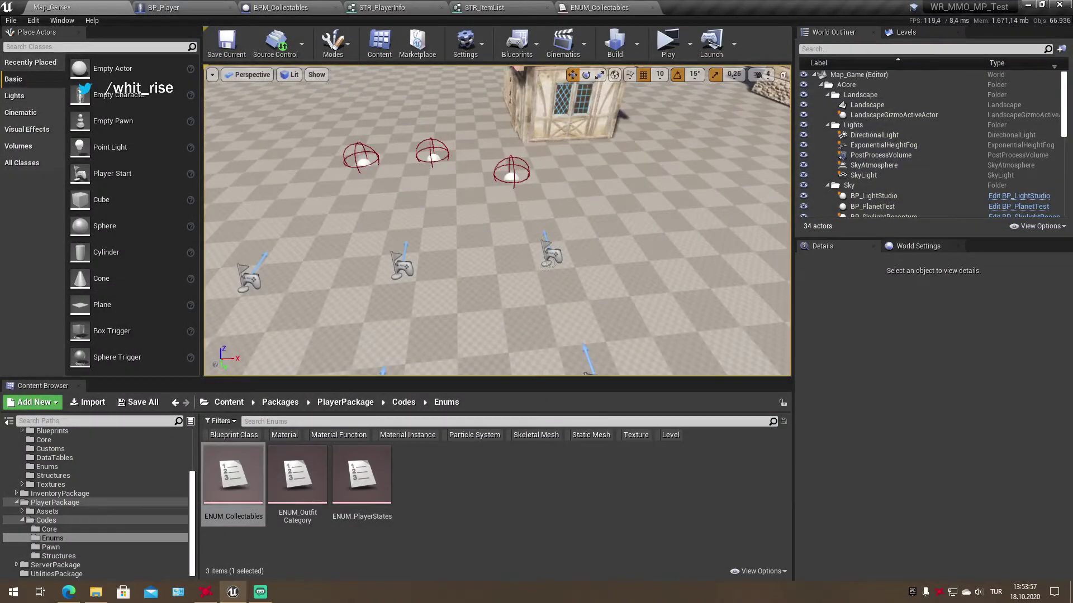
Play Map_Game with a server and two clients, running Client 3's character toward the house
left_click(668, 44)
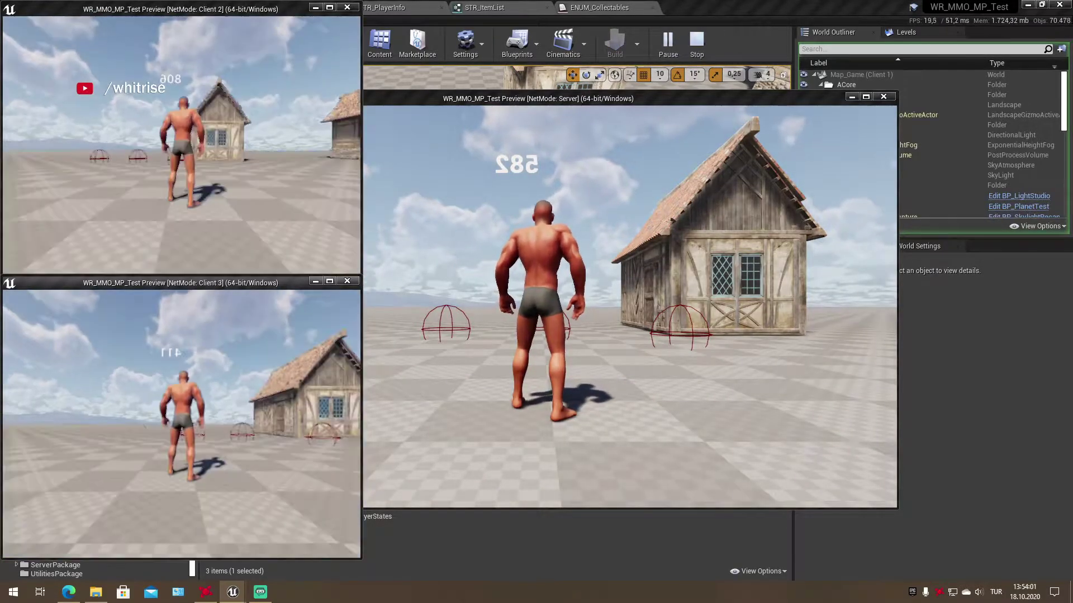
key("w")
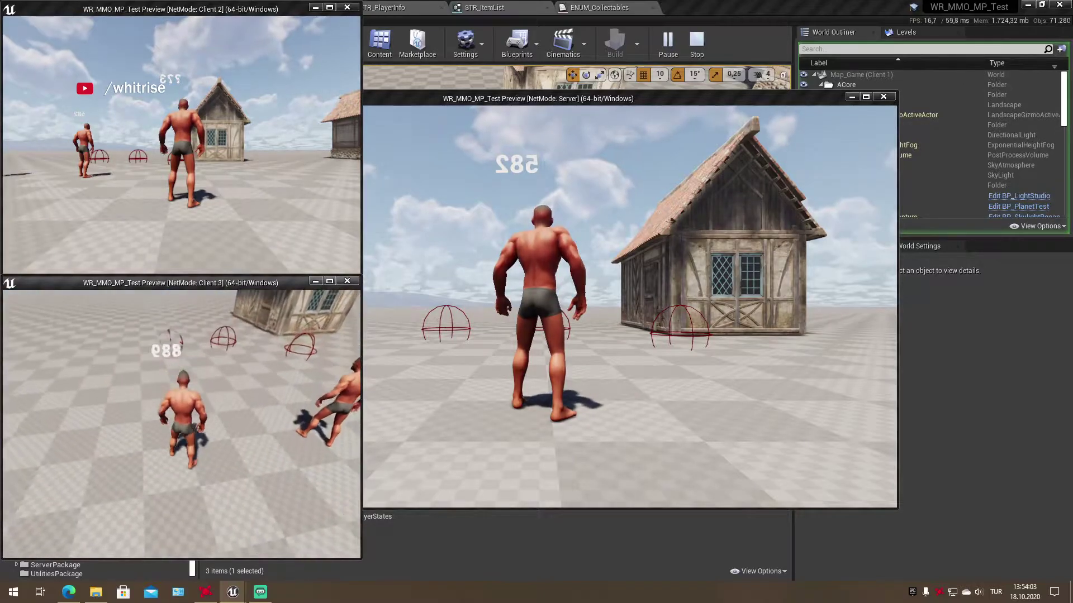
key("w")
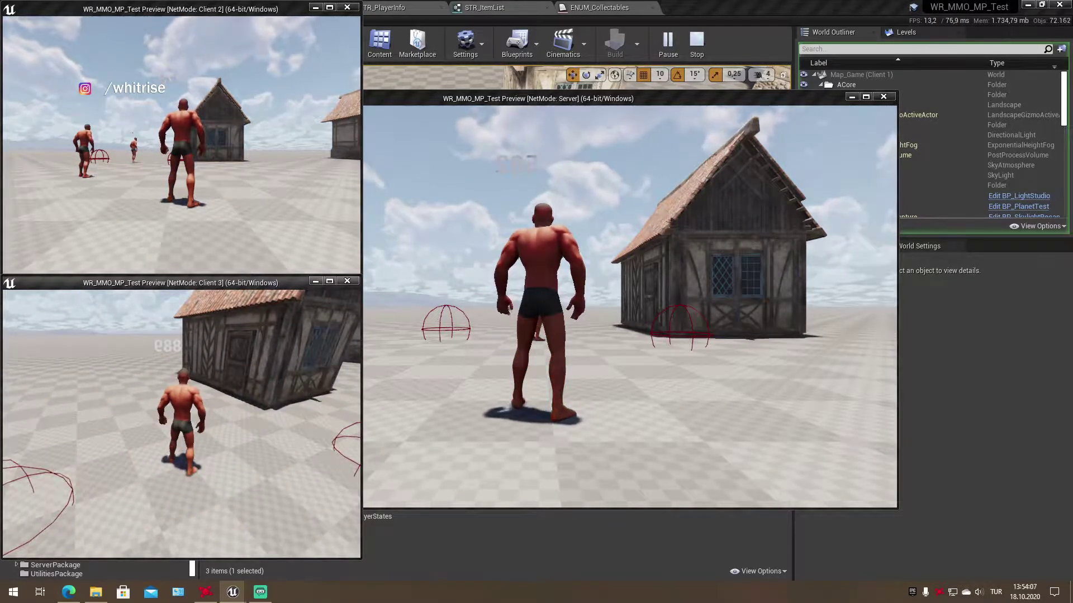
key("alt+Tab")
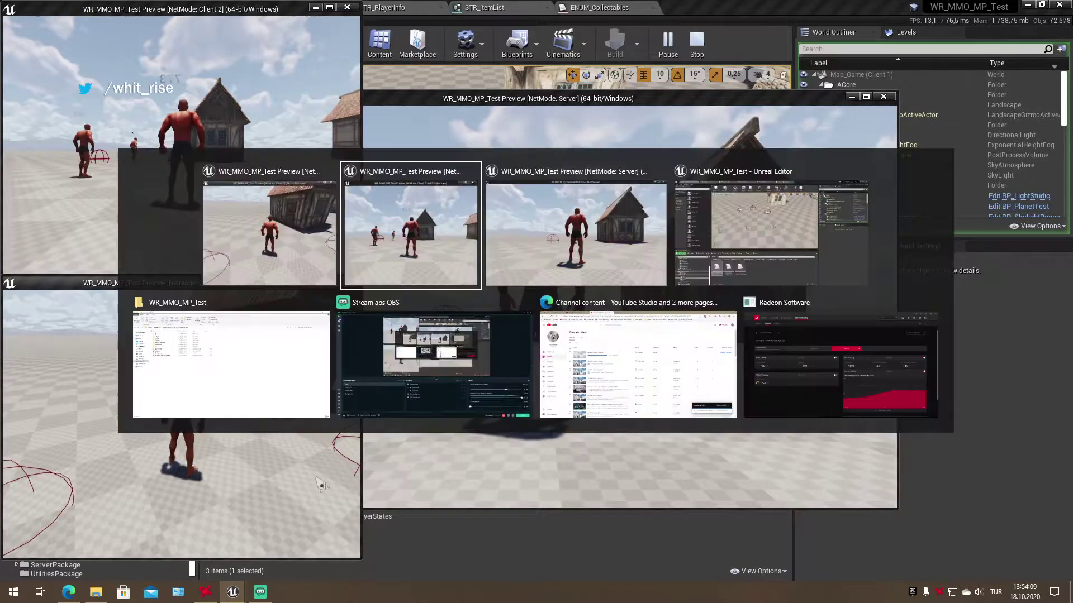
key("alt+Tab")
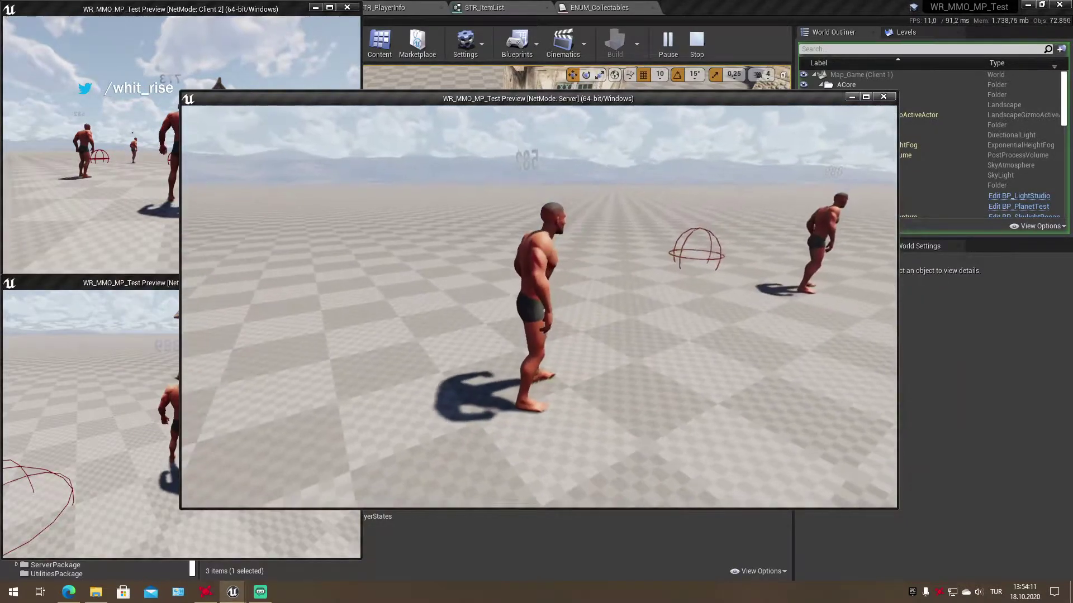
key("Escape")
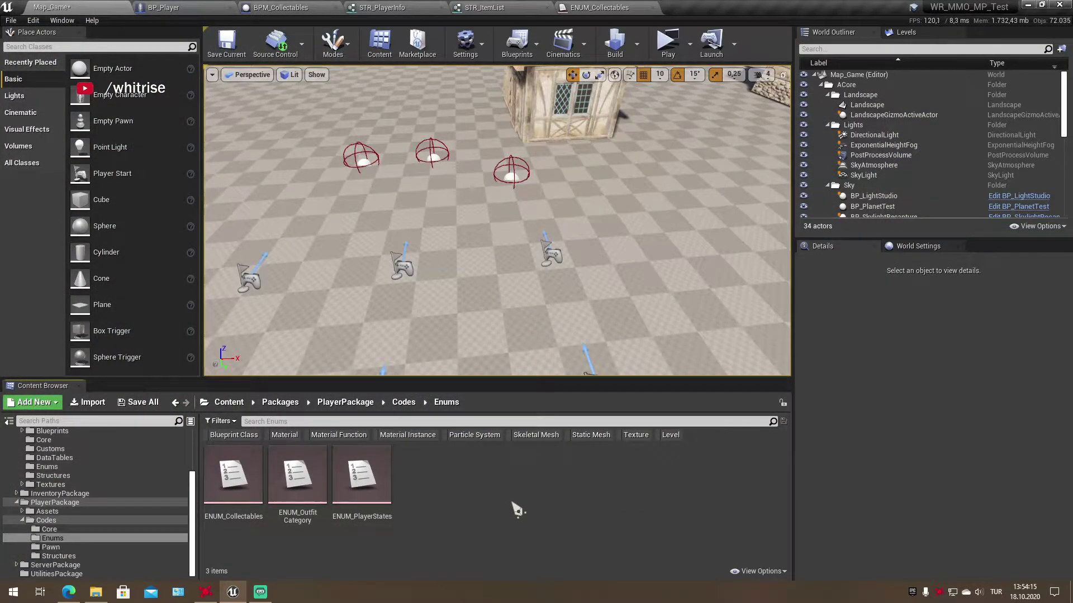
Save all modified content, including Map_Game, then go to BP_Player's event graph
left_click(147, 412)
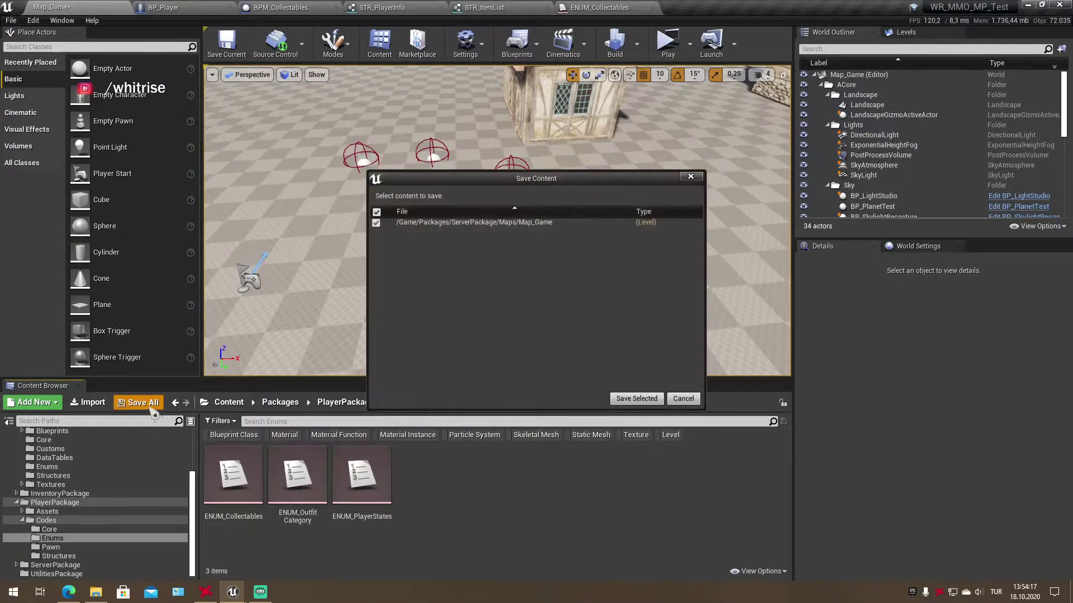
left_click(642, 401)
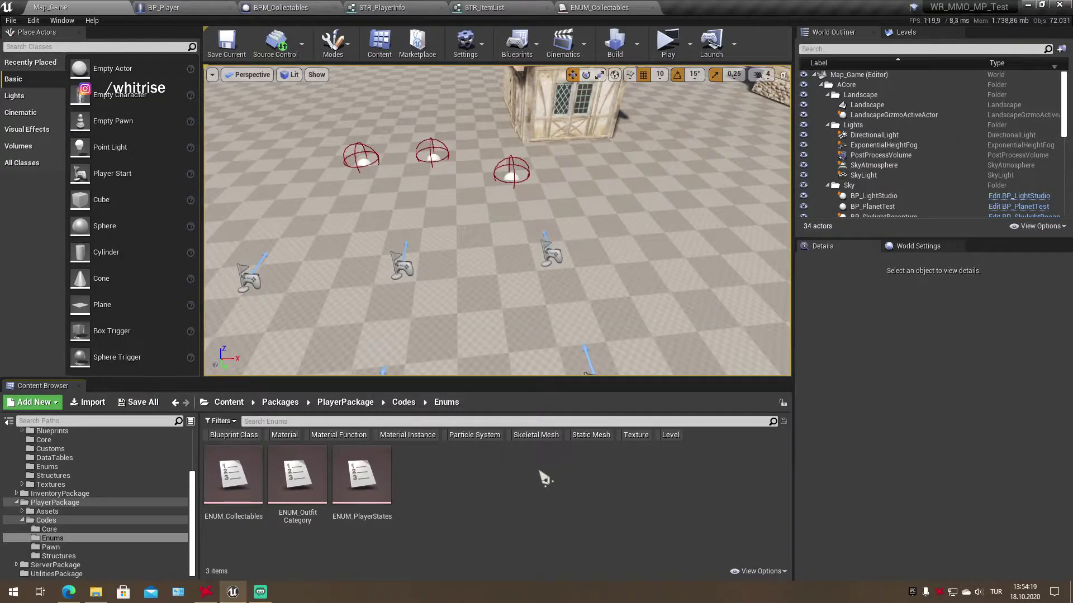
left_click(204, 7)
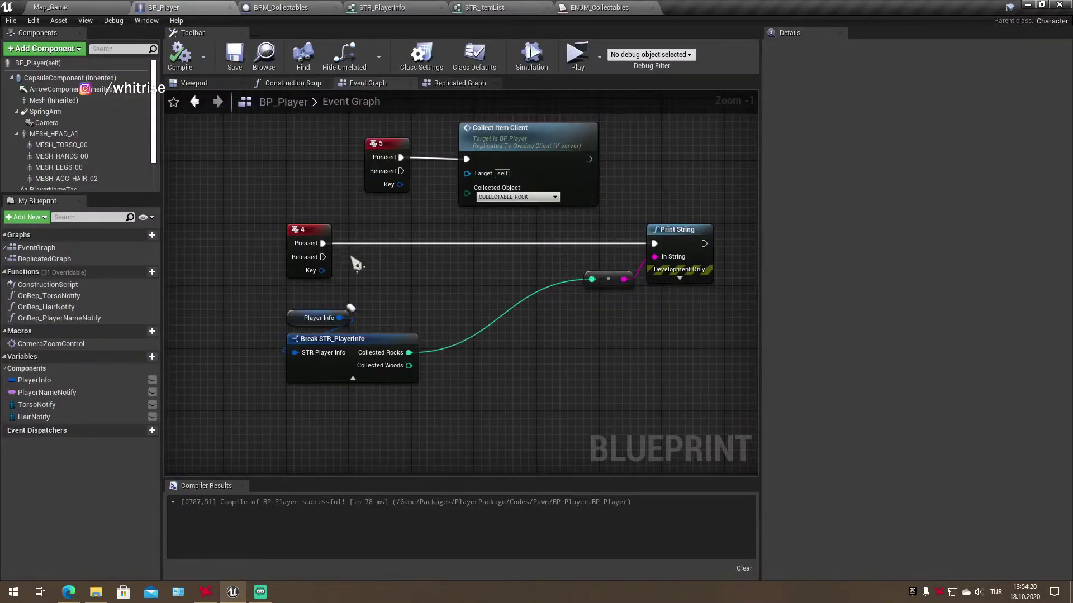
Add a DestroyActor node to BP_Player's Event Graph
right_click(534, 380)
type("destroy")
left_click(621, 376)
left_click_drag(601, 410, 593, 379)
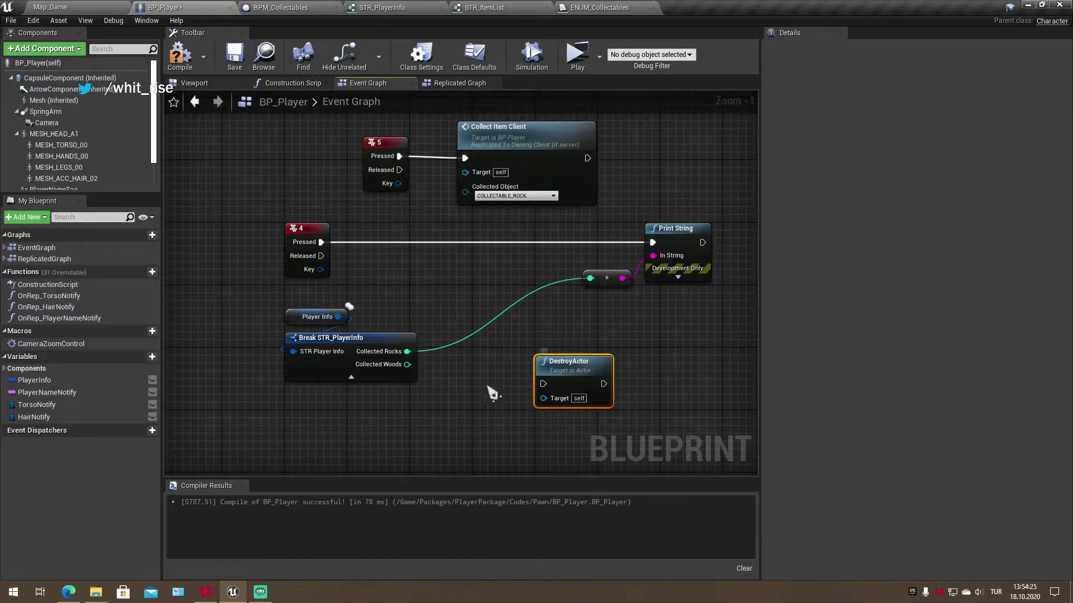
right_click_drag(463, 418, 468, 319)
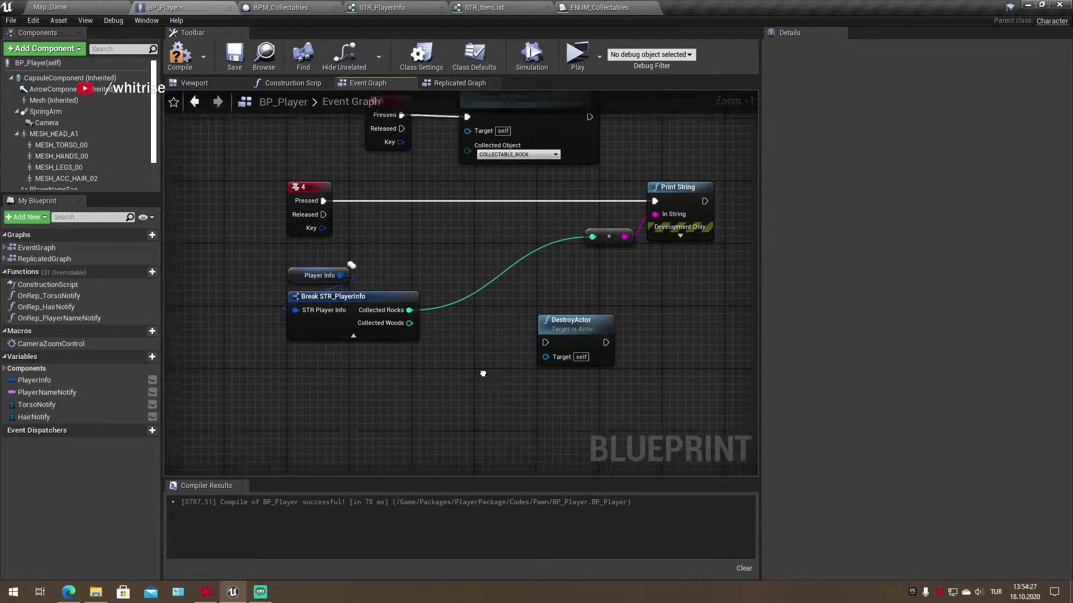
Add a custom event wired into DestroyActor, set to replicate Run on Server
right_click(454, 323)
type("custo")
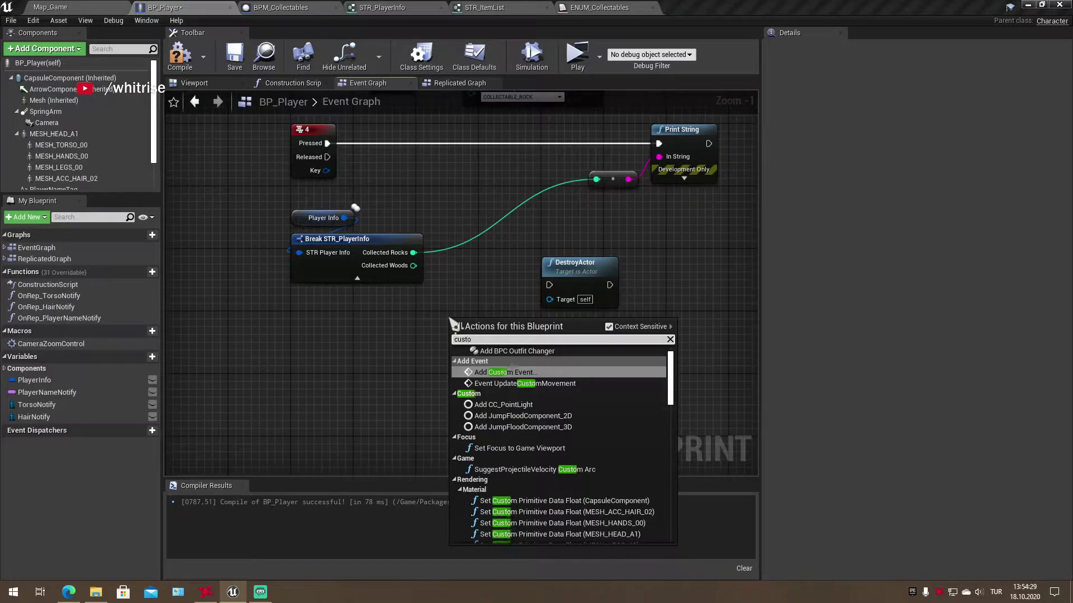
key("Return")
mouse_move(516, 348)
left_mouse_down()
mouse_move(549, 285)
mouse_move(607, 325)
left_mouse_up()
left_click(903, 124)
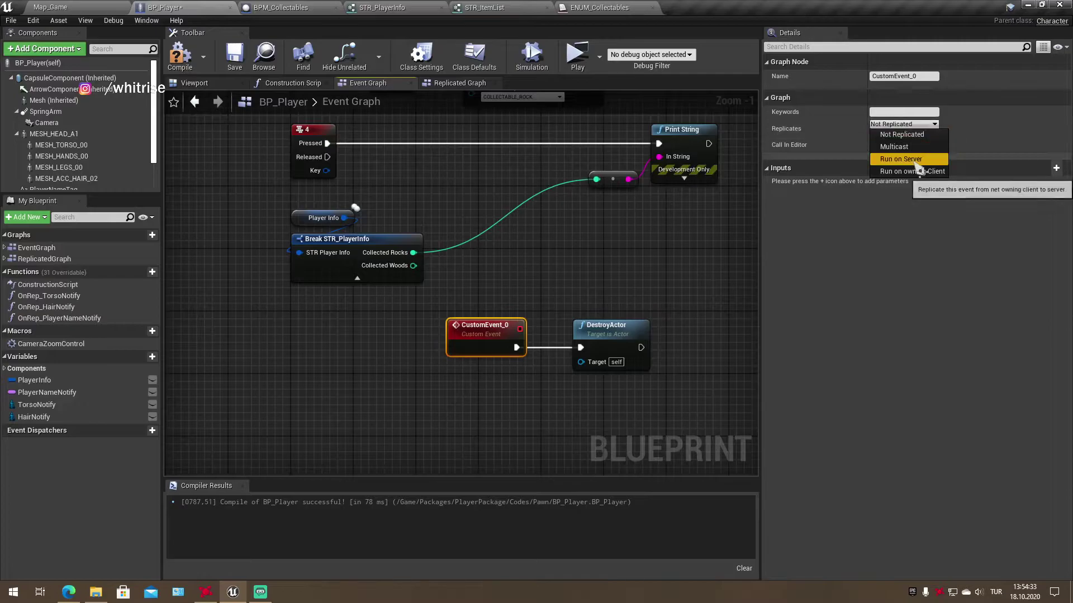
left_click(894, 157)
left_click(557, 338)
left_click_drag(528, 344, 496, 335)
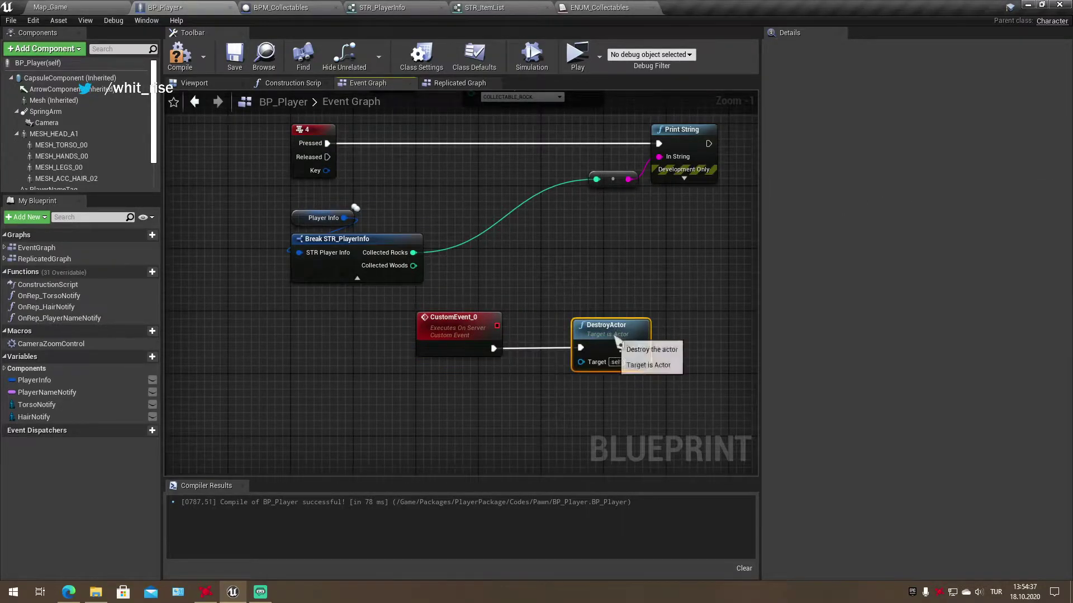
left_click_drag(621, 345, 590, 346)
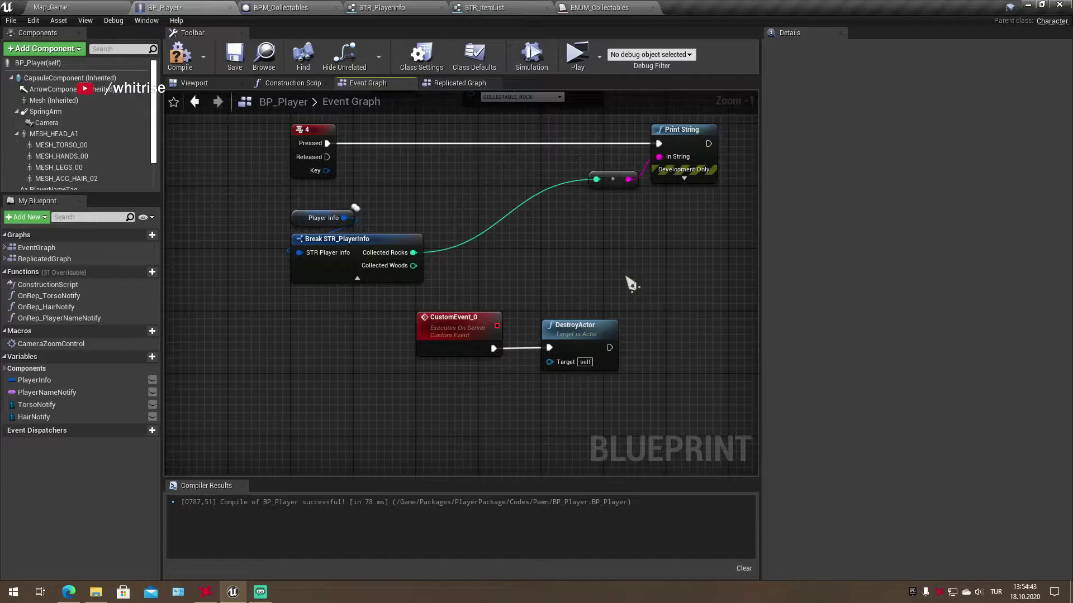
Delete the custom event and DestroyActor nodes and recompile BP_Player
mouse_move(651, 288)
left_mouse_down()
mouse_move(480, 399)
mouse_move(479, 412)
left_mouse_up()
key("Delete")
left_click(189, 62)
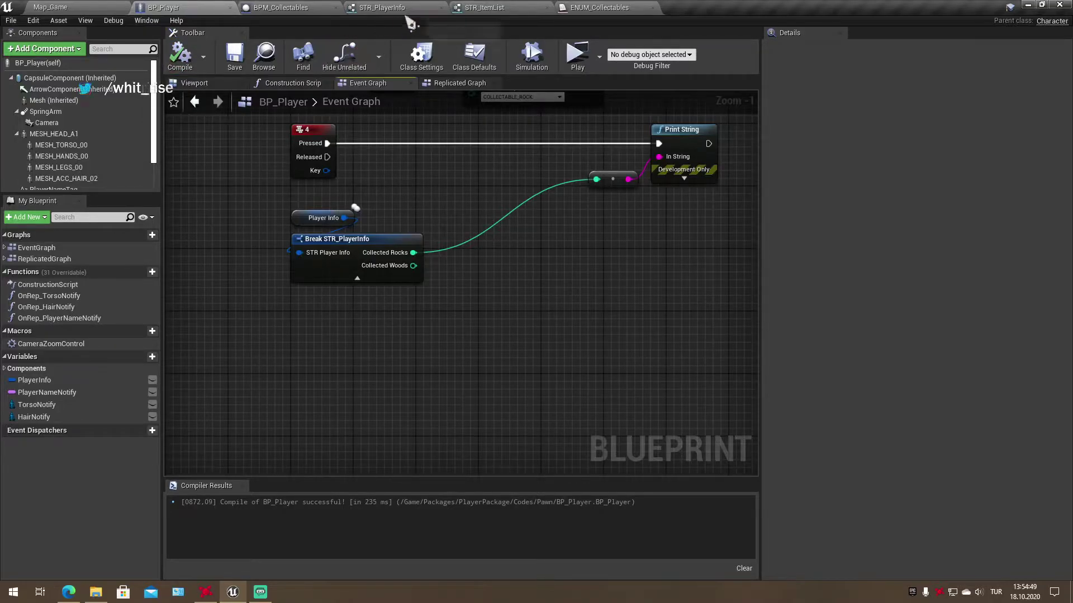
In BPM_Collectables, inspect the InputAction Interaction node and the PlayerSense component in the viewport
left_click(285, 7)
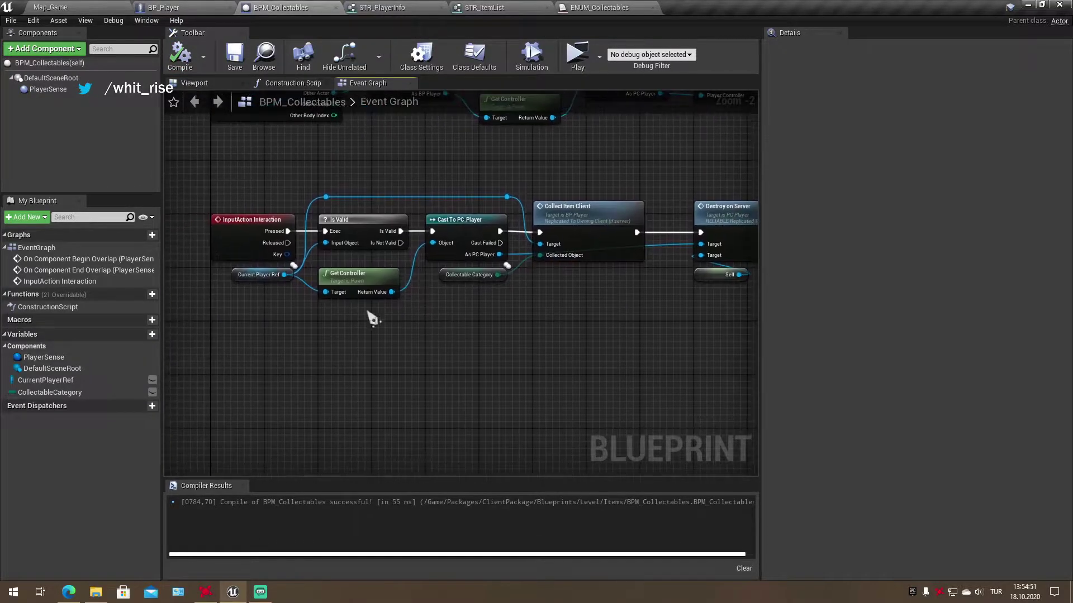
left_click(277, 234)
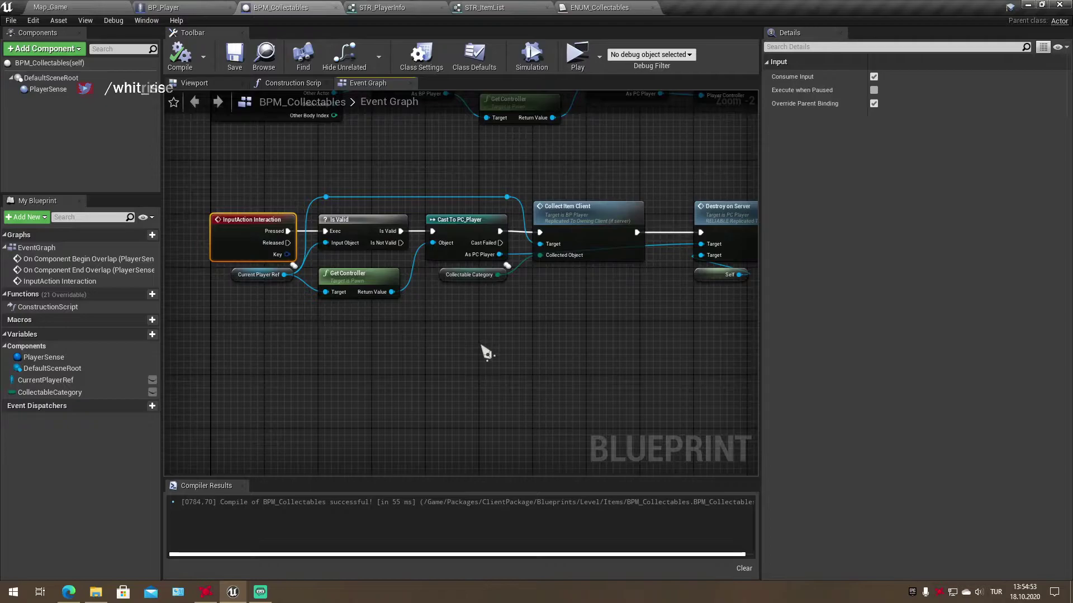
right_click_drag(475, 345, 454, 348)
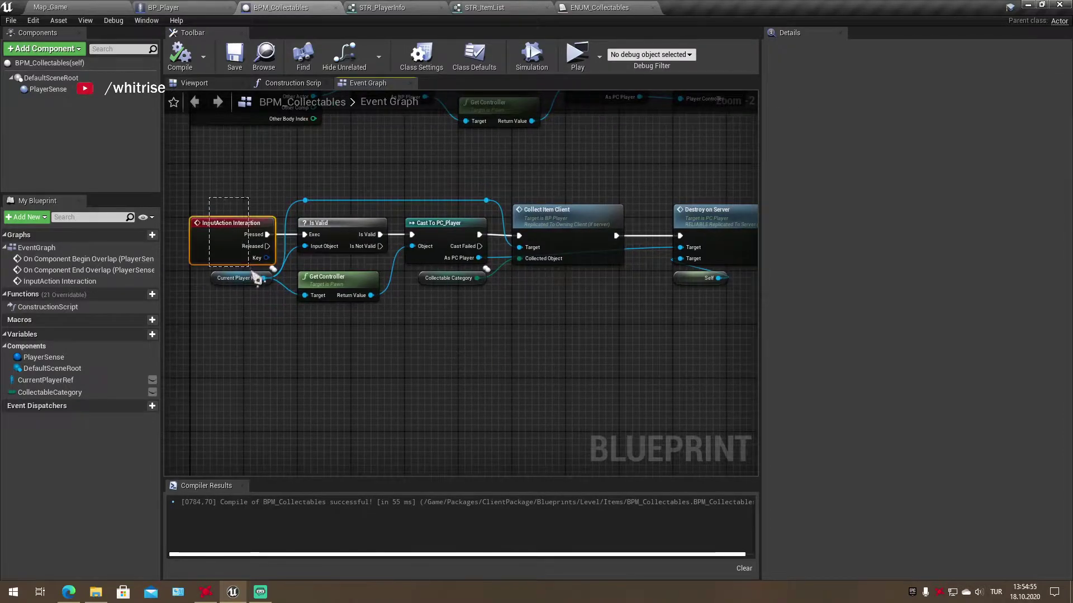
left_click(282, 349)
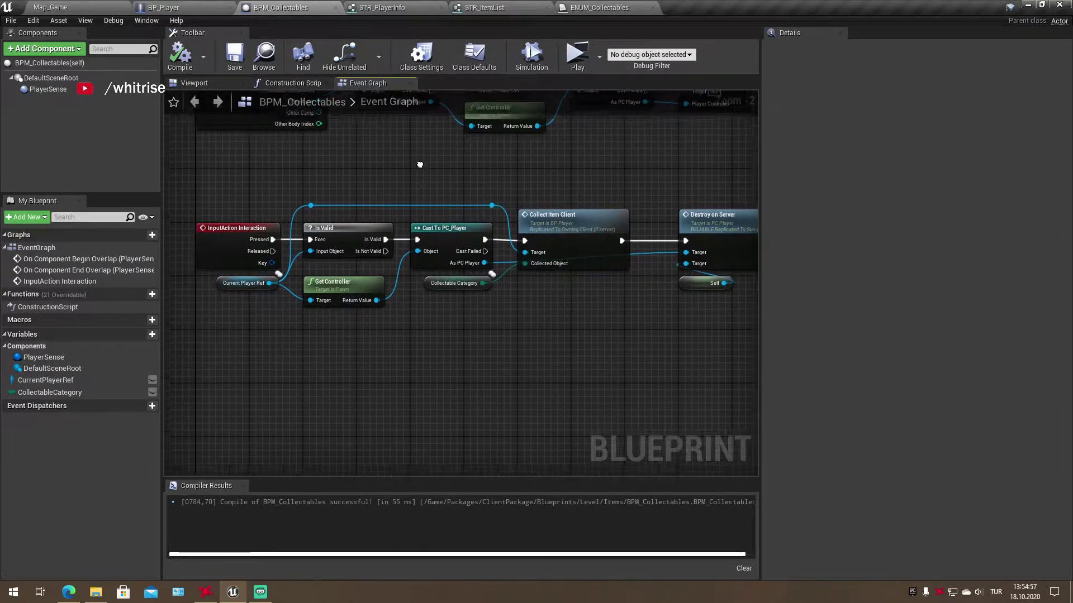
right_click_drag(282, 349, 445, 309)
left_click_drag(230, 151, 366, 285)
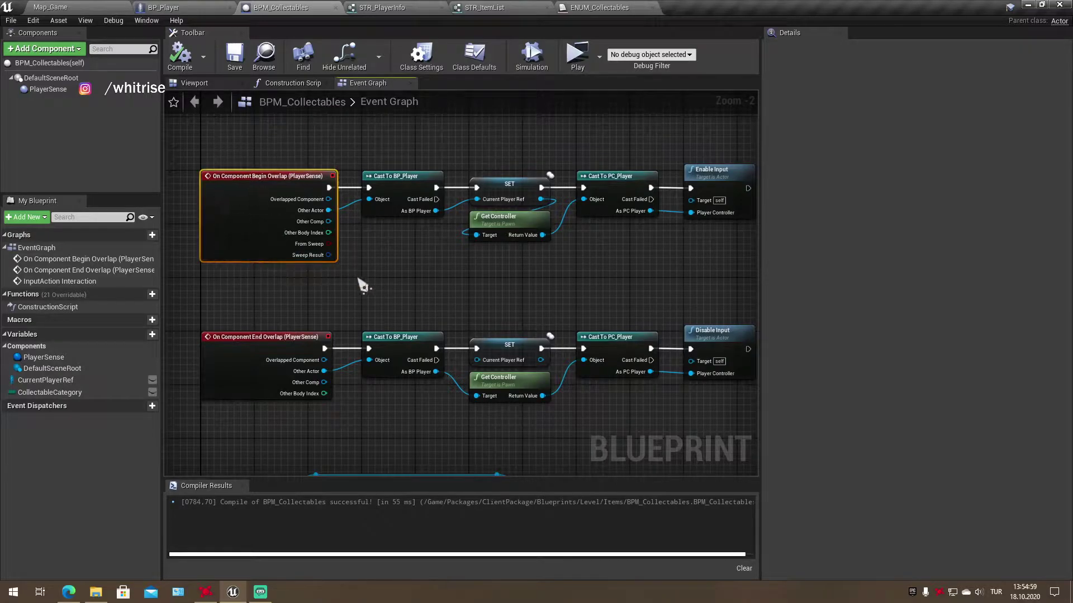
left_click(48, 89)
left_click(206, 87)
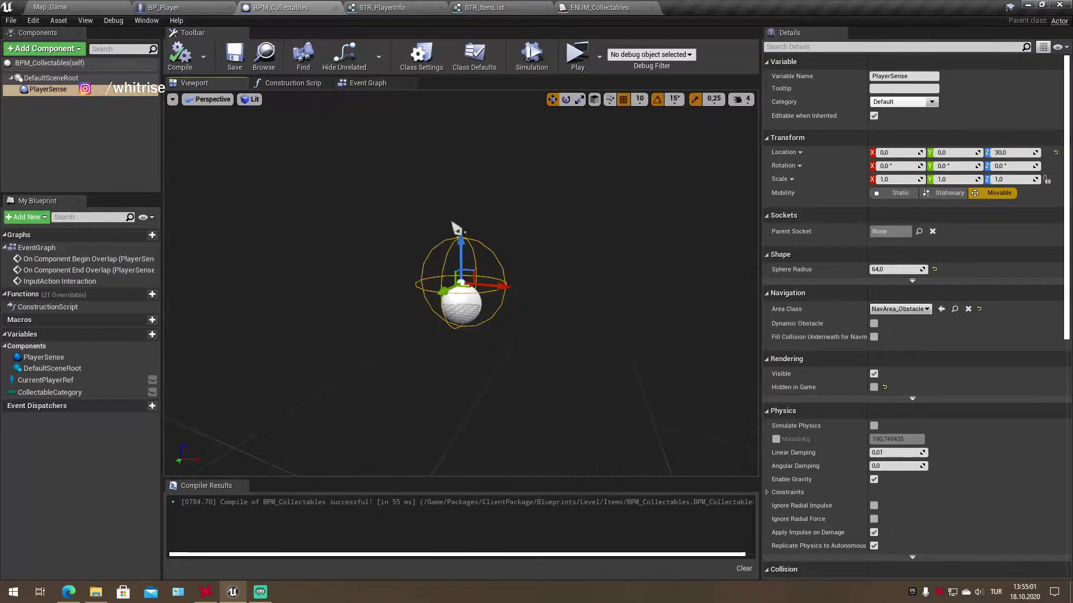
left_click(367, 84)
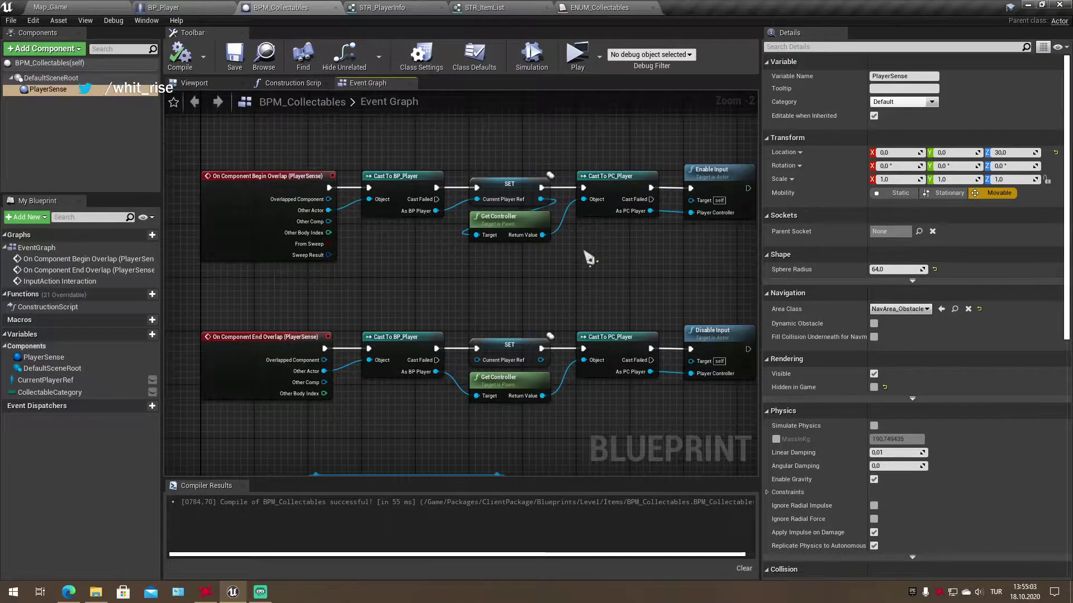
Review the Begin and End Overlap chains that cast to PC_Player and toggle input
right_click_drag(588, 258, 551, 277)
left_click_drag(228, 154, 347, 212)
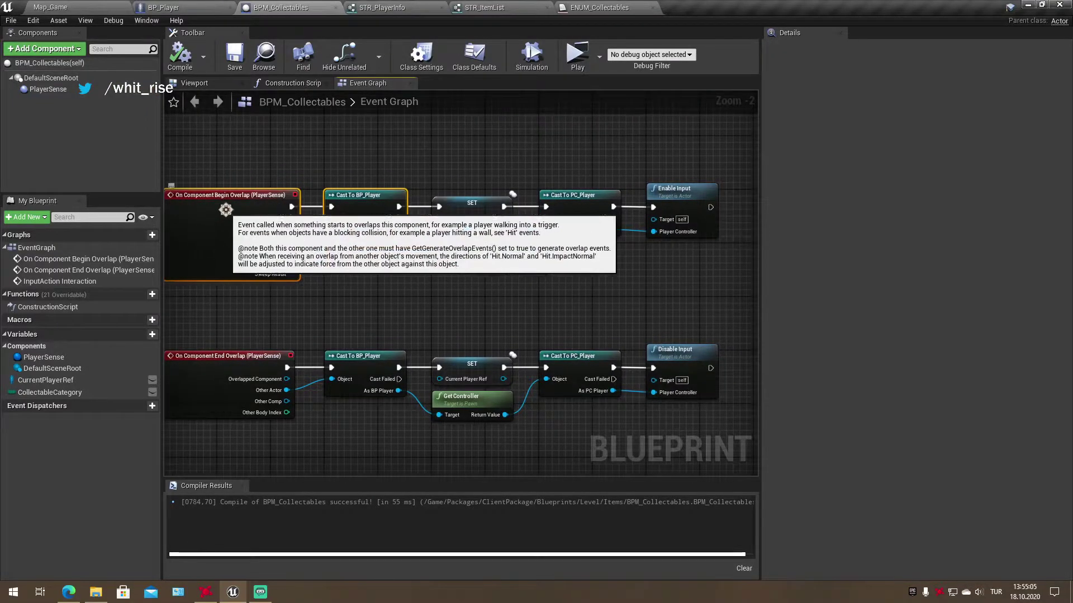
left_click(727, 280)
right_click_drag(726, 217, 588, 210)
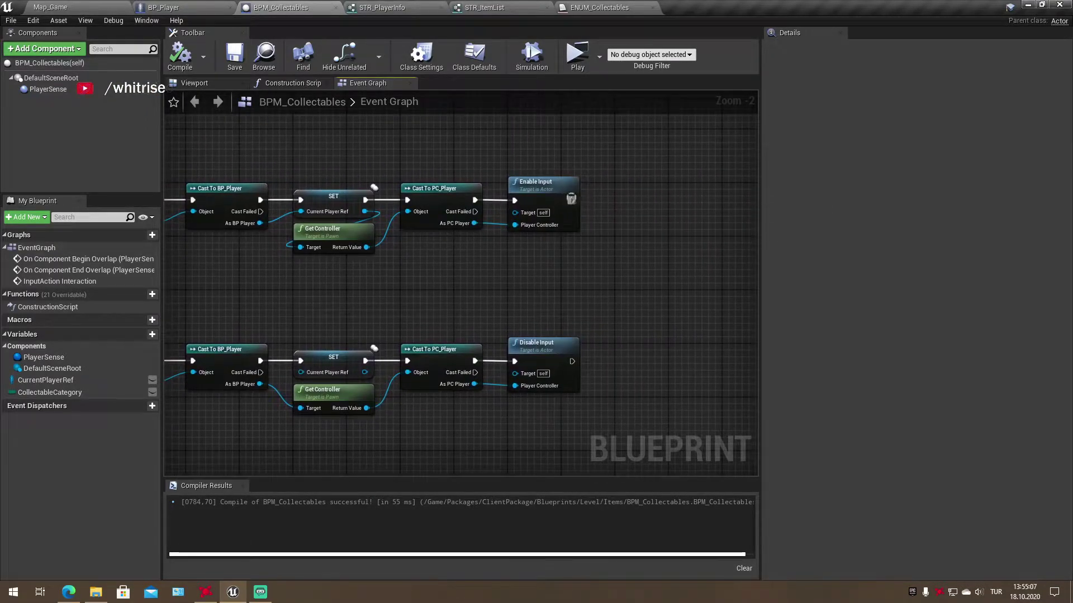
right_click_drag(270, 310, 428, 275)
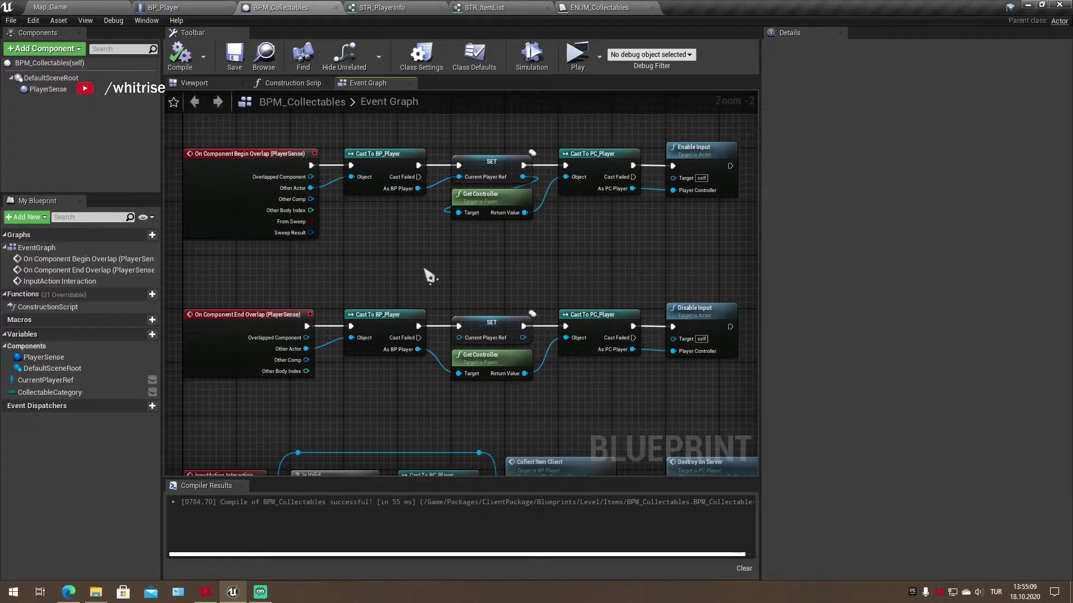
left_click_drag(326, 134, 280, 387)
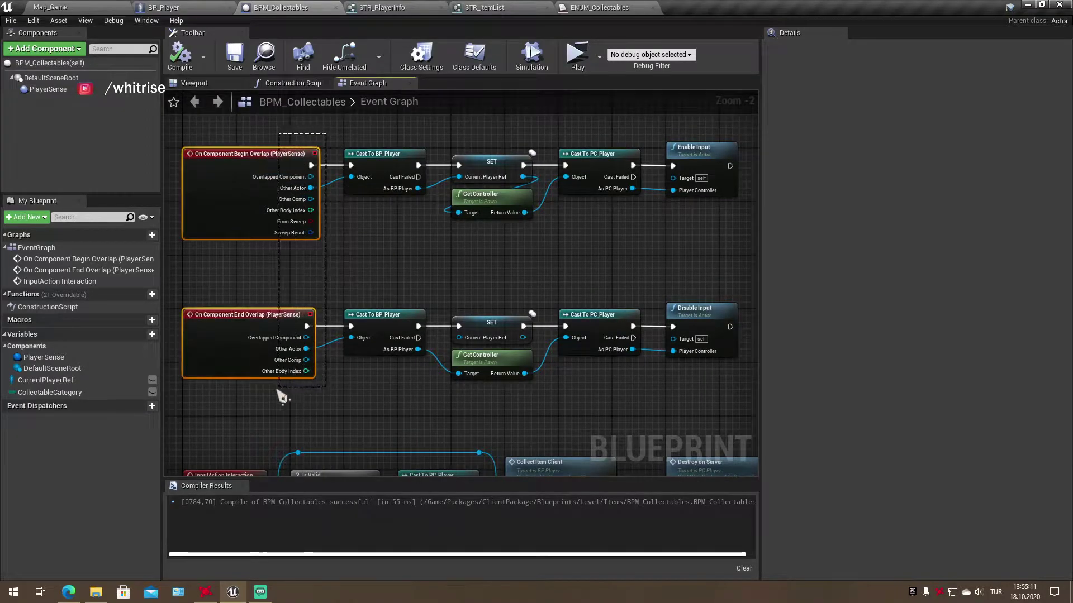
left_click_drag(193, 410, 202, 410)
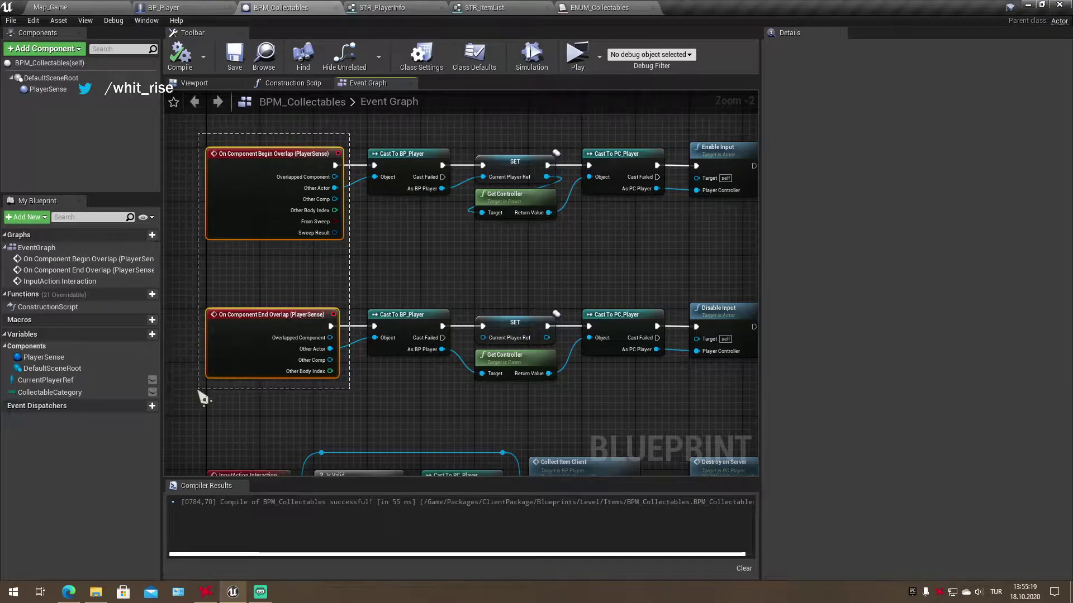
Review the InputAction row of nodes and the Collect Item Client node
left_click(296, 404)
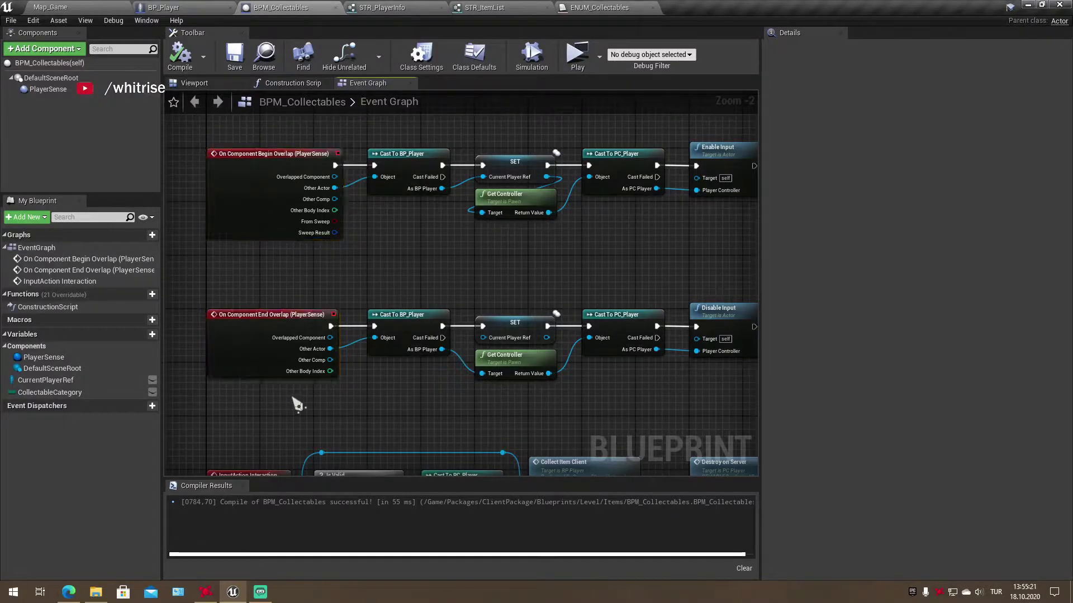
right_click_drag(378, 406, 343, 256)
left_click_drag(180, 283, 407, 431)
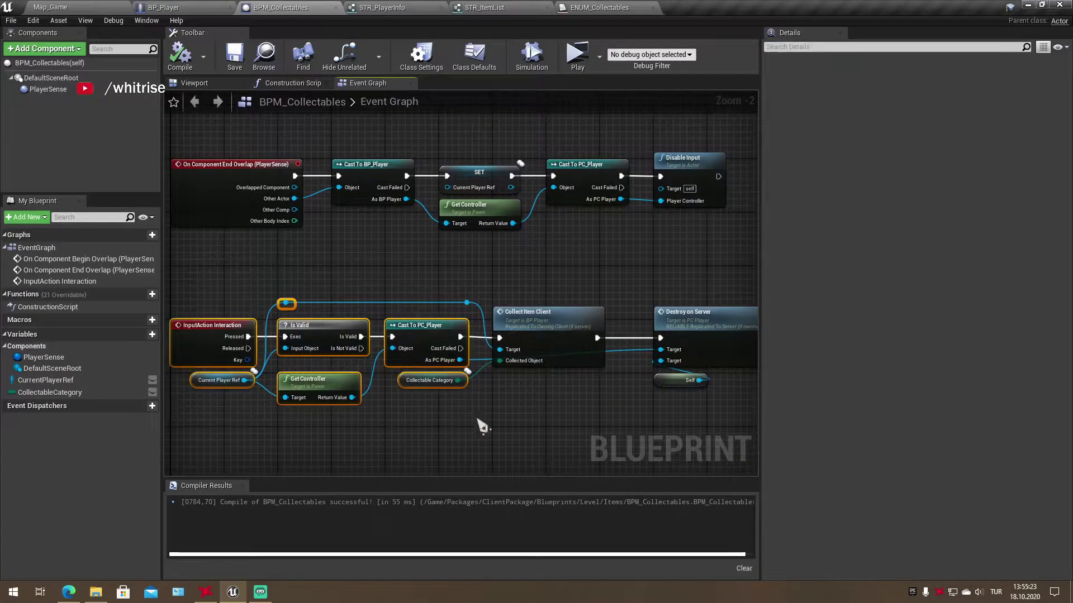
left_click(538, 433)
right_click_drag(538, 434, 577, 380)
left_click_drag(216, 206, 443, 413)
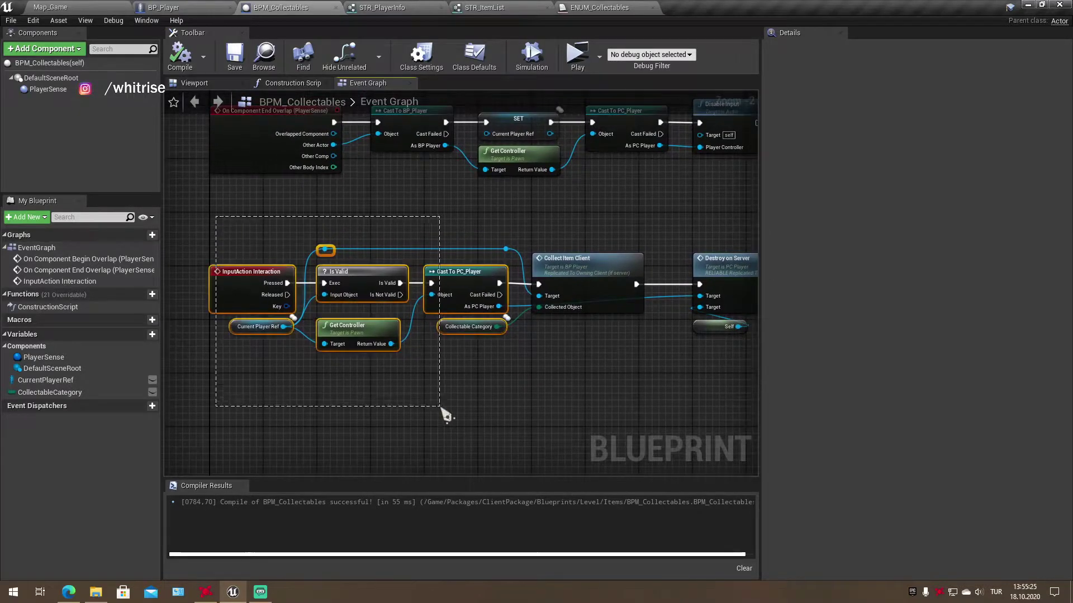
left_click(566, 356)
left_click(561, 262)
right_click_drag(614, 366, 533, 356)
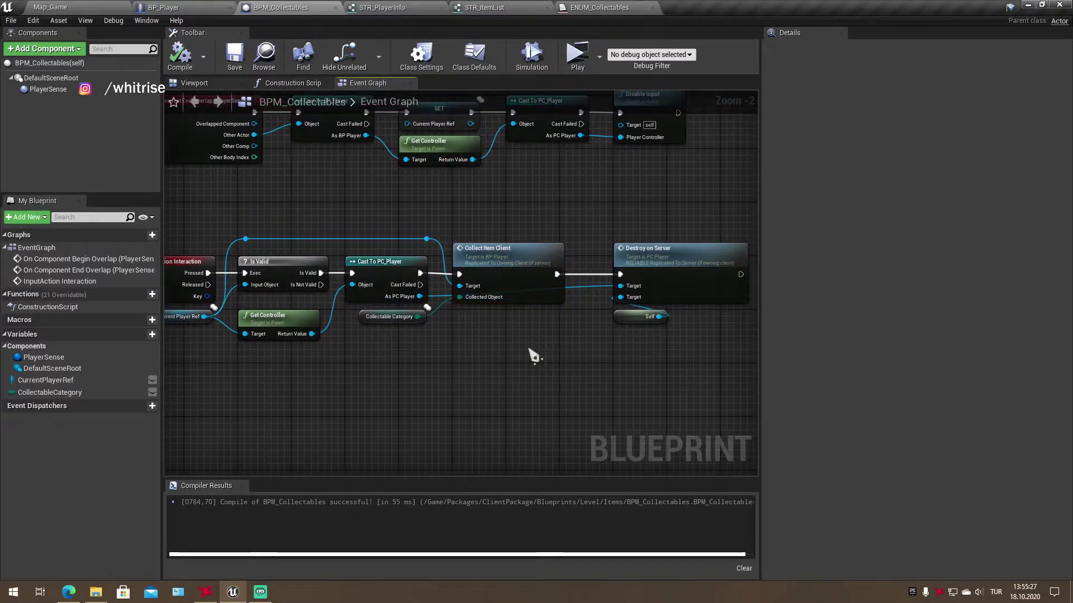
right_click_drag(622, 351, 579, 348)
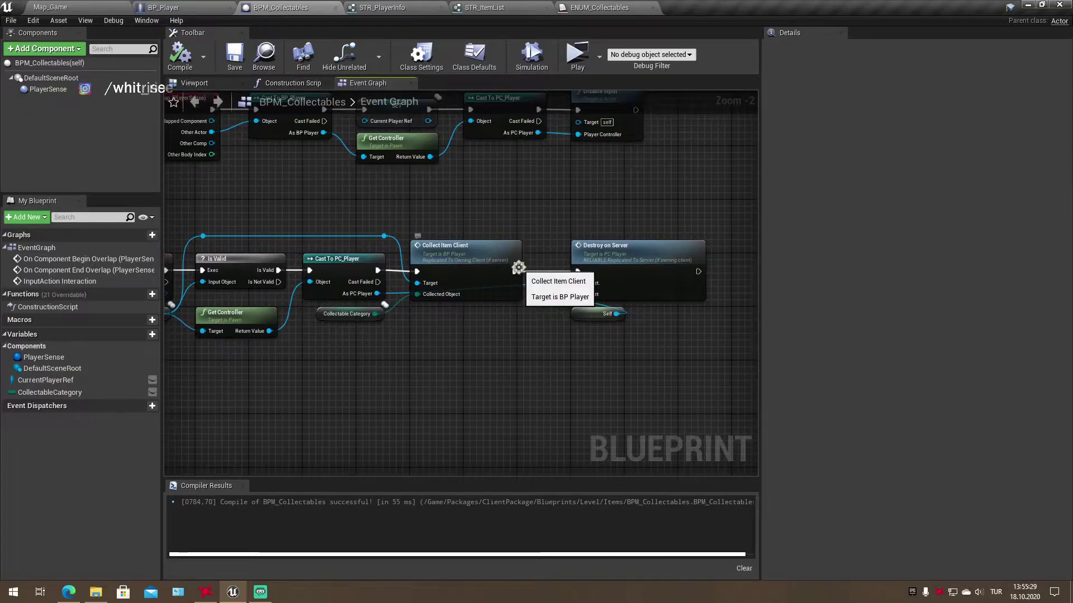
Connect Collect Item Client to Destroy on Server, save BPM_Collectables, and return to Map_Game
left_click_drag(514, 272, 558, 396)
type("destr")
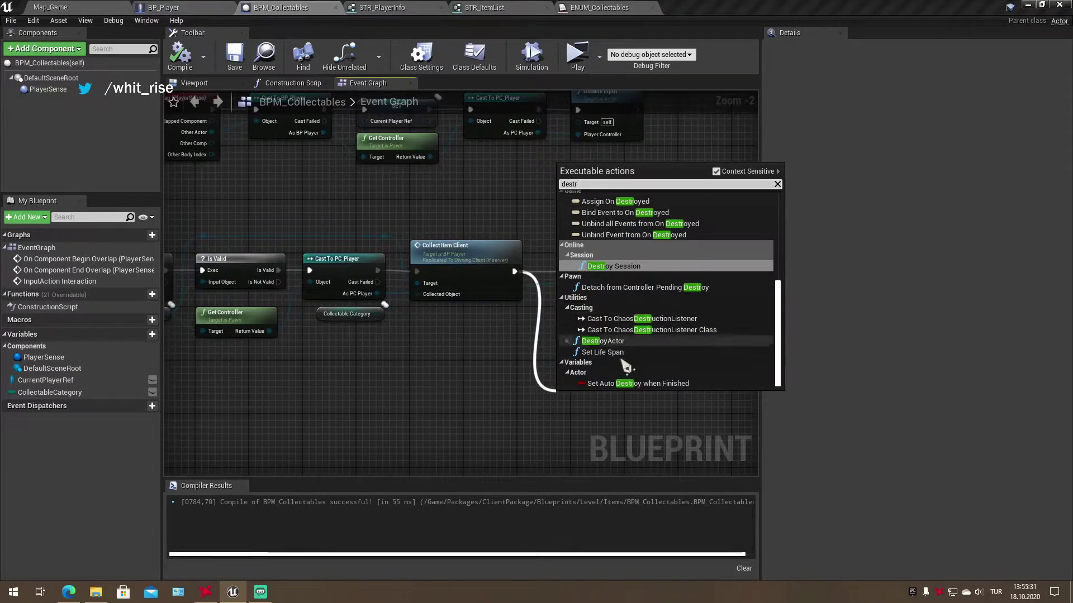
left_click(602, 341)
key("Delete")
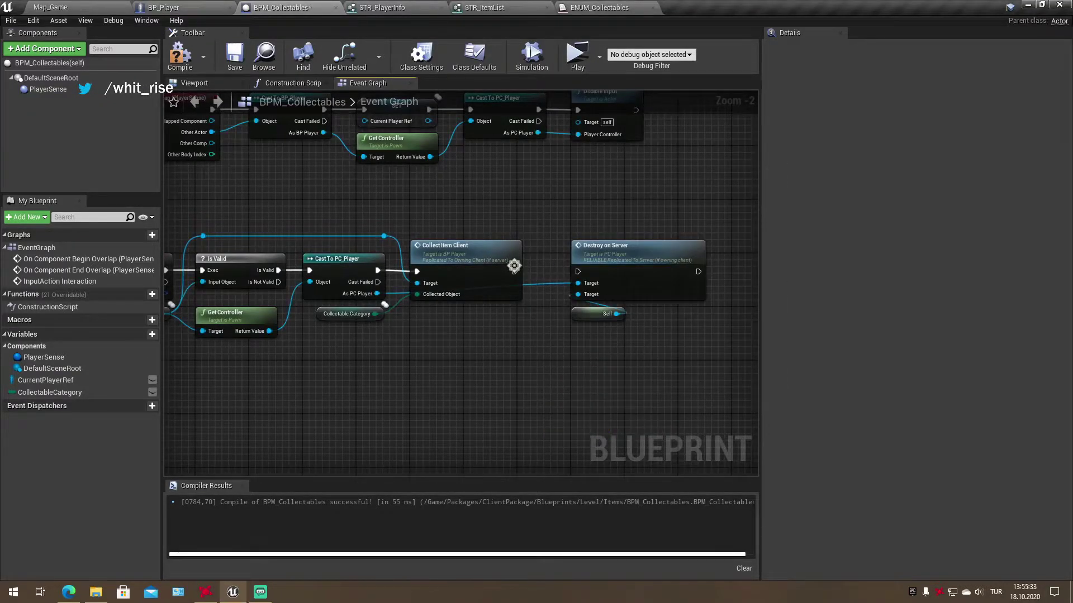
mouse_move(514, 271)
left_mouse_down()
mouse_move(595, 276)
mouse_move(578, 272)
left_mouse_up()
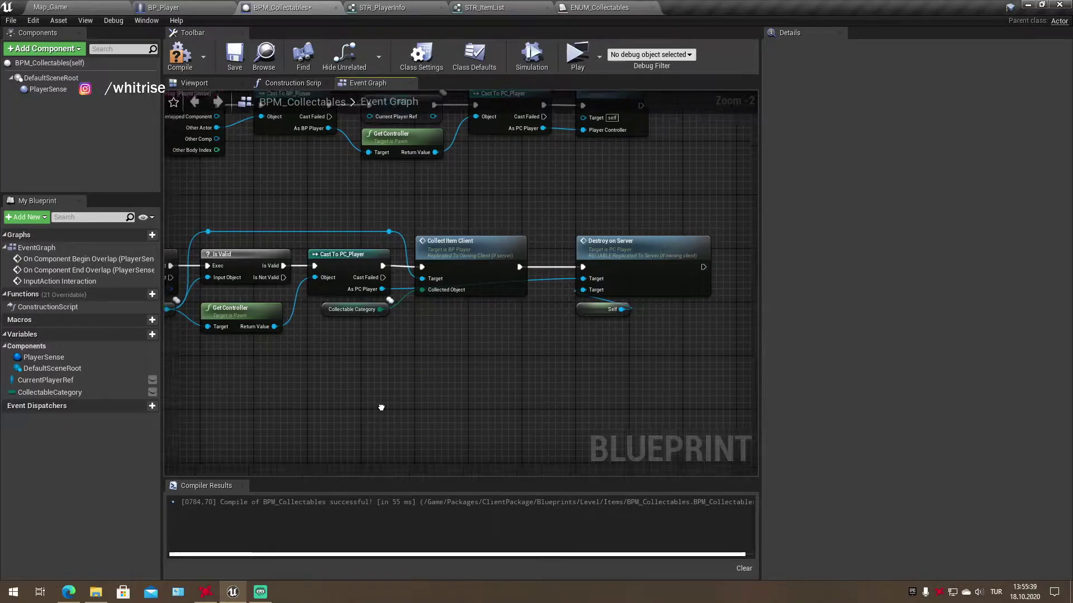
right_click_drag(421, 374, 449, 315)
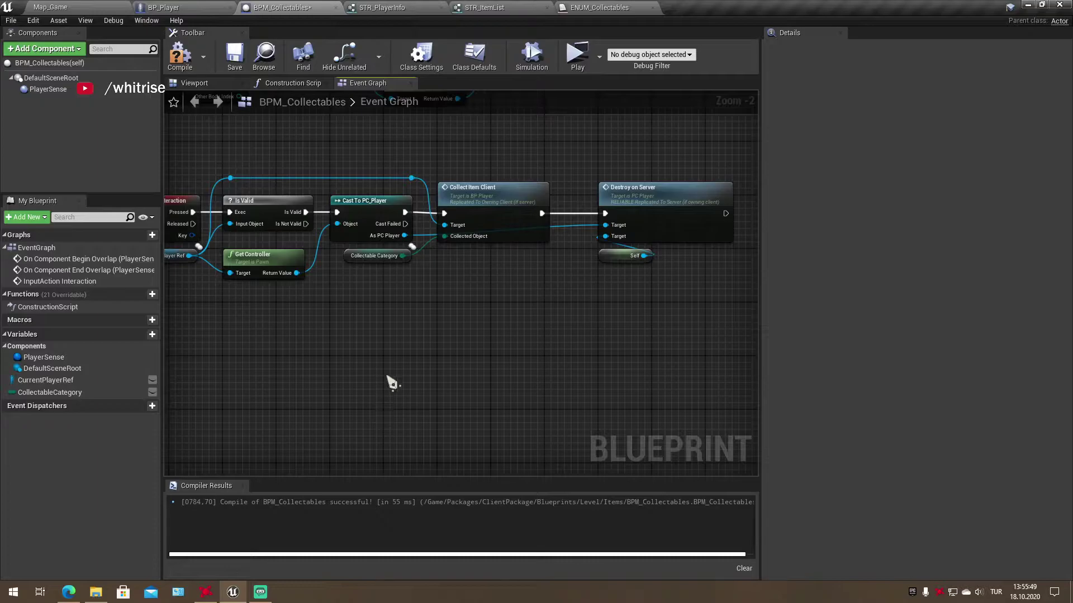
left_click(229, 57)
left_click(128, 8)
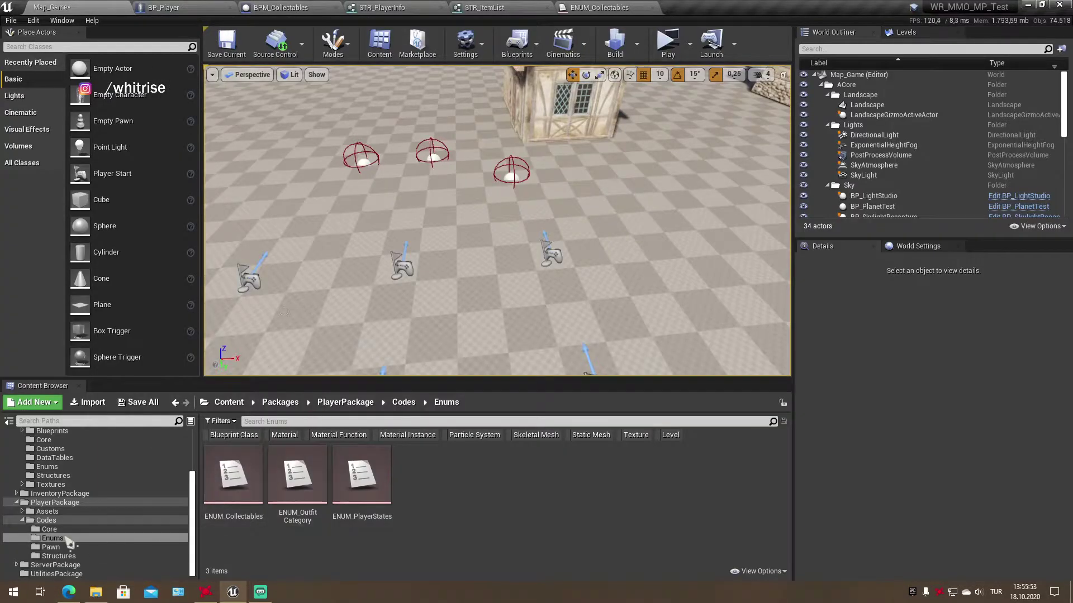
Browse the Codes subfolders (Core, Pawn, Structures) and the ClientPackage folders
left_click(75, 528)
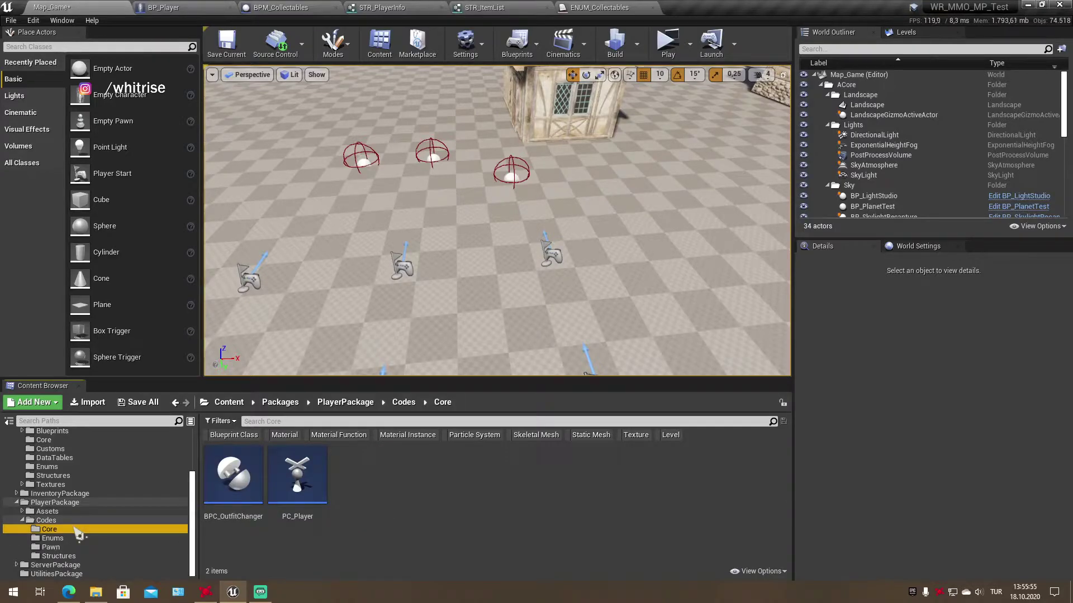
left_click(75, 546)
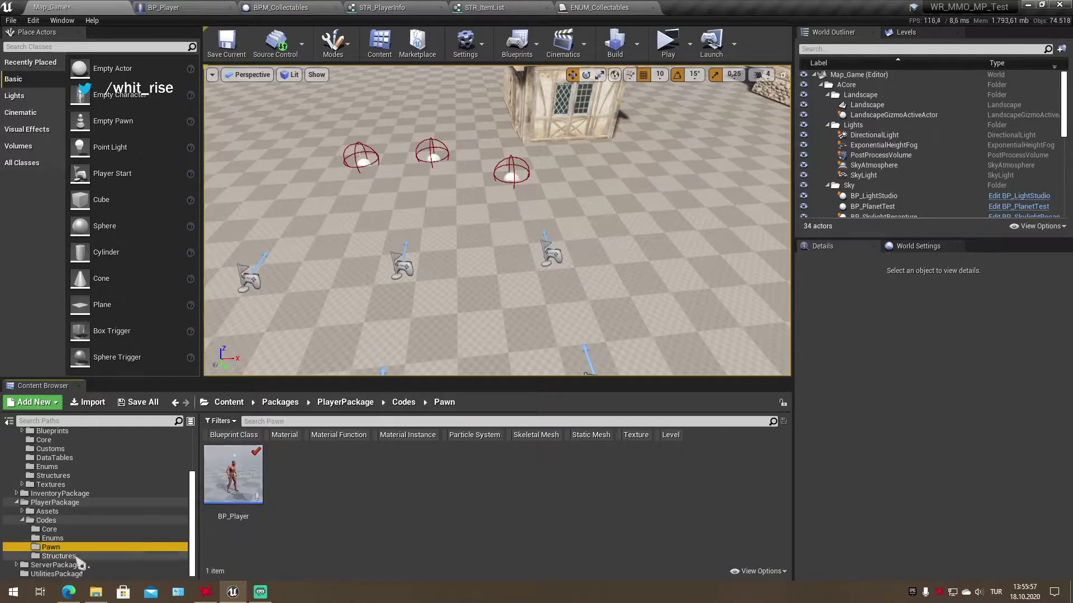
left_click(76, 557)
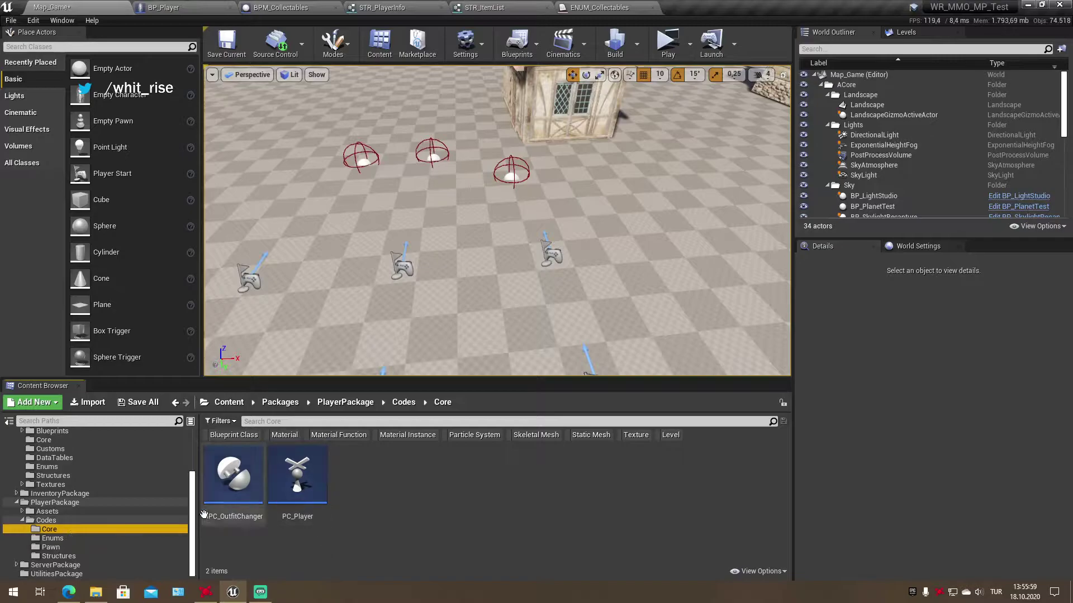
left_click(60, 521)
scroll(73, 503, "up", 2)
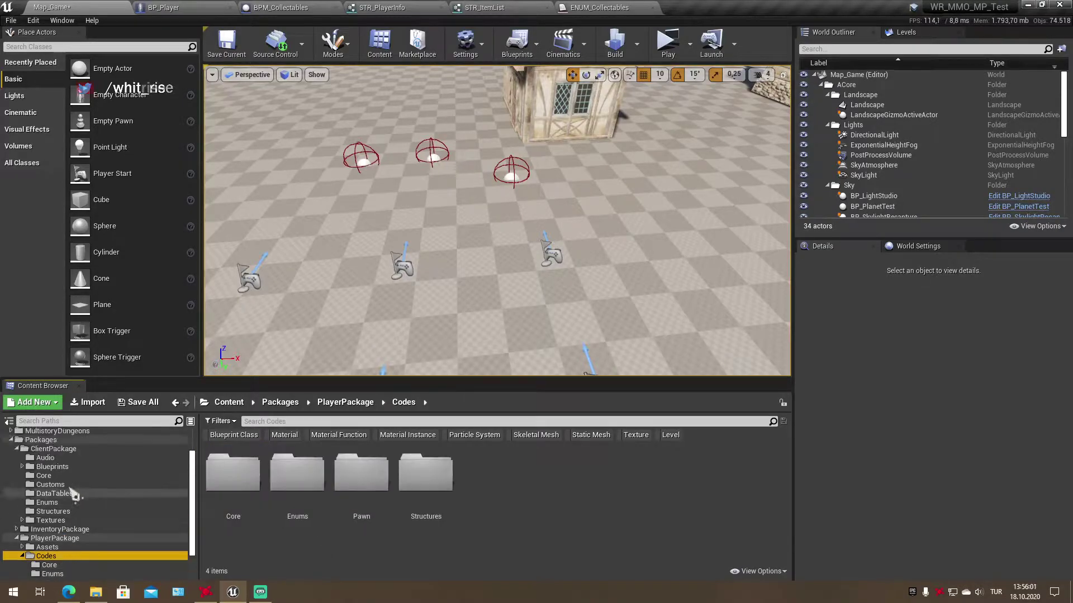
left_click(54, 448)
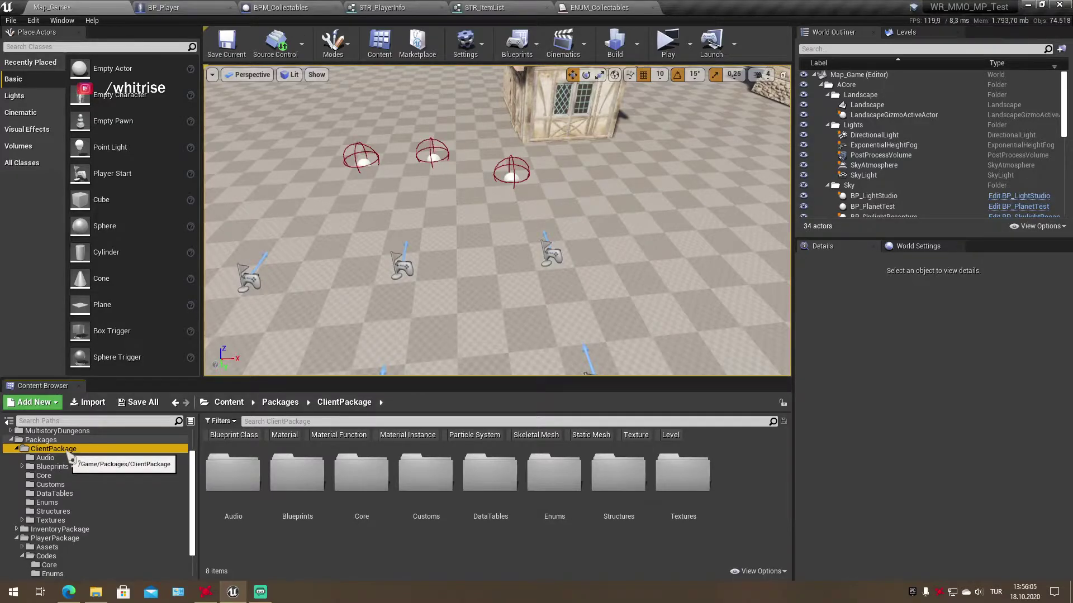
scroll(76, 492, "down", 2)
Rename PlayerPackage's Codes folder to Blueprints
left_click(84, 520)
left_click(86, 529)
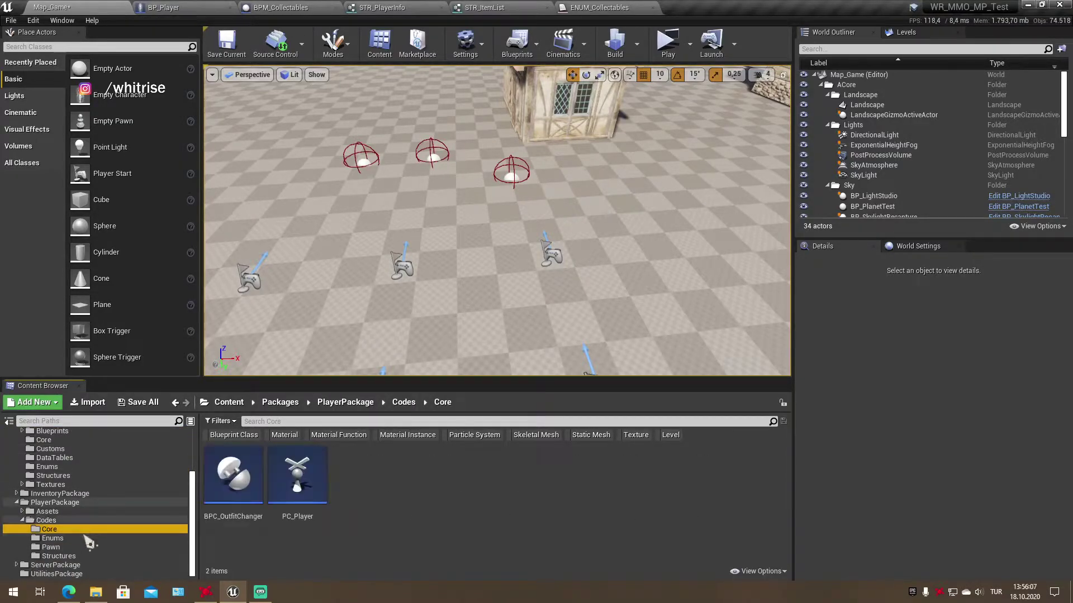
left_click(86, 538)
left_click(79, 521)
left_click(78, 522)
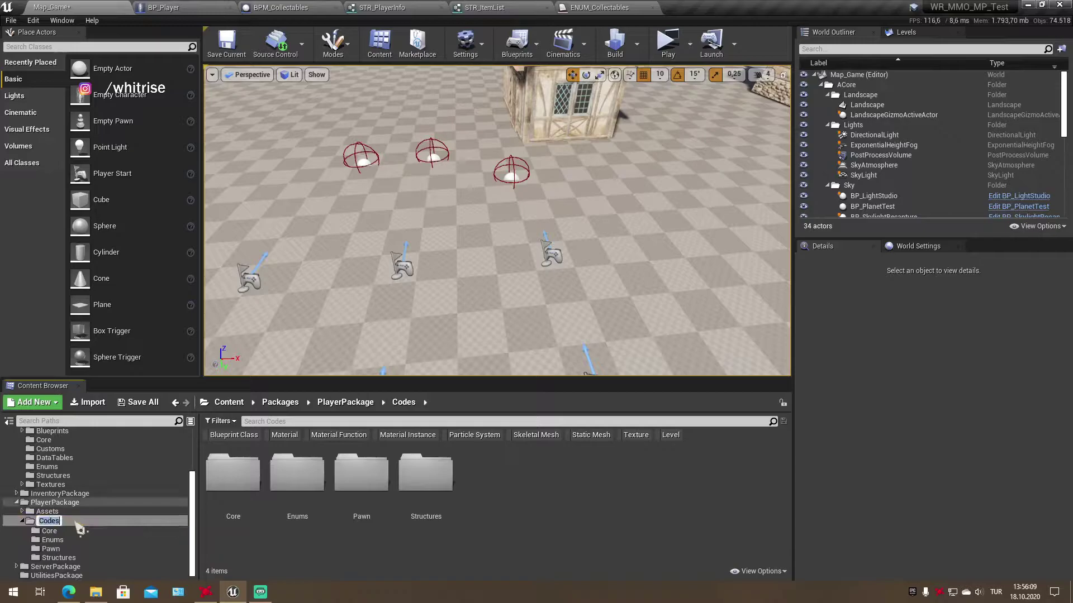
type("Blueprints")
key("Return")
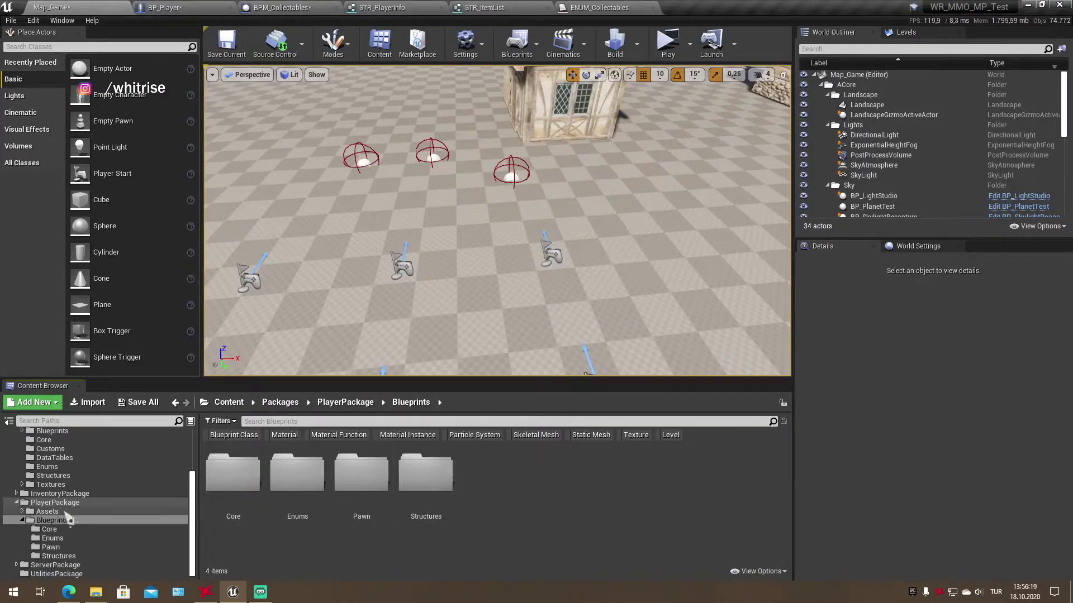
Move ClientPackage's Core, Customs, DataTables, Enums and Structures folders into Blueprints
scroll(84, 503, "up", 1)
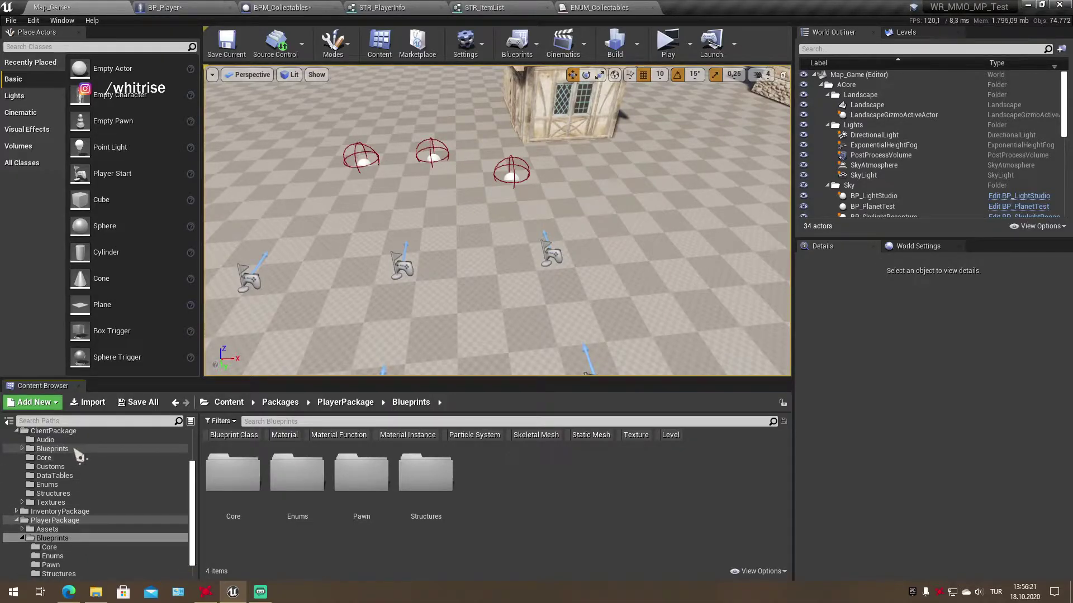
left_click(52, 449)
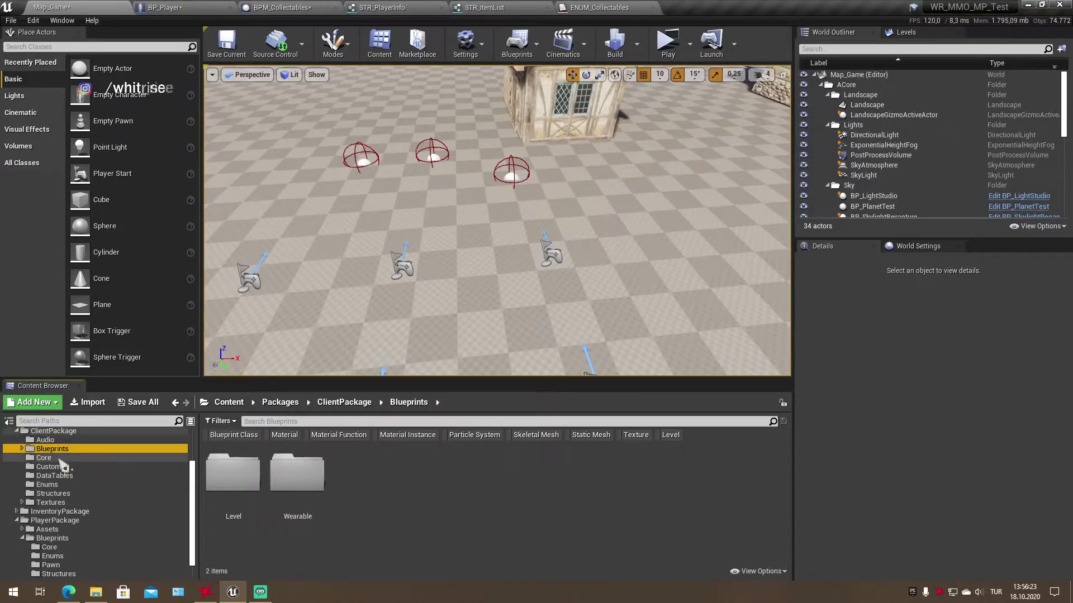
left_click(66, 459)
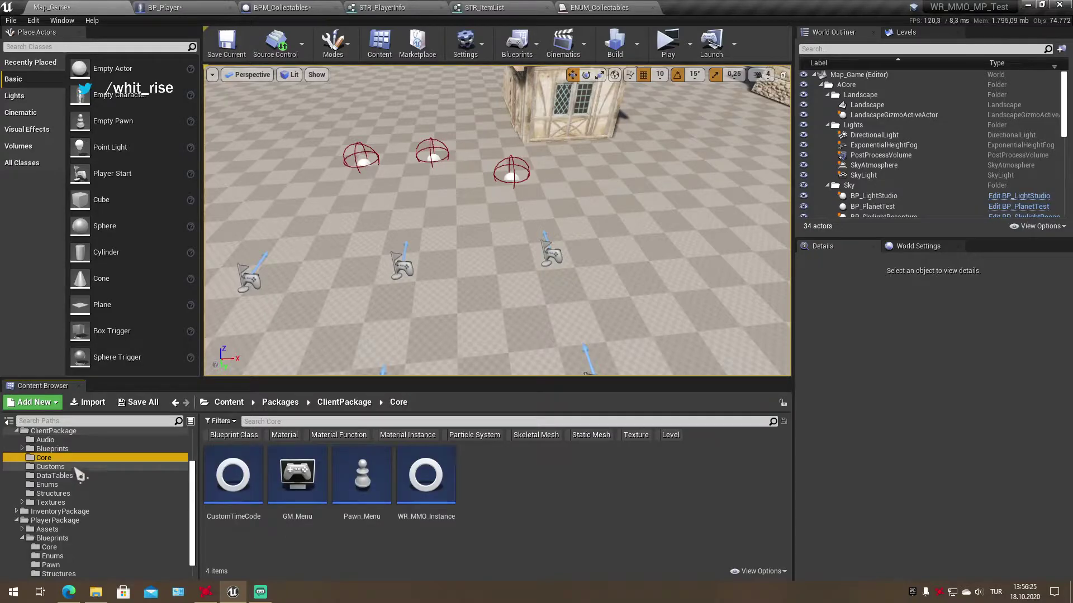
left_click(77, 468)
key("shift+Up")
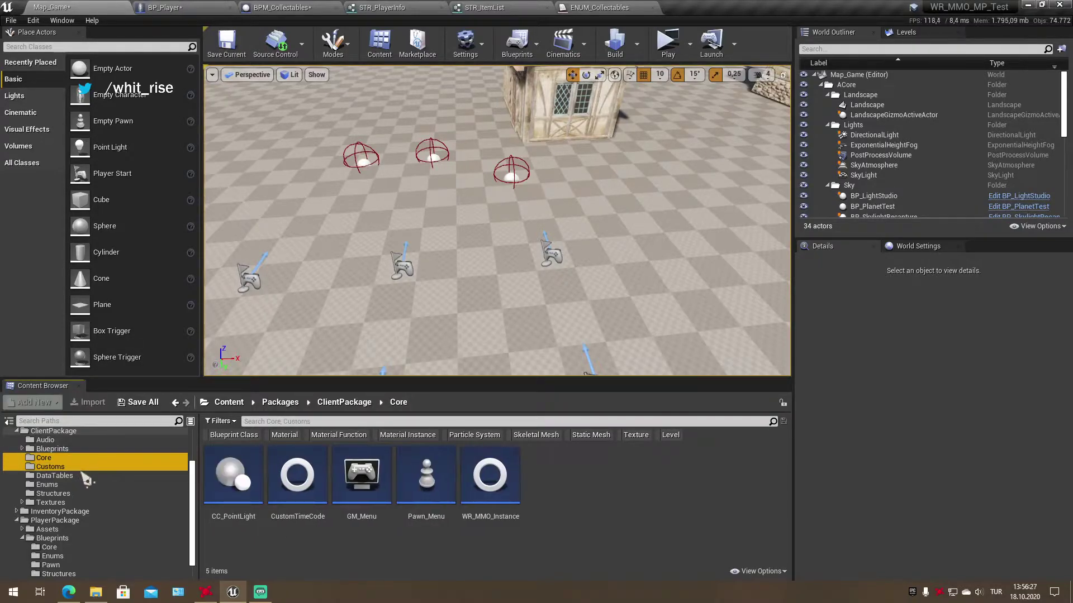
key("shift+Down")
key("shift+Down")
key("shift+Down")
left_click_drag(84, 479, 70, 448)
left_click(95, 470)
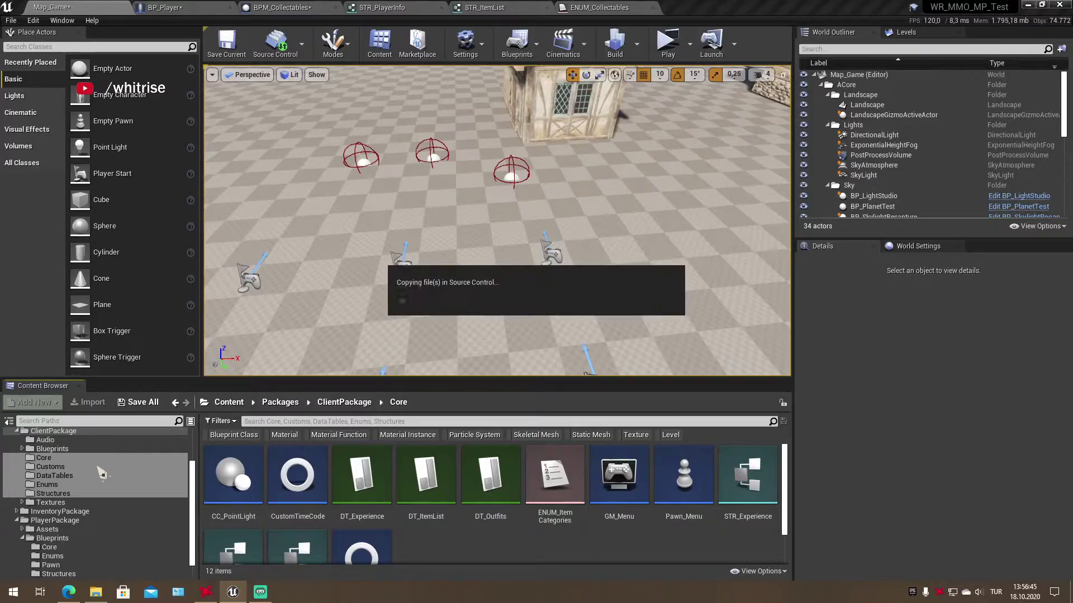
Check the moved ClientPackage folders and look through ServerPackage's Core folder assets
left_click(52, 448)
left_click(92, 493)
scroll(89, 519, "down", 5)
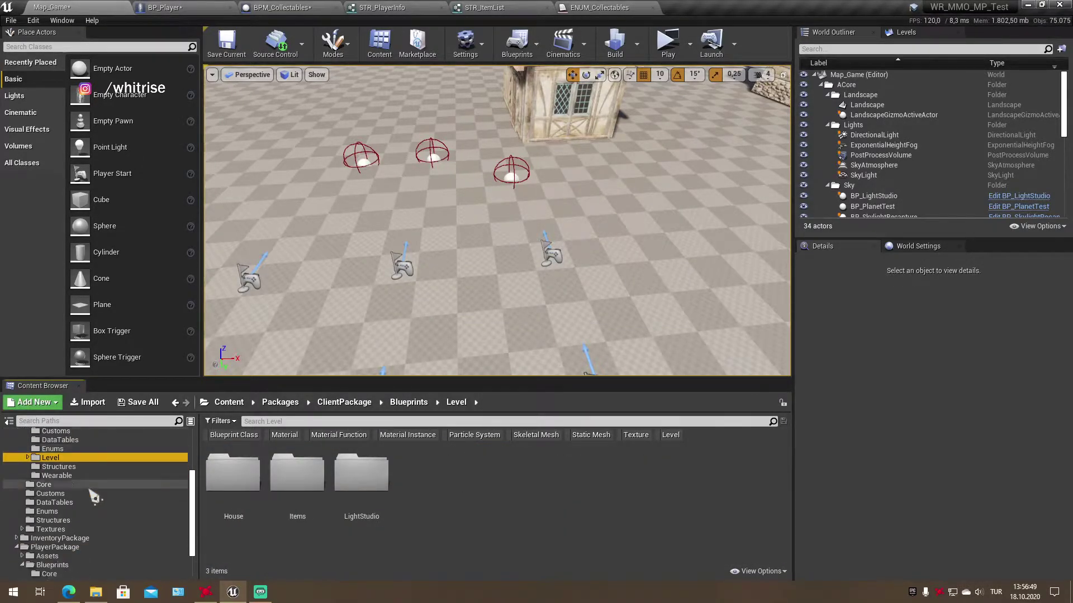
left_click(79, 566)
scroll(81, 570, "down", 1)
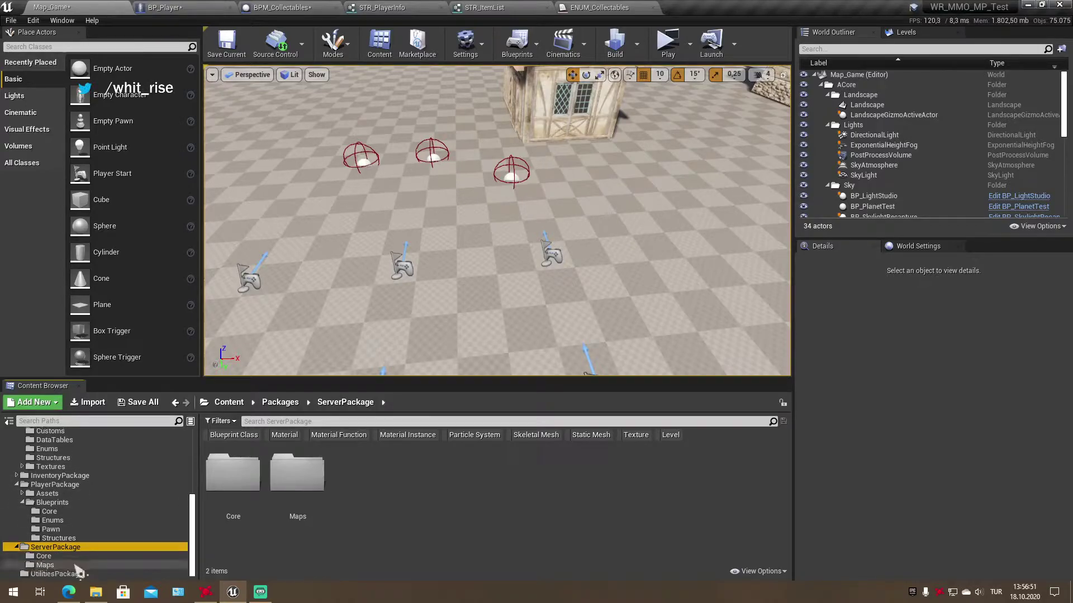
left_click(73, 557)
Create a Blueprints folder in ServerPackage and move its Core folder inside
left_click(64, 548)
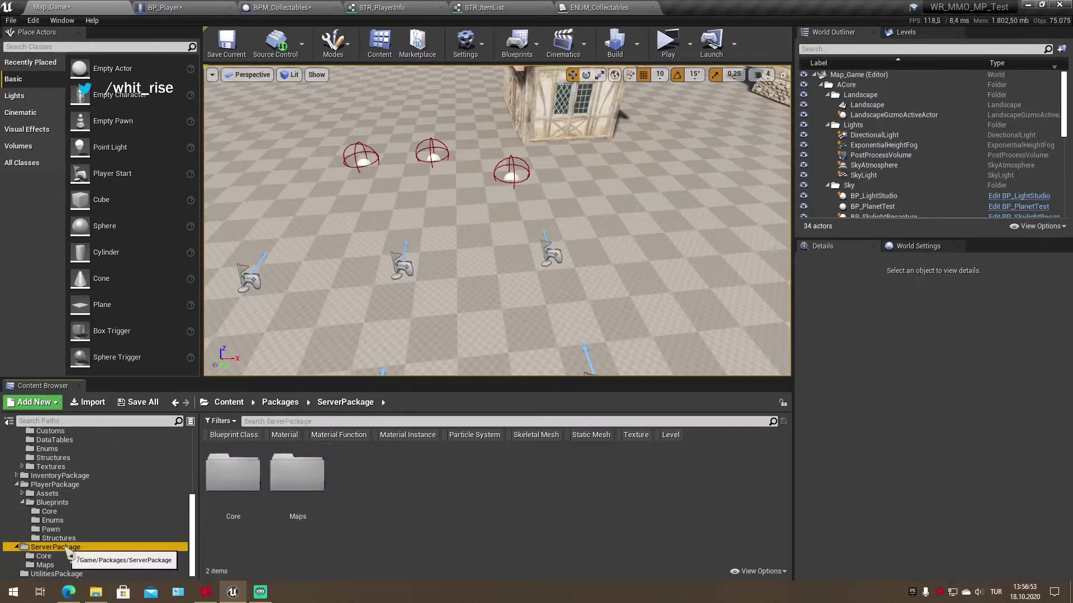
right_click(64, 548)
left_click(136, 252)
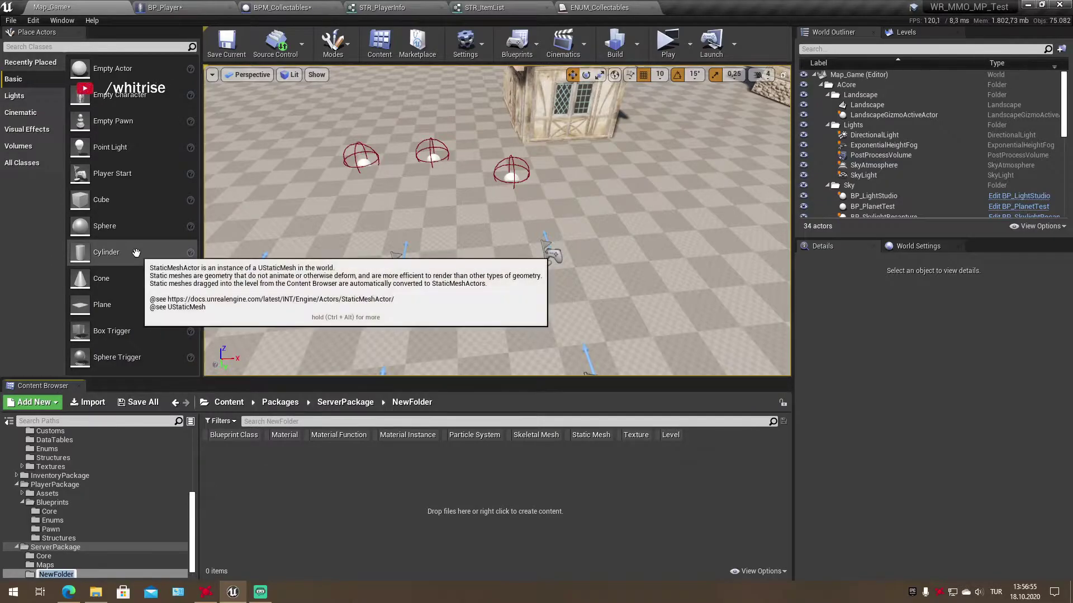
type("s")
key("Return")
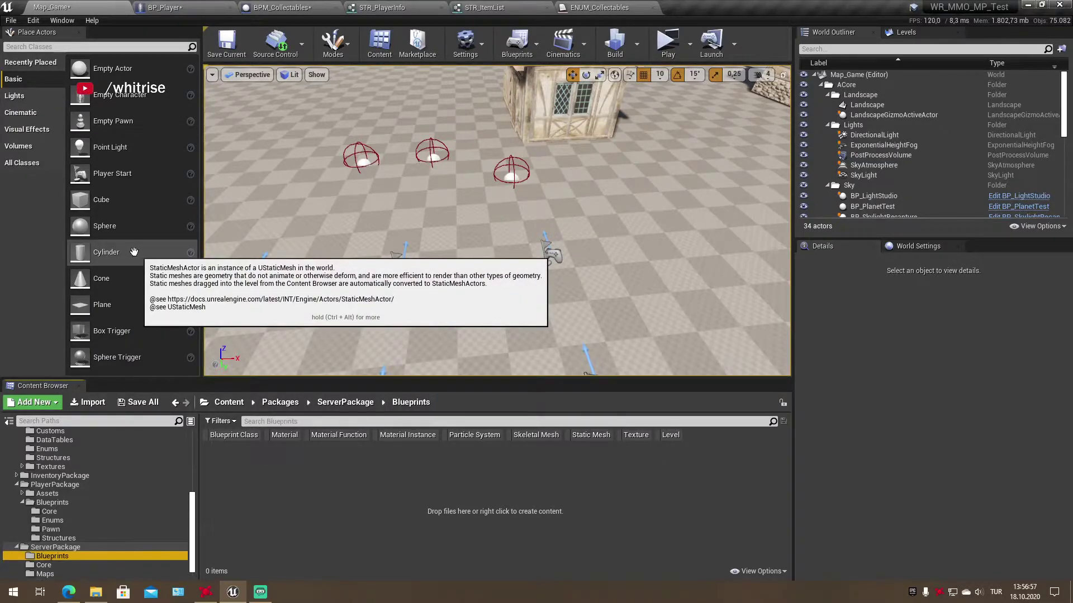
scroll(84, 536, "down", 1)
left_click_drag(43, 556, 54, 548)
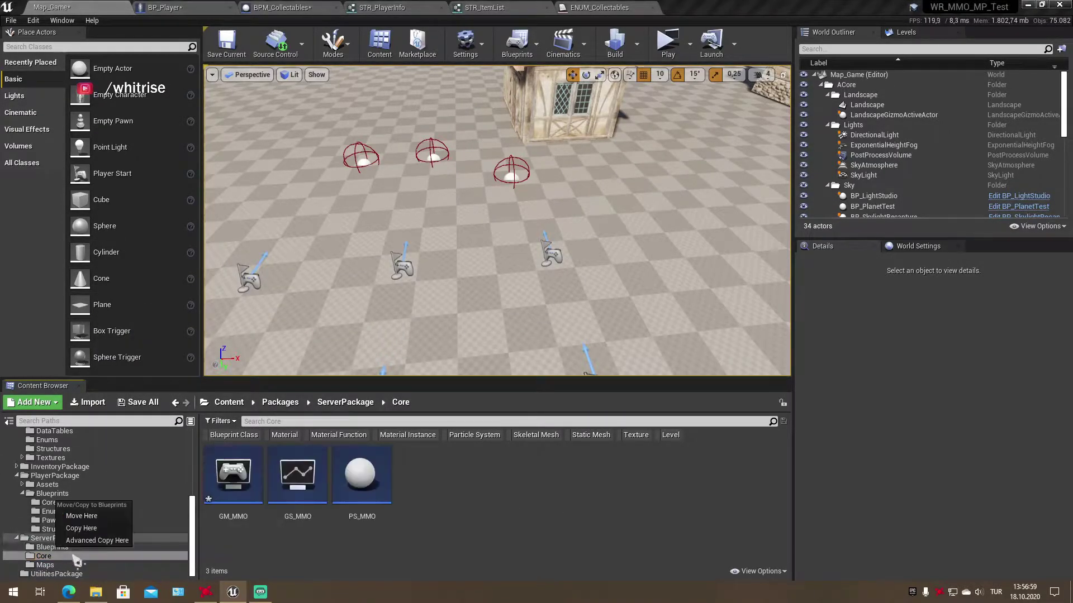
left_click(89, 516)
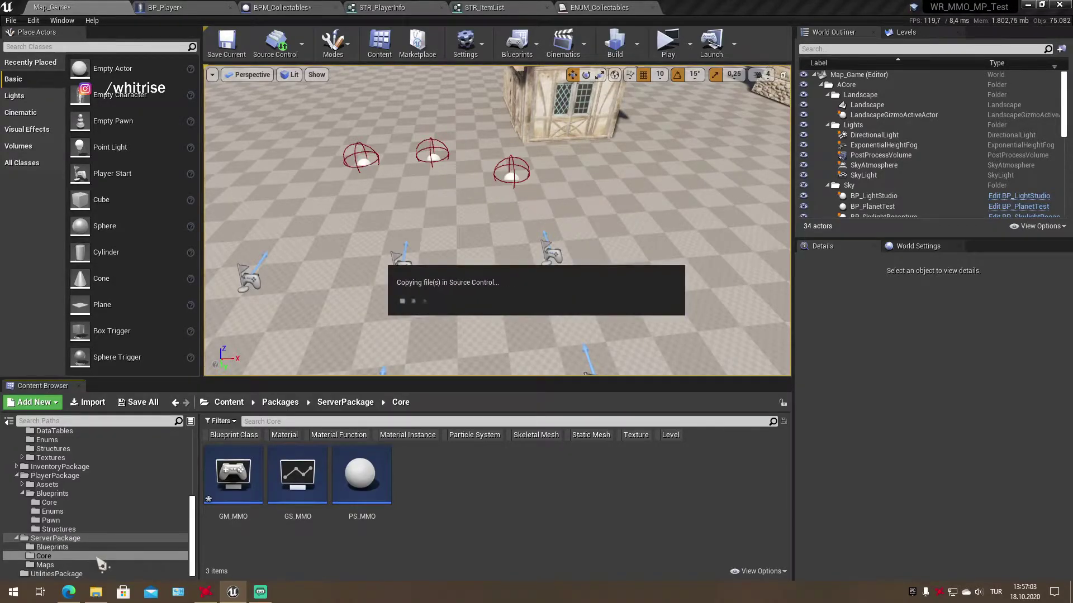
scroll(99, 536, "up", 5)
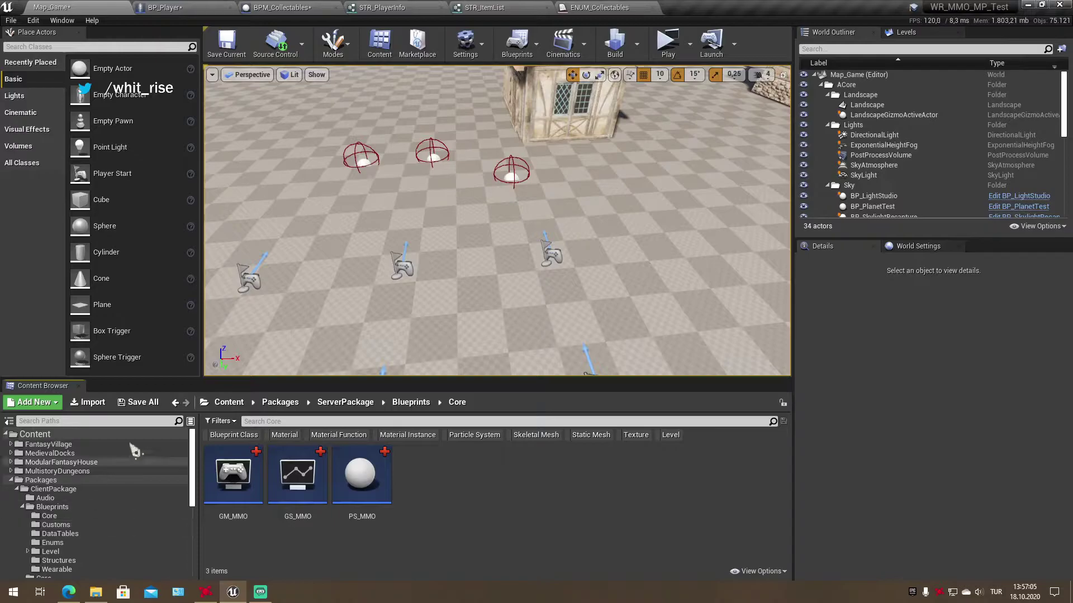
Save all packages and submit them as 'Collectable replication fix, file structure fix'
left_click(144, 407)
left_click(632, 412)
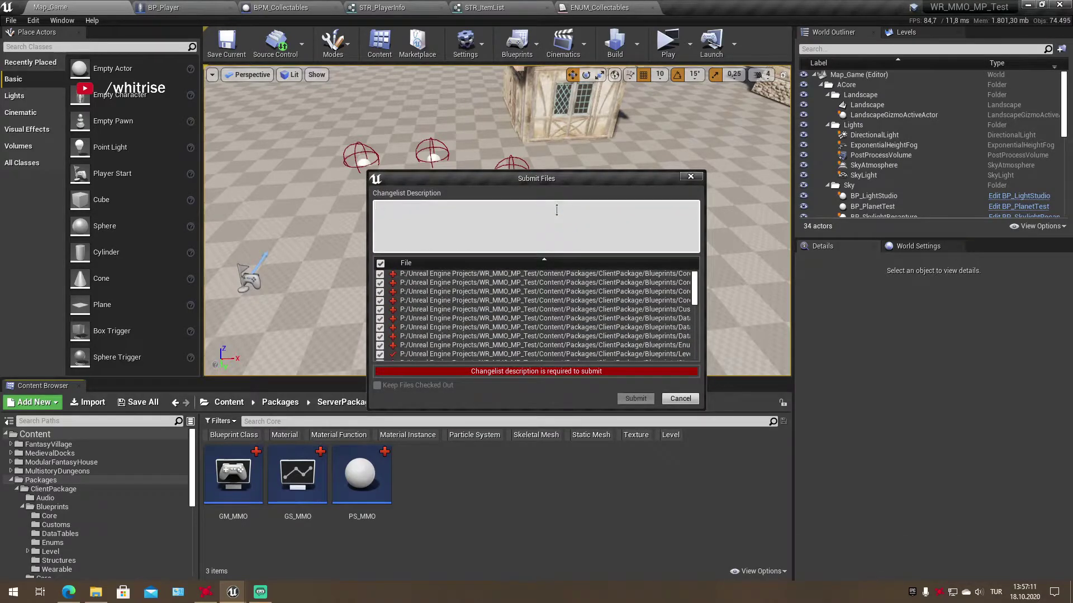
type("C")
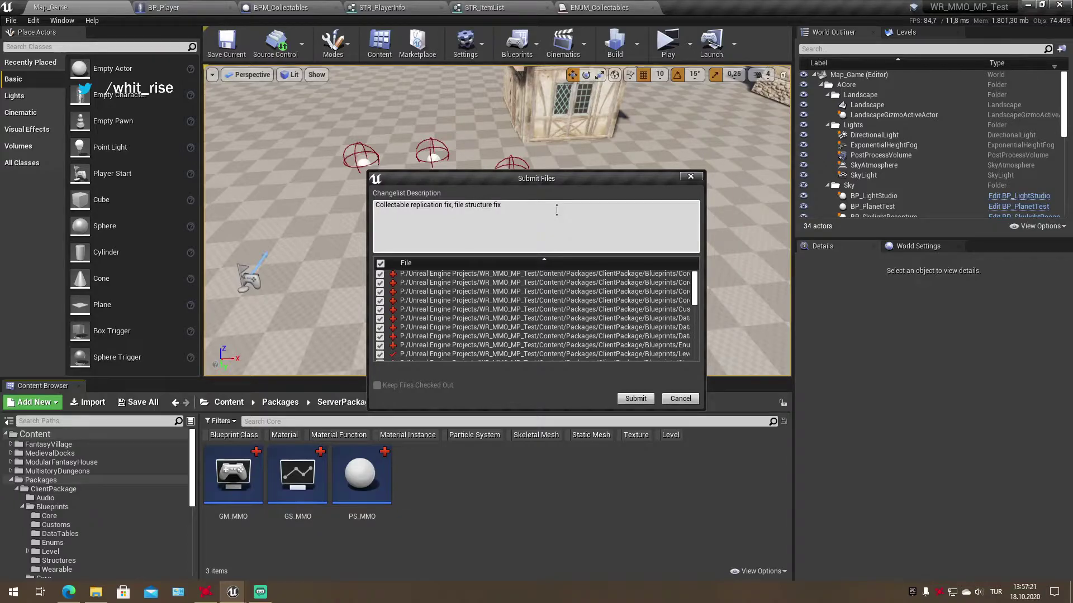
left_click(637, 399)
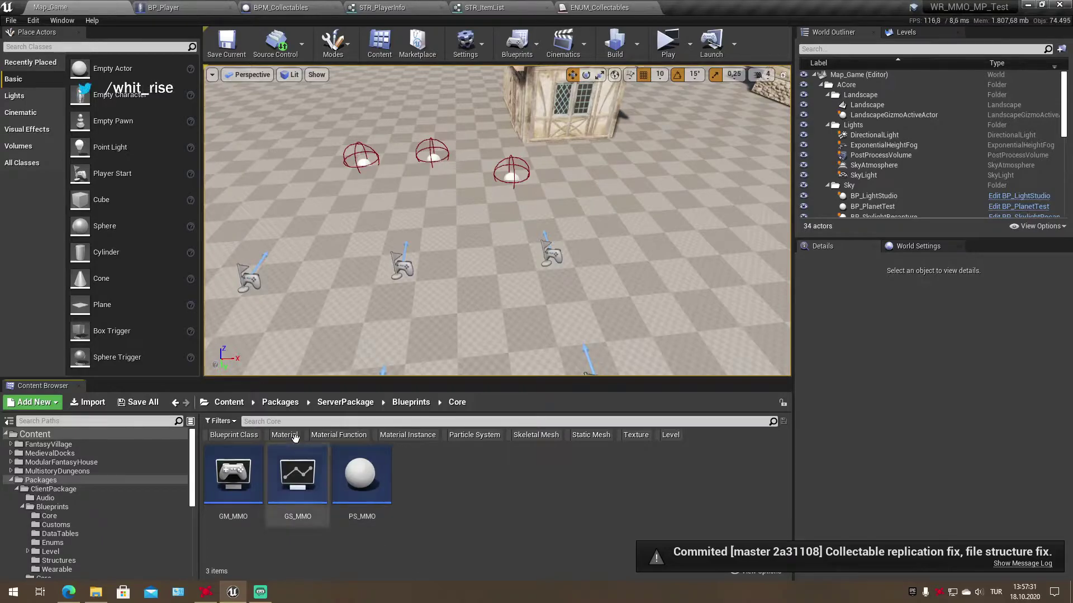
left_click(162, 7)
Compile BP_Player, then open the PC_Player controller blueprint from the Content Browser
left_click(180, 56)
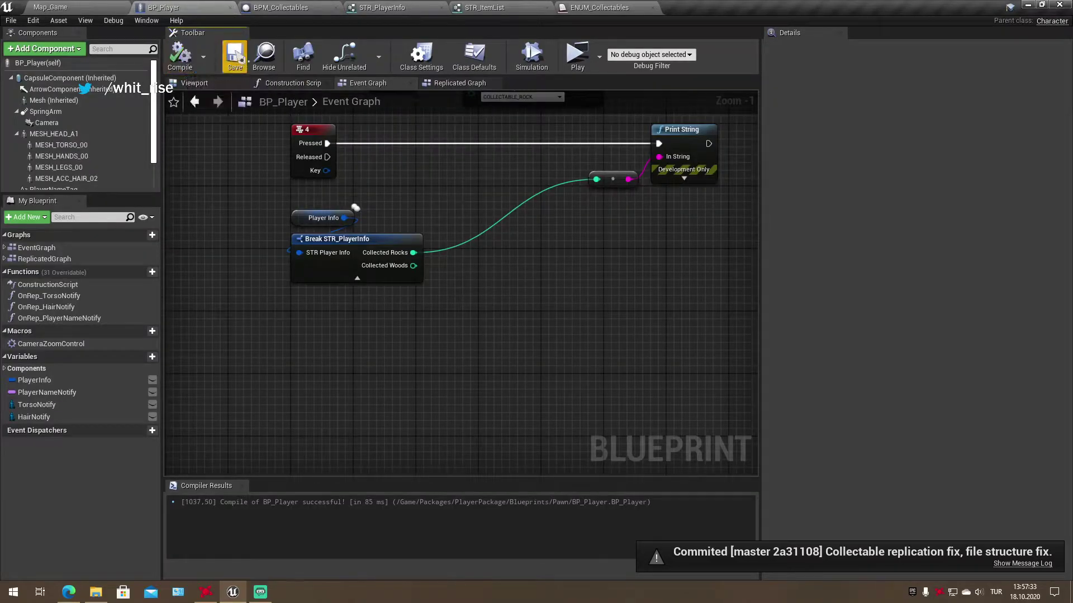
left_click(50, 7)
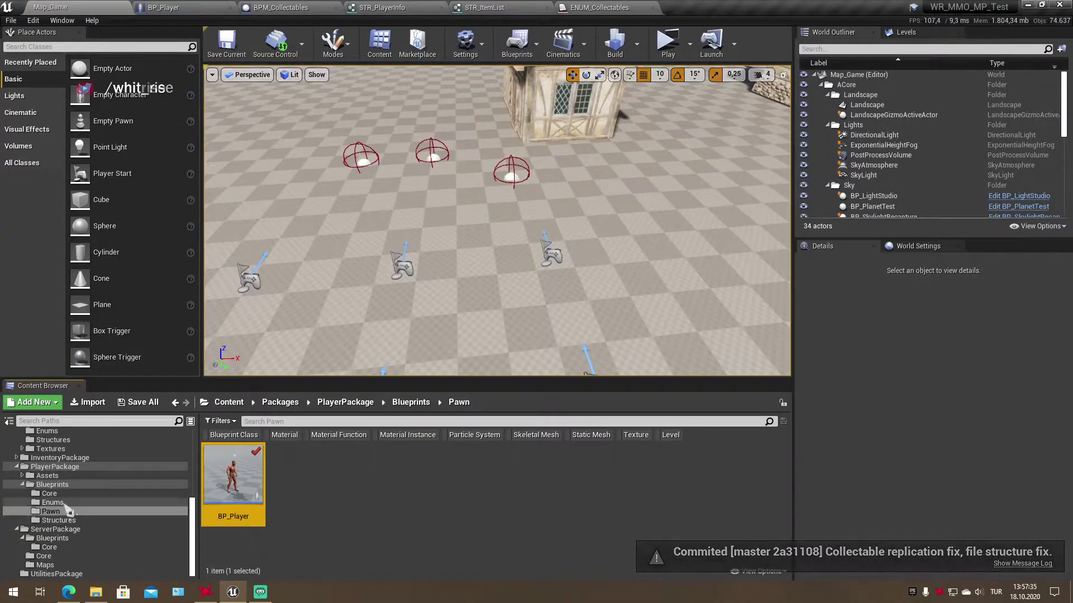
left_click(52, 503)
left_click(49, 493)
double_click(297, 475)
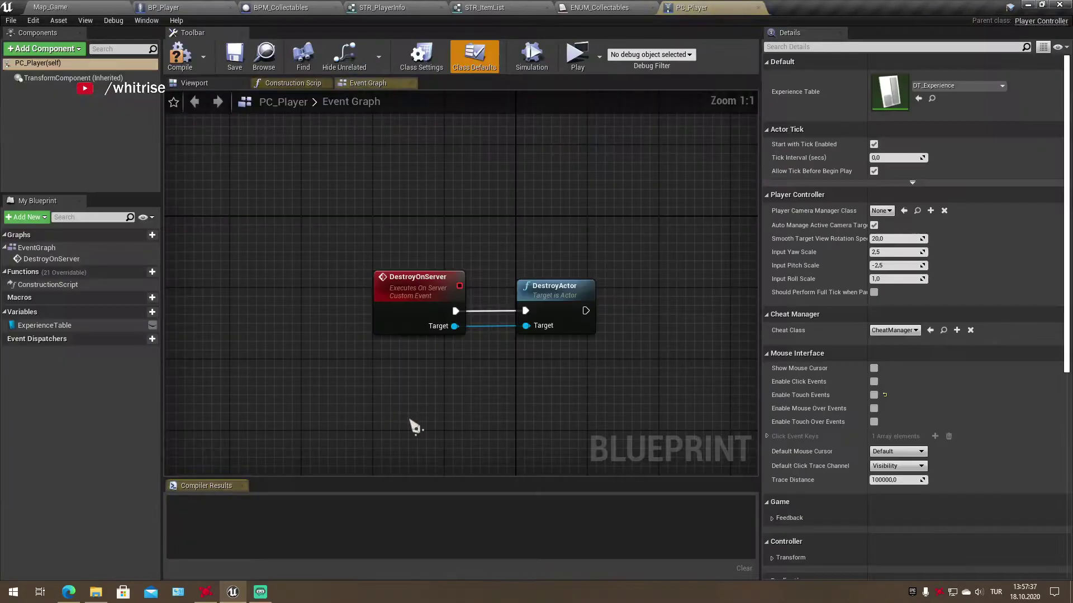
Locate the DestroyOnServer custom event in PC_Player and compile the blueprint
scroll(502, 391, "down", 10)
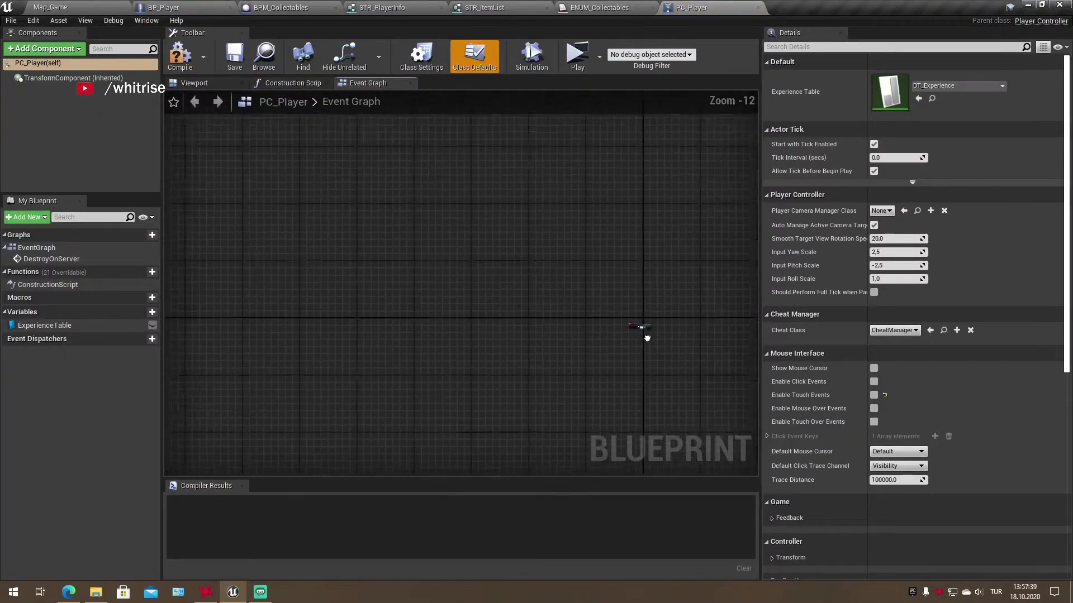
scroll(473, 302, "up", 6)
scroll(391, 195, "up", 5)
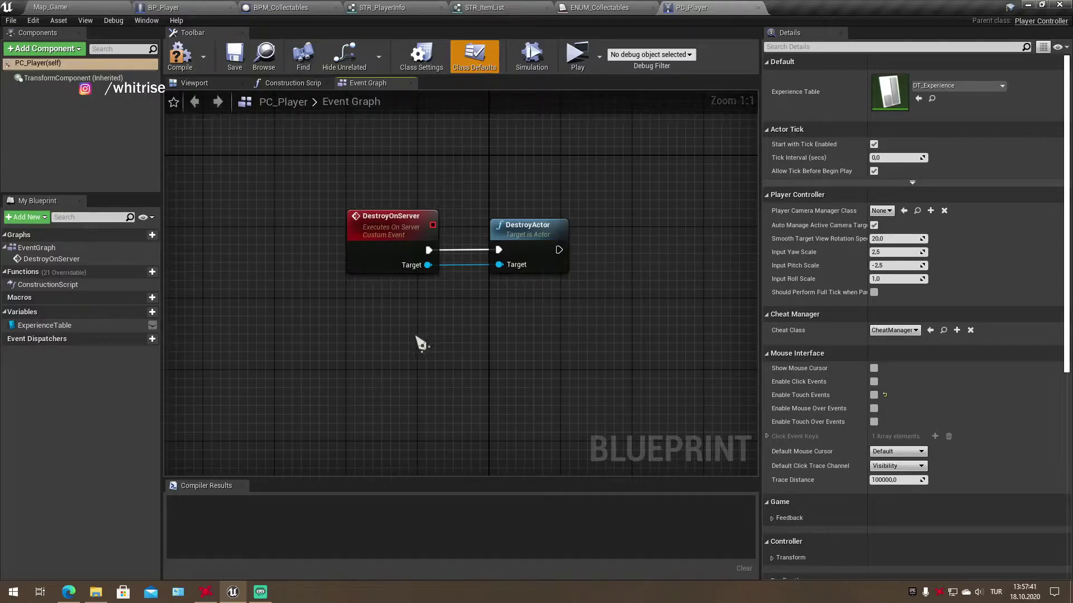
left_click(384, 236)
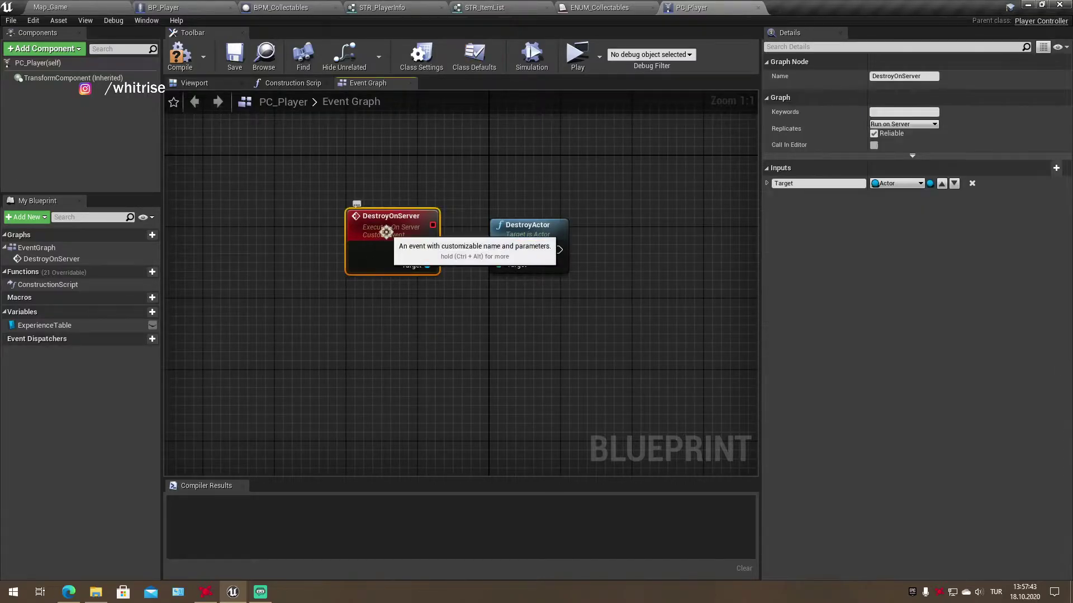
left_click_drag(320, 160, 458, 333)
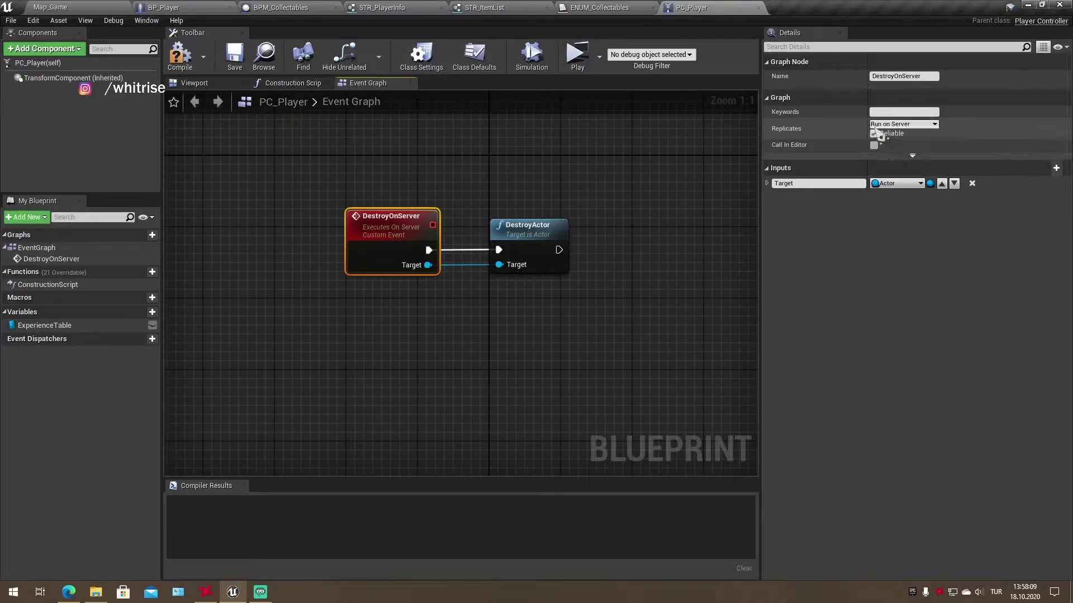
left_click(180, 55)
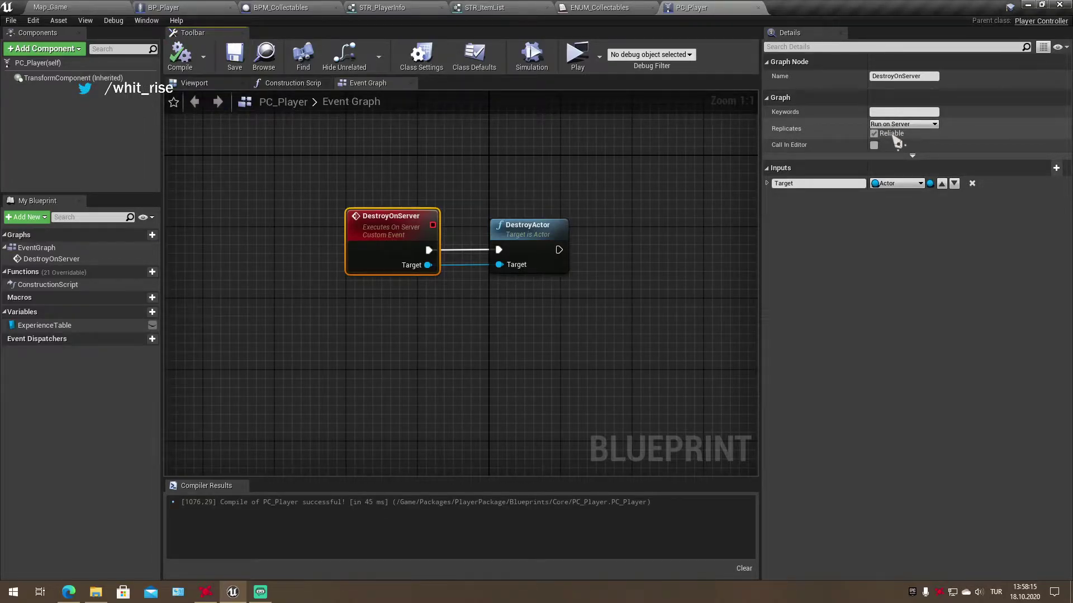
Verify DestroyOnServer is Run on Server and Reliable, recompile PC_Player, and return to BP_Player
left_click(569, 156)
left_click(358, 216)
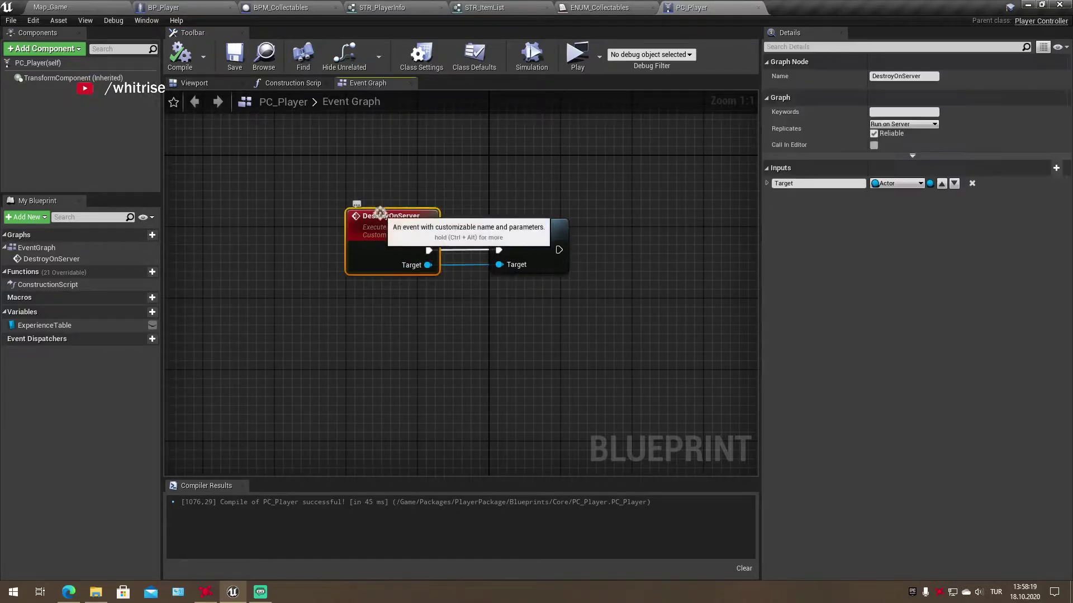
left_click(443, 312)
left_click(190, 60)
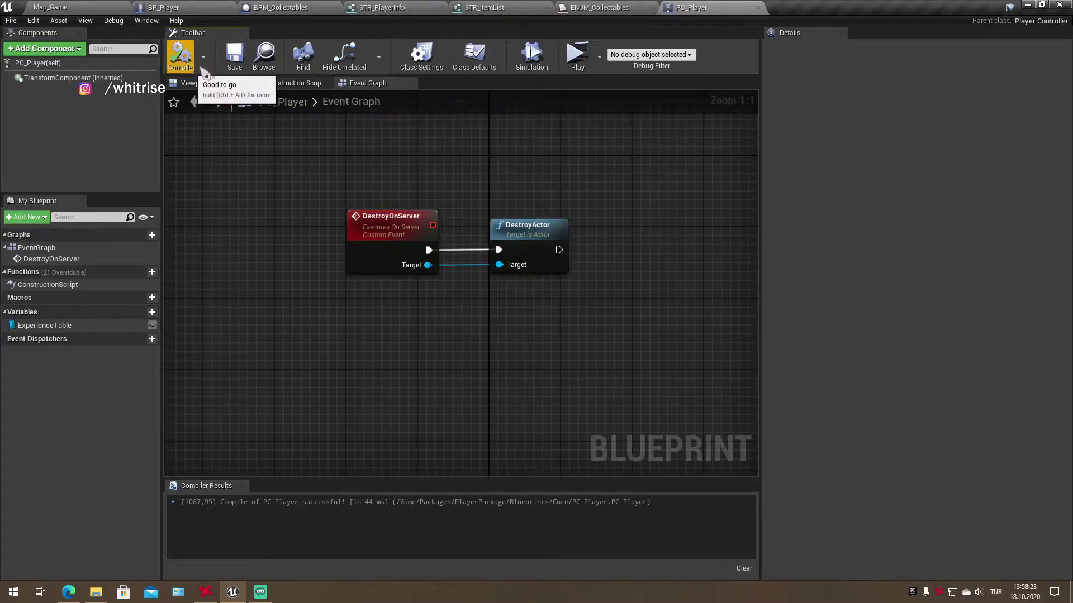
left_click_drag(311, 163, 575, 319)
left_click(575, 319)
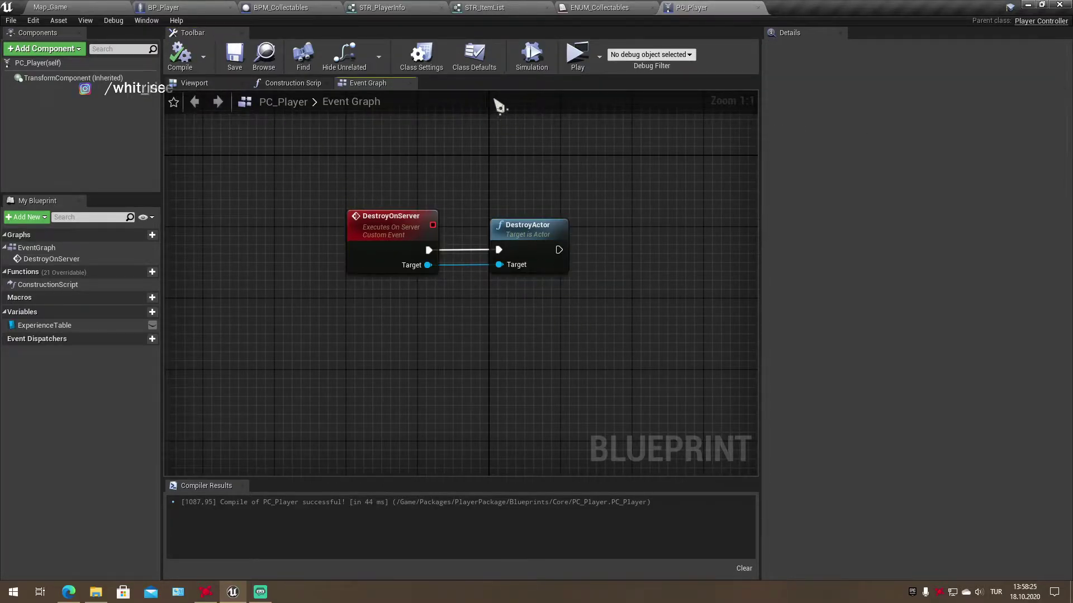
left_click(224, 7)
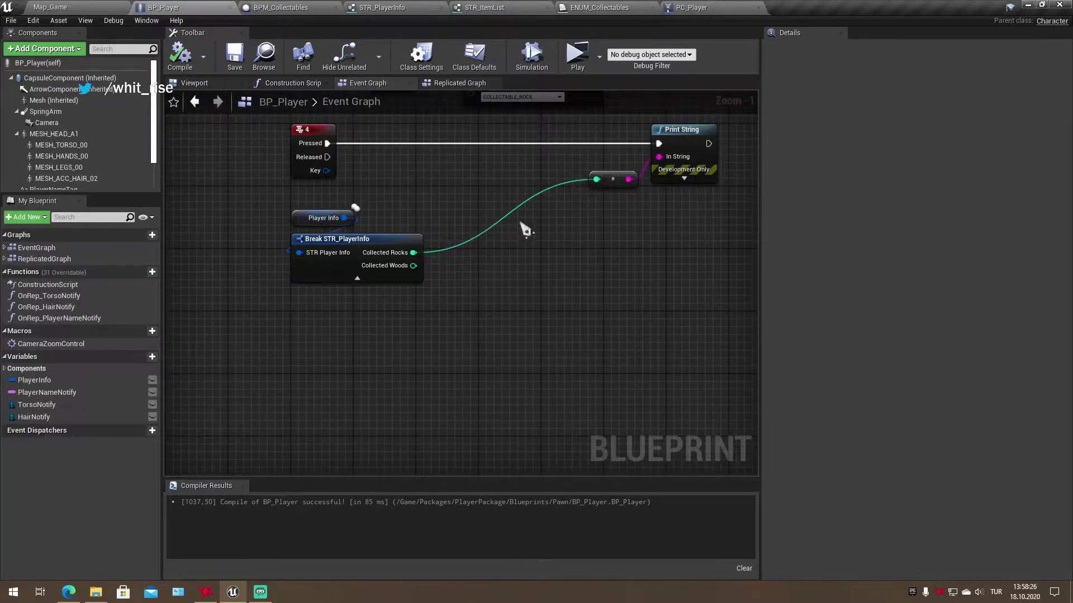
Inspect the Destroy on Server call on Self in BPM_Collectables and compile it
left_click(307, 9)
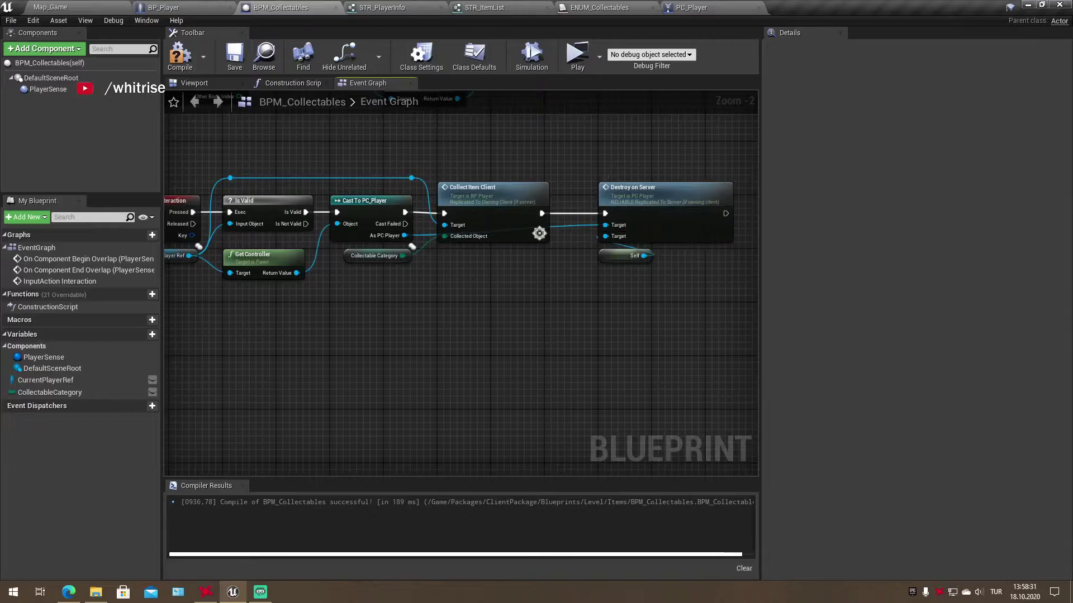
left_click(355, 221)
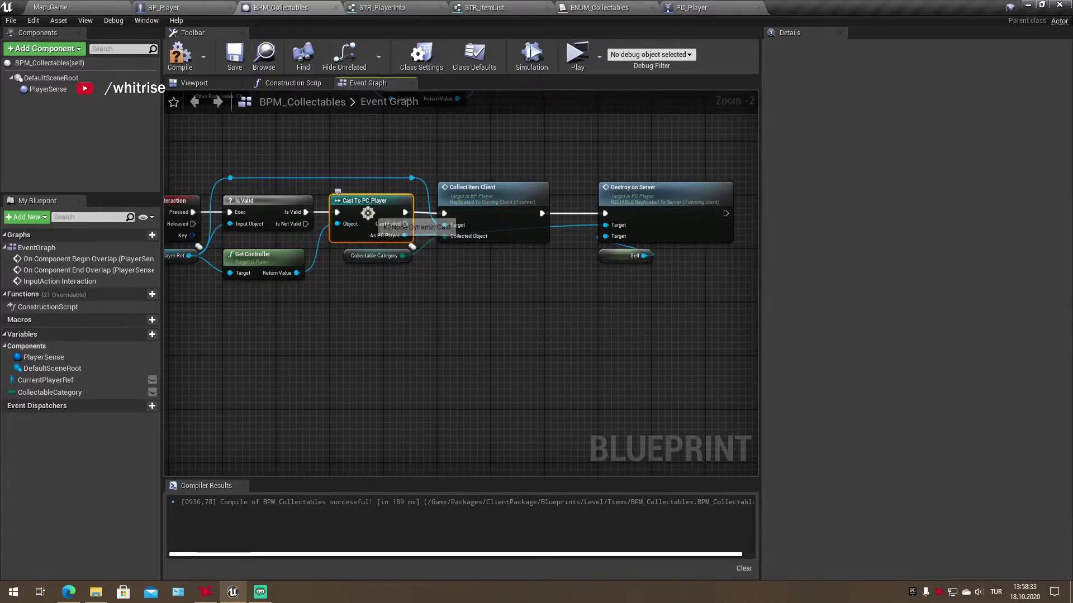
left_click(682, 203)
left_click(555, 137)
left_click(606, 257)
left_click(563, 324)
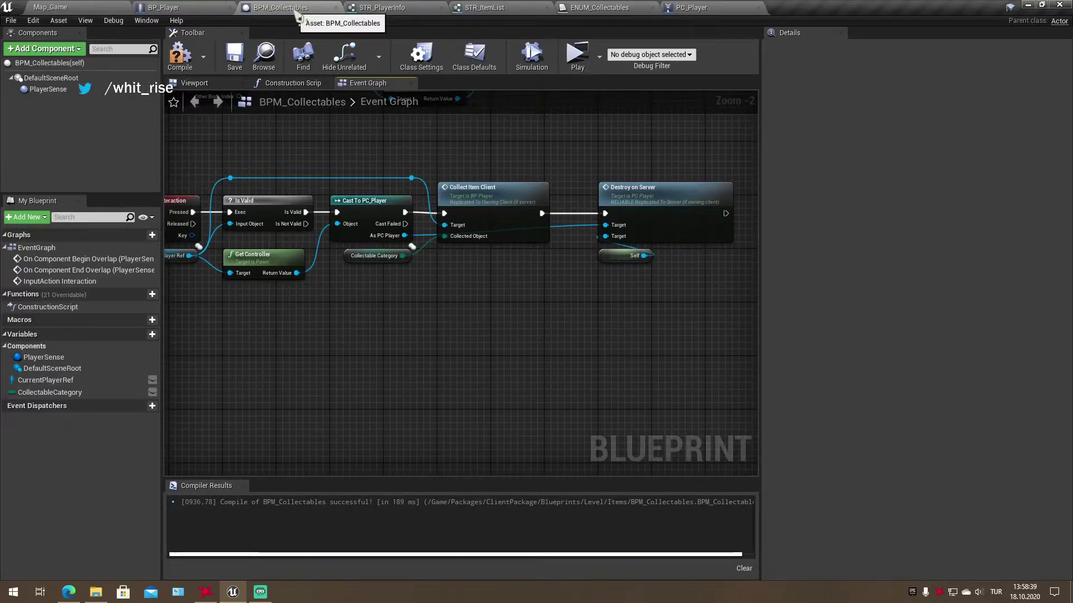
left_click(180, 56)
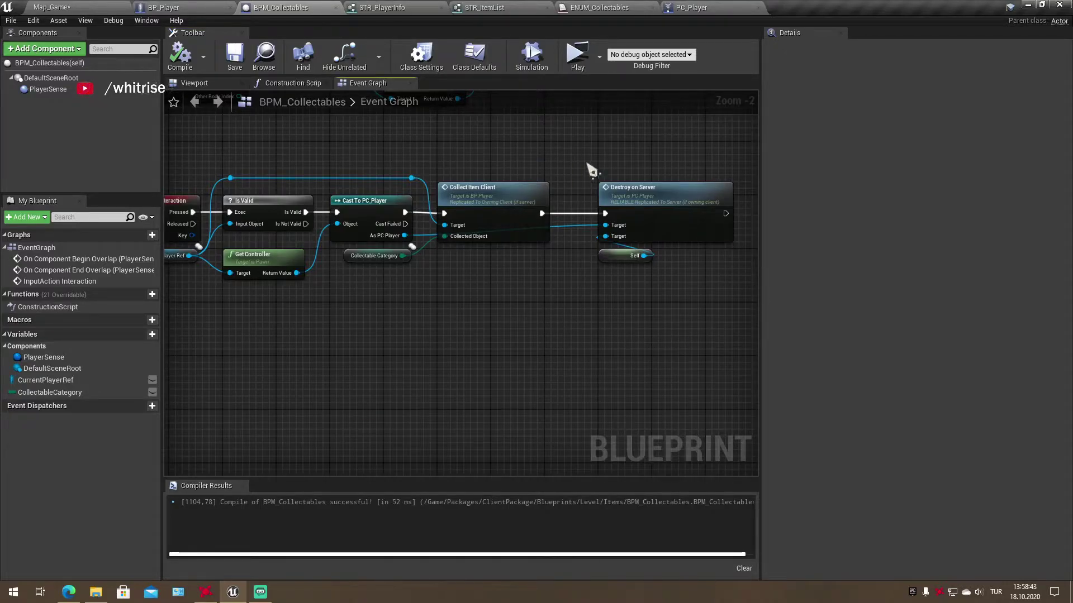
Check the DestroyOnServer event and ENUM_Collectables, recompile BP_Player, and return to Map_Game
left_click_drag(586, 168, 703, 367)
double_click(648, 206)
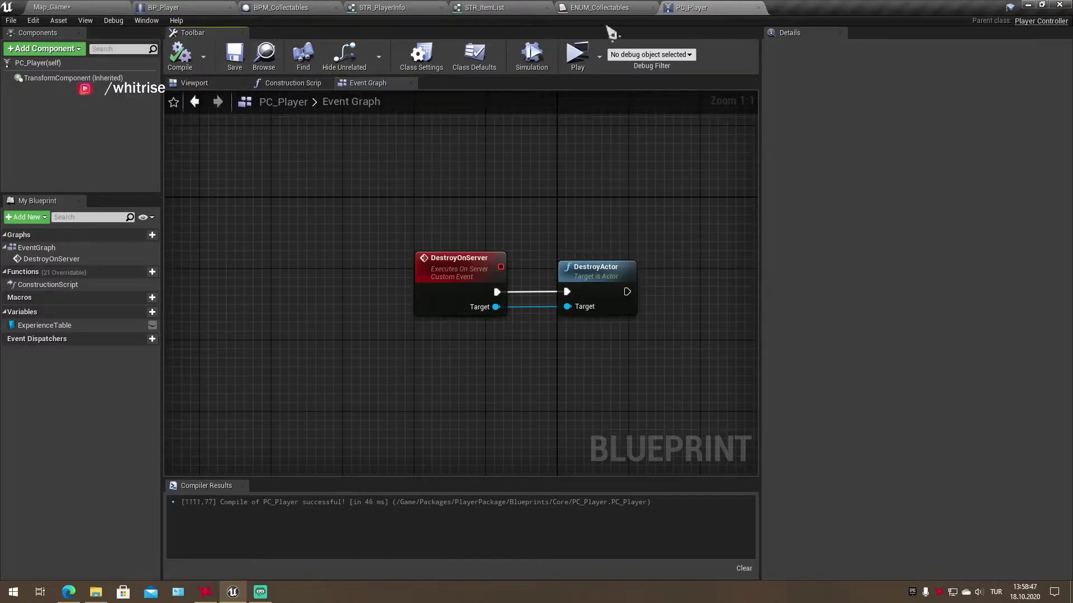
left_click(606, 8)
left_click(280, 7)
left_click(164, 7)
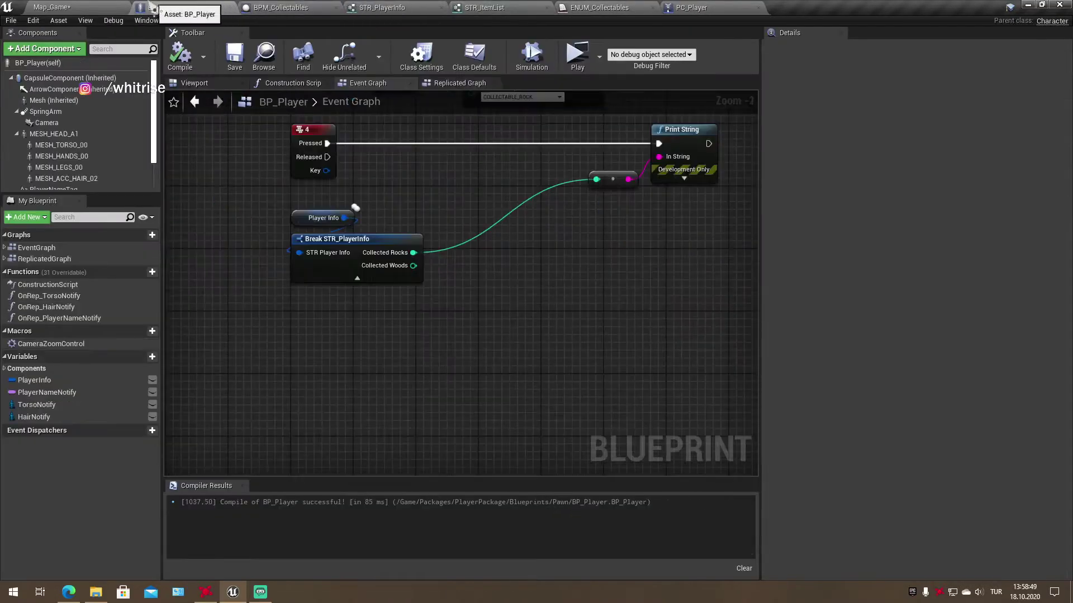
left_click(191, 71)
scroll(88, 158, "down", 2)
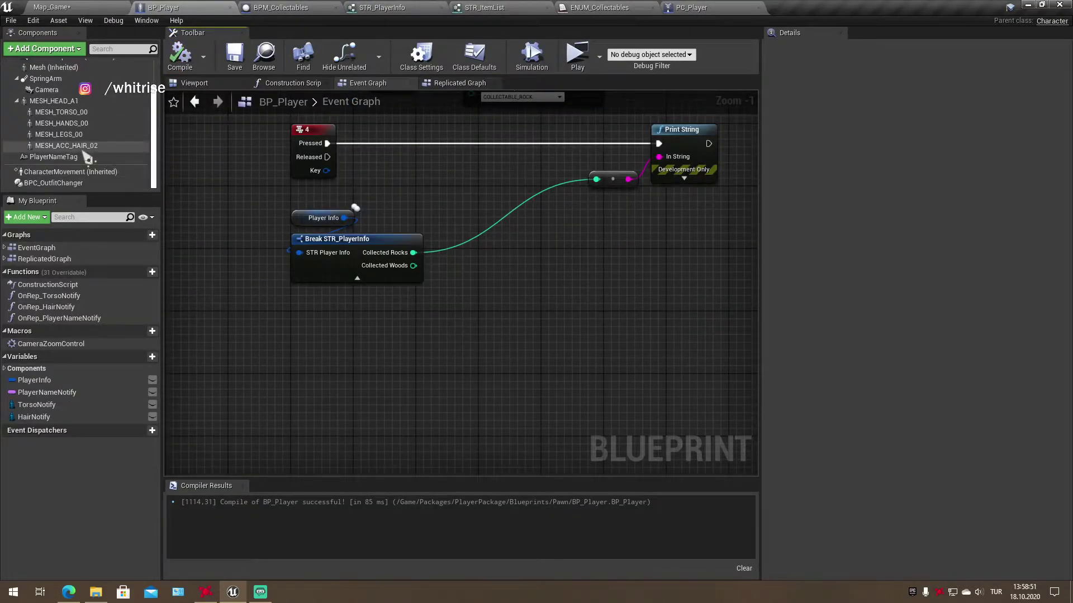
left_click(52, 7)
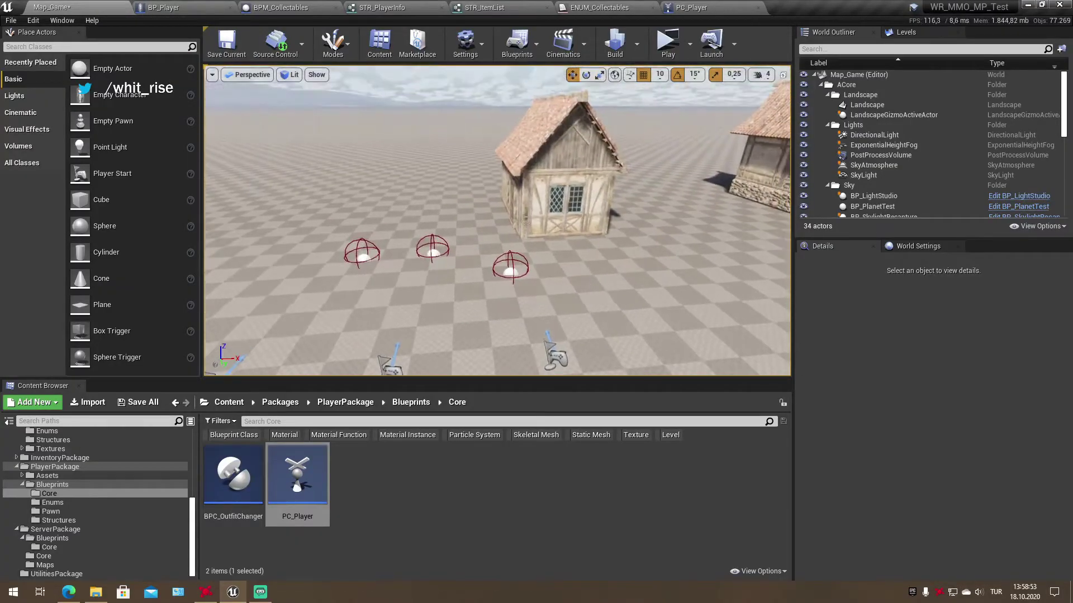
Save all modified packages and select a collectable sphere in the level
left_click(138, 402)
left_click(635, 396)
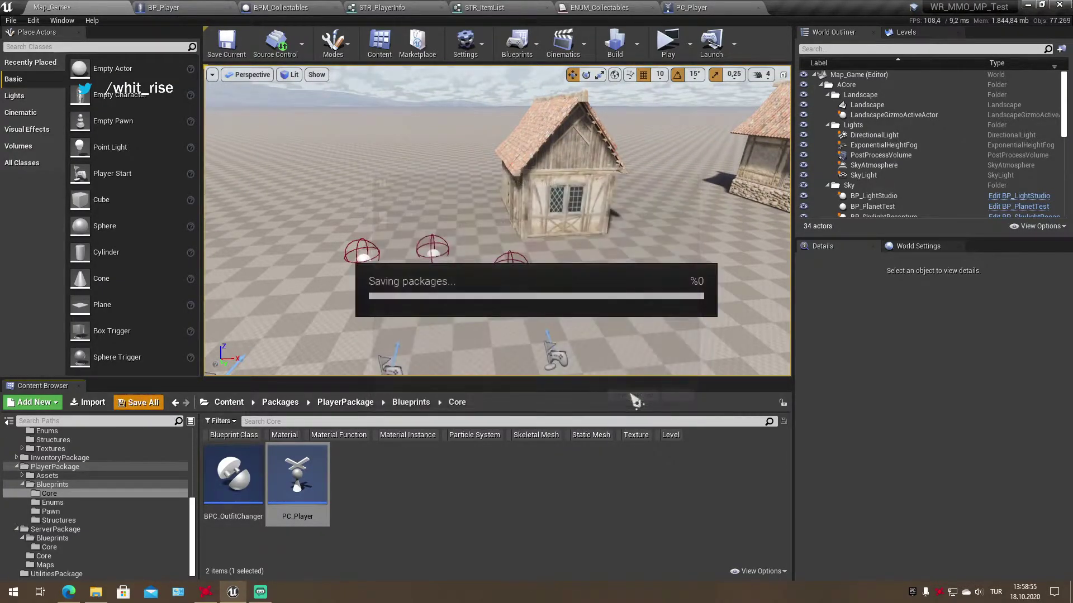
right_click_drag(497, 223, 481, 251)
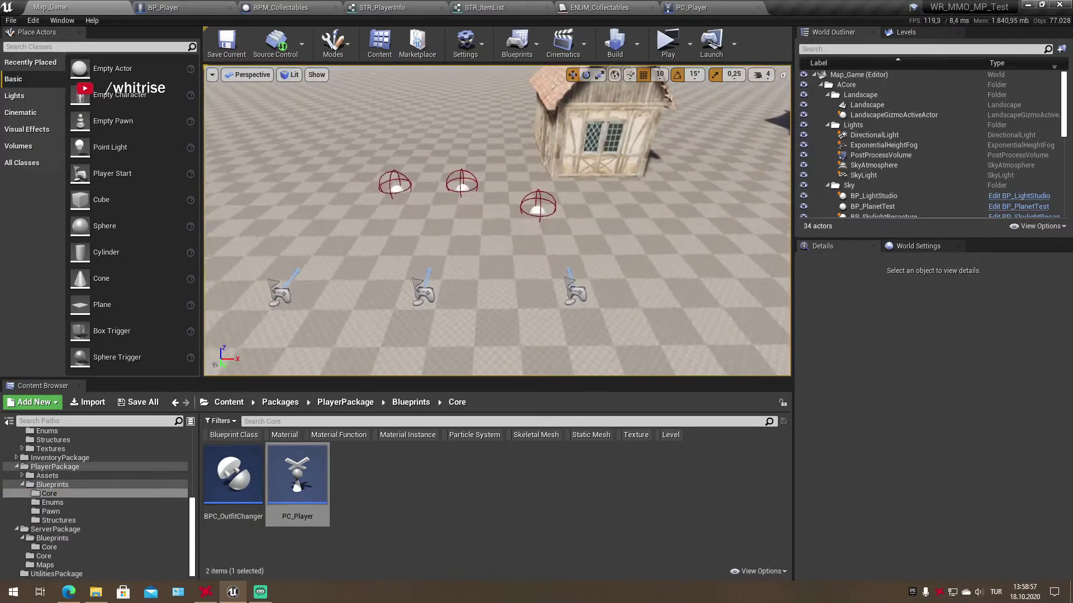
left_click(536, 211)
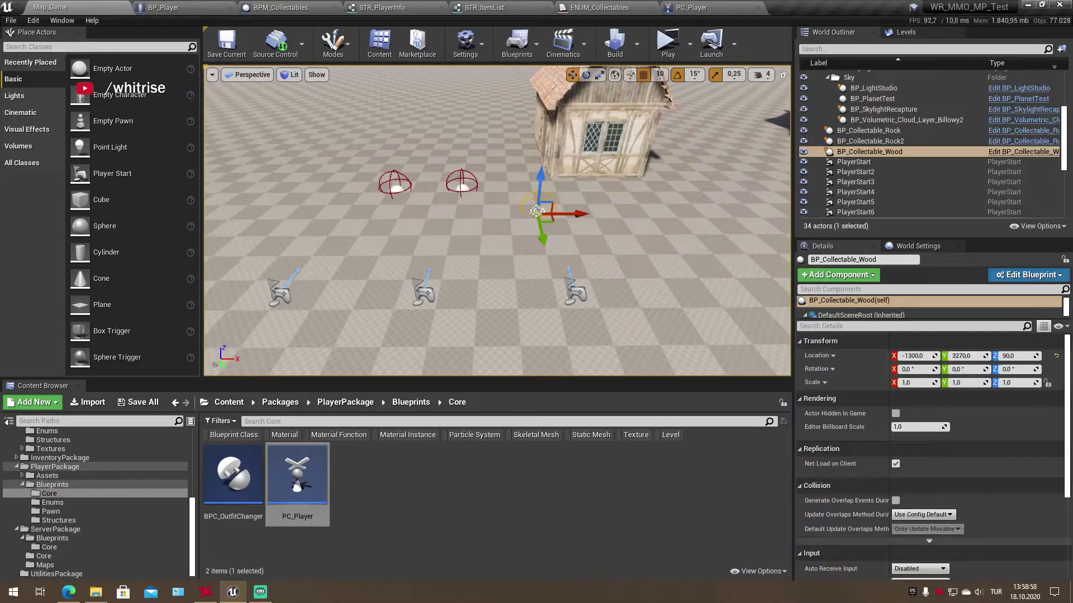
Open the BP_Collectable_Rock class defaults from the Items folder
left_click(313, 7)
left_click(263, 56)
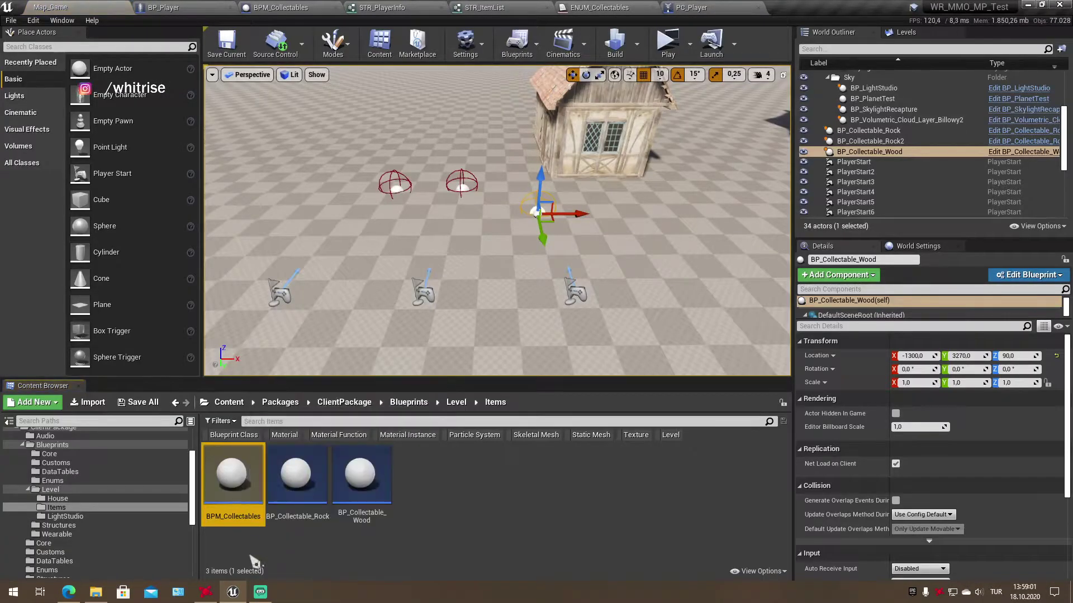
left_click(219, 520)
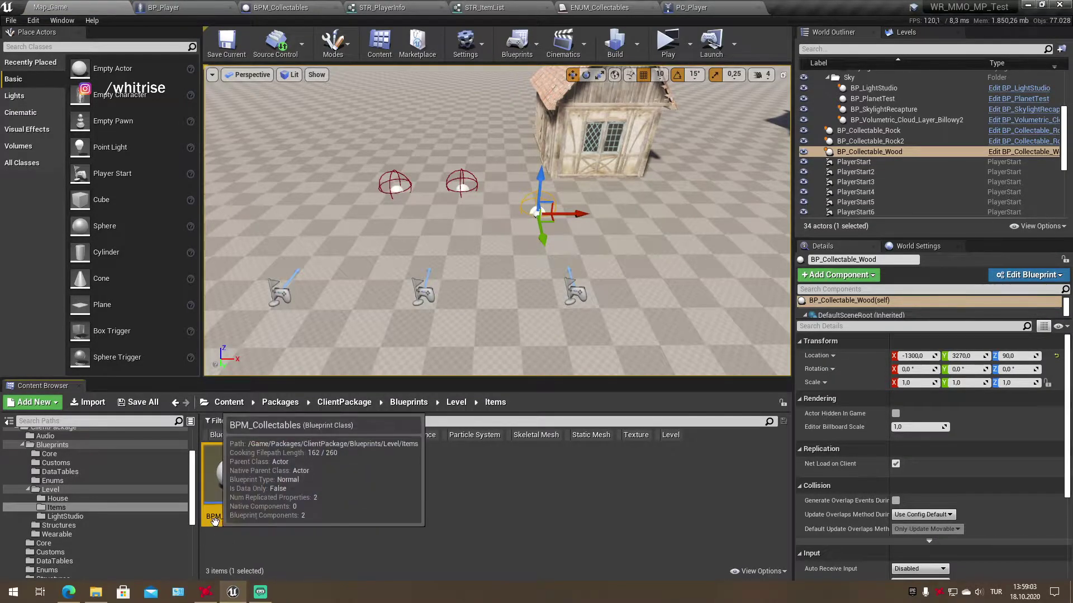
left_click(296, 470)
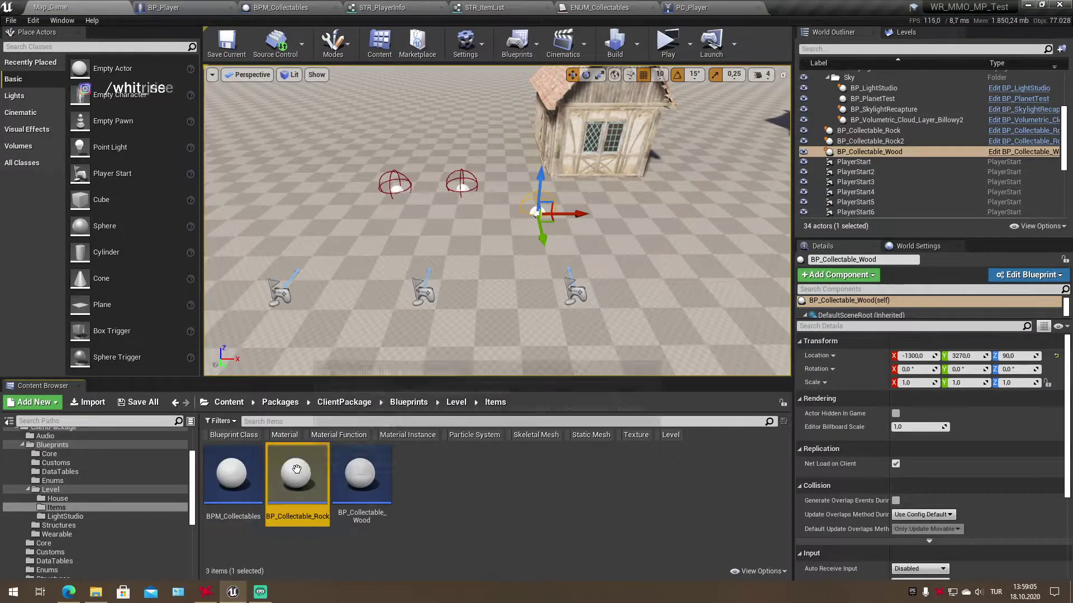
right_click(244, 474)
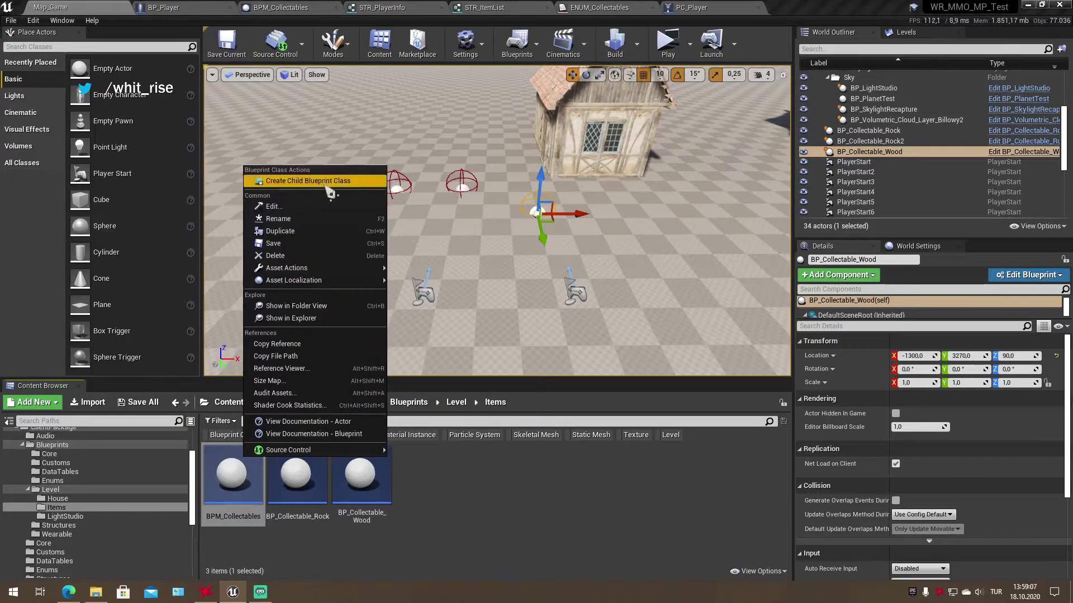
left_click(479, 510)
left_click(309, 481)
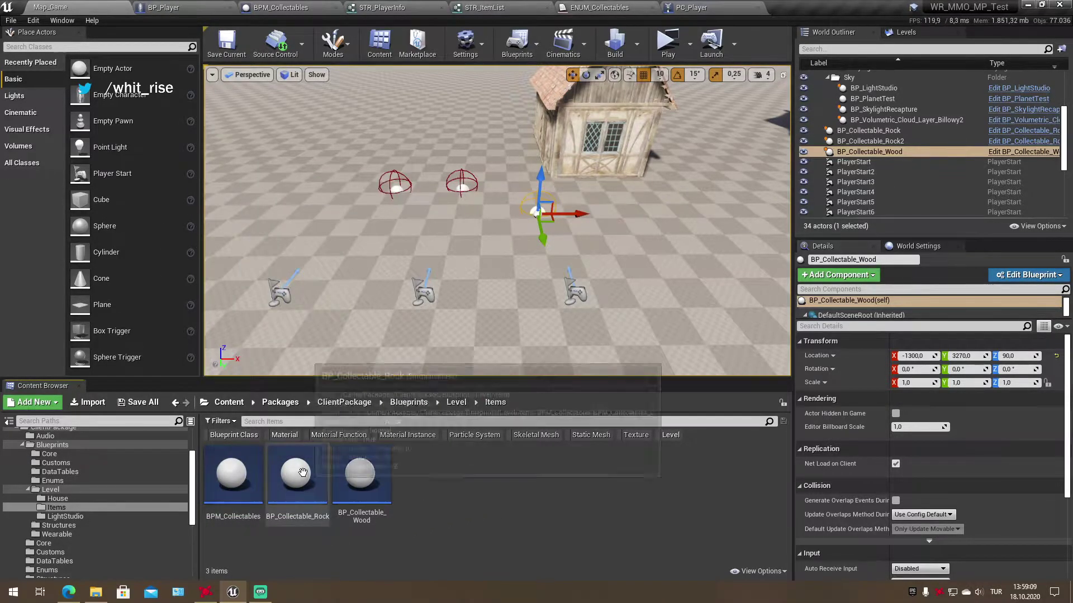
double_click(308, 482)
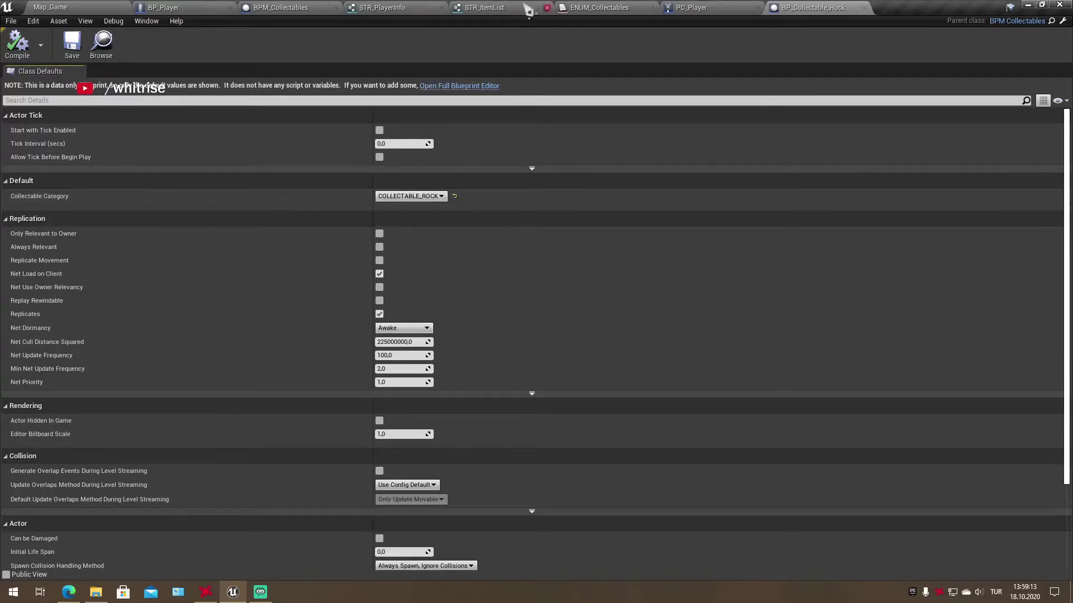
Review the CollectableCategory variable's default value choices in BPM_Collectables without changing it
left_click(294, 8)
left_click(304, 364)
left_click(39, 393)
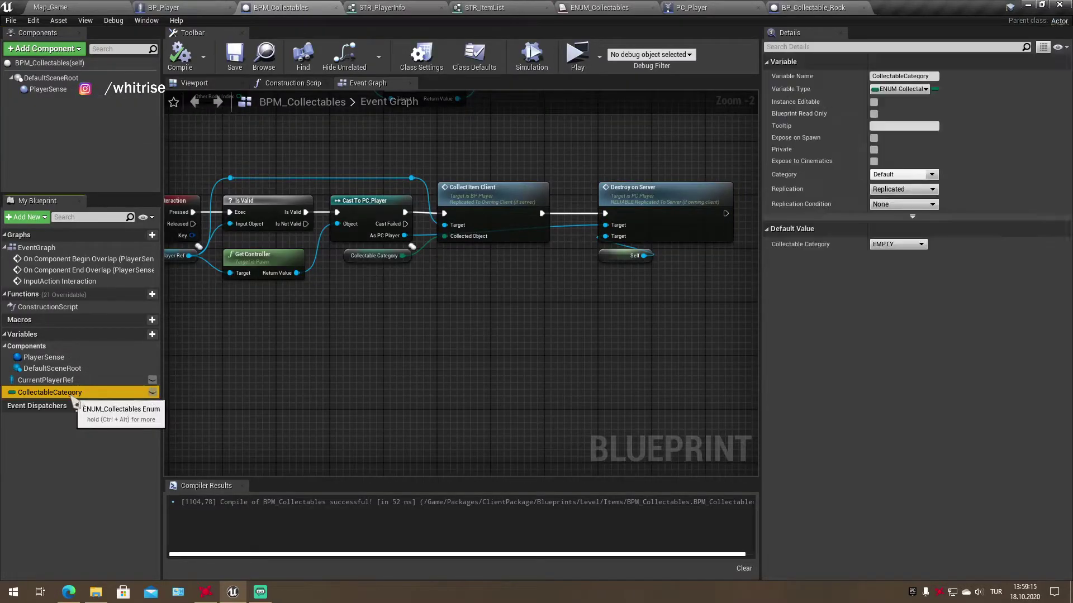
left_click(914, 246)
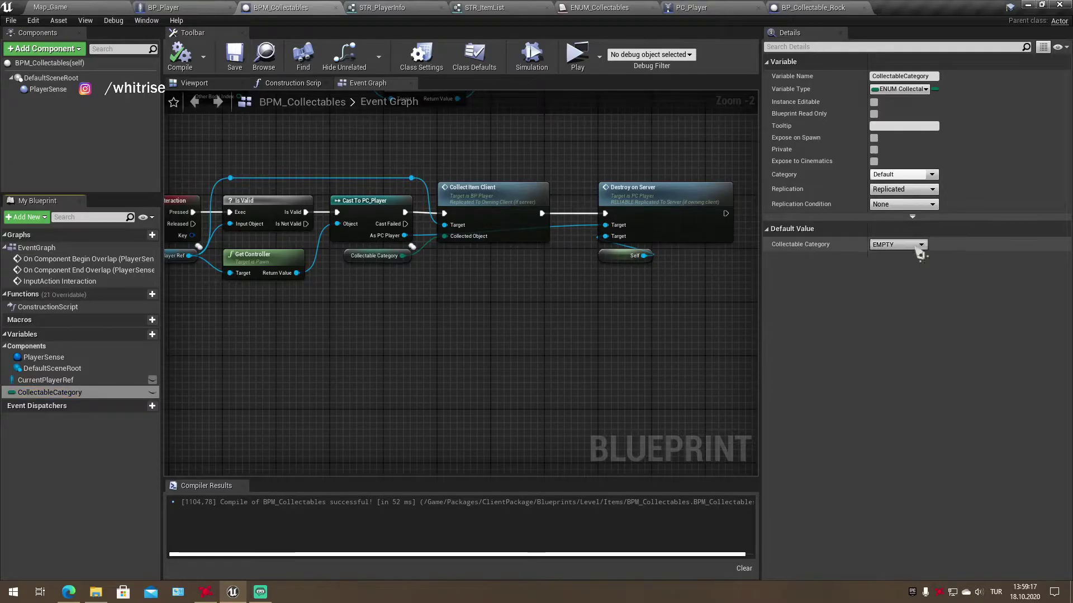
left_click(665, 292)
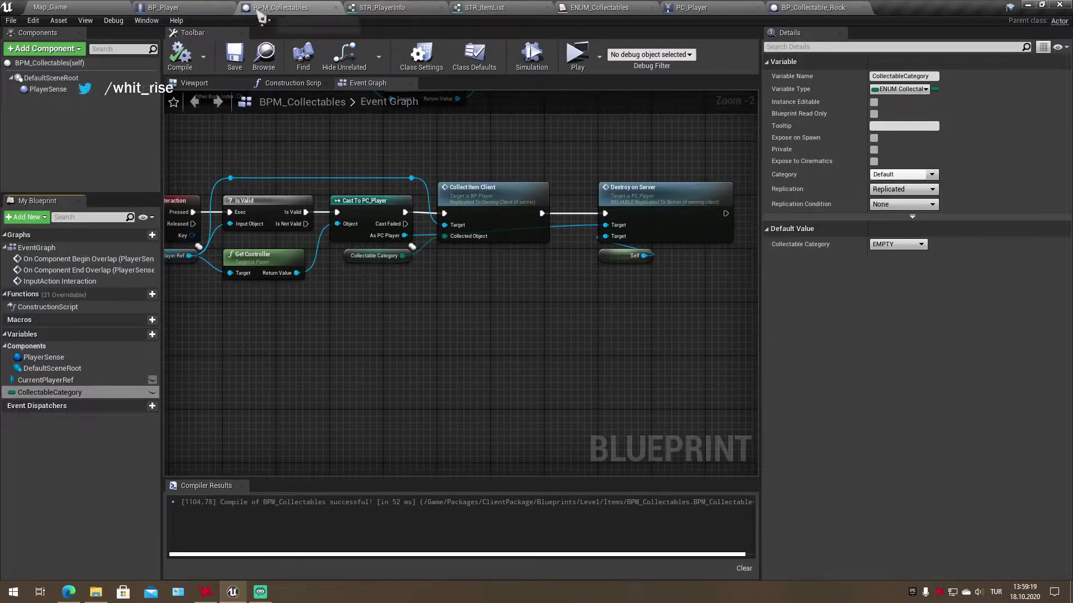
View BP_Collectable_Rock and BP_Collectable_Wood defaults, close both editors, and return to Map_Game
left_click(778, 7)
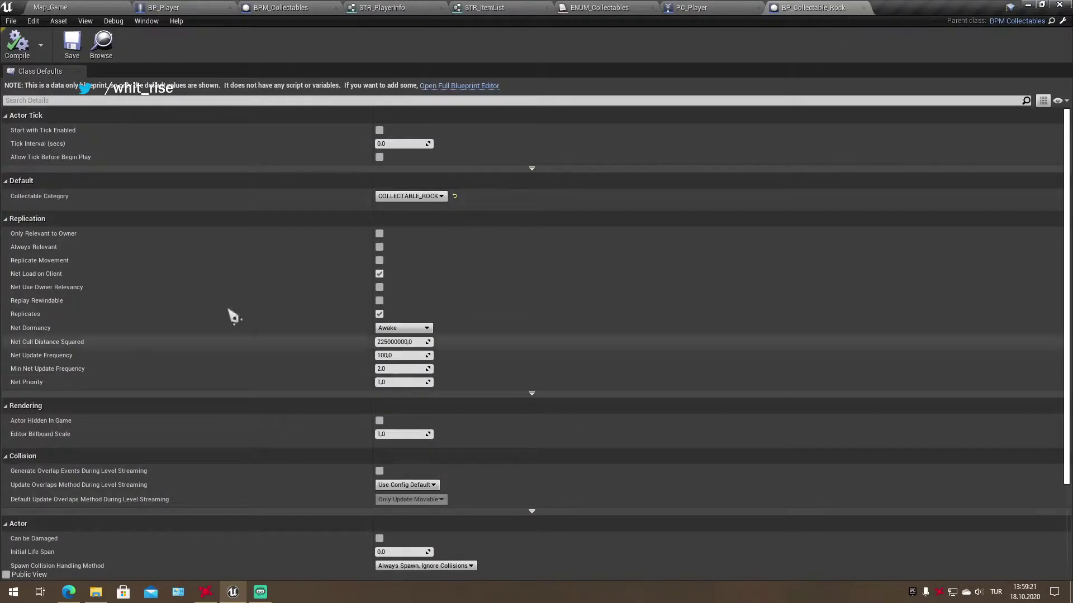
left_click(111, 55)
double_click(359, 474)
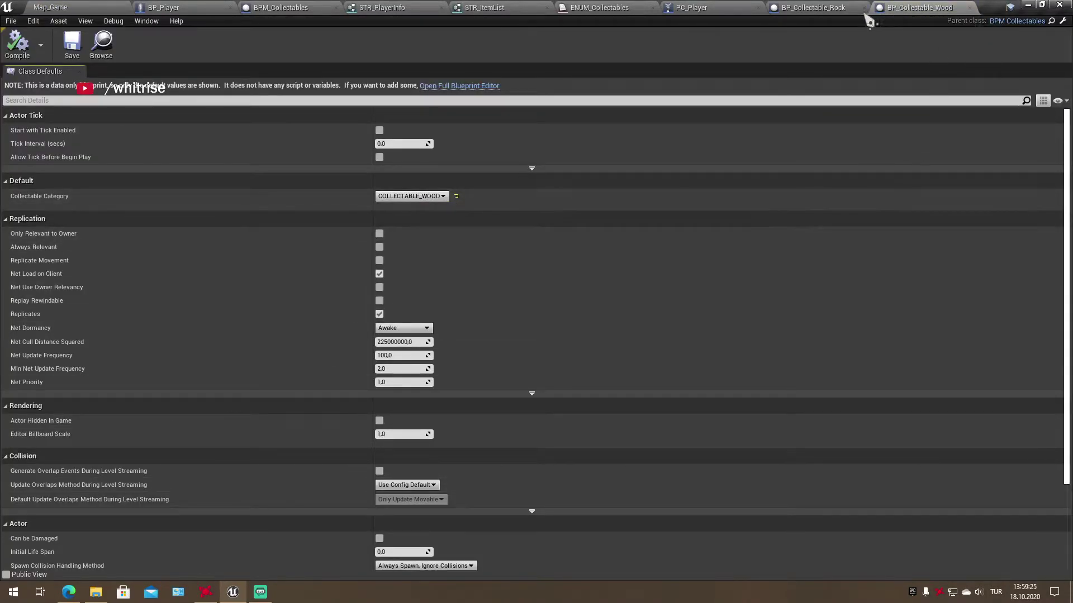
left_click(864, 7)
left_click(864, 7)
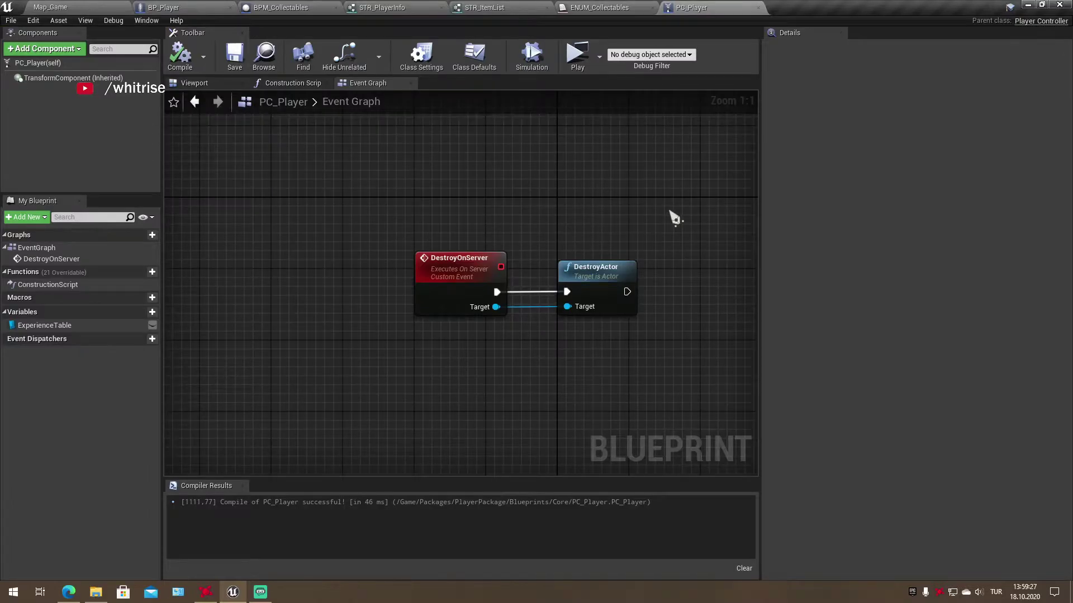
left_click(62, 7)
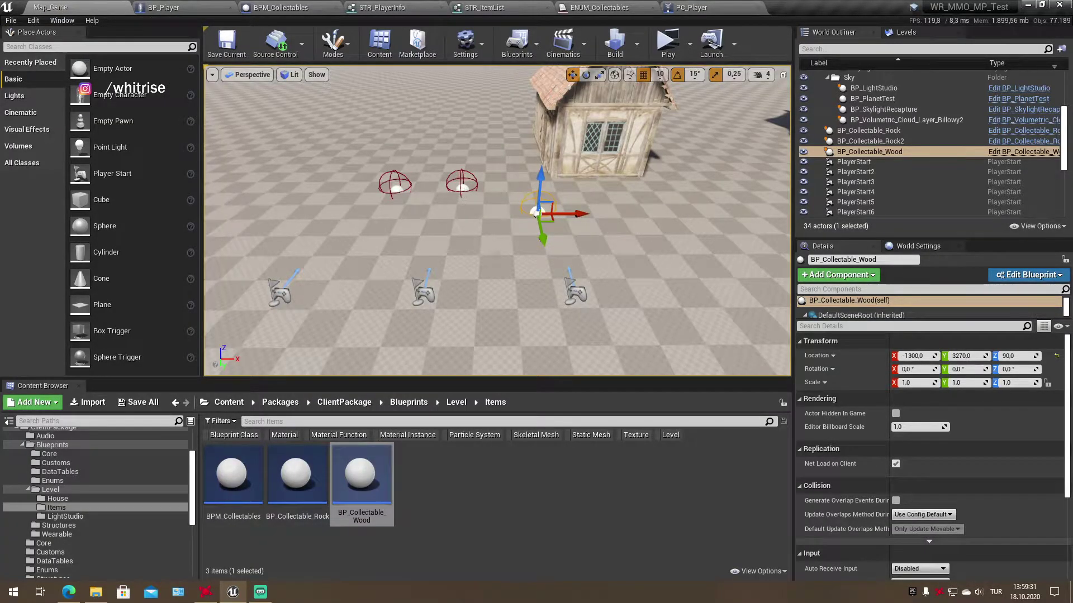
Close the ENUM_Collectables and BPM_Collectables editors and go back to Map_Game
key("Up")
key("Escape")
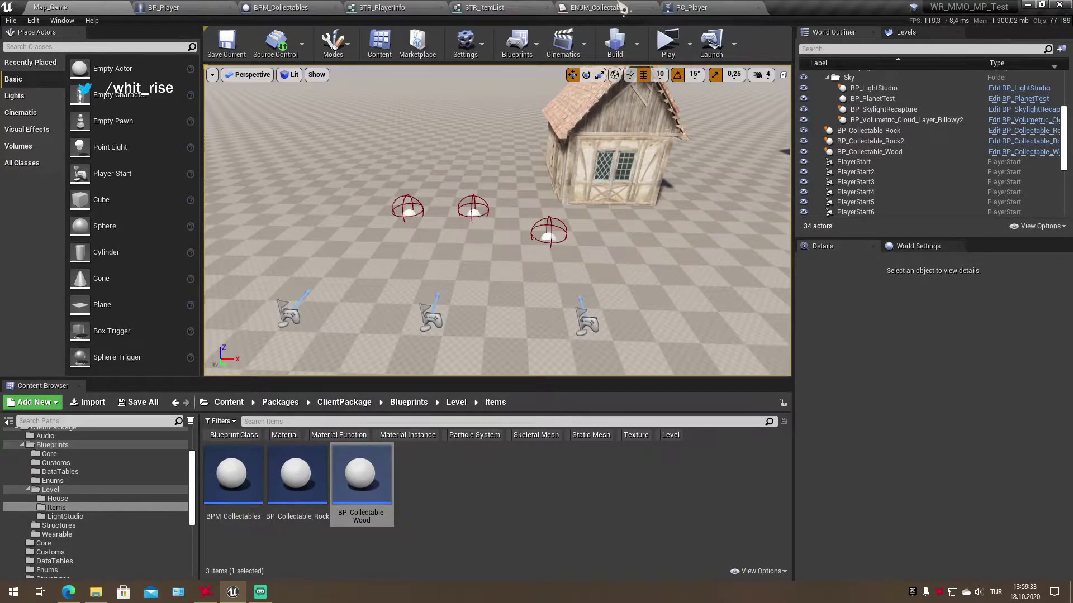
left_click(622, 8)
left_click(652, 8)
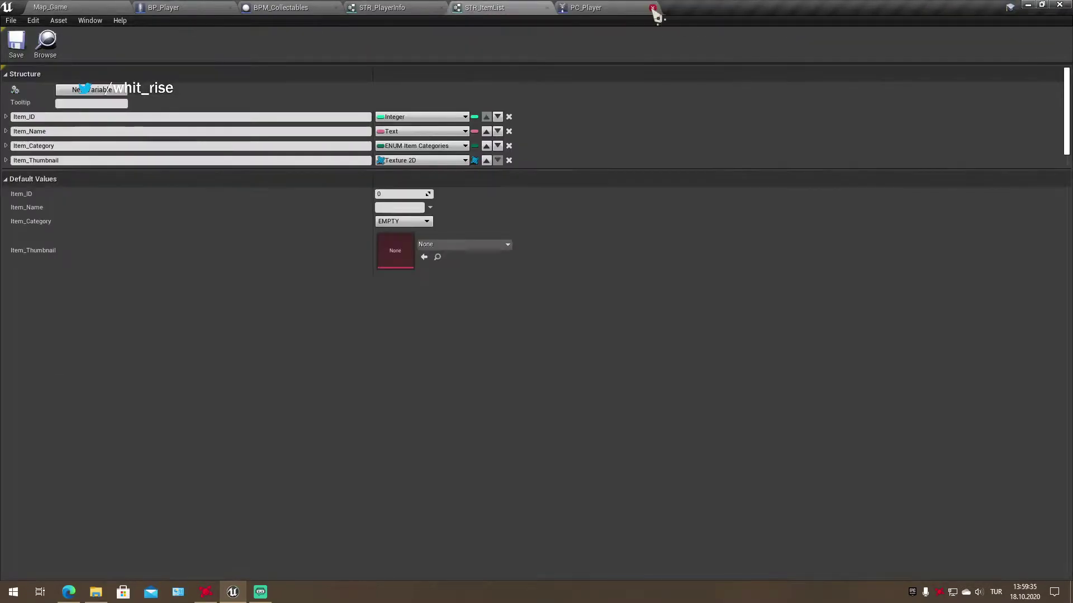
left_click(324, 8)
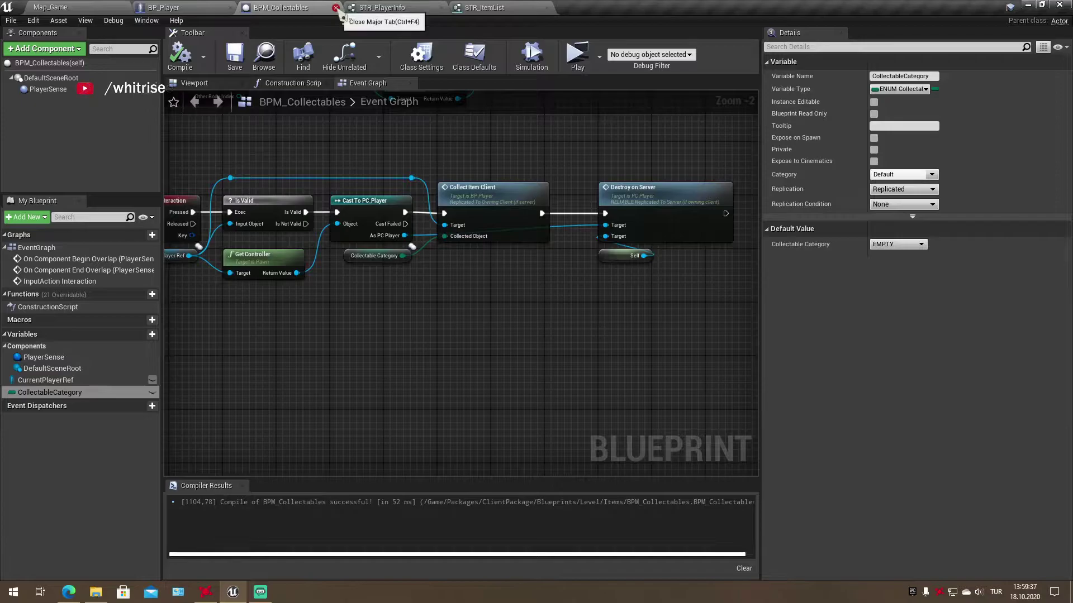
left_click(336, 8)
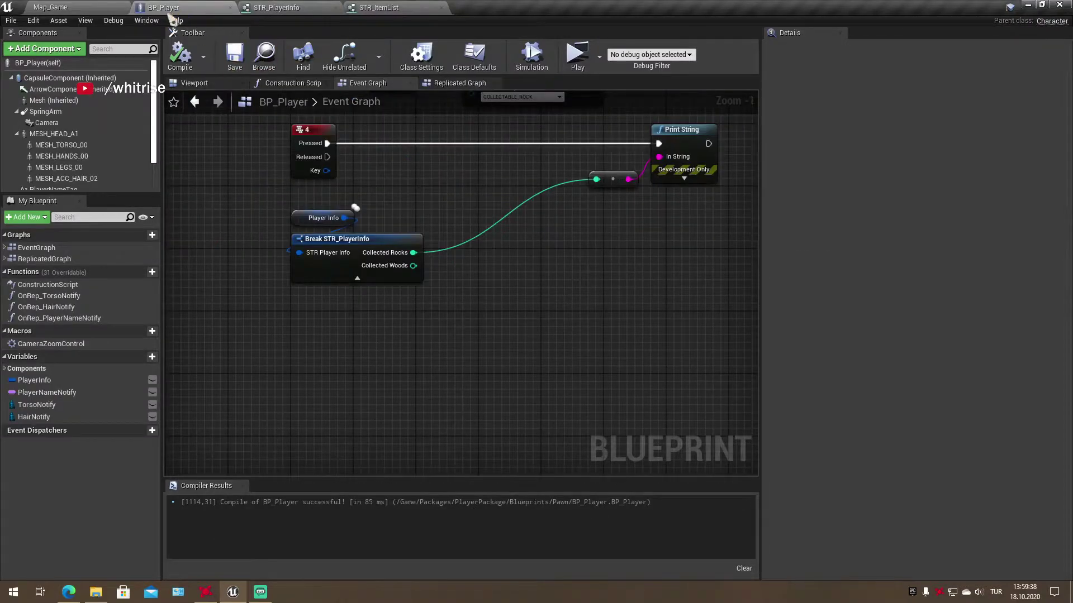
left_click(109, 7)
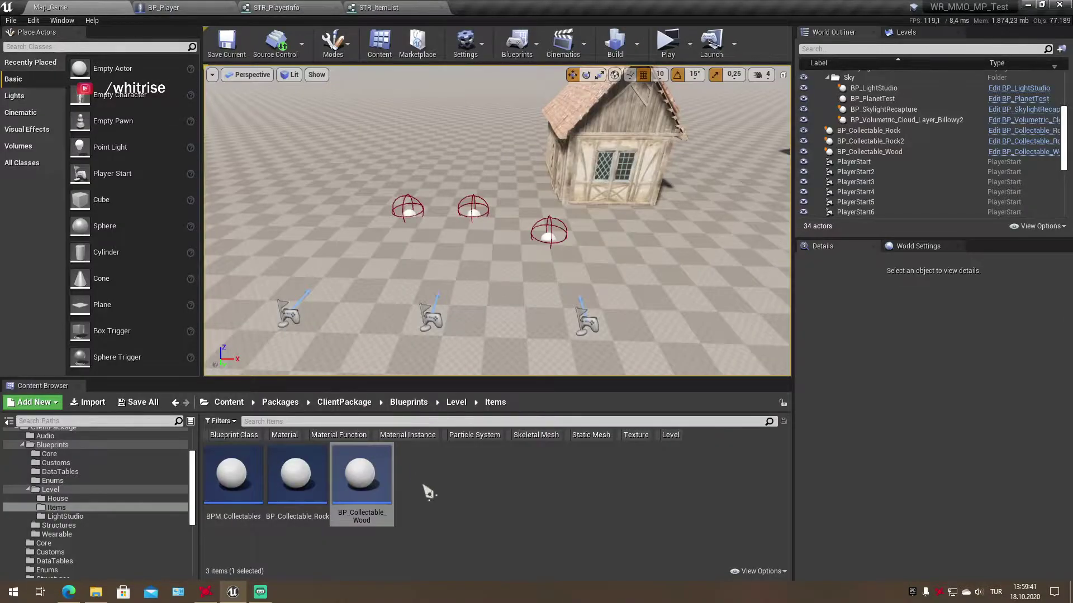
Open BP_HomeMasterFloor from the House folder
left_click(440, 489)
left_click(56, 498)
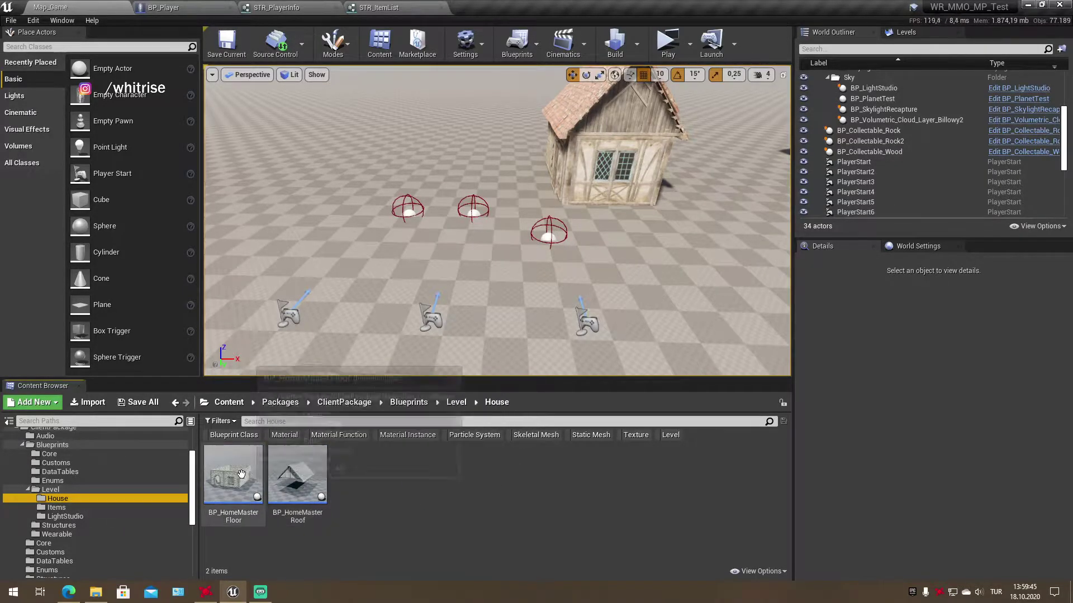
left_click(240, 510)
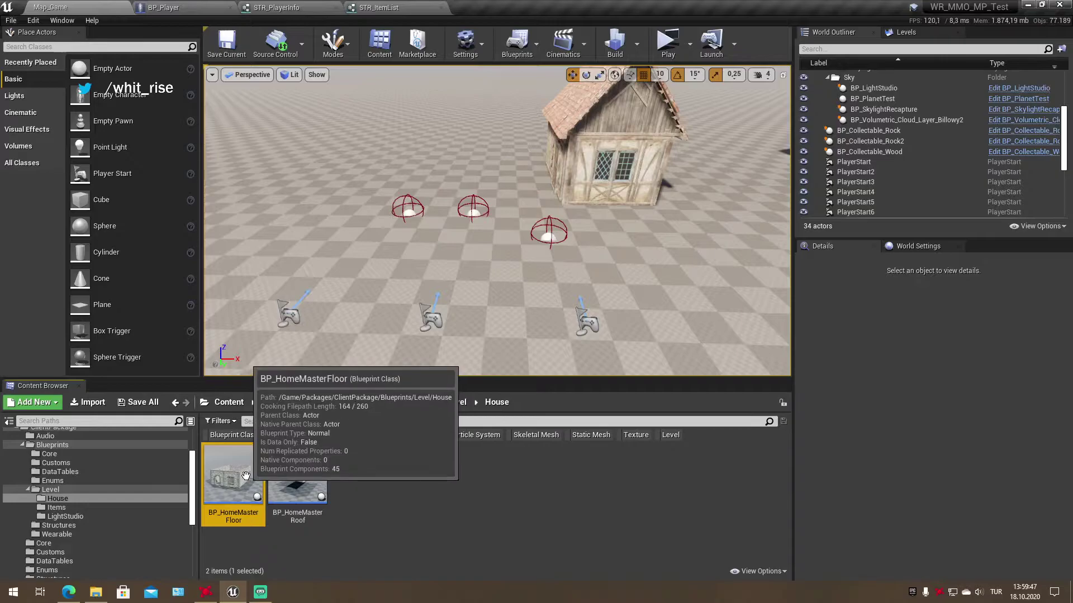
double_click(246, 475)
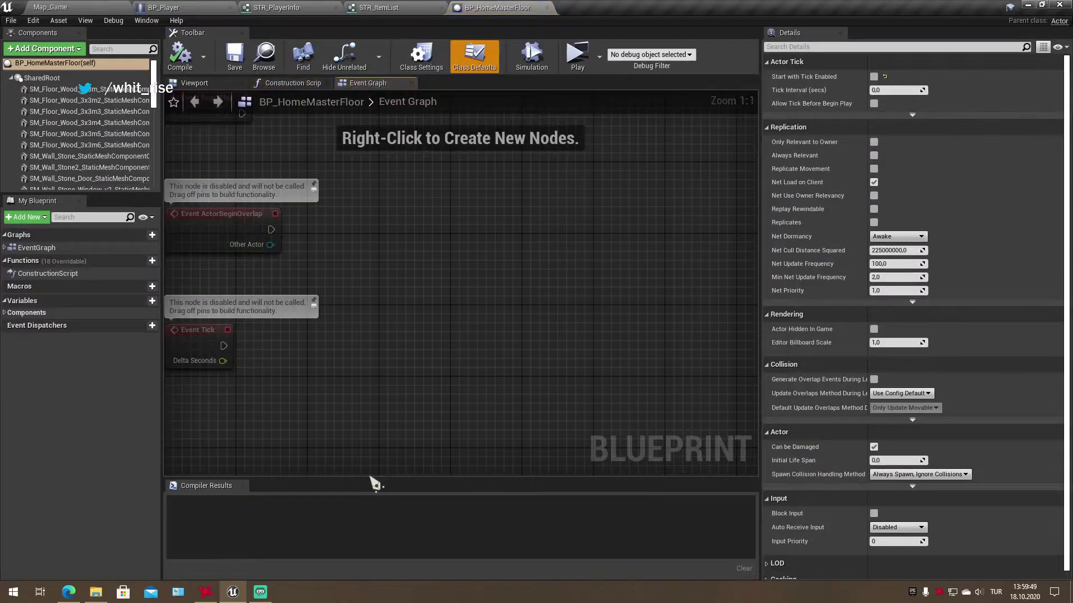
Locate a floor mesh component's asset, browse the ModularFantasyHouse and Core folders, then return to House
left_click(84, 111)
left_click(927, 305)
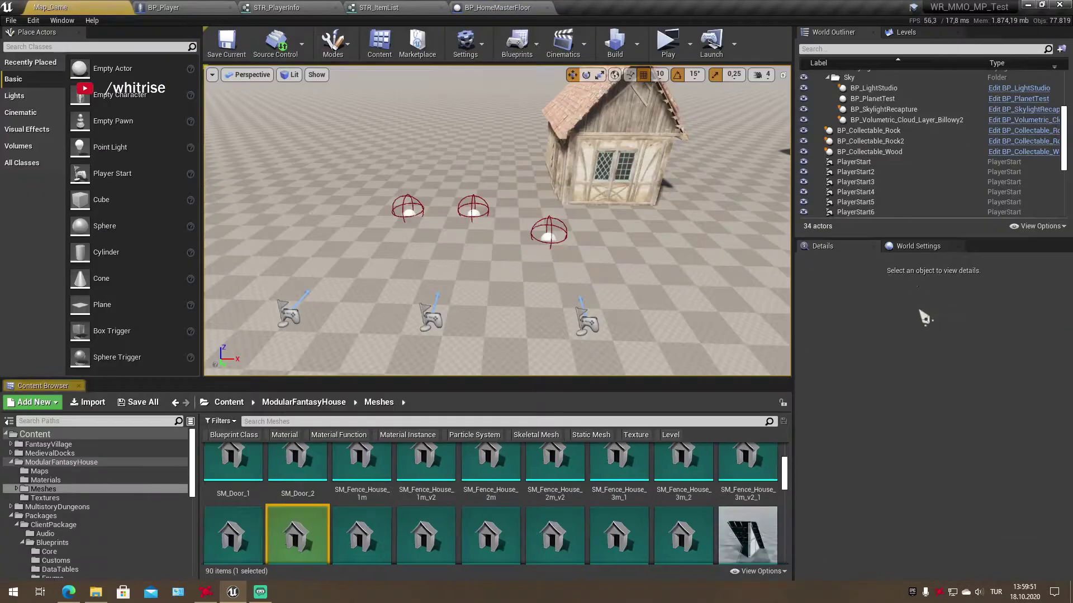
scroll(492, 491, "up", 5)
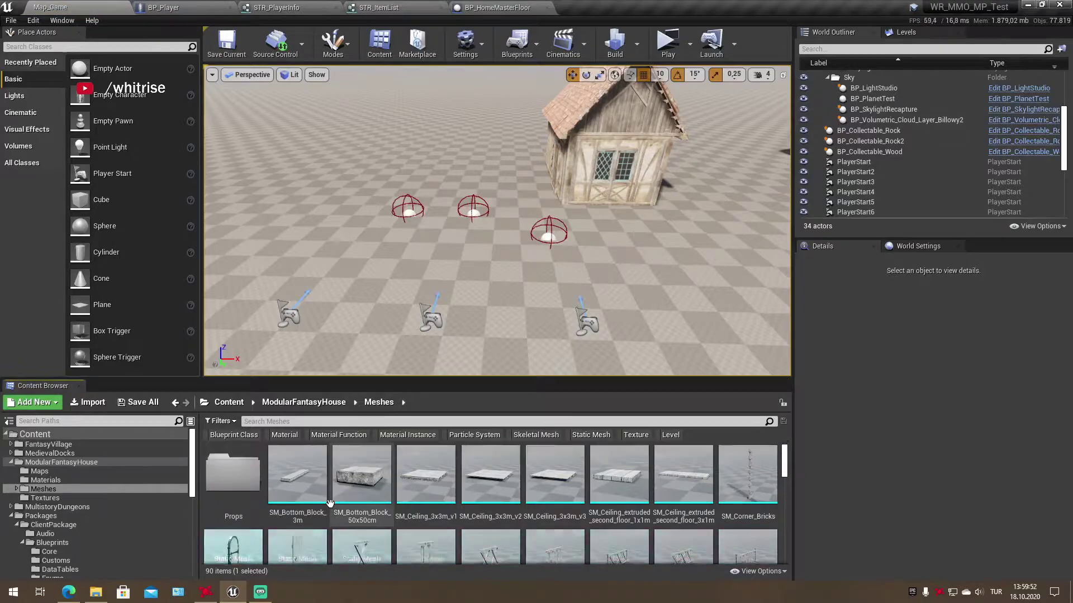
left_click(62, 462)
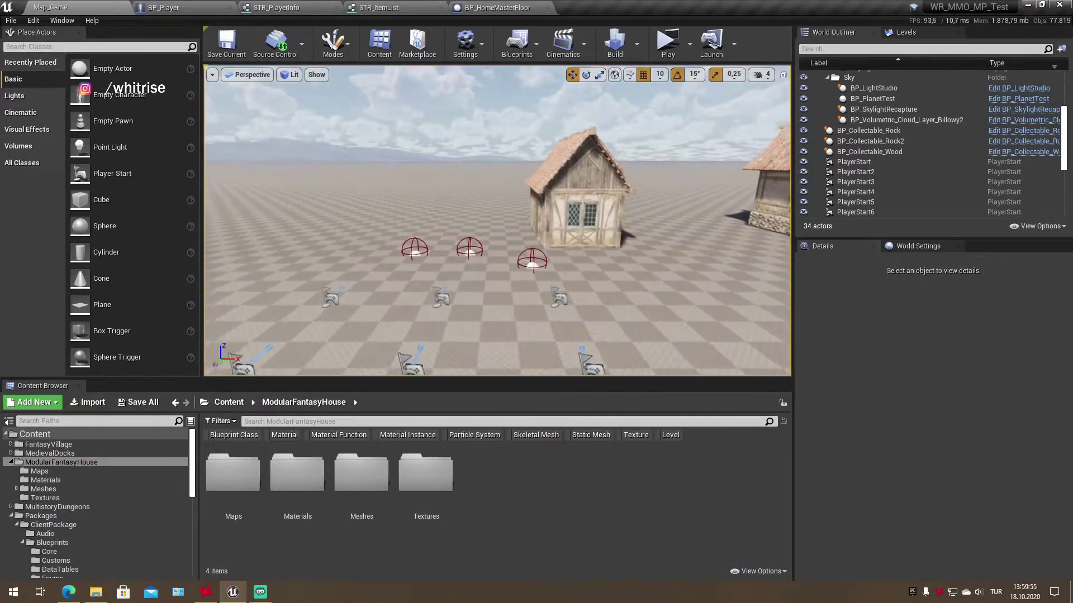
left_click(67, 552)
scroll(71, 556, "down", 1)
left_click(83, 561)
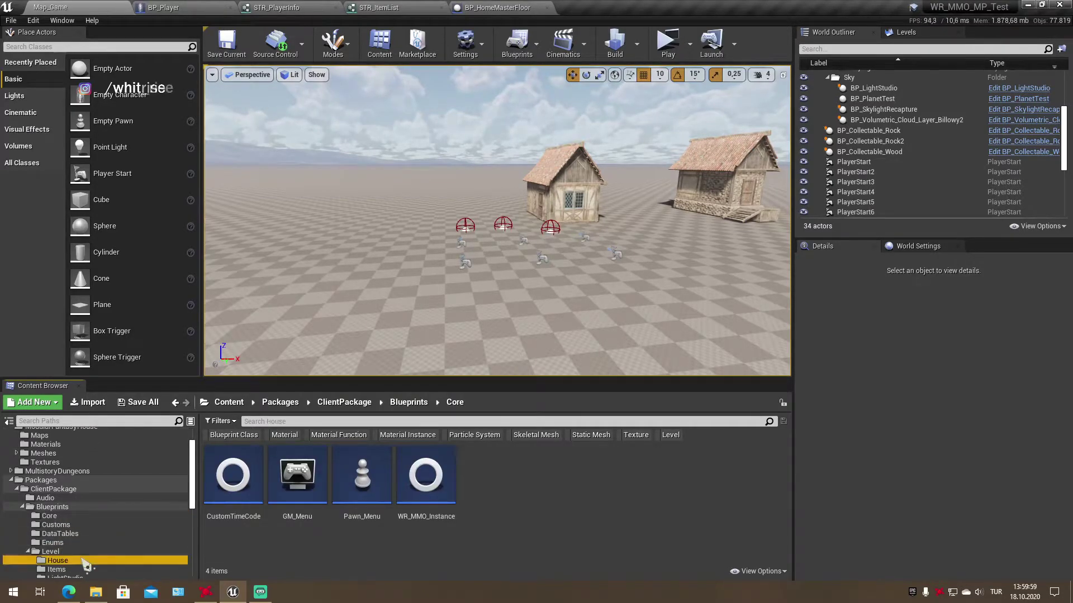
Place BP_HomeMasterFloor in the level, orbit around it, then undo the placement
left_click_drag(233, 475, 383, 285)
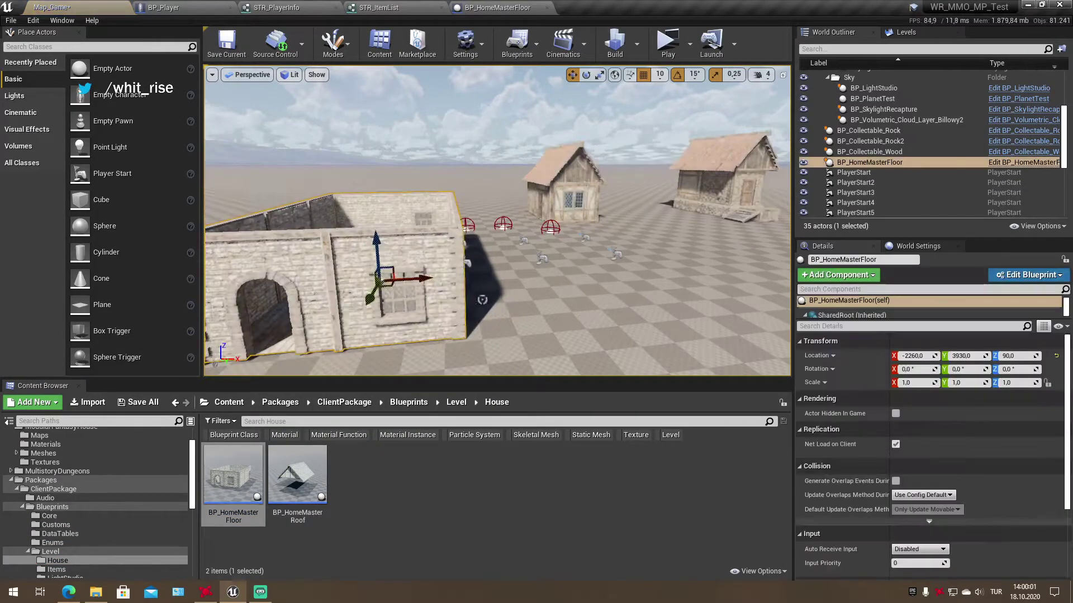
key("f")
left_click_drag(497, 223, 536, 223, "alt")
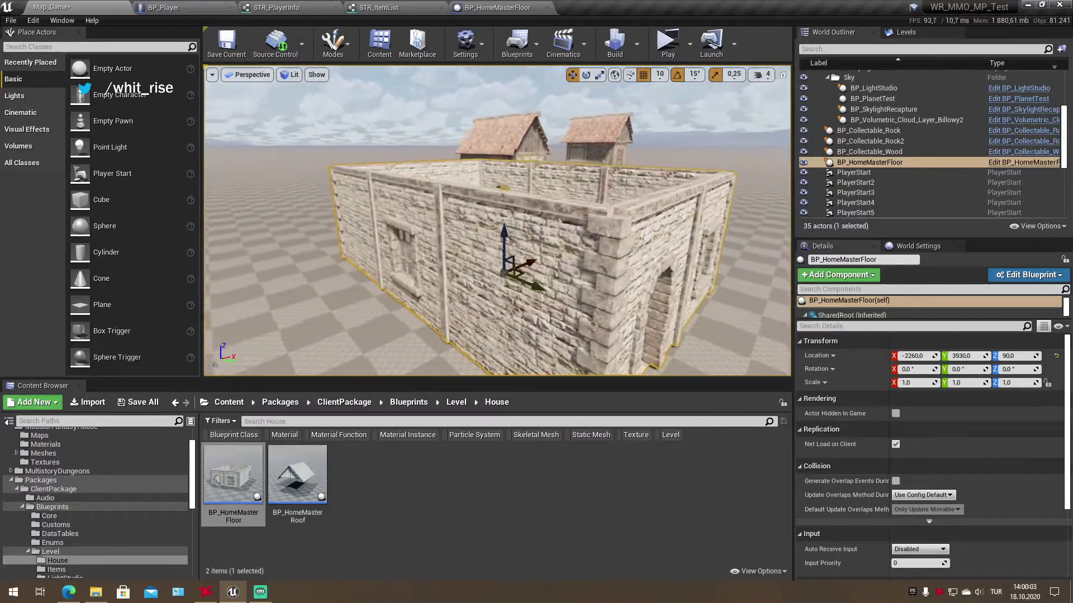
mouse_move(459, 227)
left_mouse_down("alt")
mouse_move(461, 273)
mouse_move(506, 298)
left_mouse_up("alt")
left_click(297, 475)
key("ctrl+z")
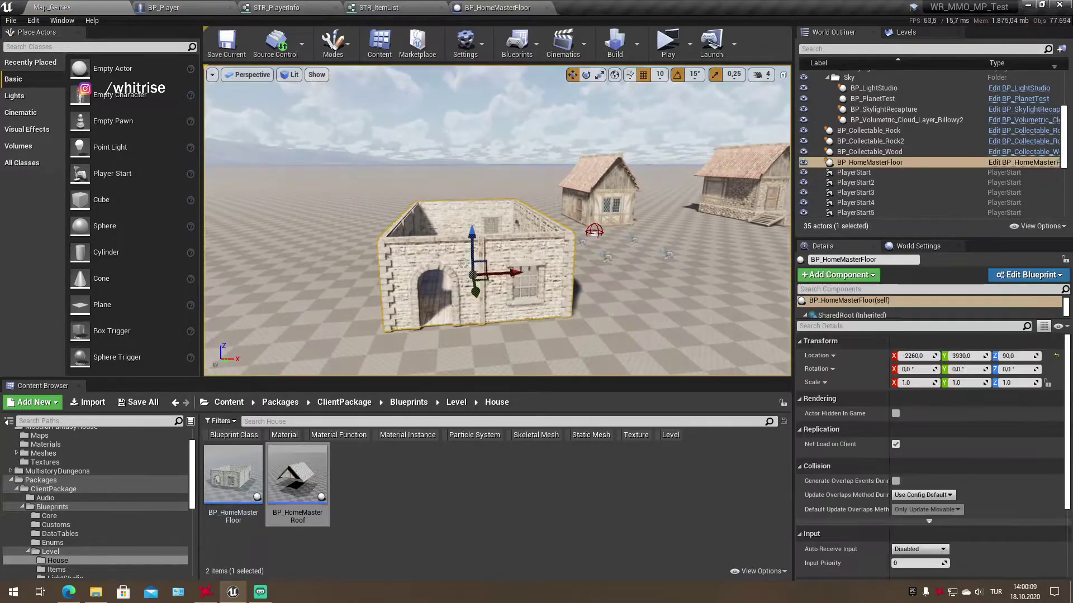
key("ctrl+z")
Place BP_HomeMasterFloor and BP_HomeMasterRoof together and look around the house inside and out
left_click(233, 475)
left_click(312, 478, "ctrl")
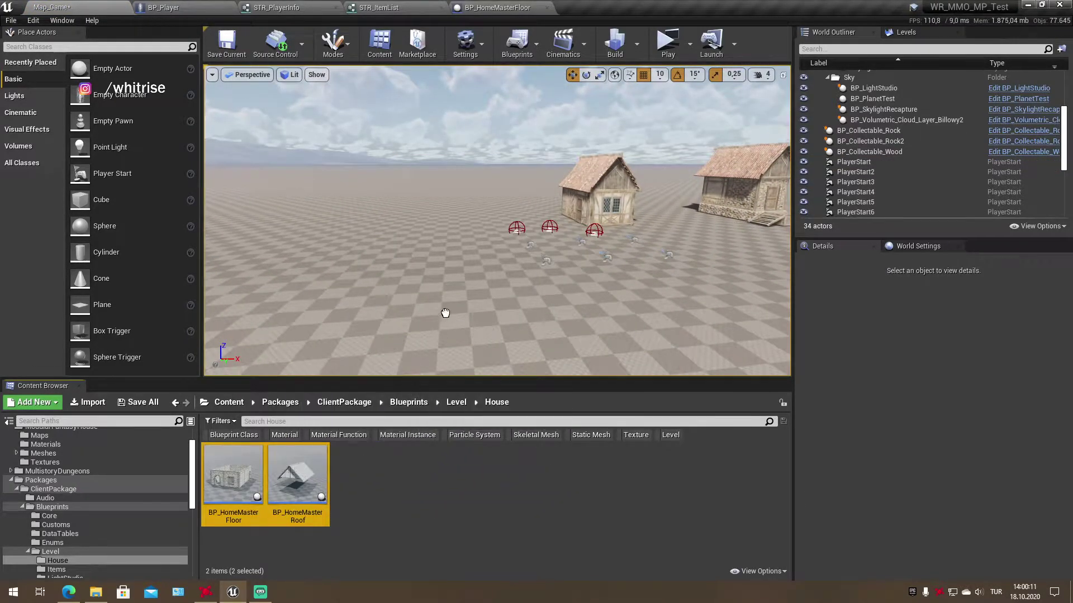
left_click_drag(312, 478, 425, 312)
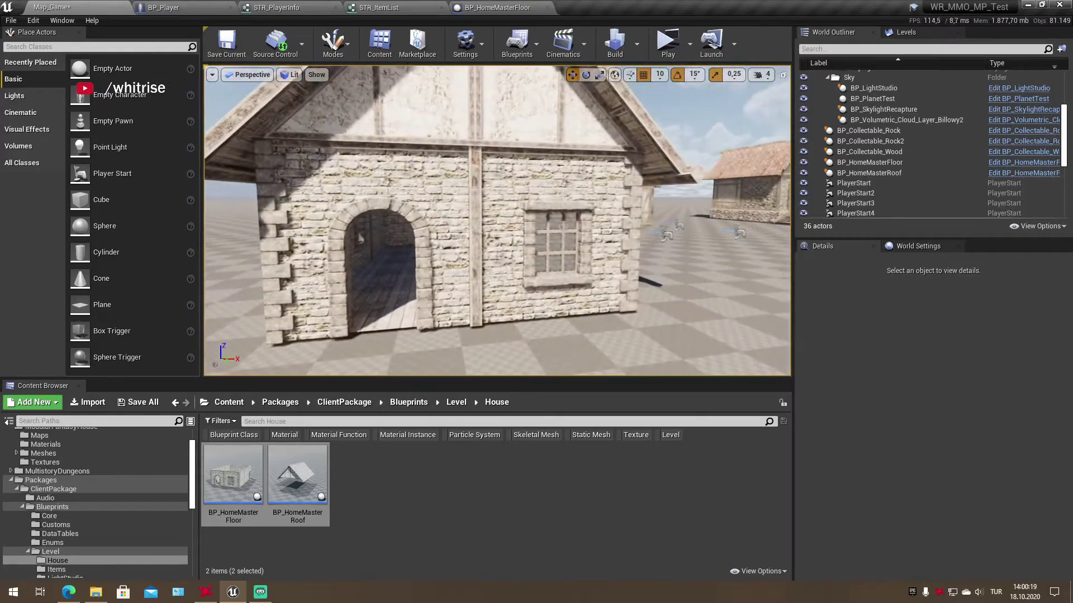
left_click(464, 142)
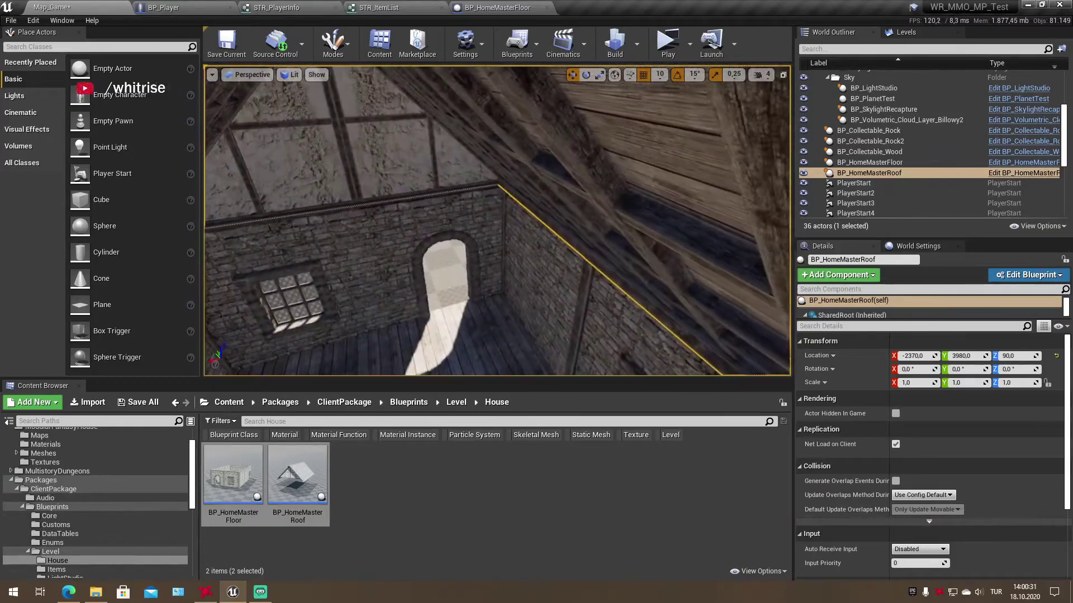
left_click_drag(538, 204, 514, 205)
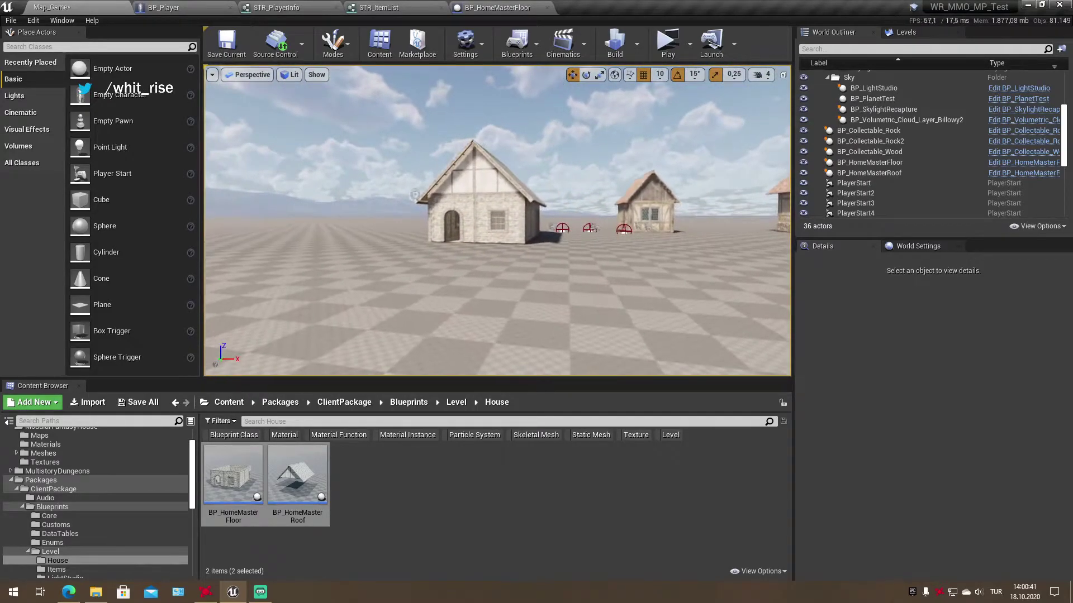
right_click_drag(497, 223, 480, 223)
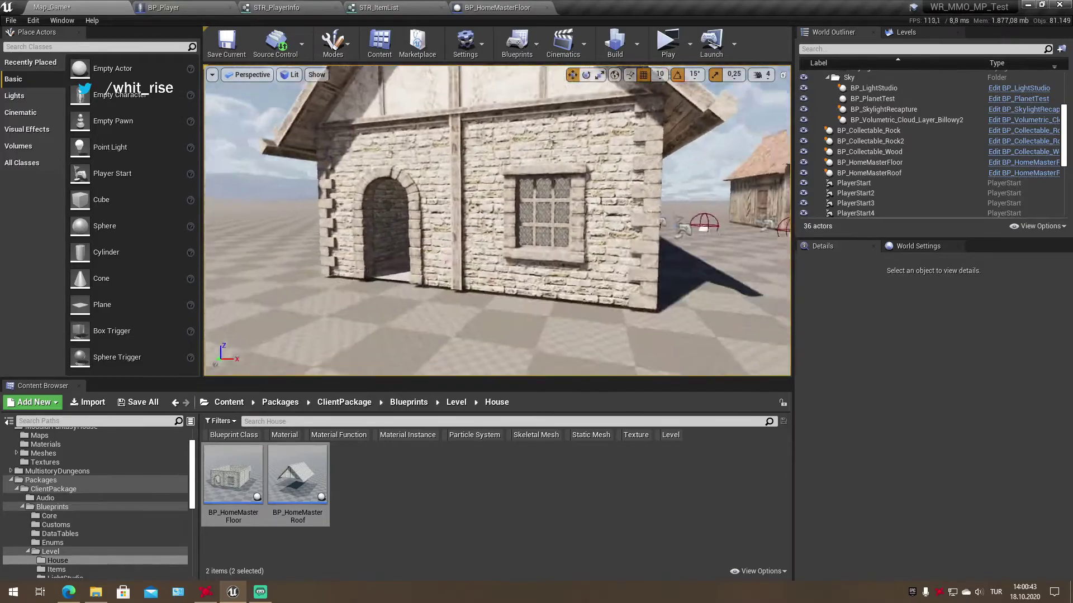
Delete the three collectable actors from the level
scroll(497, 221, "down", 5)
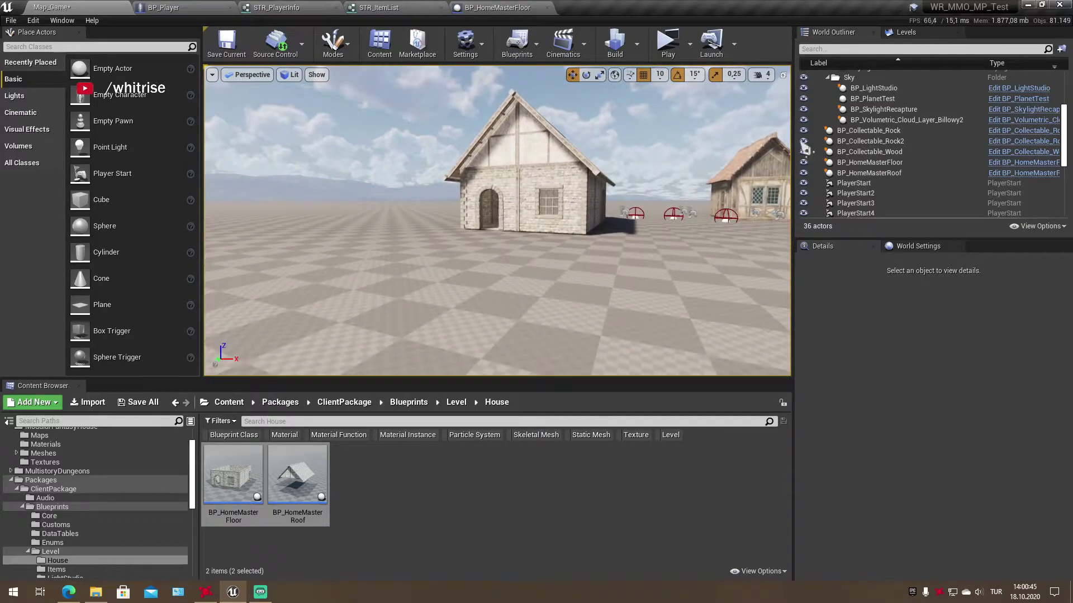
scroll(892, 184, "down", 2)
scroll(894, 187, "down", 1)
scroll(896, 190, "down", 2)
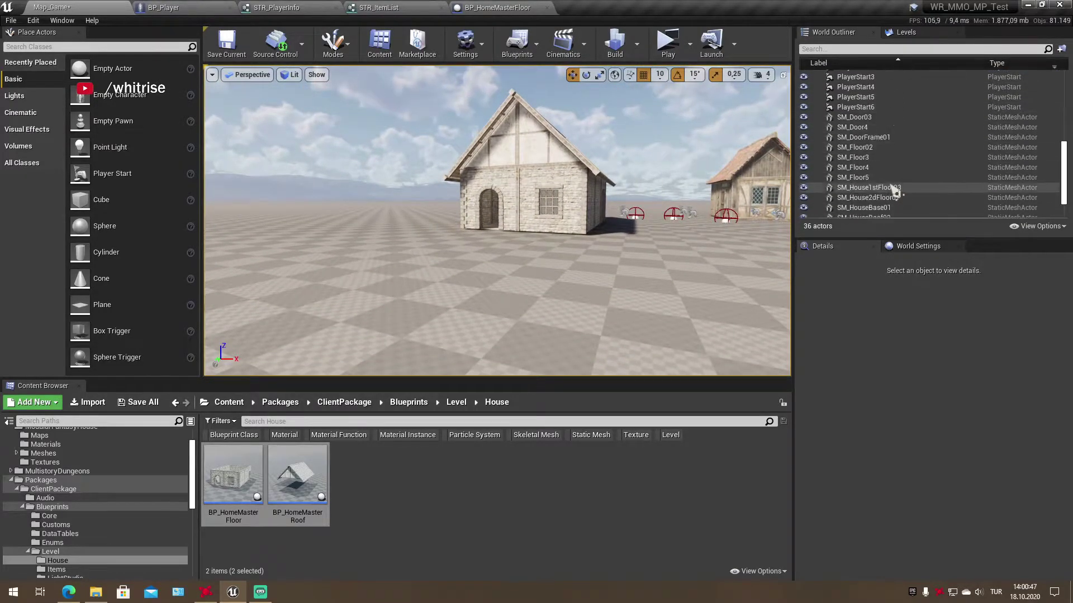
scroll(893, 189, "up", 2)
scroll(894, 185, "up", 2)
scroll(895, 180, "up", 2)
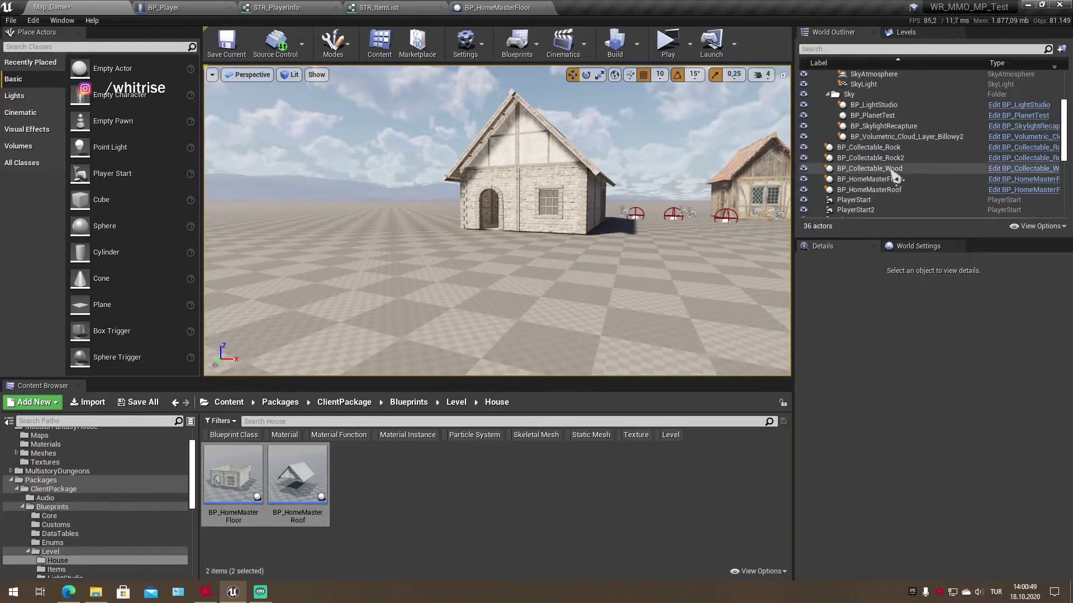
left_click(892, 169)
left_click(887, 148, "shift")
key("Delete")
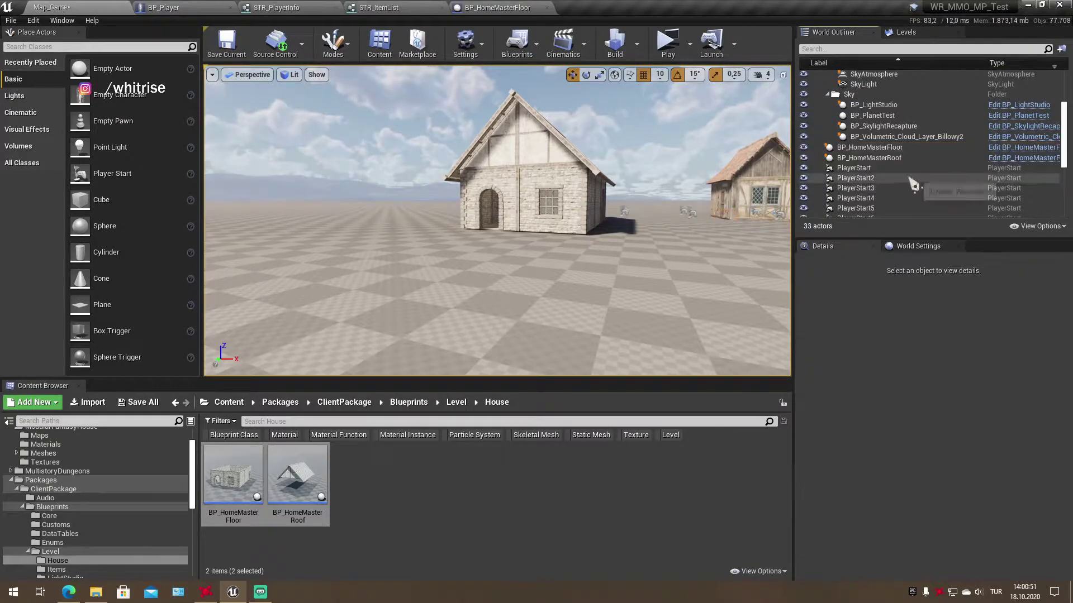
Group PlayerStart through PlayerStart6 into a new StartPoints folder
left_click(894, 169)
scroll(891, 178, "down", 2)
left_click(886, 182, "shift")
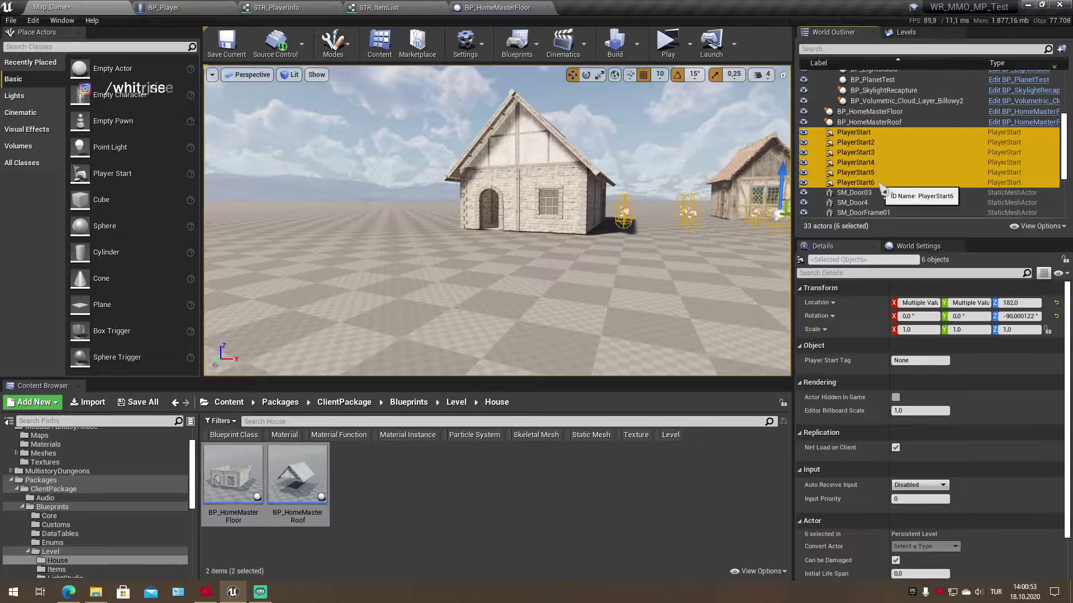
left_click(1061, 48)
type("Start")
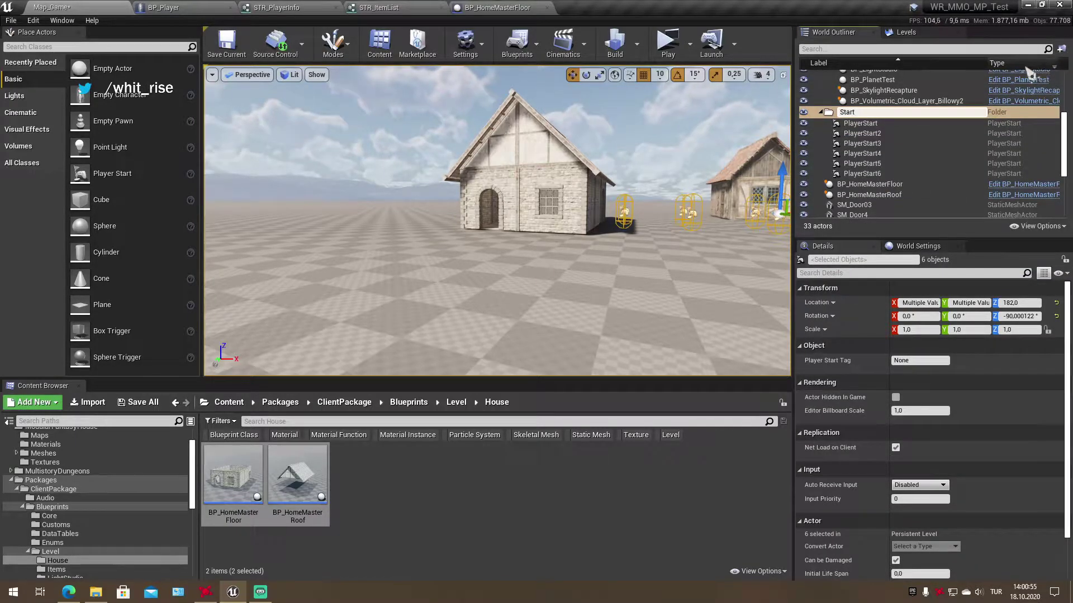
type("Points")
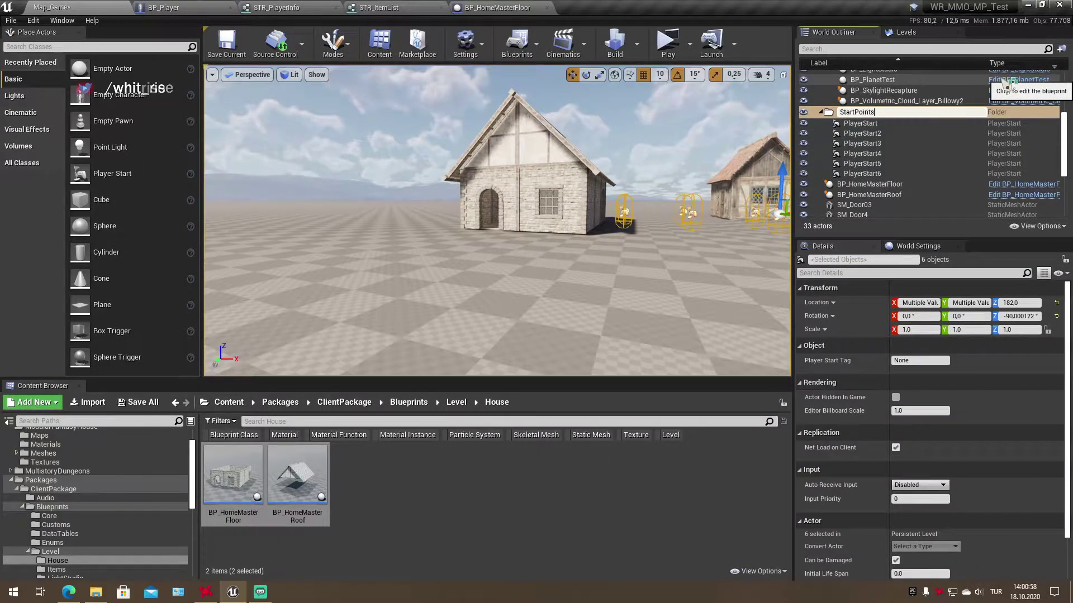
key("Return")
Collapse the Landscape, Lights and Sky folders and move StartPoints into ACore
scroll(847, 155, "up", 2)
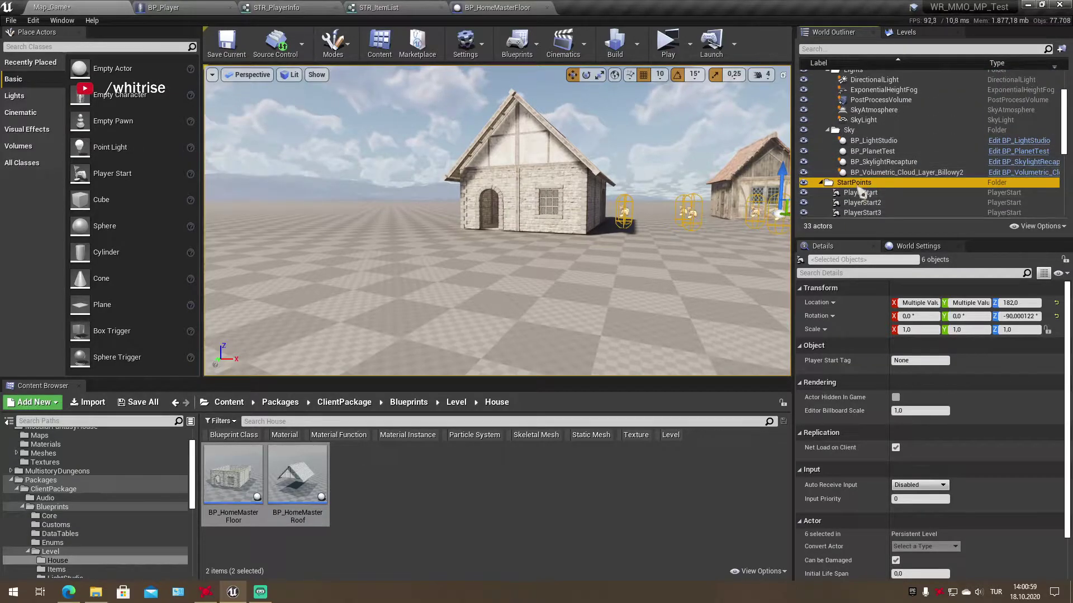
scroll(847, 155, "up", 1)
scroll(847, 153, "up", 2)
left_click(827, 94)
left_click(827, 104)
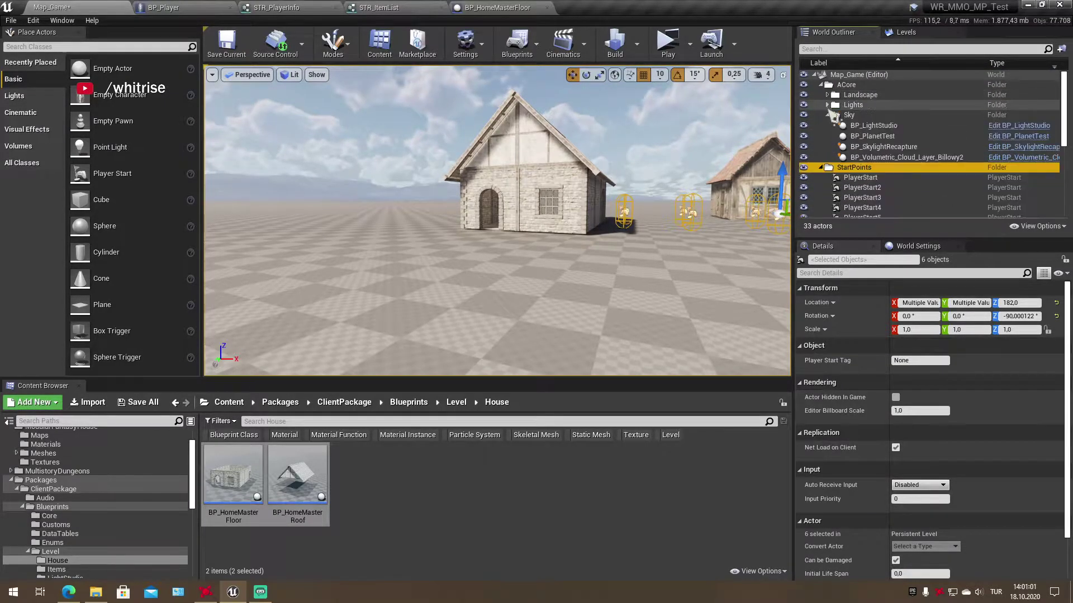
left_click(826, 115)
left_click_drag(831, 125, 849, 85)
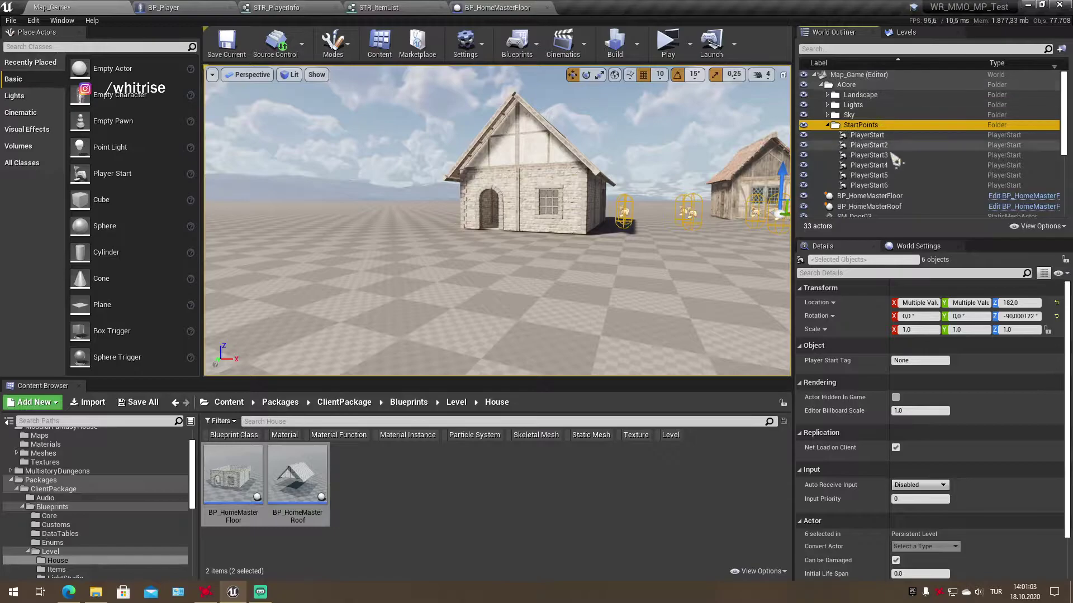
left_click(827, 125)
Select the DirectionalLight under the Lights folder
left_click(865, 135)
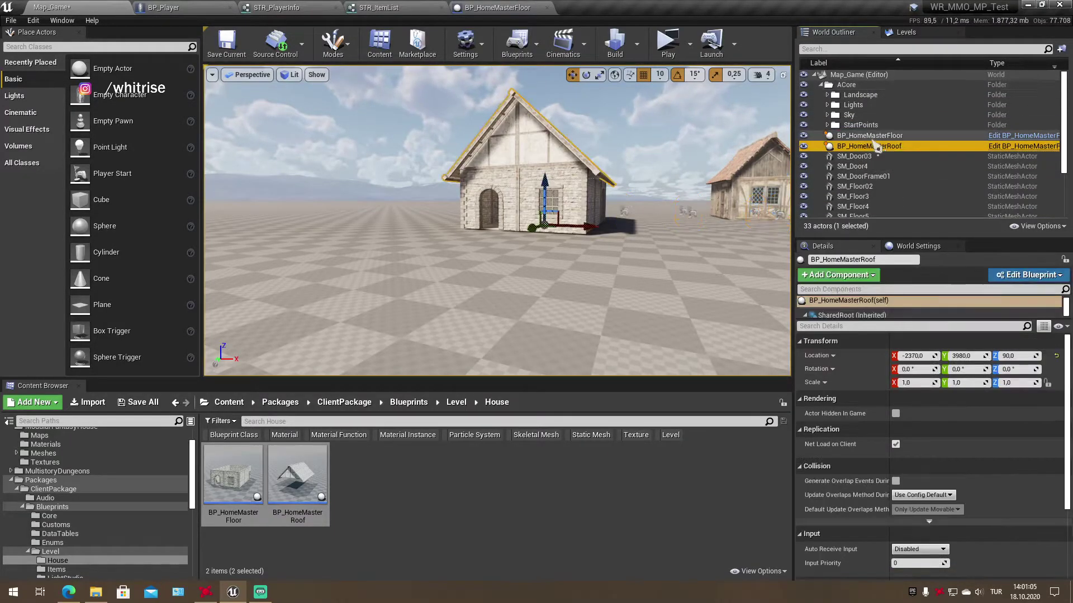
left_click(865, 146, "shift")
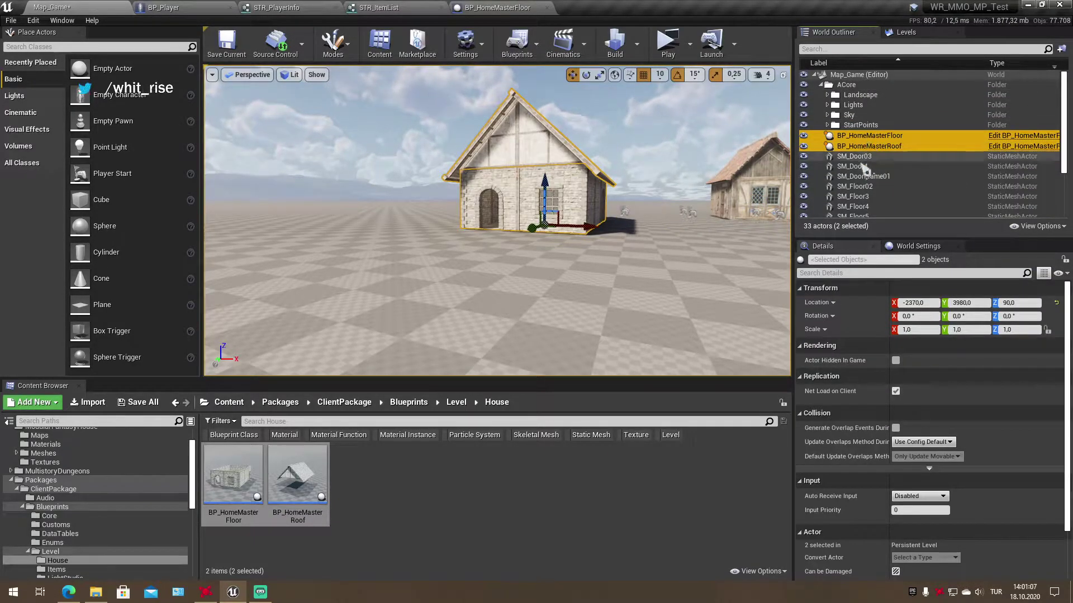
key("Escape")
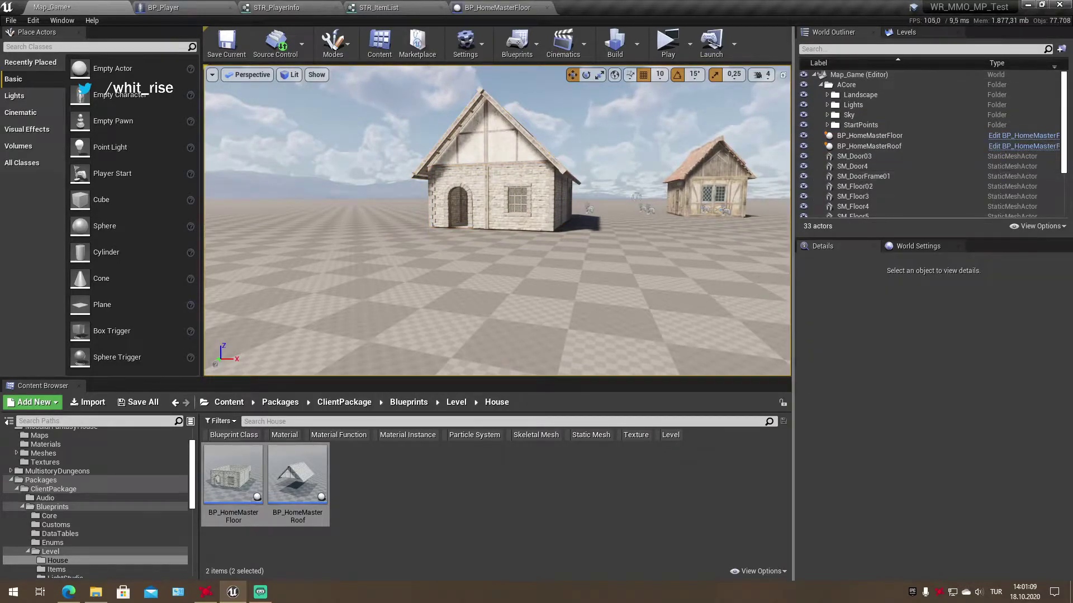
key("Up")
left_click(827, 105)
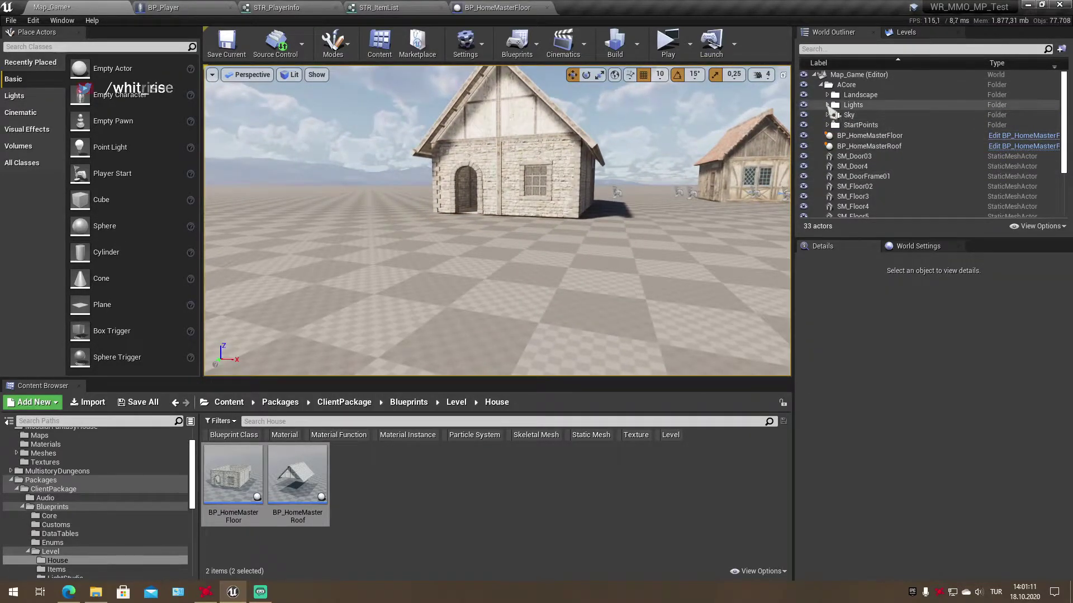
left_click(874, 115)
scroll(851, 459, "down", 3)
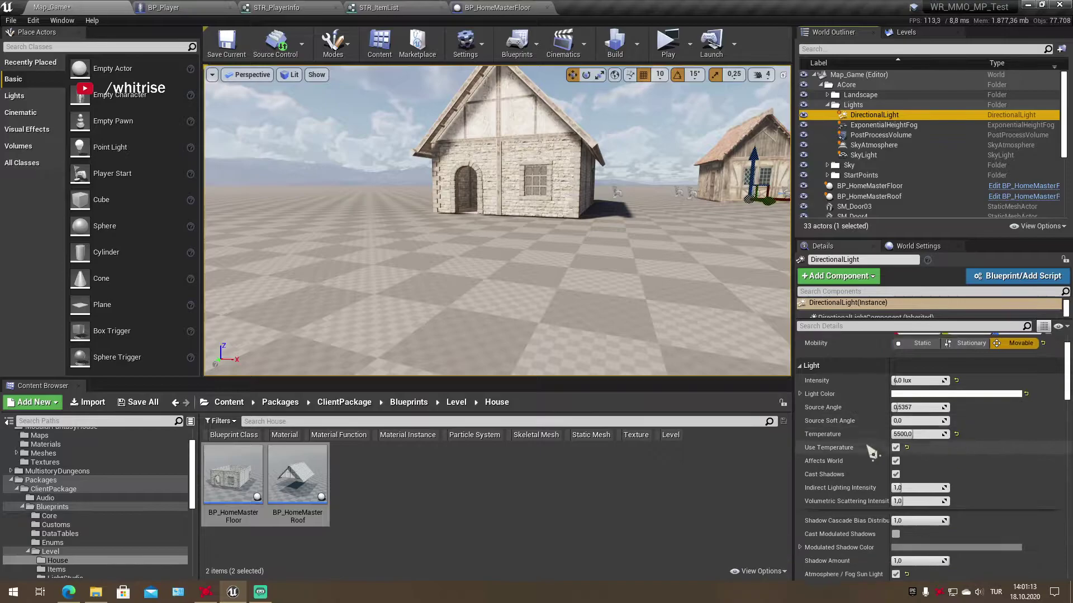
right_click_drag(497, 223, 498, 224)
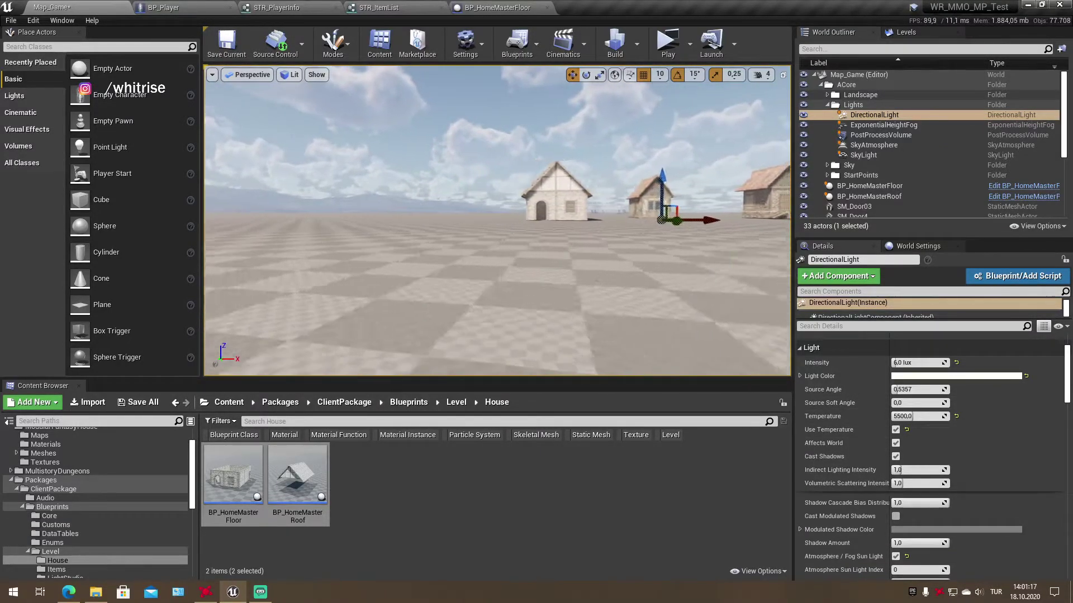
Reset Shadow Slope Bias to its default and set Shadow Bias to 0,4
scroll(885, 436, "down", 3)
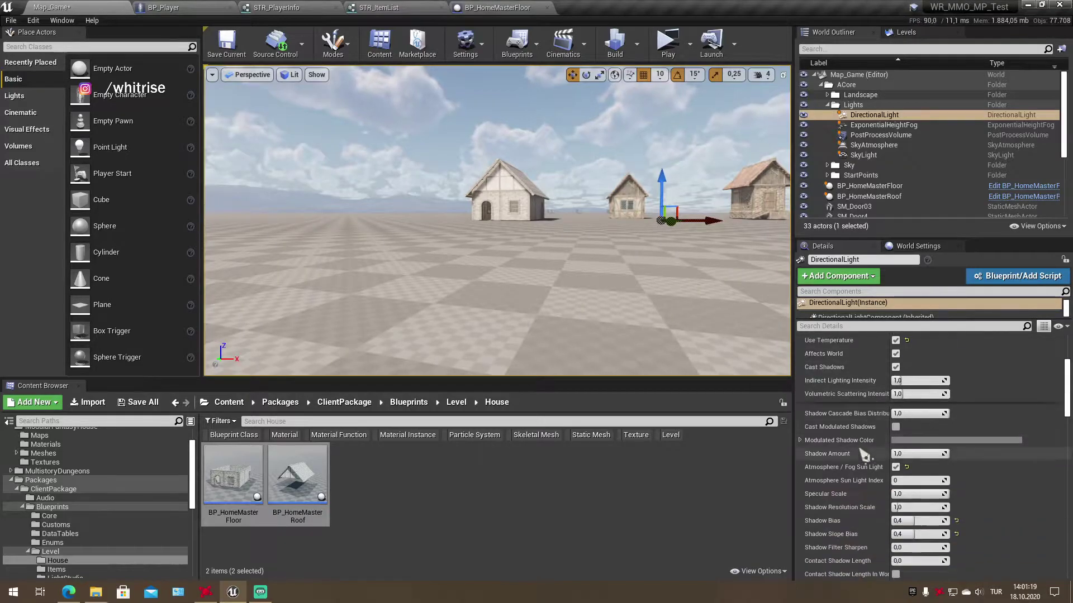
scroll(921, 444, "down", 2)
scroll(959, 453, "down", 2)
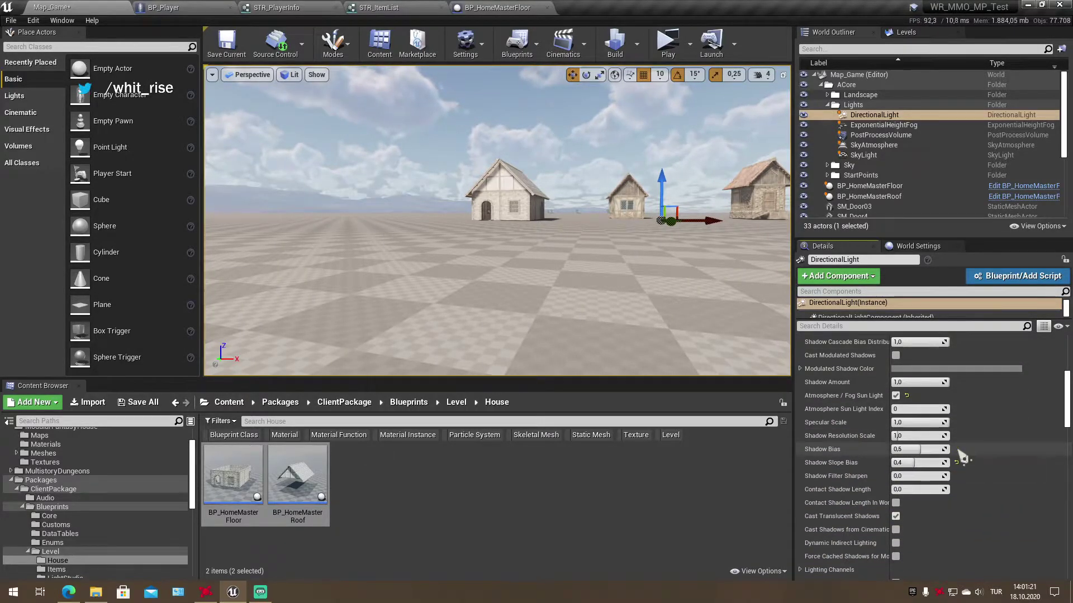
left_click(957, 463)
left_click_drag(919, 449, 950, 449)
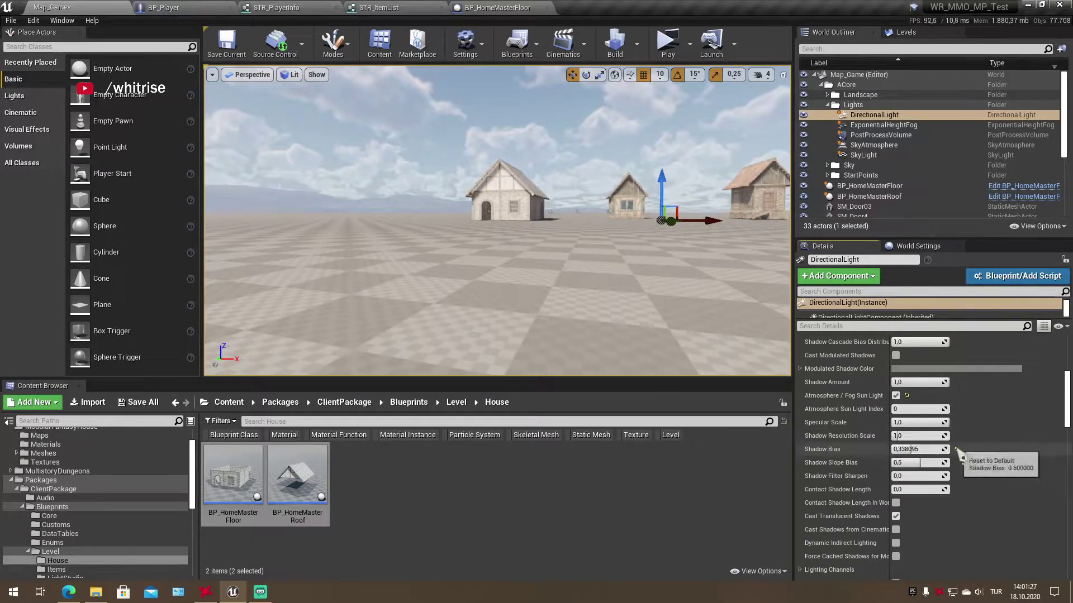
key("BackSpace")
type("4")
key("Return")
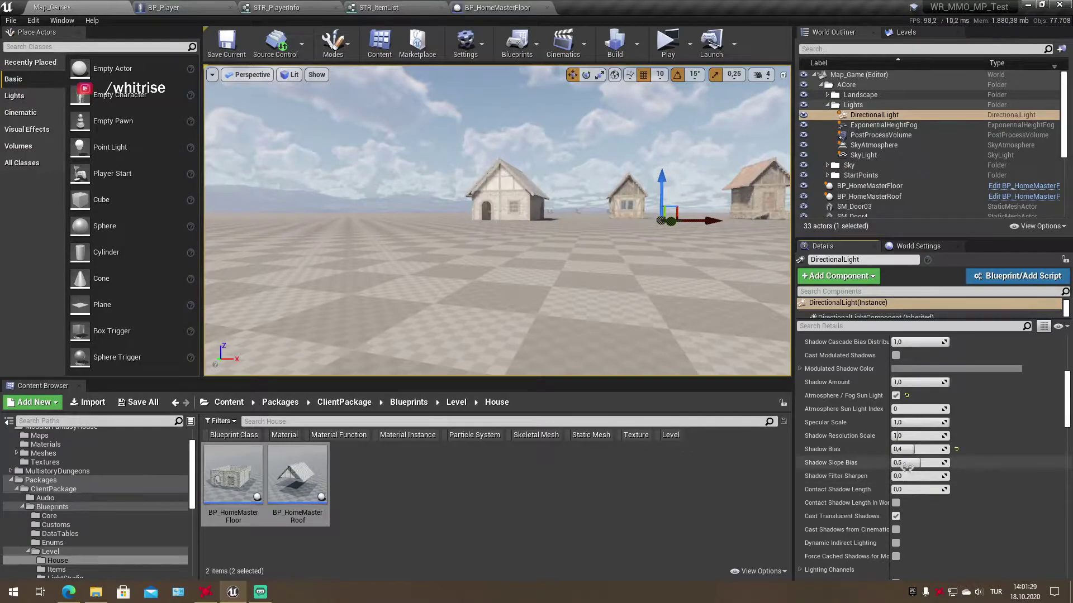
Raise Dynamic Shadow Distance MovableLight to 20000 and view the house front close up
scroll(841, 473, "down", 5)
scroll(844, 472, "down", 5)
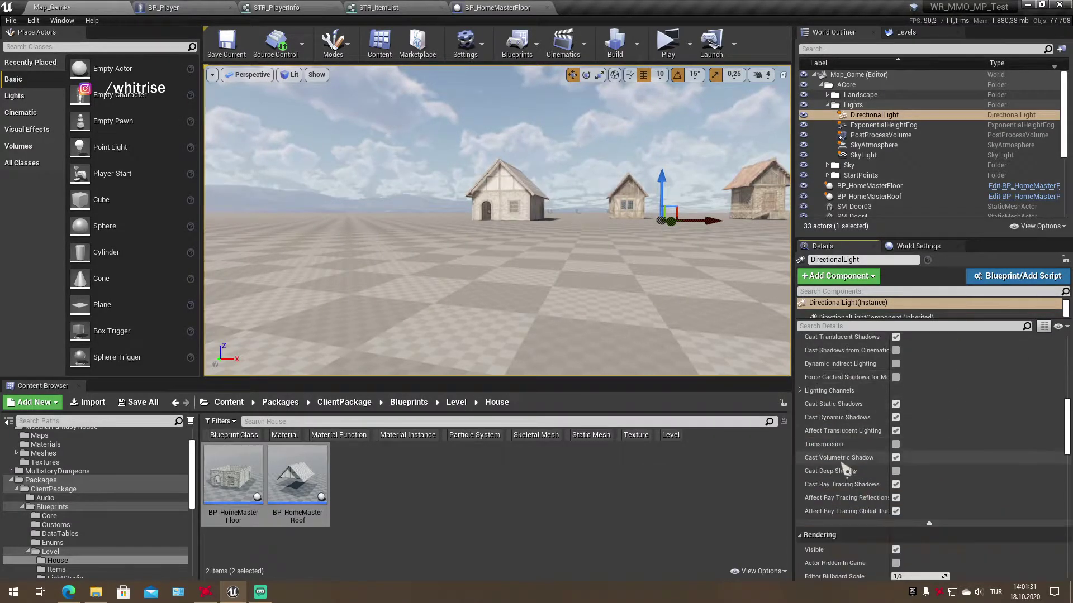
scroll(845, 469, "down", 5)
scroll(846, 472, "down", 5)
scroll(860, 458, "down", 5)
scroll(882, 441, "down", 5)
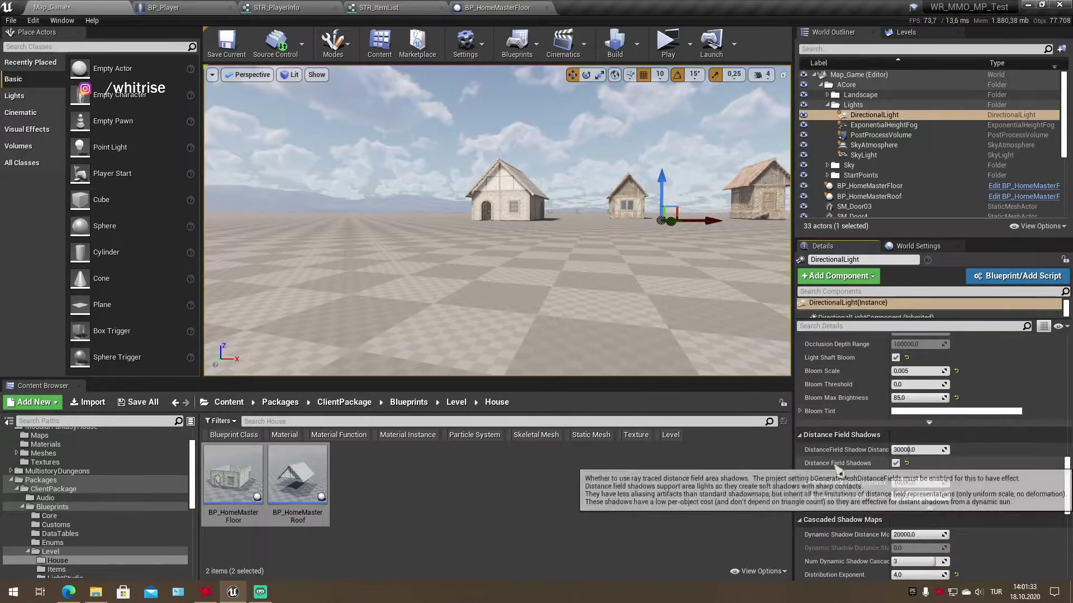
scroll(898, 423, "down", 3)
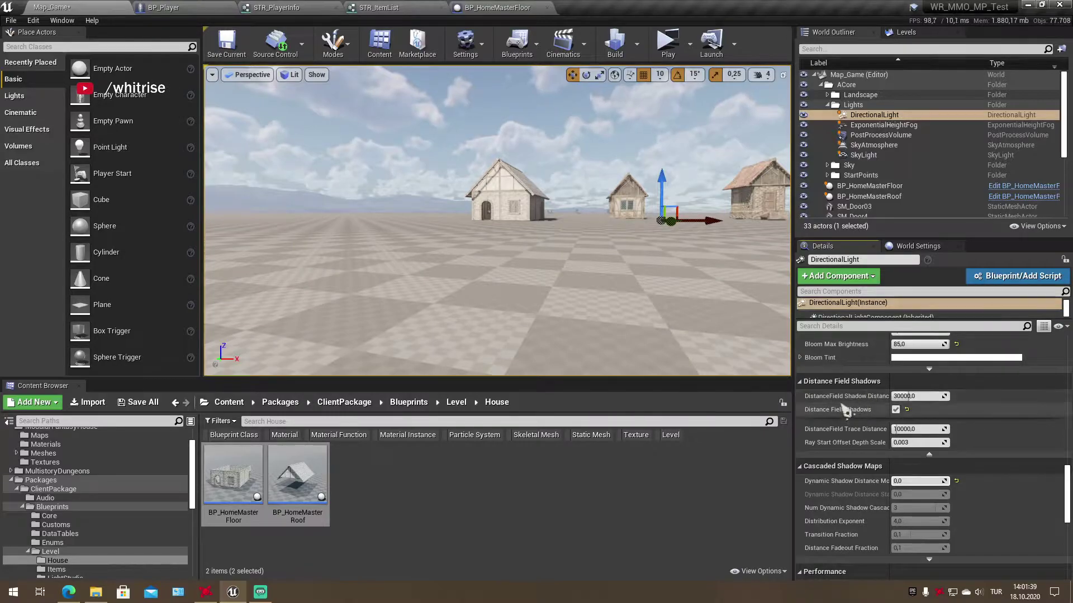
mouse_move(859, 416)
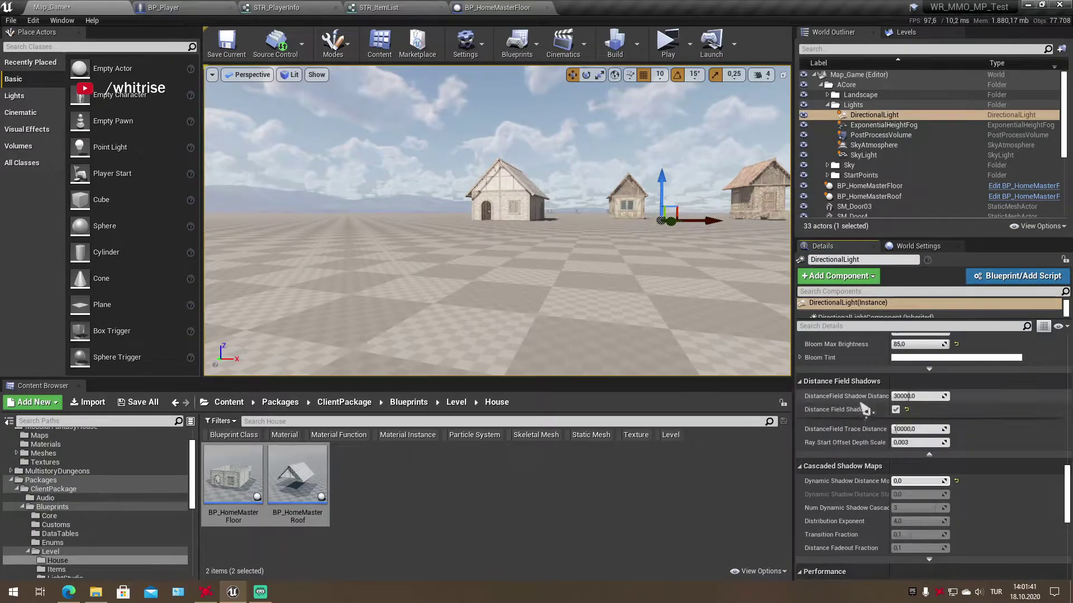
left_click_drag(907, 478, 939, 479)
type("20000")
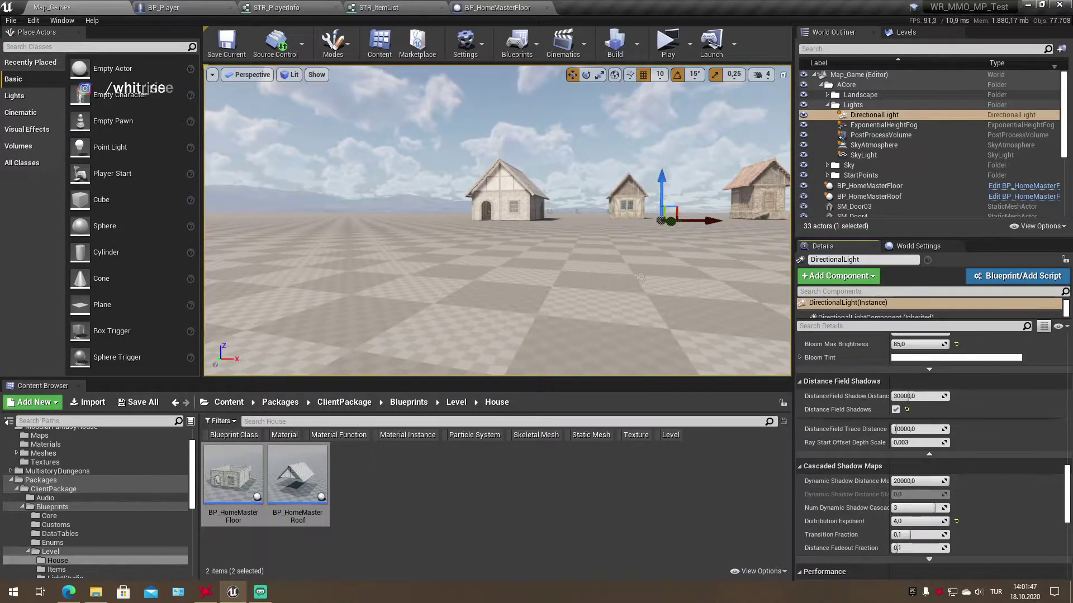
left_click_drag(641, 277, 642, 223)
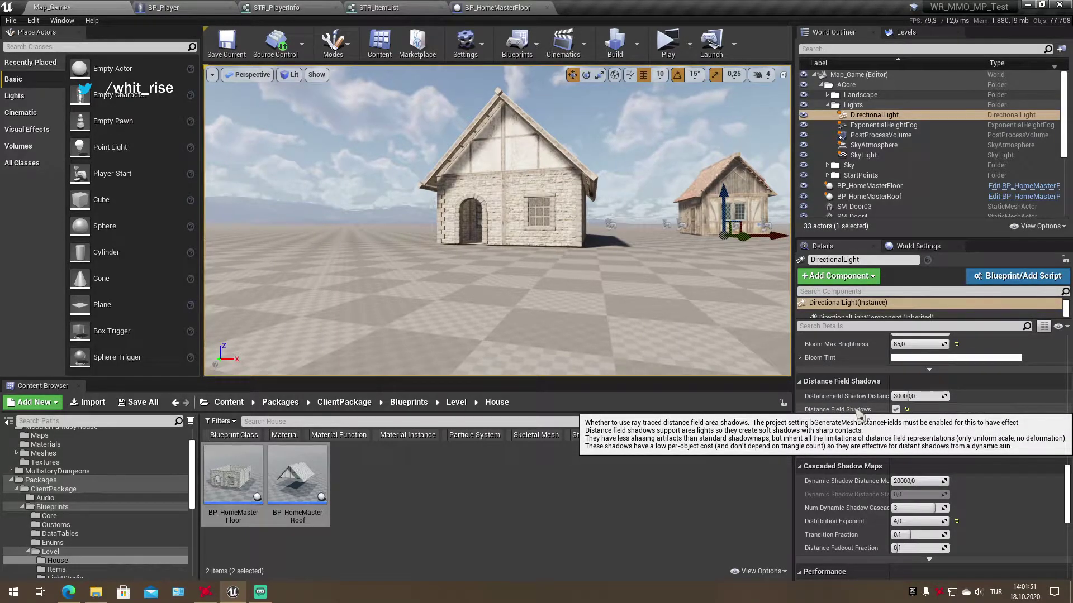
left_click_drag(559, 279, 559, 223)
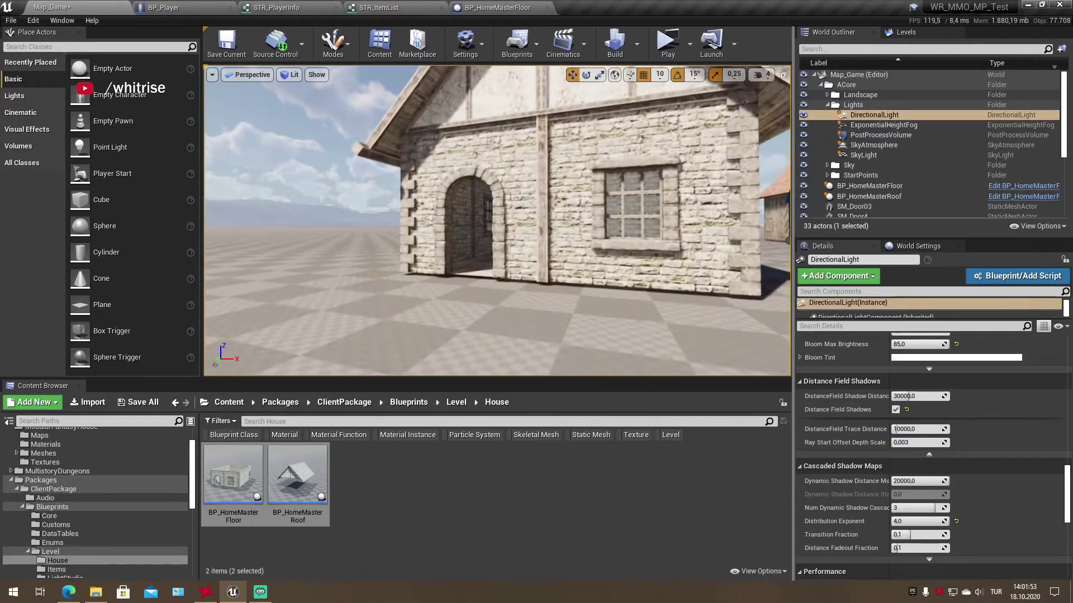
key("ctrl+z")
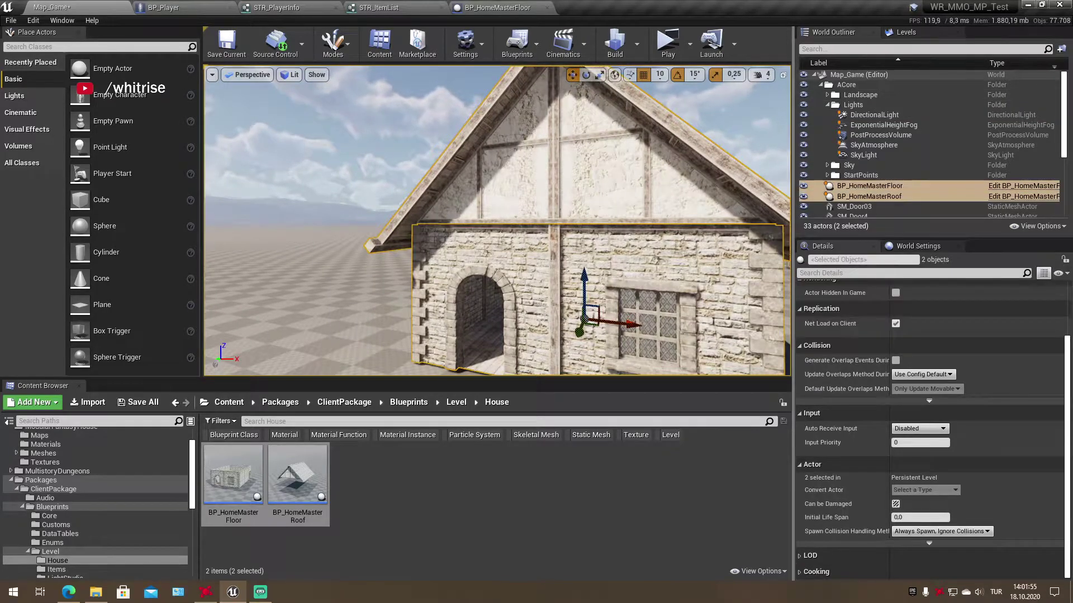
key("Delete")
left_click_drag(538, 254, 550, 262)
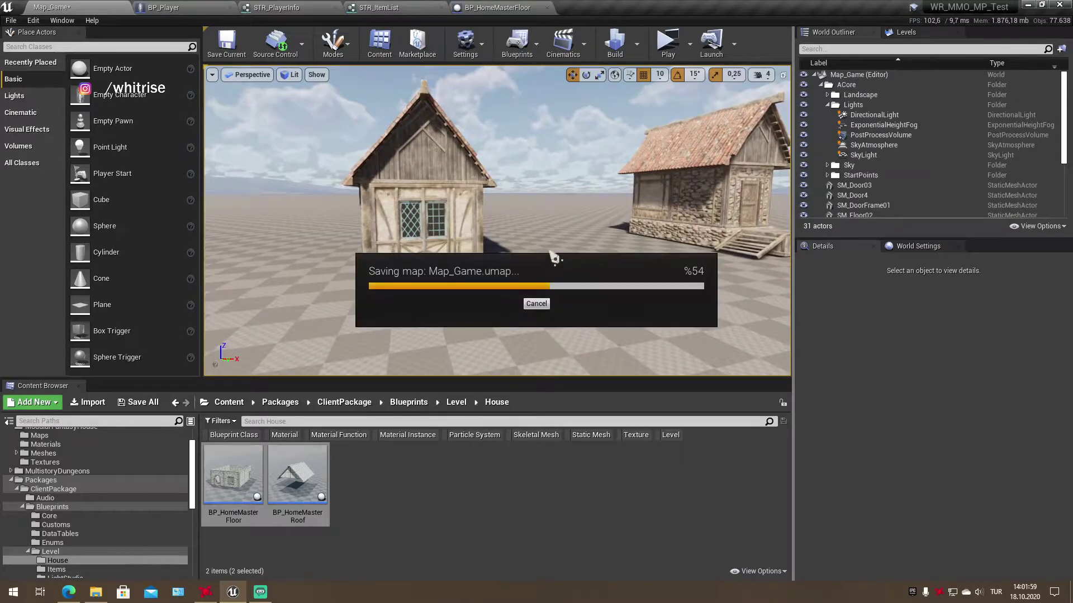
left_click(425, 229)
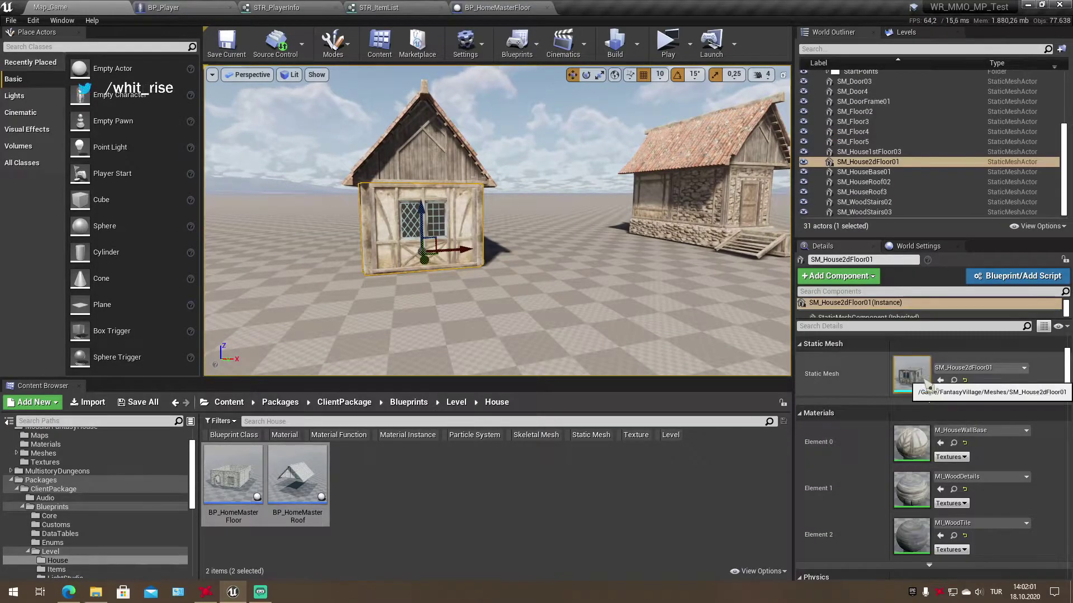
left_click(954, 380)
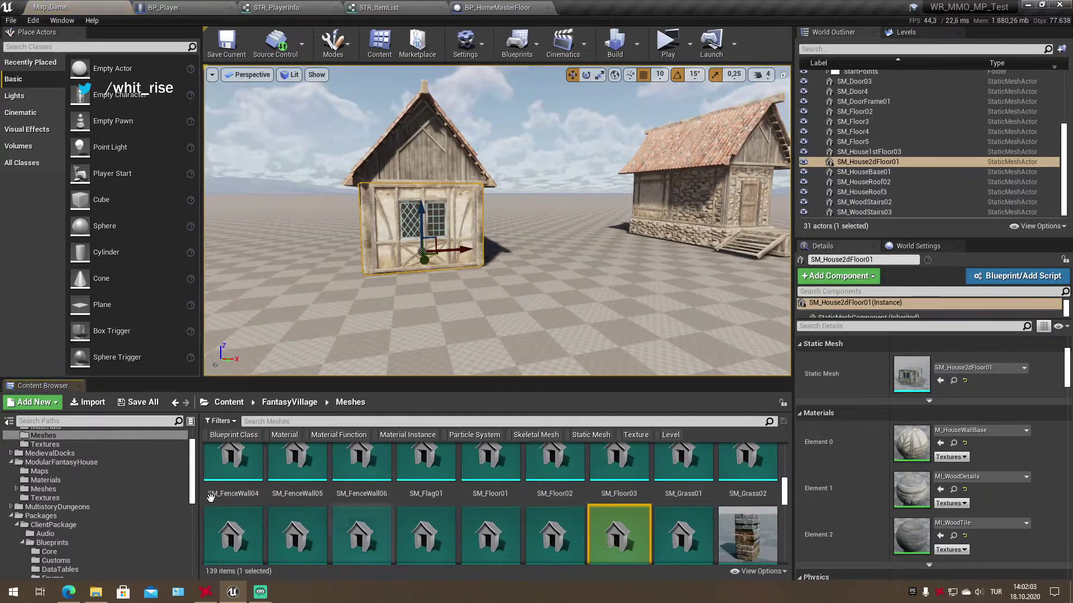
scroll(59, 458, "up", 2)
left_click(60, 446)
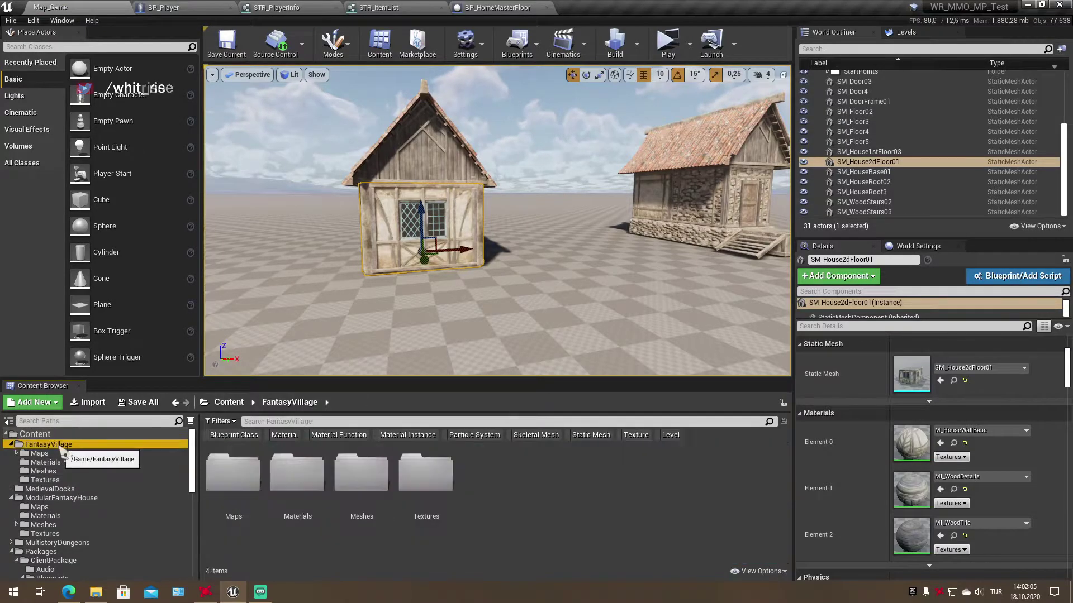
left_click(66, 470)
scroll(484, 450, "down", 3)
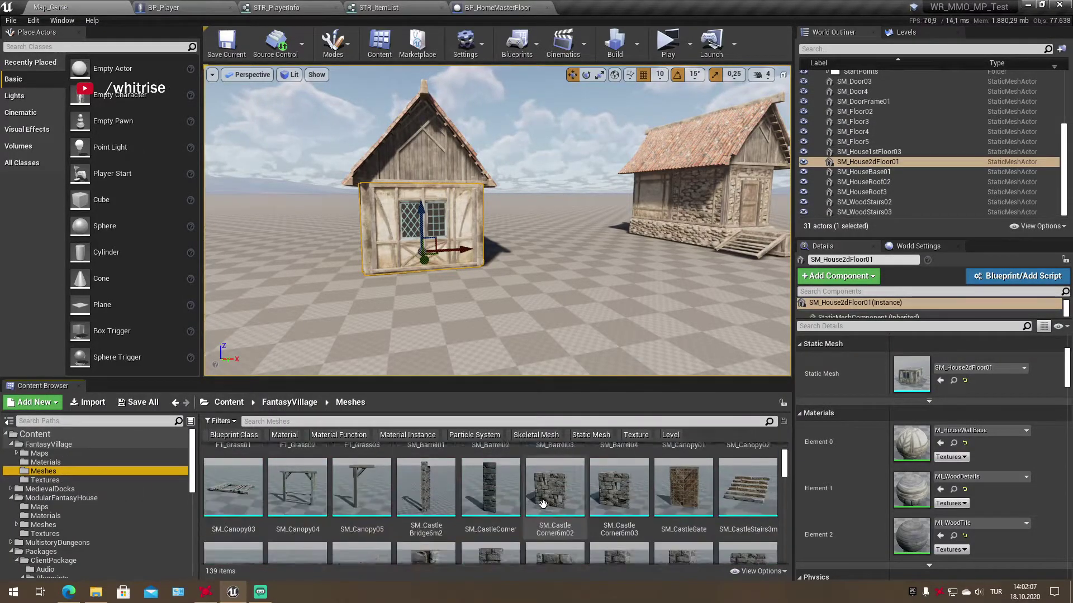
scroll(484, 450, "down", 2)
left_click_drag(491, 313, 491, 279)
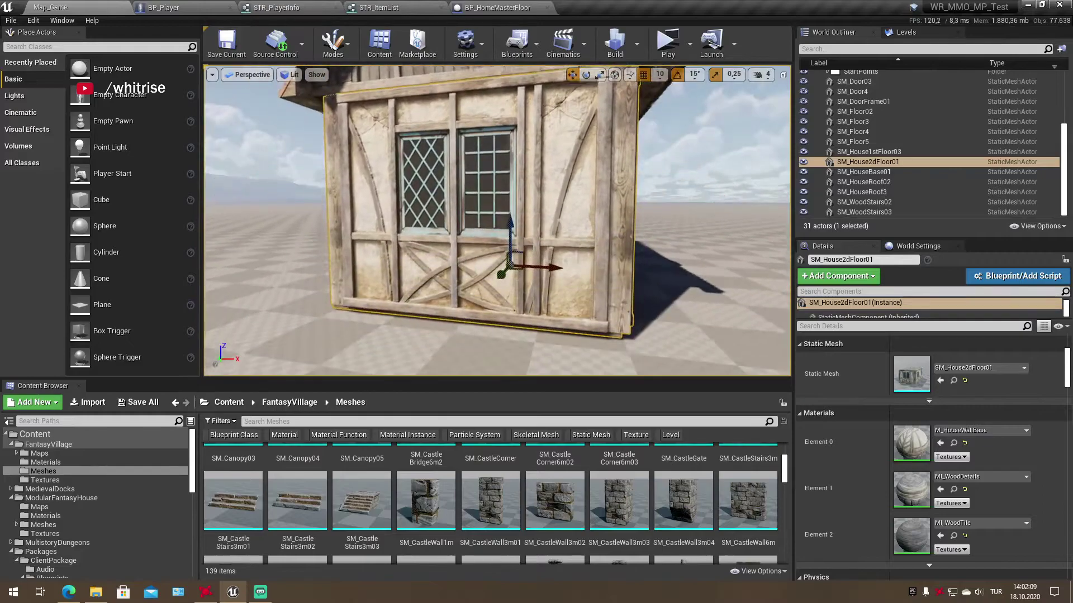
right_click_drag(497, 224, 425, 223)
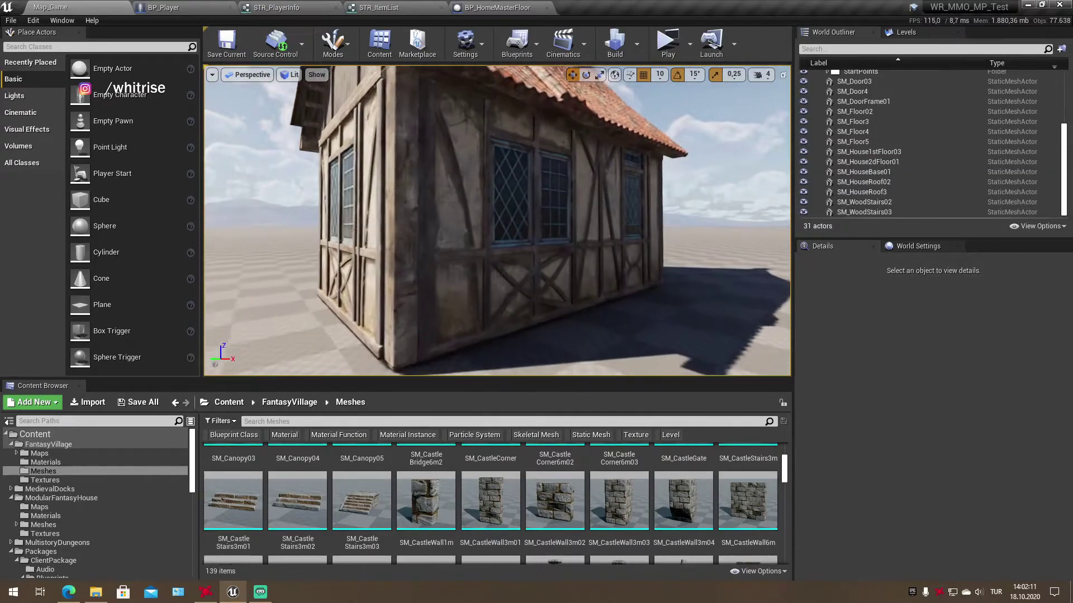
mouse_move(592, 194)
right_mouse_down()
mouse_move(503, 196)
mouse_move(642, 220)
right_mouse_up()
Select the stone house's door, trial-rotate it open, then undo and return to move mode
left_click(517, 156)
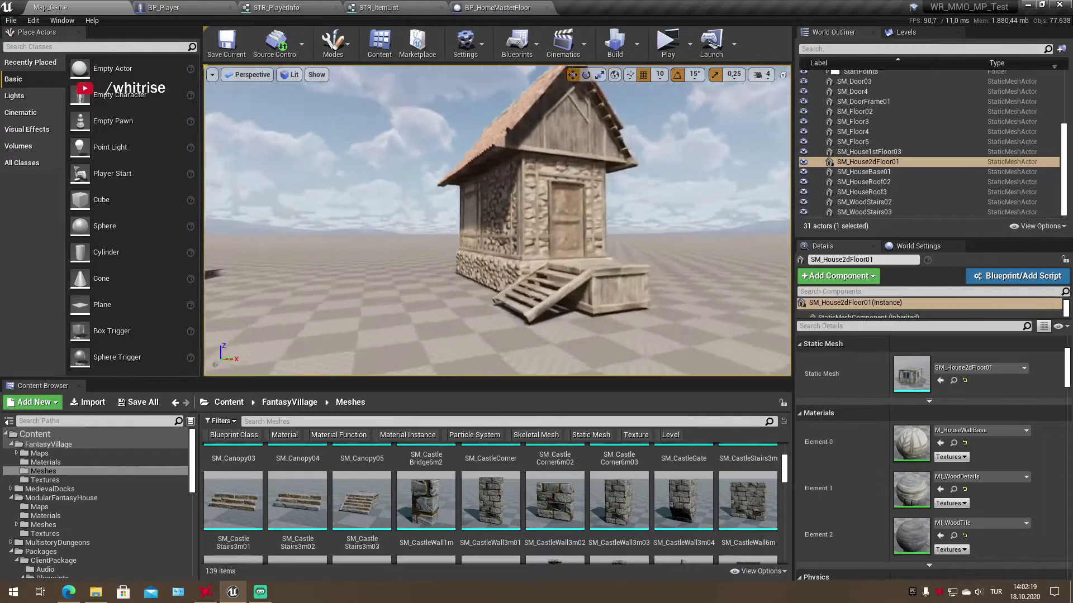
left_click(472, 174)
scroll(466, 172, "up", 5)
left_click(480, 224)
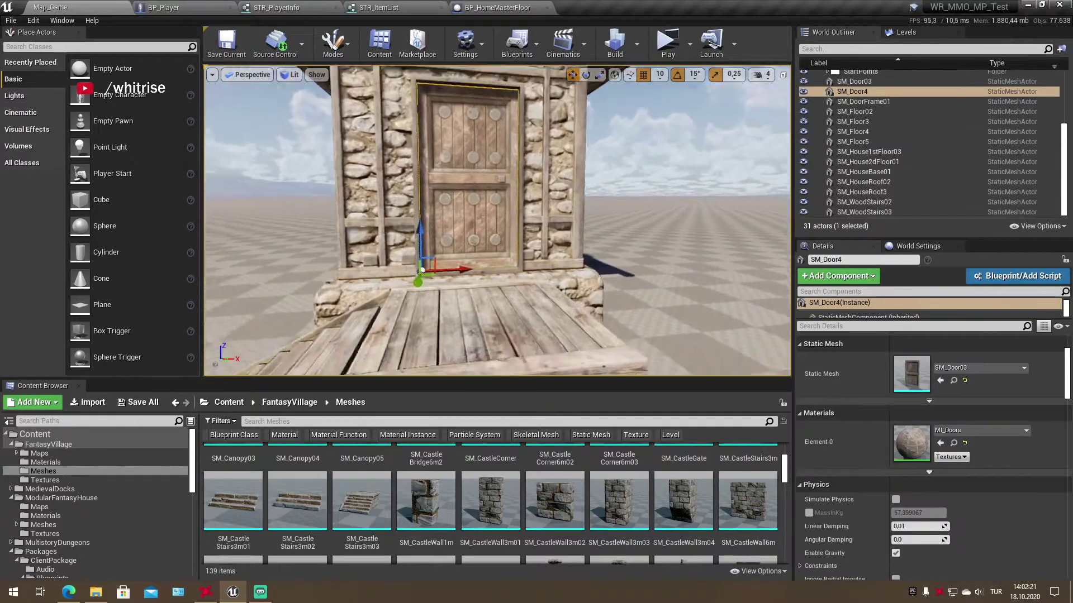
key("e")
right_click_drag(480, 223, 424, 326)
left_click_drag(437, 314, 369, 312)
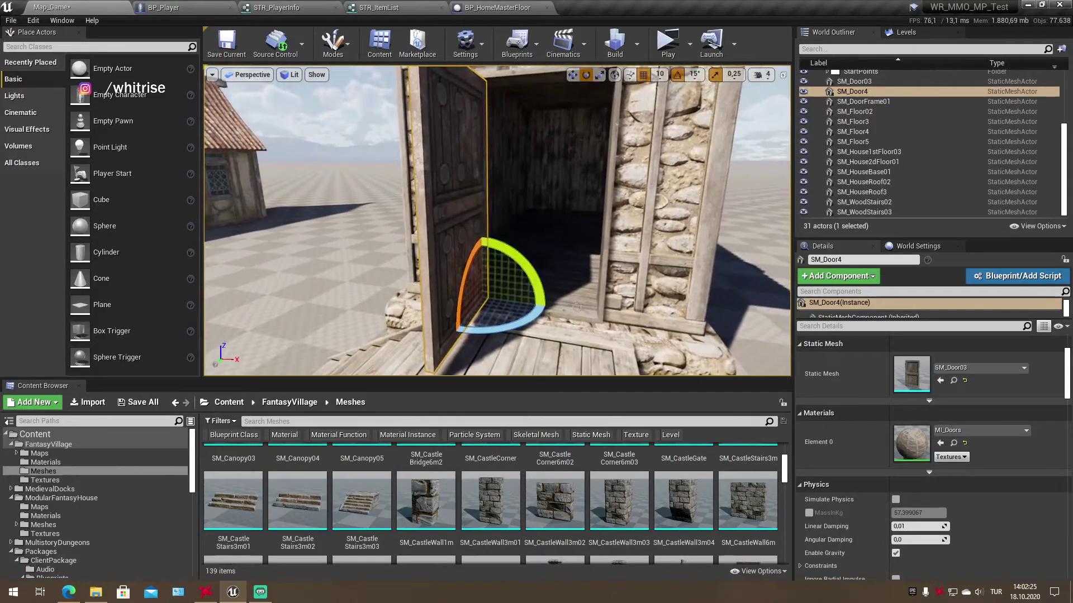
key("ctrl+z")
key("w")
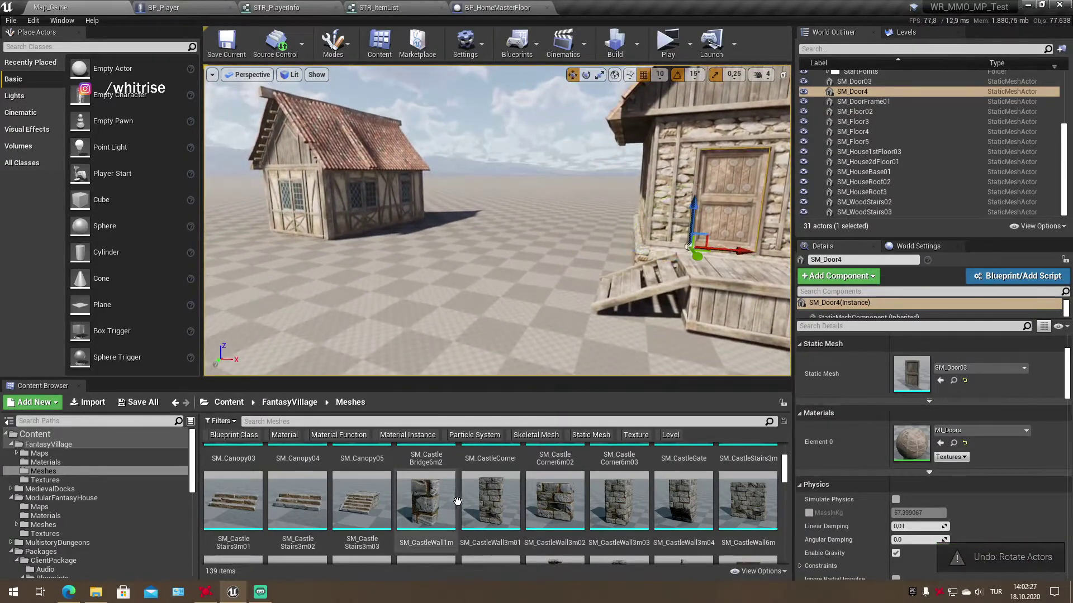
Place trial SM_HouseWall3m02 and SM_HouseWall3m04 wall pieces in the level, then undo them
scroll(492, 503, "down", 5)
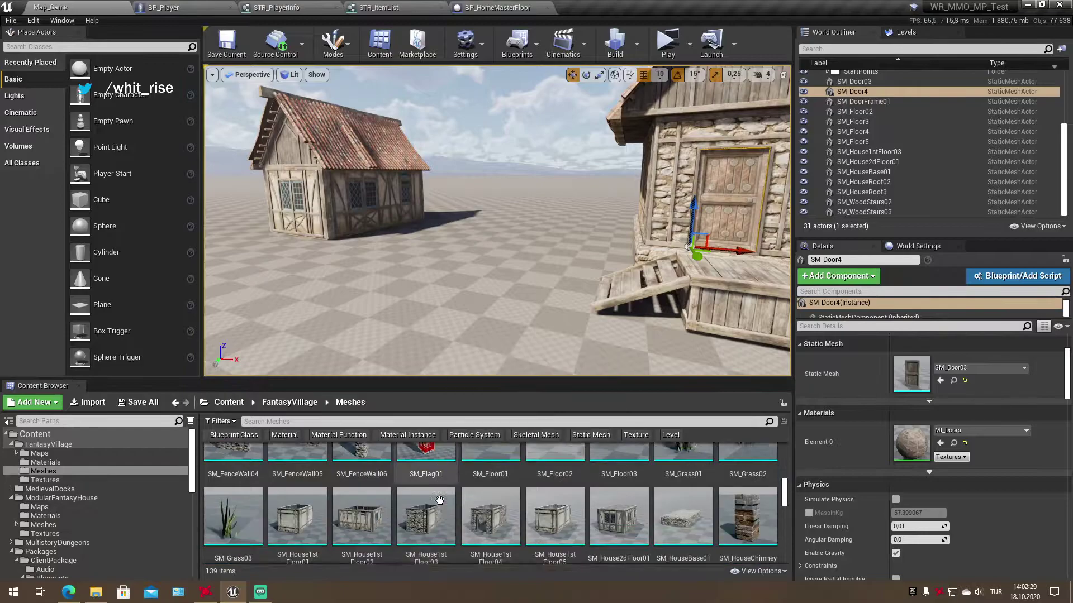
scroll(425, 502, "down", 2)
scroll(426, 502, "down", 2)
scroll(425, 502, "down", 2)
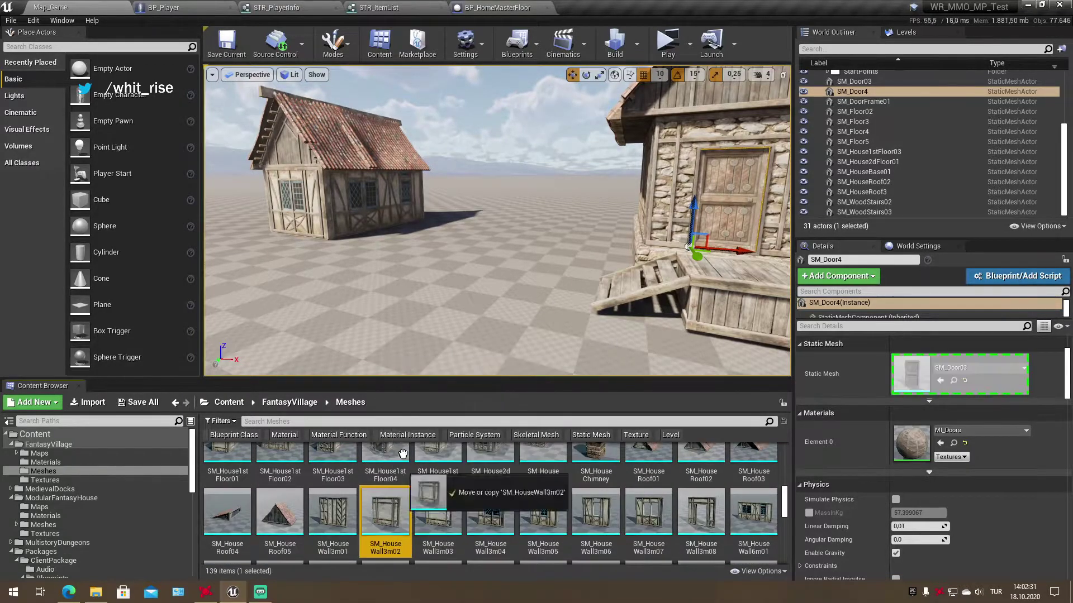
left_click_drag(385, 512, 402, 291)
left_click_drag(490, 511, 356, 293)
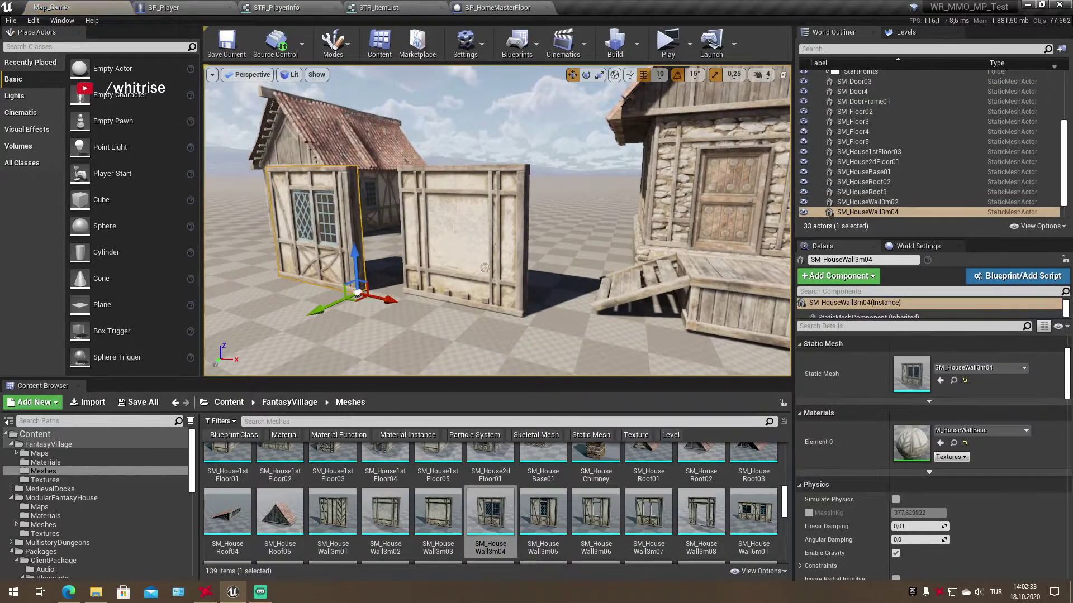
key("ctrl+z")
key("ctrl+z")
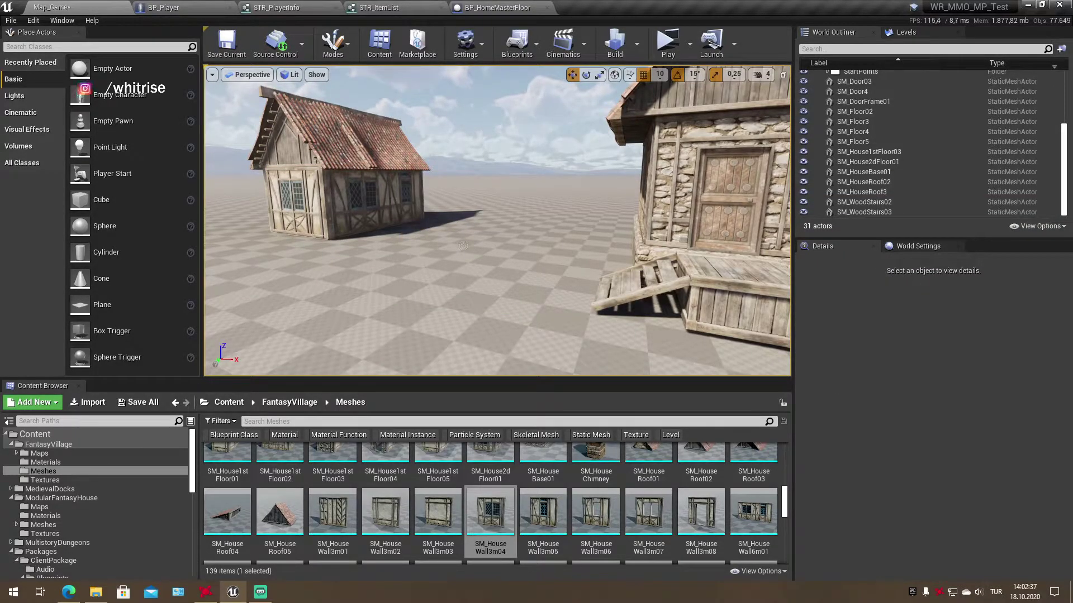
Place trial SM_HouseWall3m05 and SM_HouseWall3m06 walls, delete them, and save Map_Game
right_click_drag(462, 245, 369, 245)
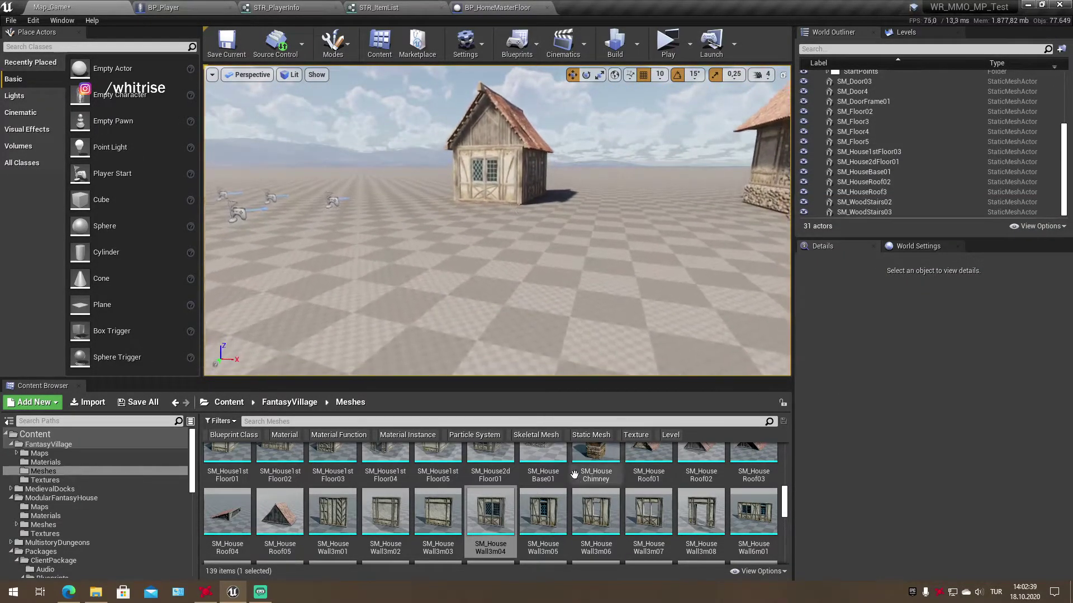
left_click_drag(543, 511, 472, 274)
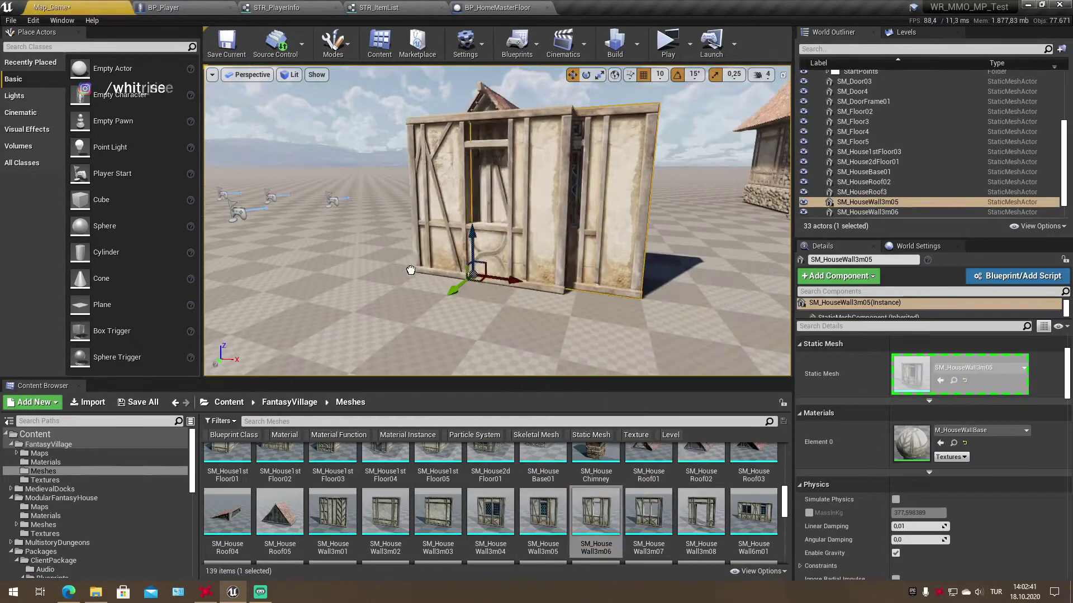
left_click_drag(616, 490, 346, 251)
key("Delete")
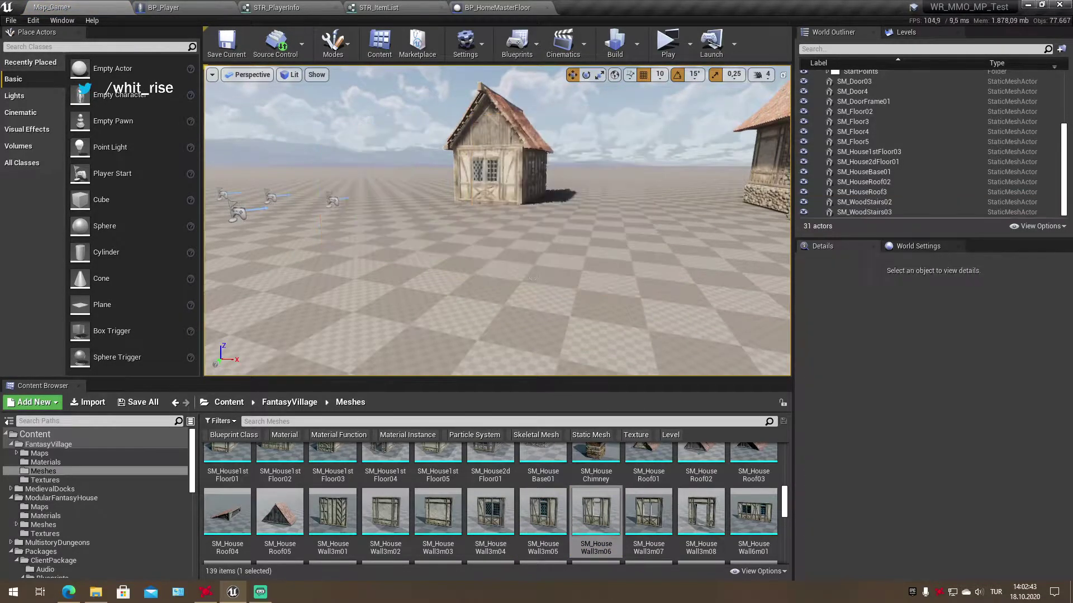
key("ctrl+s")
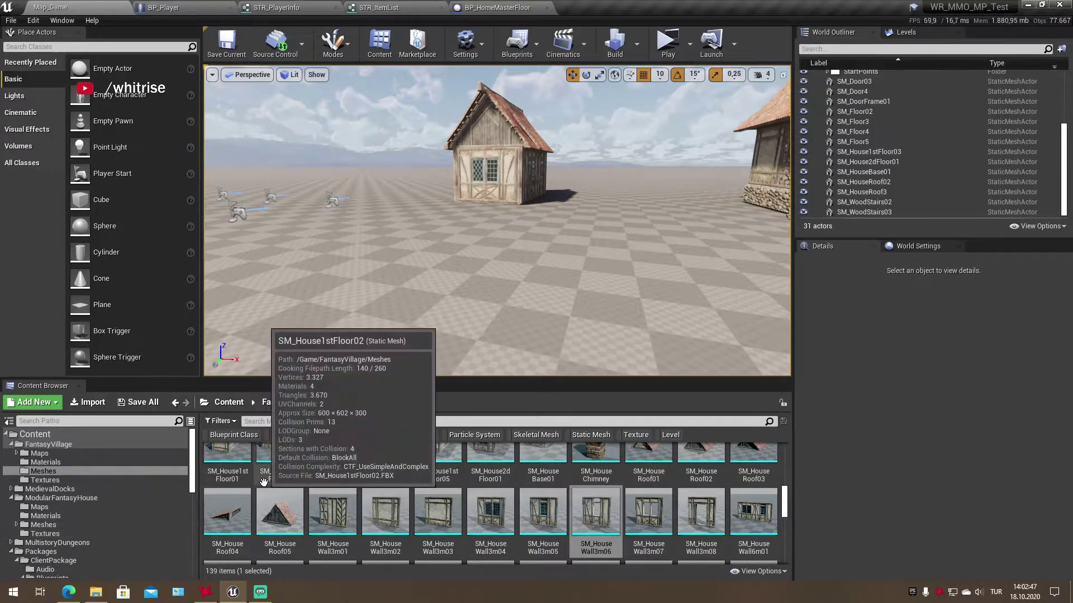
mouse_move(497, 235)
right_mouse_down()
mouse_move(536, 213)
mouse_move(480, 218)
mouse_move(564, 232)
right_mouse_up()
Save Map_Game again and browse the Content Browser to ServerPackage's Blueprints folder
key("ctrl+s")
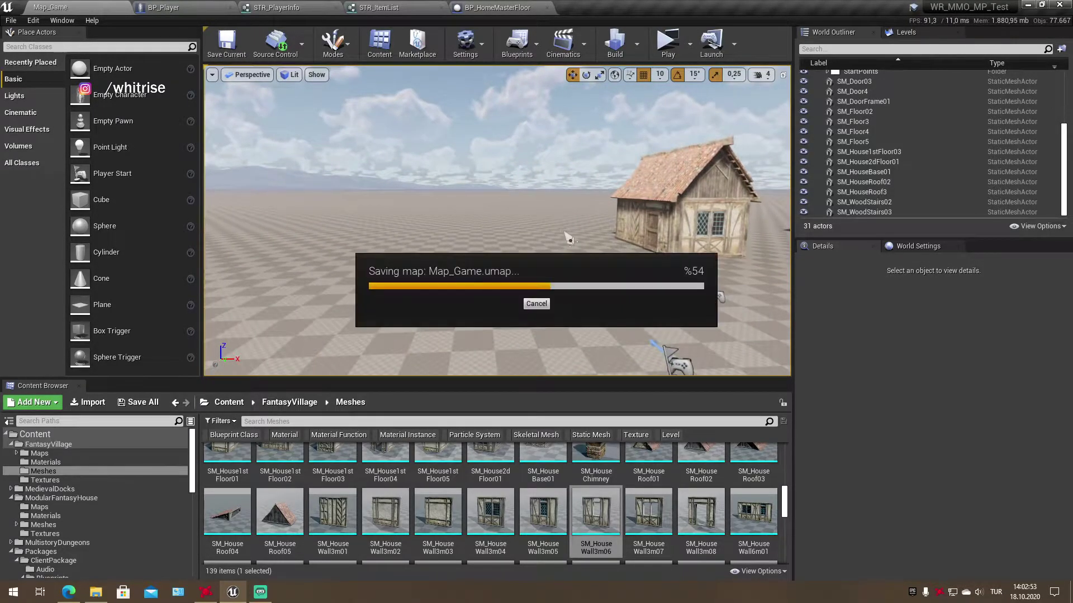
scroll(567, 504, "down", 1)
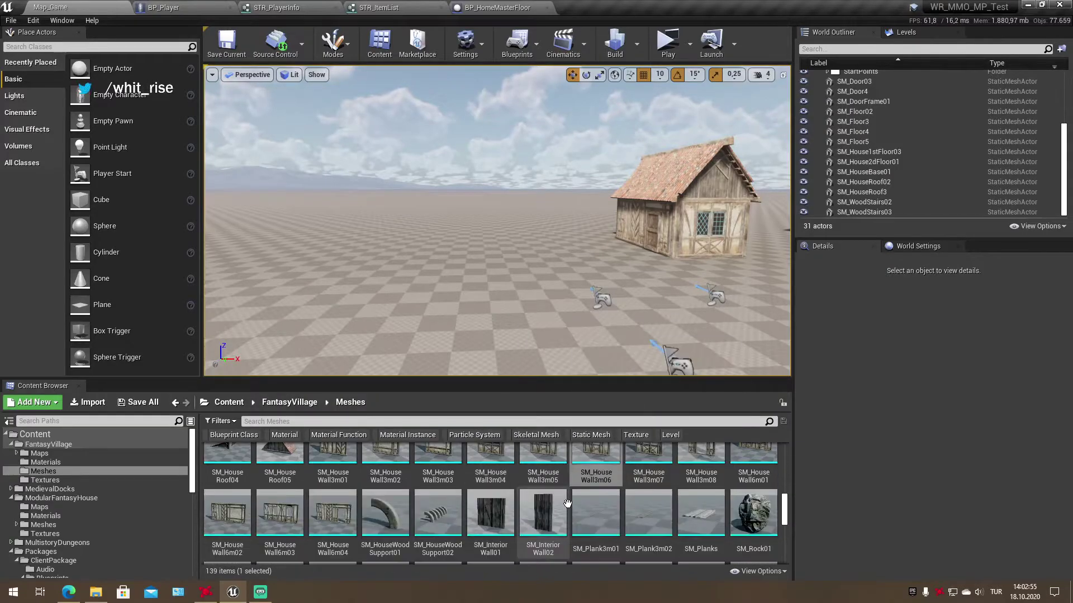
scroll(567, 504, "up", 1)
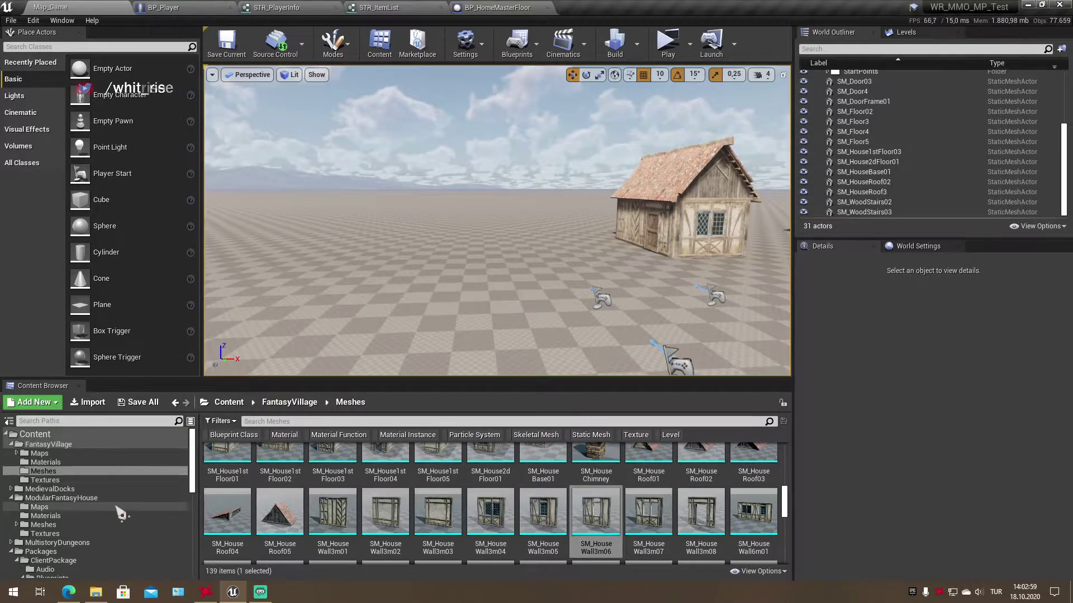
scroll(95, 522, "down", 2)
scroll(96, 522, "down", 3)
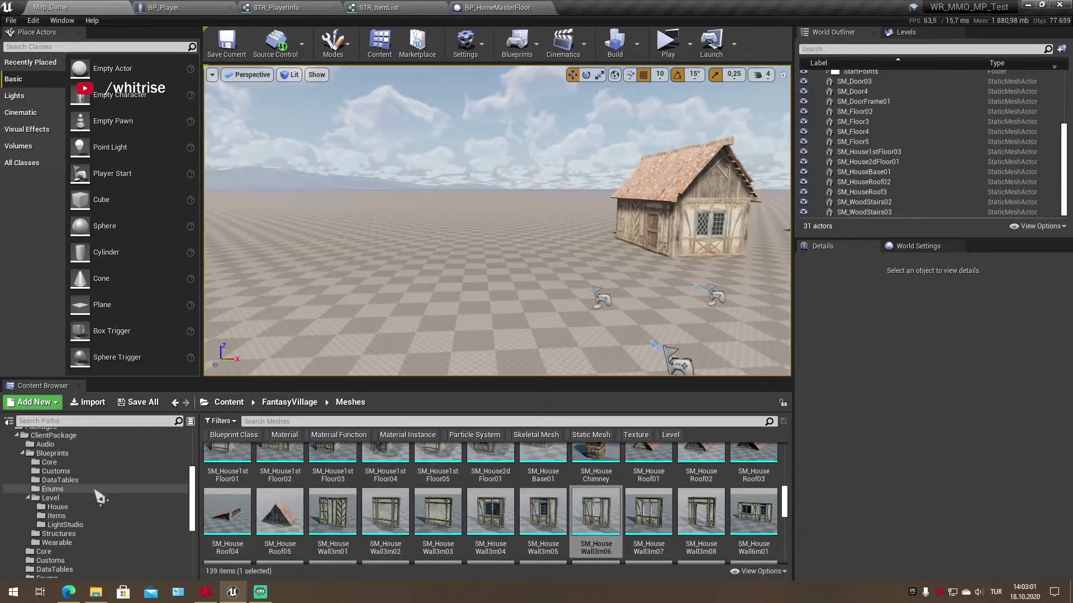
scroll(100, 496, "down", 3)
scroll(100, 496, "down", 3)
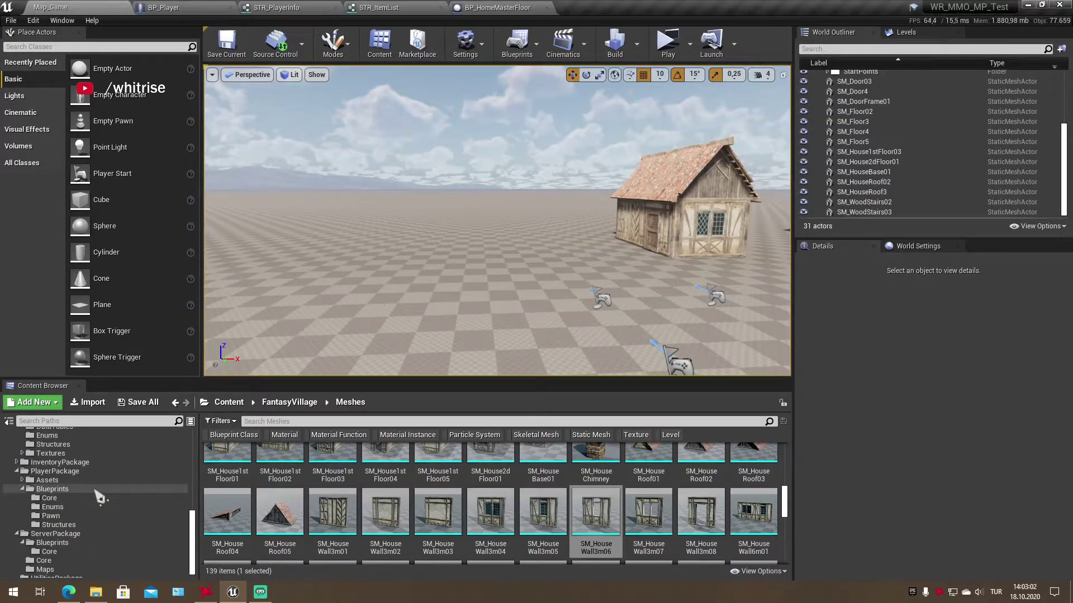
left_click(88, 552)
left_click(78, 544)
Create a new folder named Level inside Blueprints
right_click(333, 519)
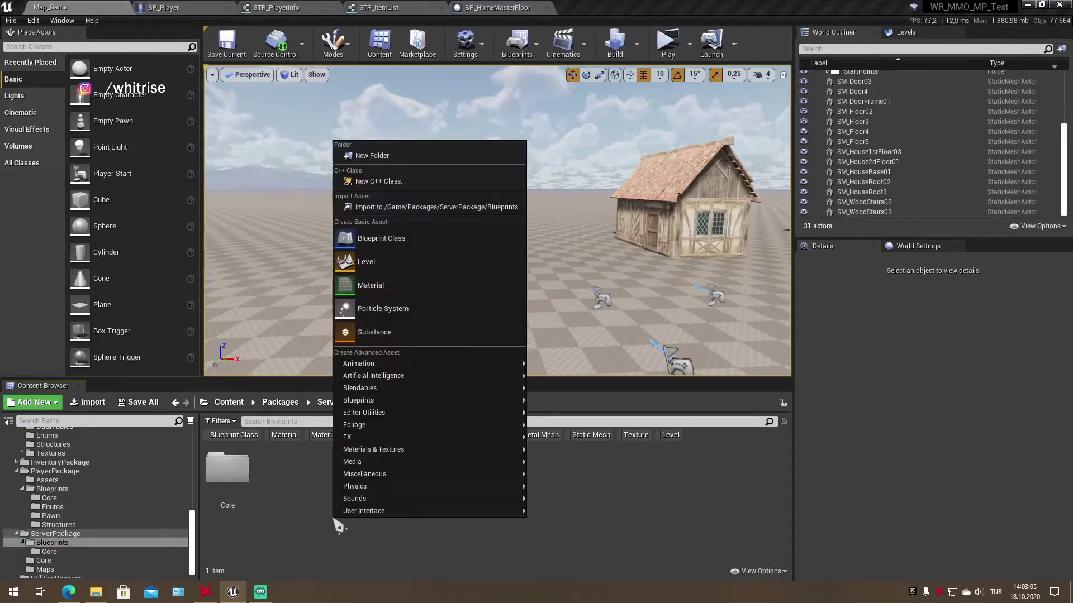
left_click(376, 160)
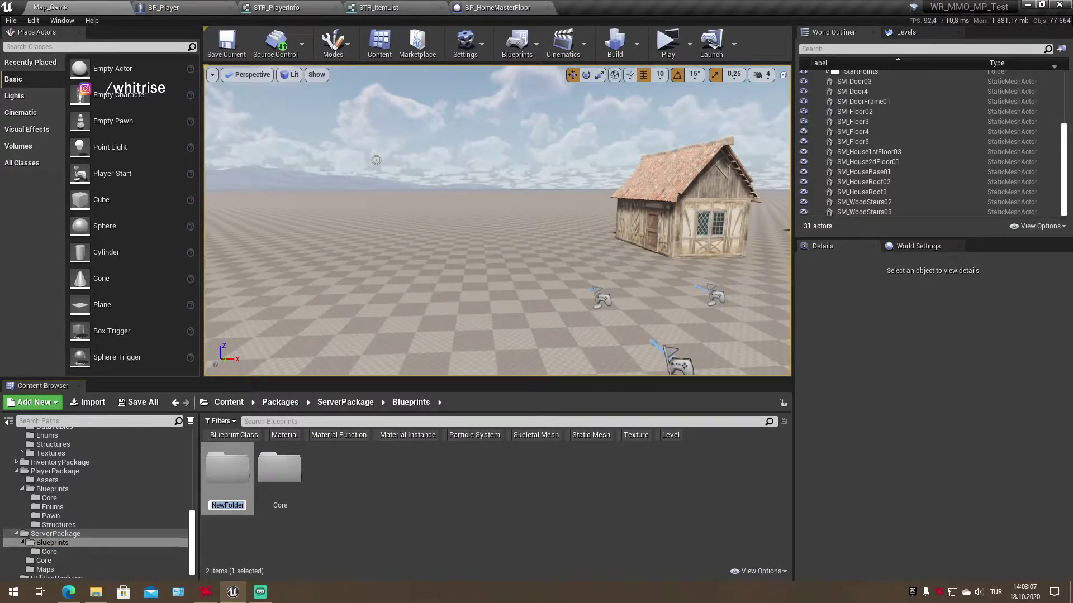
key("Return")
key("Return")
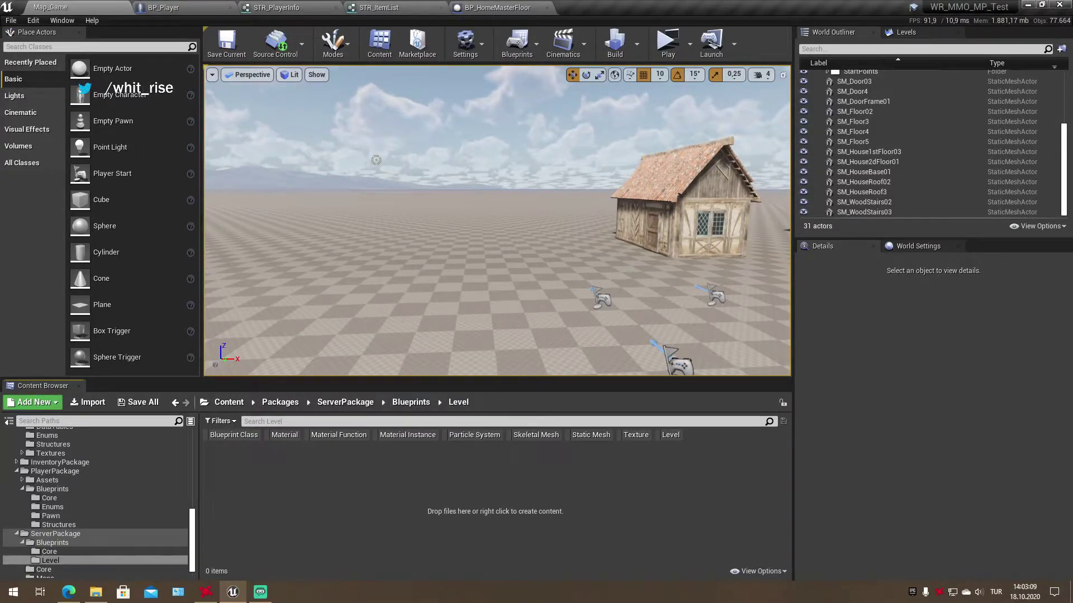
Start a new Blueprint Class in Level, briefly searching parent classes for 'trigg' then clearing it
right_click(368, 502)
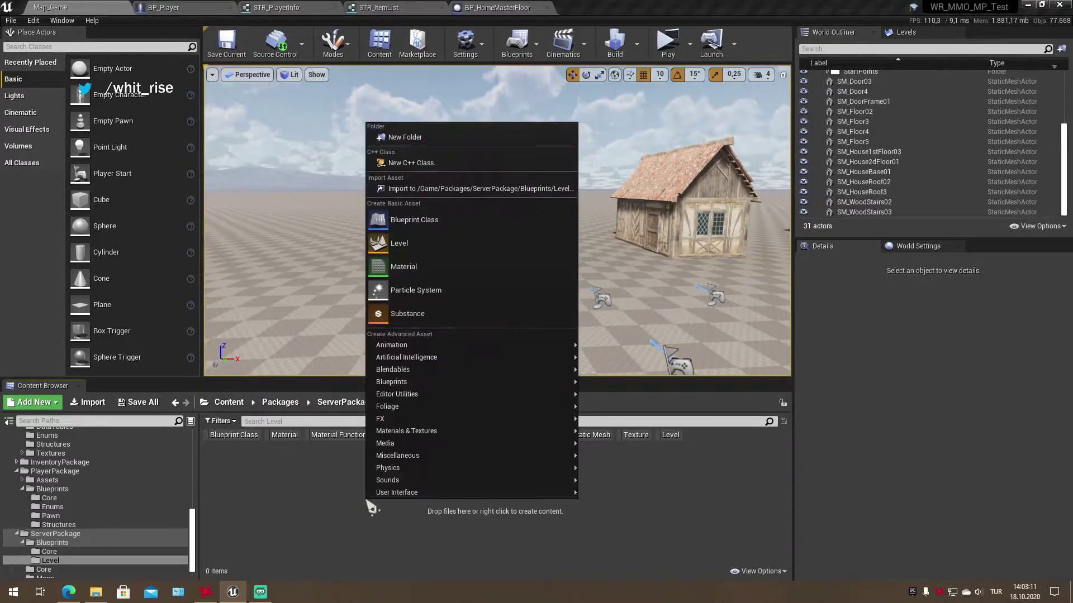
left_click(447, 218)
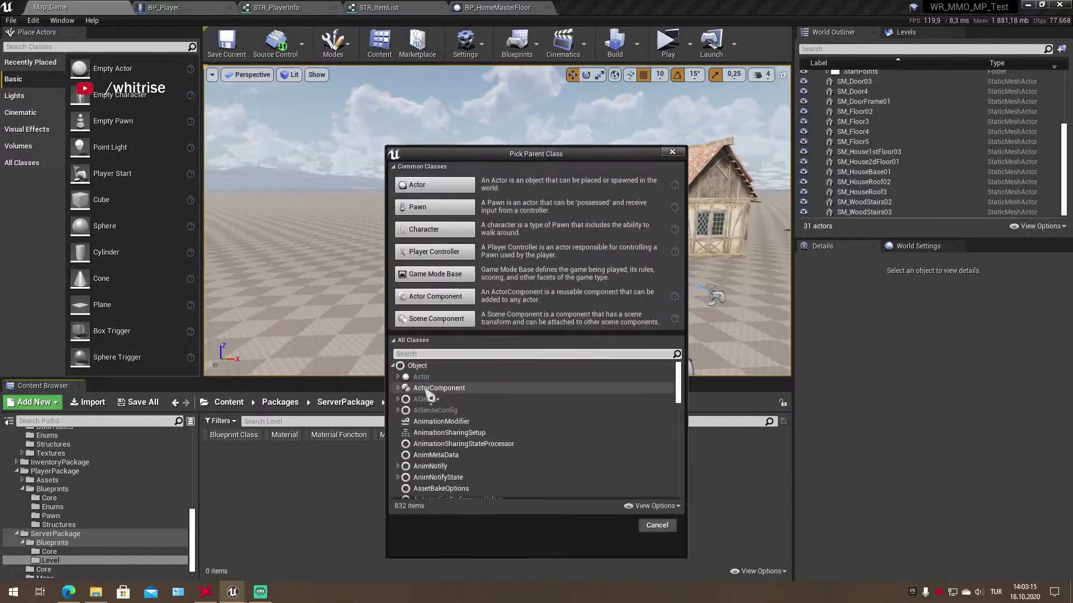
left_click(452, 353)
type("trigg")
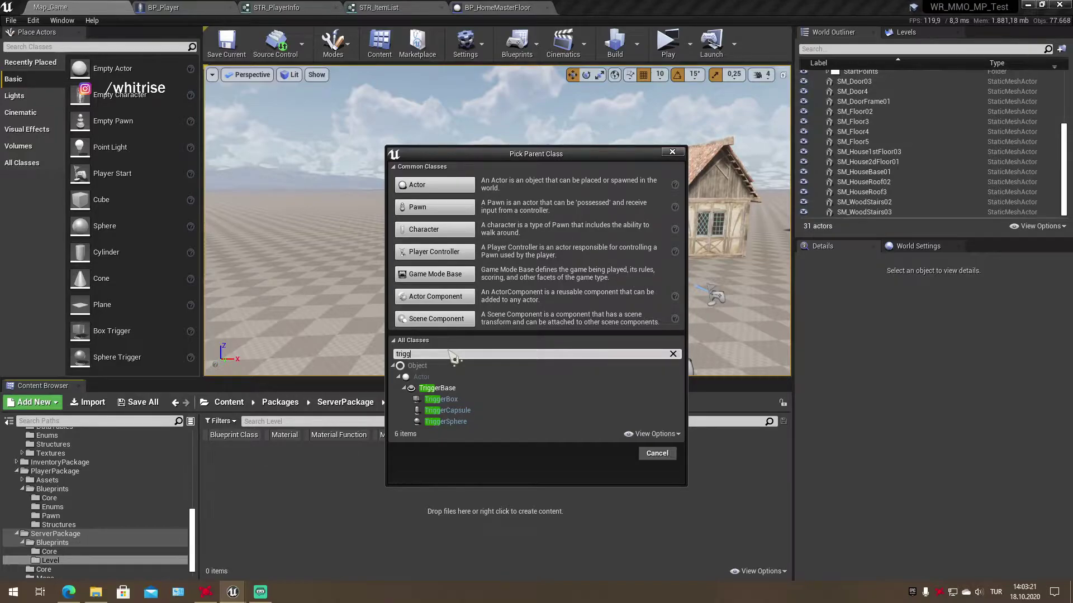
key("BackSpace")
key("BackSpace")
key("BackSpace")
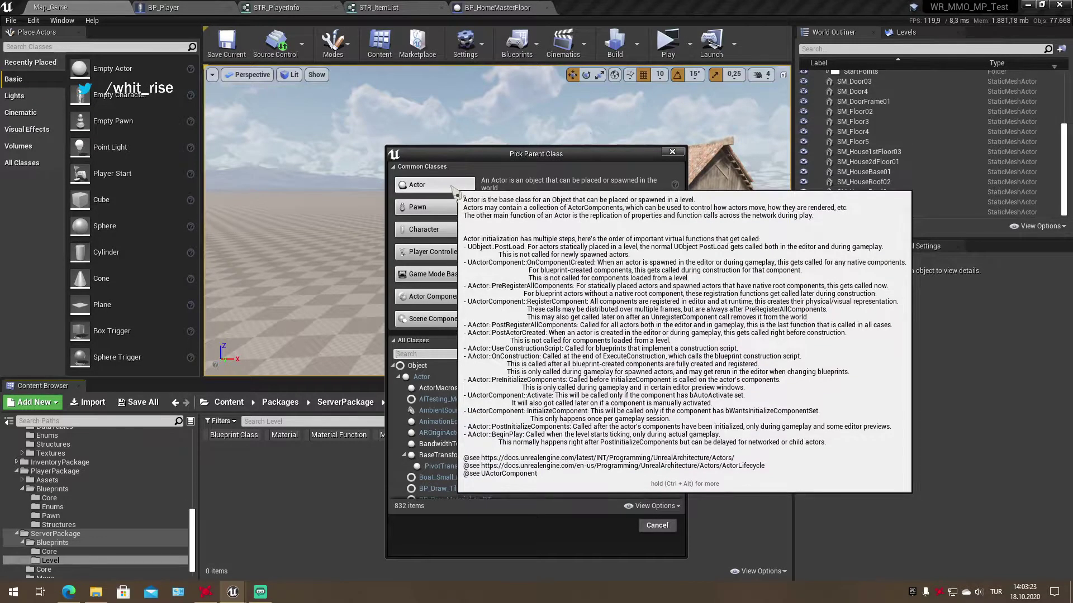
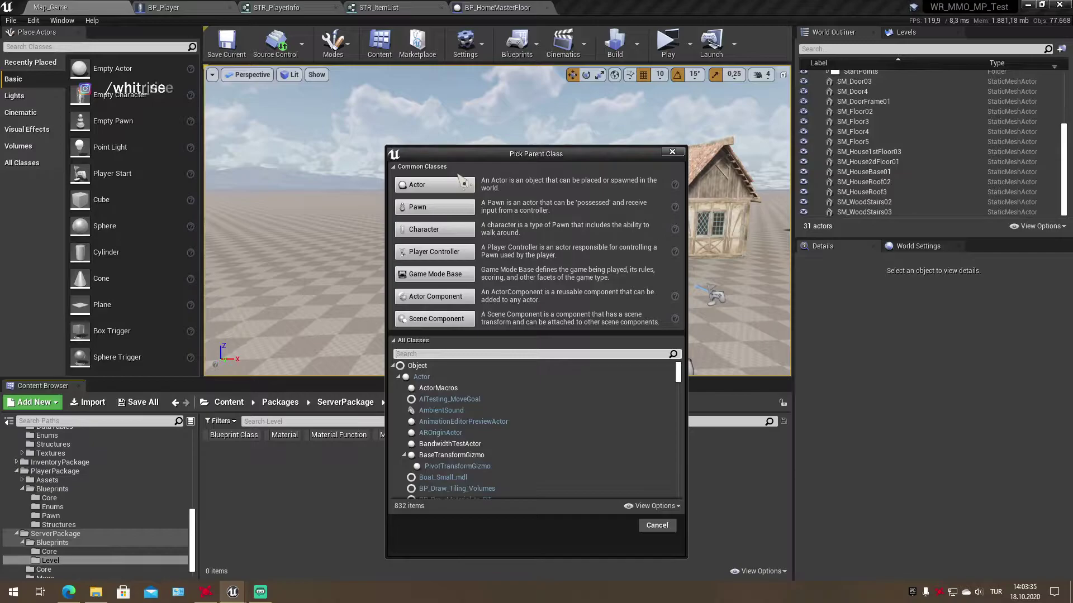
Create an Actor-based Blueprint named BPM_Plot and open it in the Blueprint editor
left_click(462, 183)
type("BPM_Plot")
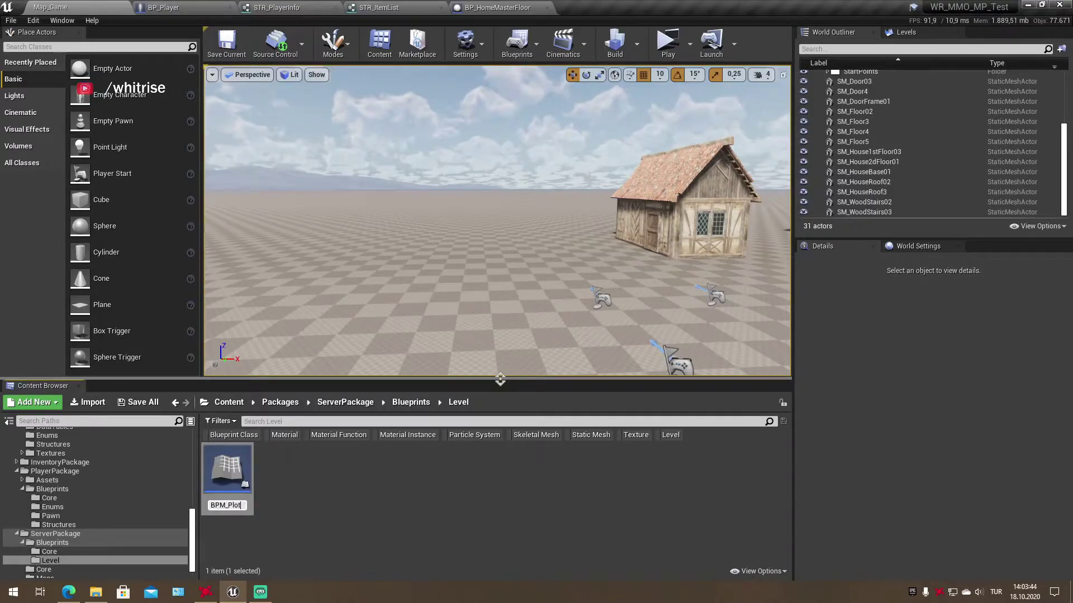
key("Return")
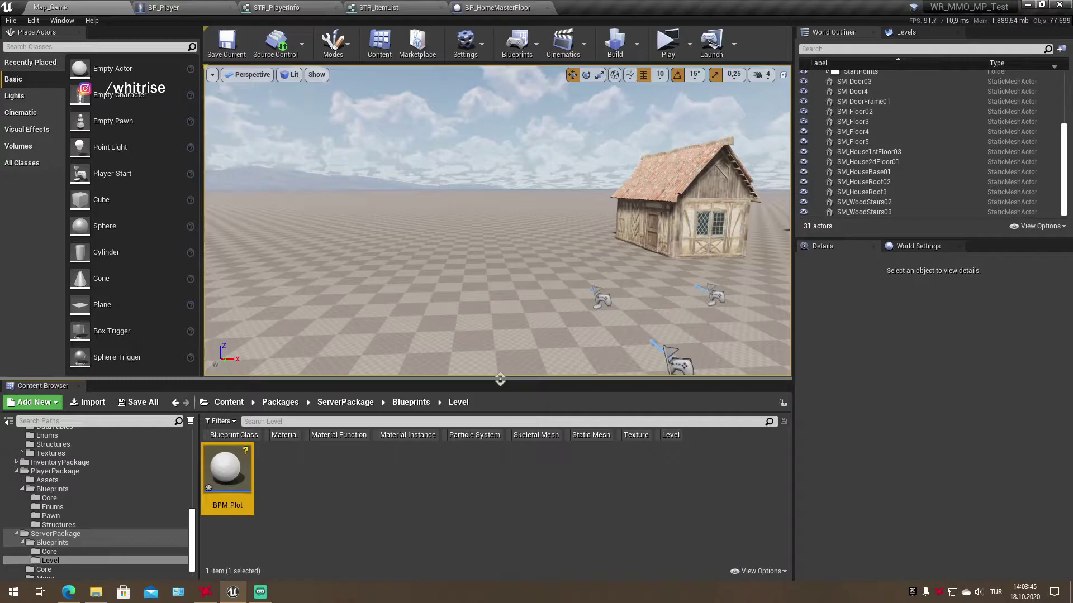
key("Return")
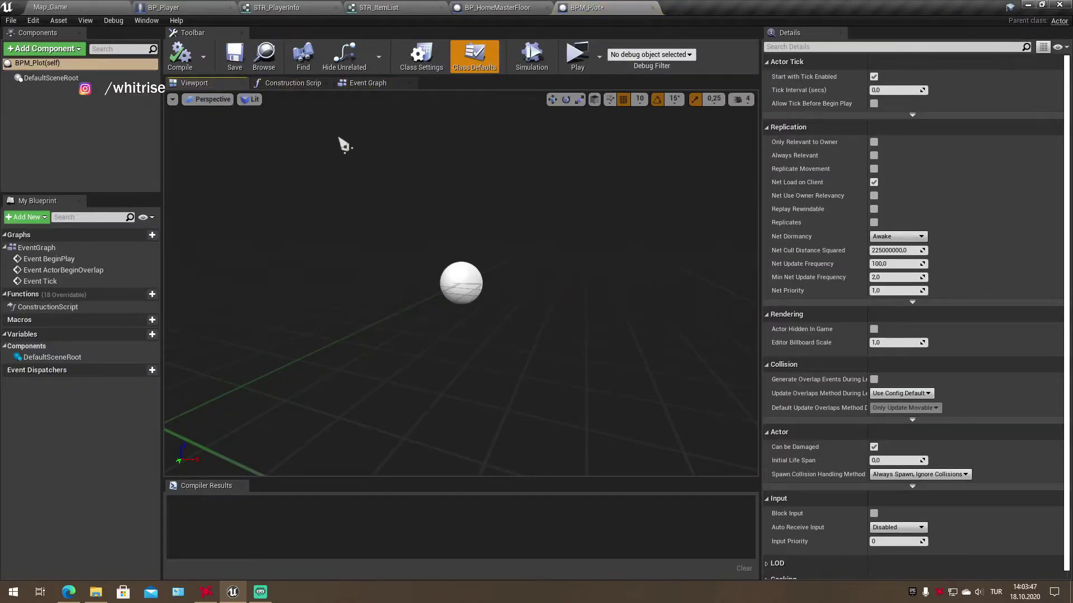
Add a Box Collision component to BPM_Plot and raise it to Z 30
left_click(42, 78)
left_click(77, 49)
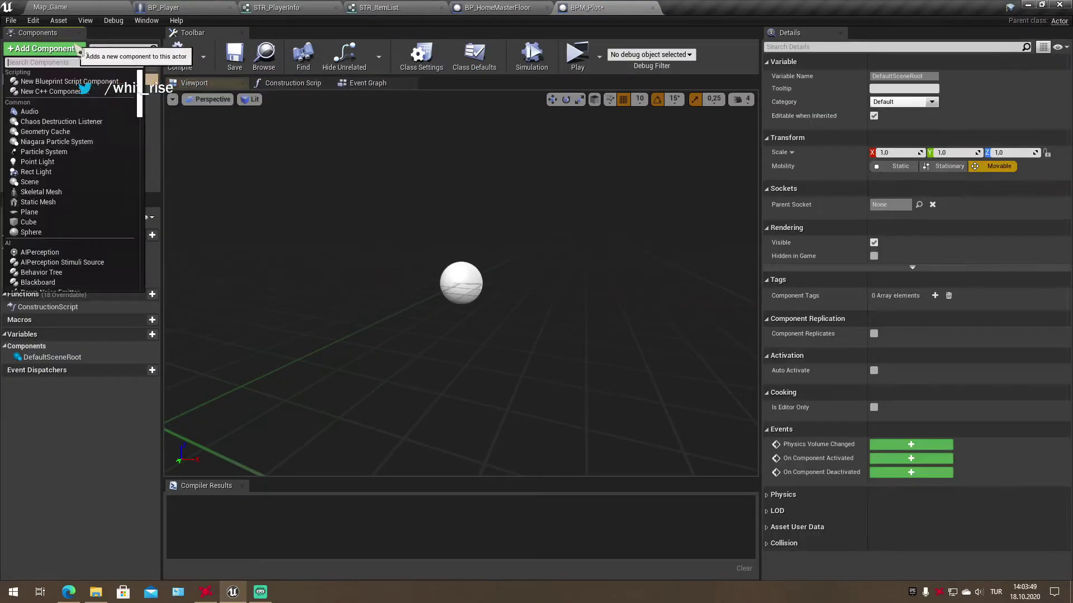
type("tri")
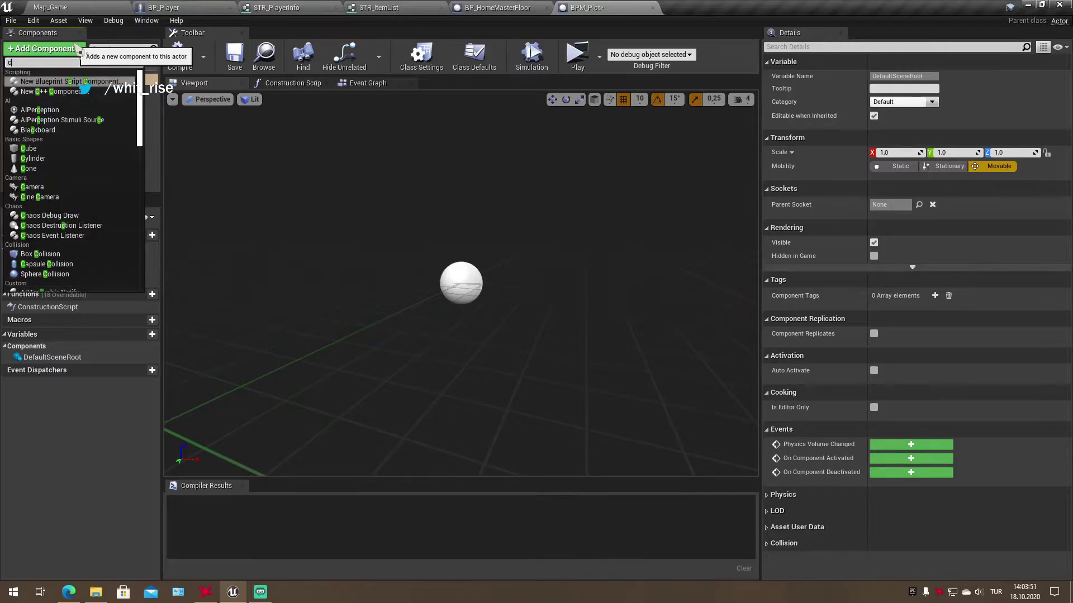
left_click(56, 90)
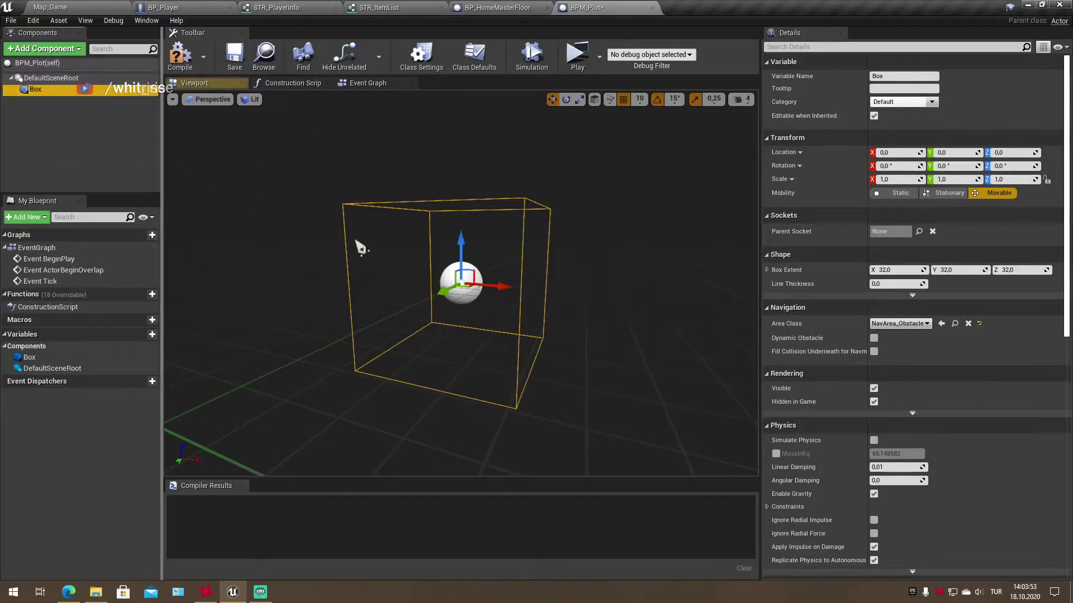
left_click_drag(461, 246, 462, 156)
Set the box's X and Y extent to 500, compile BPM_Plot, and locate it among the assets
scroll(462, 168, "down", 3)
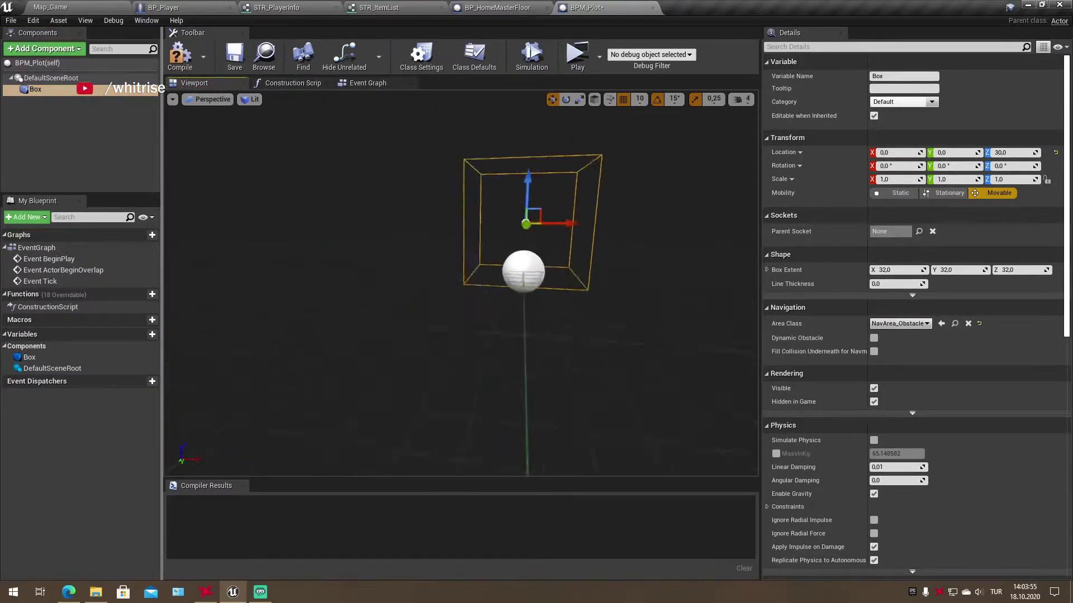
scroll(462, 167, "down", 2)
scroll(462, 167, "down", 2)
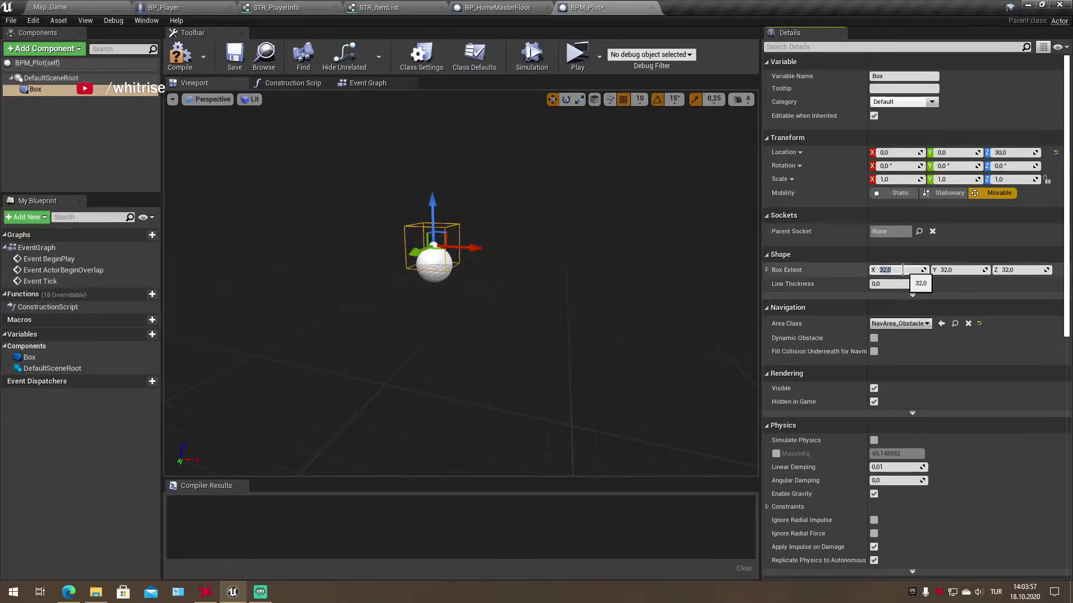
type("500")
key("Tab")
type("5")
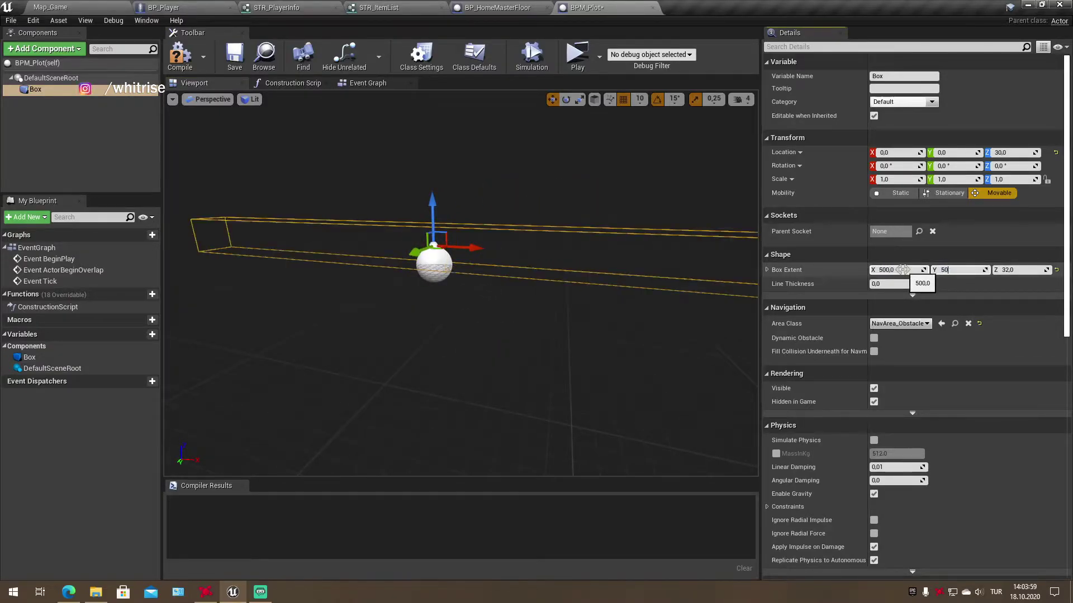
type("0")
key("Return")
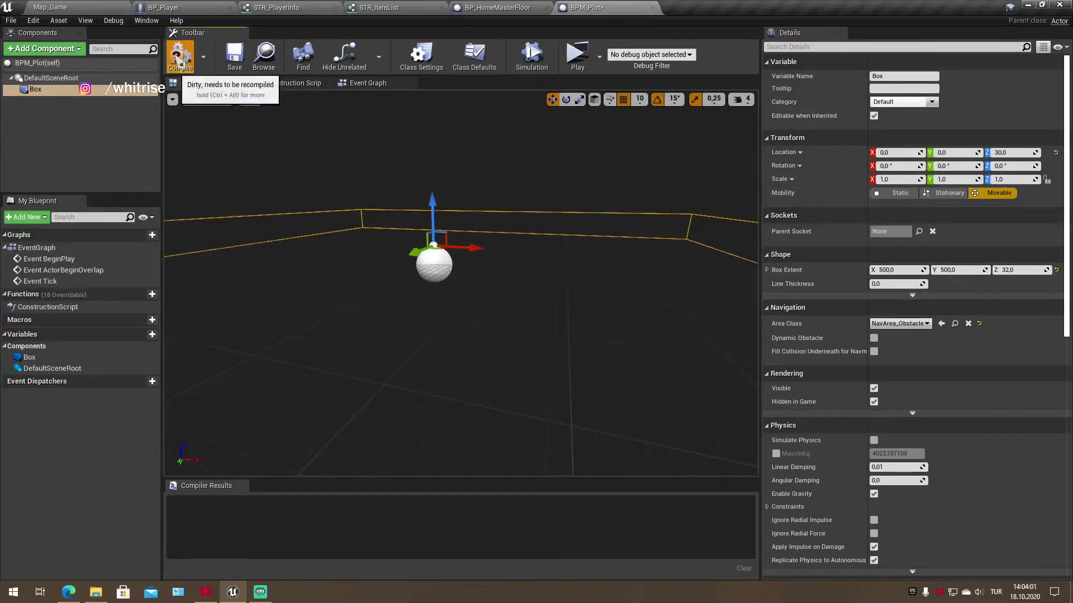
left_click(179, 55)
left_click(266, 56)
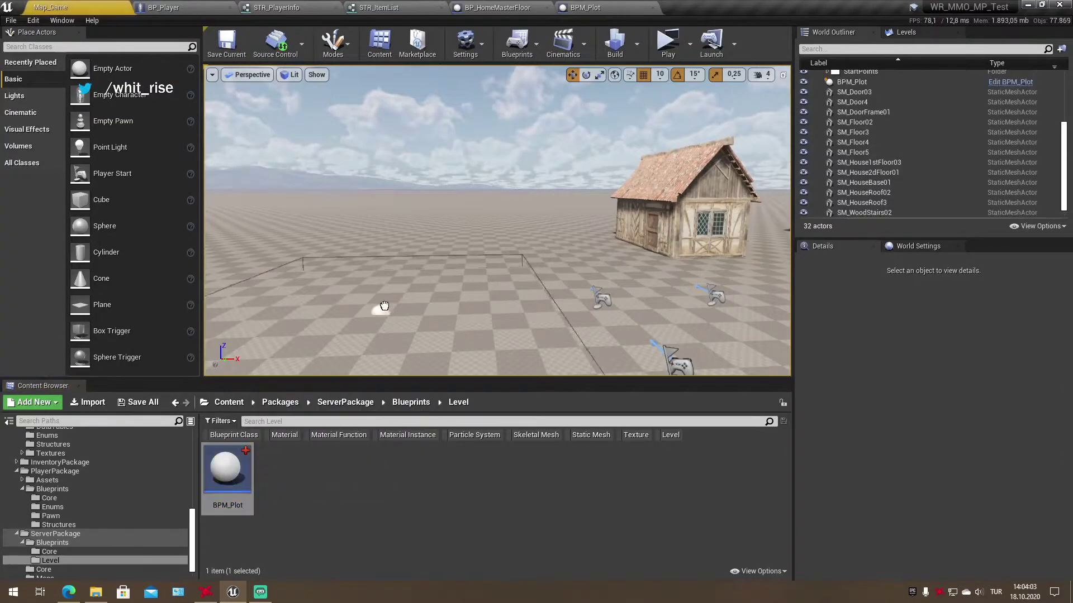
Place a BPM_Plot actor in Map_Game and close the BP_HomeMasterFloor editor
left_click_drag(227, 468, 439, 238)
mouse_move(438, 235)
right_mouse_down()
mouse_move(391, 235)
mouse_move(468, 234)
mouse_move(503, 257)
right_mouse_up()
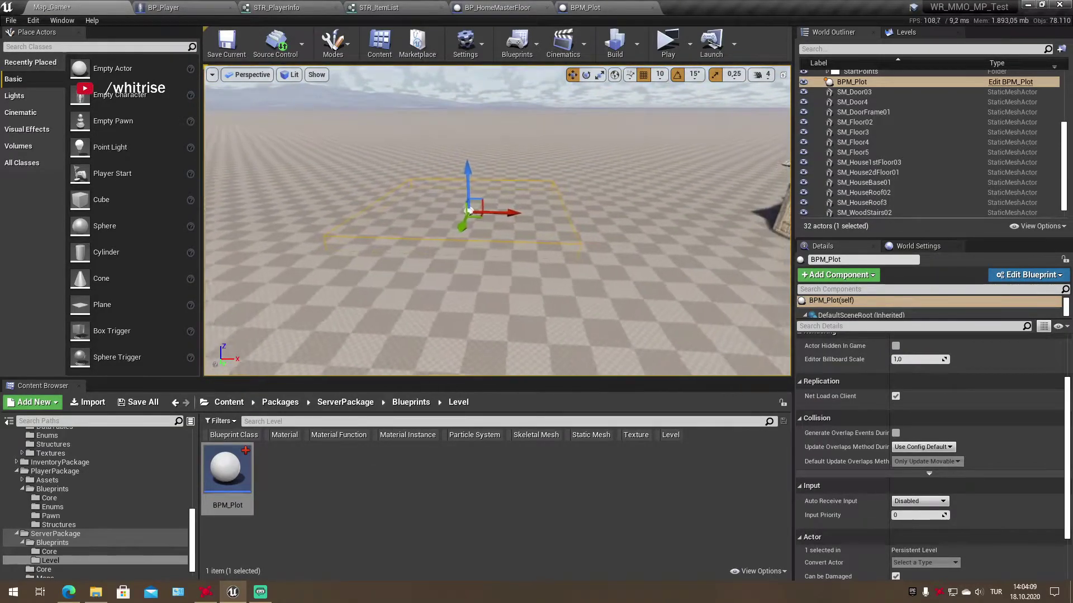
left_click(579, 8)
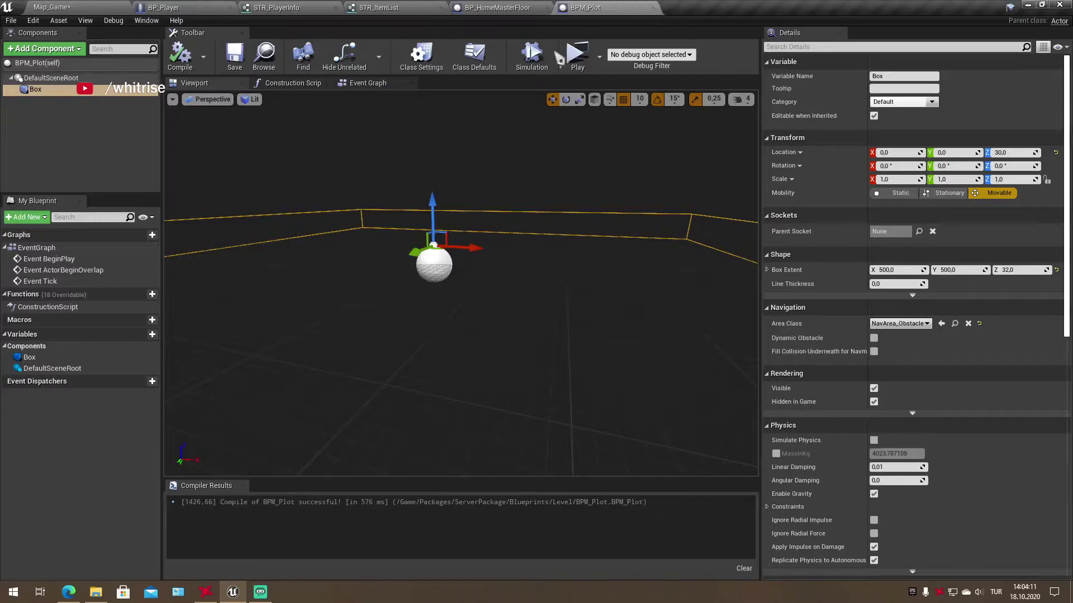
left_click(534, 8)
left_click(546, 7)
left_click(496, 8)
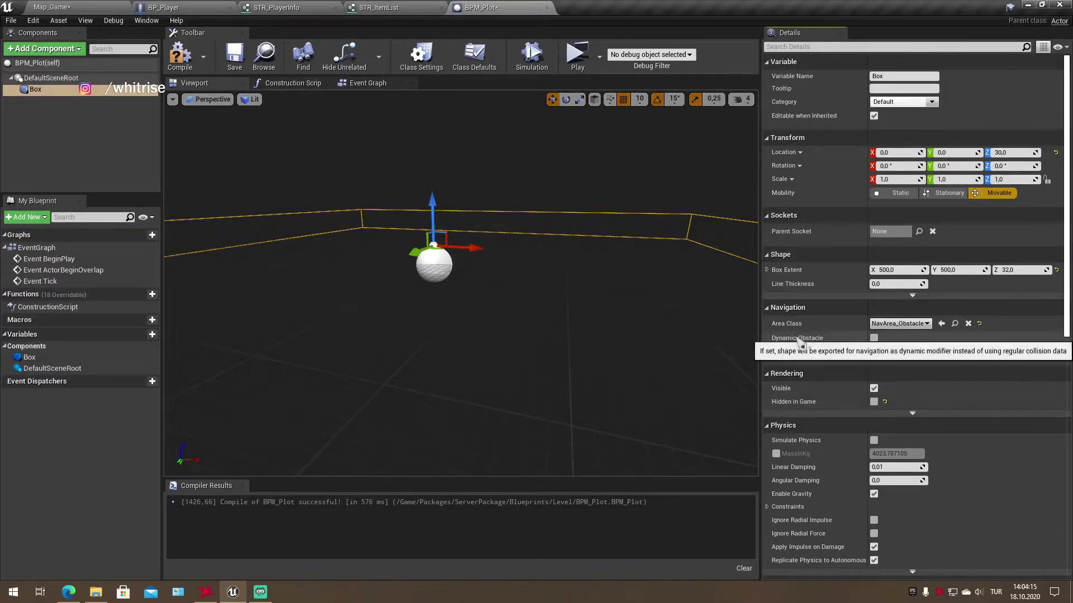
Make the box visible in game, rename it PlayerSense, and compile and save BPM_Plot
left_click(180, 56)
type("PlayerSense")
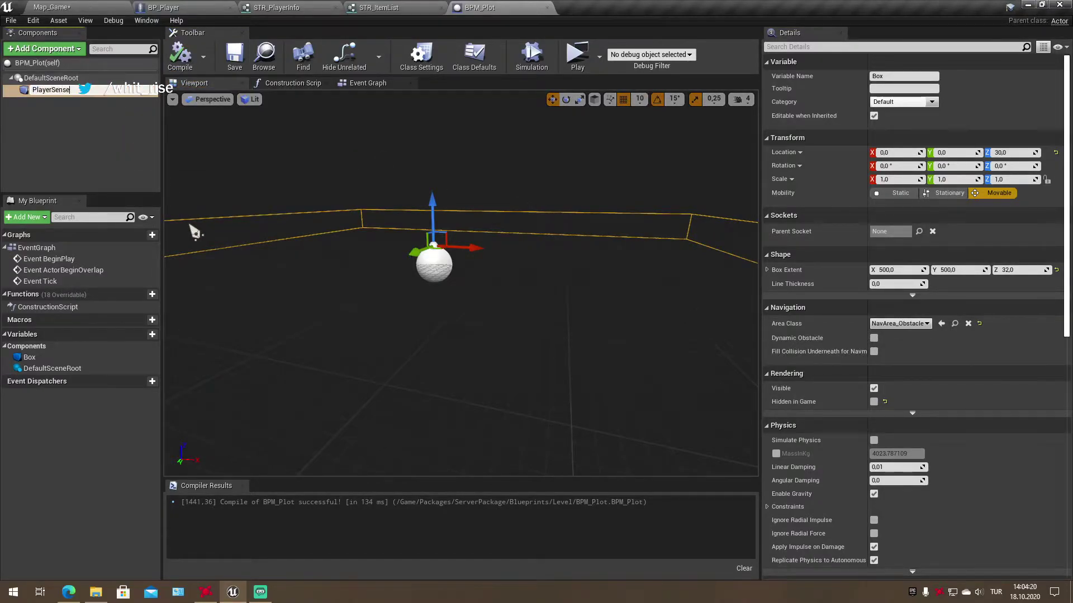
key("Return")
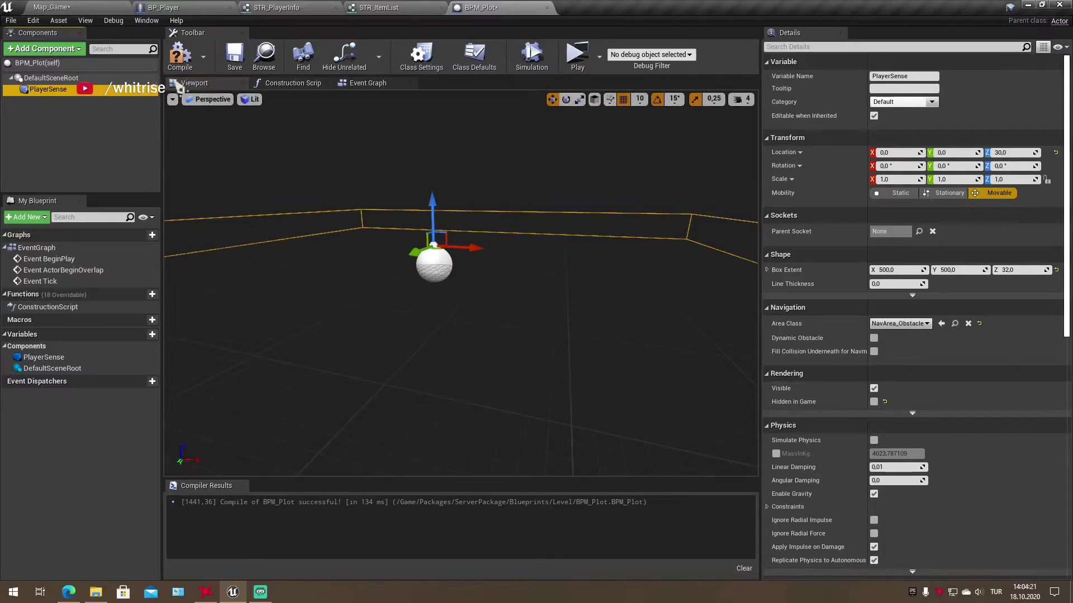
left_click(234, 56)
left_click(265, 56)
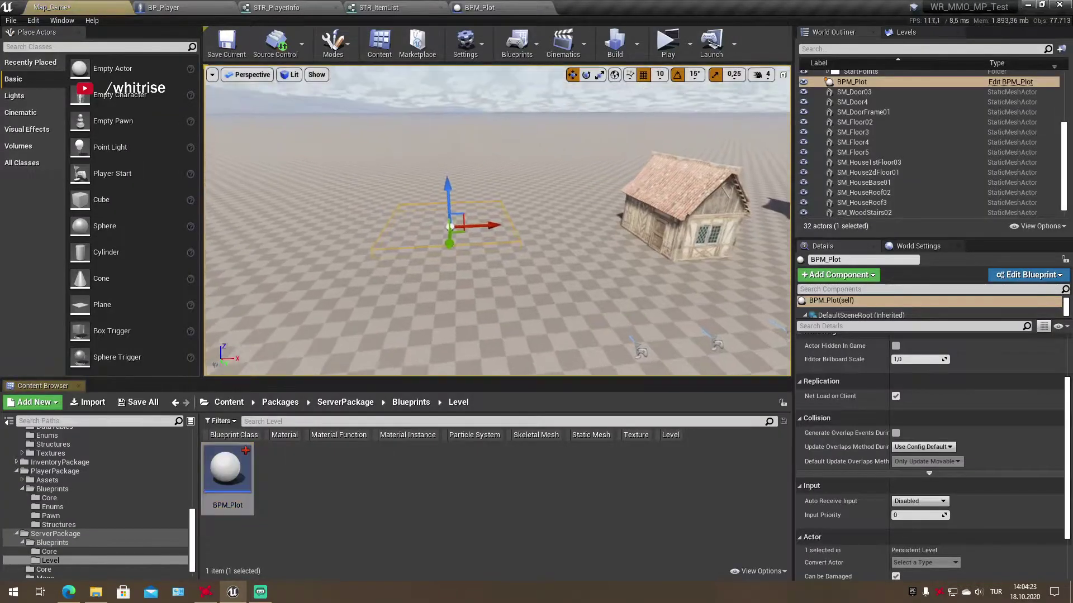
Add a key 6 event node to BP_Player's Event Graph
left_click(188, 10)
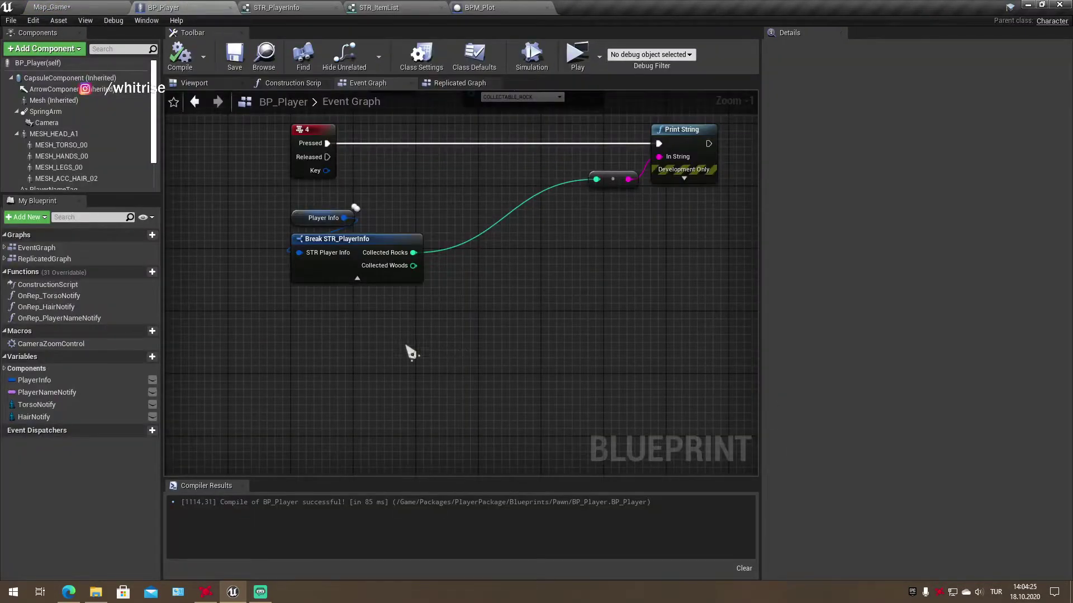
right_click(367, 354)
type("6")
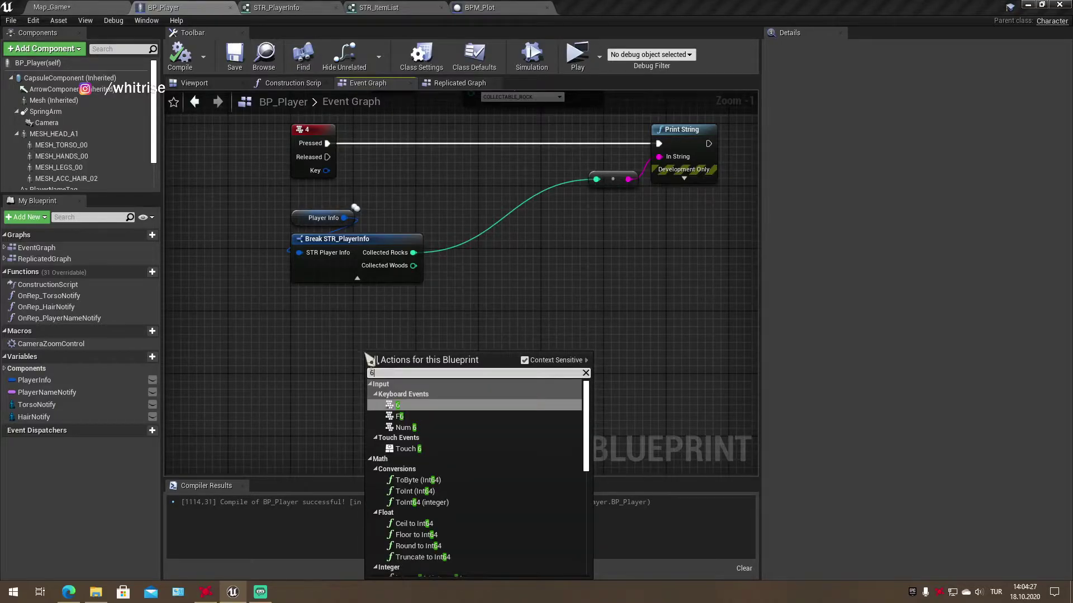
key("Return")
left_click_drag(366, 357, 305, 381)
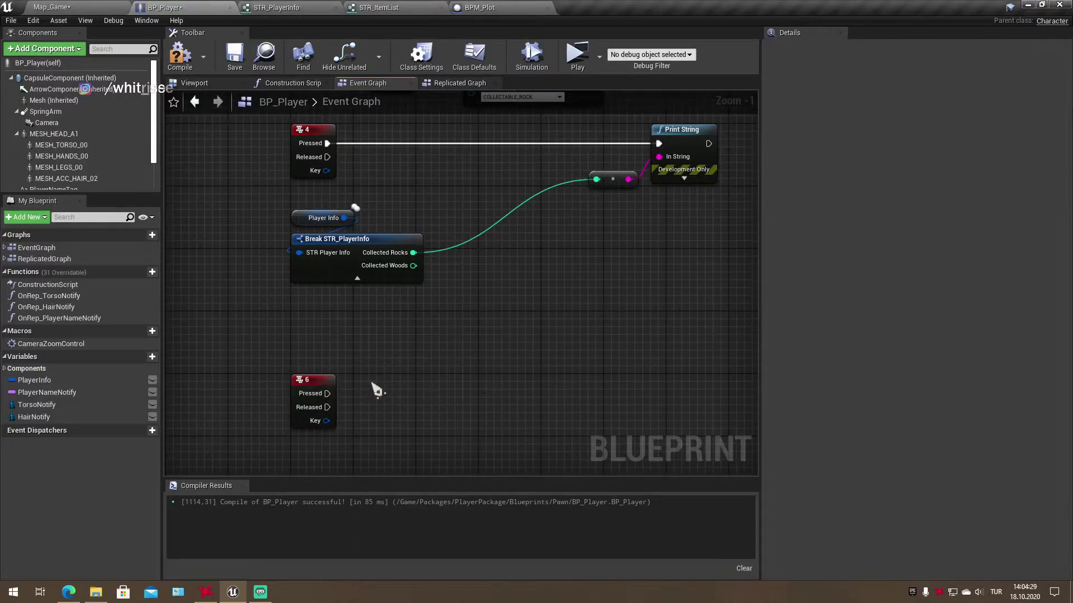
Delete the old 4, 5 and debug nodes and move the key 6 event up
scroll(378, 390, "down", 4)
right_click_drag(474, 349, 516, 324)
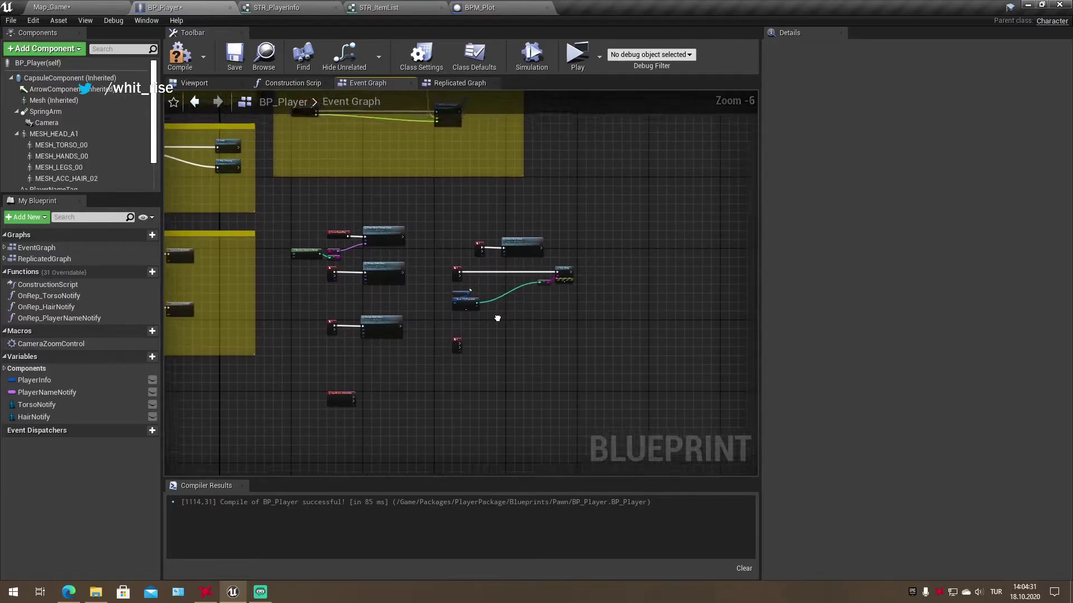
scroll(470, 384, "up", 2)
right_click_drag(469, 384, 489, 364)
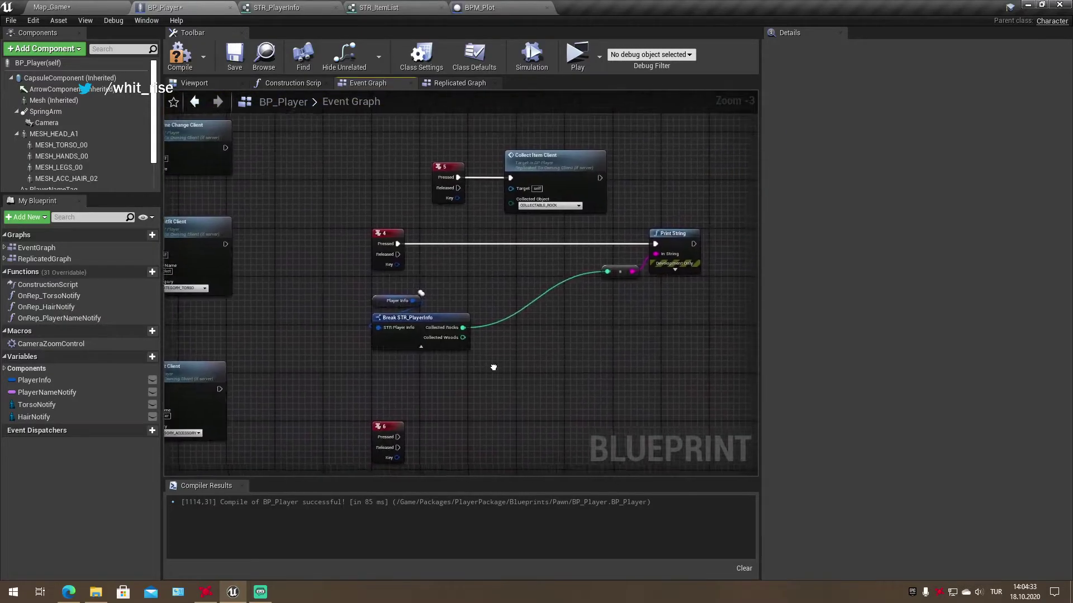
left_click_drag(351, 140, 700, 371)
key("Delete")
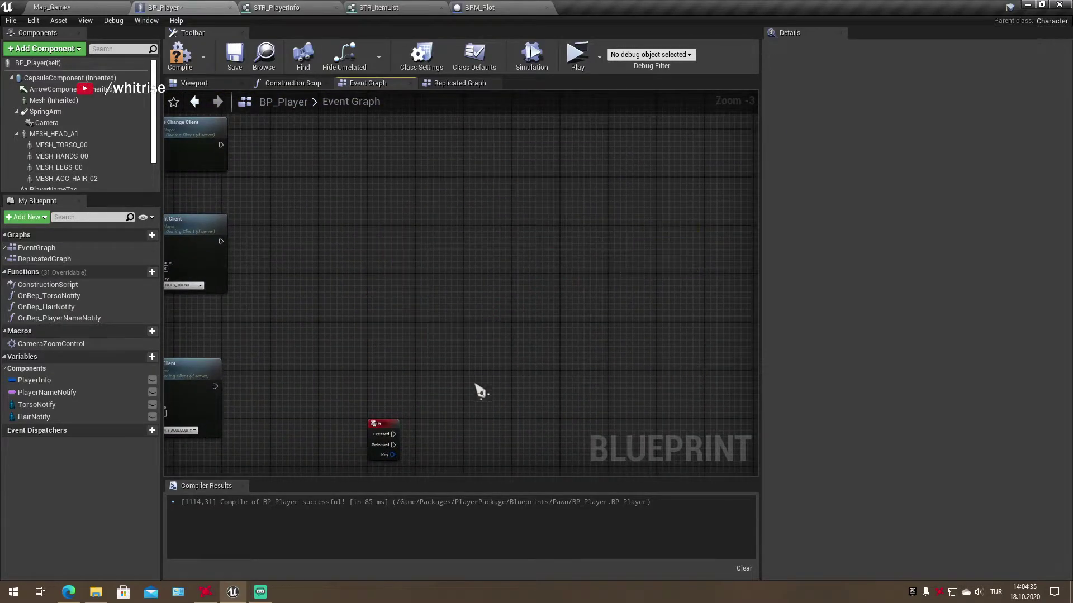
right_click_drag(394, 417, 451, 371)
left_click_drag(446, 373, 445, 223)
left_click(455, 257)
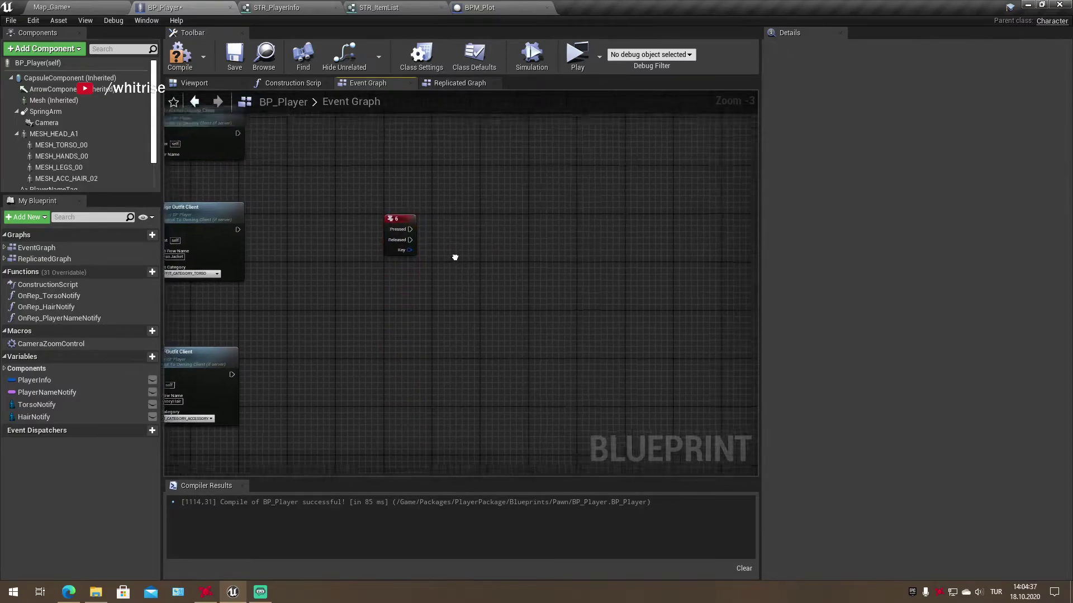
scroll(370, 327, "up", 2)
Add a custom event named BuildPlotClient
right_click(369, 326)
type("custom")
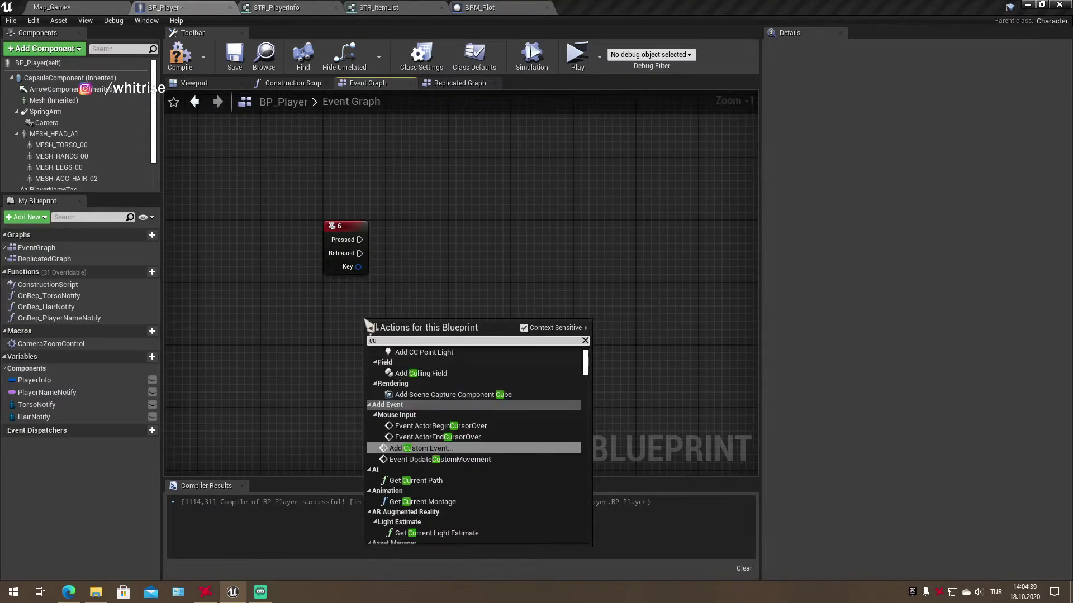
key("Return")
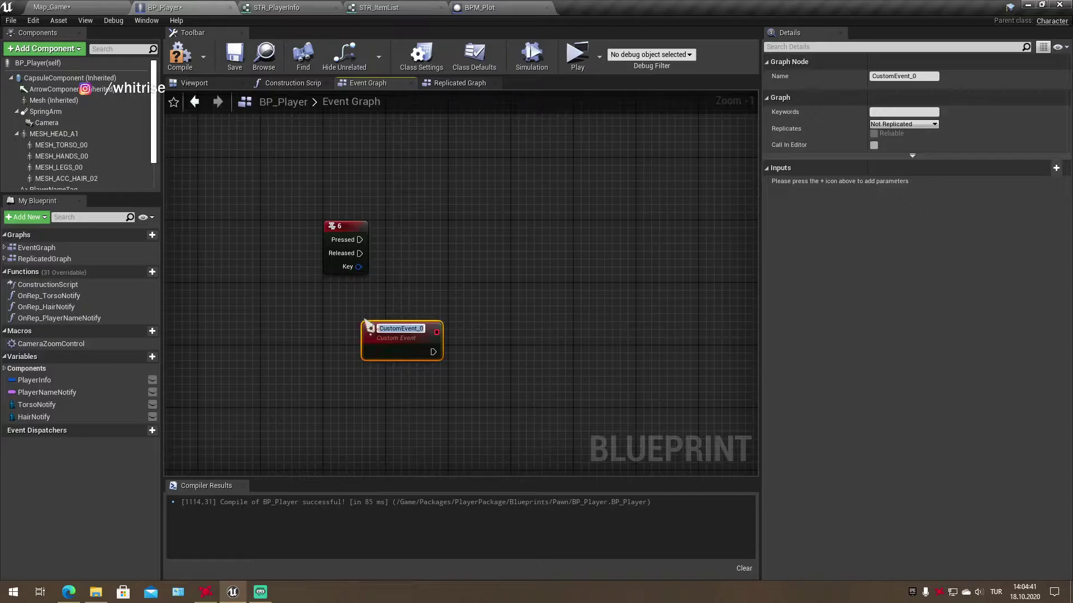
type("BuildPlot")
double_click(365, 321)
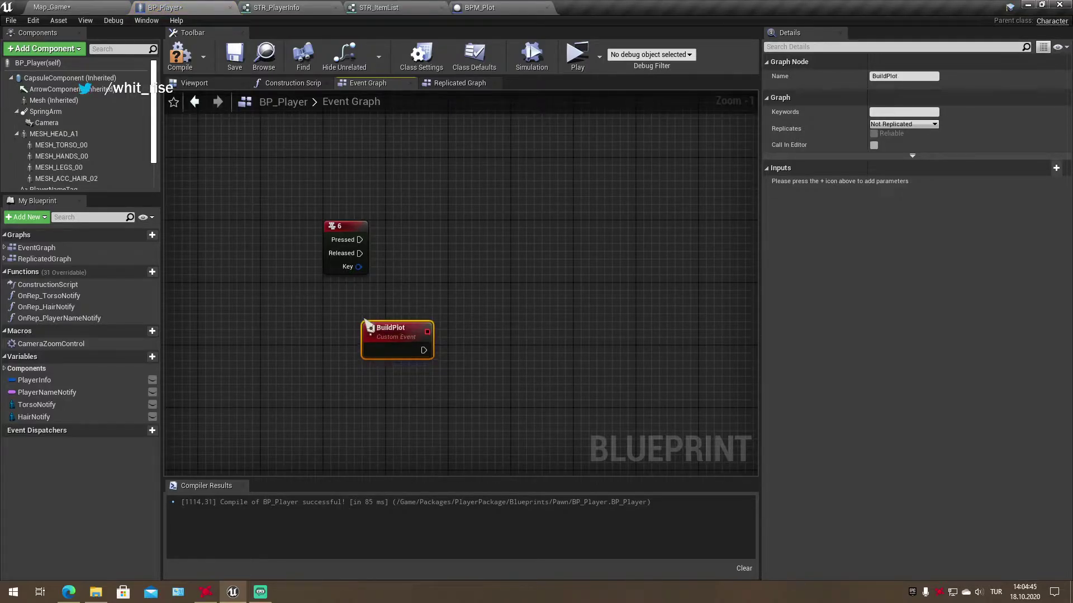
double_click(365, 322)
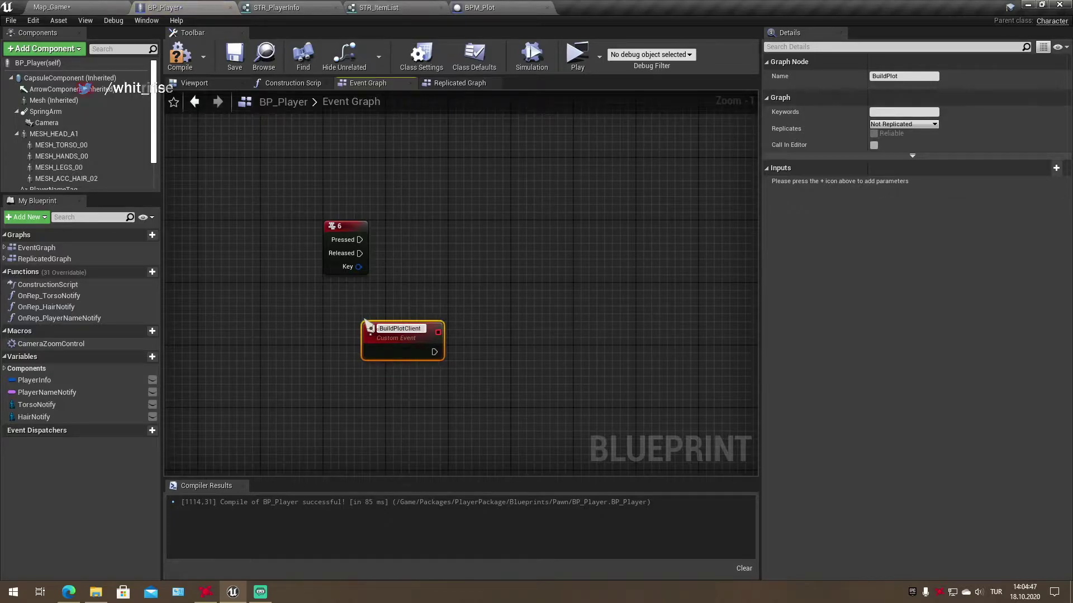
key("Return")
left_click_drag(365, 323, 383, 282)
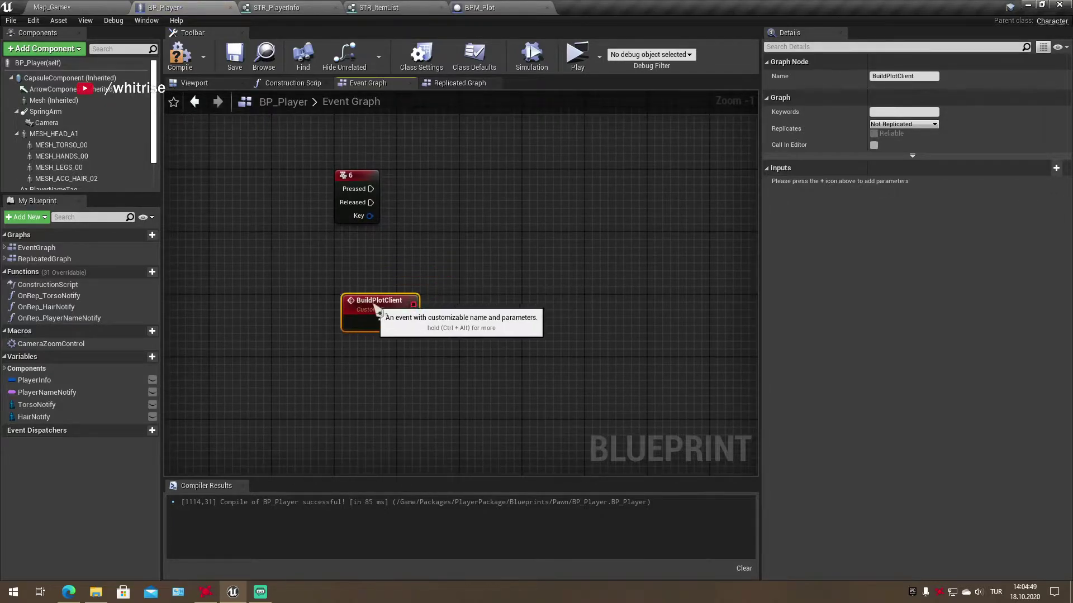
Paste a copy of the custom event and rename it BuildPlotServer
key("ctrl+v")
double_click(355, 381)
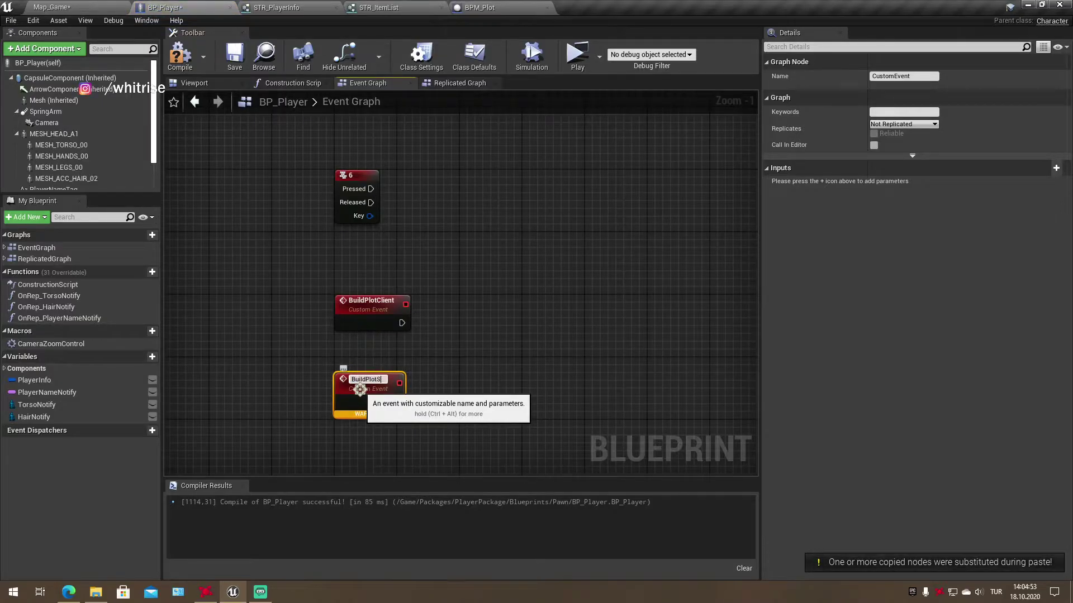
type("erve")
key("Return")
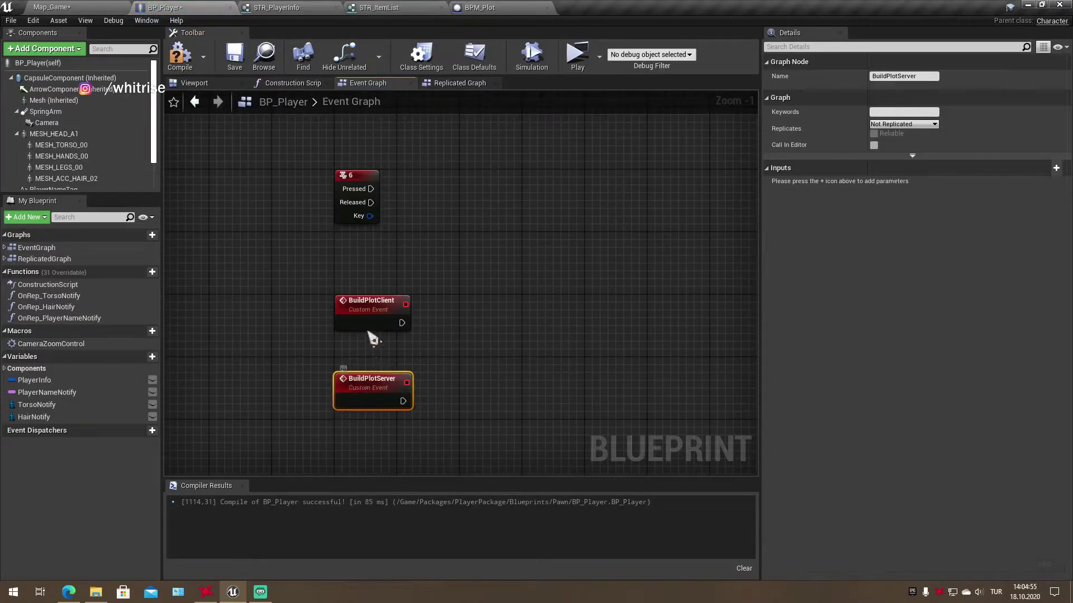
Set BuildPlotClient to Run on Owning Client and BuildPlotServer to Run on Server
left_click(373, 313)
left_click(916, 125)
left_click(922, 180)
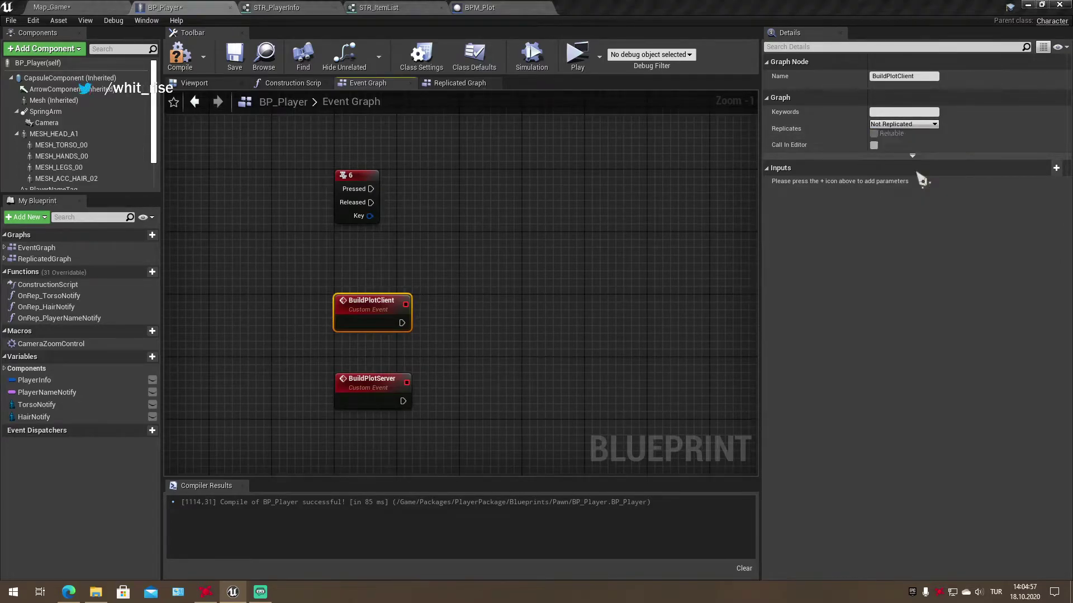
left_click(372, 391)
left_click(916, 124)
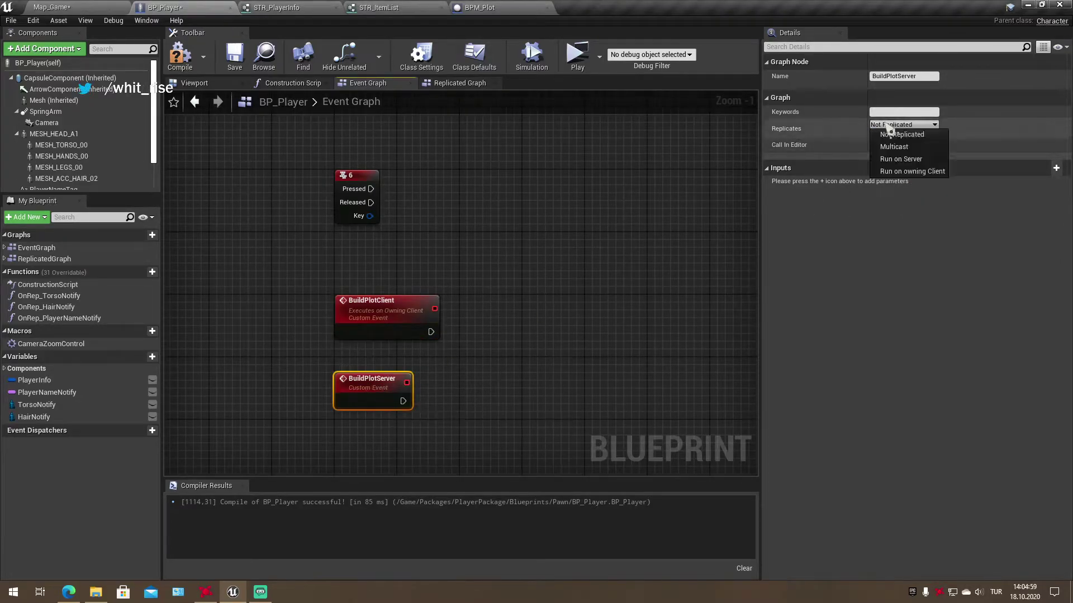
left_click(900, 159)
Have BuildPlotClient call Build Plot Server
right_click_drag(479, 402, 447, 322)
left_click(447, 323)
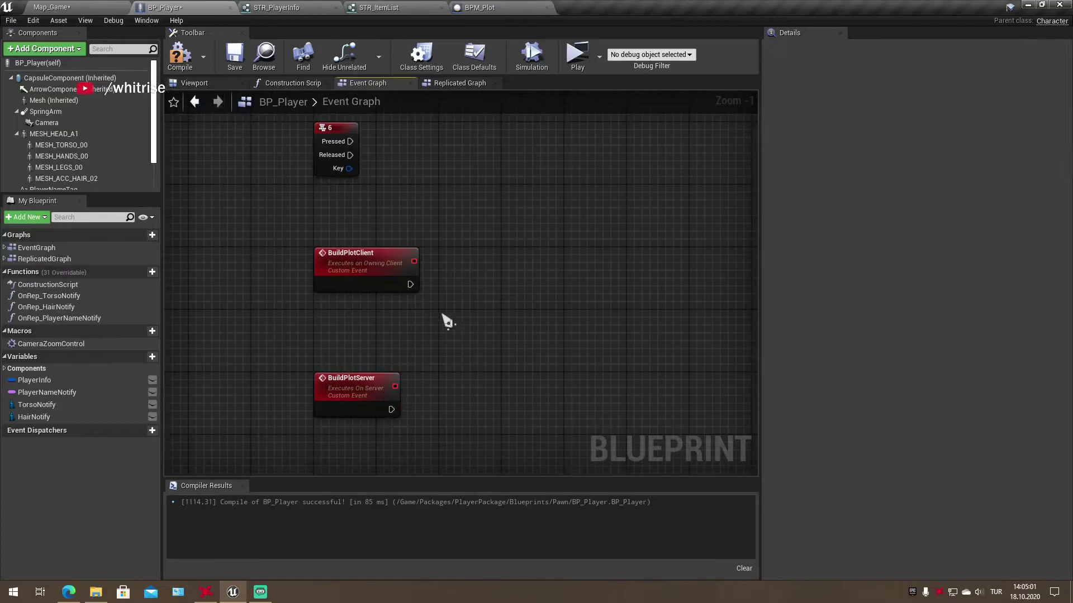
left_click_drag(411, 286, 513, 286)
type("build plot")
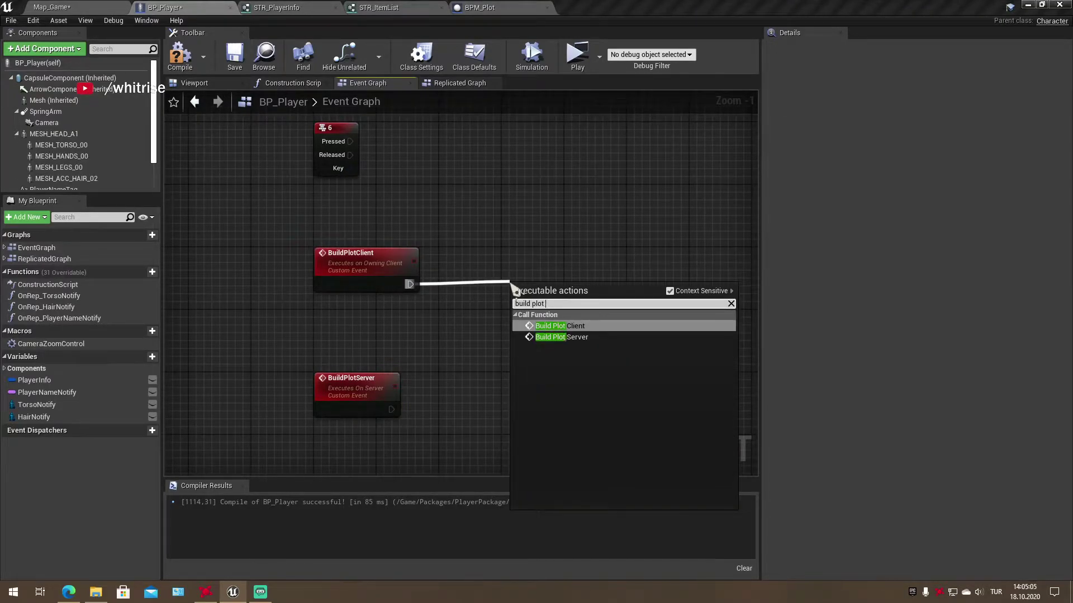
key("Down")
key("Return")
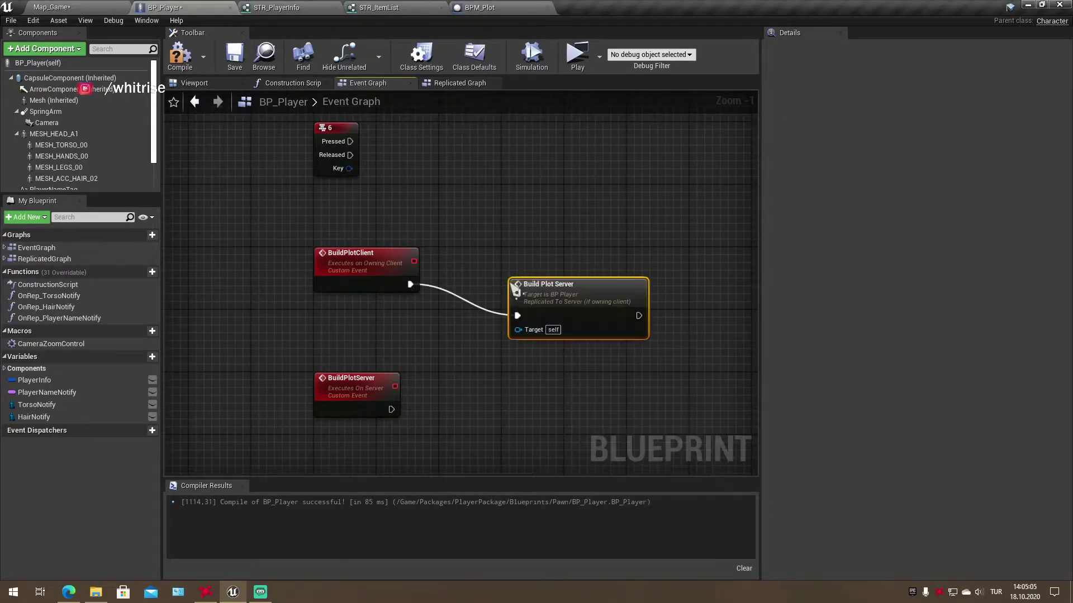
Make pressing key 6 call Build Plot Client
left_click(439, 349)
right_click_drag(367, 158, 355, 183)
left_click_drag(336, 167, 410, 178)
type("bu")
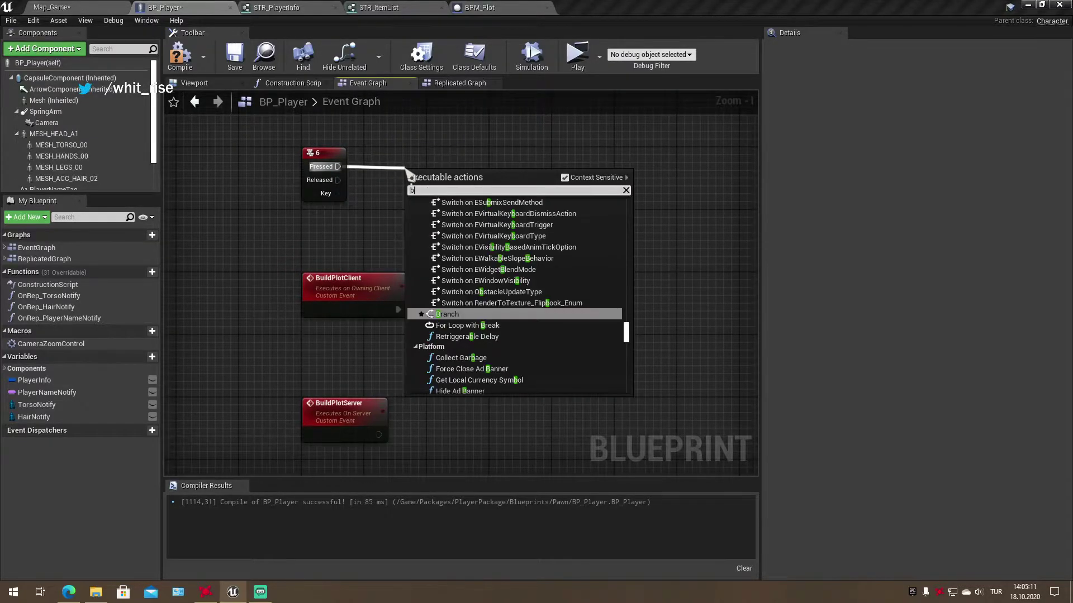
type("ild p")
key("Return")
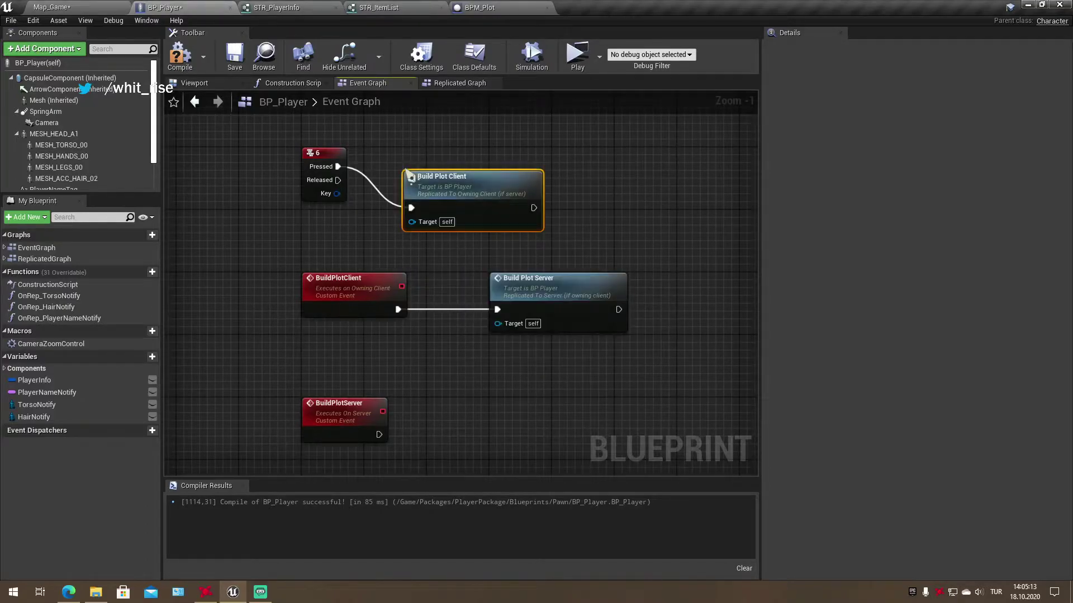
Have BuildPlotServer spawn an actor of class BPM_Plot
right_click_drag(456, 263, 460, 187)
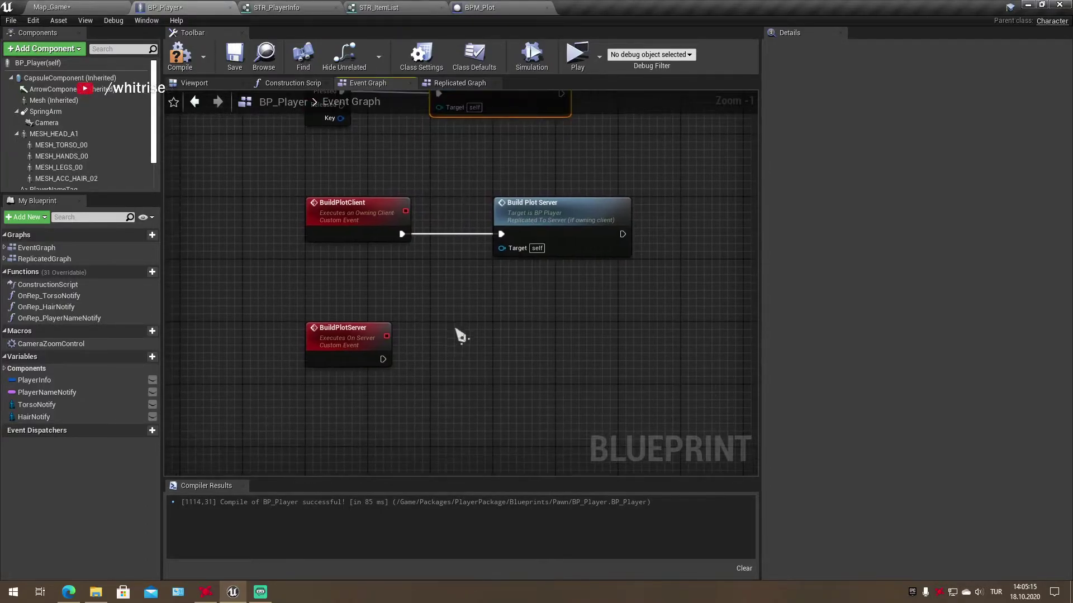
left_click_drag(383, 358, 471, 362)
type("spawn")
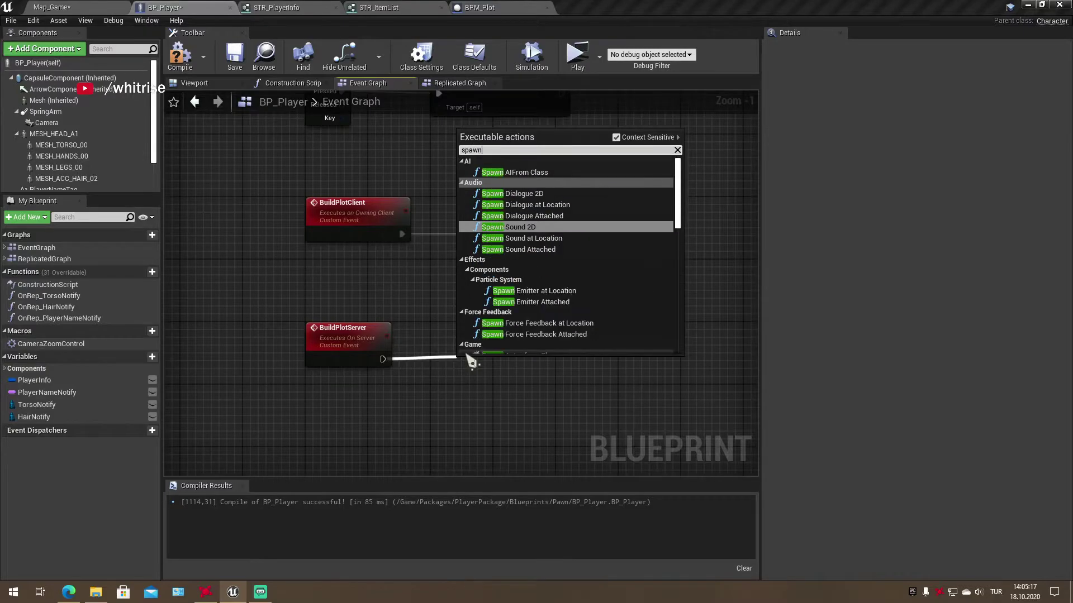
type(" c")
key("BackSpace")
type("act")
type("r")
key("Return")
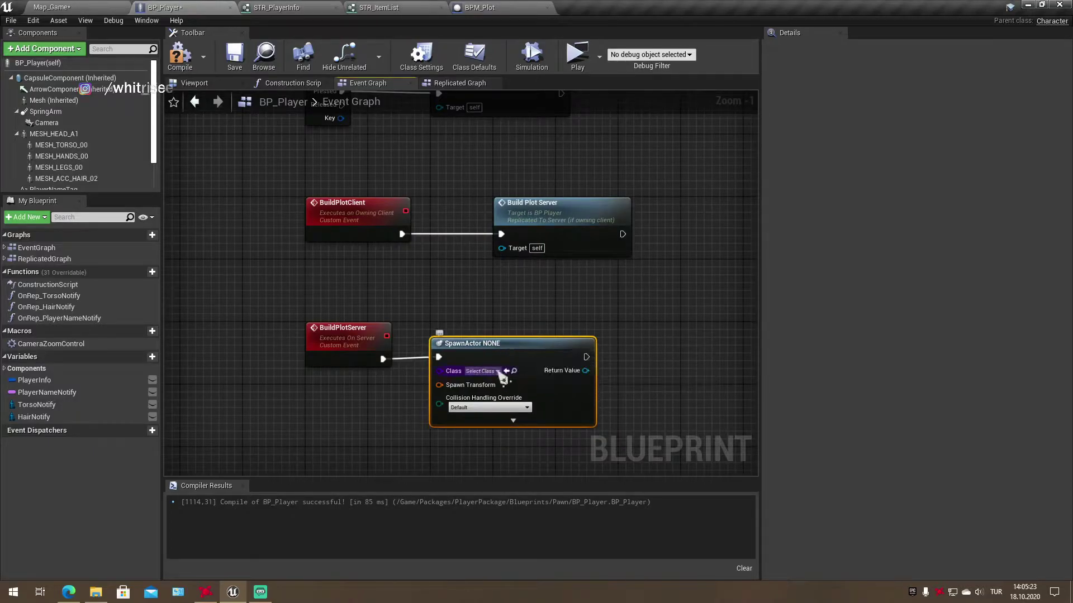
left_click(482, 371)
type("bpm")
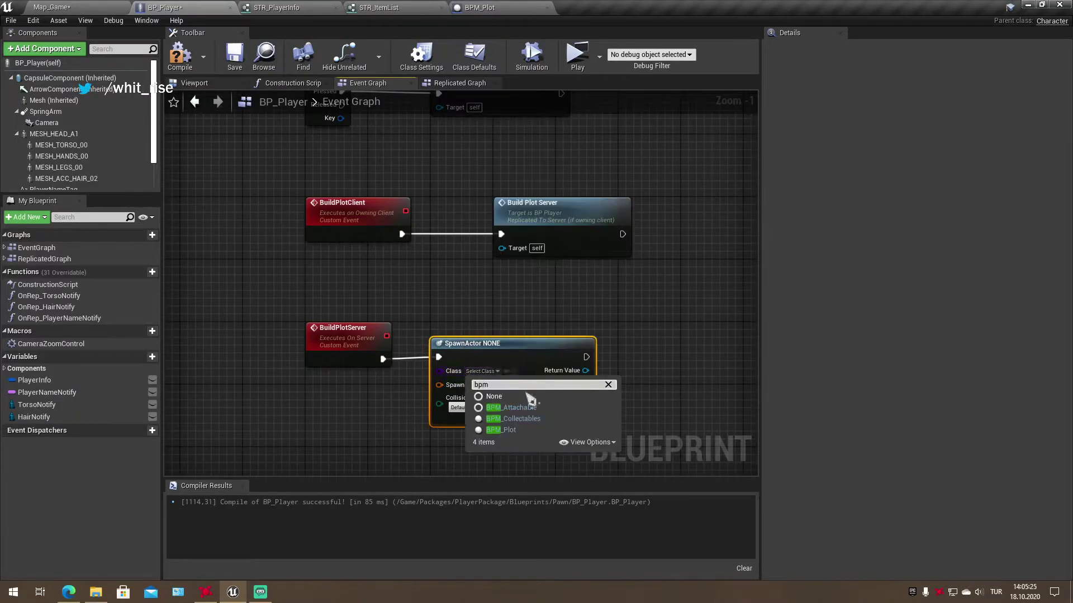
left_click(530, 430)
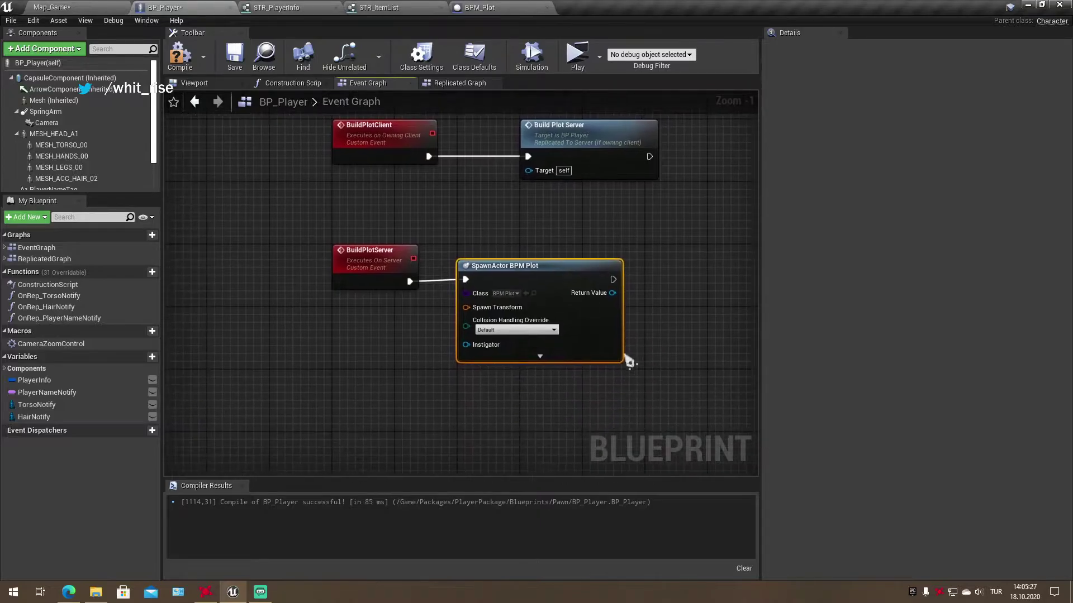
right_click_drag(530, 430, 556, 352)
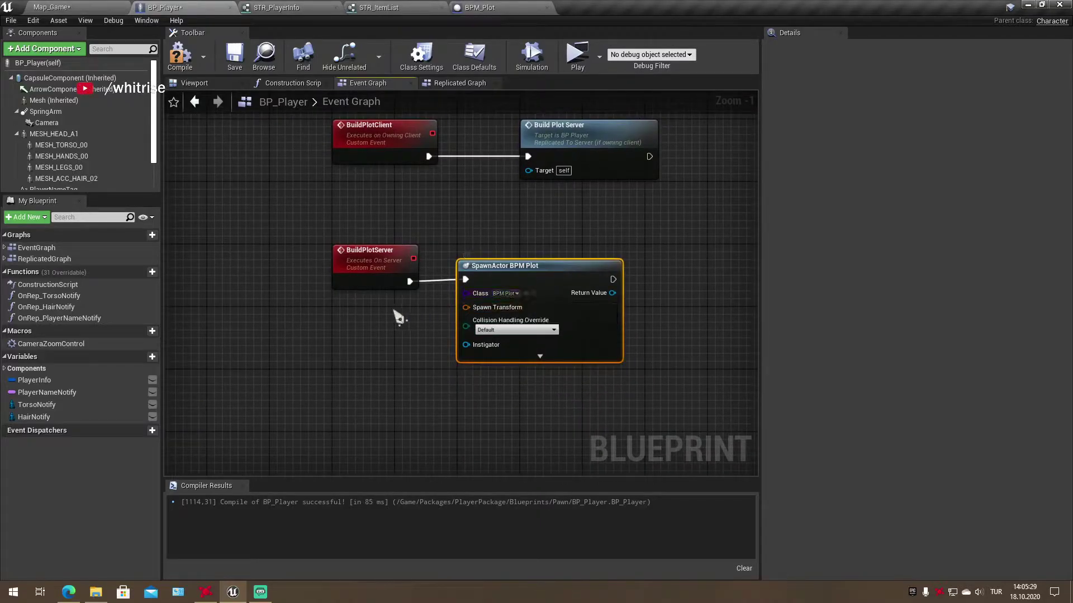
Split Spawn Transform and feed GetActorLocation into its Location input
left_click(194, 53)
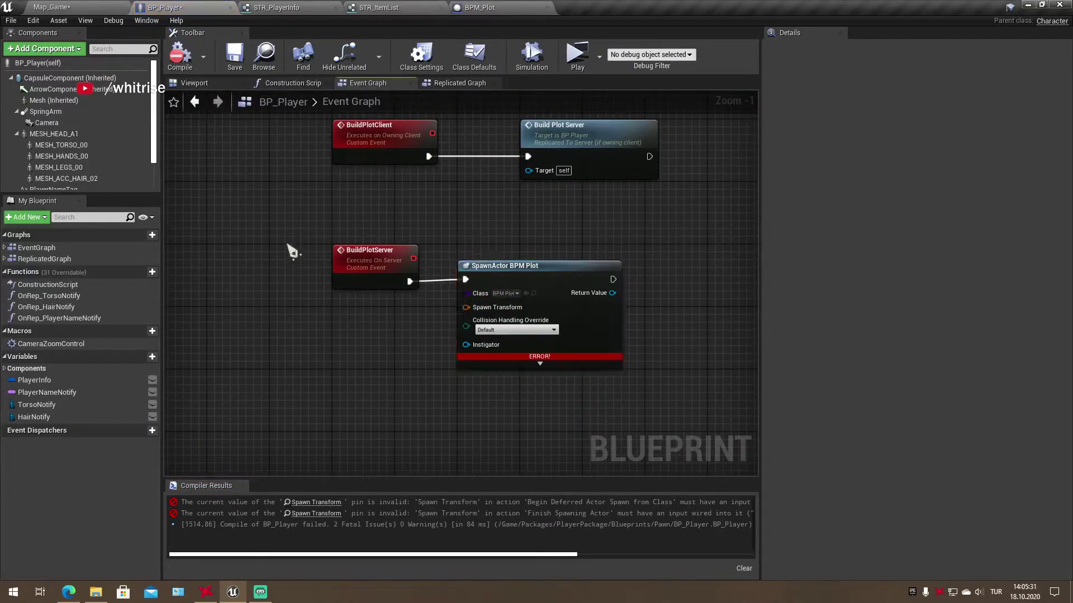
right_click(206, 363)
type("get actor locat")
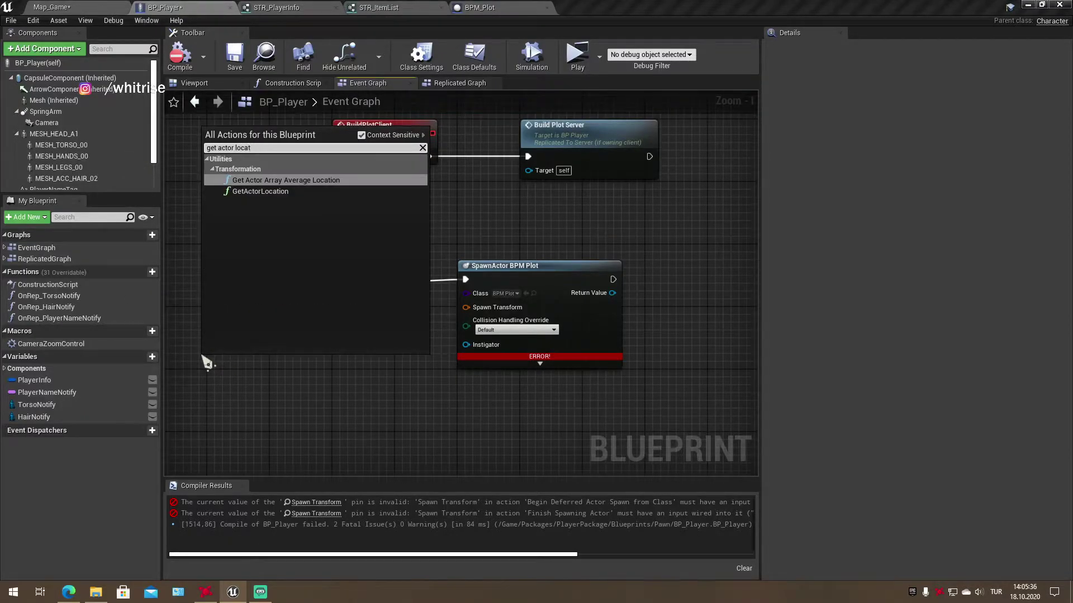
key("Down")
key("Return")
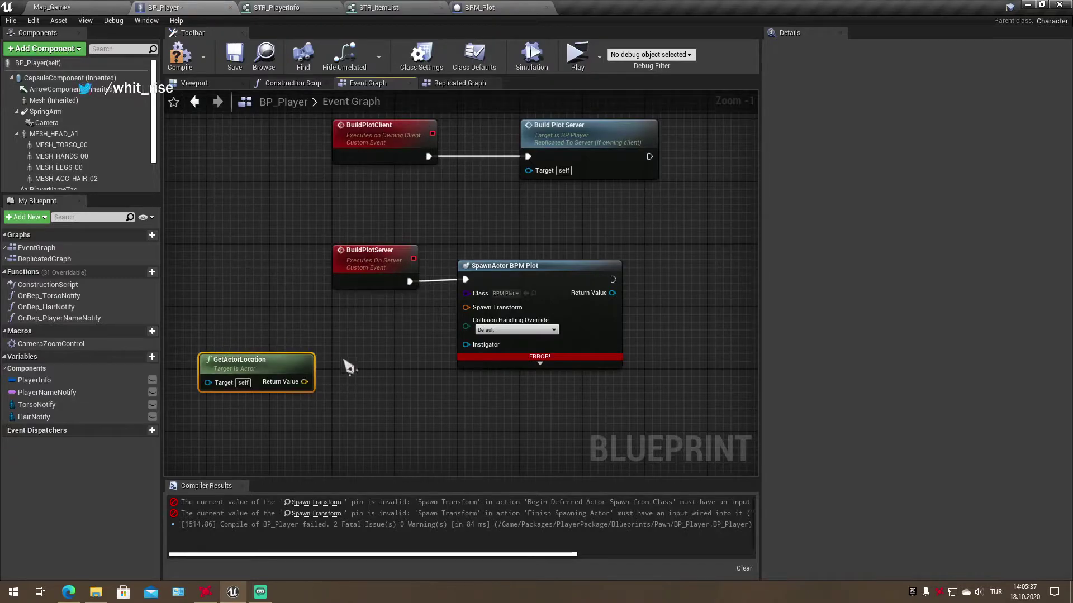
right_click(466, 307)
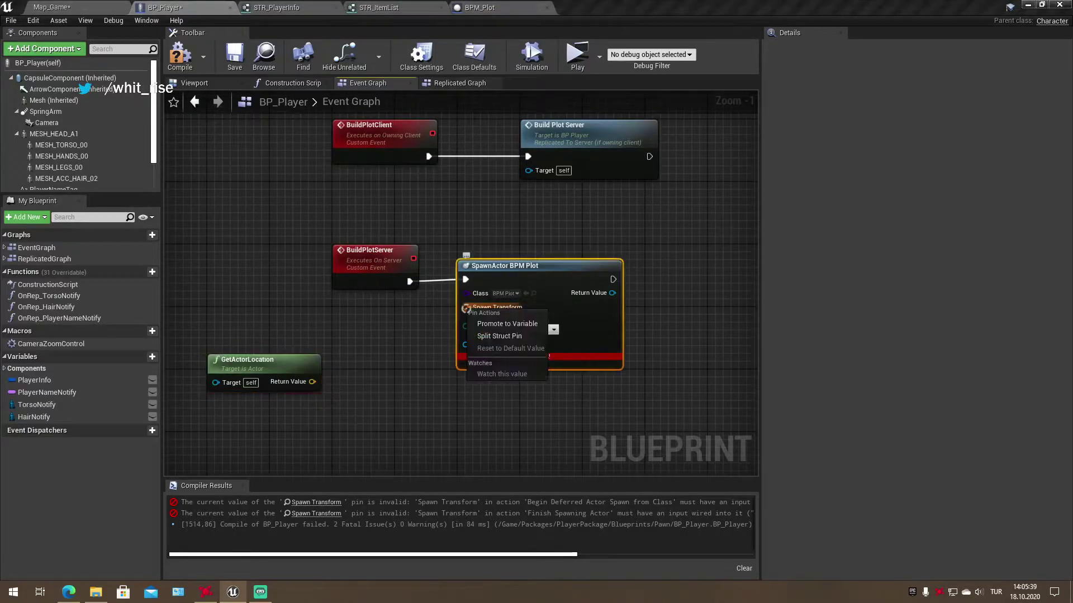
left_click(512, 337)
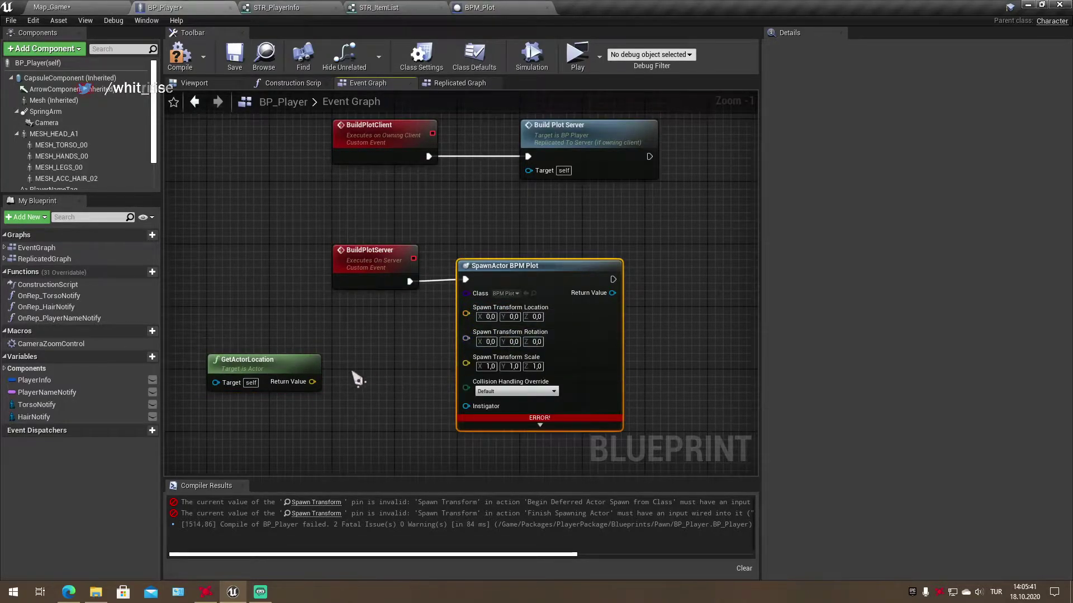
left_click_drag(311, 382, 466, 313)
left_click_drag(256, 367, 382, 320)
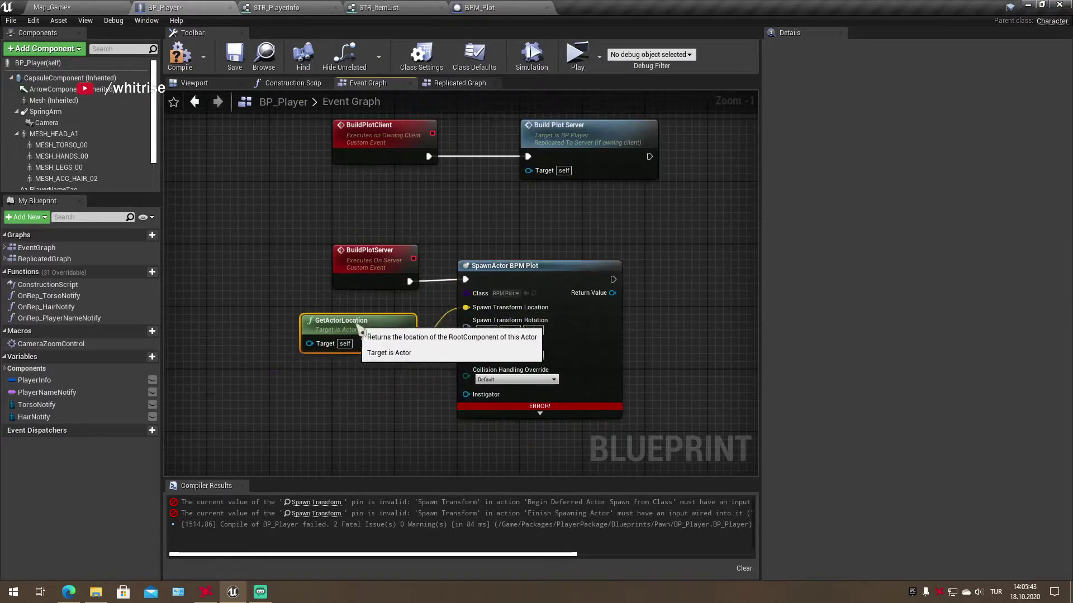
Recompile BP_Player and start a multiplayer play-in-editor test
left_click(191, 61)
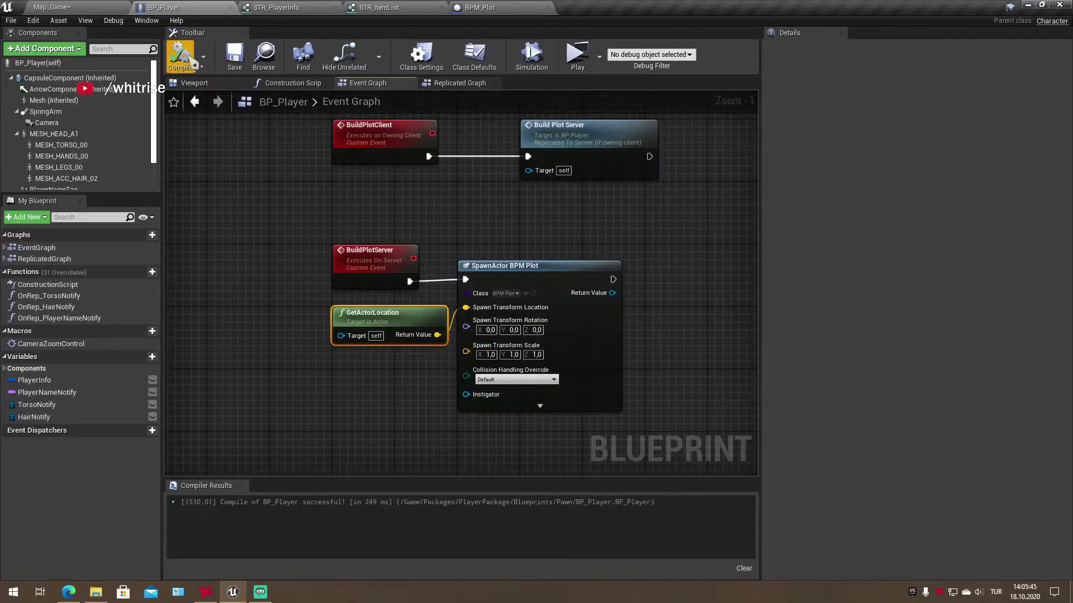
left_click(128, 9)
left_click(676, 41)
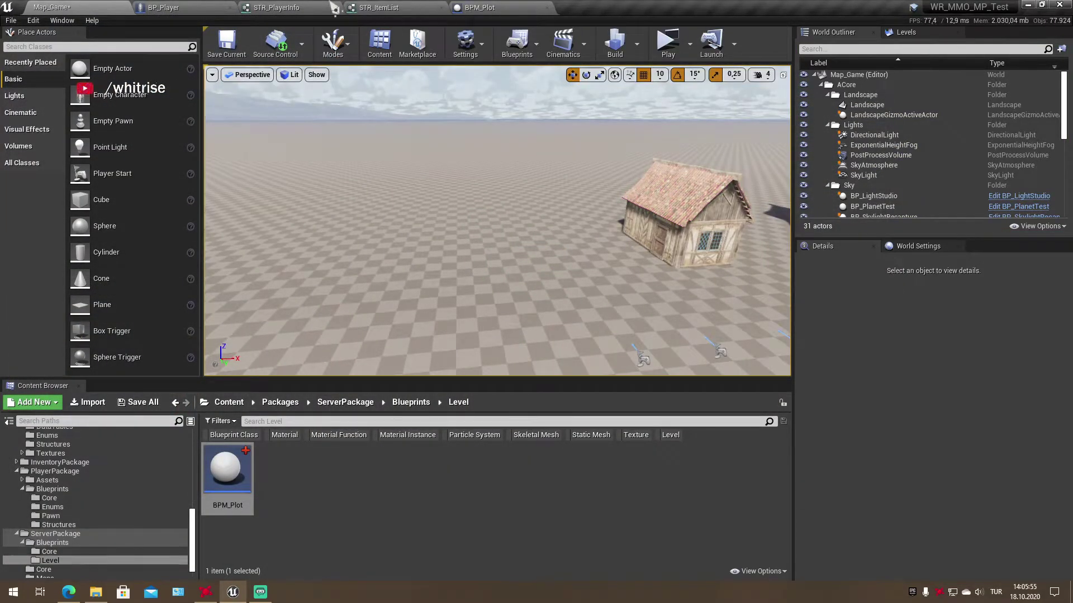
Add a Capsule Component reference to BP_Player's event graph
left_click(190, 7)
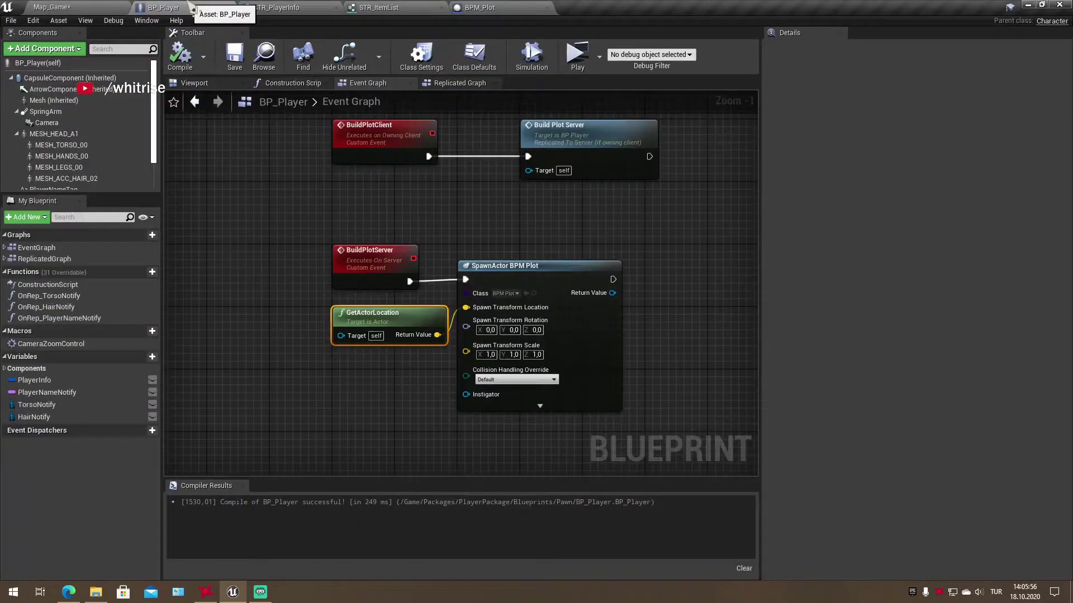
left_click(193, 85)
left_click(92, 80)
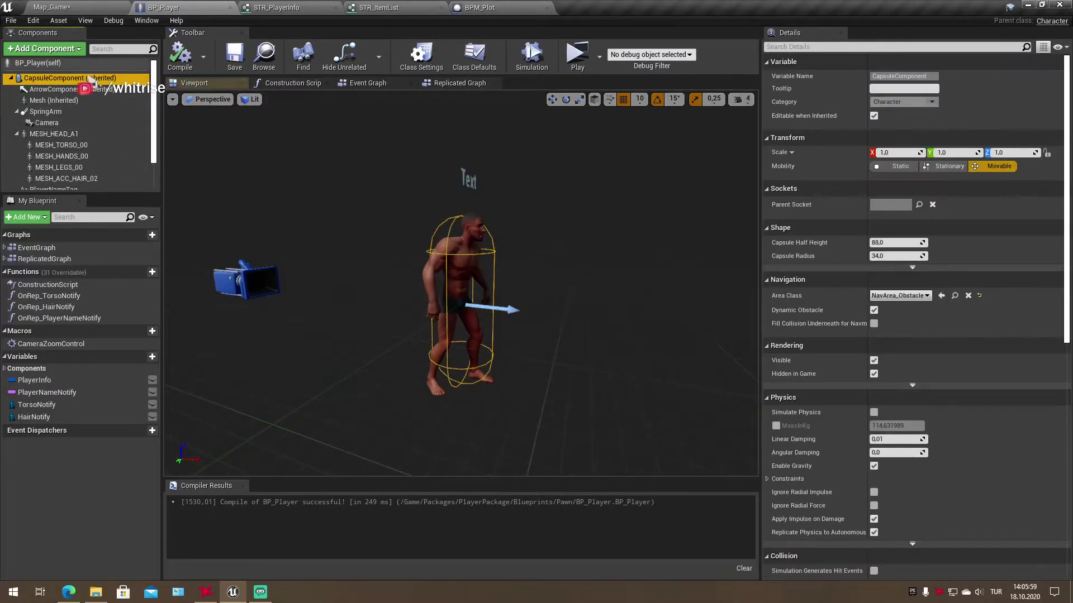
left_click(443, 87)
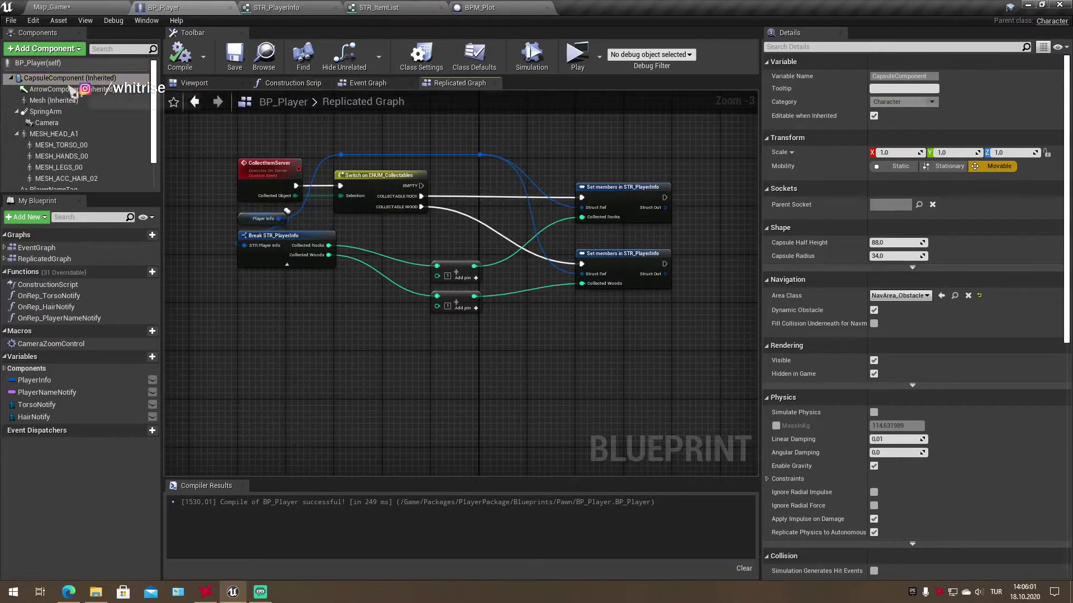
left_click(382, 83)
mouse_move(67, 78)
left_mouse_down()
mouse_move(304, 369)
mouse_move(370, 399)
left_mouse_up()
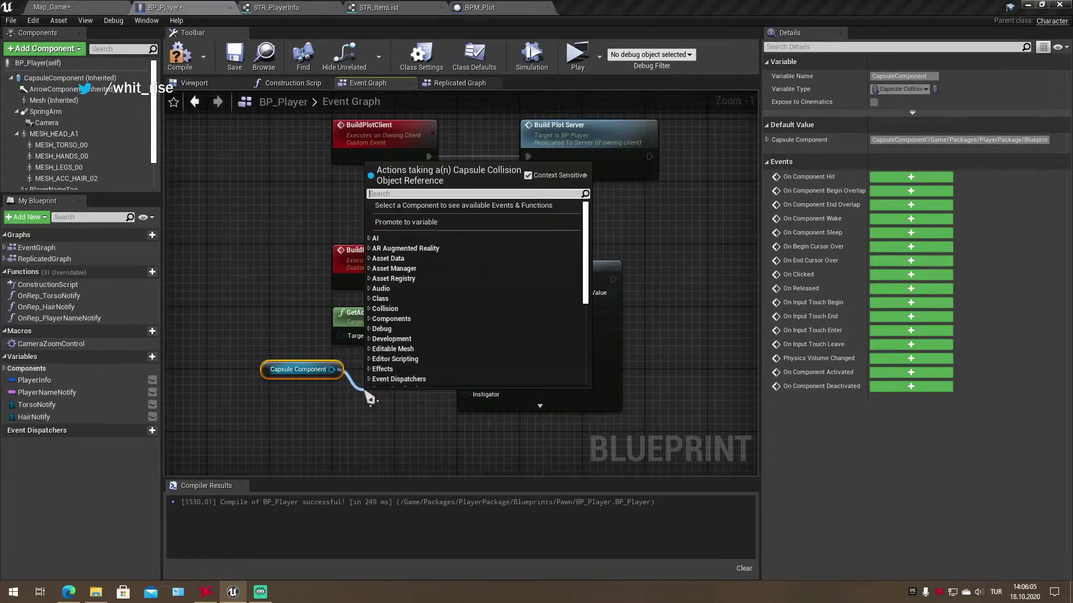
Feed the capsule's GetWorldLocation into the spawn node's Spawn Transform Location
type("get wr")
key("BackSpace")
type("o")
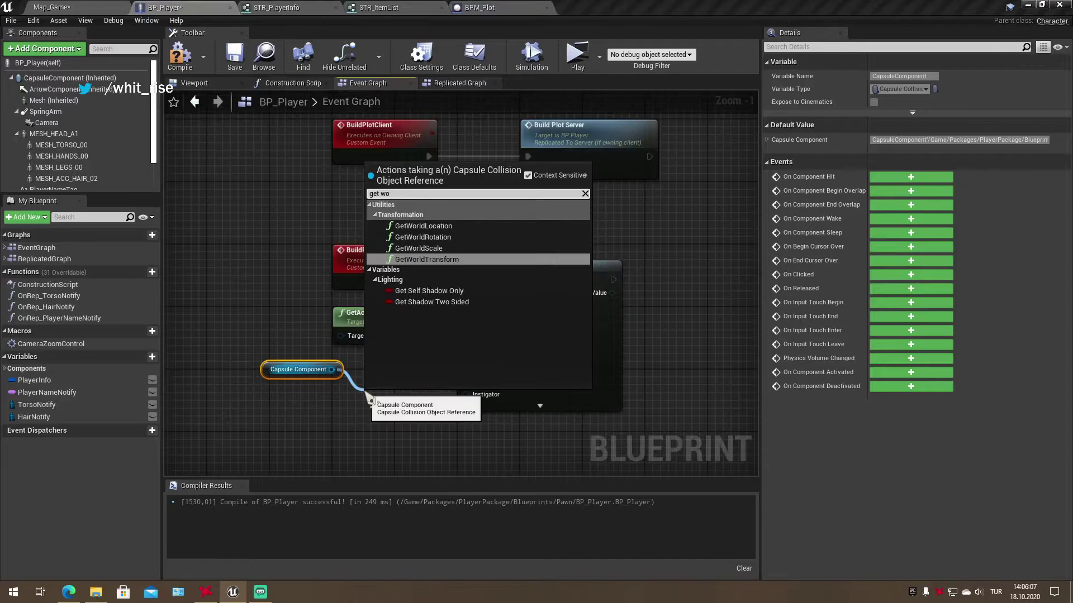
key("Up")
key("Up")
key("Up")
key("Return")
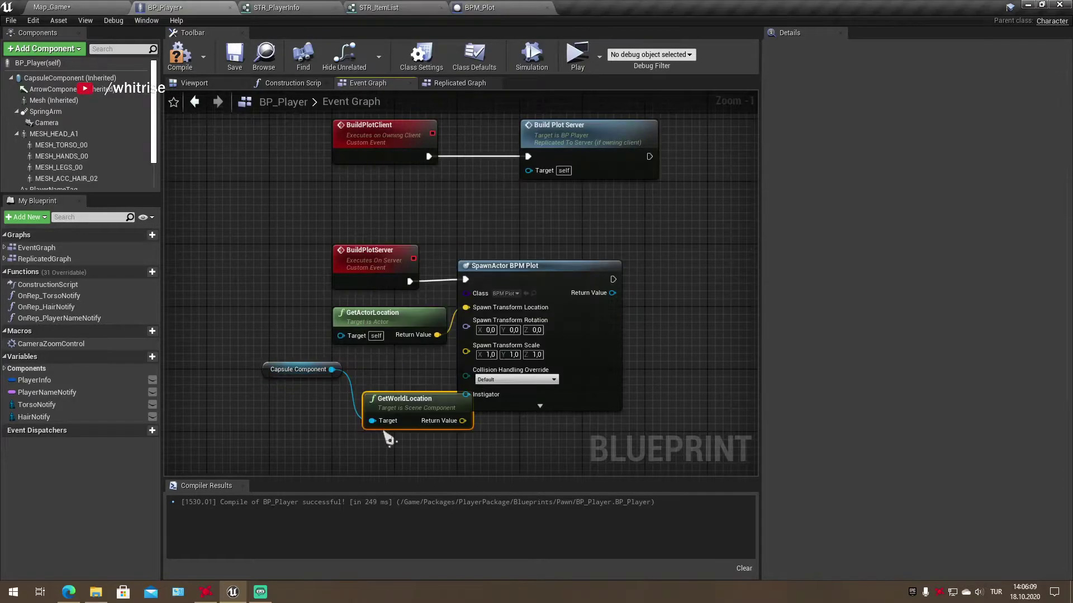
left_click_drag(408, 421, 466, 308)
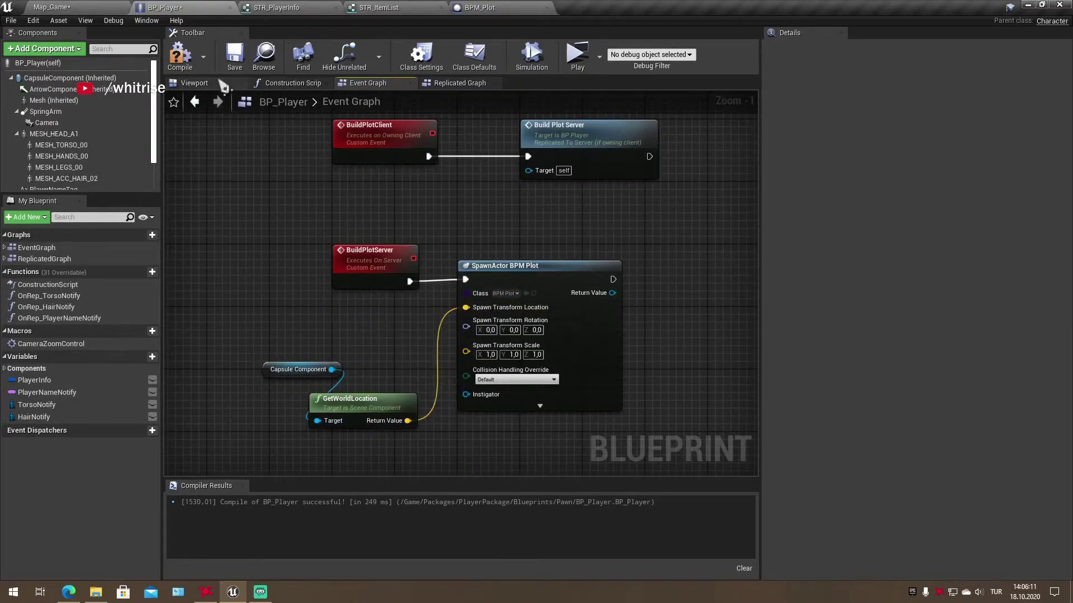
Compile and save BP_Player, then start another multiplayer play-in-editor test
left_click(180, 56)
left_click(52, 7)
left_click(668, 42)
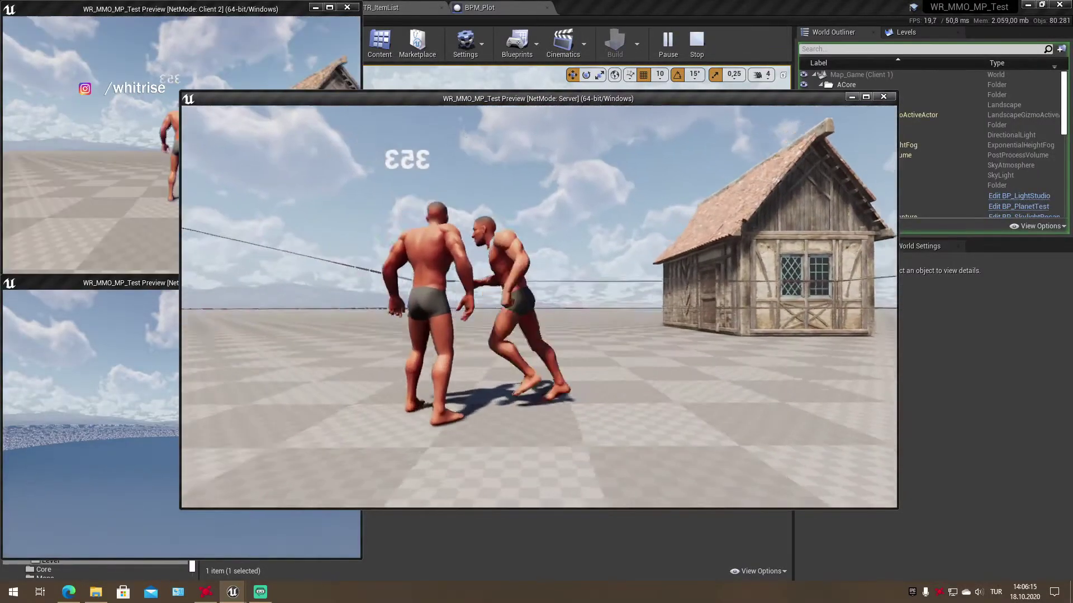
Stop the test and add a Mesh component reference to BP_Player's event graph
key("Escape")
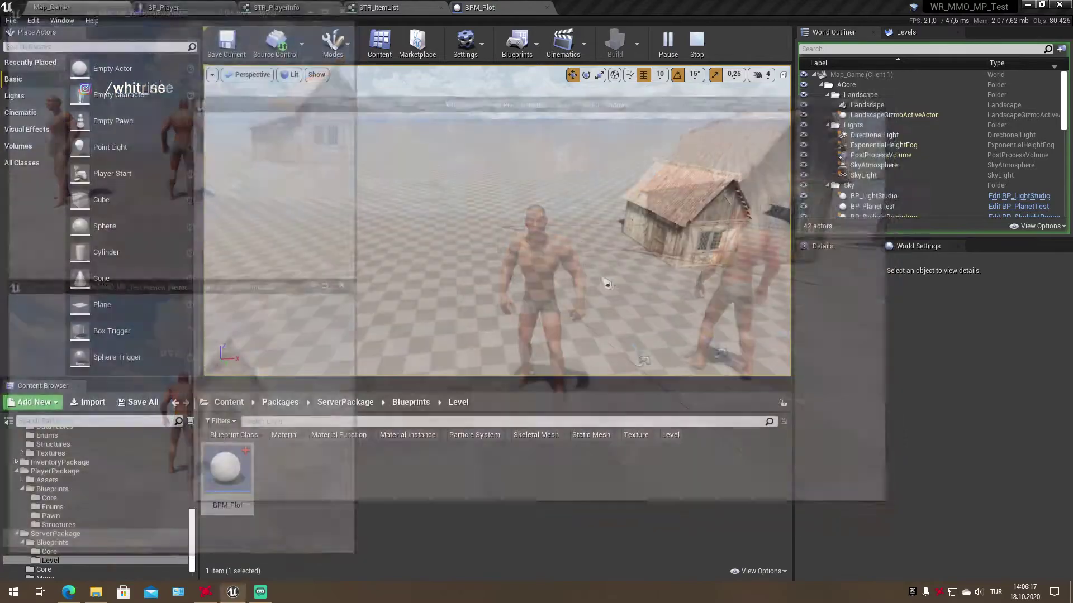
left_click(168, 7)
left_click(50, 100)
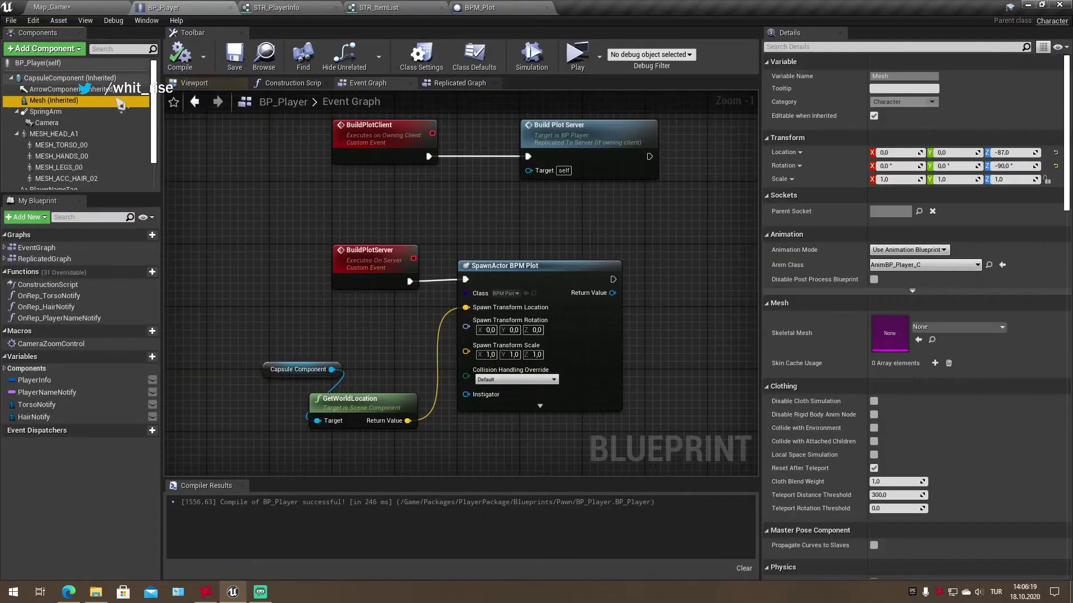
left_click(207, 83)
left_click(367, 83)
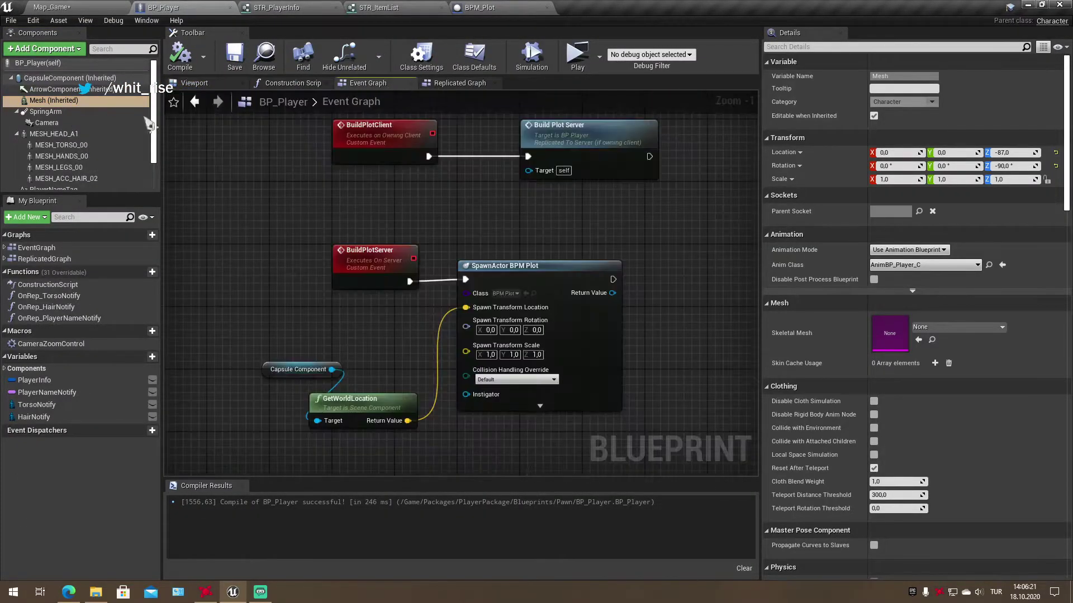
left_click_drag(50, 100, 291, 304)
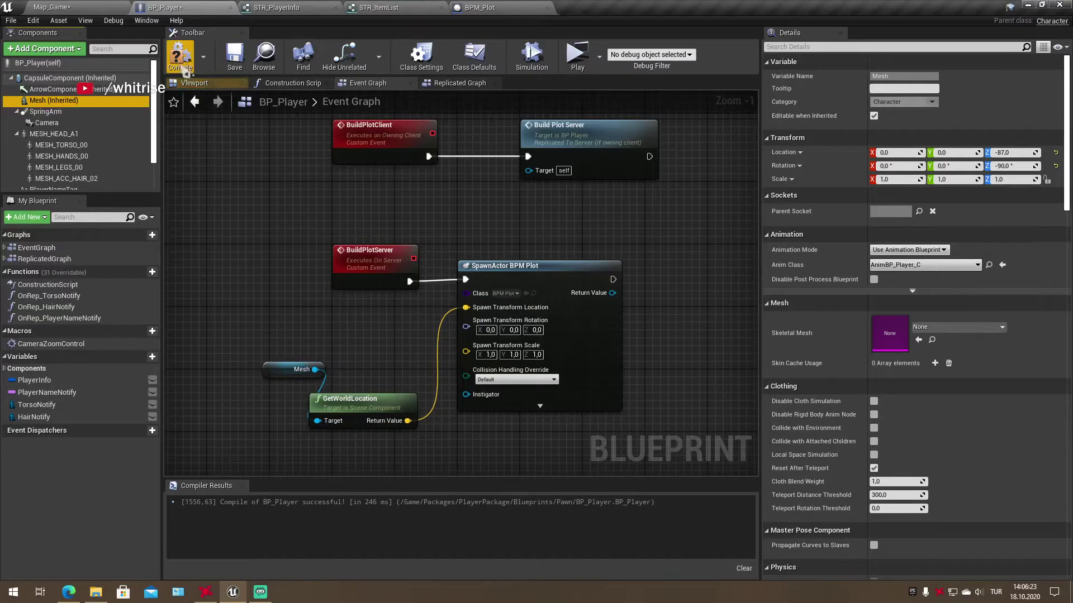
Test in multiplayer with a server and two clients, running the character around the plot
left_click(575, 53)
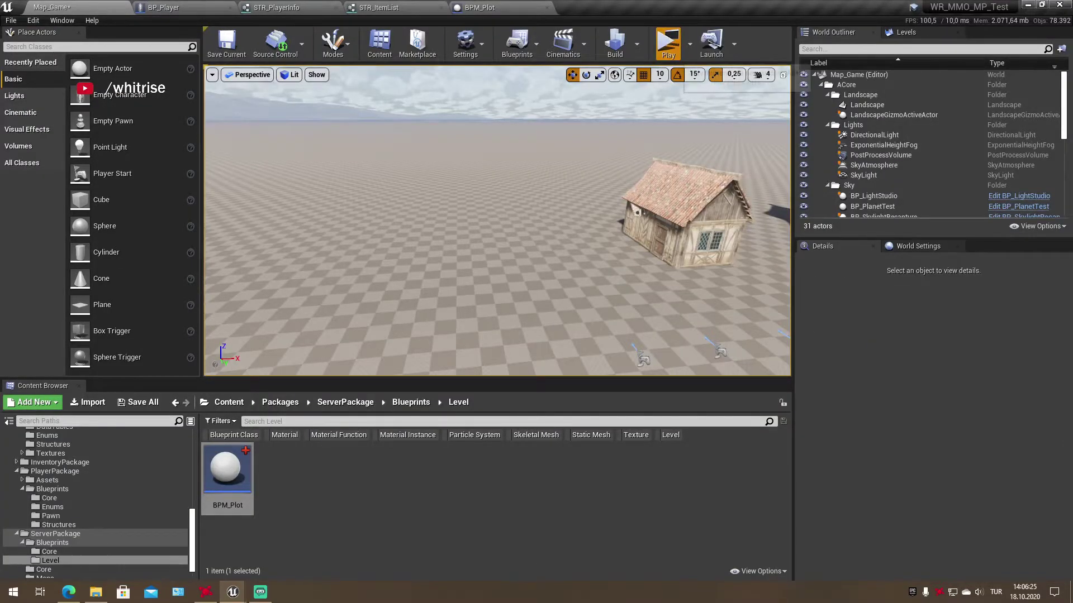
left_click(668, 45)
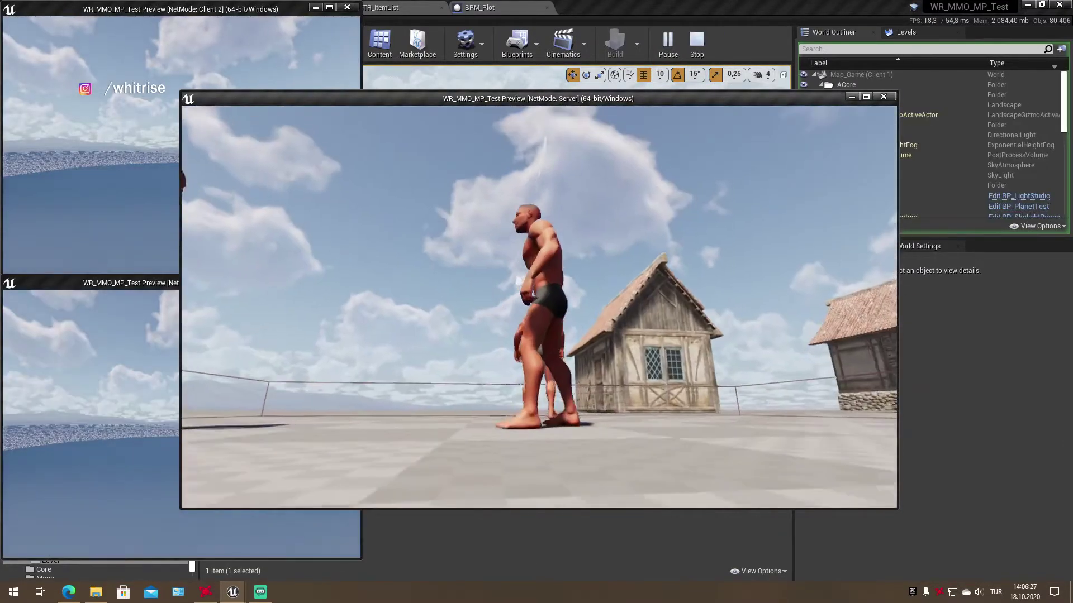
key("s")
key("w")
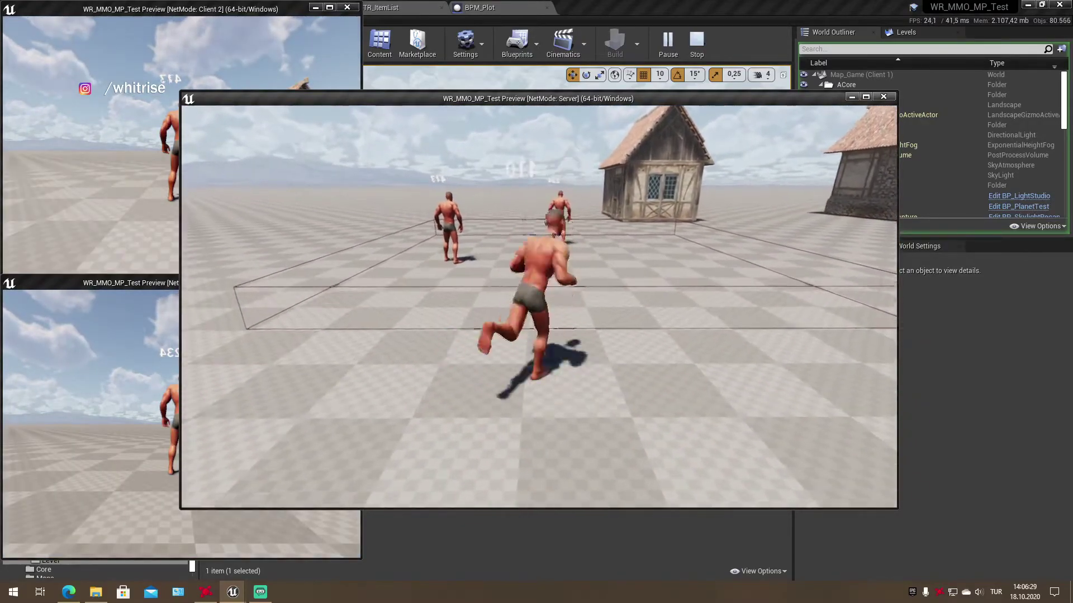
key("s")
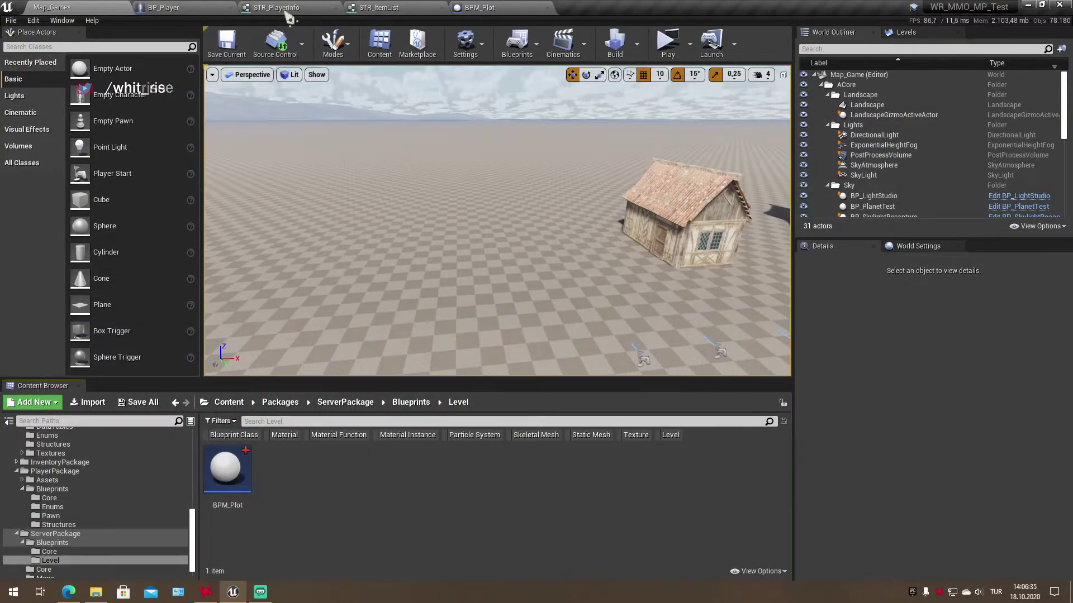
Move the Mesh and GetWorldLocation nodes up beside the spawn node and recompile BP_Player
left_click(190, 9)
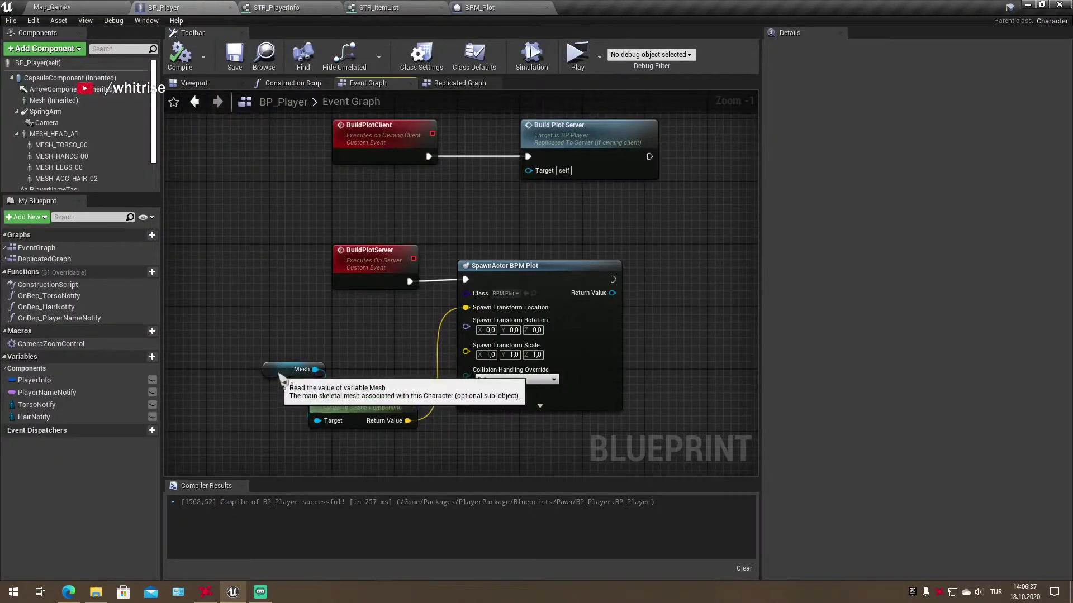
left_click_drag(297, 370, 366, 315)
left_click_drag(346, 414, 370, 351)
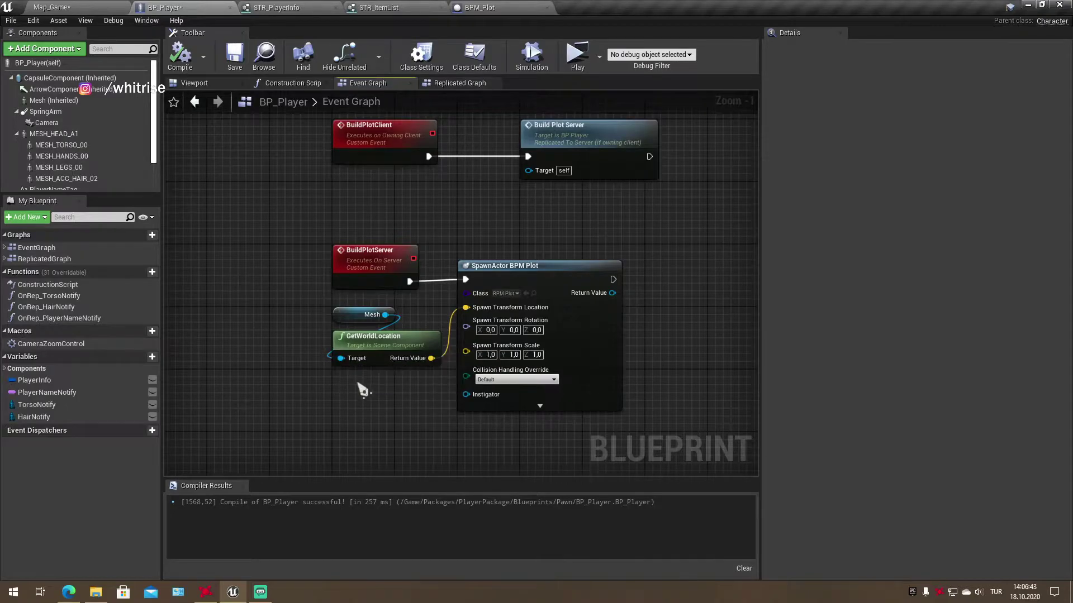
left_click(310, 101)
left_click(374, 108)
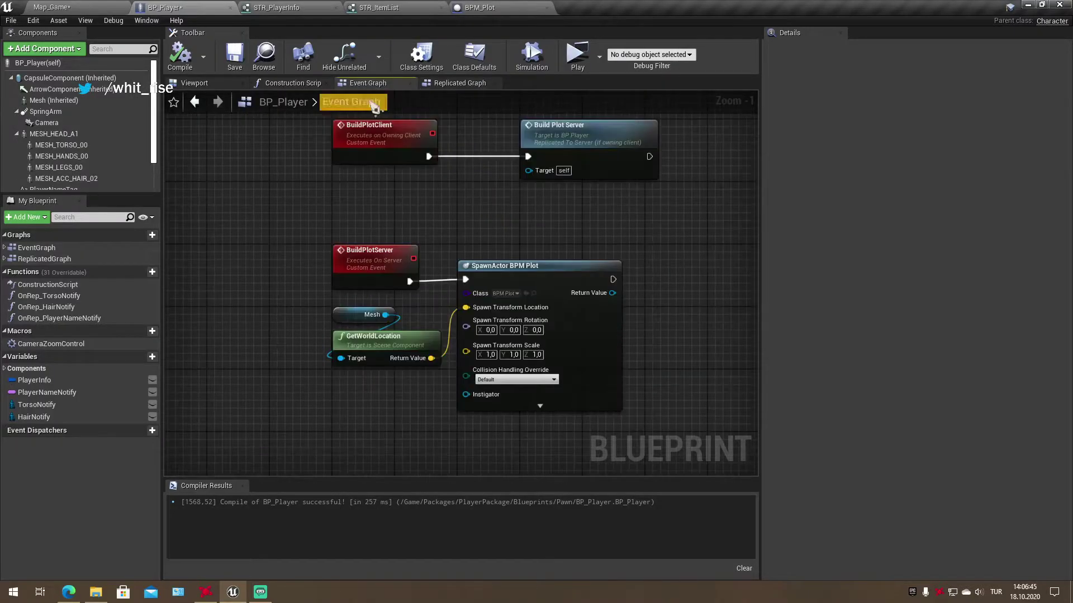
right_click_drag(506, 212, 475, 223)
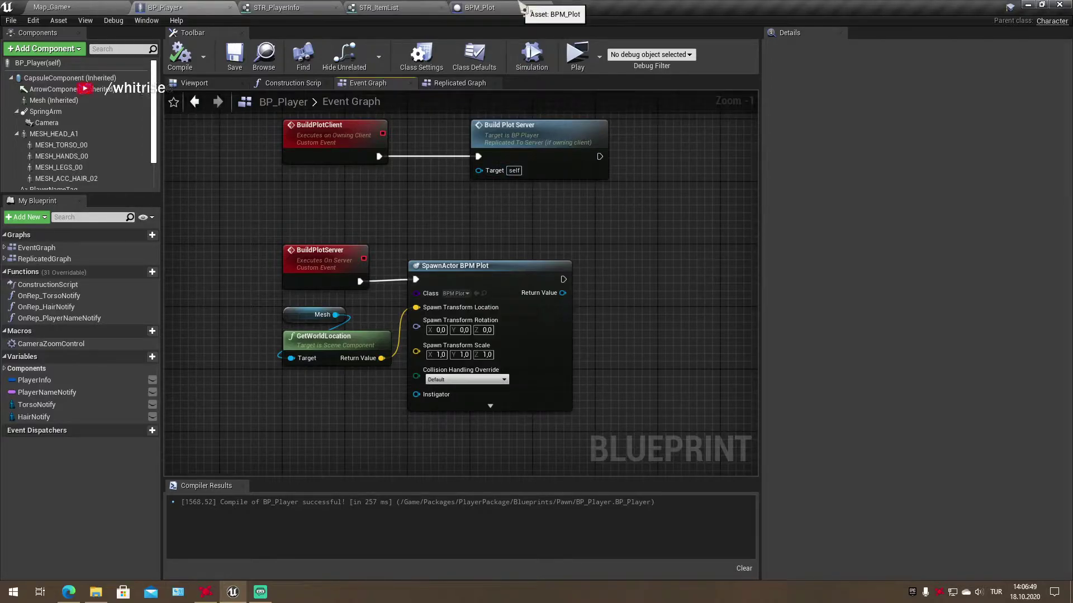
left_click(199, 64)
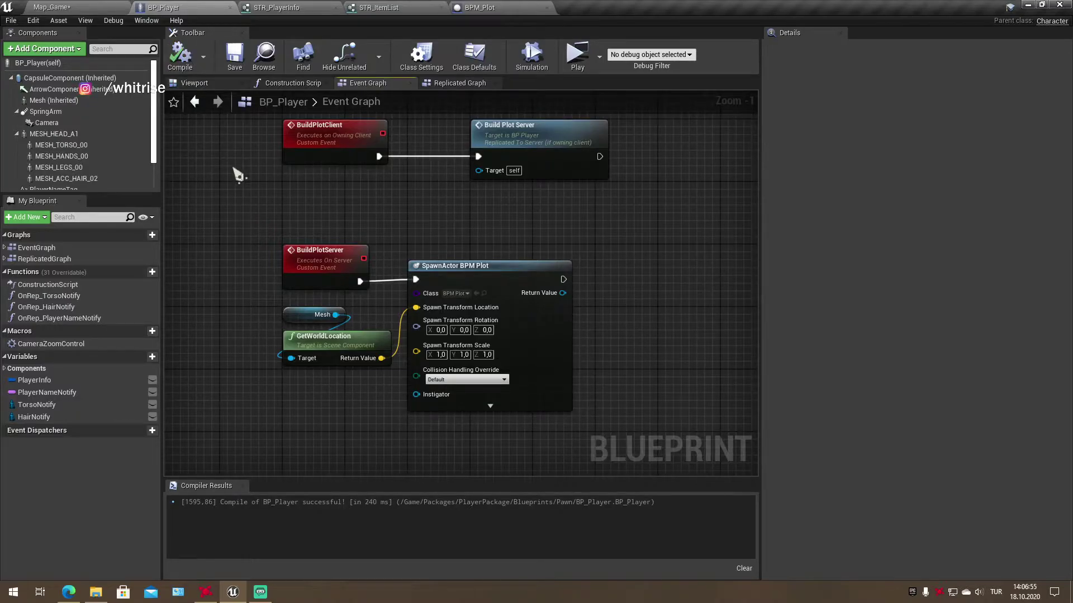
Delete all default event nodes from BPM_Plot's Event Graph and compile
left_click(514, 7)
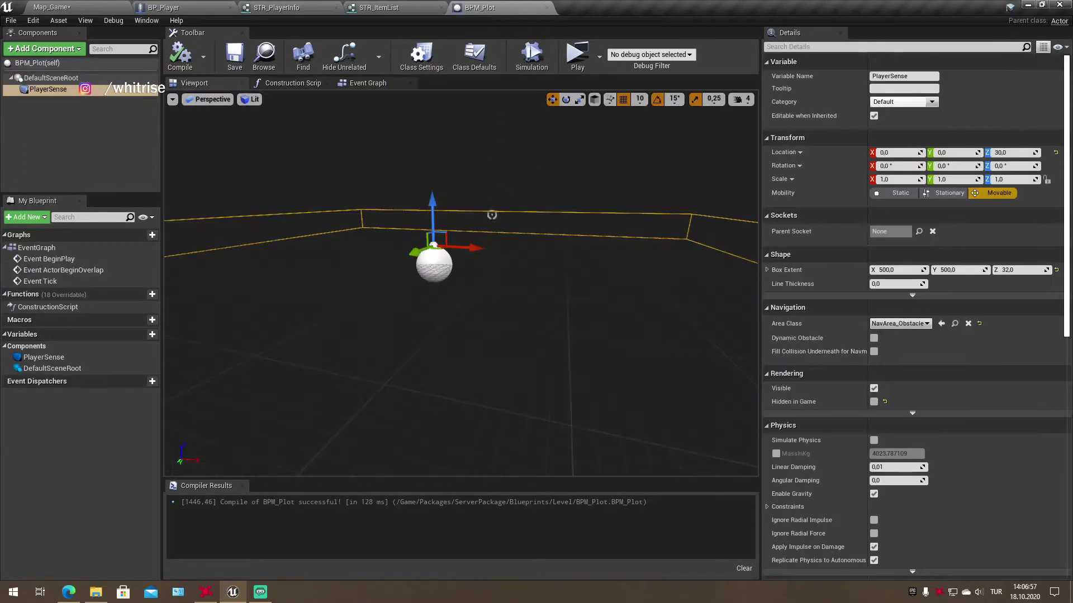
left_click(368, 83)
key("ctrl+a")
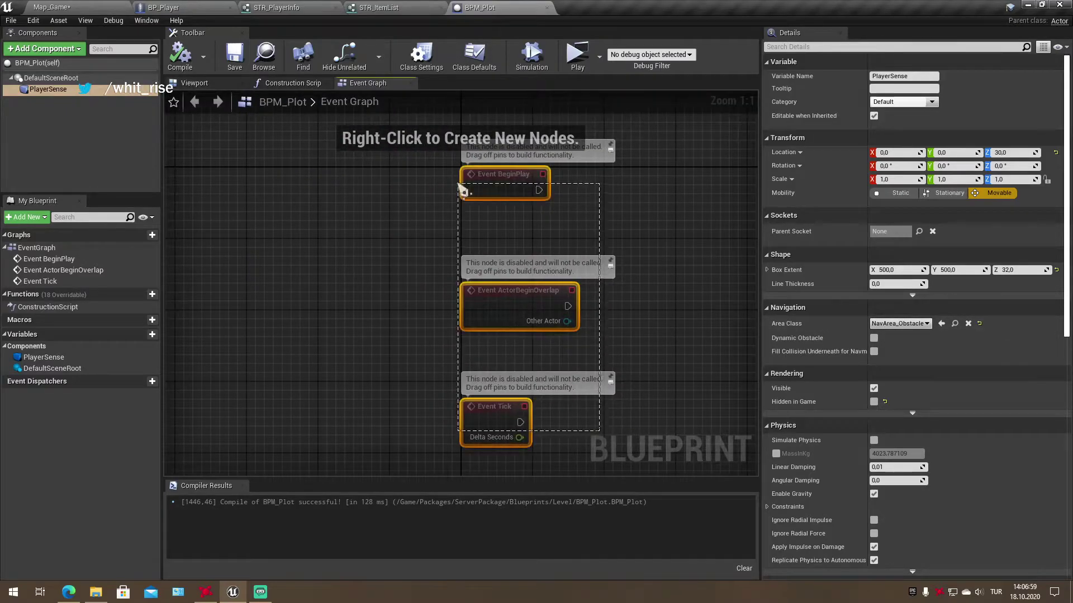
key("Delete")
left_click(184, 66)
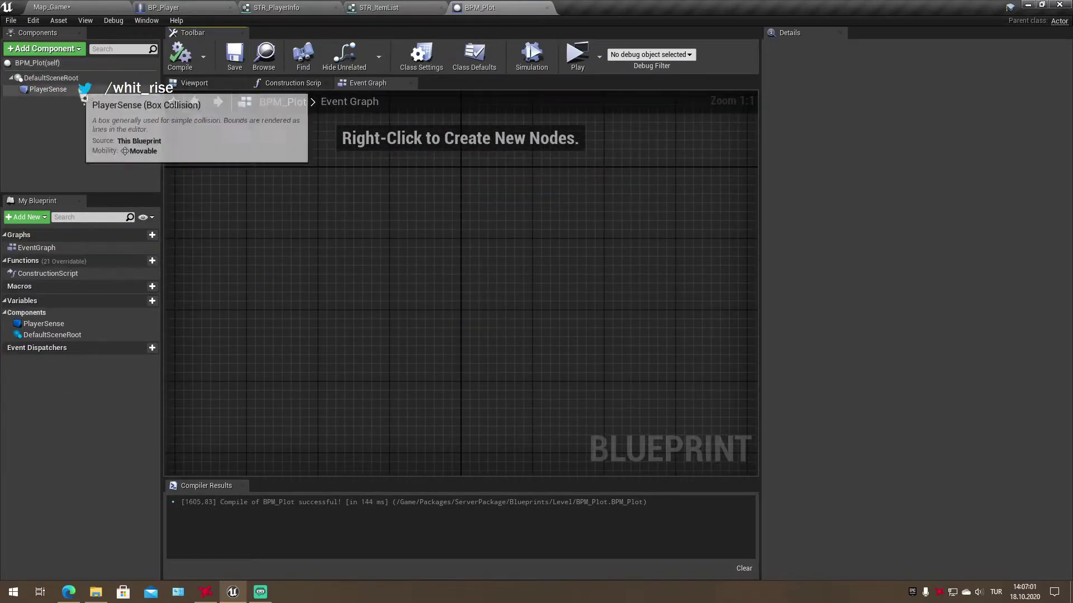
Add OnComponentBeginOverlap and OnComponentEndOverlap events for the PlayerSense component
left_click(48, 89)
scroll(850, 376, "down", 3)
scroll(850, 376, "down", 5)
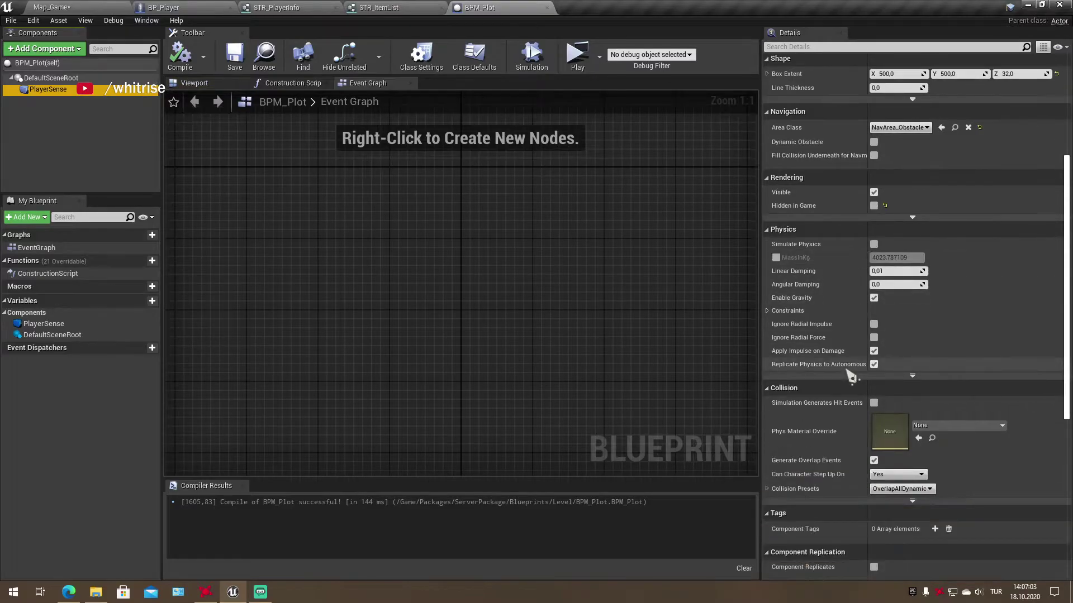
scroll(866, 377, "down", 5)
scroll(883, 379, "down", 3)
left_click(887, 372)
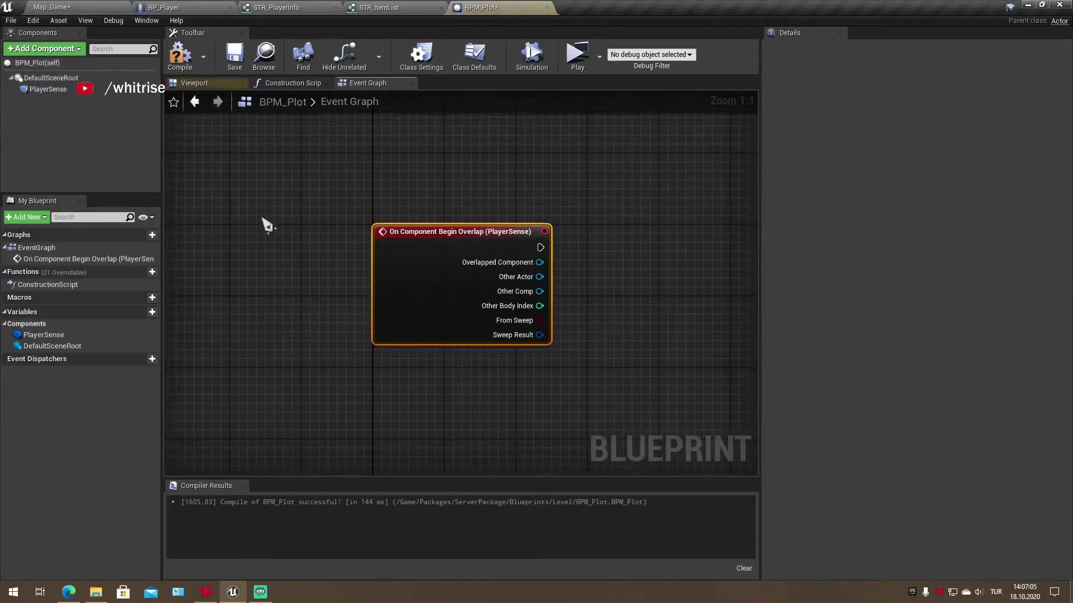
left_click(48, 89)
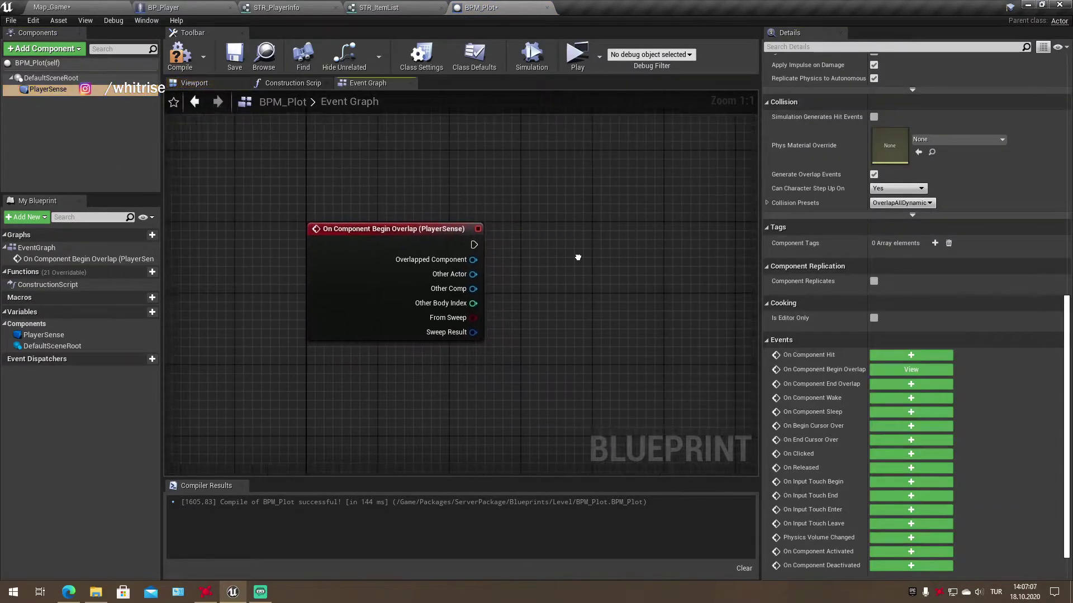
left_click(910, 384)
right_click_drag(553, 324, 486, 376)
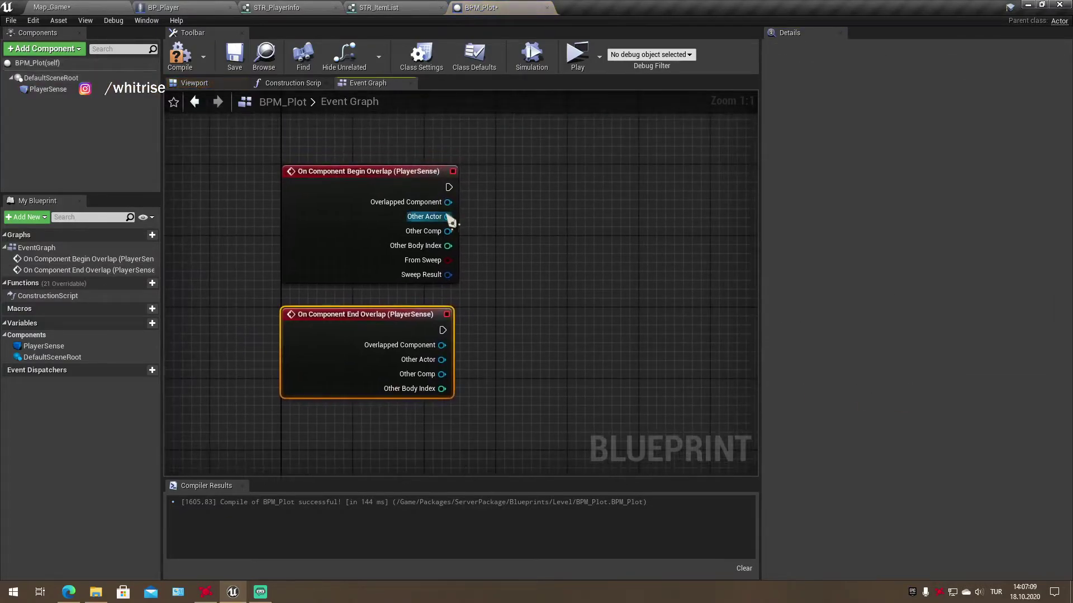
Cast Other Actor to BP_Player on both overlap events and save BPM_Plot
left_click_drag(448, 217, 530, 214)
type("bp pl")
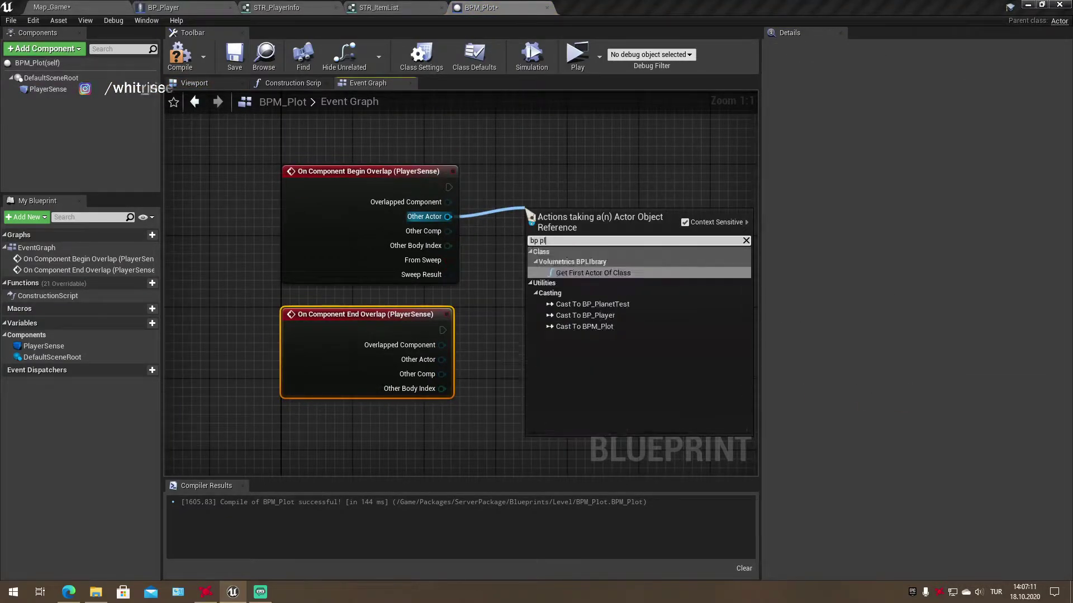
type("_playe")
key("Return")
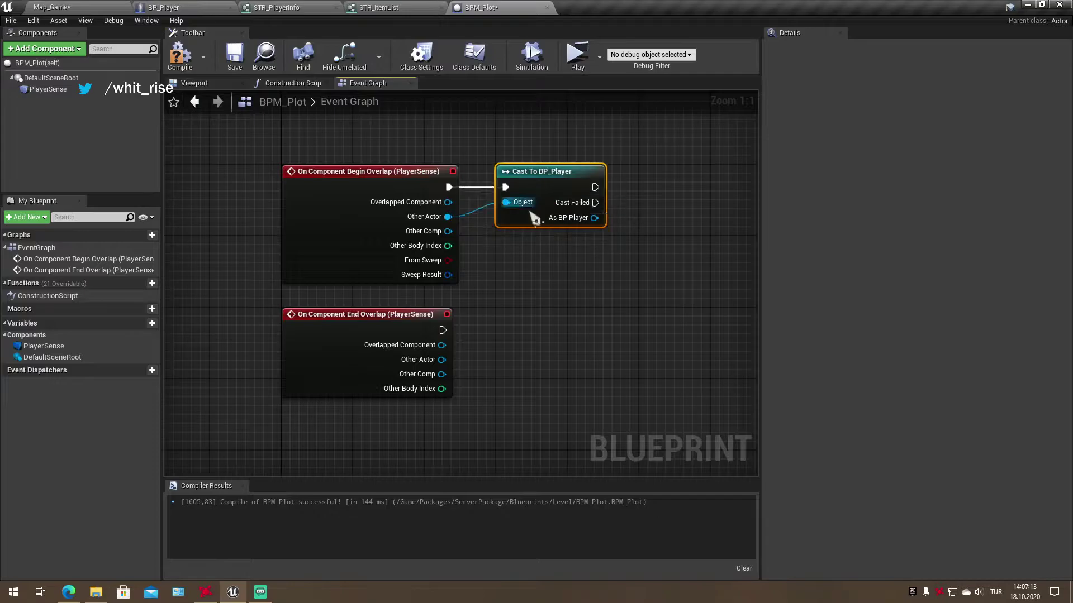
key("ctrl+c")
key("ctrl+v")
mouse_move(443, 330)
left_mouse_down()
mouse_move(505, 330)
mouse_move(442, 360)
left_mouse_up()
left_click(562, 286)
right_click_drag(589, 297, 470, 314)
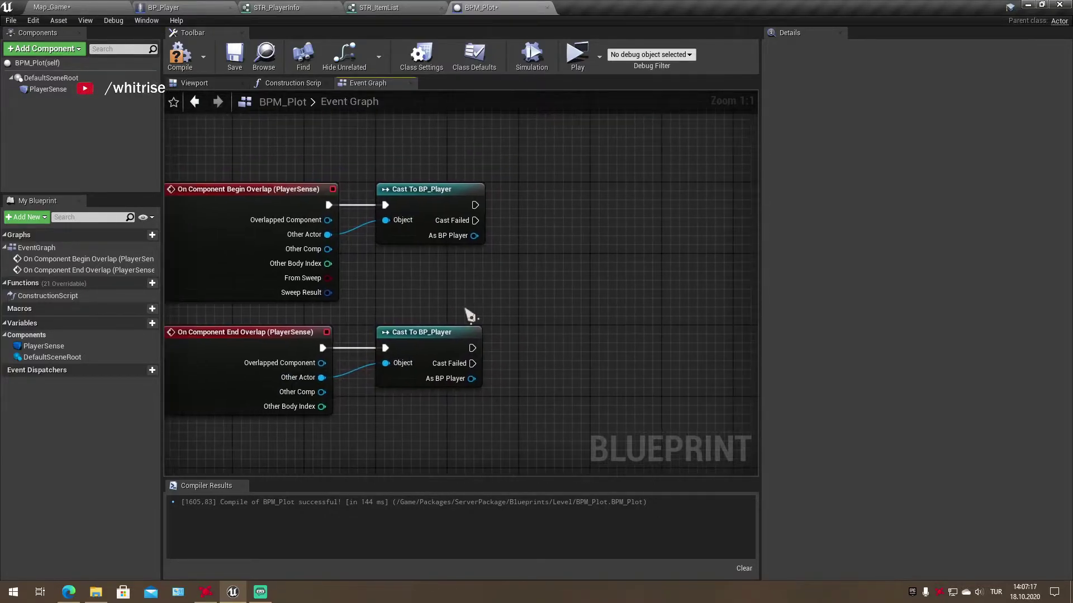
key("ctrl+s")
Add an InputAction Interaction event to BPM_Plot's graph
left_click(163, 8)
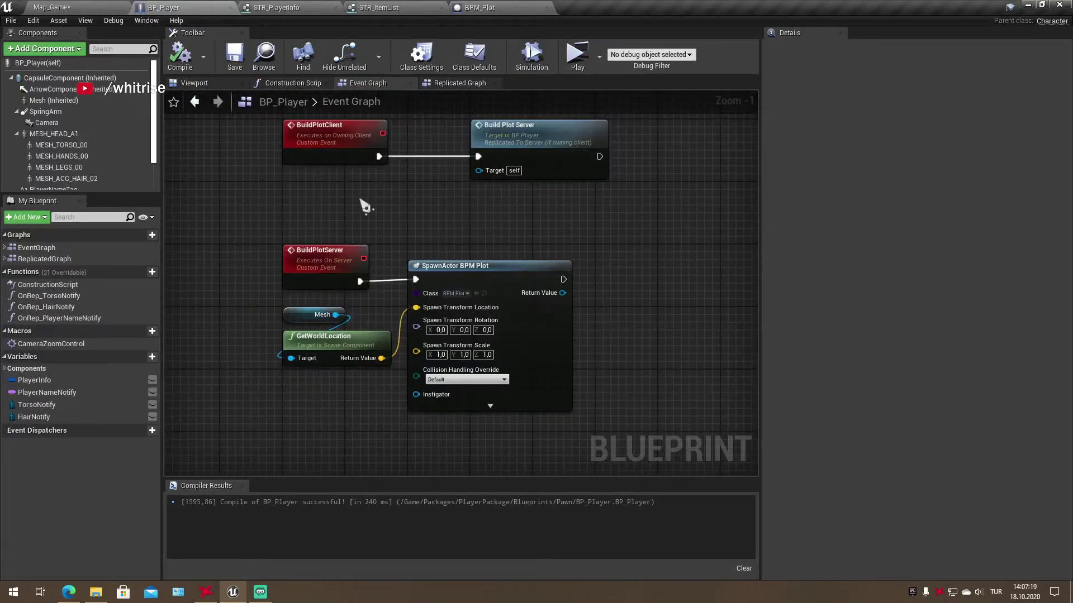
left_click(479, 7)
right_click_drag(369, 469, 371, 313)
right_click(361, 384)
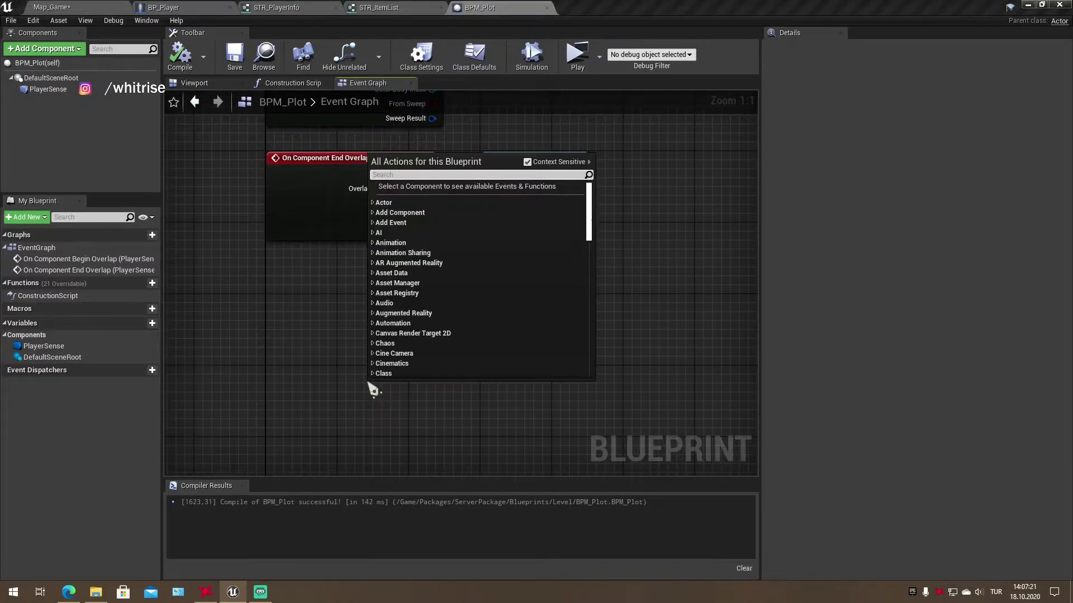
type("interaction")
key("Return")
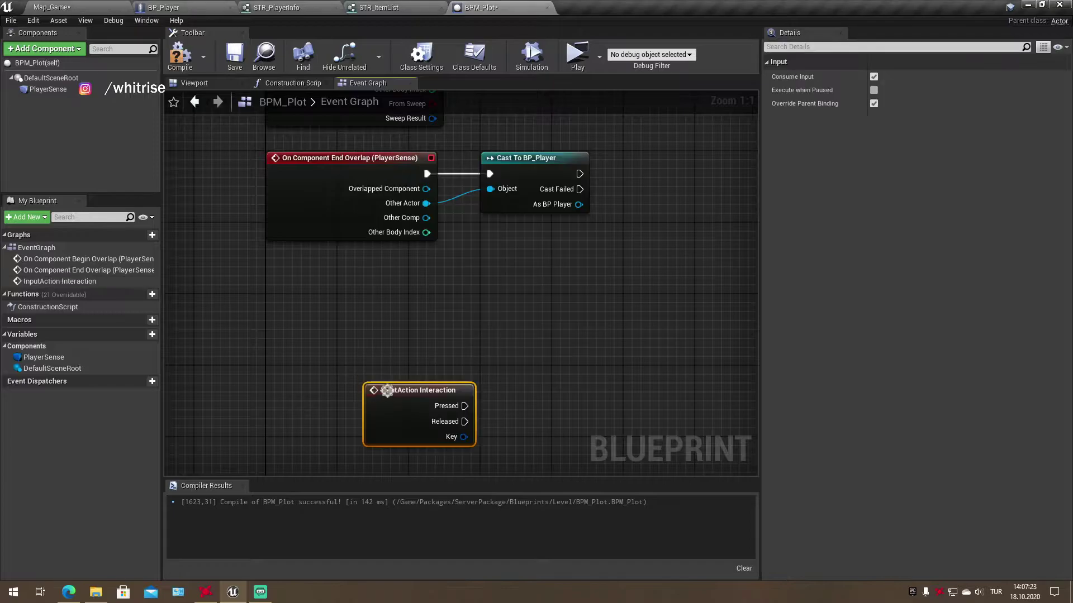
left_click(399, 380)
Promote the begin-overlap As BP Player to a PlayerRef variable and set it on end overlap
right_click_drag(399, 380, 331, 381)
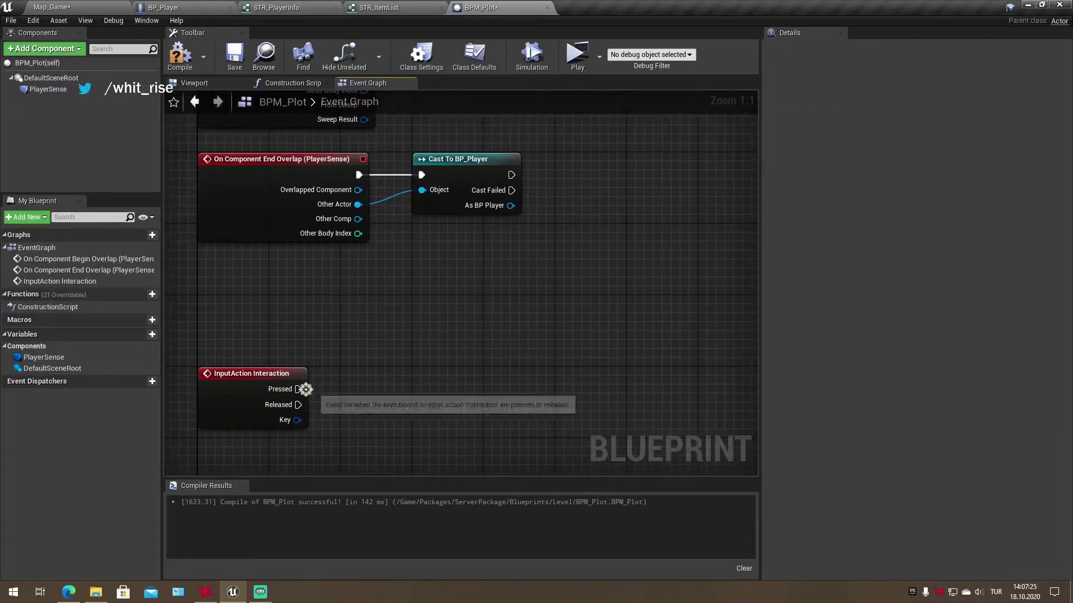
right_click_drag(435, 350, 381, 395)
right_click_drag(416, 331, 380, 431)
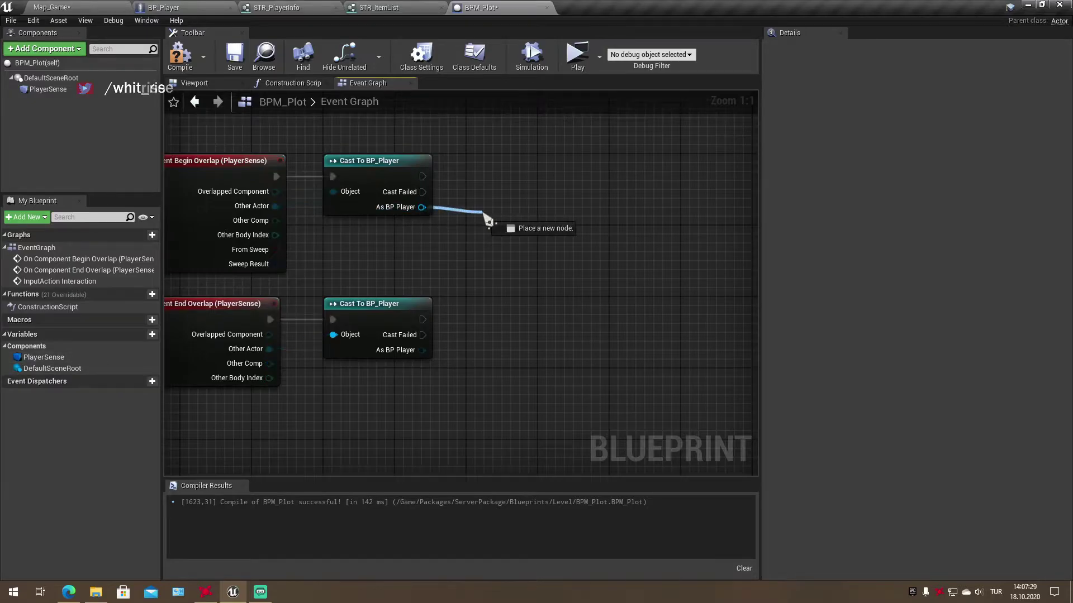
left_click_drag(421, 207, 482, 213)
left_click(581, 290)
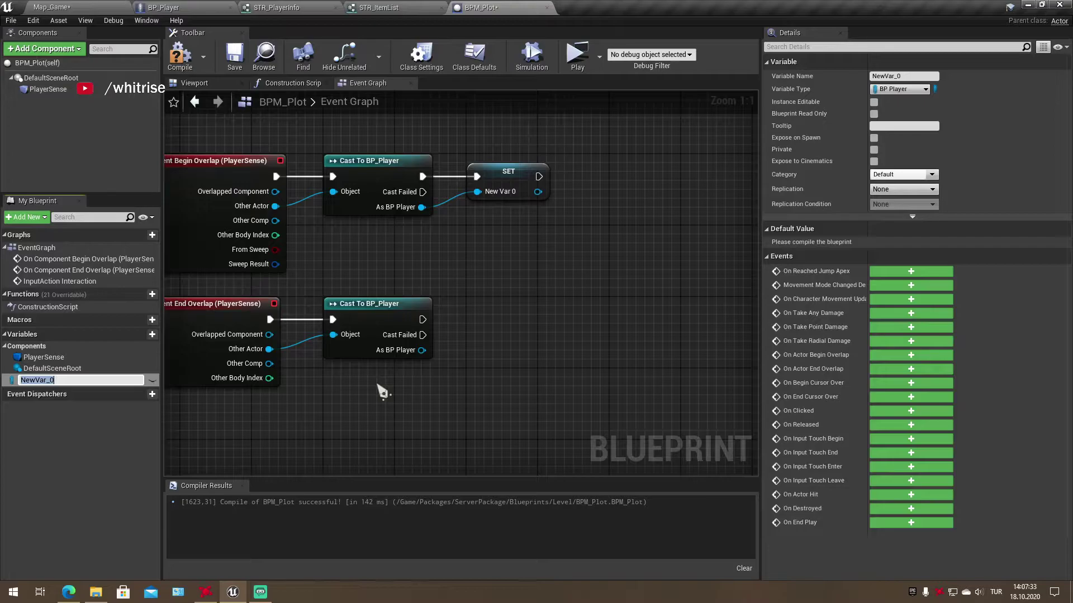
type("PlayerRef")
key("Return")
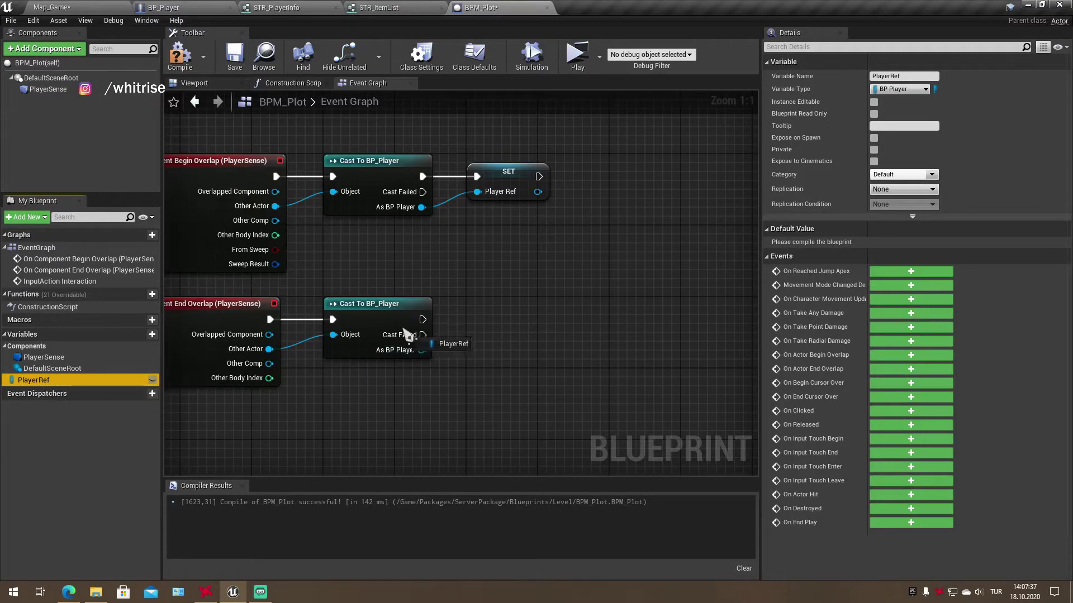
mouse_move(92, 379)
left_mouse_down("alt")
mouse_move(480, 316)
mouse_move(501, 322)
left_mouse_up("alt")
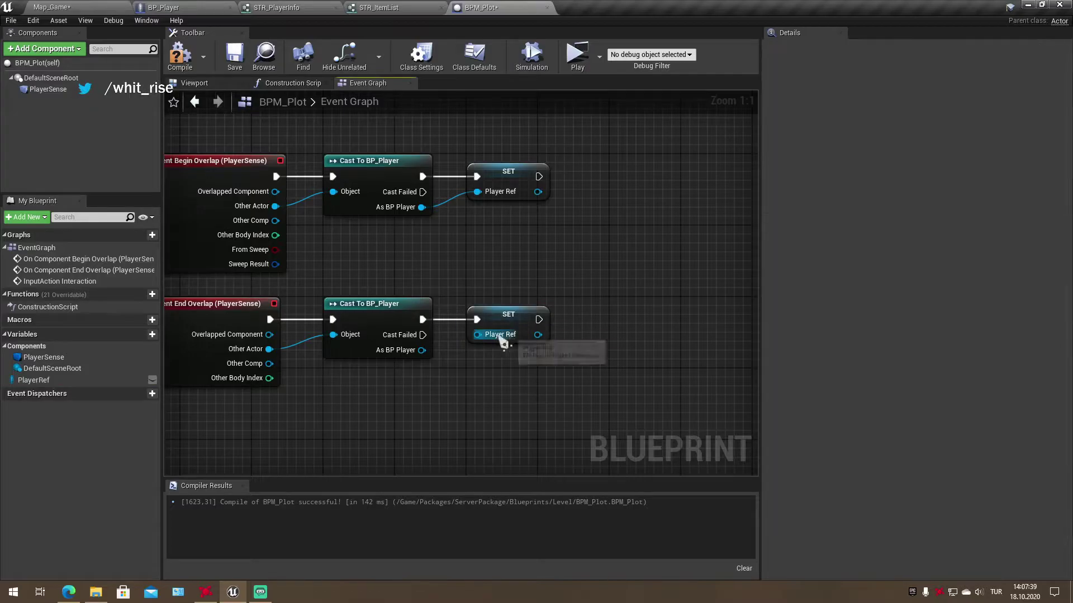
left_click(627, 287)
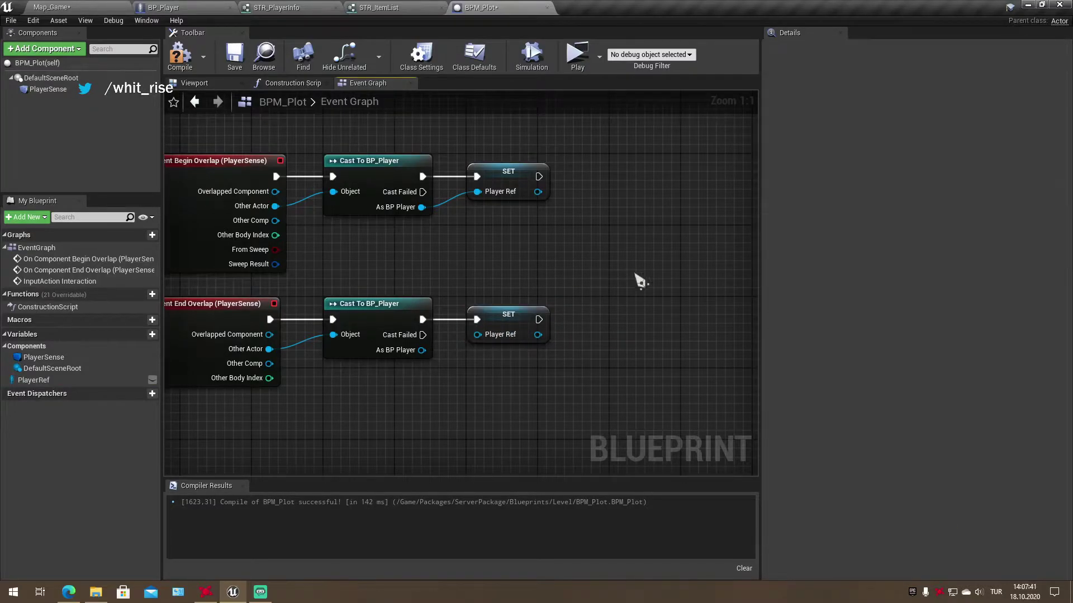
right_click_drag(641, 283, 551, 314)
Browse the ClientPackage Blueprints folders to Level > Items and open BPM_Collectables
left_click(75, 7)
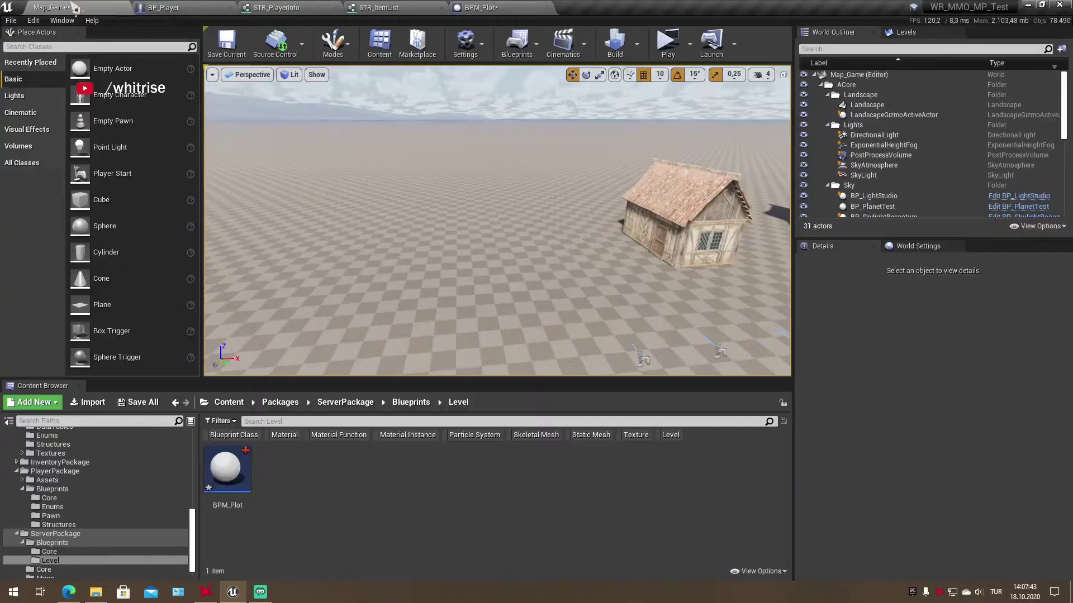
left_click(71, 499)
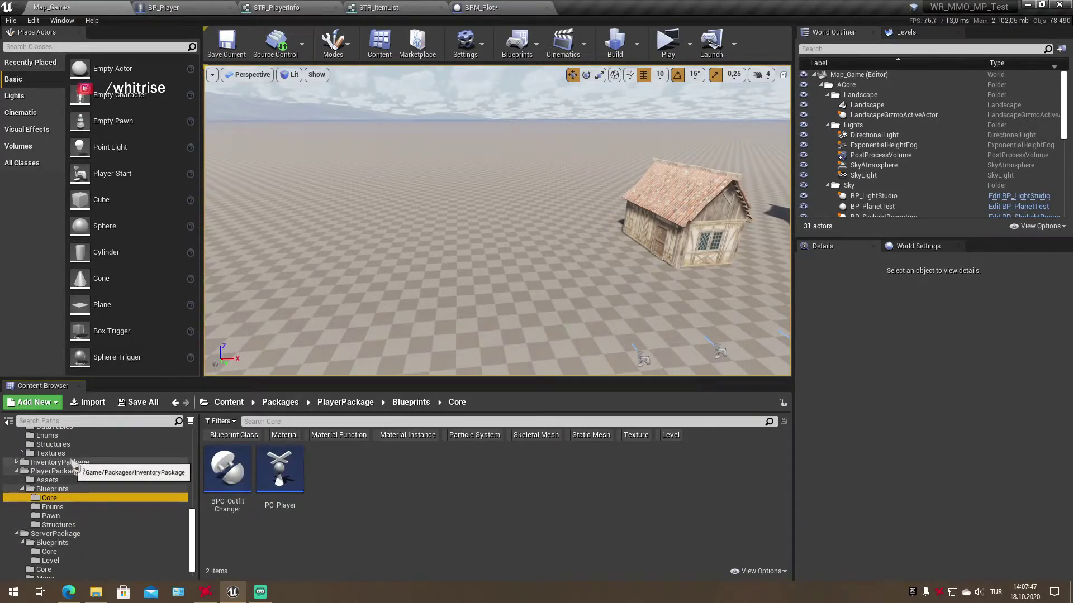
scroll(79, 478, "up", 2)
scroll(79, 478, "up", 2)
scroll(78, 476, "up", 2)
left_click(75, 472)
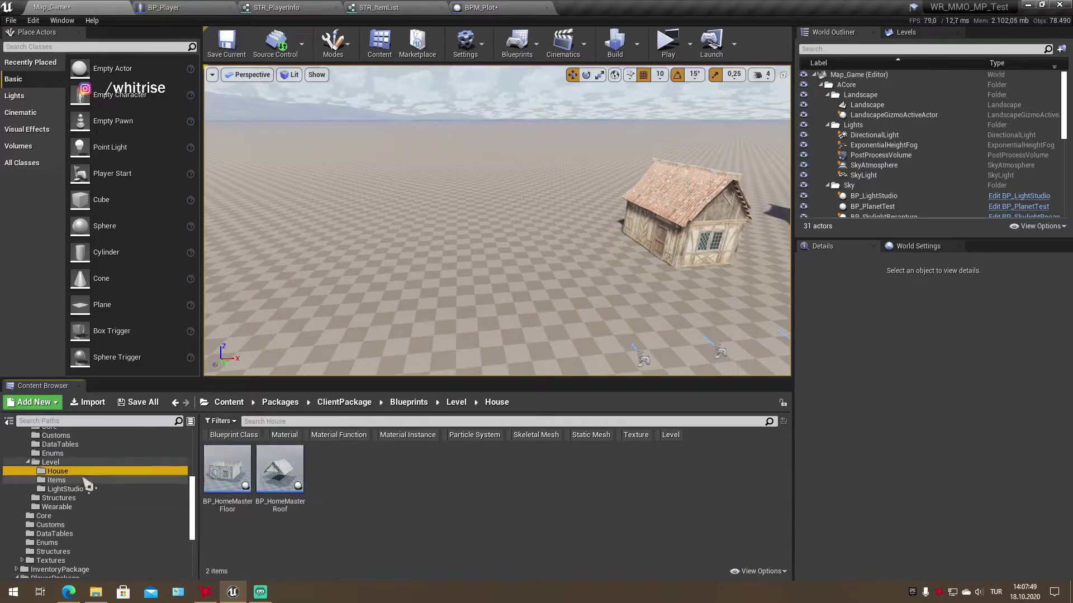
left_click(75, 480)
left_click(70, 453)
left_click(71, 435)
scroll(72, 439, "up", 1)
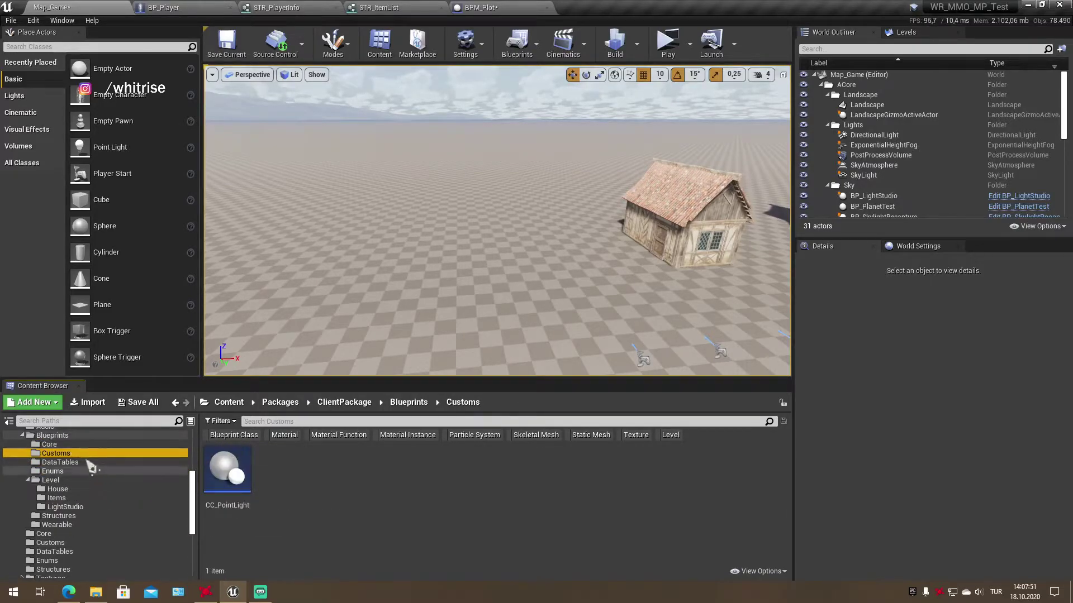
left_click(80, 444)
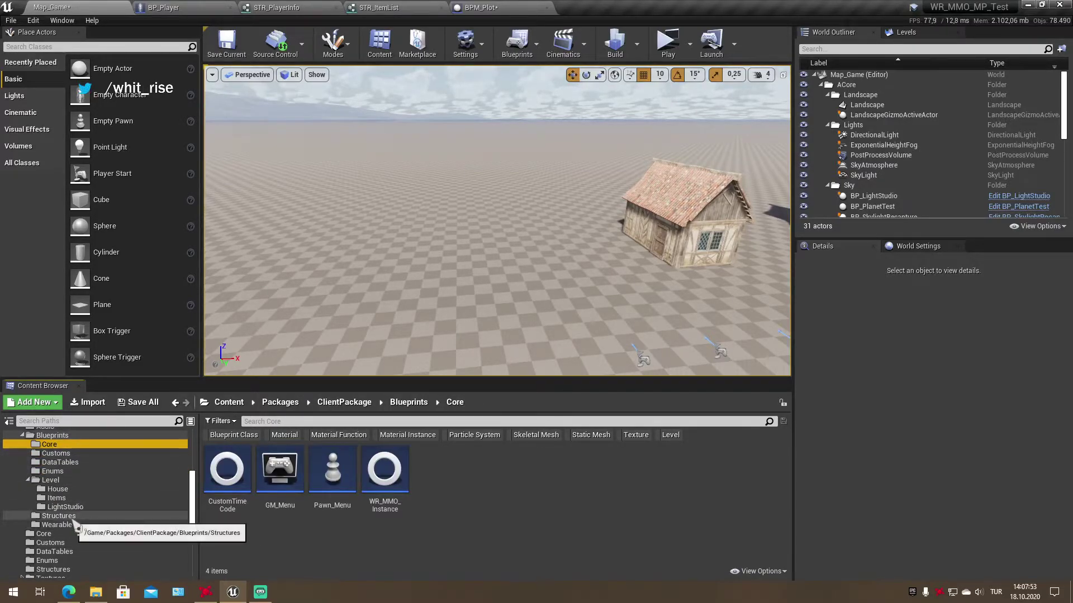
left_click(83, 482)
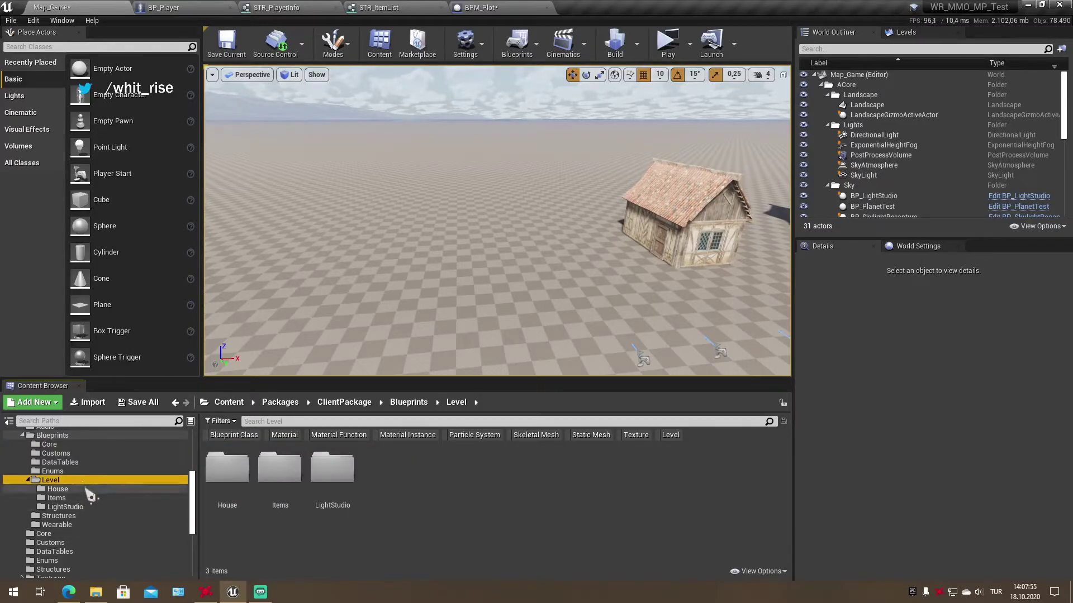
left_click(56, 498)
double_click(227, 468)
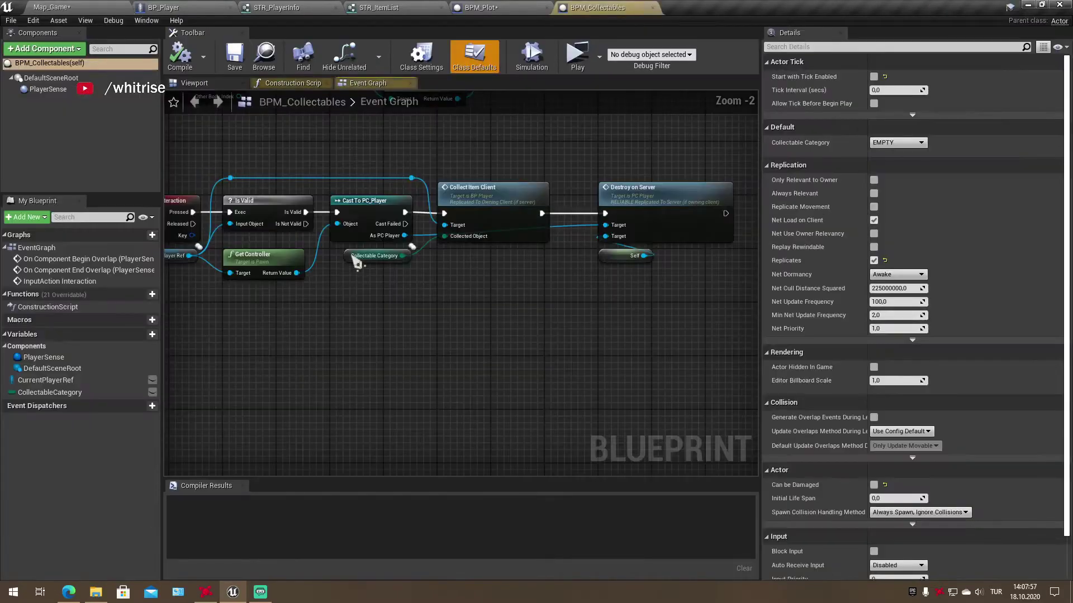
Check the settings of the CurrentPlayerRef and CollectableCategory variables in BPM_Collectables
right_click_drag(347, 371, 398, 466)
left_click(46, 380)
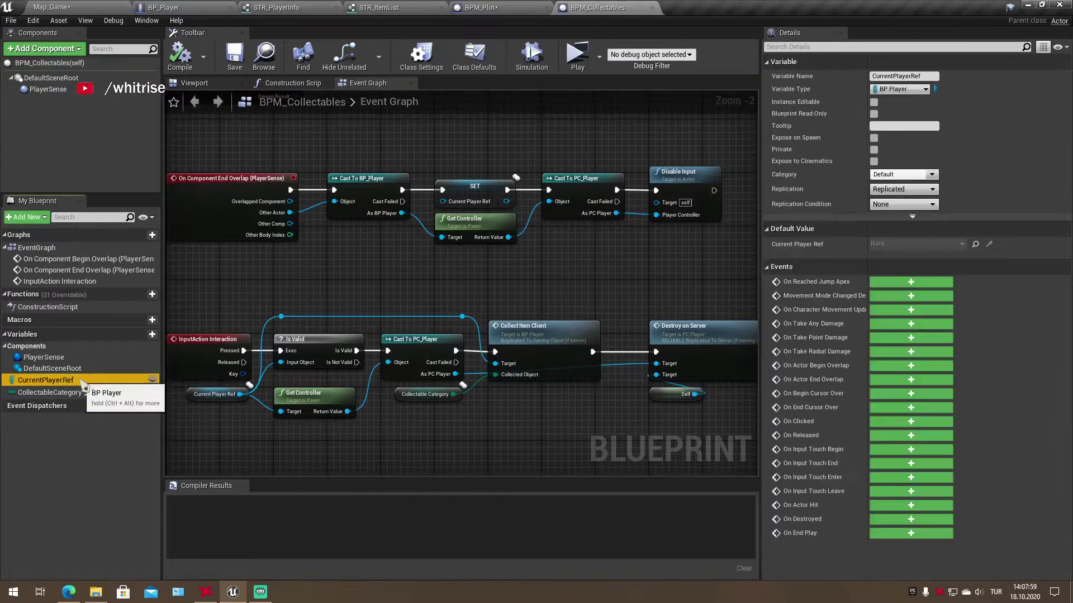
left_click(91, 392)
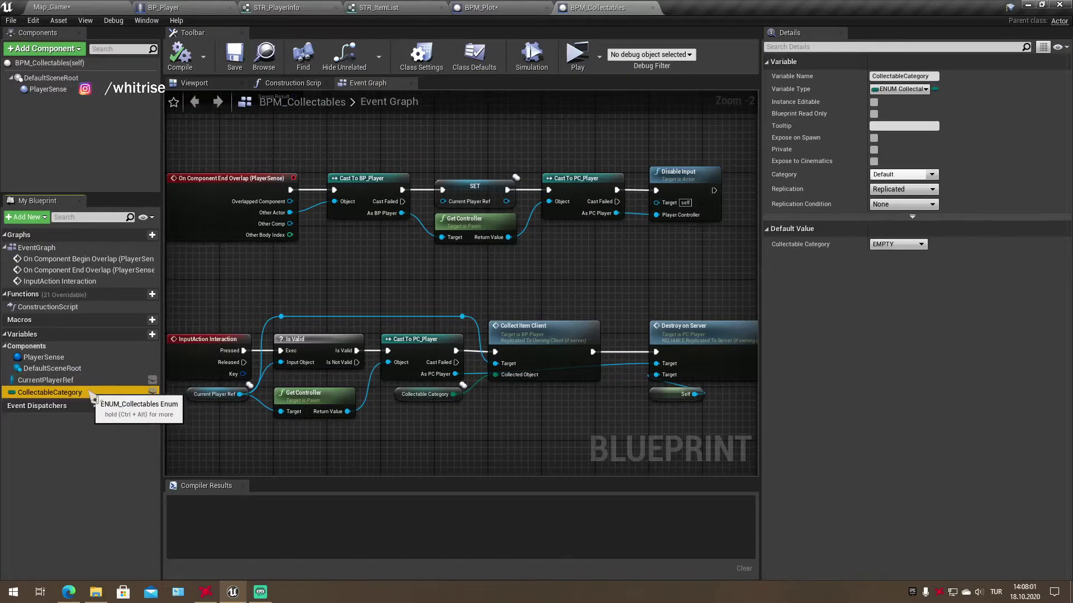
Close BPM_Collectables and set BPM_Plot's PlayerRef replication to Replicated
left_click(652, 8)
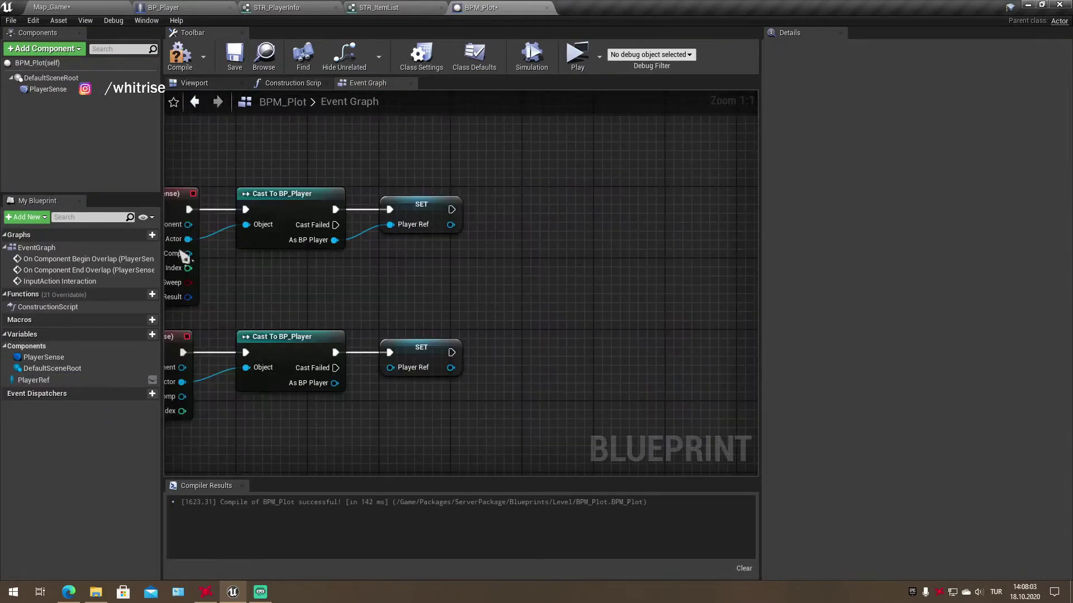
left_click(50, 382)
left_click(903, 189)
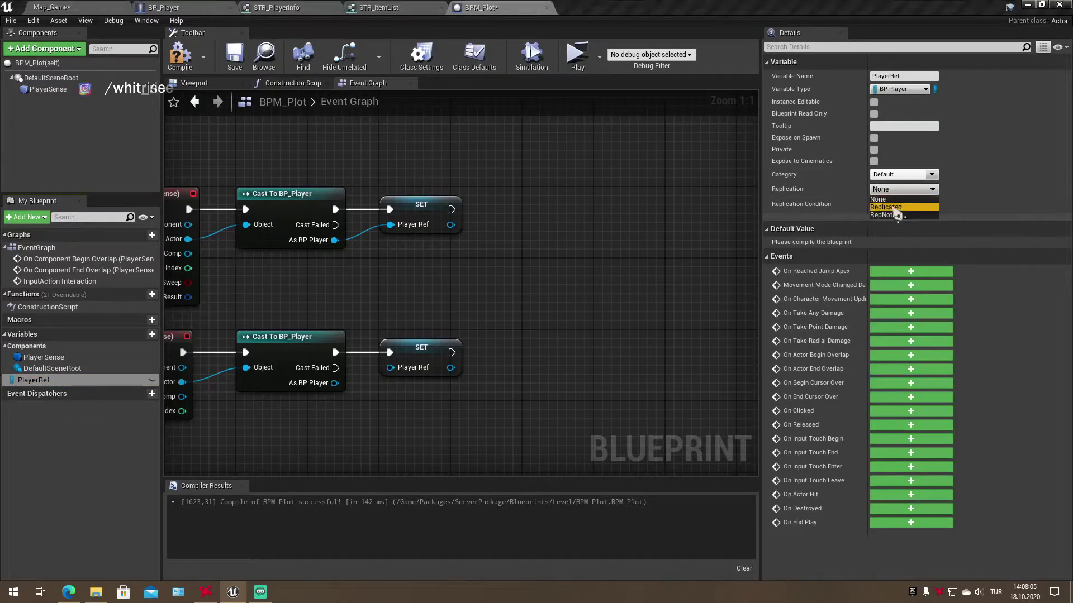
left_click(889, 209)
right_click_drag(508, 282, 436, 298)
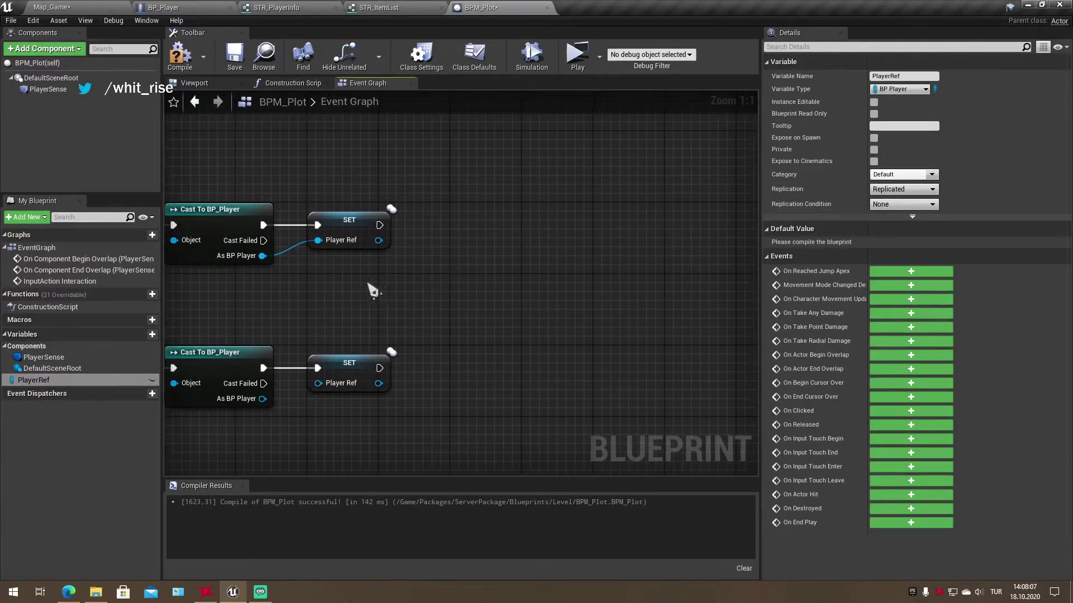
Add a Get Controller node fed by Player Ref and delete the stray Player Ref getter
right_click(376, 264)
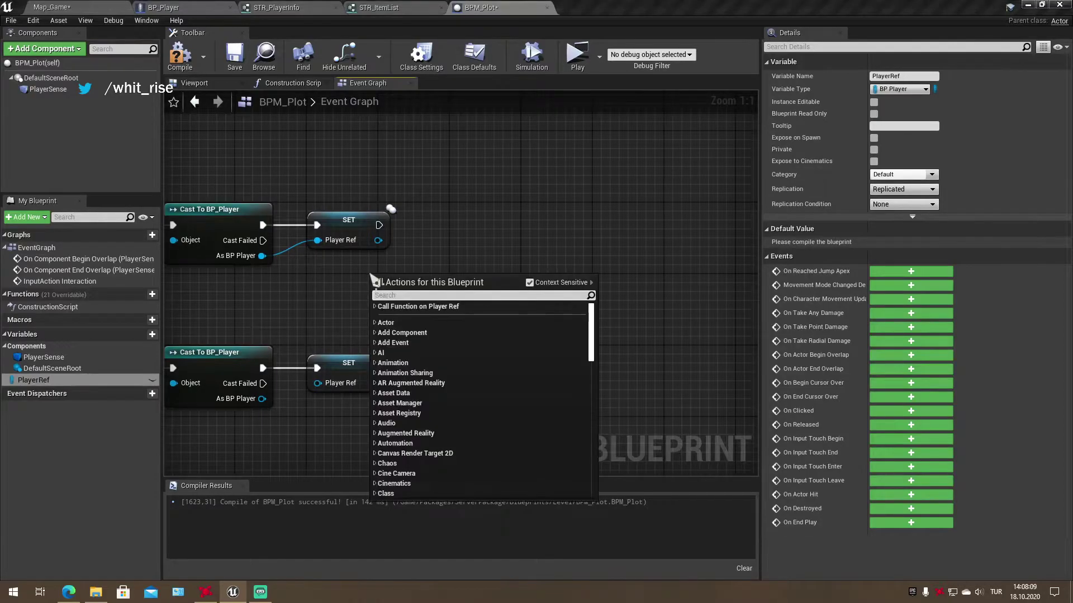
mouse_move(342, 287)
right_mouse_down()
mouse_move(401, 258)
mouse_move(335, 263)
right_mouse_up()
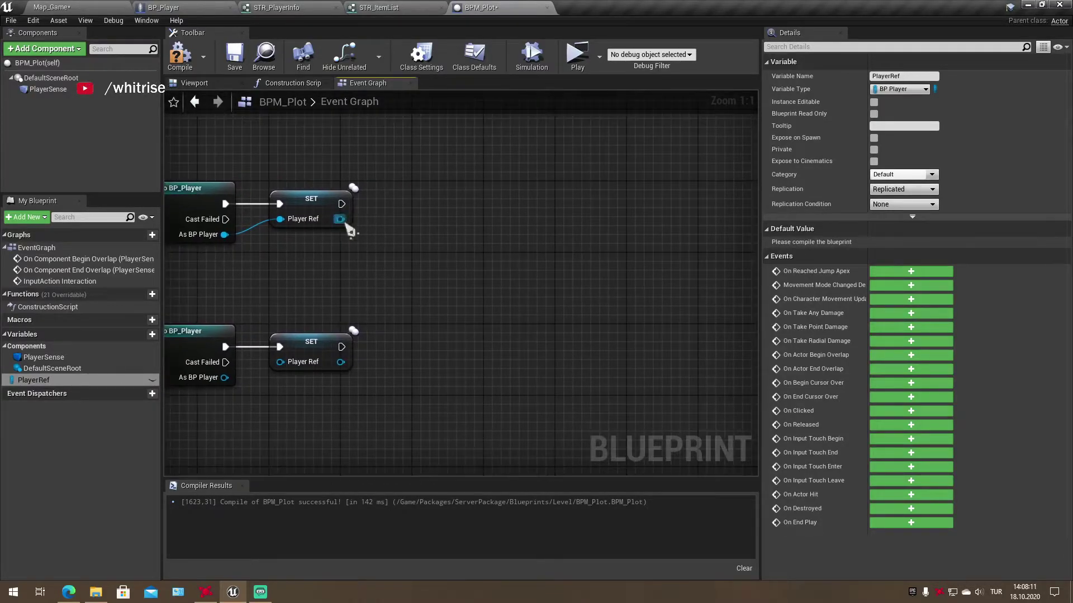
left_click_drag(340, 219, 347, 279)
type("get controll")
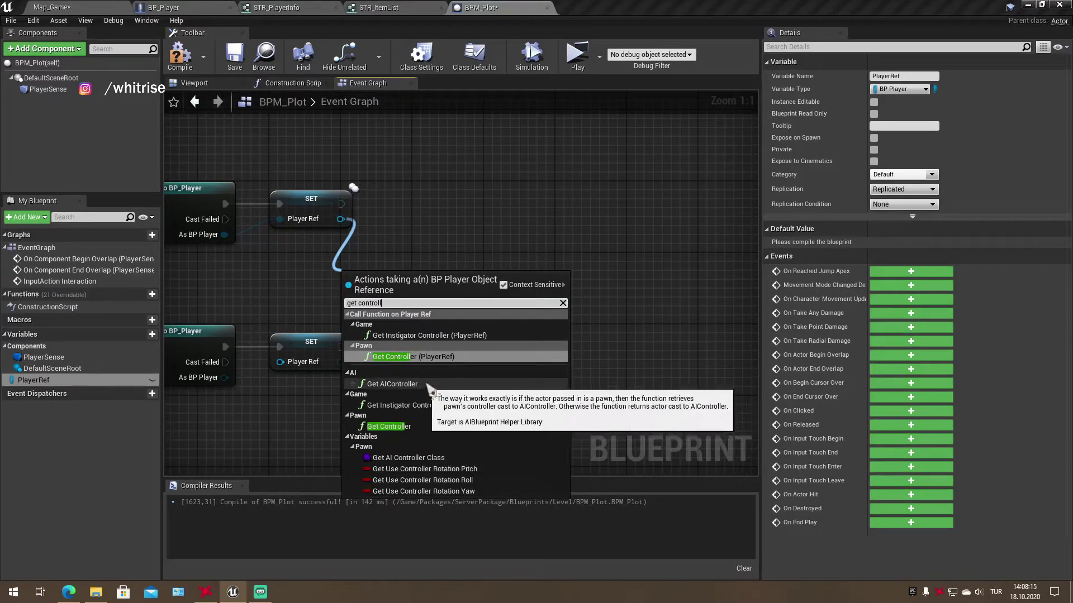
left_click(424, 356)
left_click(235, 245)
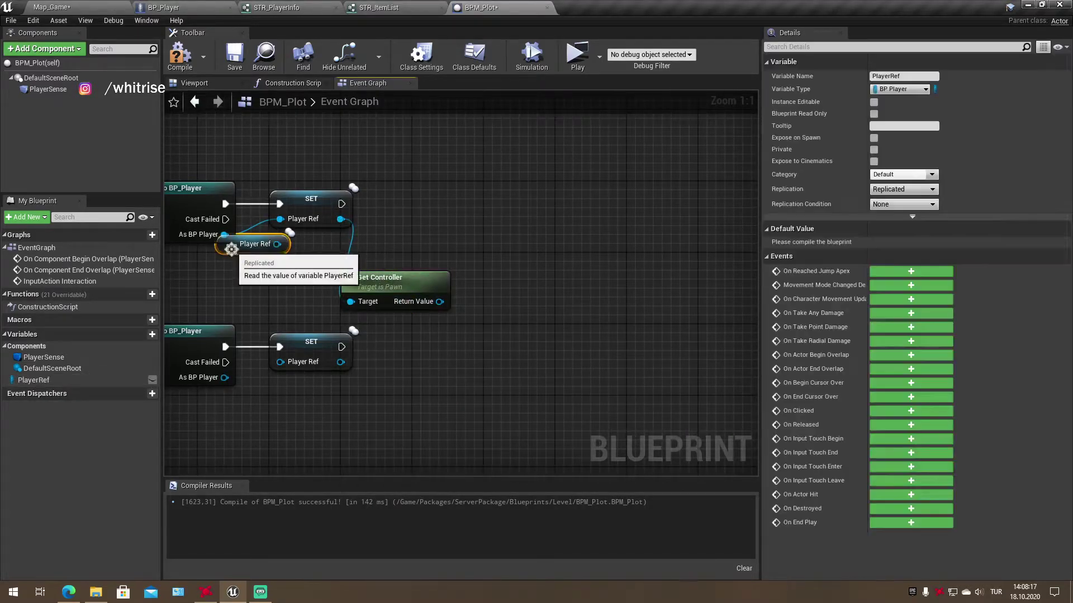
key("Delete")
left_click_drag(385, 285, 313, 265)
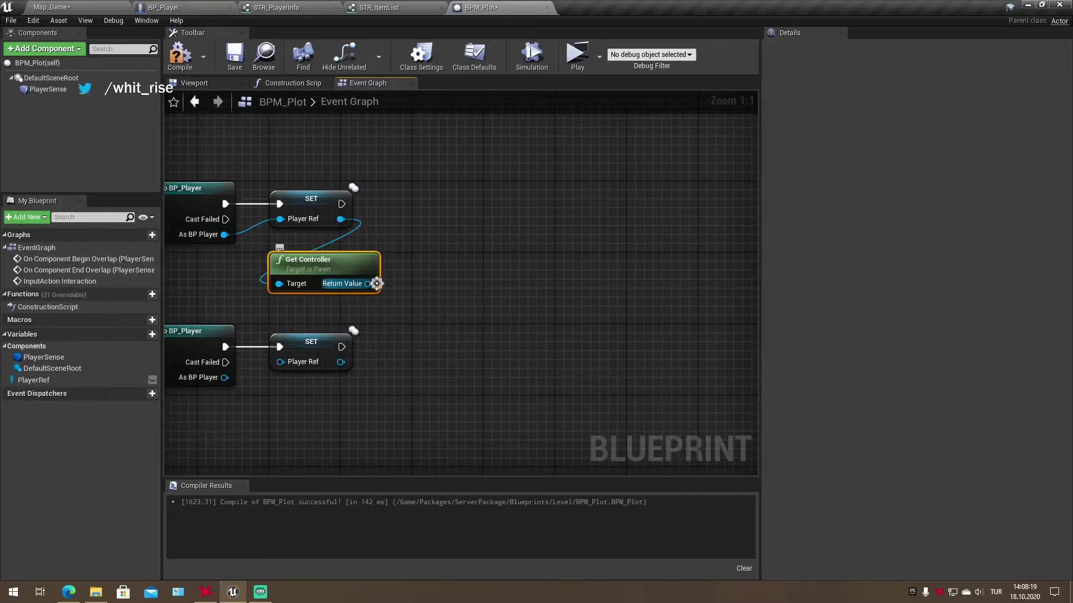
Try a Get Player Controller node, then delete it and place Get Controller under SET
right_click(421, 295)
type("get p")
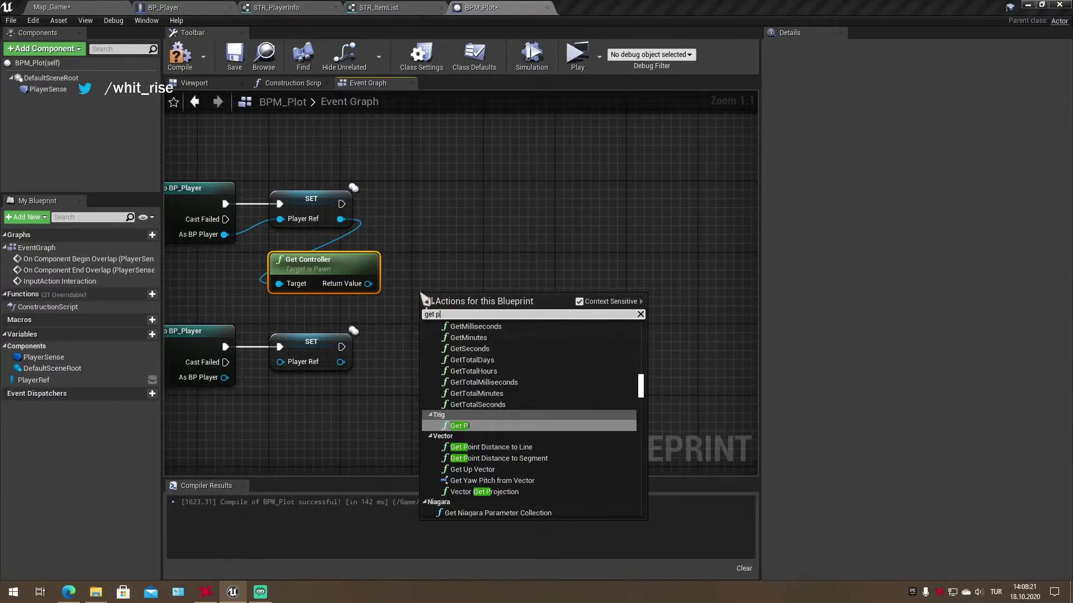
type("layer control")
key("Return")
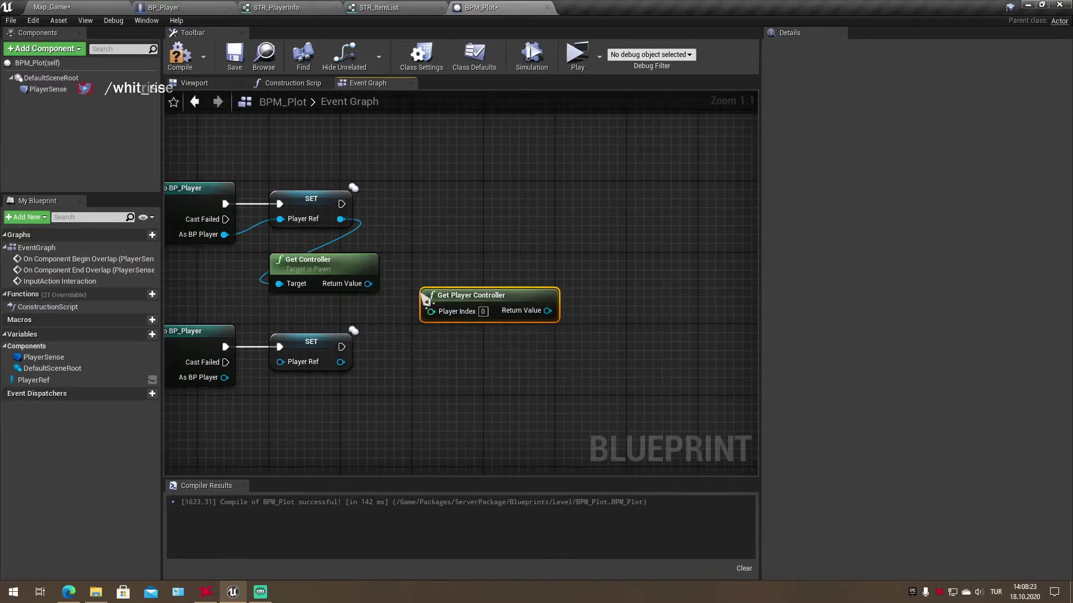
left_click_drag(484, 311, 519, 311)
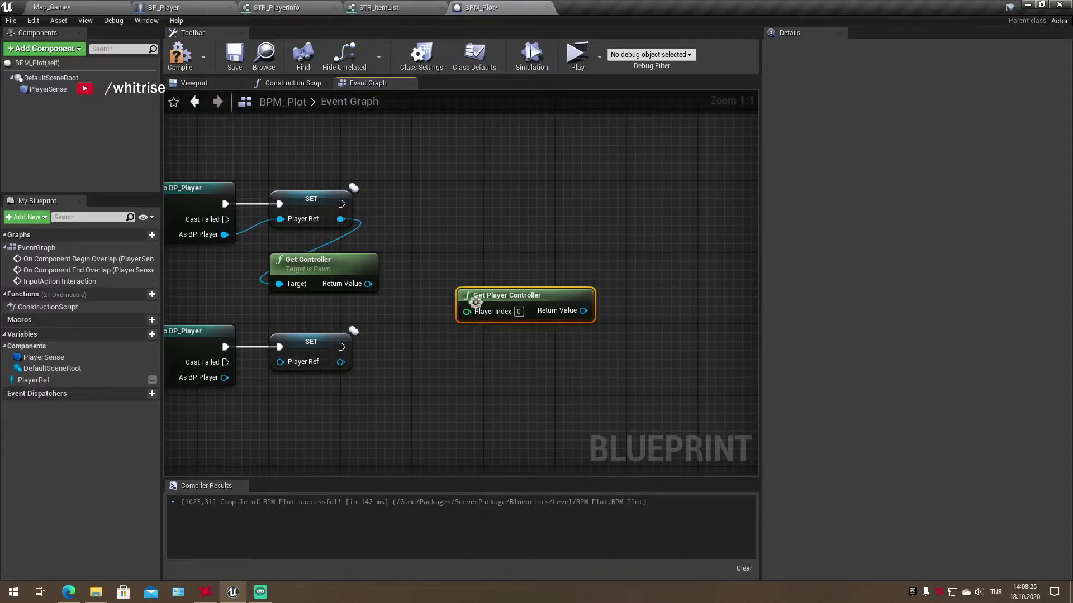
key("ctrl+z")
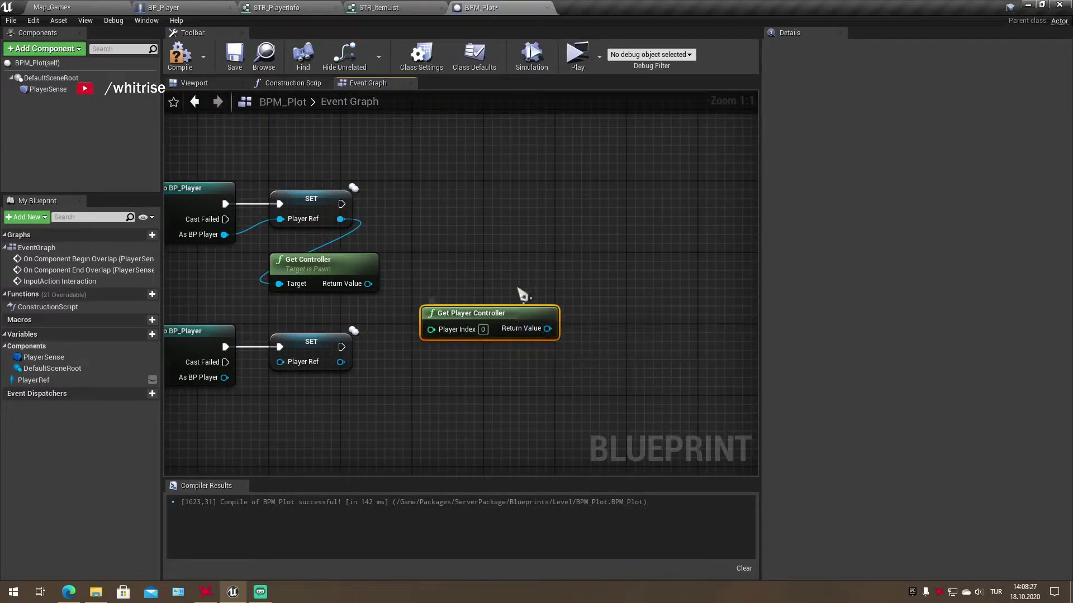
left_click_drag(472, 274, 477, 425)
left_click_drag(489, 310, 482, 340)
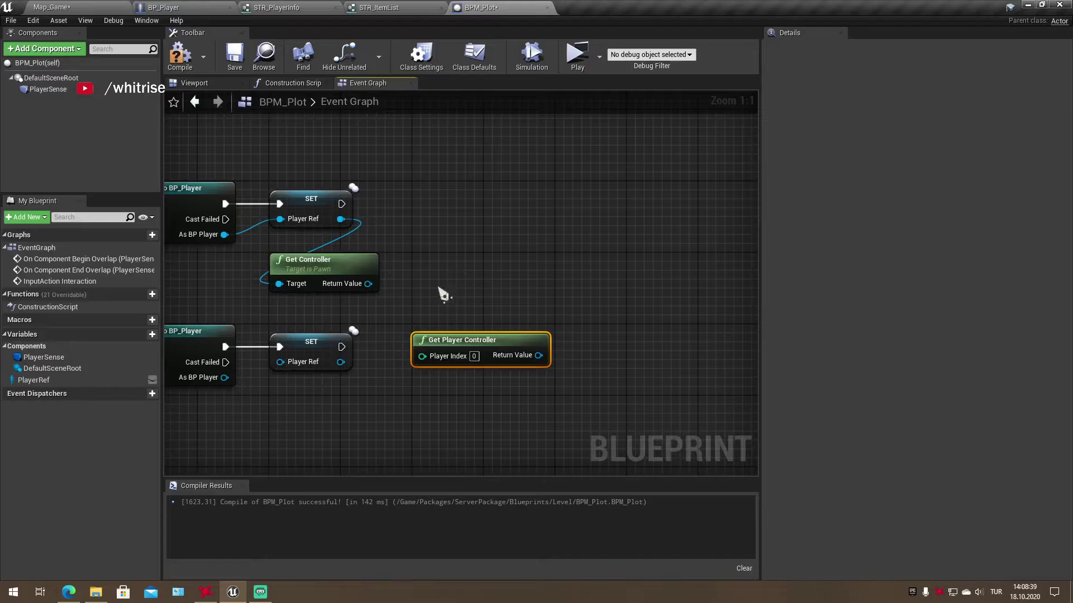
key("Delete")
left_click_drag(349, 263, 349, 245)
left_click(444, 239)
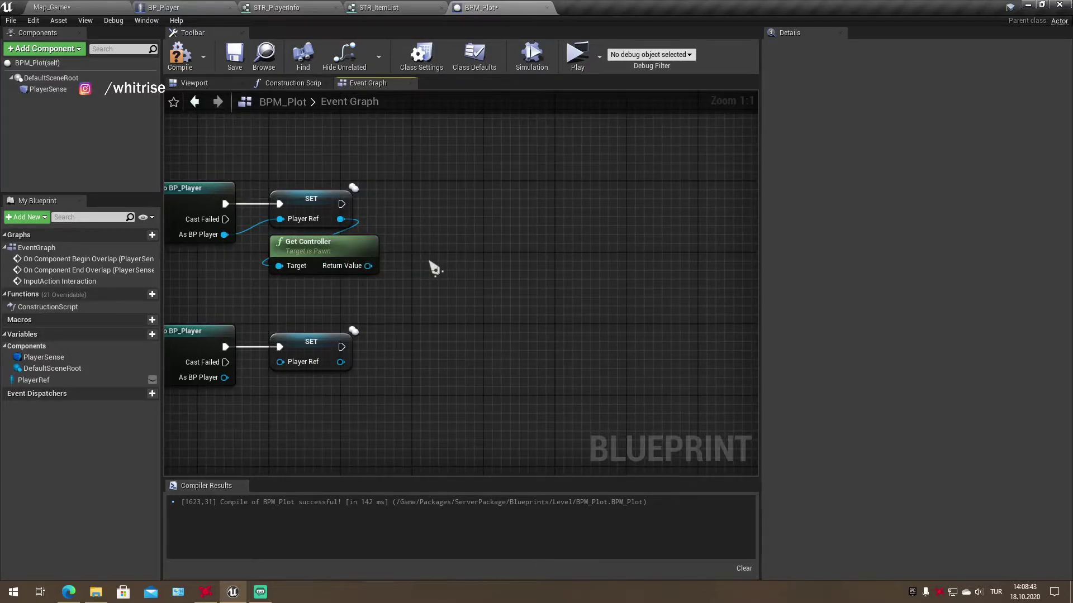
Cast Get Controller's return value to PC_Player, executed after the SET Player Ref node
left_click_drag(365, 266, 463, 282)
type("p")
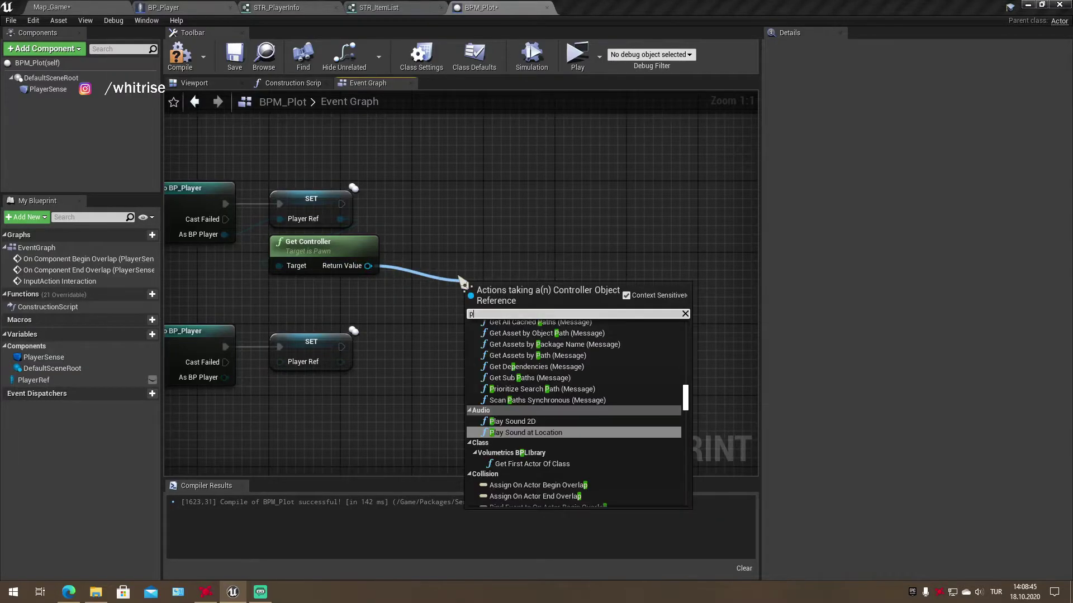
type("c player")
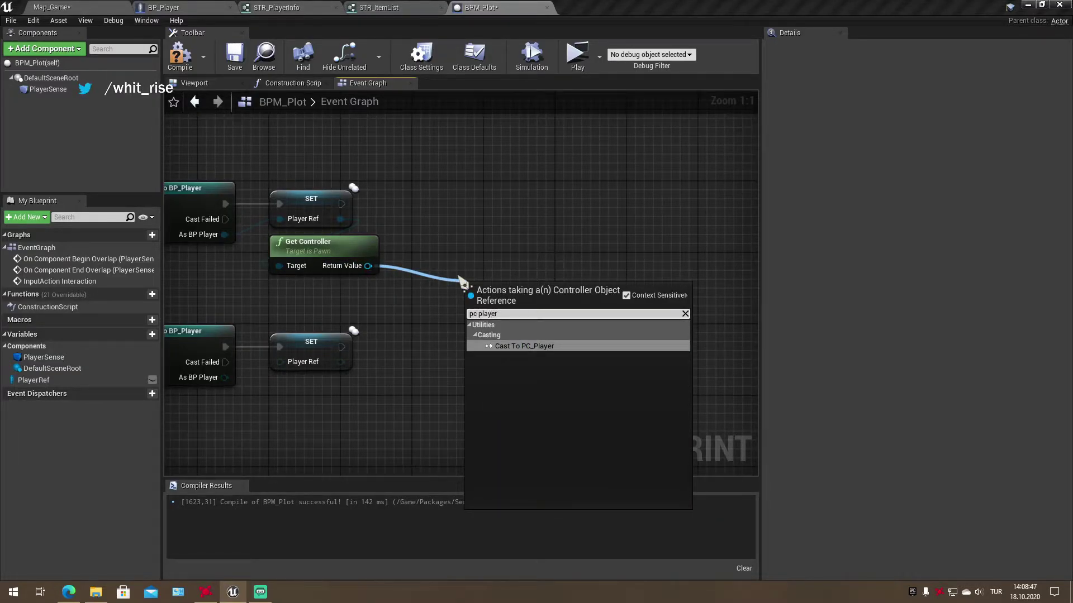
key("Return")
left_click_drag(525, 310, 473, 220)
left_click_drag(342, 204, 422, 213)
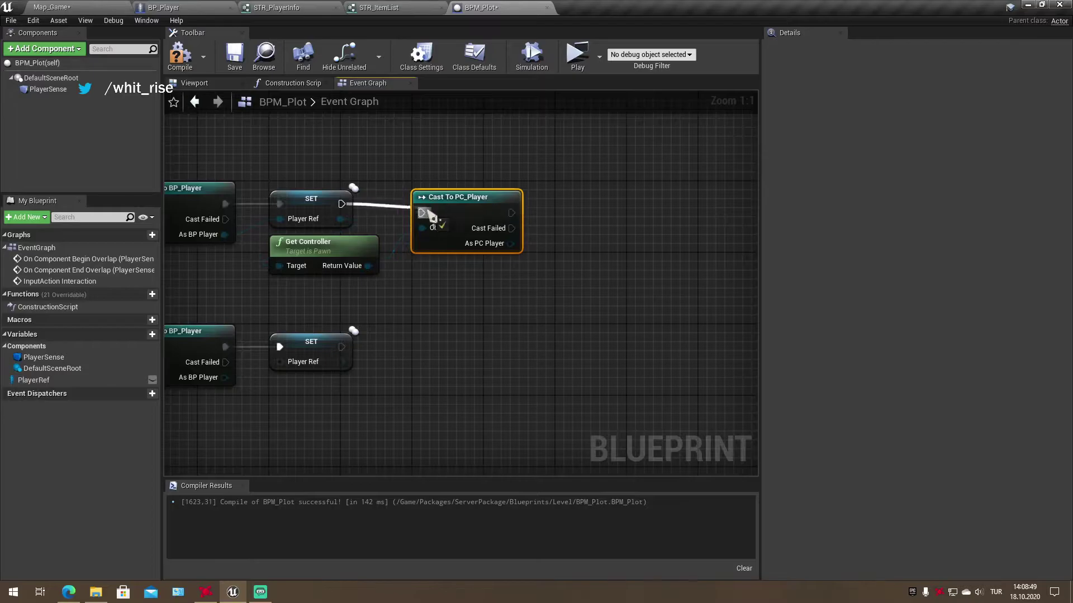
key("q")
right_click_drag(469, 318, 425, 327)
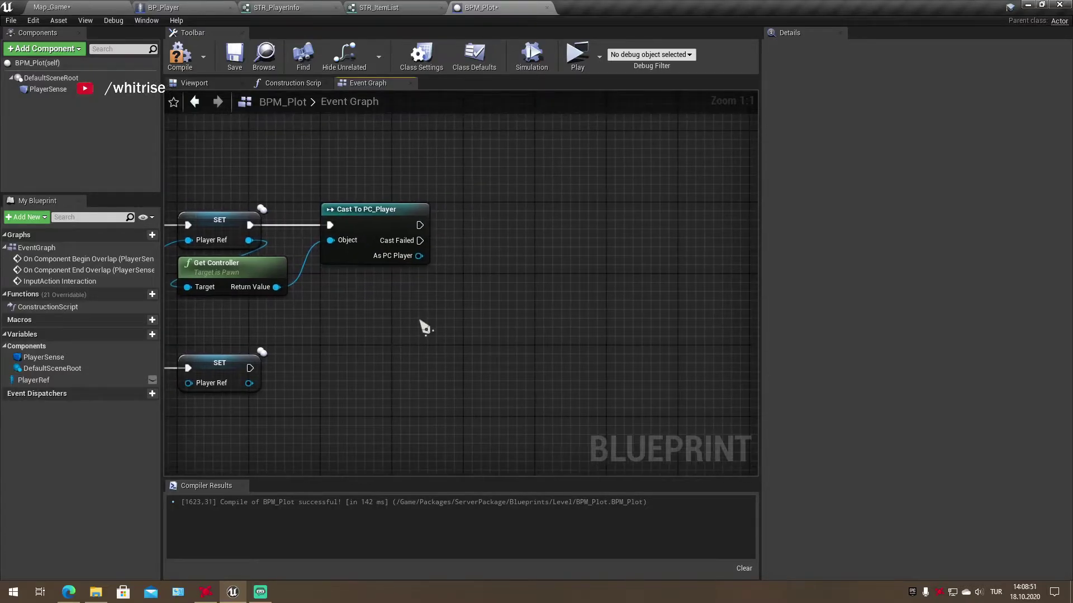
Add Enable Input after the cast with As PC Player as its controller, then compile
left_click_drag(420, 225, 509, 236)
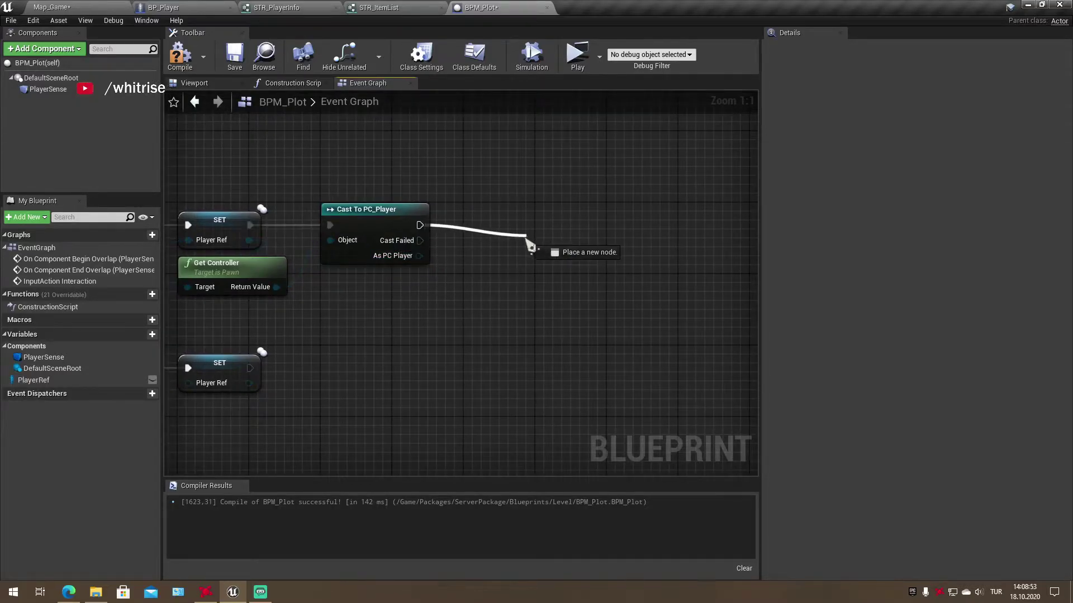
type("enable i")
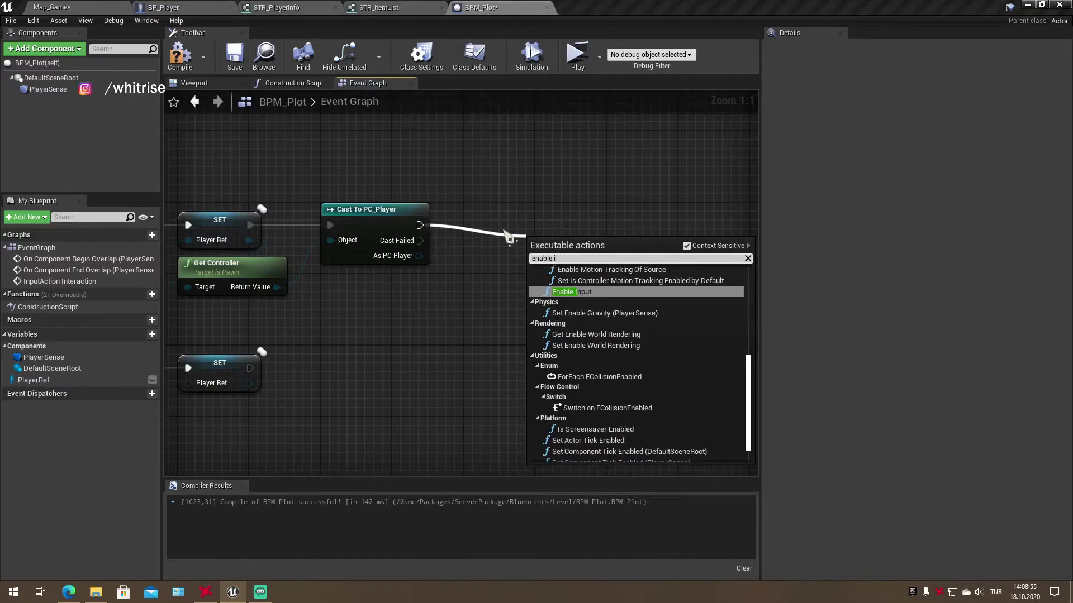
key("Return")
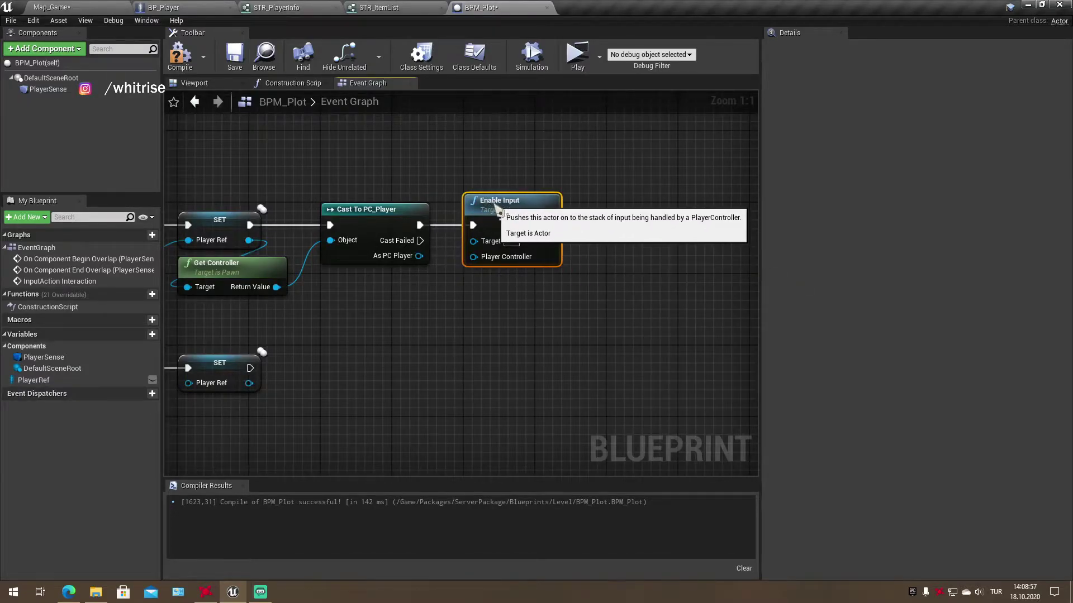
left_click_drag(419, 256, 489, 259)
left_click(438, 312)
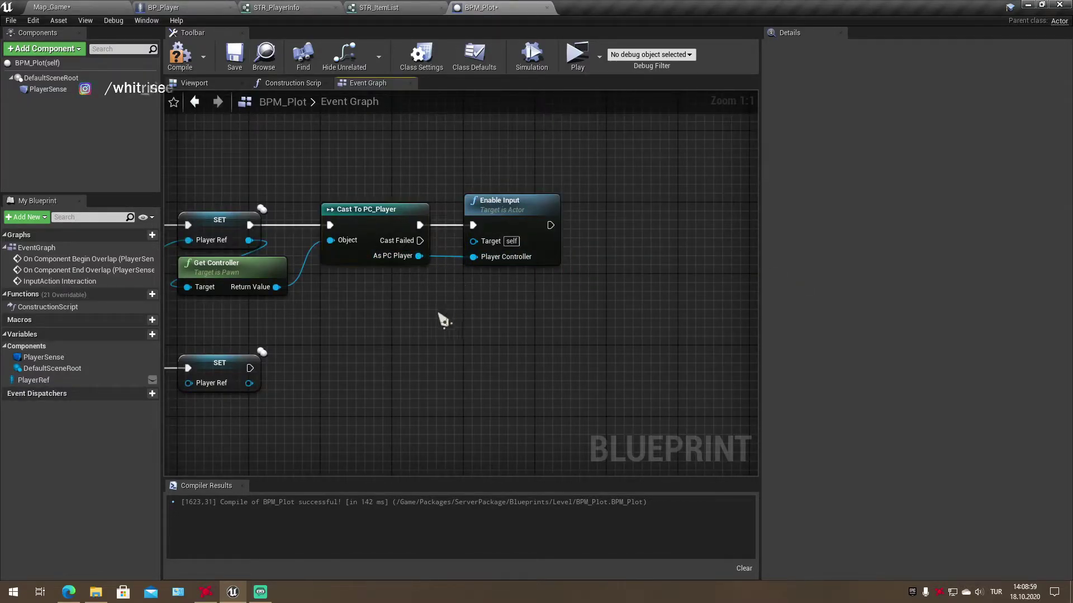
right_click_drag(386, 315, 504, 328)
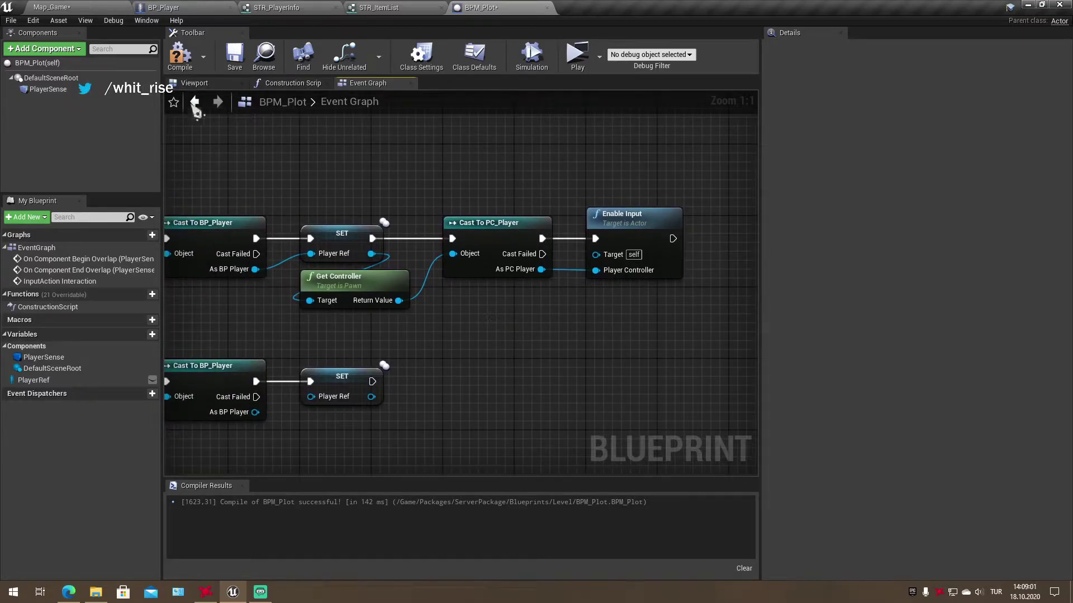
left_click(180, 51)
left_click_drag(409, 200, 690, 376)
Duplicate Get Controller and Cast To PC_Player under the lower SET, wiring As BP Player and SET execution
left_click(561, 369)
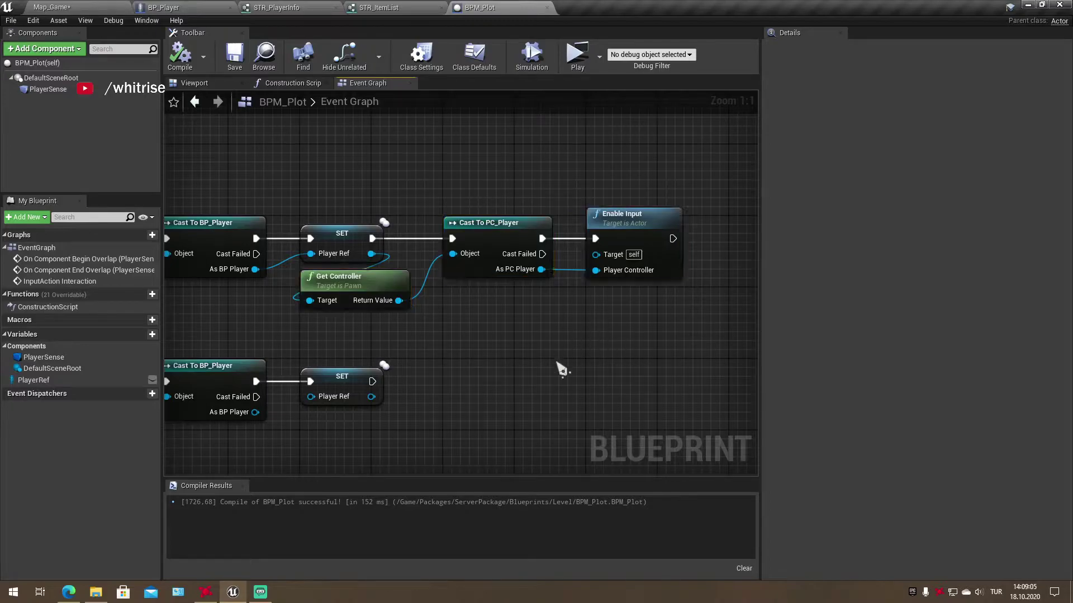
right_click_drag(487, 395, 475, 309)
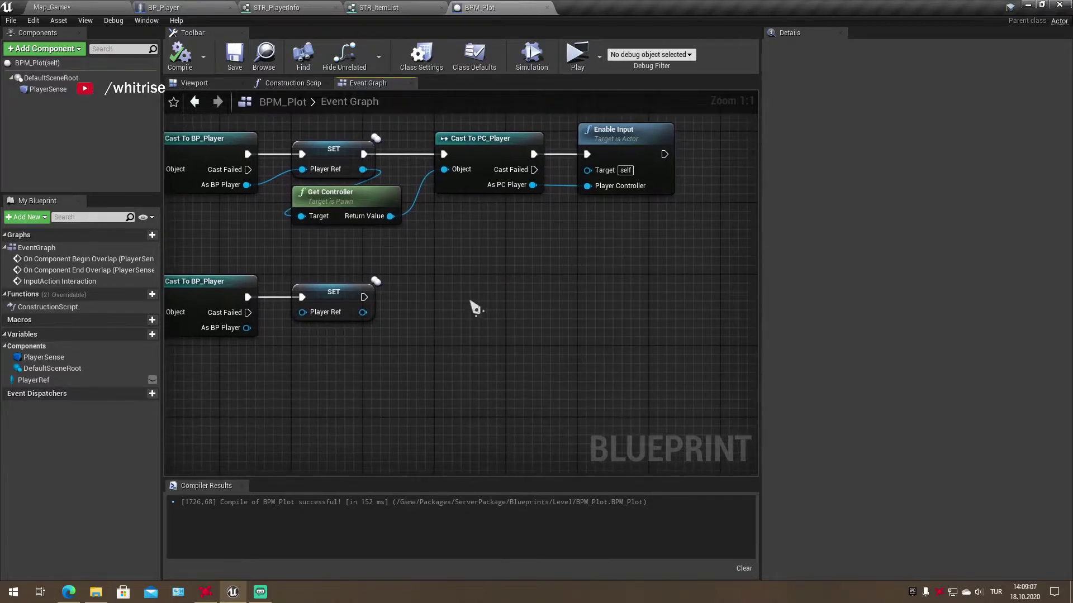
left_click_drag(374, 255, 447, 190)
key("ctrl+c")
key("ctrl+v")
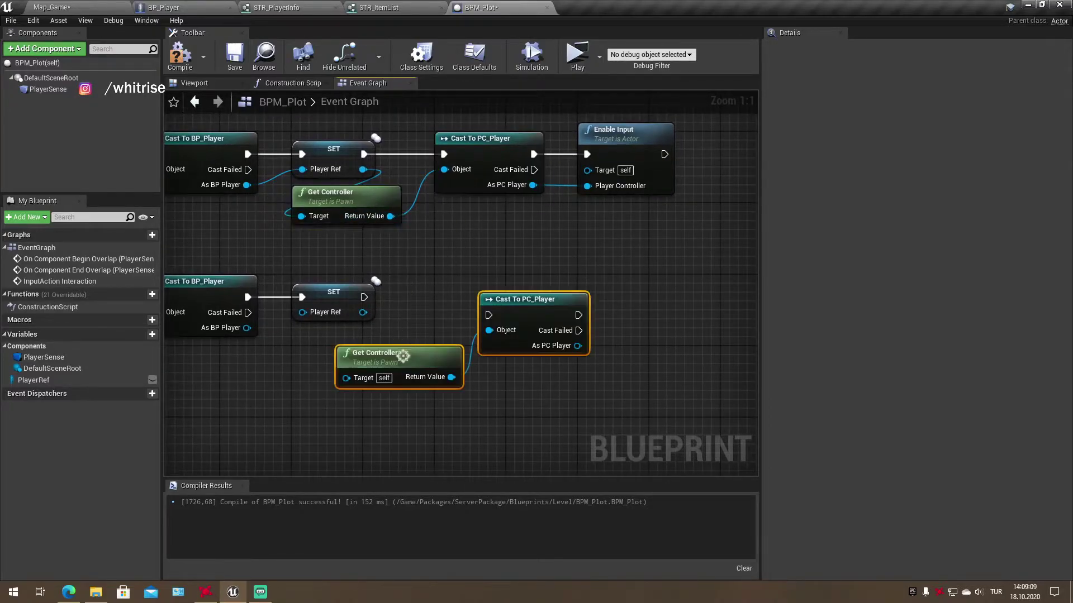
left_click_drag(411, 341, 367, 323)
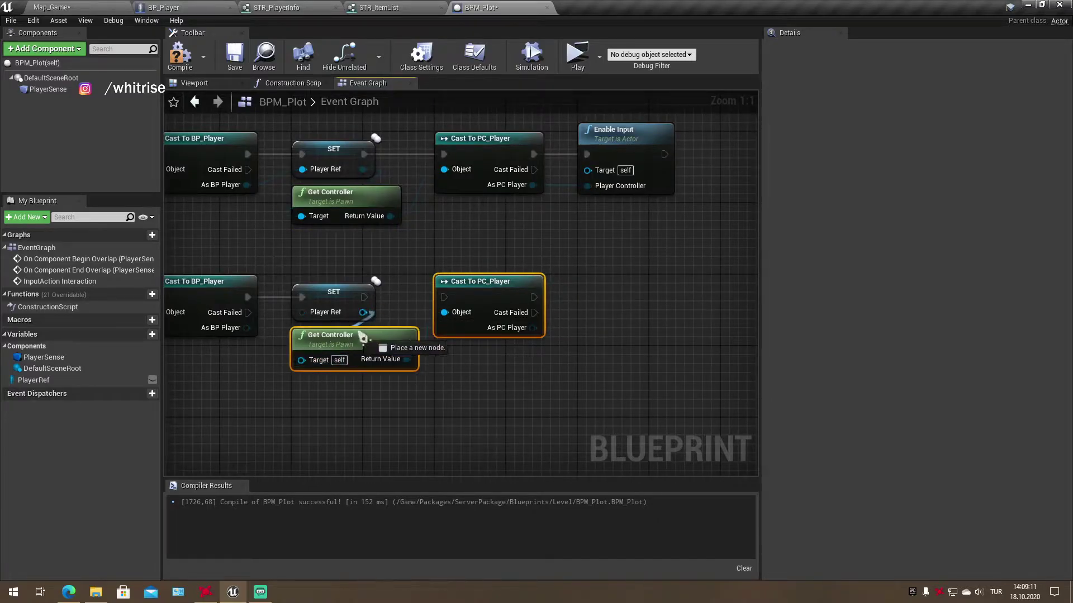
left_click(345, 270)
left_click_drag(247, 328, 301, 359)
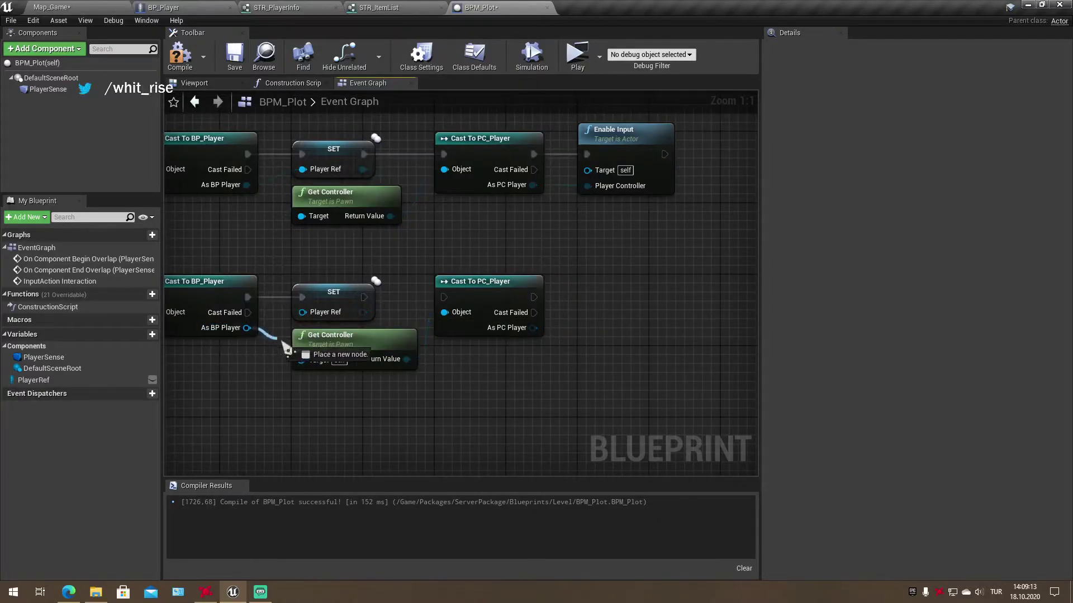
left_click_drag(364, 297, 444, 297)
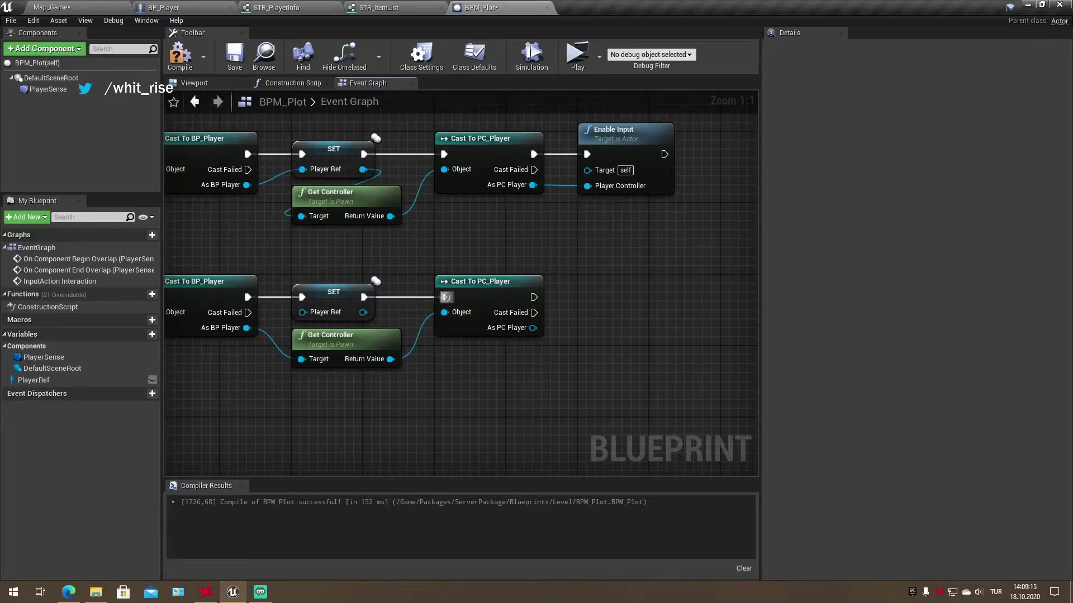
right_click_drag(535, 305, 451, 304)
Add Disable Input after the lower cast with As PC Player as its Player Controller
left_click_drag(449, 295, 507, 292)
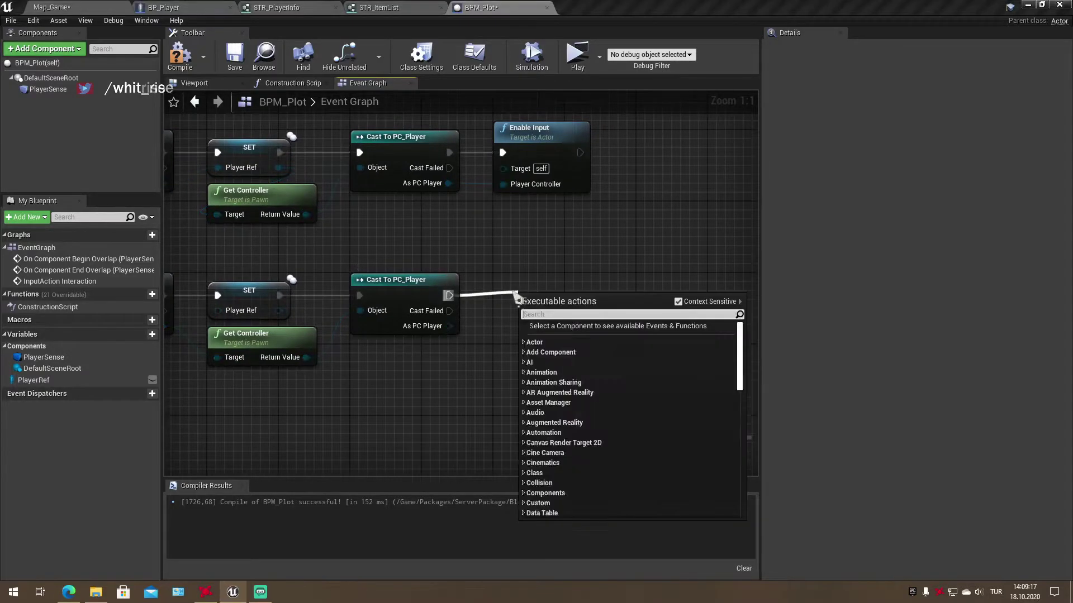
type("disa")
key("Return")
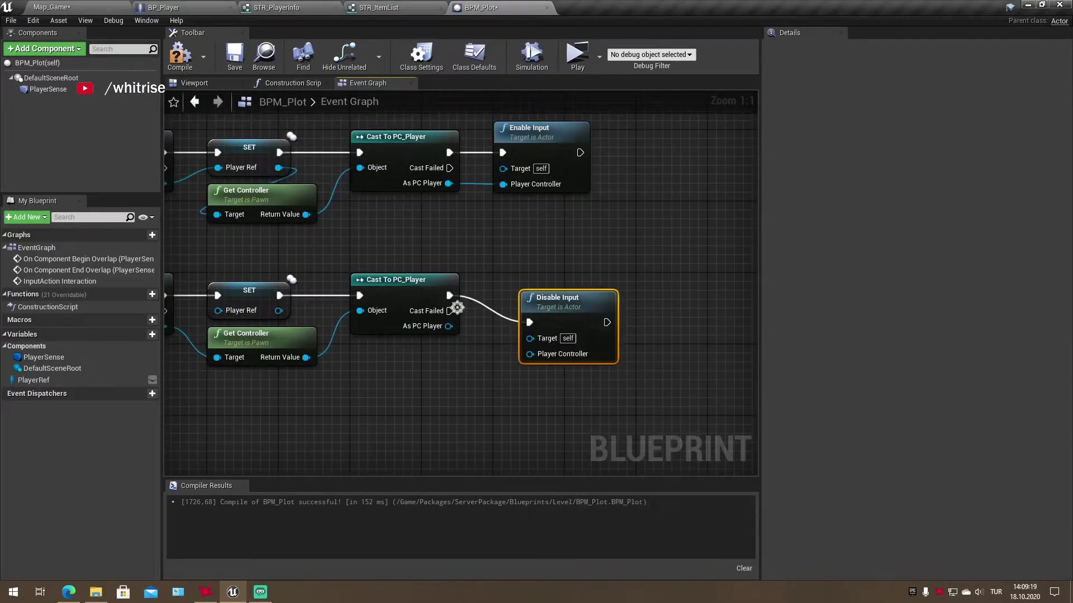
left_click_drag(448, 326, 504, 336)
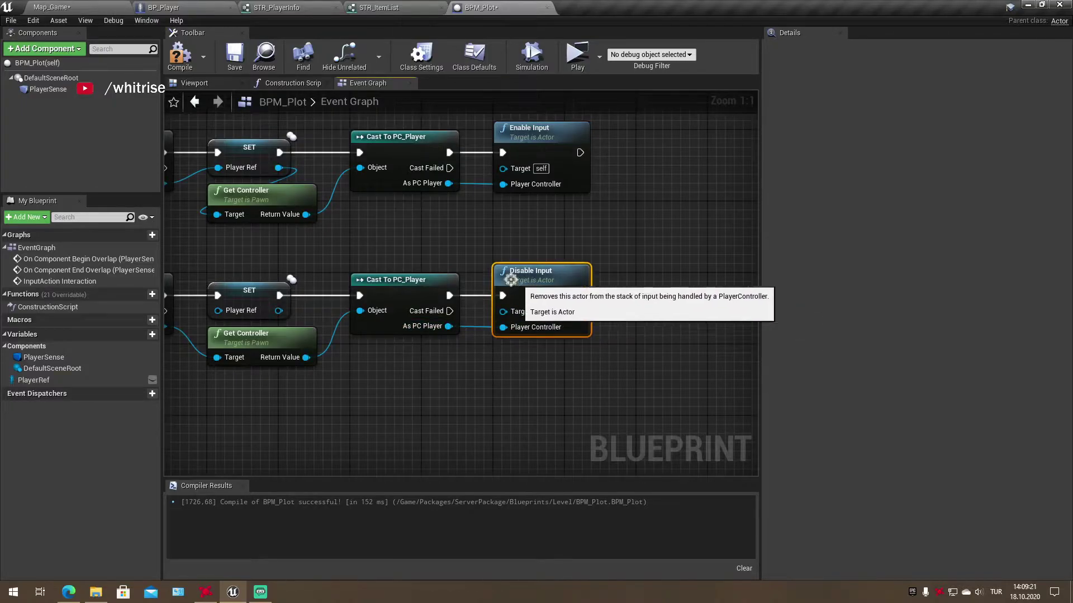
left_click(437, 246)
scroll(508, 246, "down", 2)
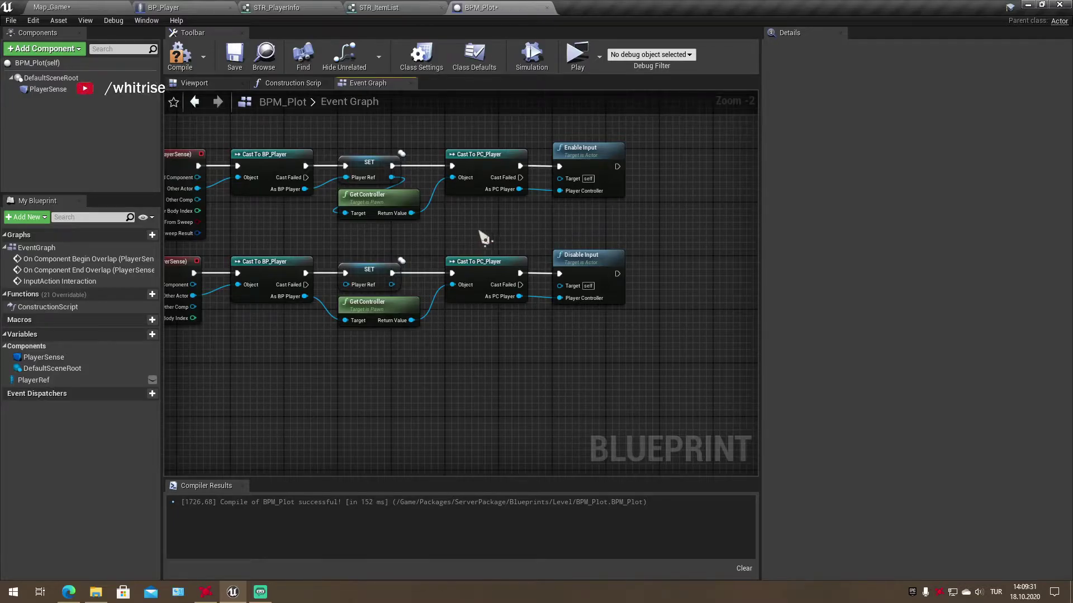
Wire Interaction Pressed into an Is Valid check on a Player Ref getter, then compile BPM_Plot
right_click_drag(484, 239, 354, 359)
mouse_move(33, 380)
left_mouse_down()
mouse_move(277, 360)
mouse_move(282, 331)
mouse_move(409, 305)
left_mouse_up()
left_click(299, 342)
type("is vali")
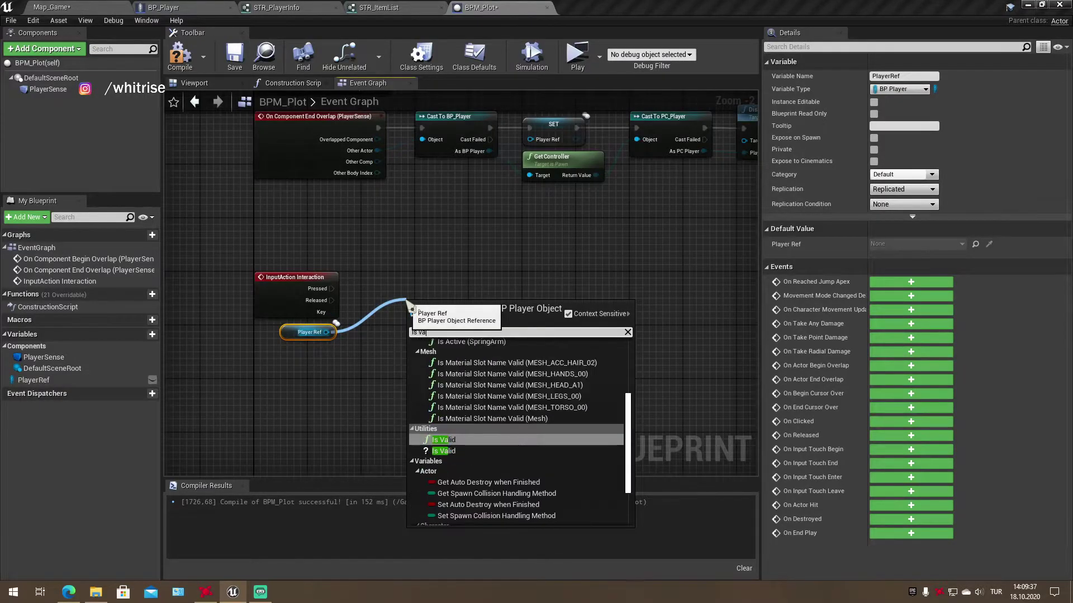
left_click(444, 452)
scroll(387, 293, "up", 2)
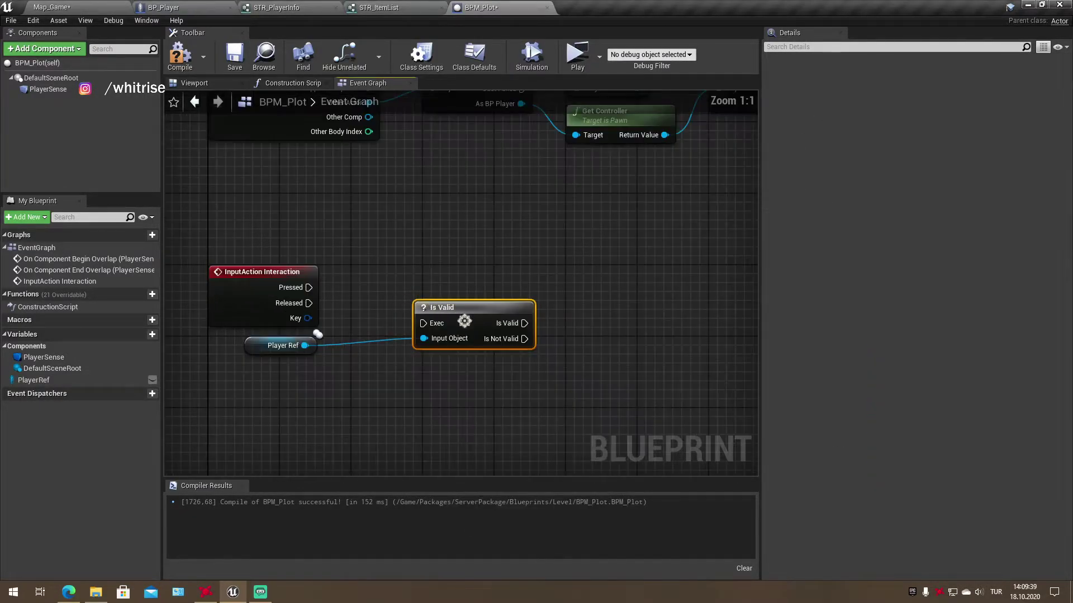
mouse_move(309, 287)
left_mouse_down()
mouse_move(391, 301)
mouse_move(387, 271)
left_mouse_up()
left_click_drag(304, 345, 362, 303)
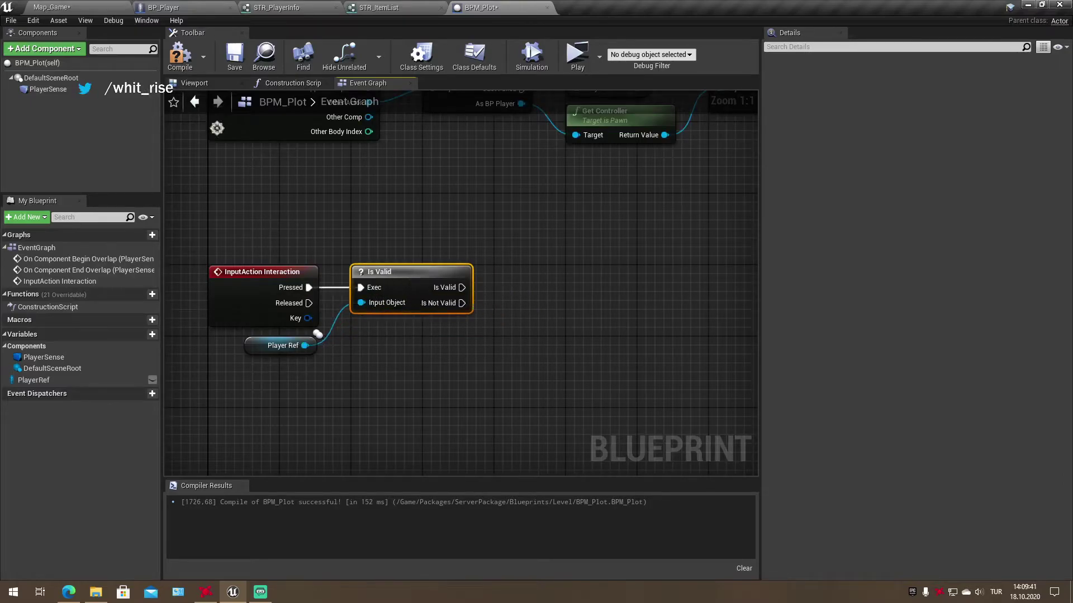
left_click(189, 66)
left_click(339, 182)
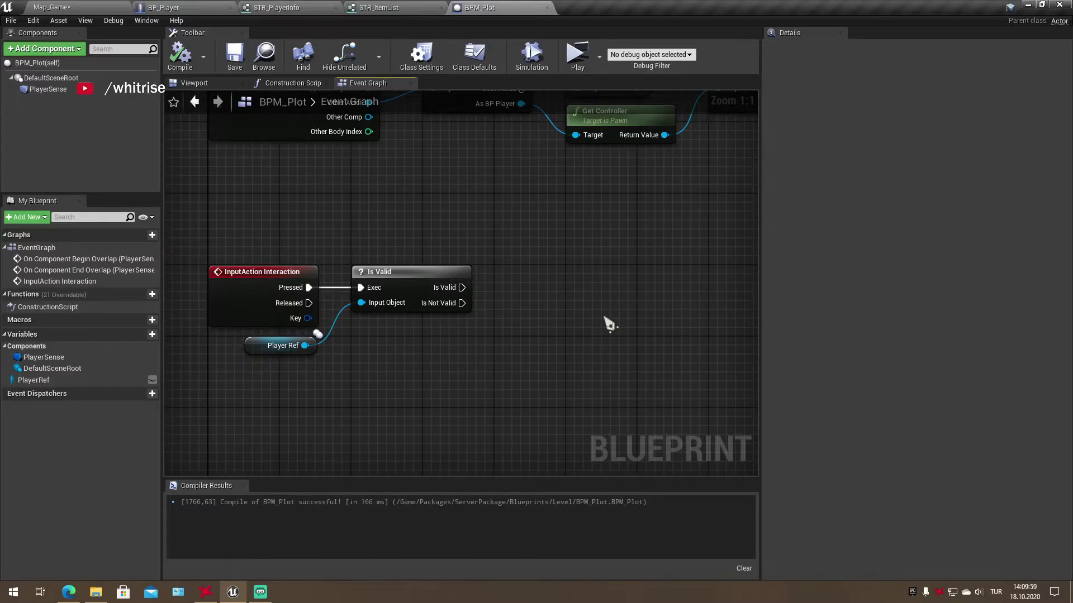
Move the begin-overlap SET-to-Enable Input nodes about 512 px right, then select the lower chain
mouse_move(609, 324)
right_mouse_down()
mouse_move(489, 327)
mouse_move(429, 282)
right_mouse_up()
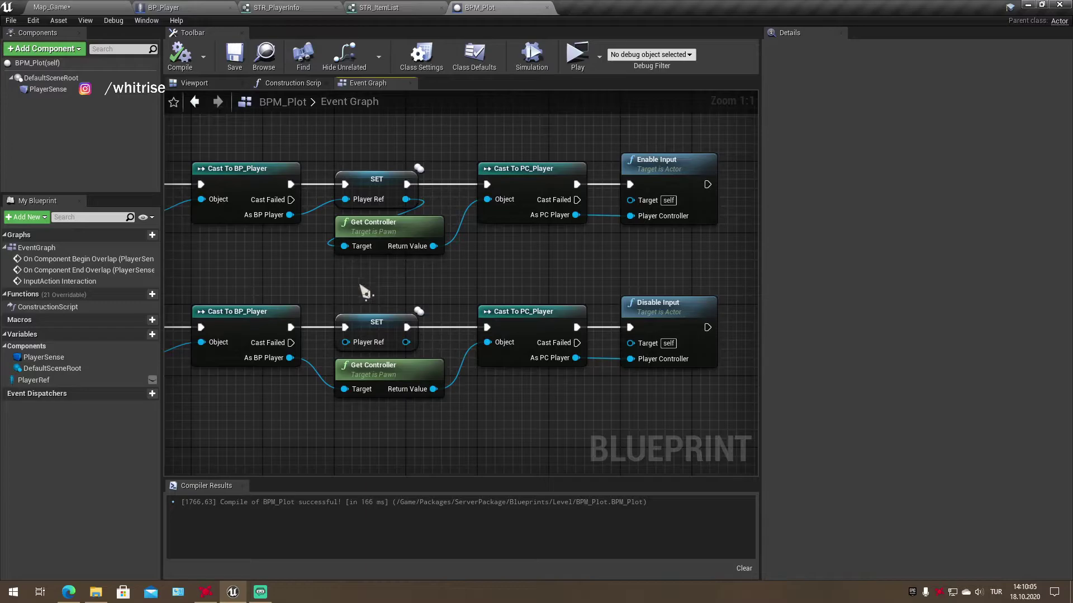
right_click_drag(364, 291, 535, 273)
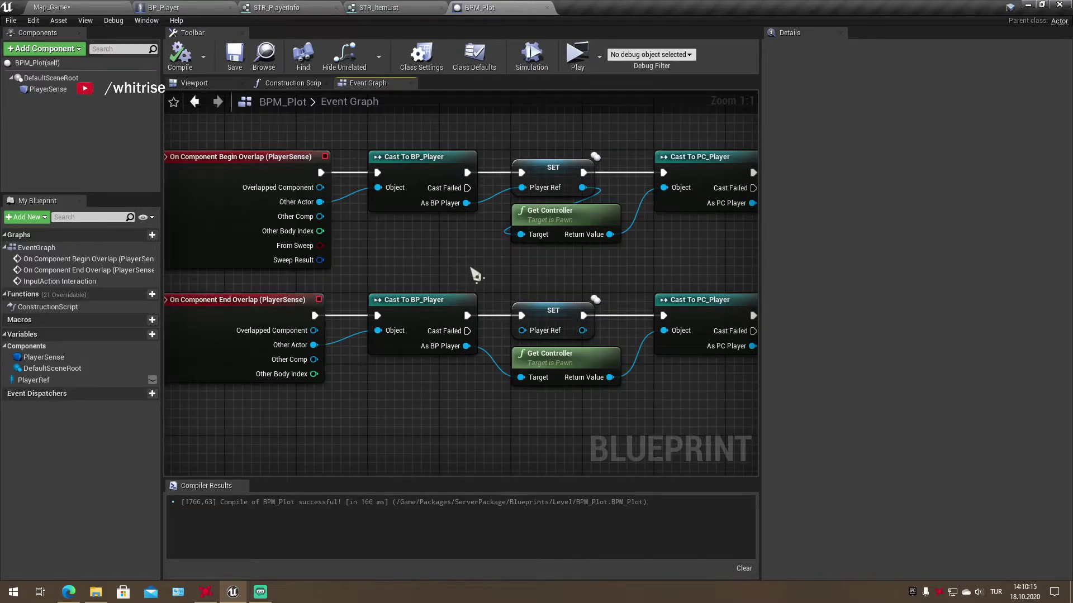
left_click_drag(282, 133, 641, 283)
left_click(701, 275)
right_click_drag(701, 275, 506, 269)
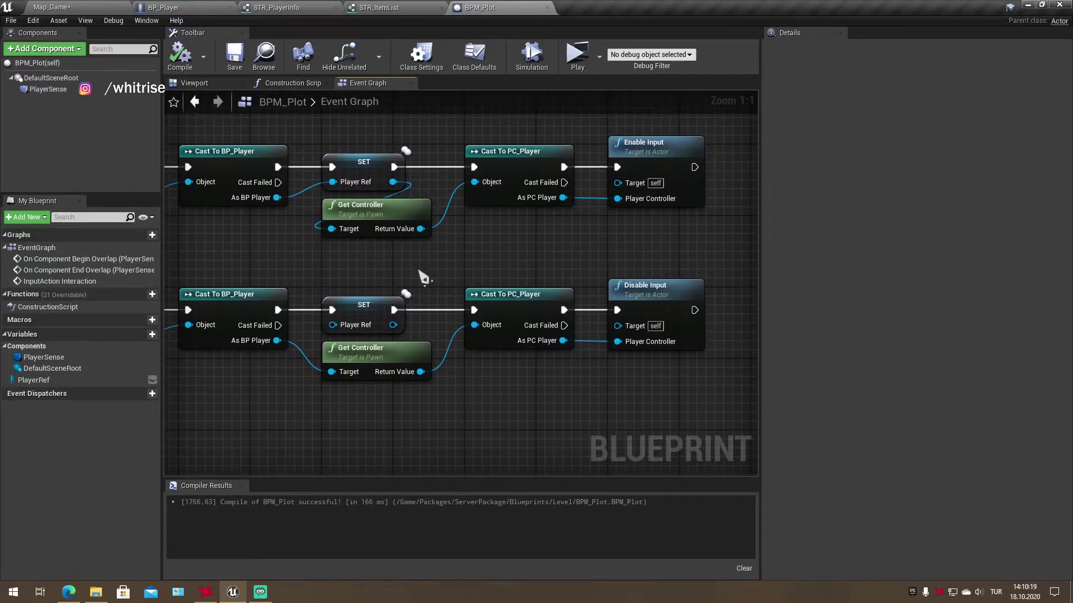
mouse_move(382, 130)
left_mouse_down()
mouse_move(513, 205)
mouse_move(681, 255)
left_mouse_up()
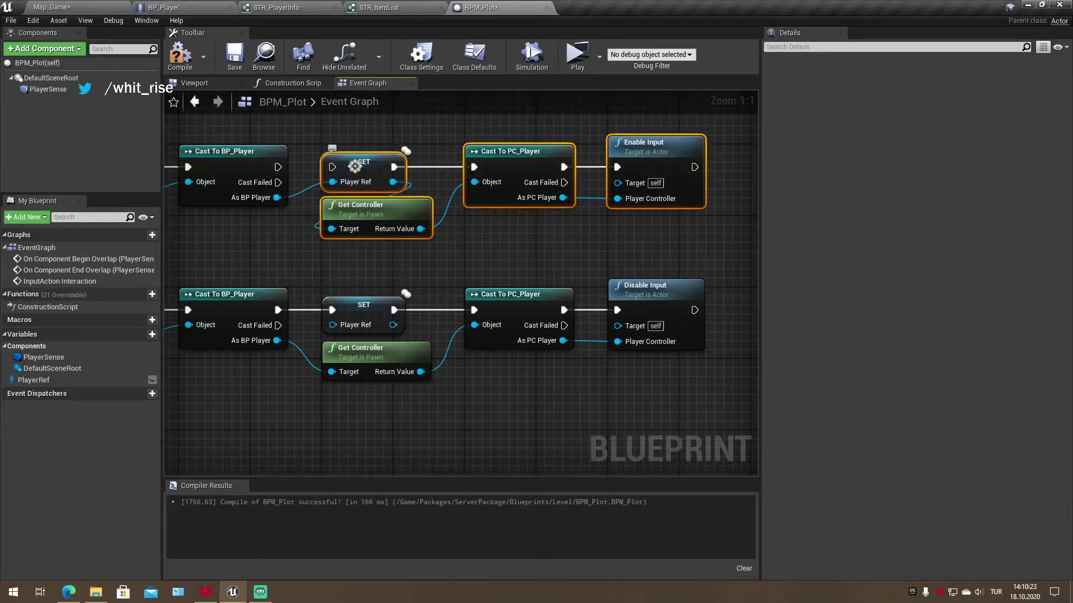
left_click_drag(354, 166, 641, 175)
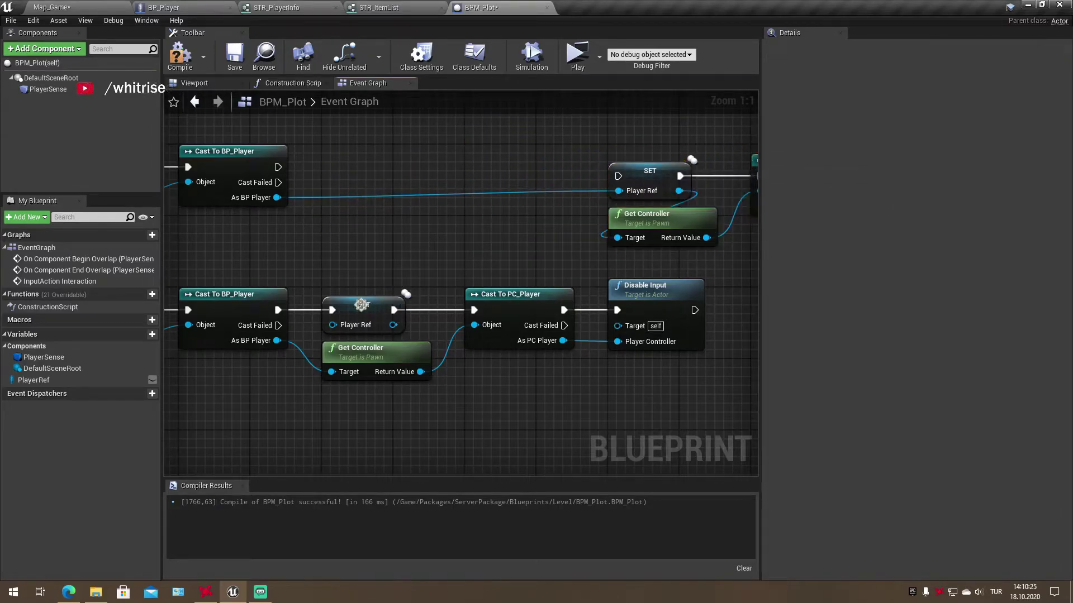
left_click_drag(316, 282, 615, 386)
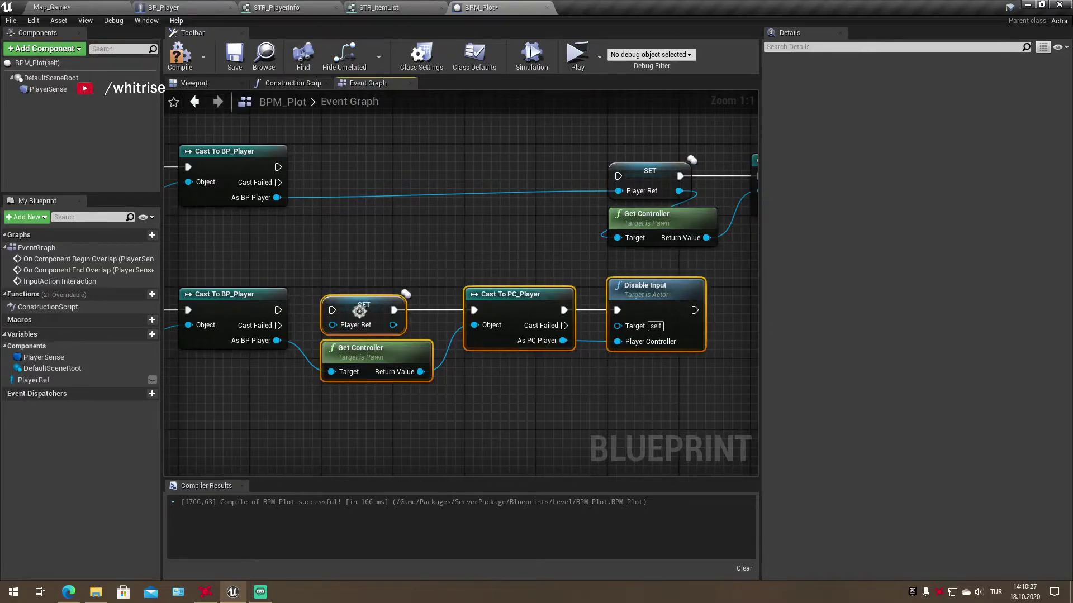
Move the end-overlap SET-to-Disable Input nodes down and to the right
left_click_drag(359, 312, 646, 366)
left_click(464, 304)
right_click_drag(391, 286, 478, 350)
Add a Boolean variable named OwnerPlayer to BPM_Plot and compile
left_click(142, 335)
type("OwnerPla")
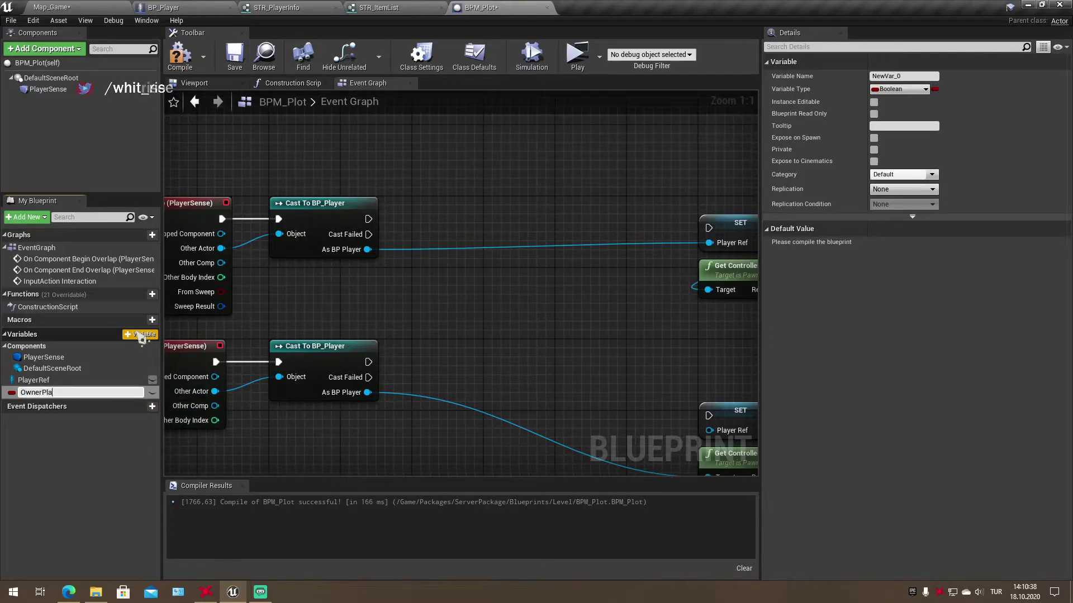
type("yer")
key("Return")
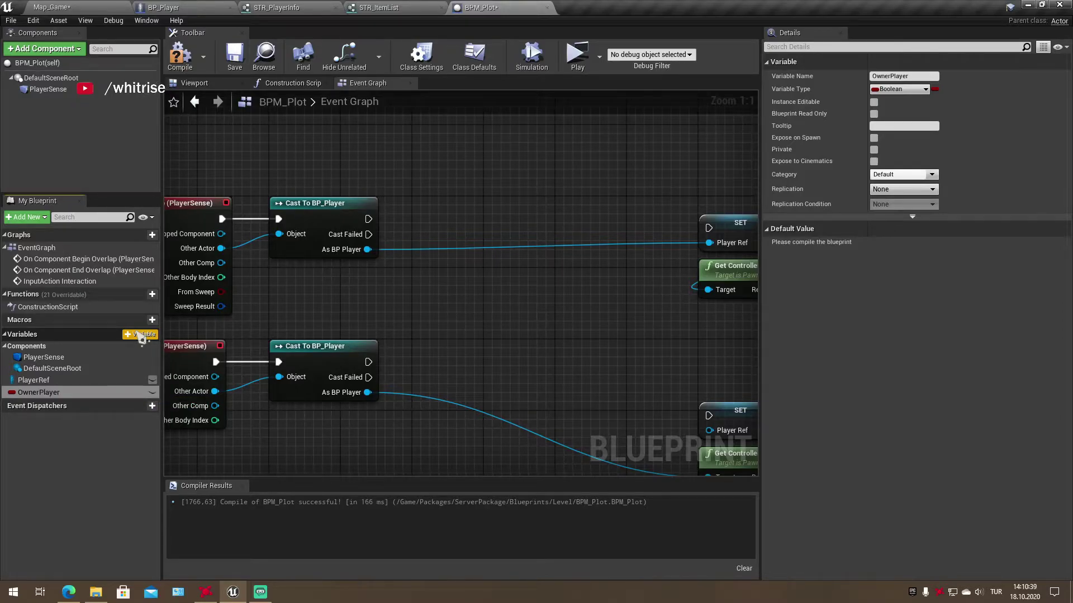
left_click(179, 54)
right_click(479, 288)
type("o")
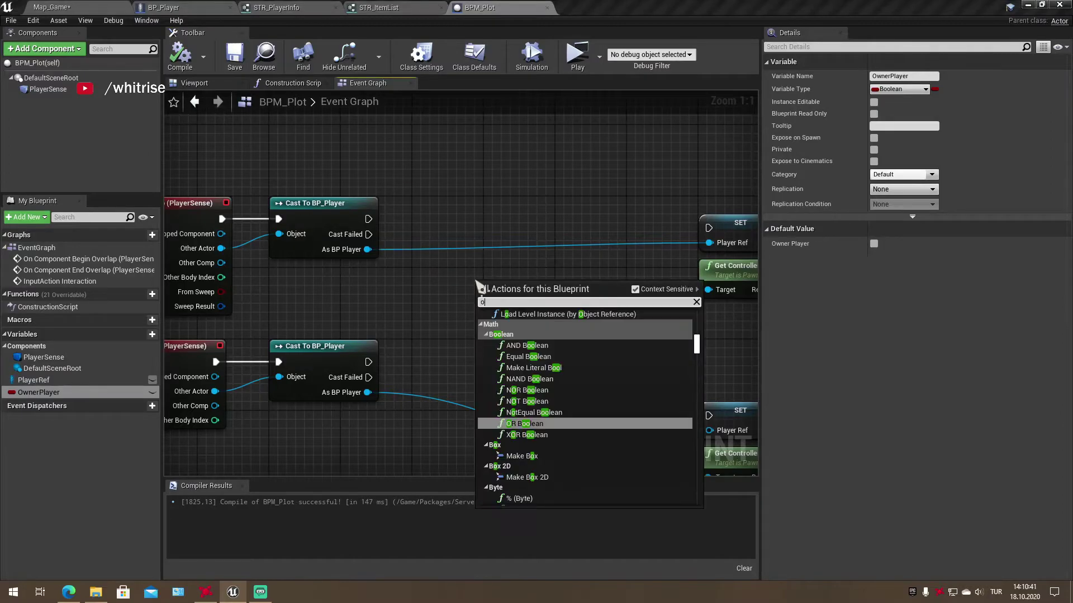
type("wner")
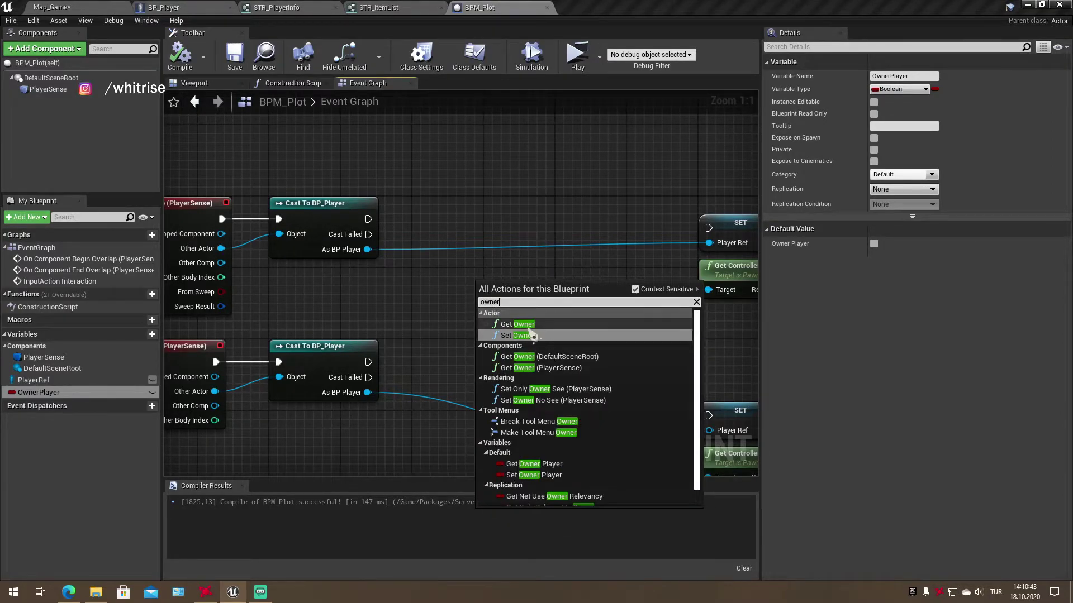
left_click(478, 226)
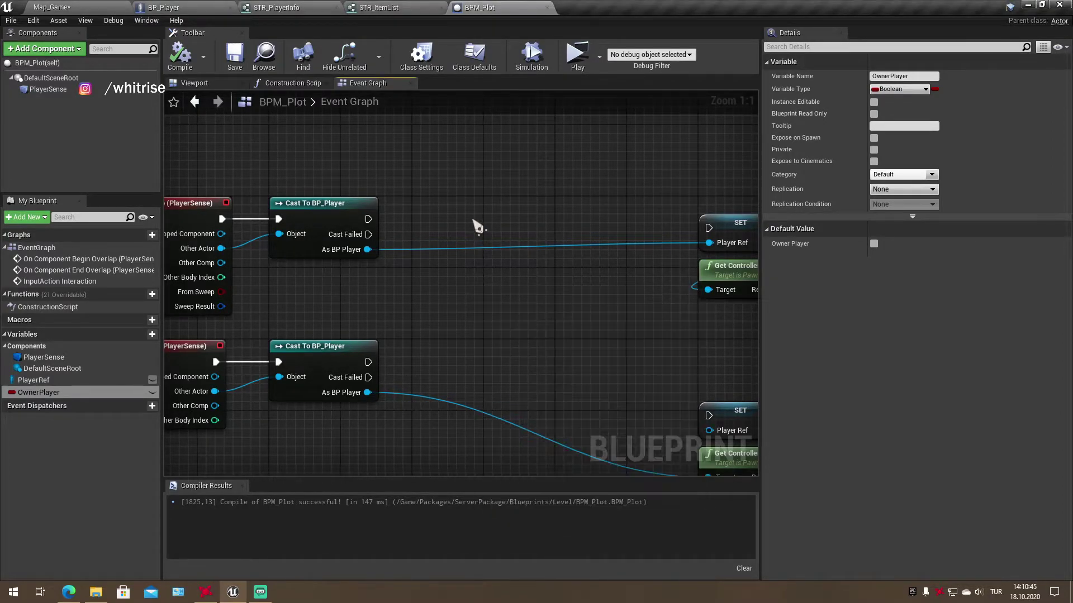
In BP_Player, plug a Self reference into SpawnActor BPM Plot's Owner pin and compile
left_click(179, 8)
scroll(408, 352, "up", 1)
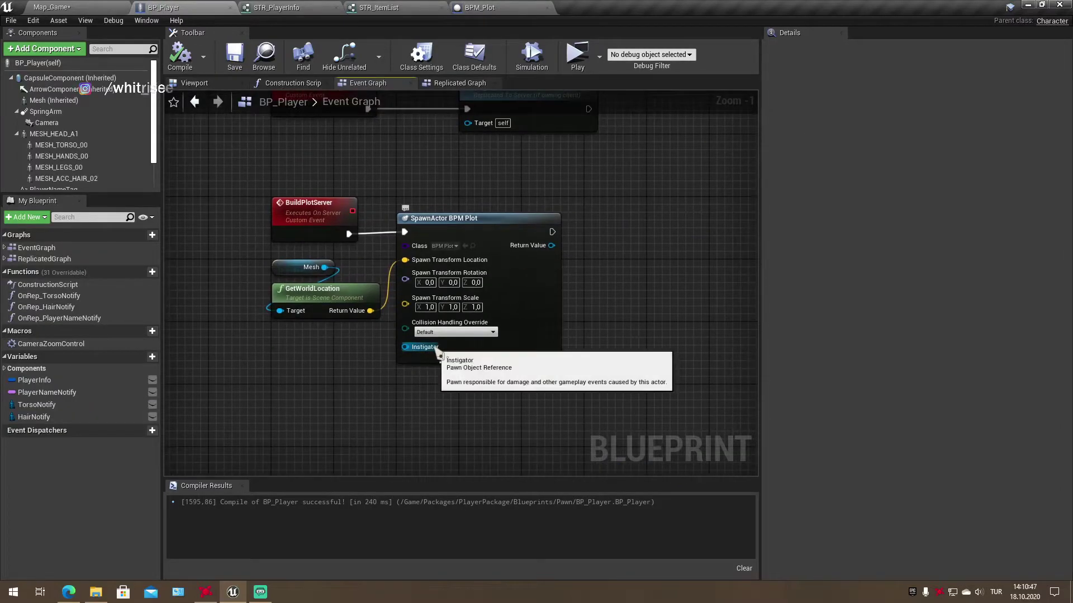
left_click(479, 360)
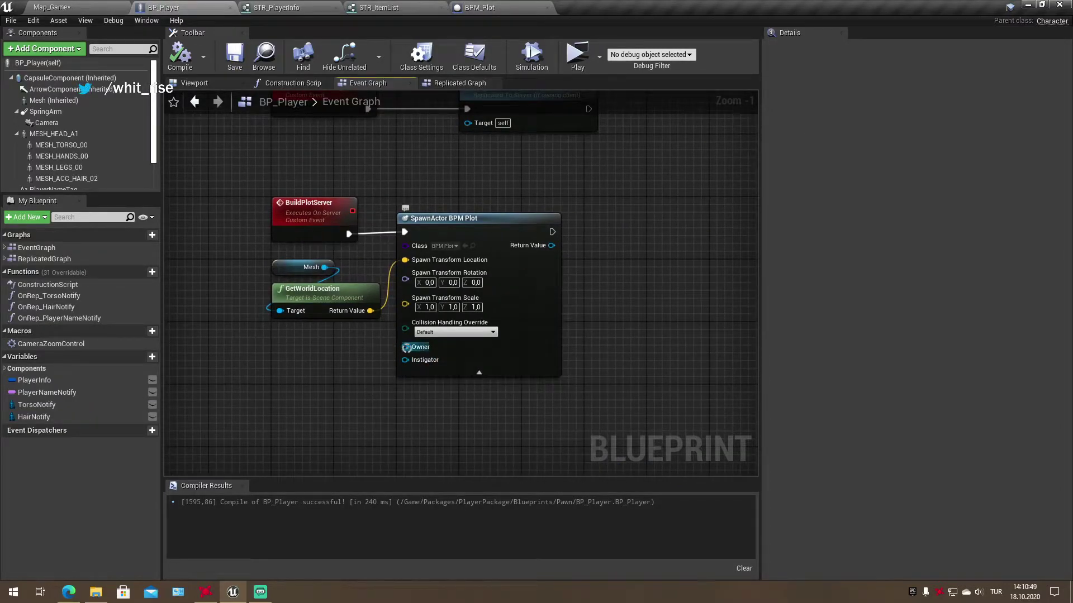
left_click_drag(406, 347, 278, 362)
type("sel")
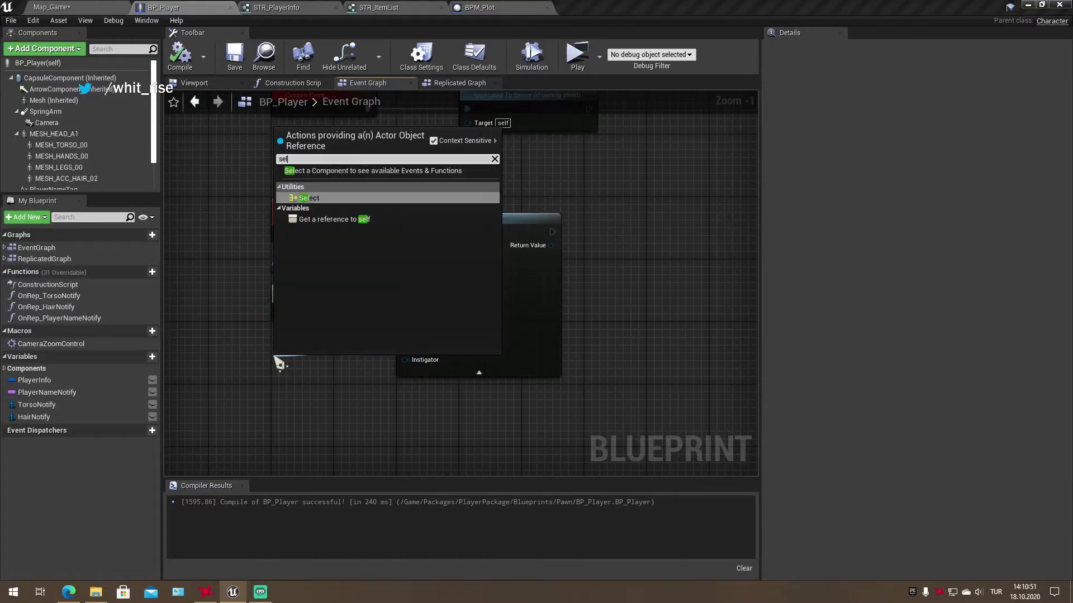
key("Down")
key("Return")
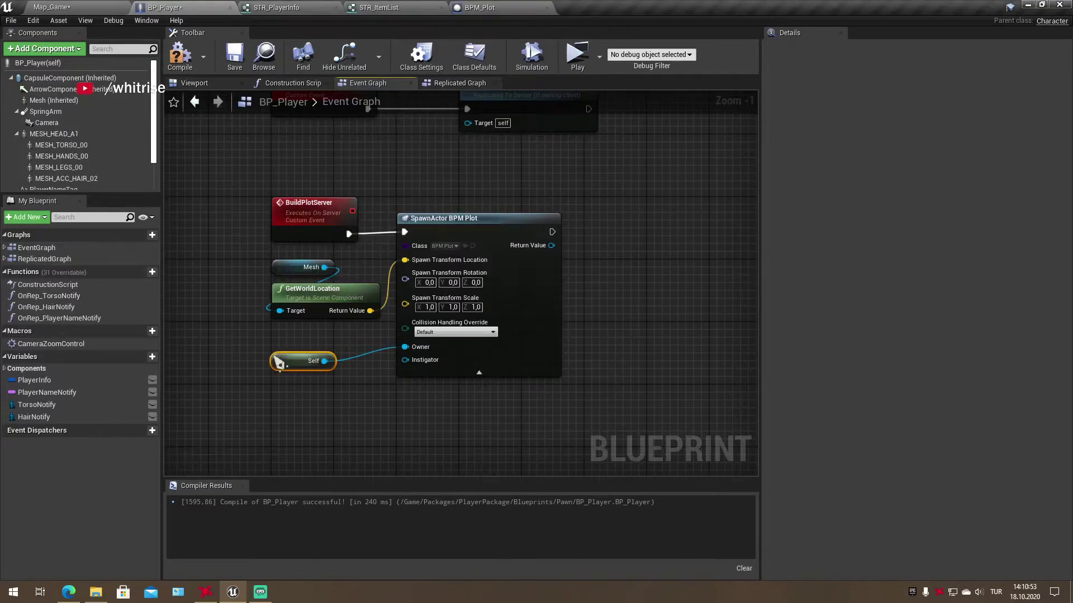
left_click(188, 54)
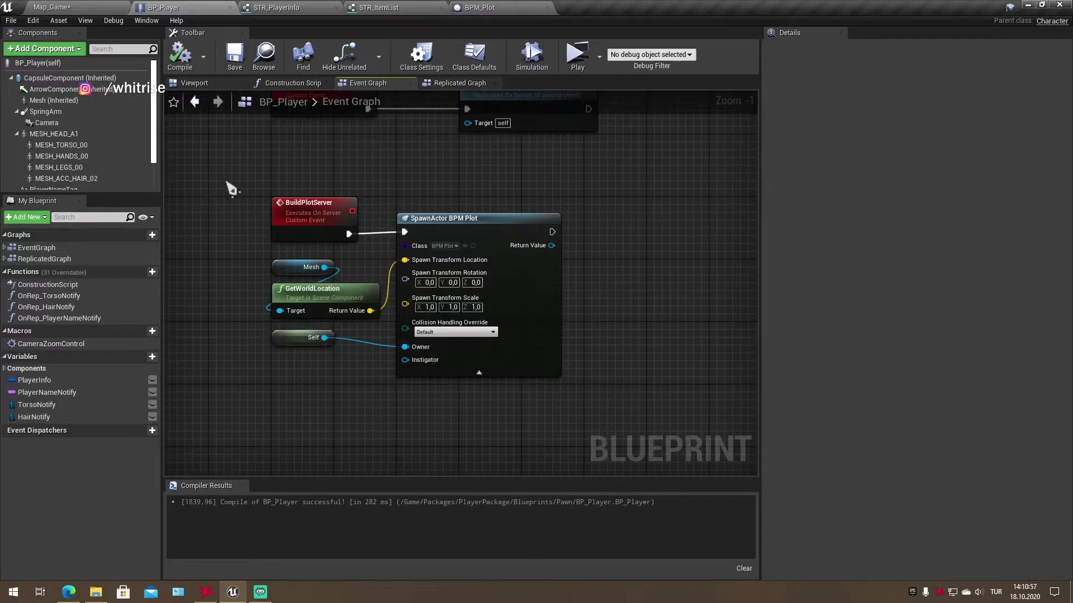
left_click(551, 6)
Gate the begin-overlap SET with a Branch checking Get Owner equals As BP Player
right_click(328, 292)
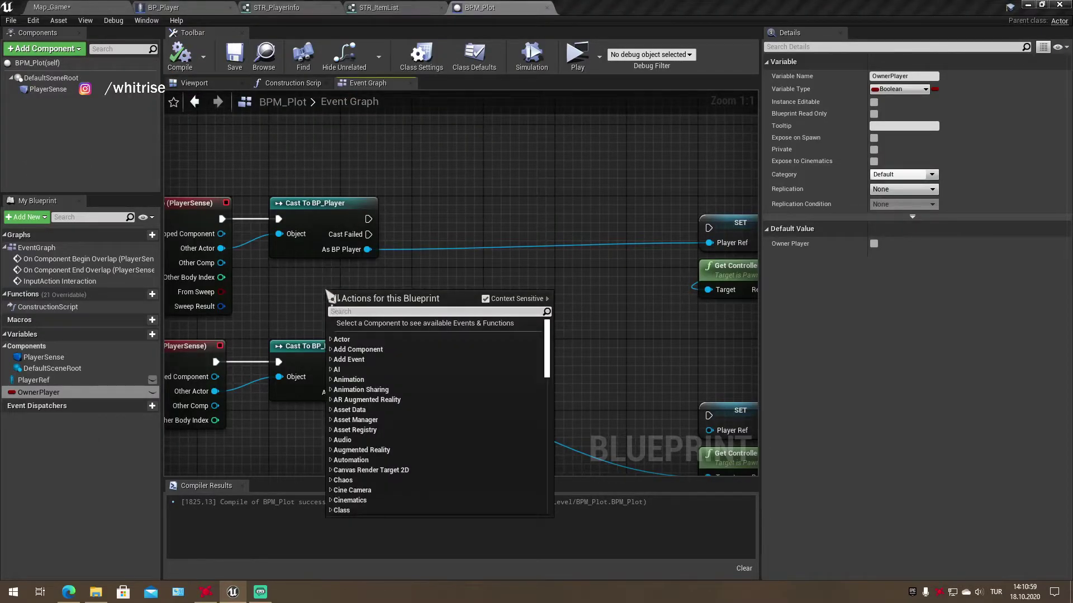
type("owner")
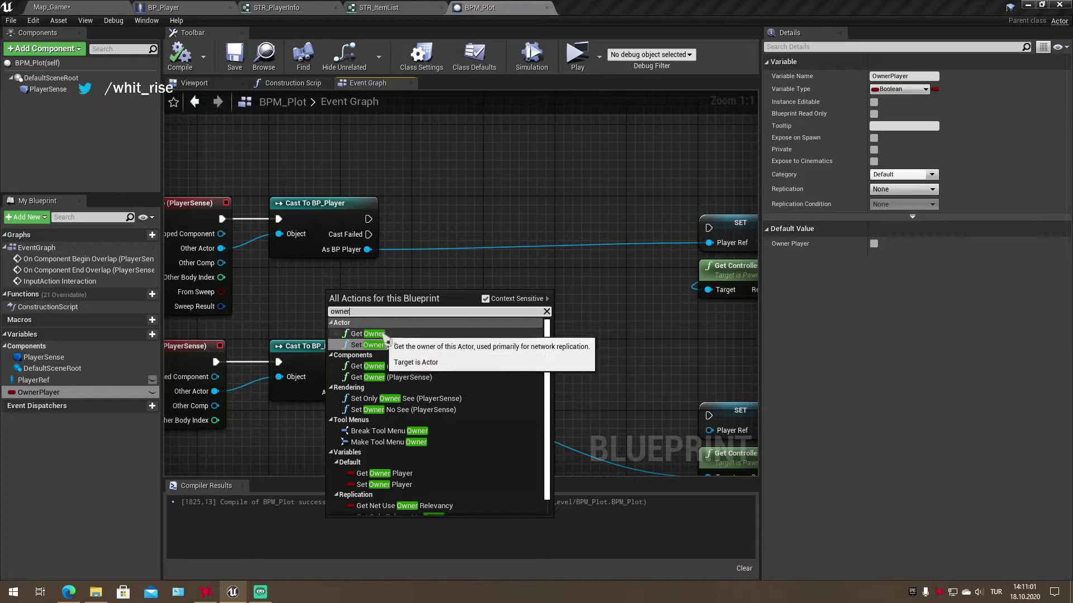
left_click(366, 334)
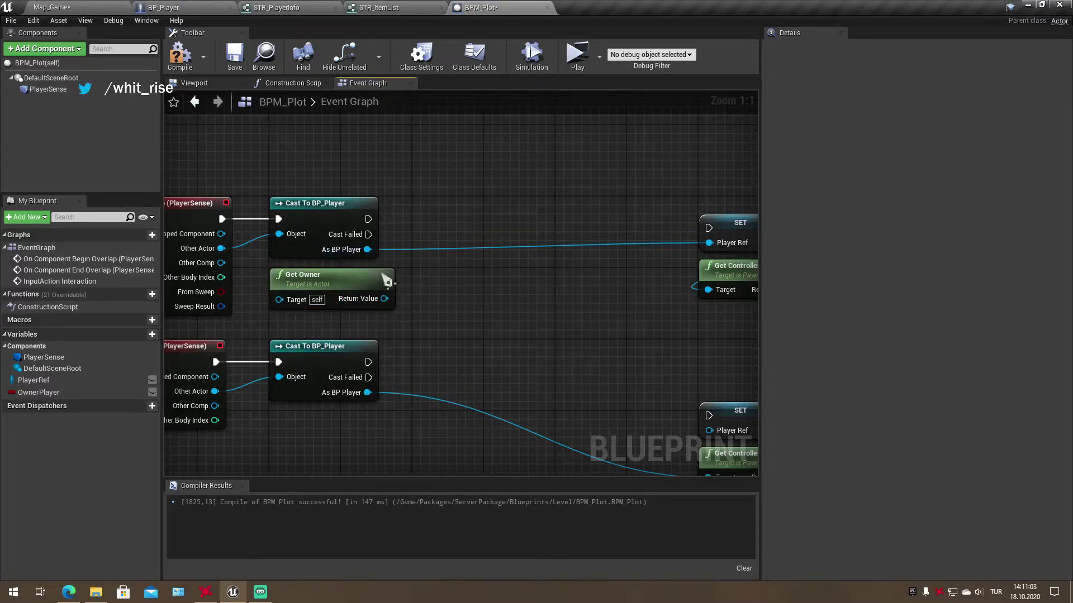
left_click_drag(384, 298, 472, 287)
type("equal")
key("Return")
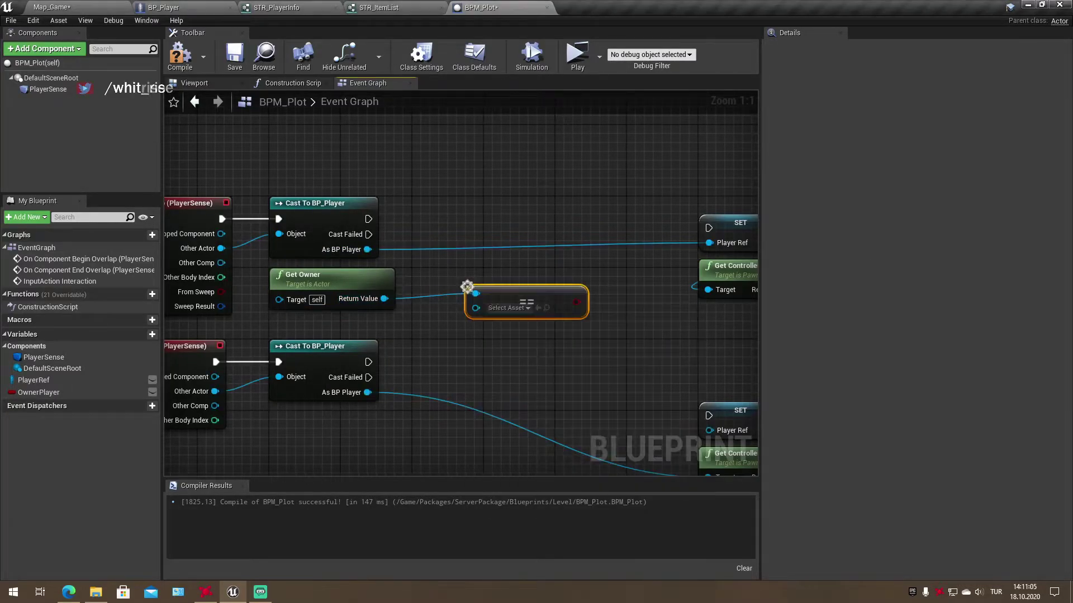
mouse_move(367, 249)
left_mouse_down()
mouse_move(458, 234)
mouse_move(441, 308)
mouse_move(504, 209)
left_mouse_up()
type("bra")
key("Return")
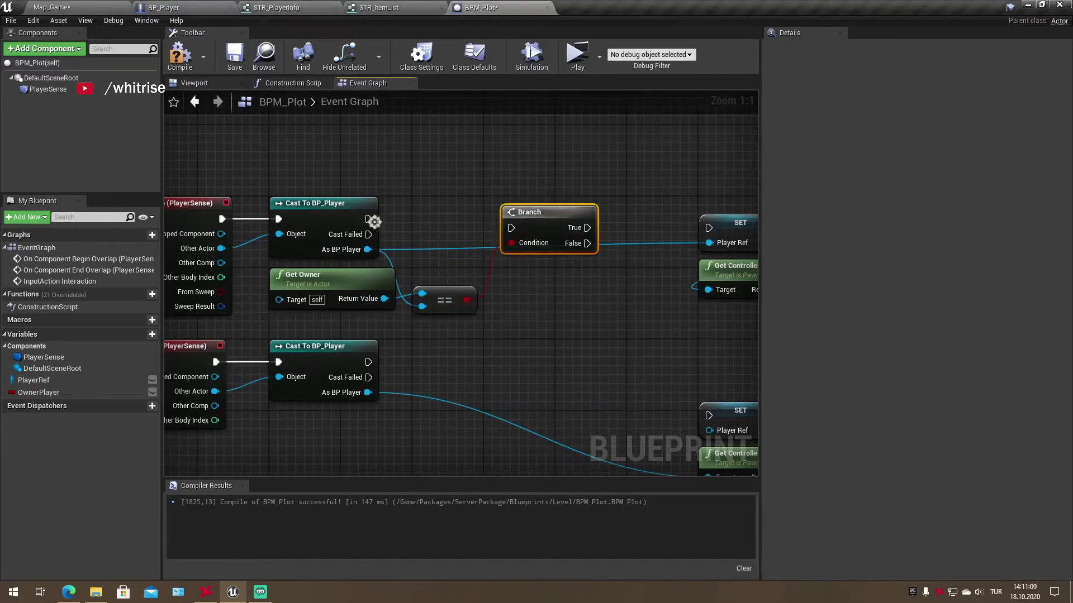
left_click_drag(368, 219, 492, 218)
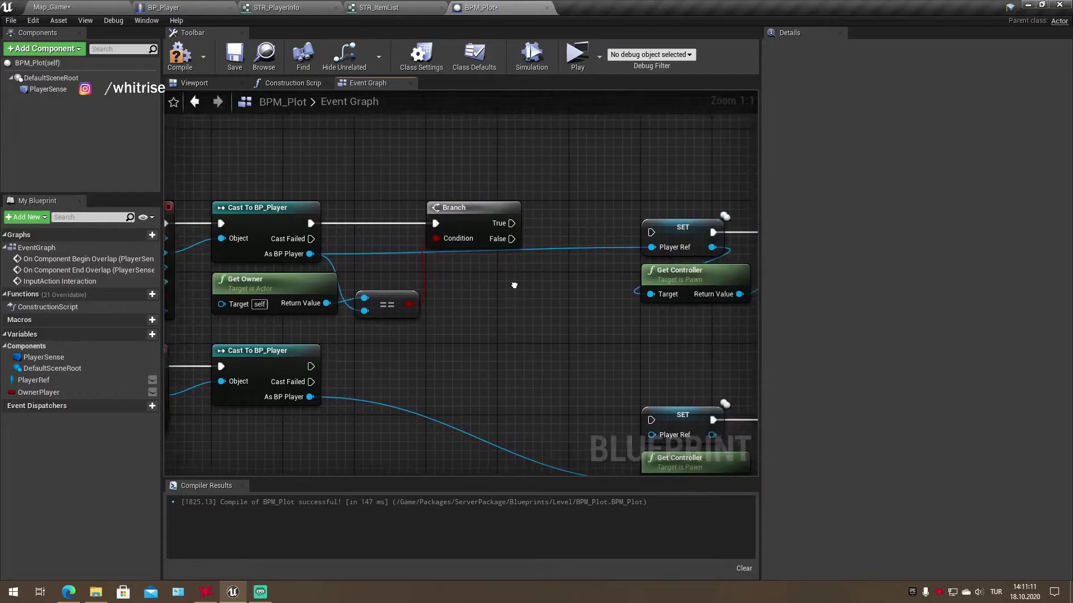
left_click_drag(568, 218, 619, 232)
Connect Branch True to the SET and move the Enable Input chain up and left
right_click_drag(648, 351, 475, 333)
left_click_drag(474, 333, 754, 175)
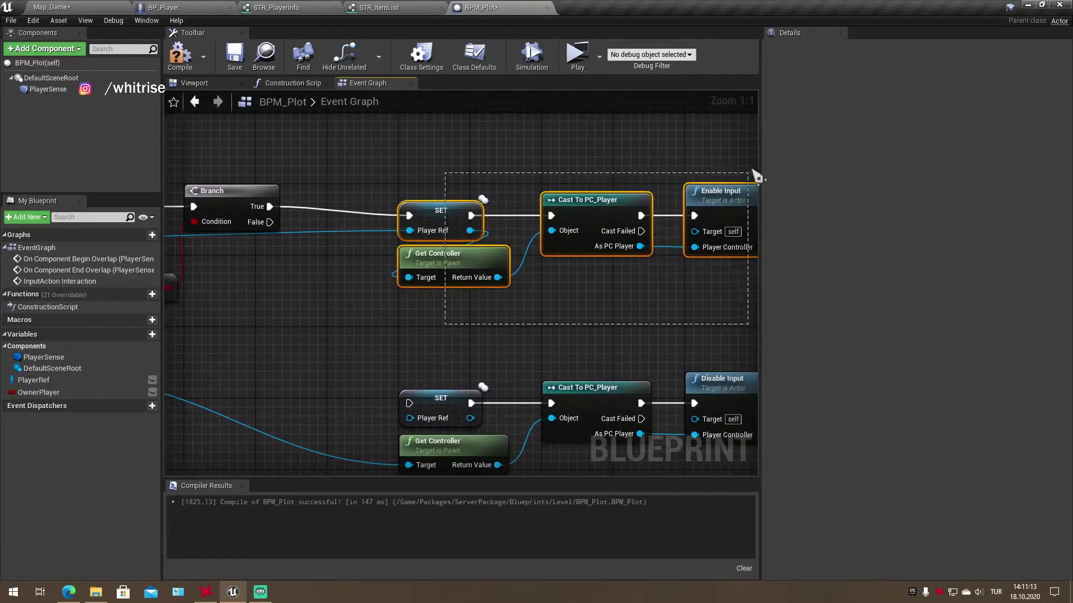
left_click_drag(402, 207, 331, 197)
left_click(268, 370)
right_click_drag(269, 370, 467, 287)
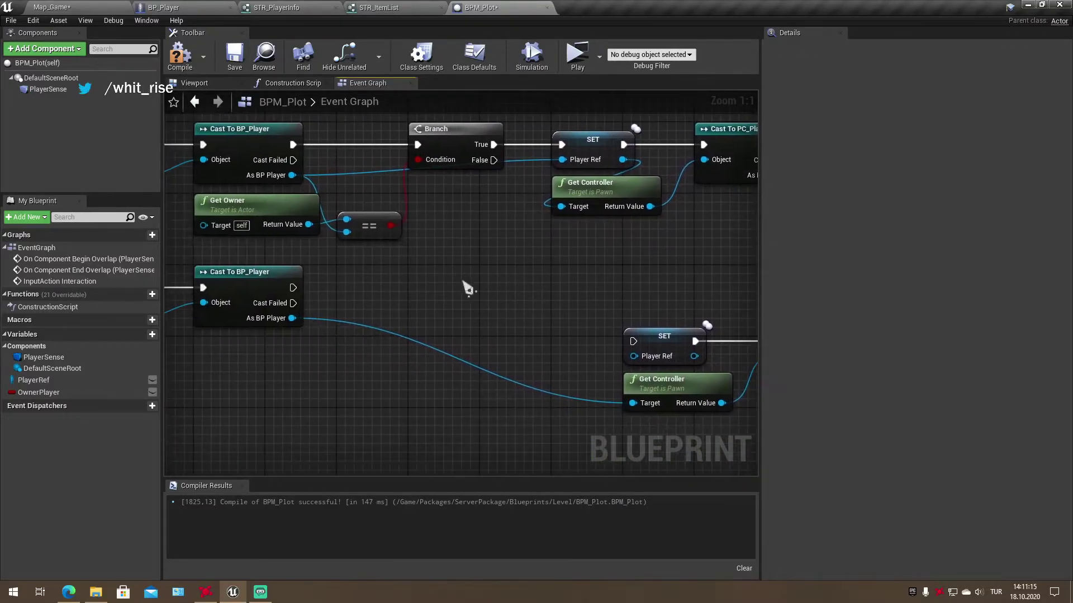
right_click_drag(256, 285, 412, 308)
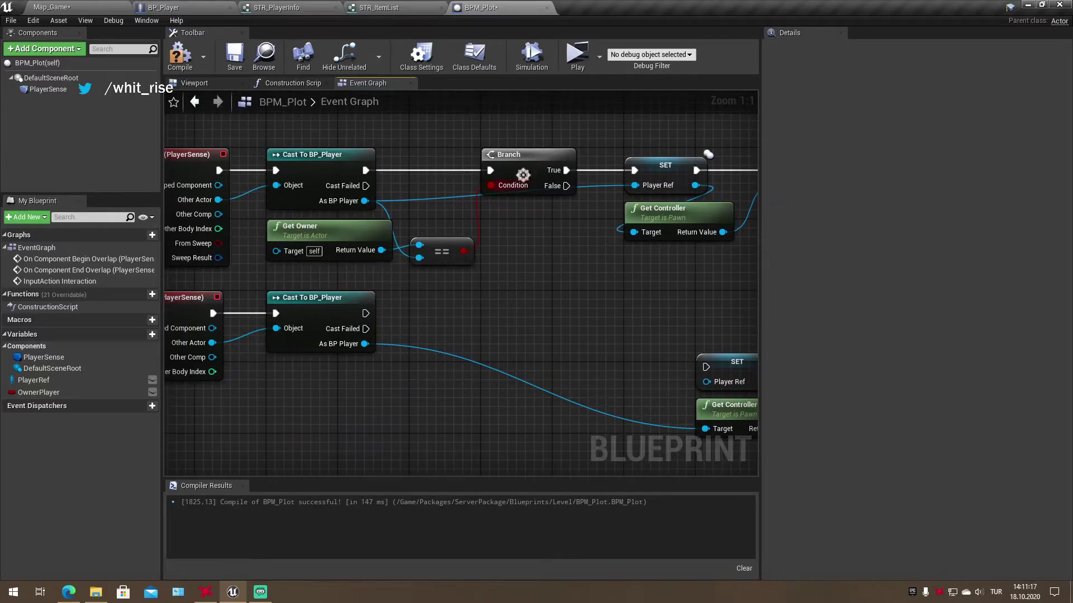
Paste a copy of the Branch into the end-overlap chain, Condition from ==, True to SET
left_click(522, 175)
key("ctrl+c")
key("ctrl+v")
left_click_drag(365, 313, 564, 323)
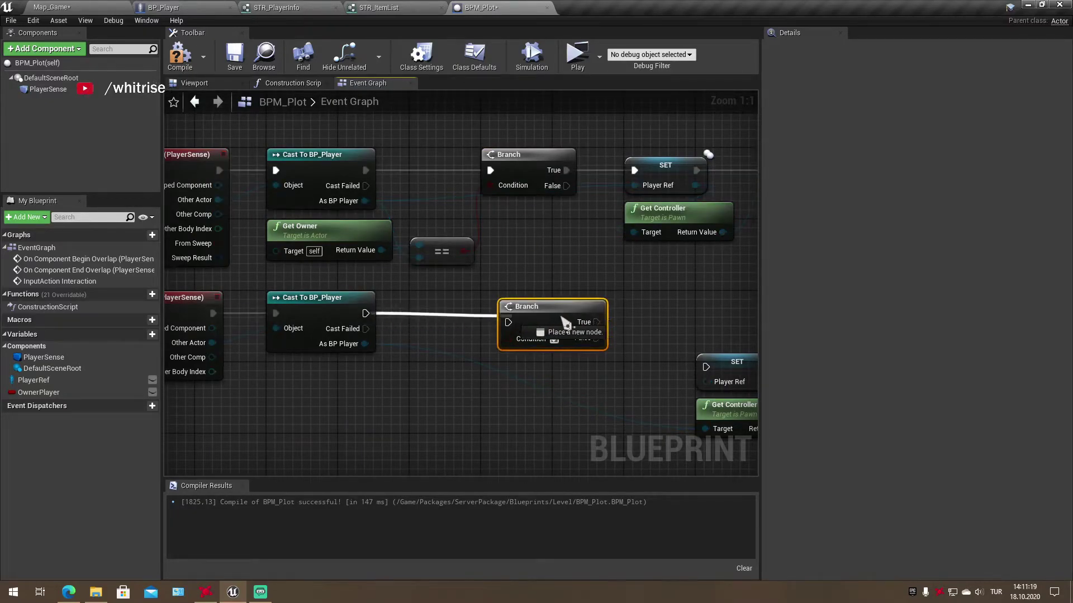
key("Escape")
mouse_move(365, 313)
left_mouse_down()
mouse_move(535, 317)
mouse_move(464, 251)
left_mouse_up()
mouse_move(494, 299)
right_mouse_down()
mouse_move(353, 289)
mouse_move(438, 282)
right_mouse_up()
left_click_drag(369, 286, 311, 340)
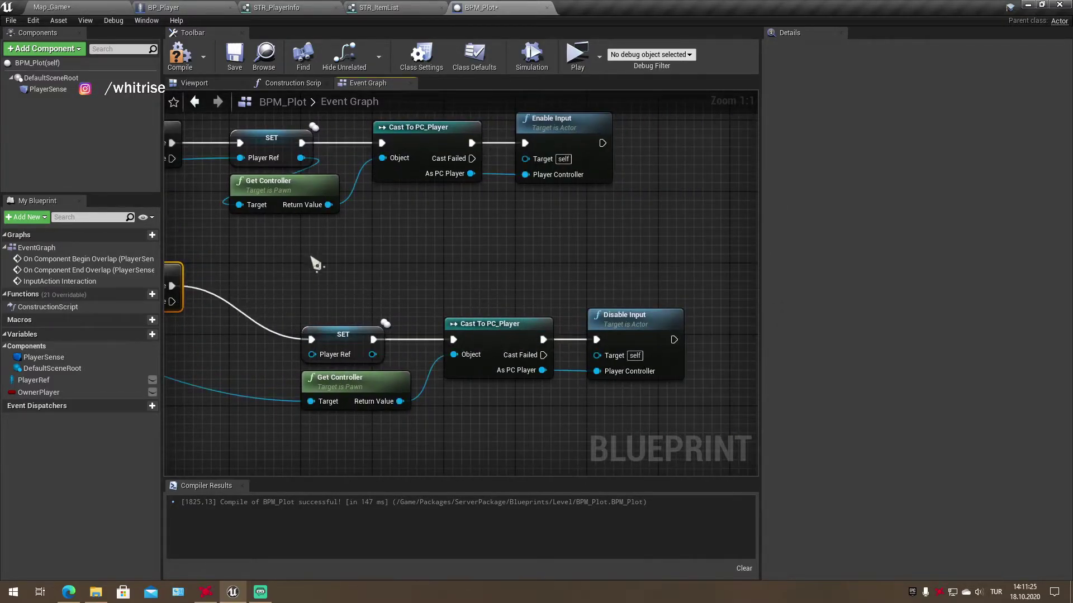
Add Print String nodes after Is Valid: 'Benim' when valid, 'Obje yok' when not
right_click_drag(316, 263, 548, 212)
scroll(388, 286, "down", 1)
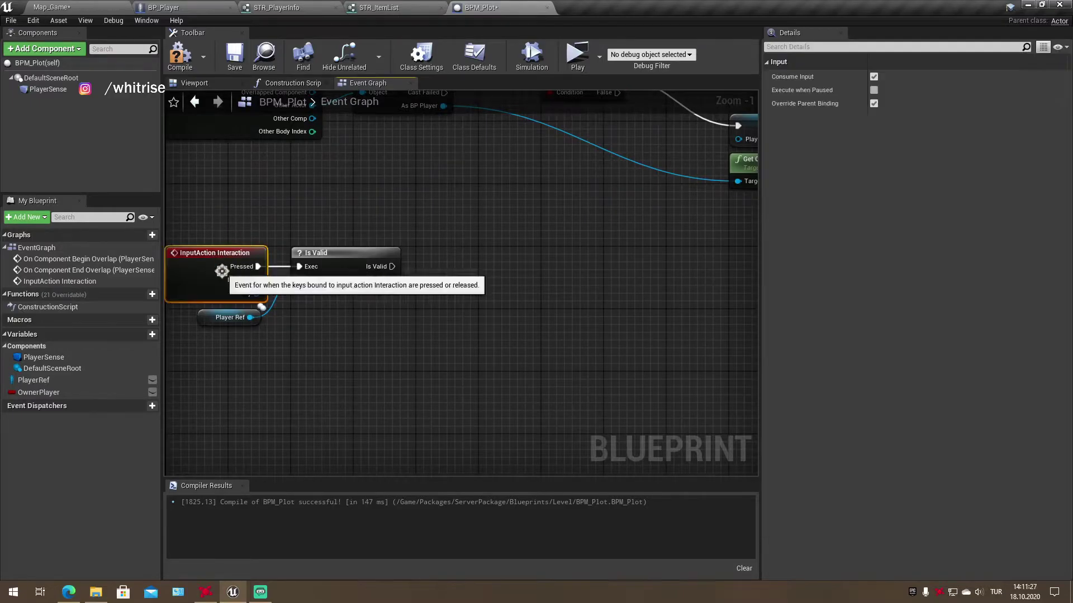
left_click_drag(393, 266, 468, 273)
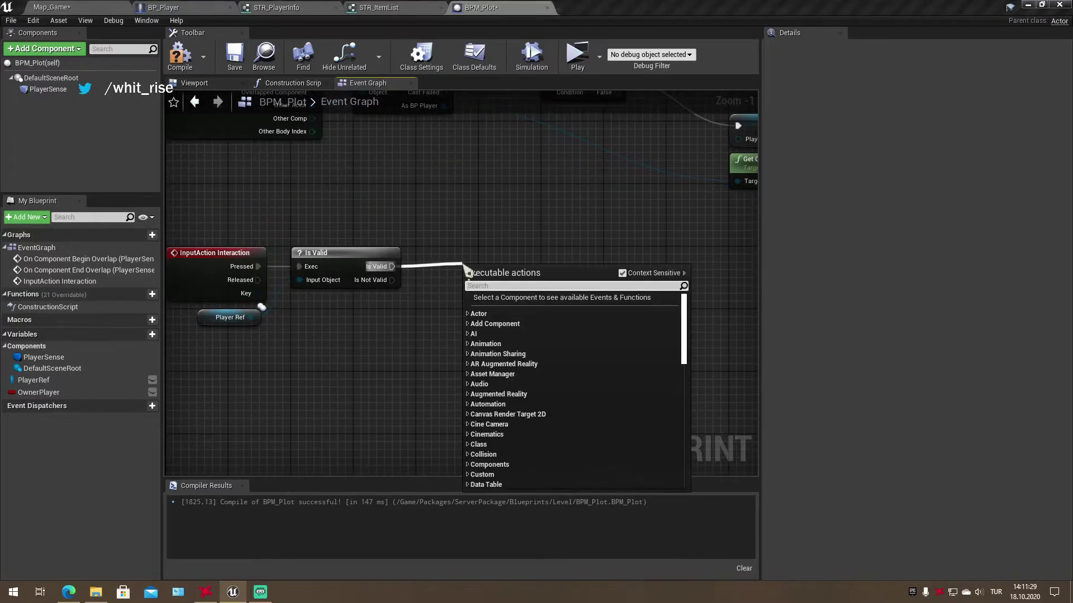
type("print")
left_click(503, 313)
type("Benim")
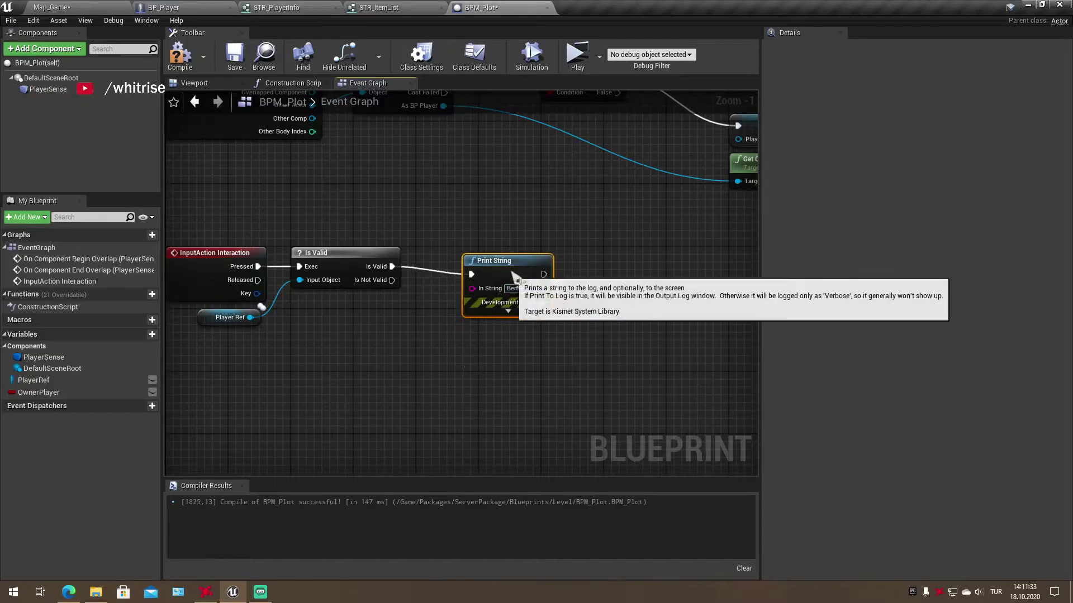
left_click_drag(491, 268, 483, 221)
key("ctrl+c")
key("ctrl+v")
left_click_drag(392, 280, 464, 305)
left_click(507, 319)
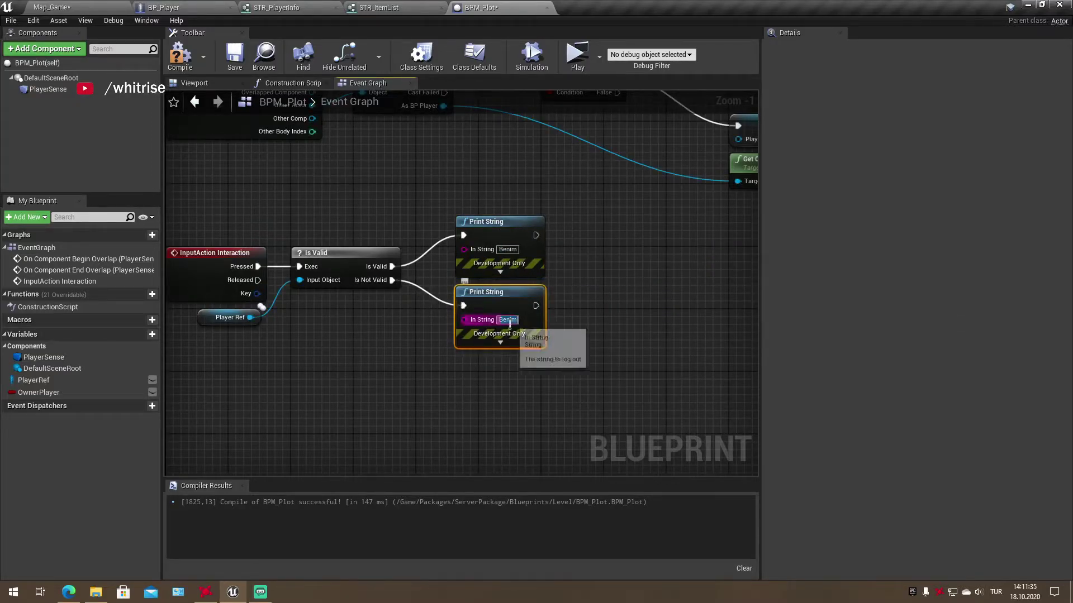
type("0")
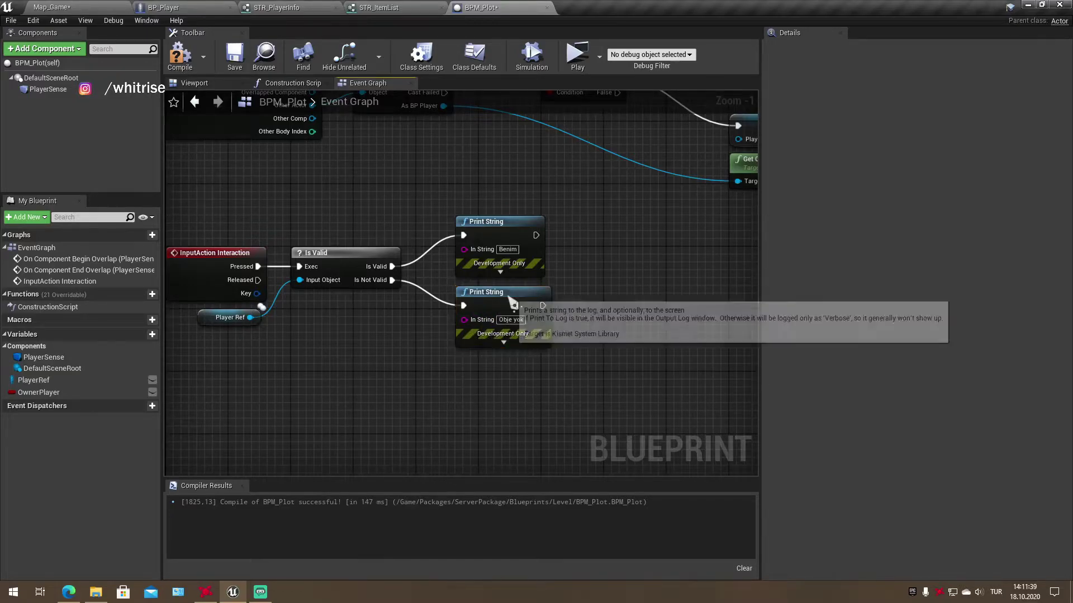
Print 'Sahip benim' after Enable Input and 'Sahip var' on Branch False, then compile
right_click_drag(574, 168, 536, 275)
right_click_drag(575, 170, 366, 179)
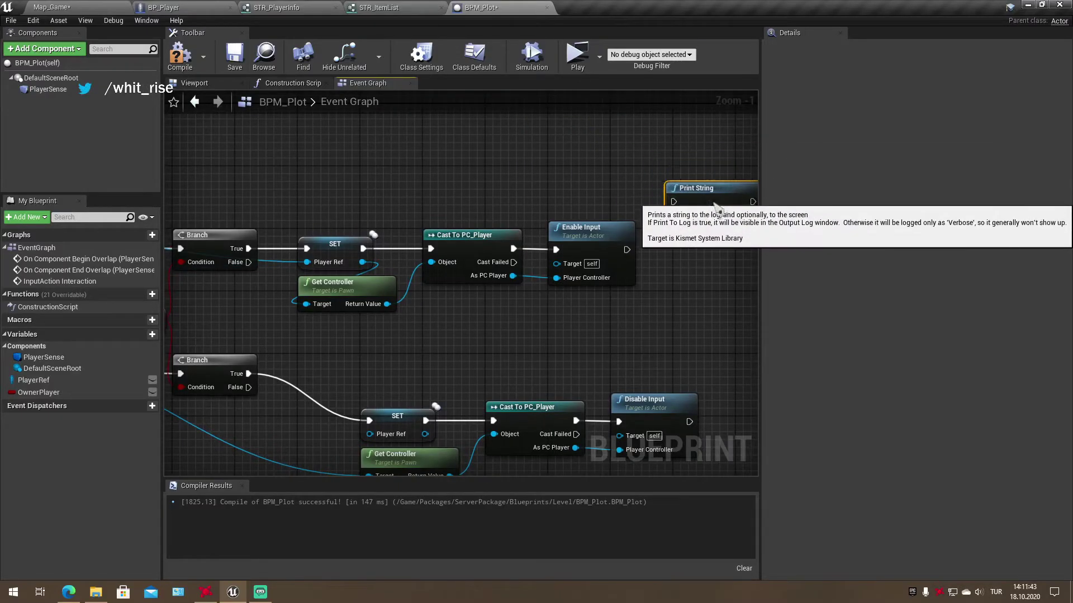
left_click_drag(524, 131, 637, 260)
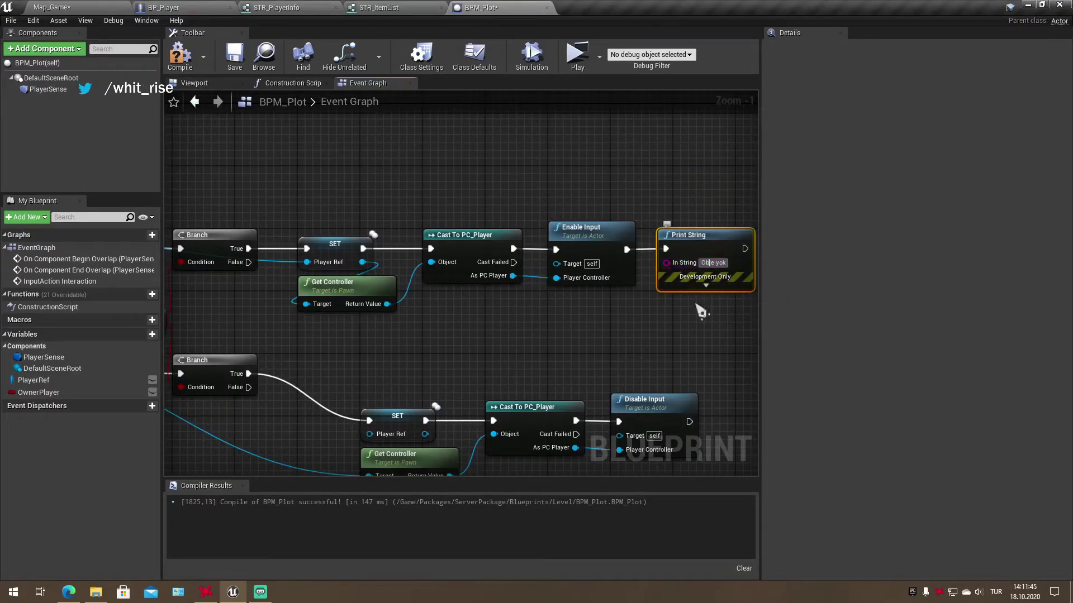
type("Ba")
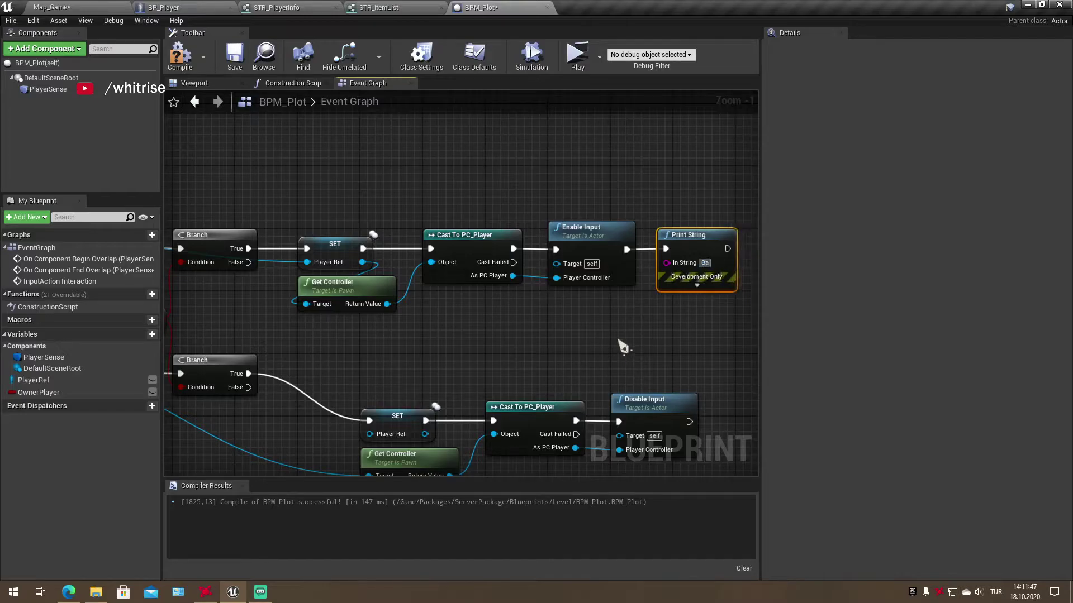
type("naSahip var")
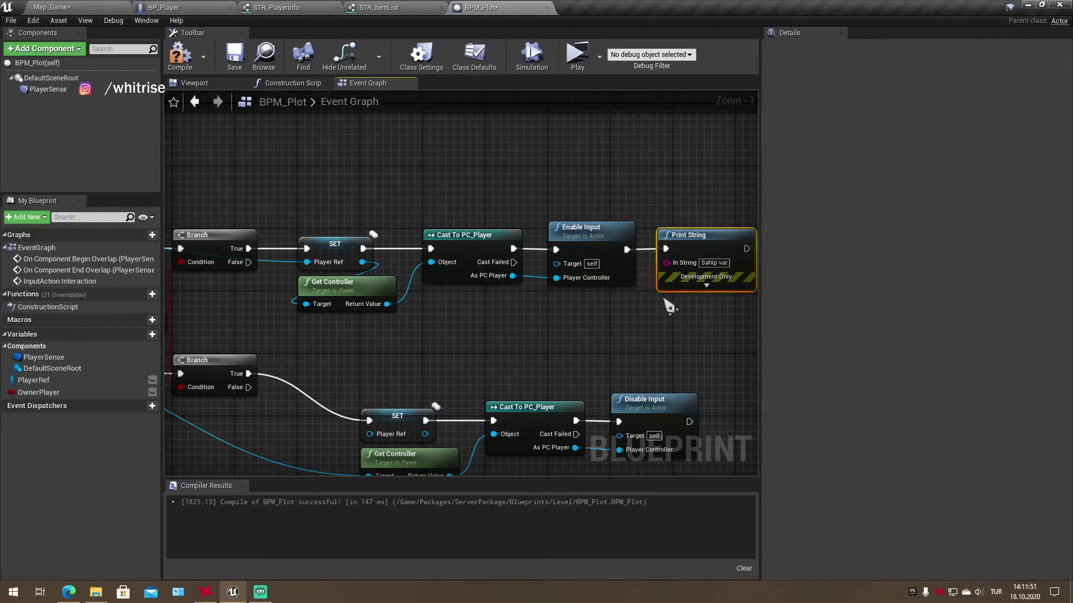
key("ctrl+c")
key("ctrl+v")
left_click(714, 333)
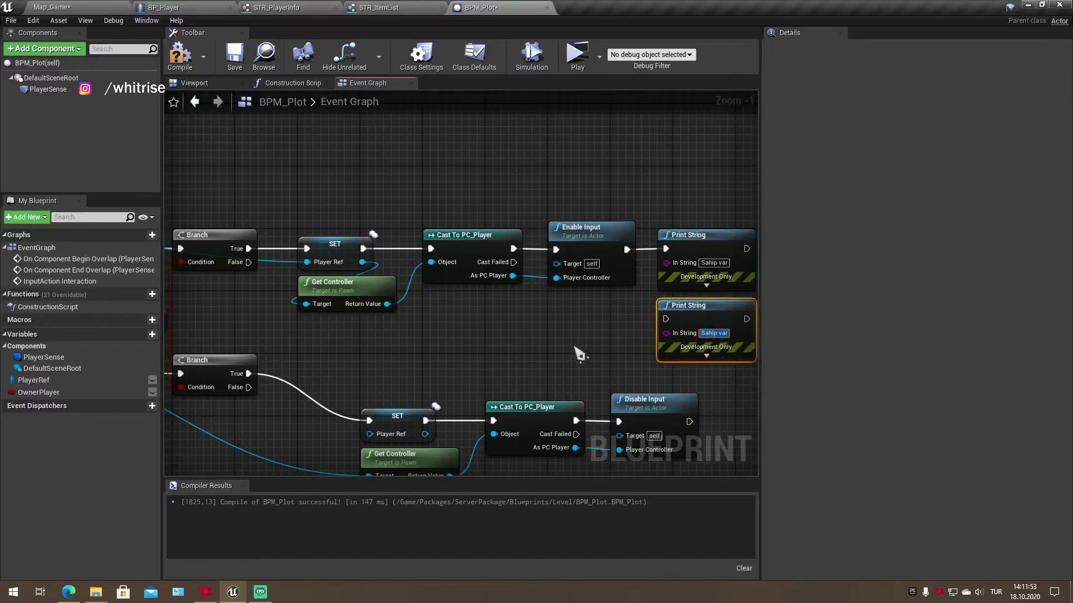
type("Sahip")
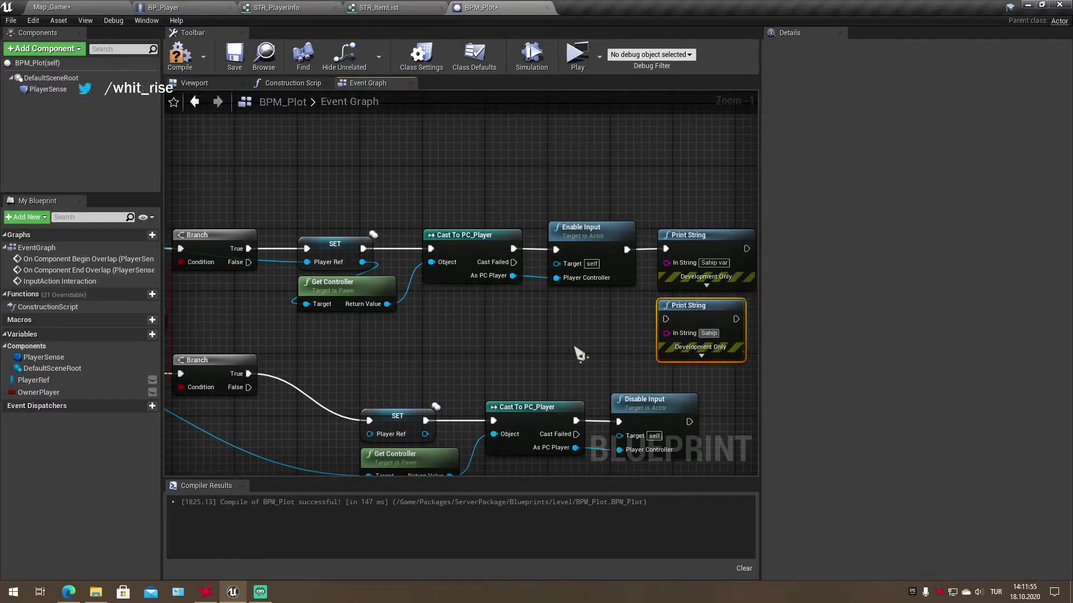
type(" var")
left_click(712, 263)
type("S")
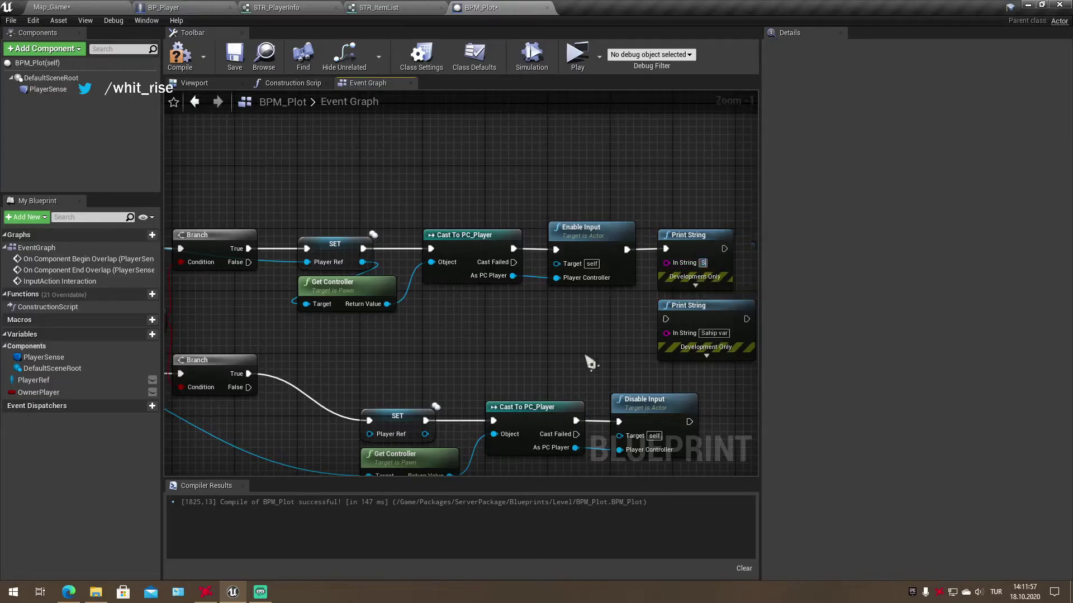
type("ahip benim")
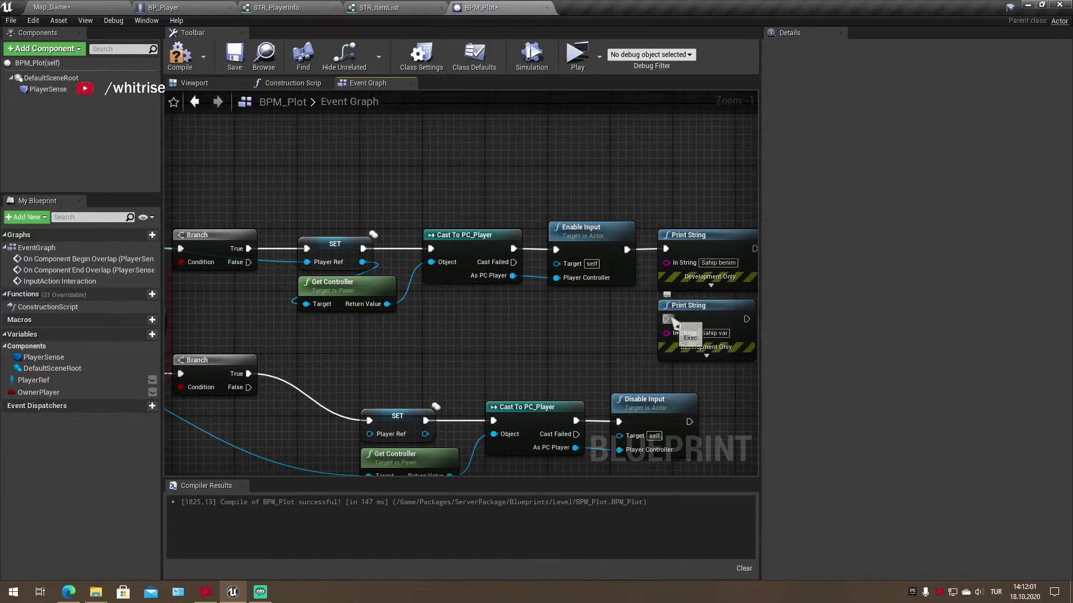
left_click_drag(666, 319, 248, 262)
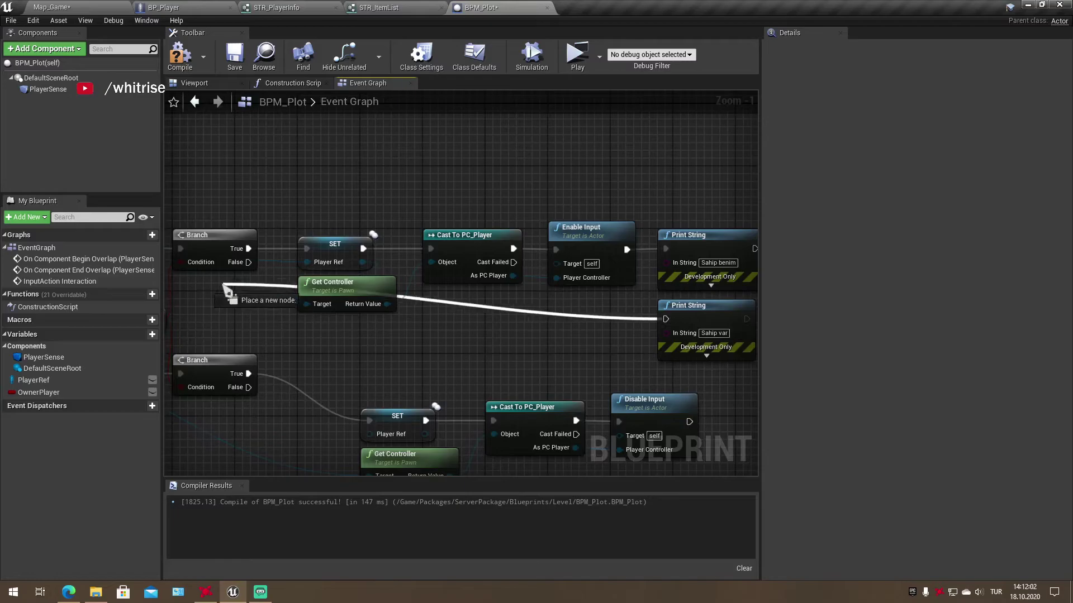
left_click(94, 8)
Play-test with a server and two clients, walking characters onto the plot to check the ownership messages
left_click(668, 43)
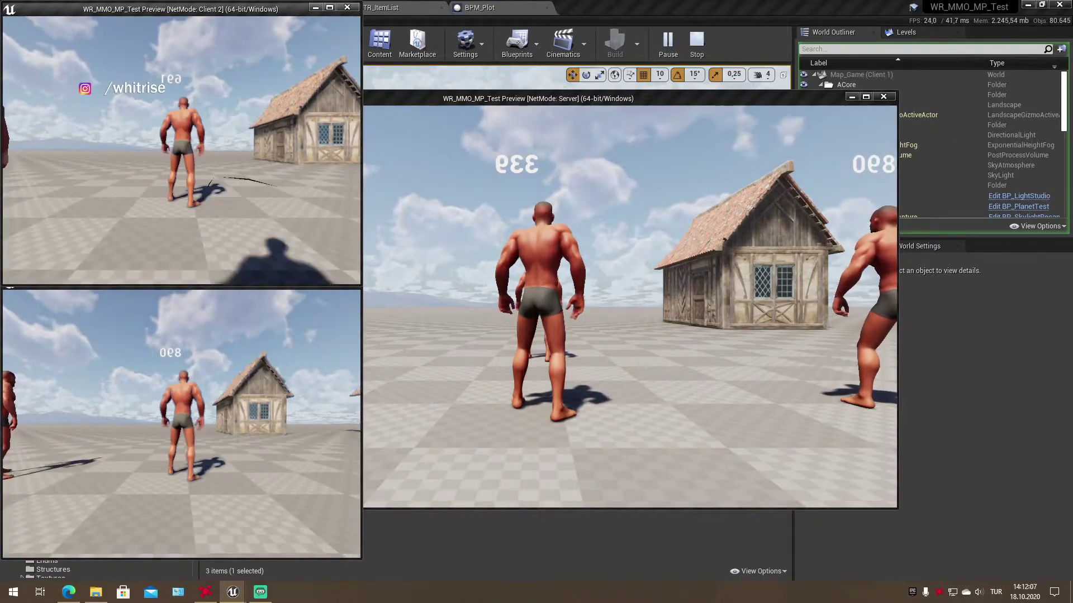
key("w")
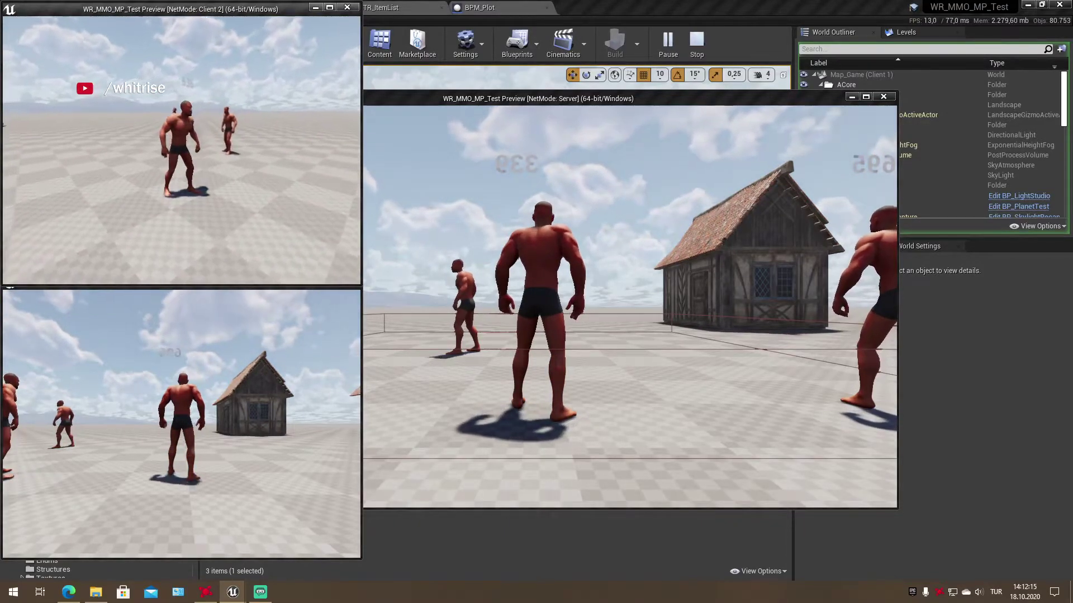
key("alt+Tab")
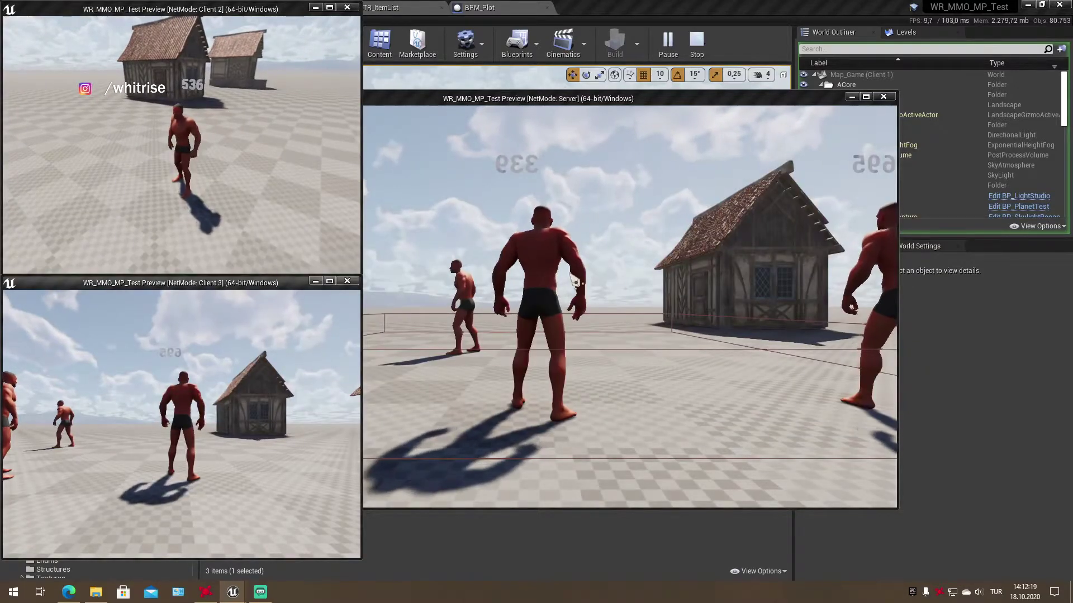
left_click_drag(364, 301, 181, 302)
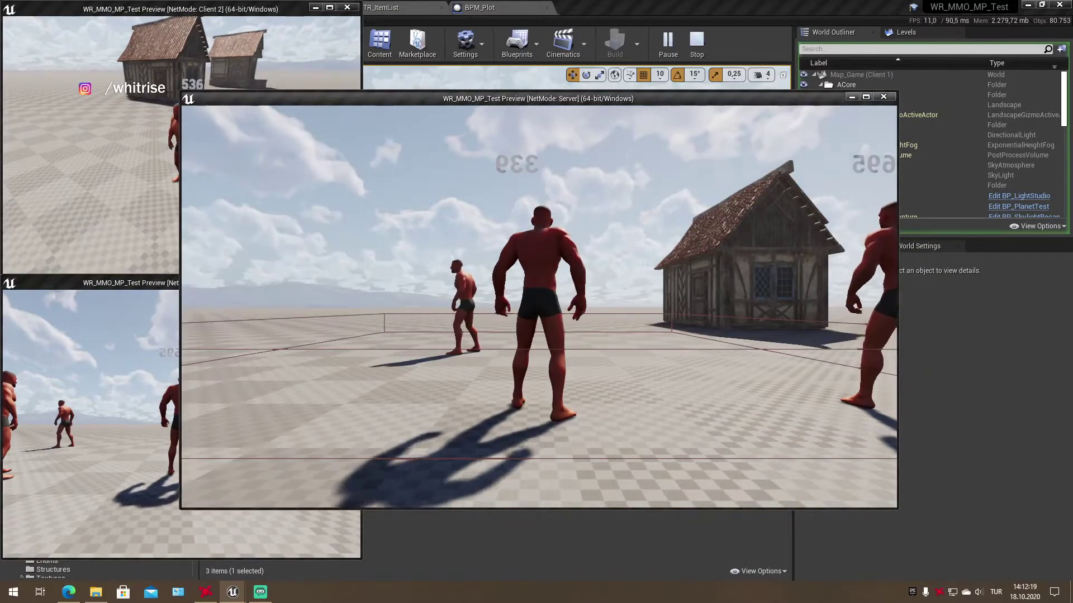
key("w")
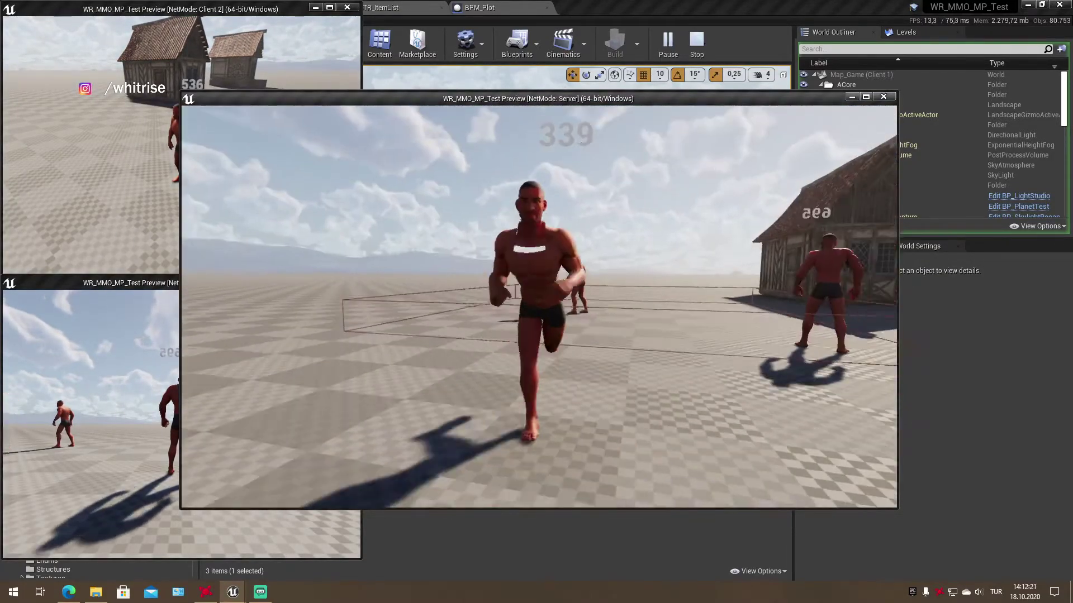
key("e")
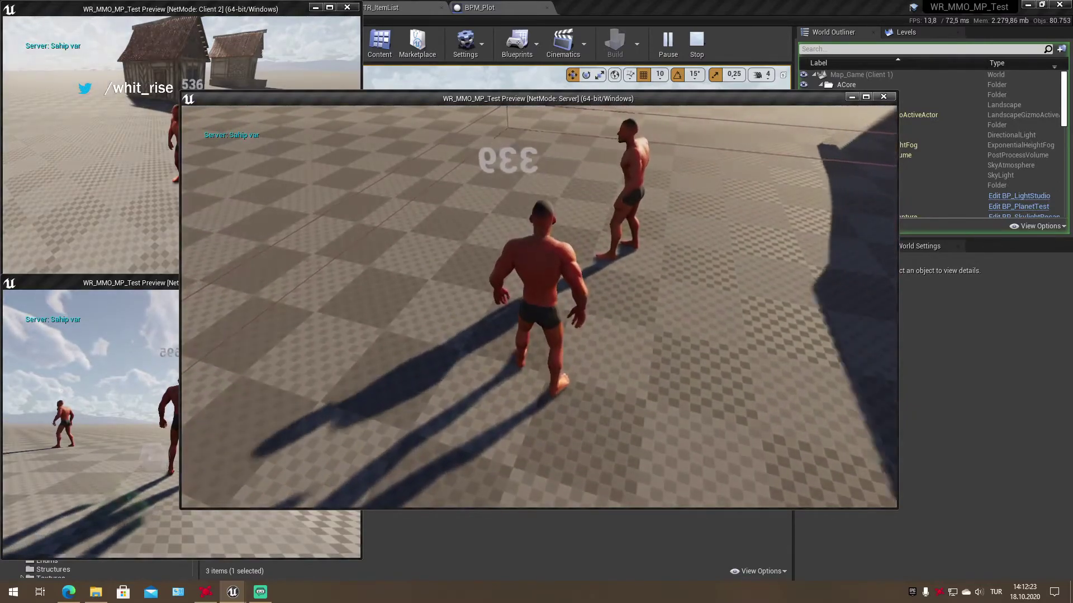
key("alt+Tab")
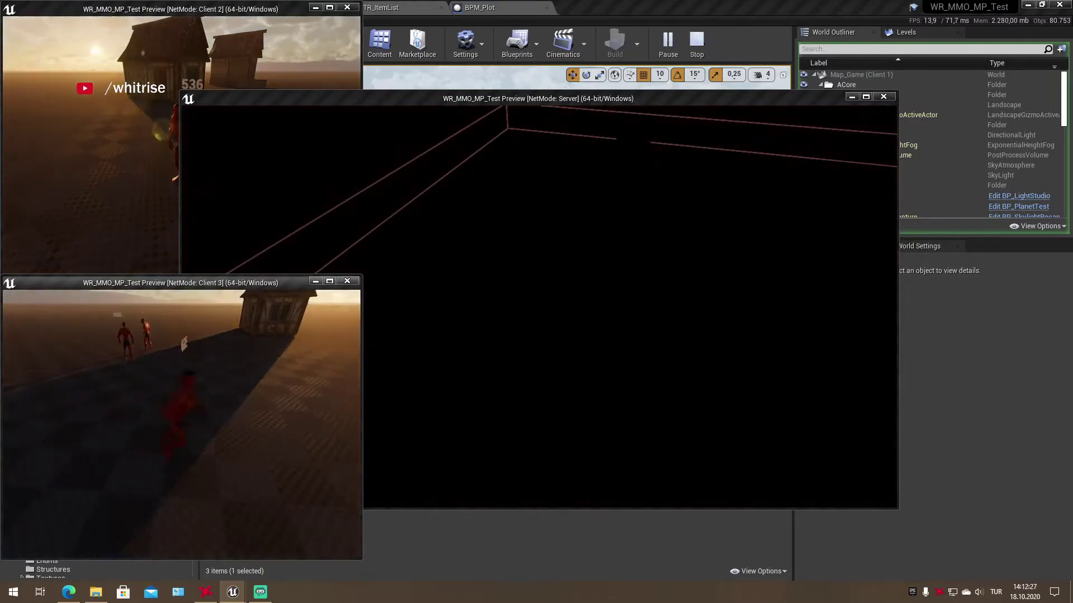
key("e")
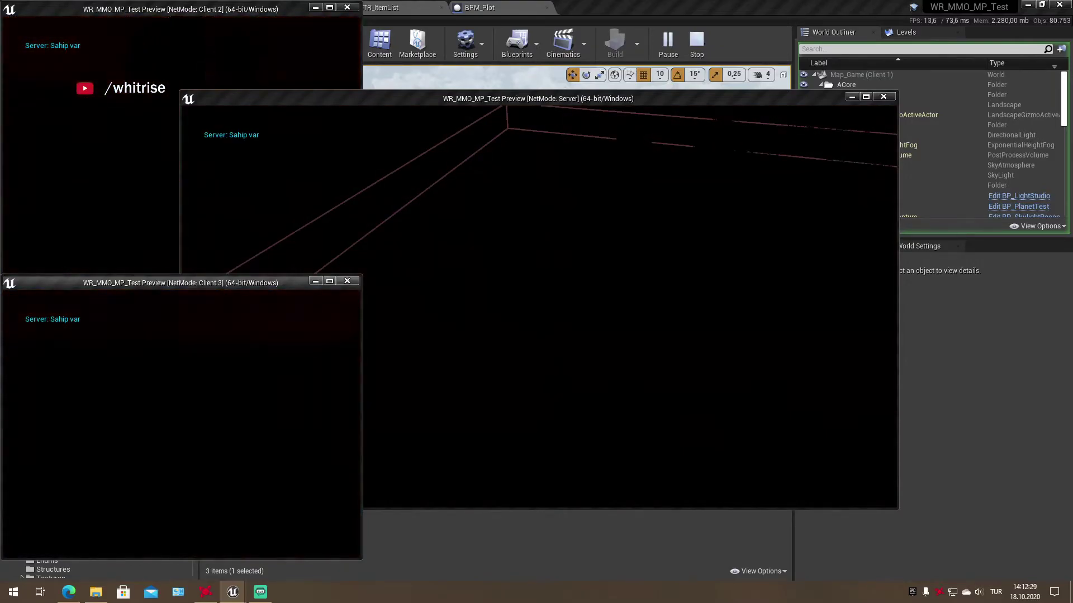
key("alt+Tab")
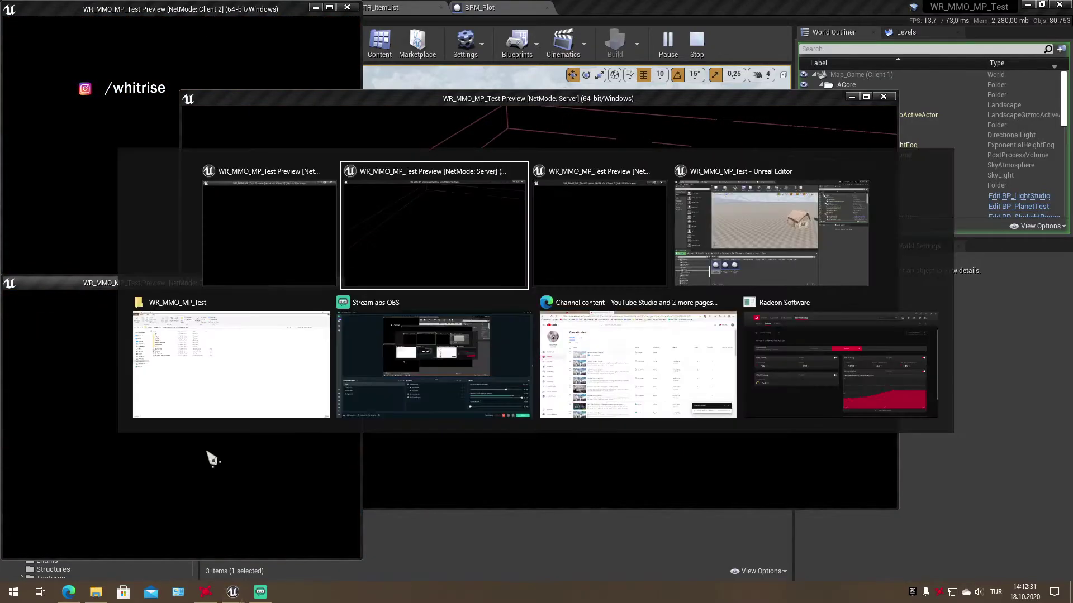
key("alt+Tab")
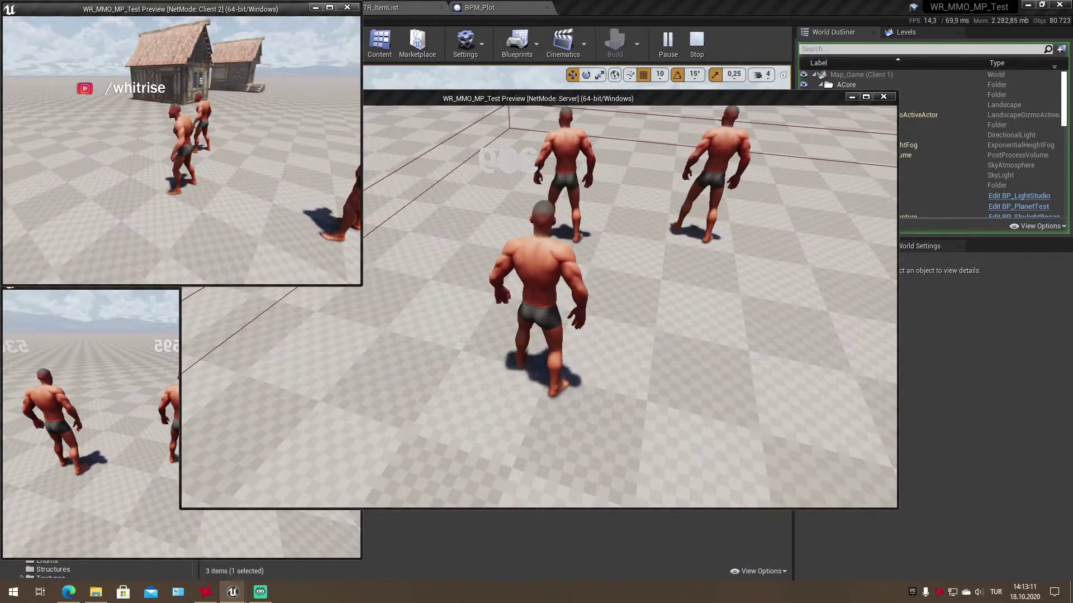
key("Escape")
Delete the two debug Print String nodes following Enable Input in BPM_Plot
left_click(486, 7)
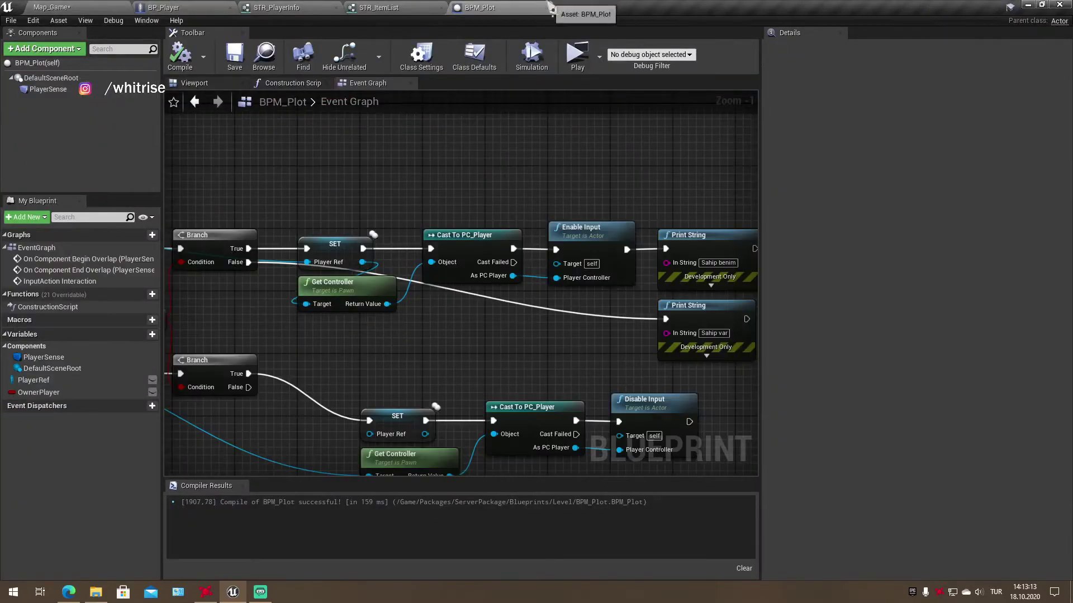
right_click_drag(397, 270, 593, 217)
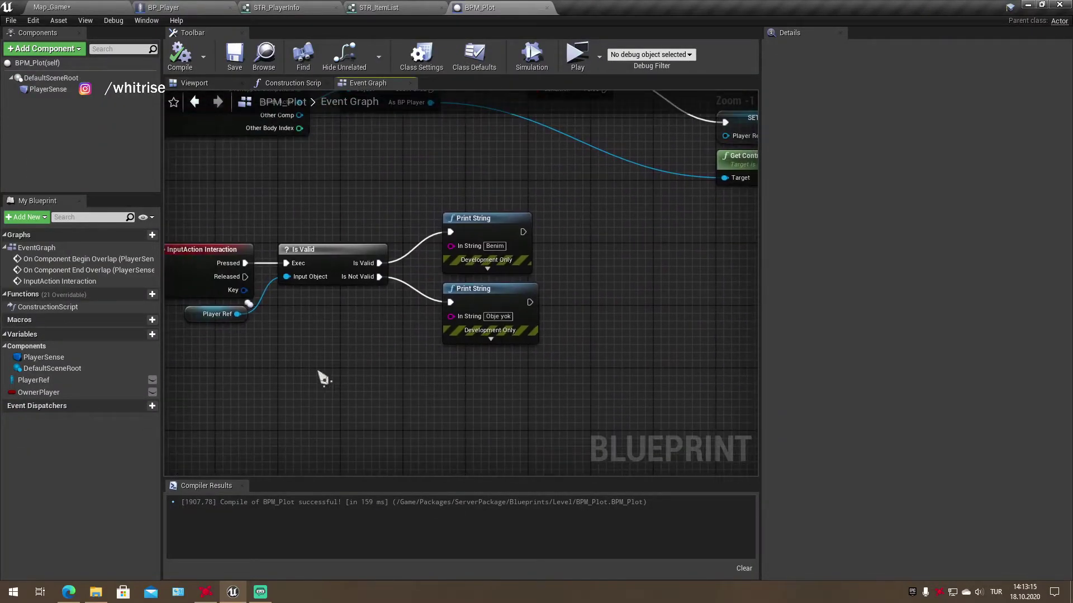
right_click_drag(300, 366, 370, 359)
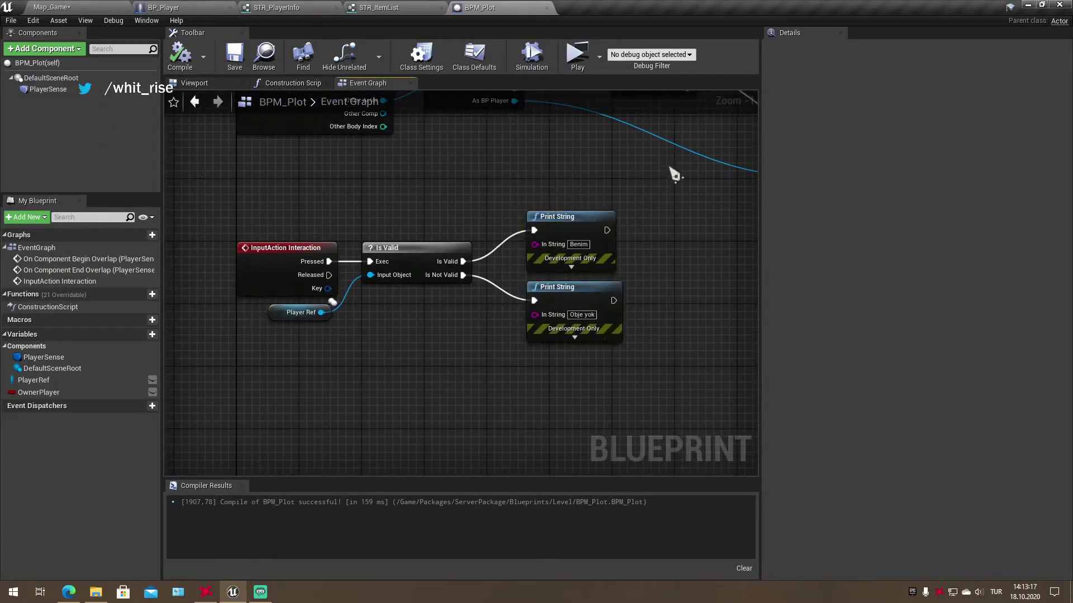
right_click_drag(673, 172, 496, 359)
right_click_drag(594, 277, 305, 291)
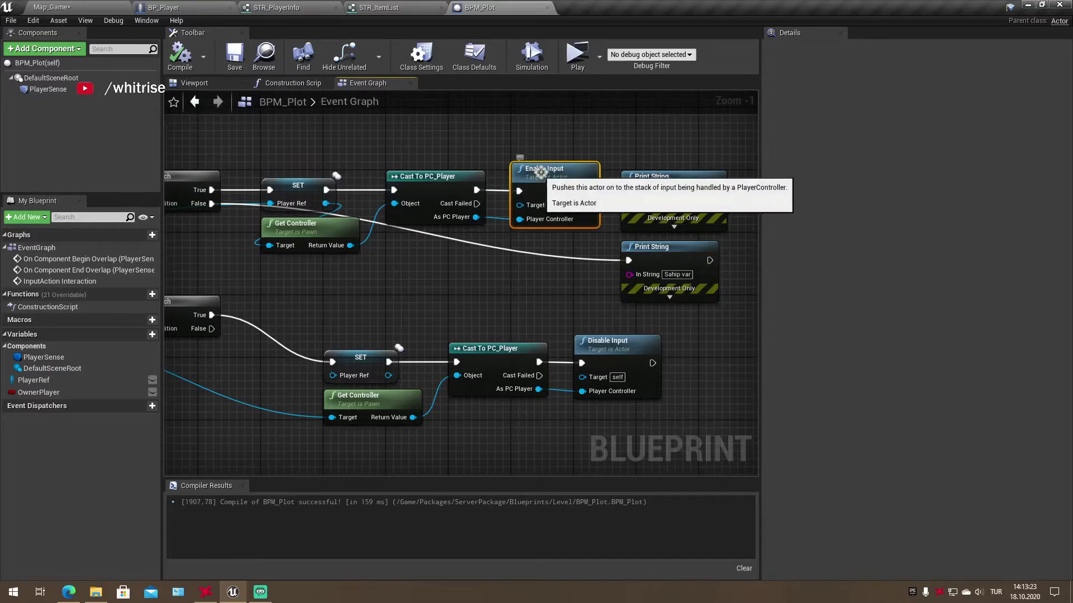
left_click(592, 175)
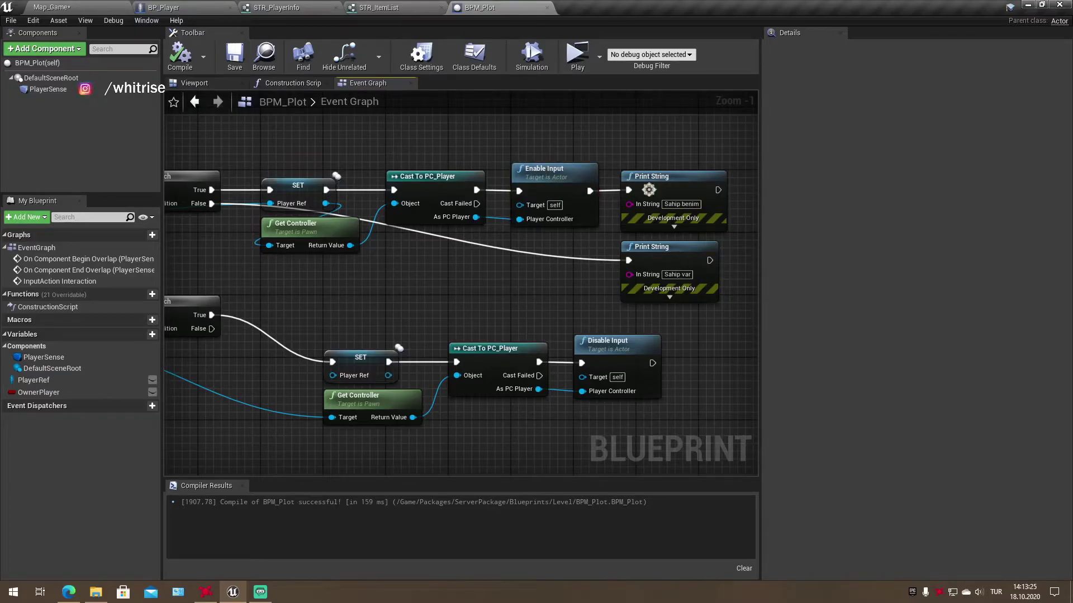
left_click_drag(746, 145, 639, 275)
key("Delete")
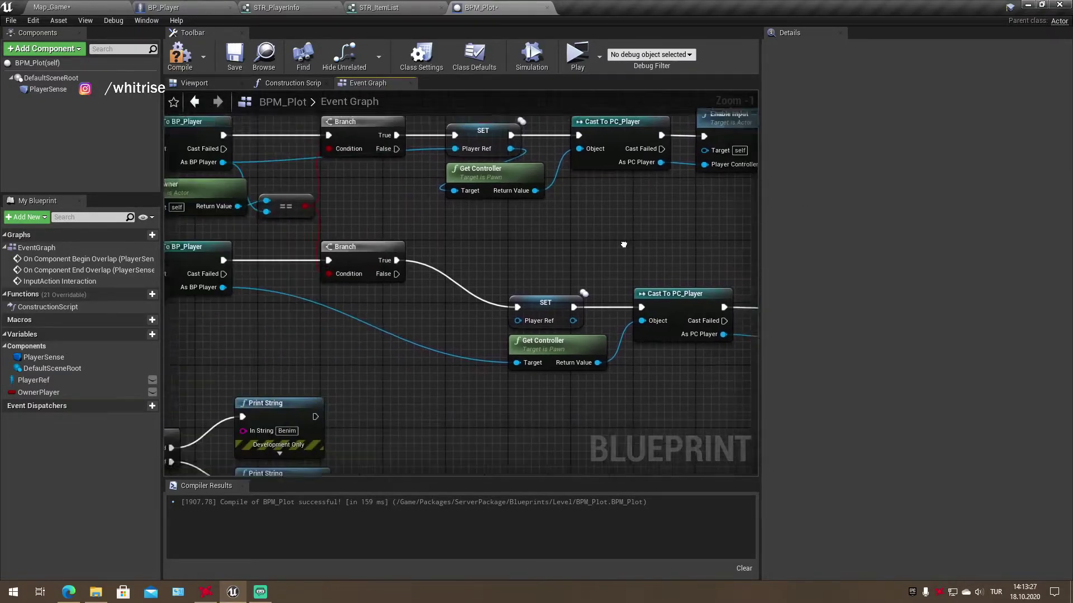
Move the End Overlap SET, Get Controller and Cast To PC_Player nodes up and left
right_click_drag(453, 308, 642, 168)
left_click_drag(273, 251, 345, 425)
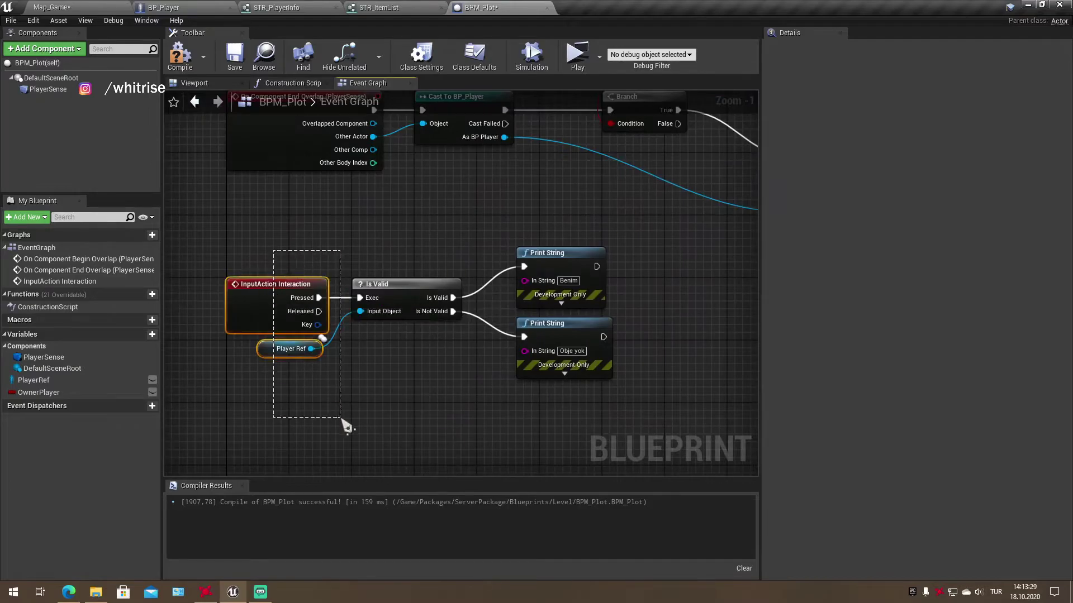
left_click(240, 316)
left_click(417, 354)
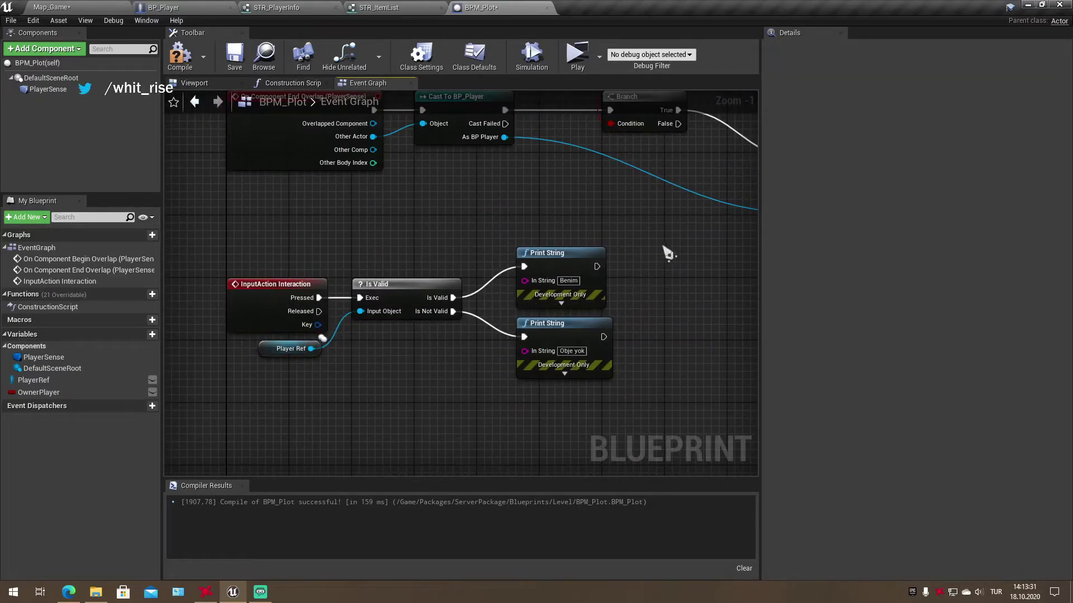
right_click_drag(667, 253, 411, 330)
left_click_drag(395, 180, 754, 433)
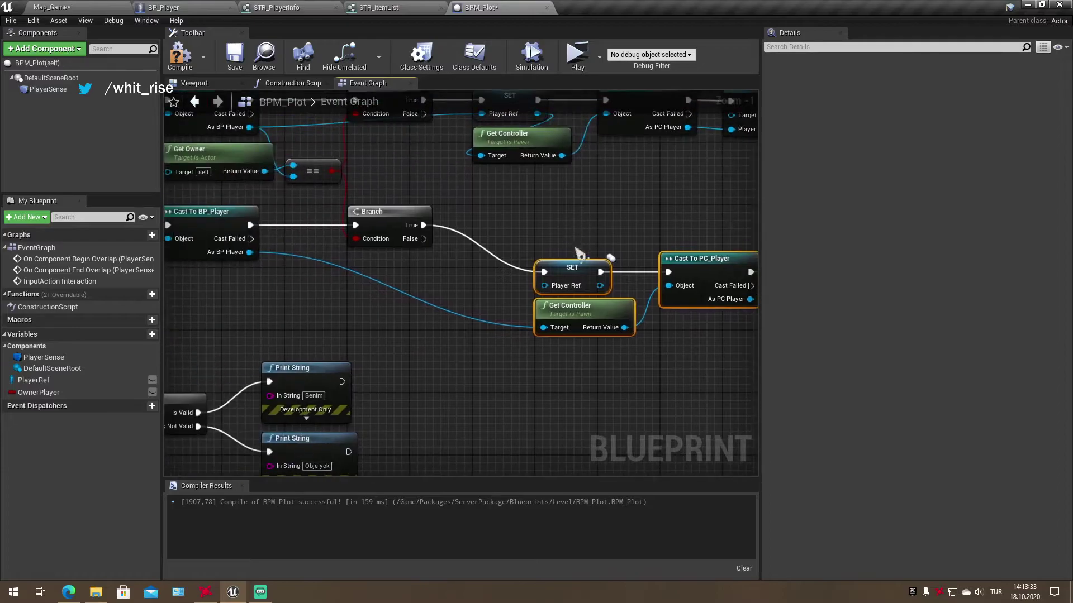
left_click_drag(579, 253, 516, 205)
left_click(490, 192)
mouse_move(491, 192)
right_mouse_down()
mouse_move(458, 266)
mouse_move(604, 269)
right_mouse_up()
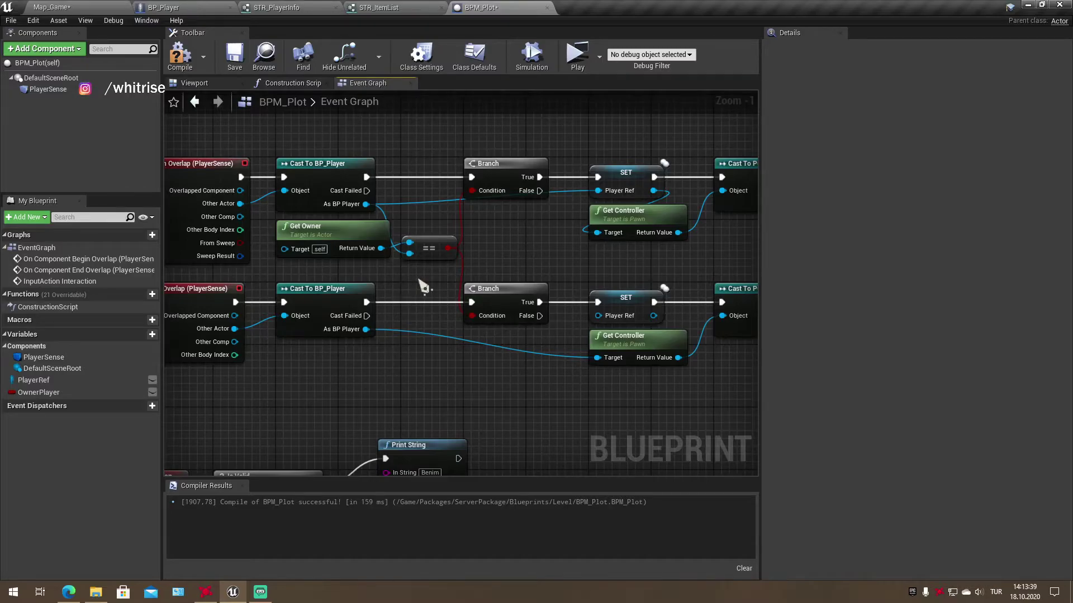
Duplicate the == node for the end-overlap Branch, comparing lower As BP Player with Get Owner, and compile
left_click(424, 251)
key("ctrl+c")
key("ctrl+v")
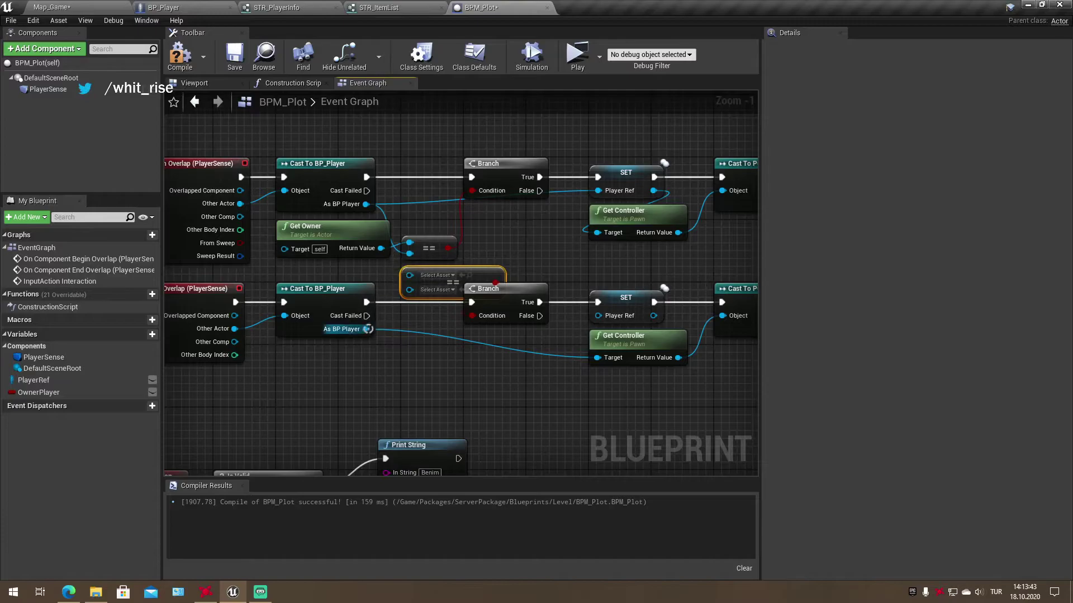
left_click_drag(368, 329, 409, 285)
left_click_drag(381, 248, 409, 274)
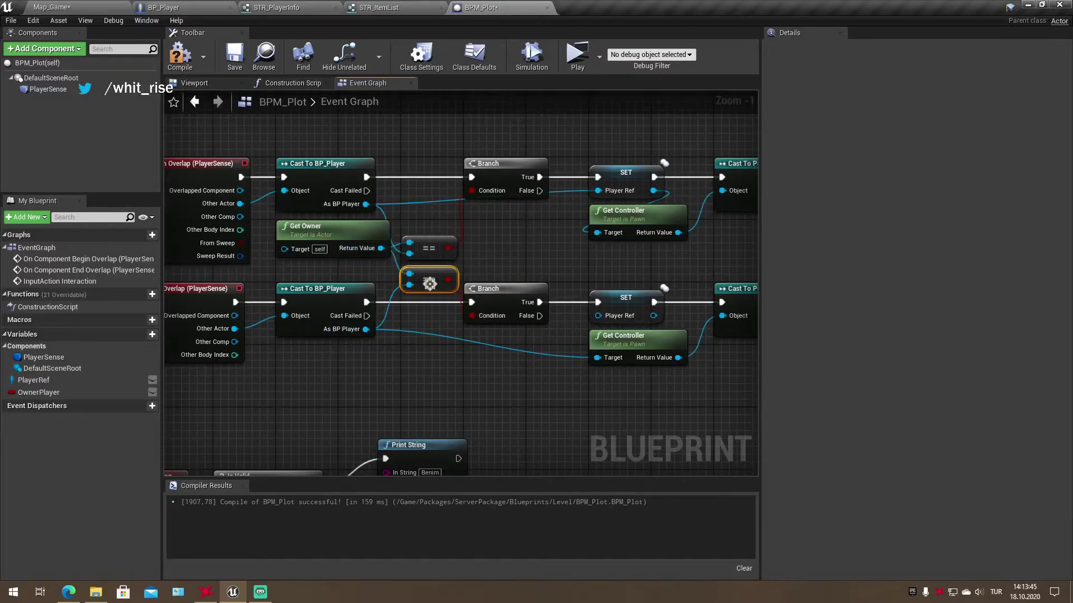
left_click_drag(344, 230, 345, 238)
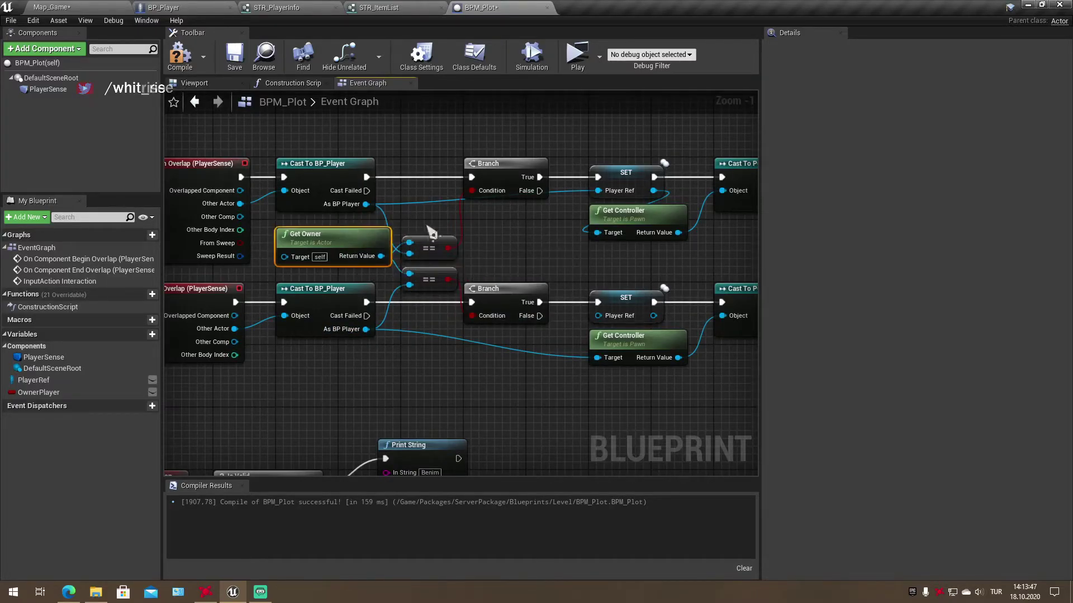
left_click(179, 56)
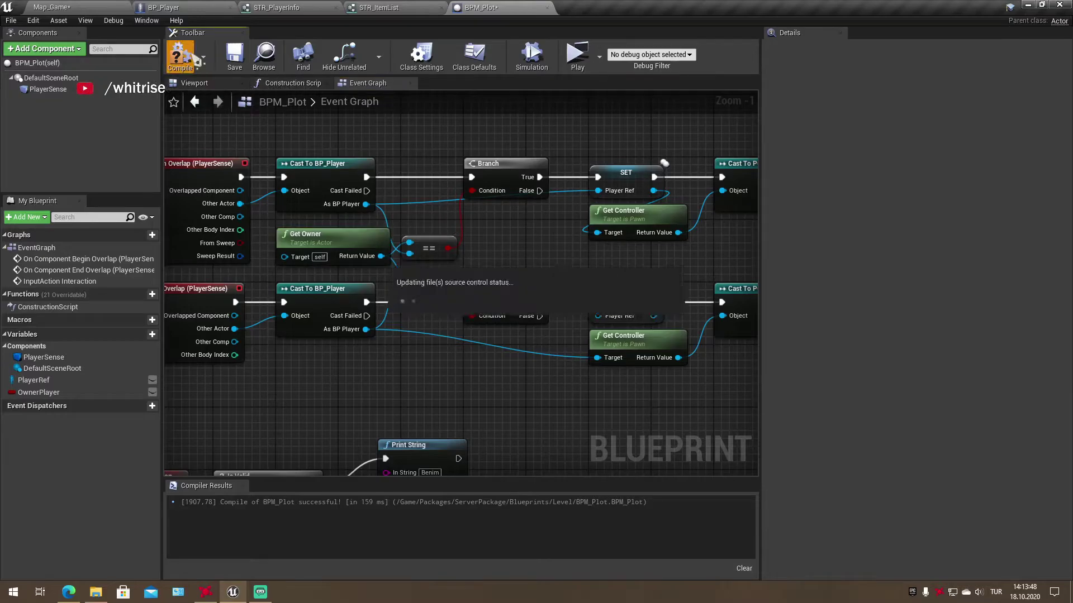
left_click(89, 7)
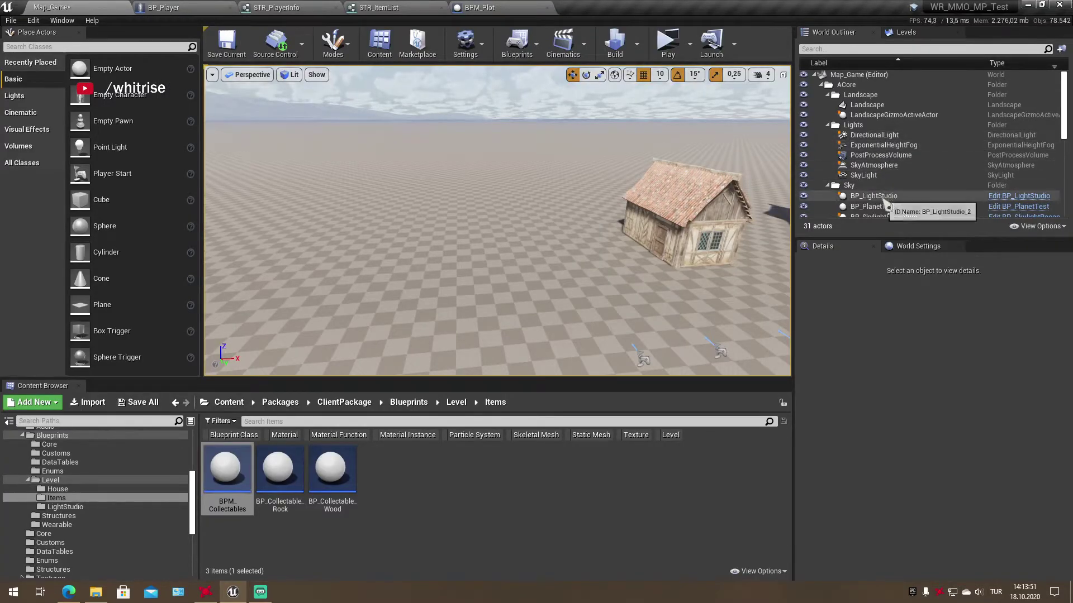
Set BP_LightStudio's Real Minute to Game Day to 5 and save Map_Game
left_click(873, 195)
scroll(894, 402, "down", 1)
left_click(919, 409)
type("5")
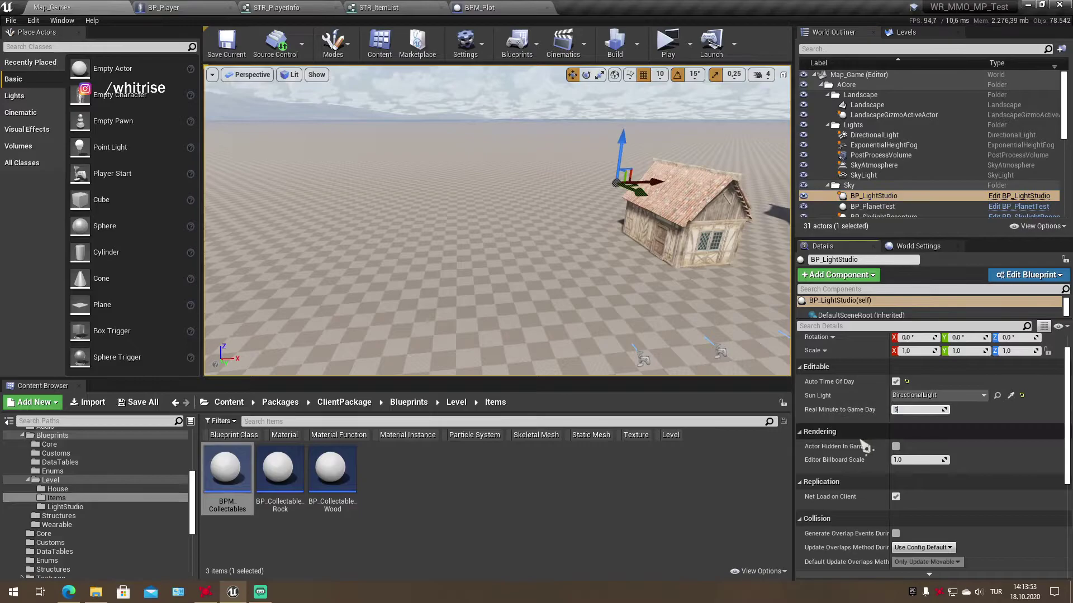
key("ctrl+s")
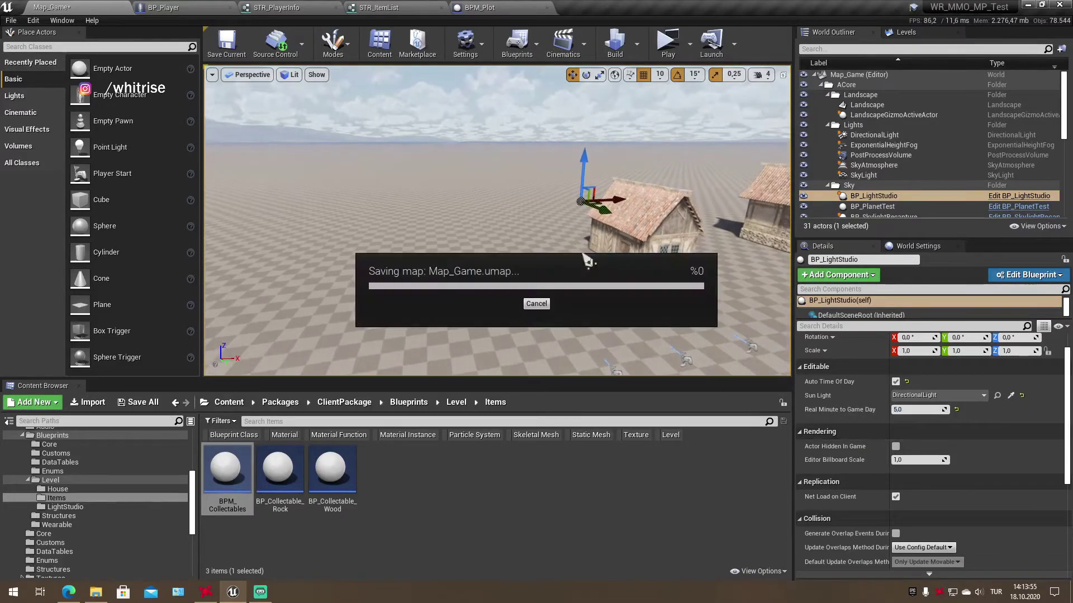
Play-test with Server, Client 2 and Client 3, running each character toward the others
left_click(667, 50)
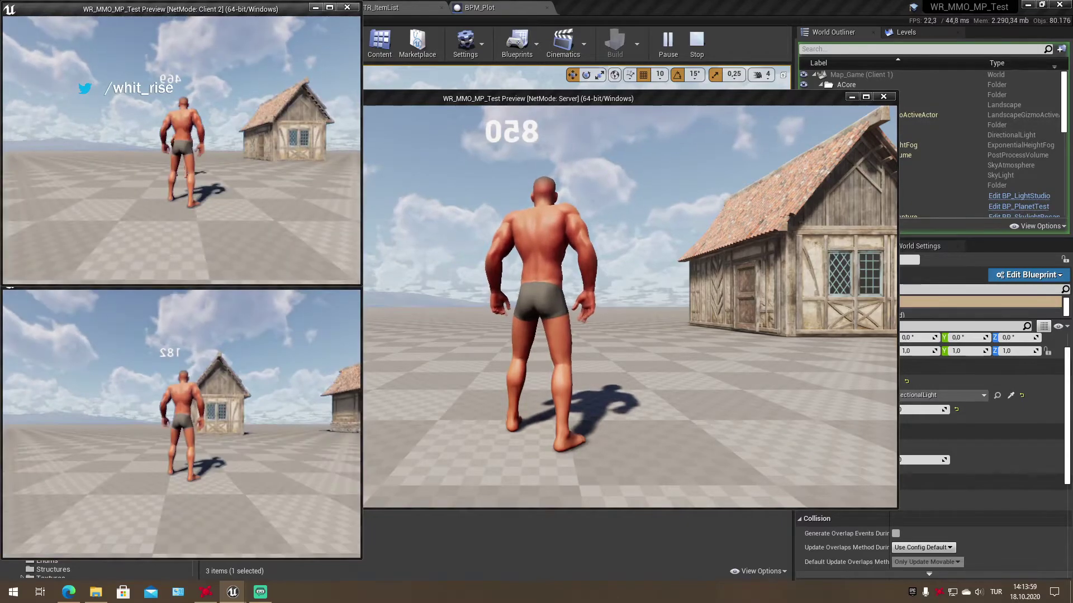
key("w")
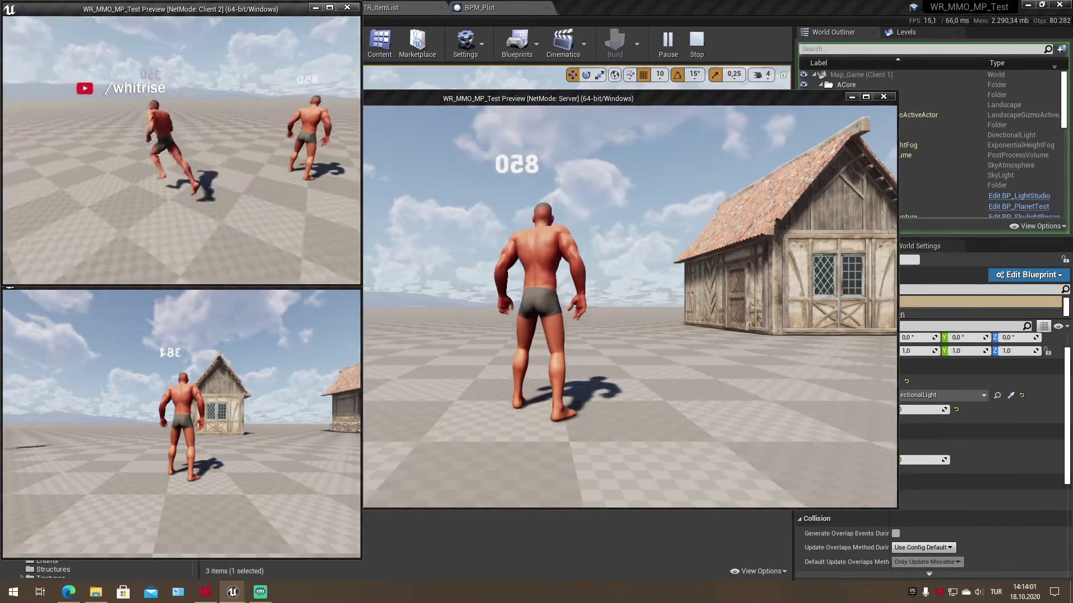
key("w")
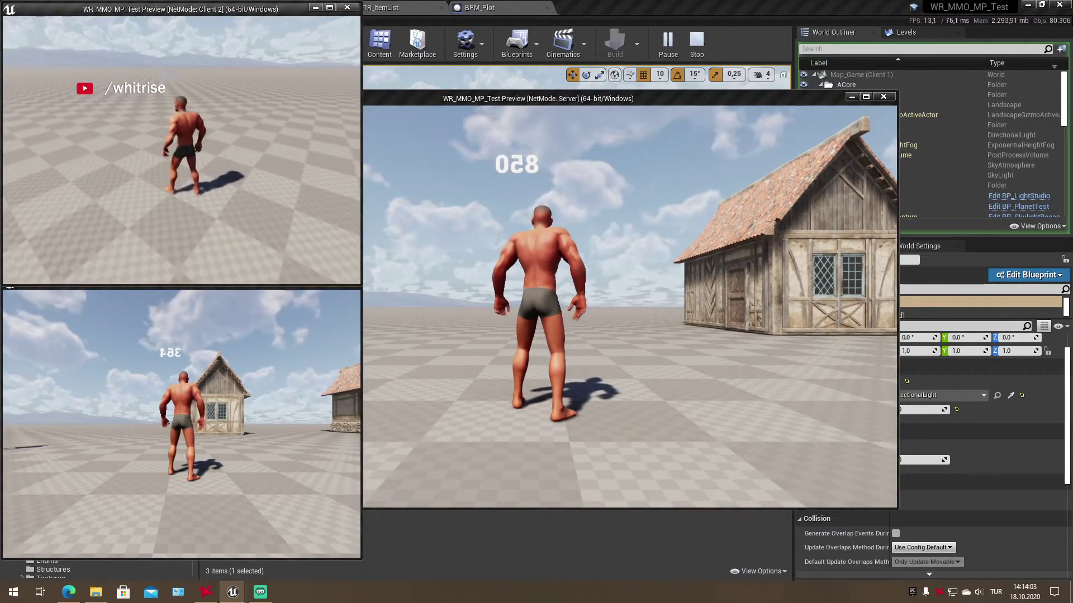
key("alt+Tab")
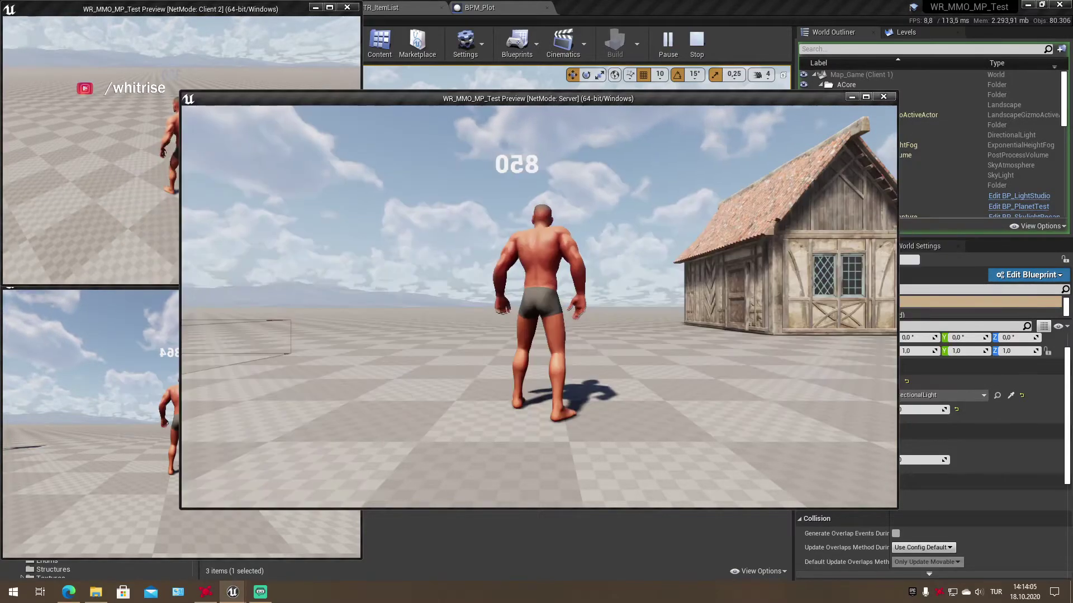
key("w")
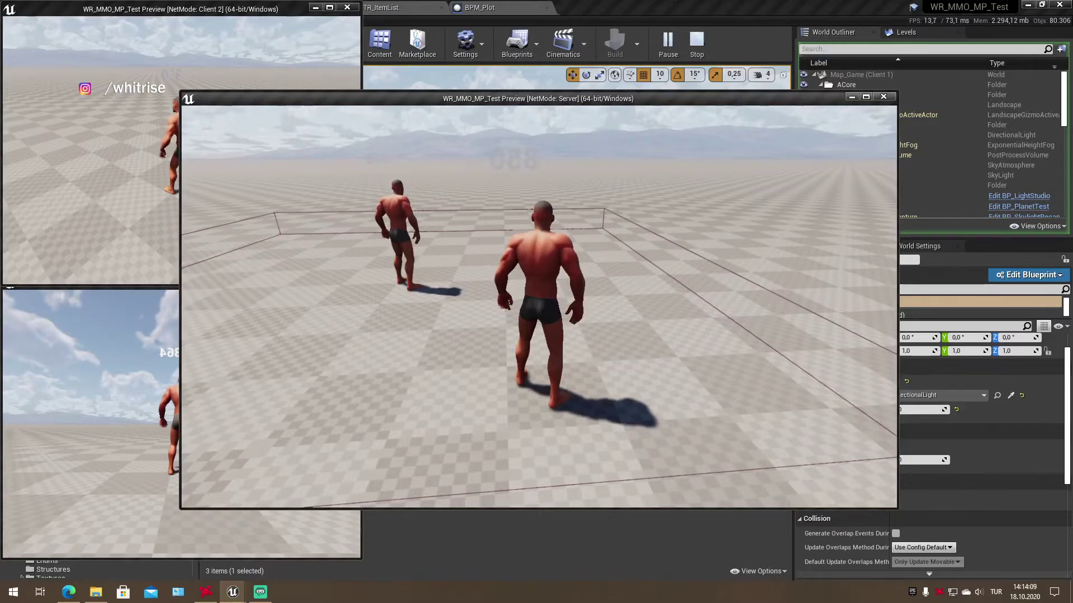
key("d")
key("alt+Tab")
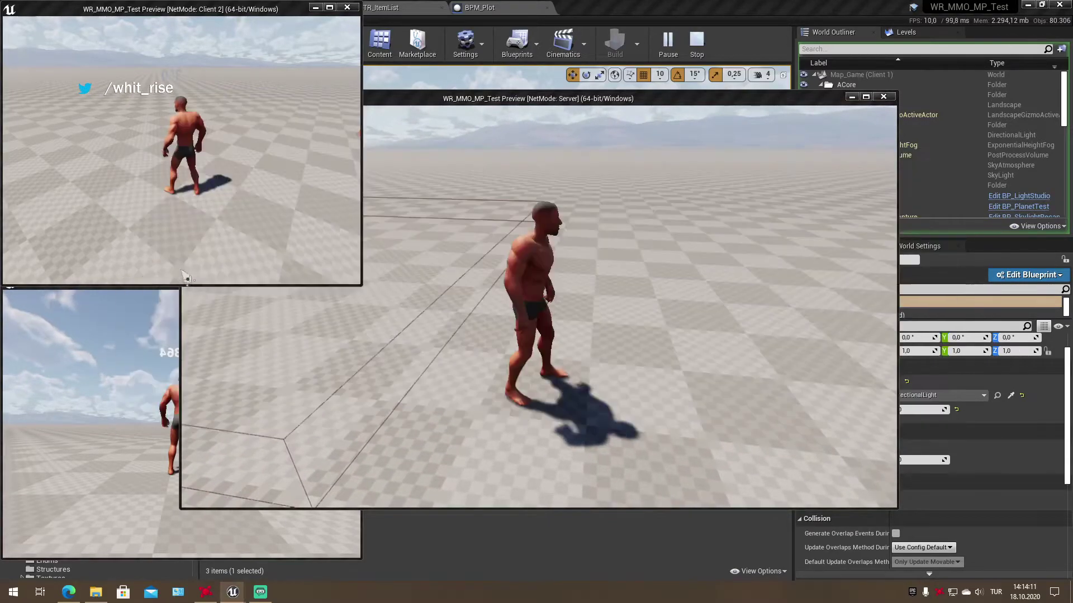
left_click(186, 278)
key("w")
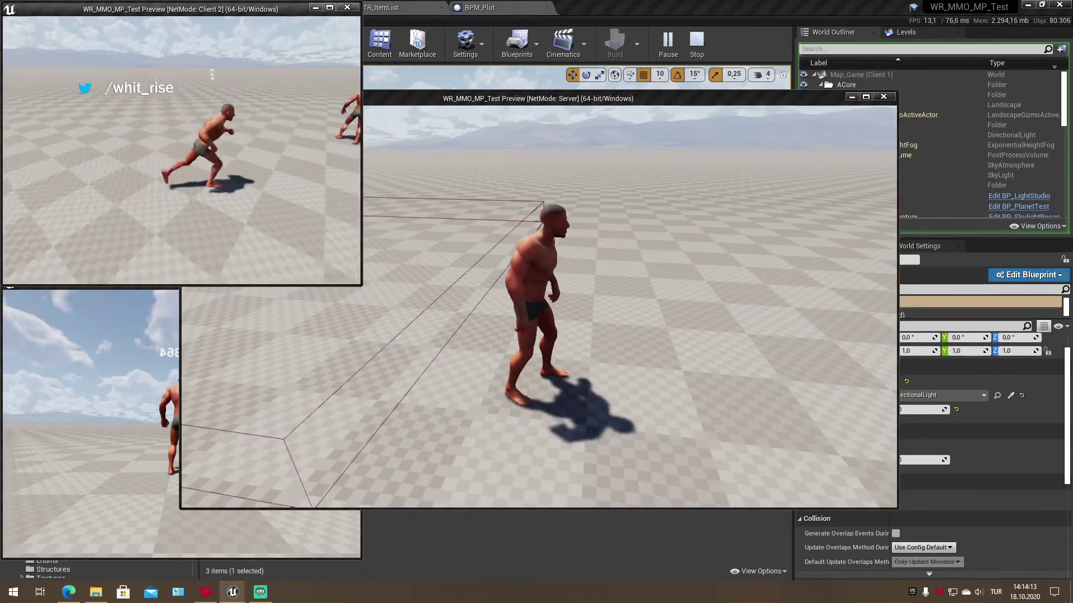
key("w")
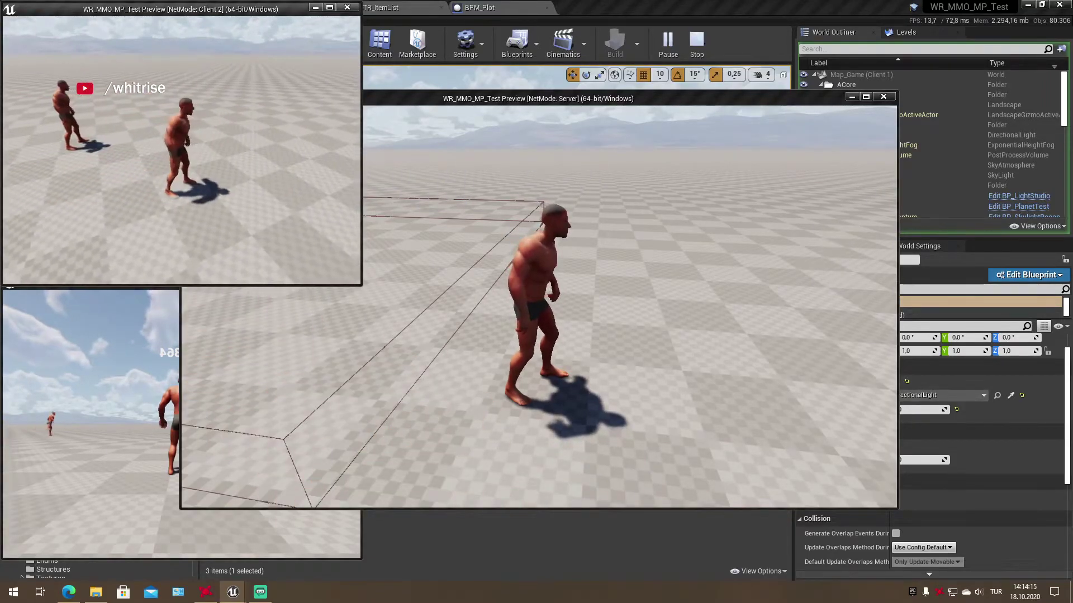
key("w")
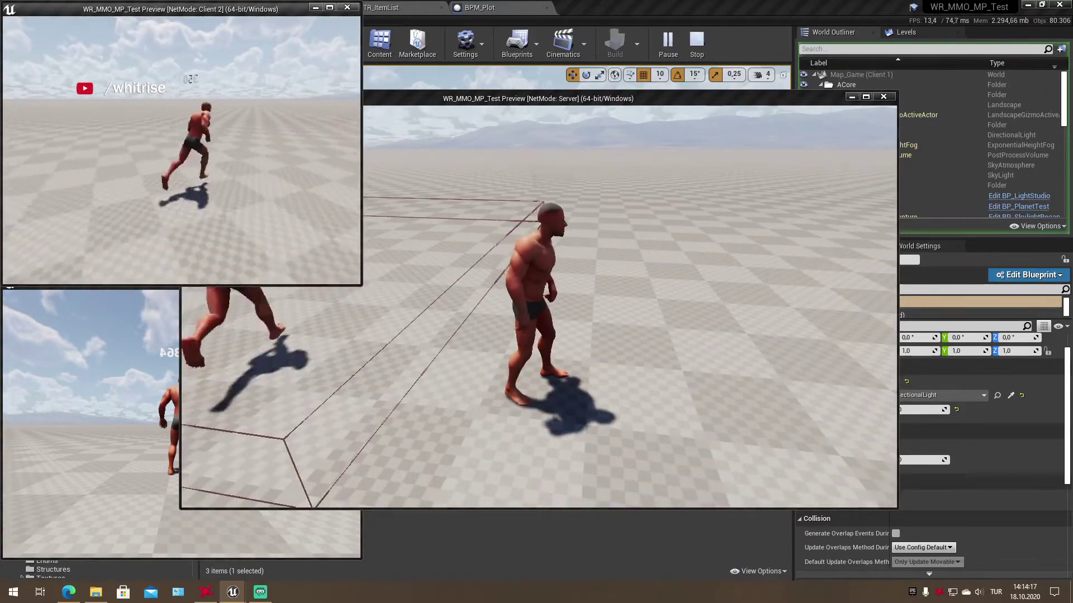
key("alt+Tab")
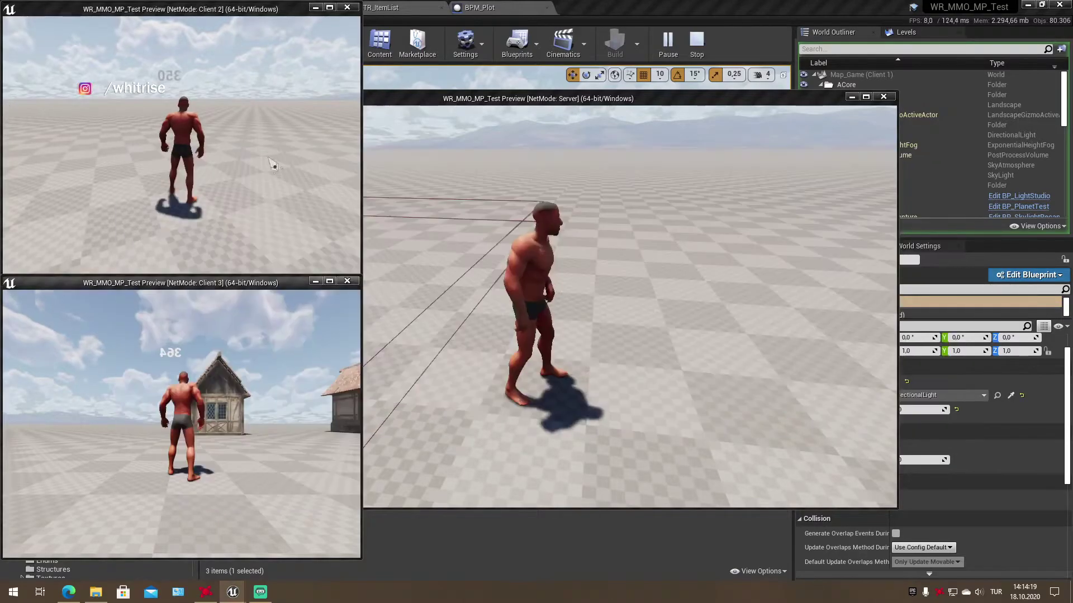
key("w")
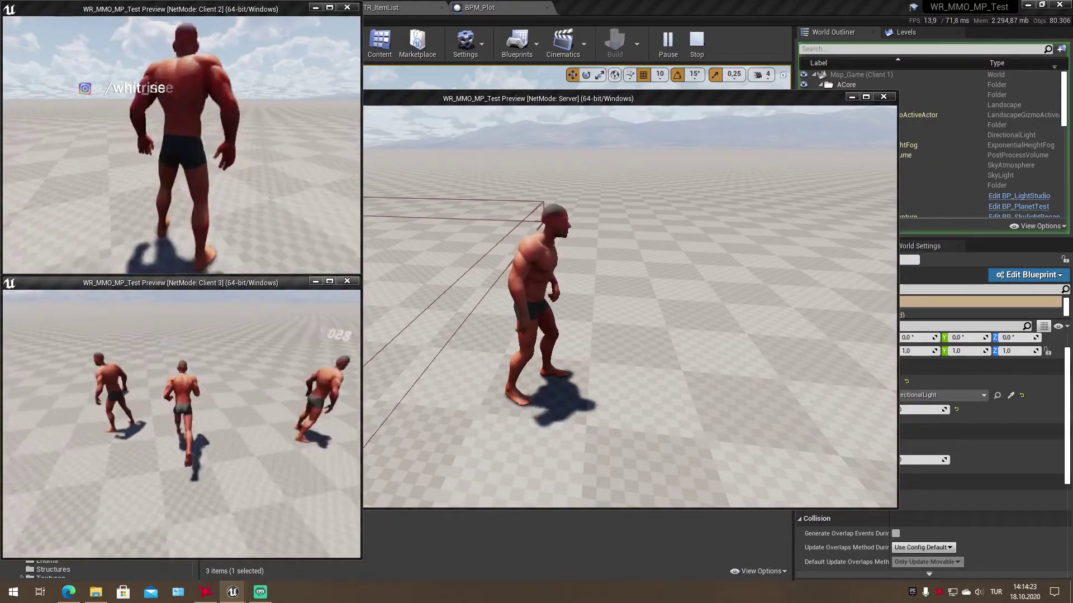
End the play session and review BPM_Plot's overlap chains, Enable Input and Cast To PC_Player nodes
key("Escape")
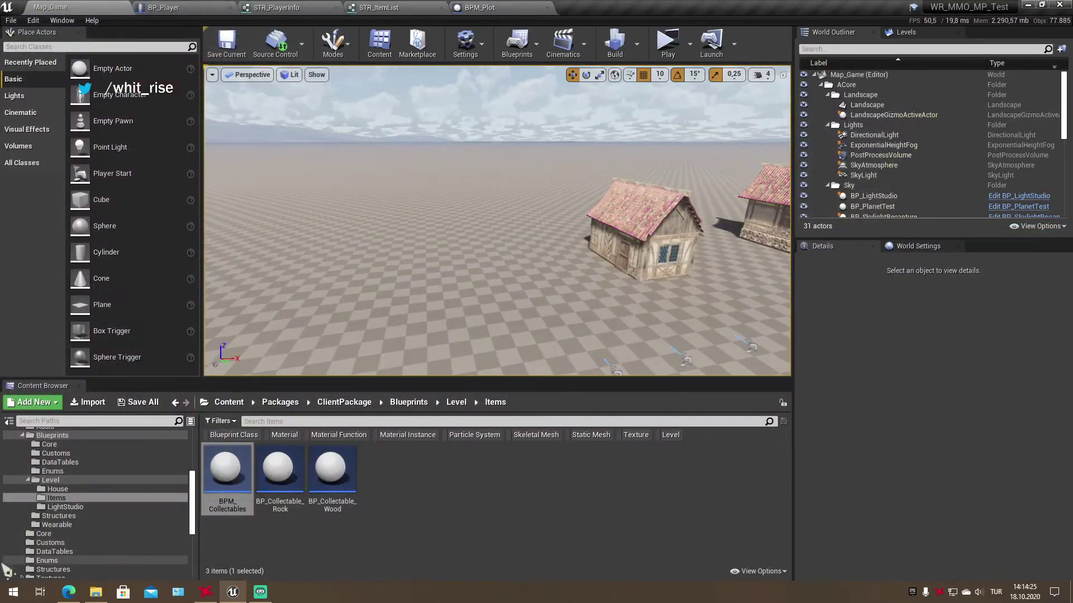
left_click(494, 7)
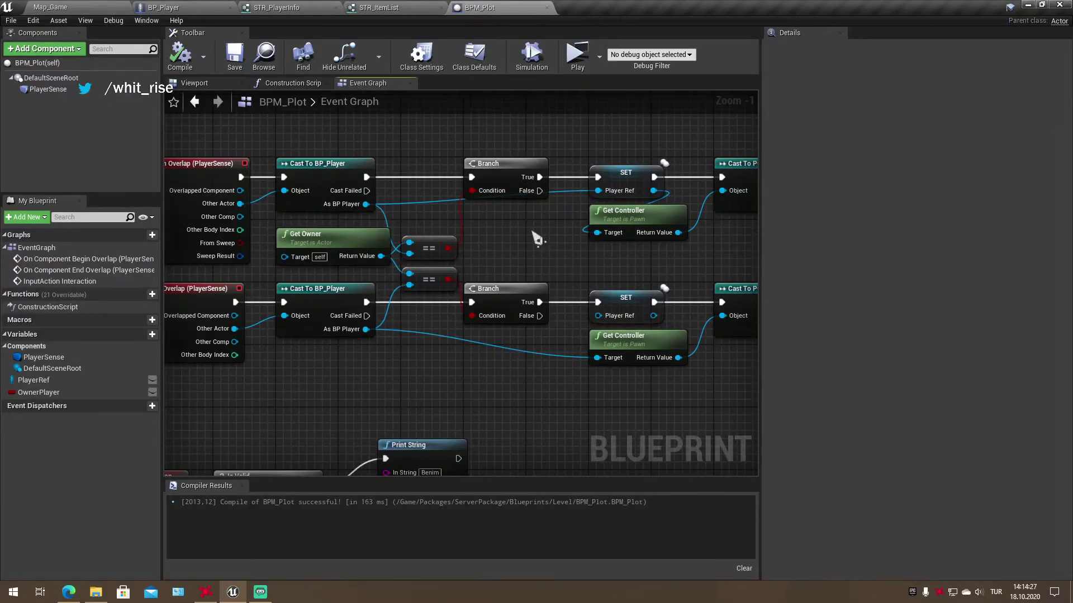
right_click_drag(537, 239, 387, 380)
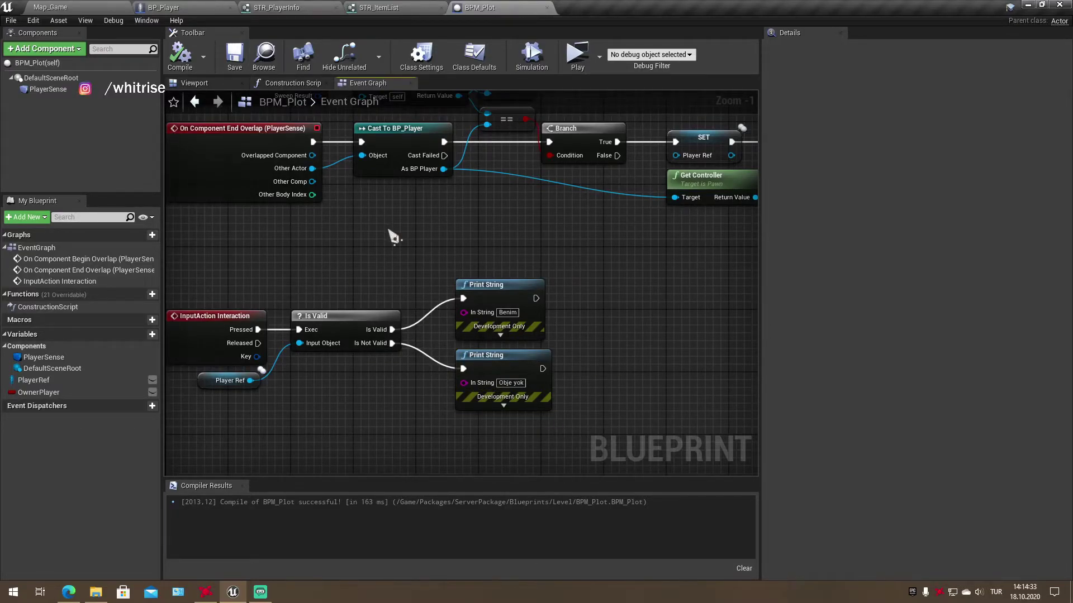
right_click_drag(394, 238, 406, 304)
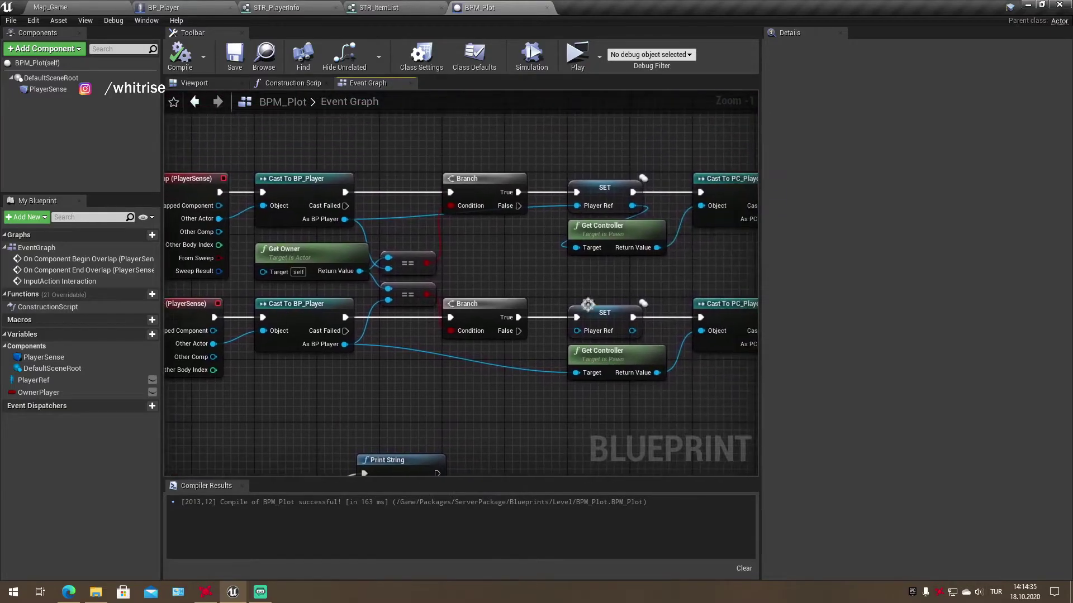
left_click(641, 198)
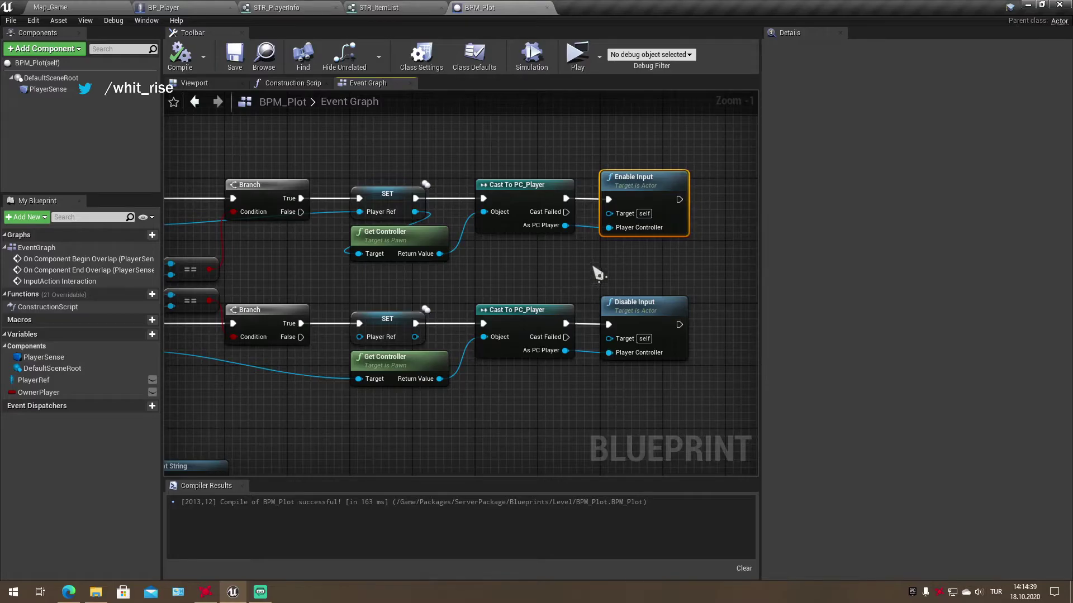
right_click_drag(597, 274, 558, 259)
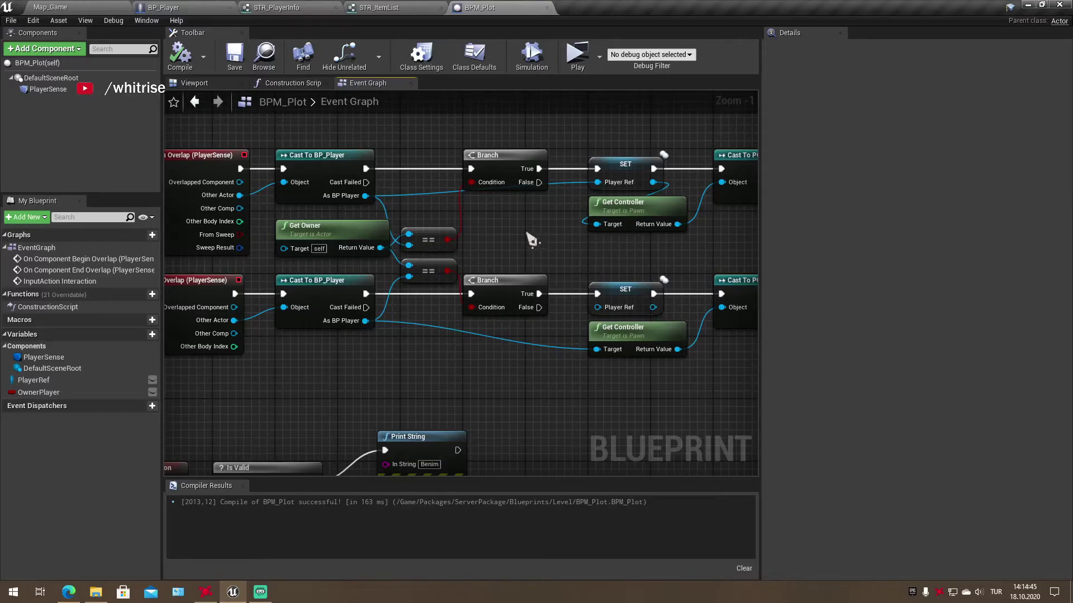
mouse_move(578, 261)
right_mouse_down()
mouse_move(472, 255)
mouse_move(292, 271)
right_mouse_up()
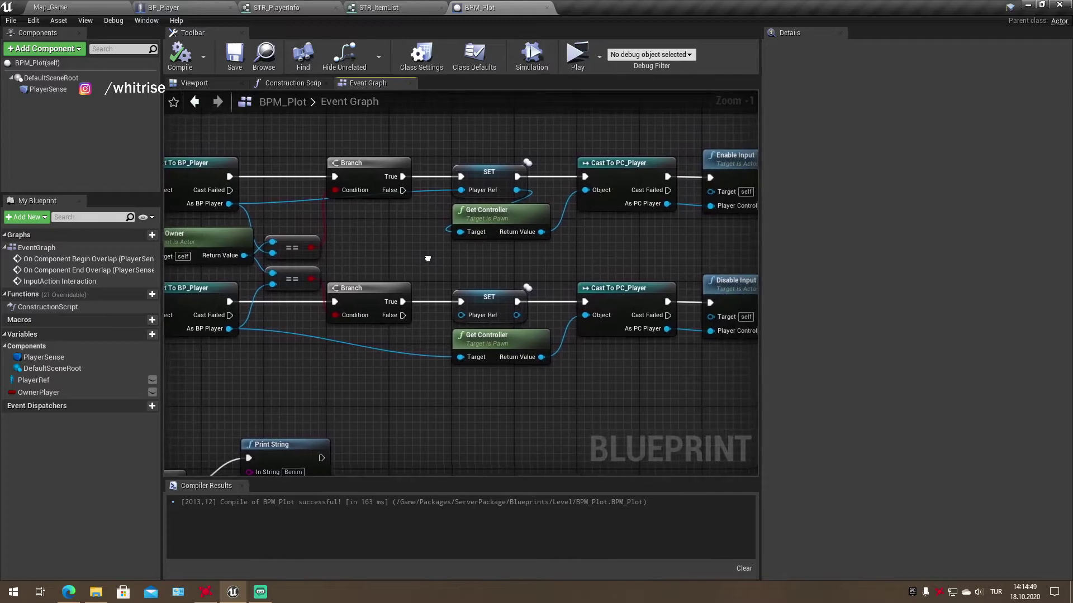
Tick Replicates in BPM_Plot's Class Defaults and save the blueprint
left_click(421, 56)
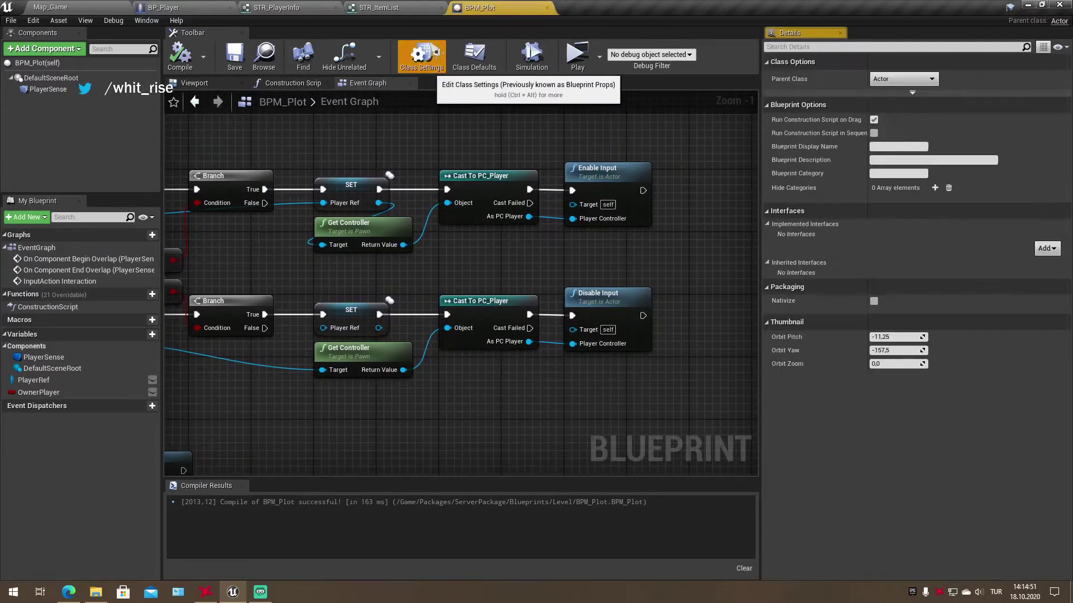
left_click(493, 63)
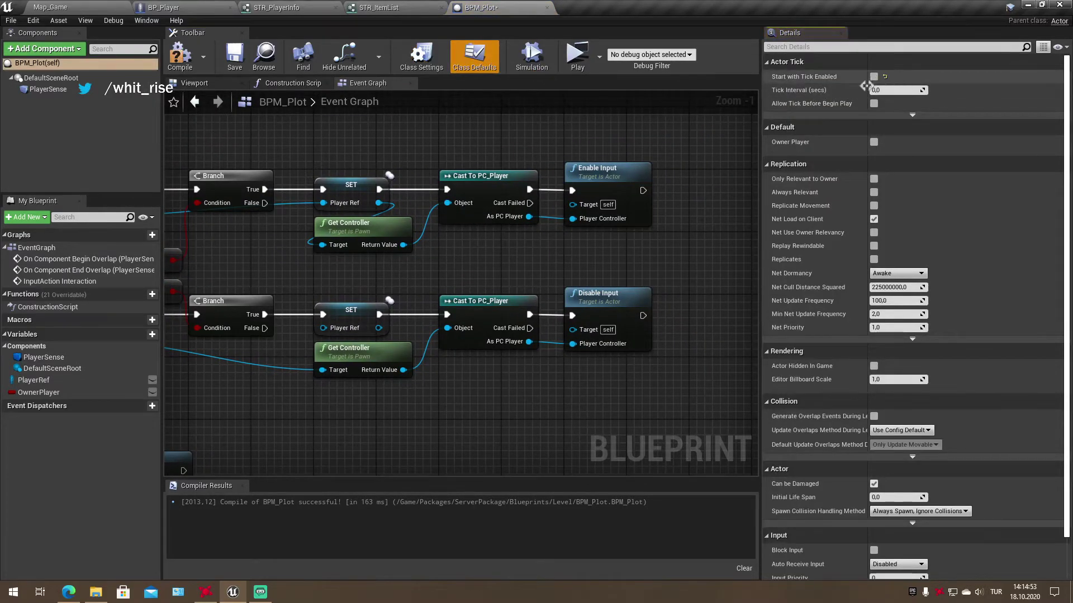
left_click(874, 259)
scroll(823, 406, "down", 2)
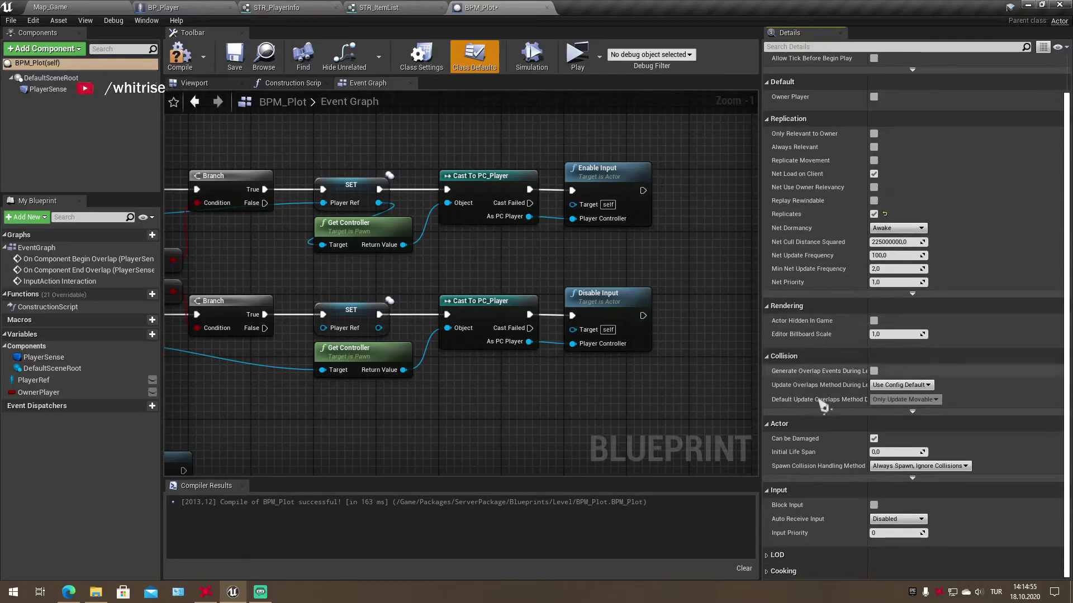
scroll(871, 391, "up", 2)
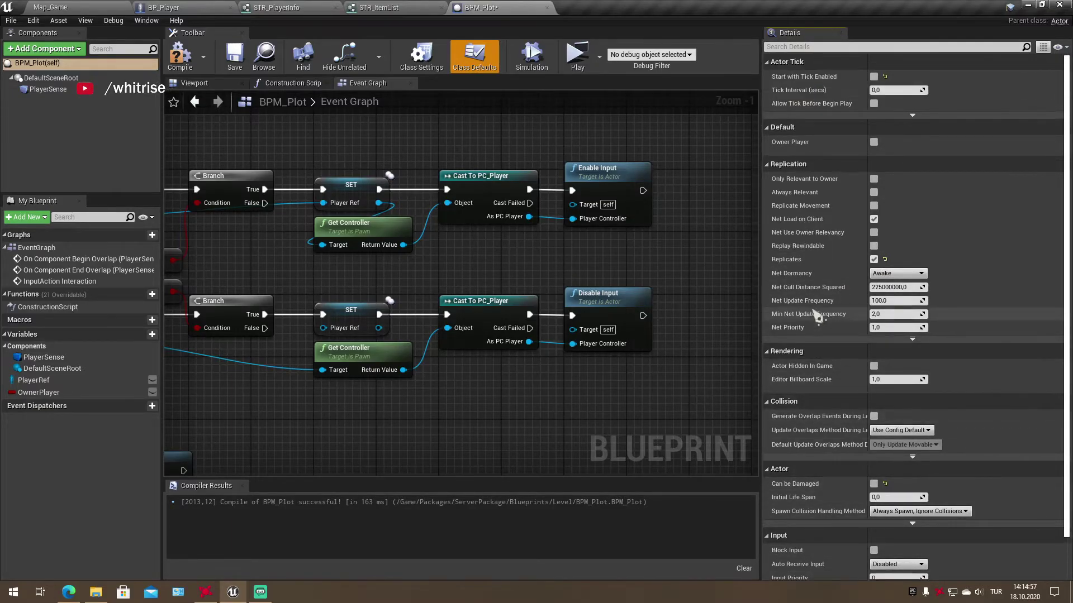
left_click(234, 56)
left_click(93, 7)
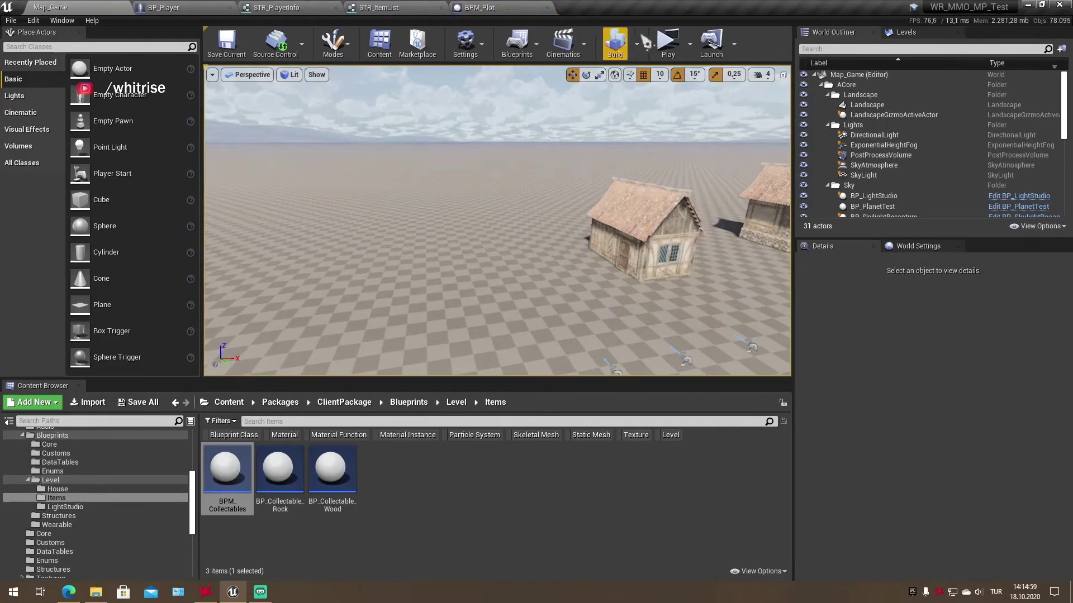
Launch the multiplayer play-in-editor session and walk the server and Client 2 characters toward the houses
left_click(667, 42)
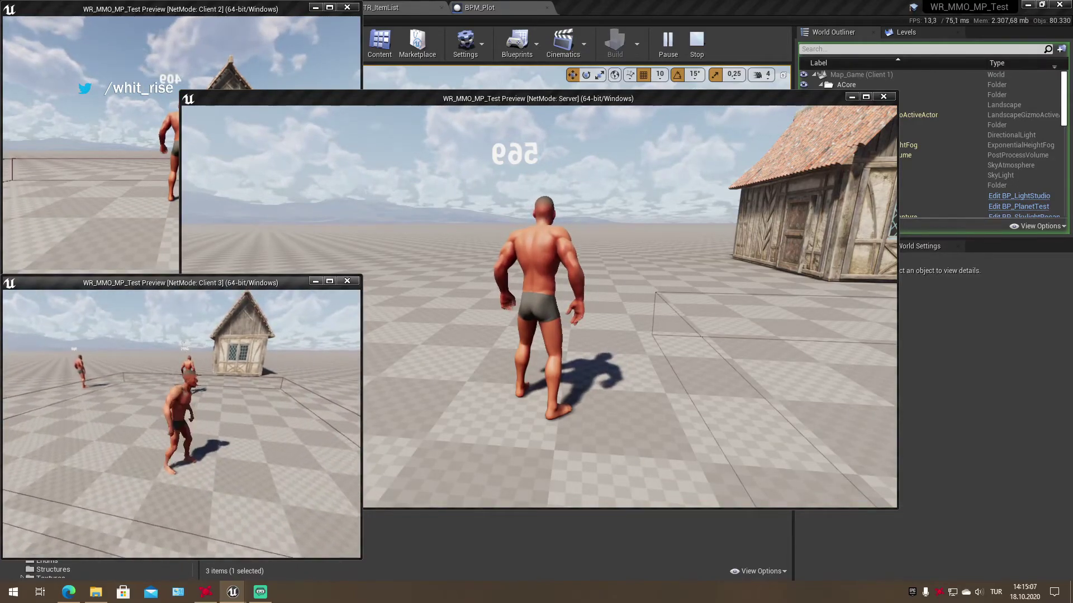
key("alt+Tab")
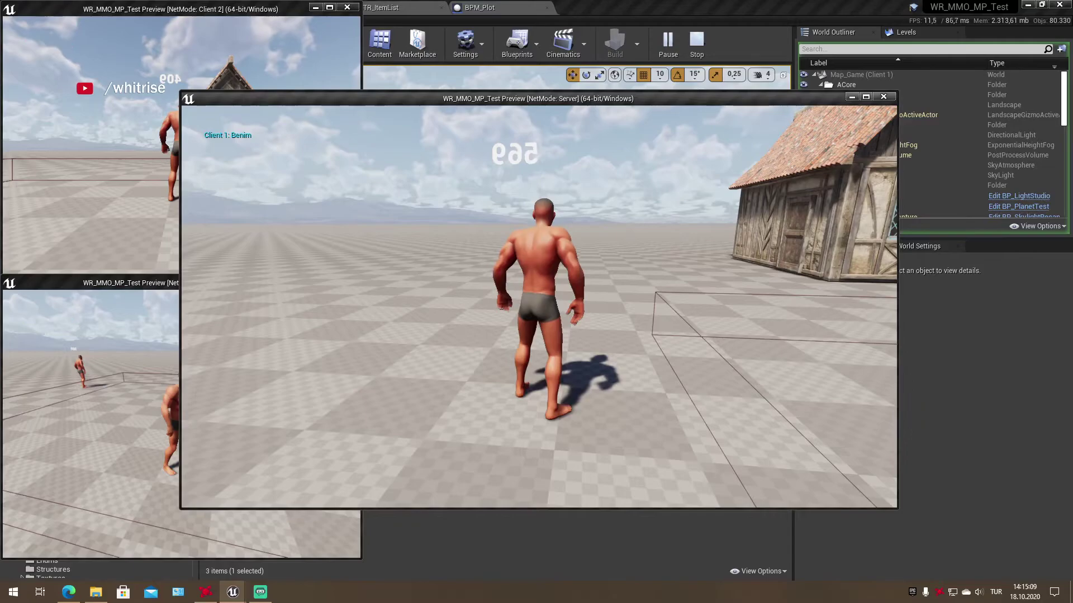
key("w")
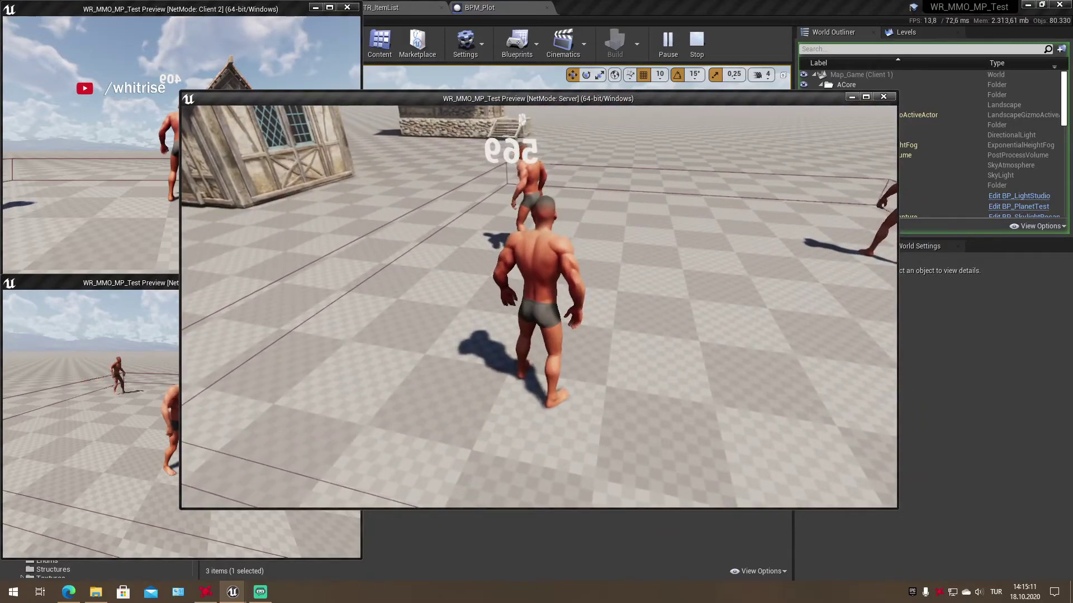
key("alt+Tab")
key("alt+Tab")
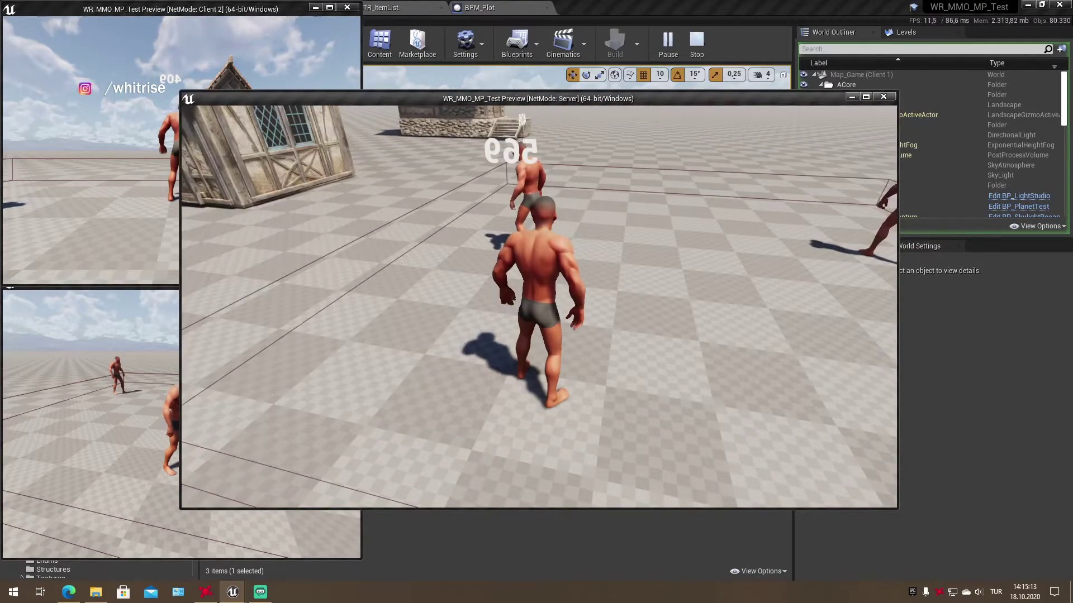
key("alt+Tab")
key("w")
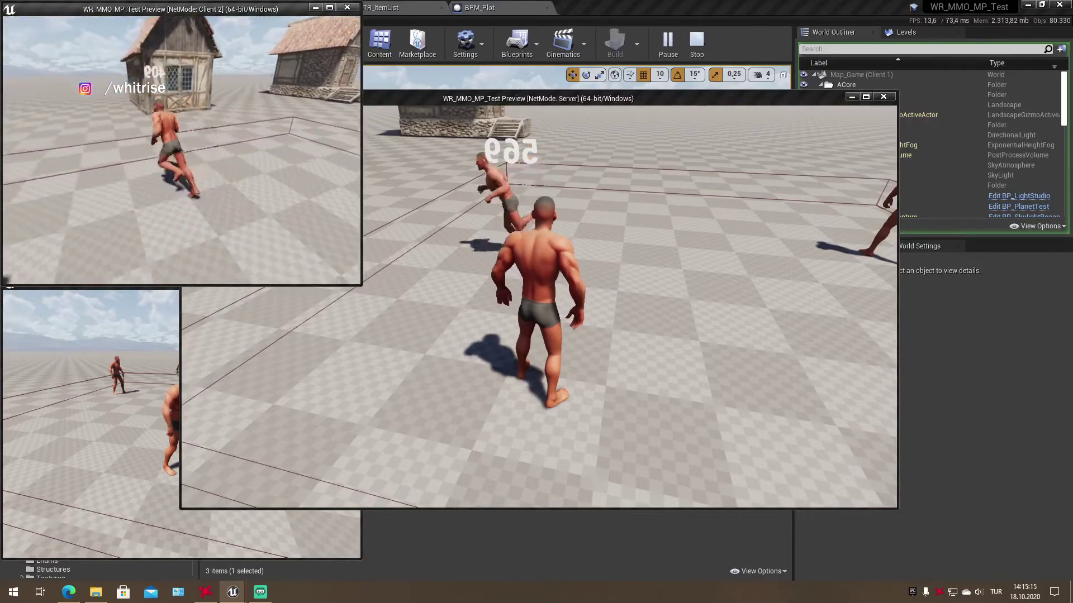
key("w")
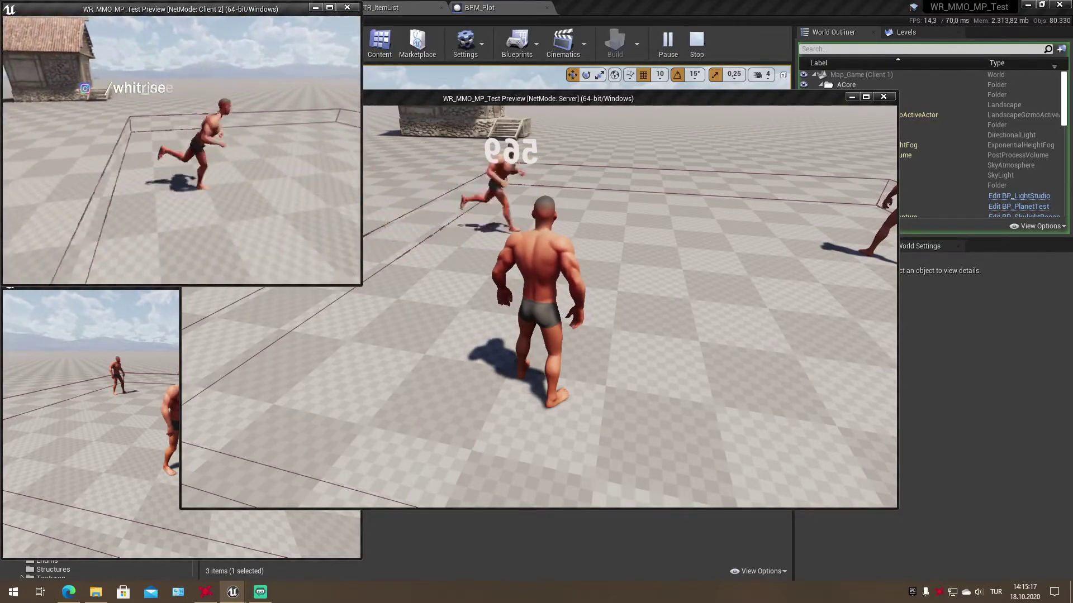
key("w")
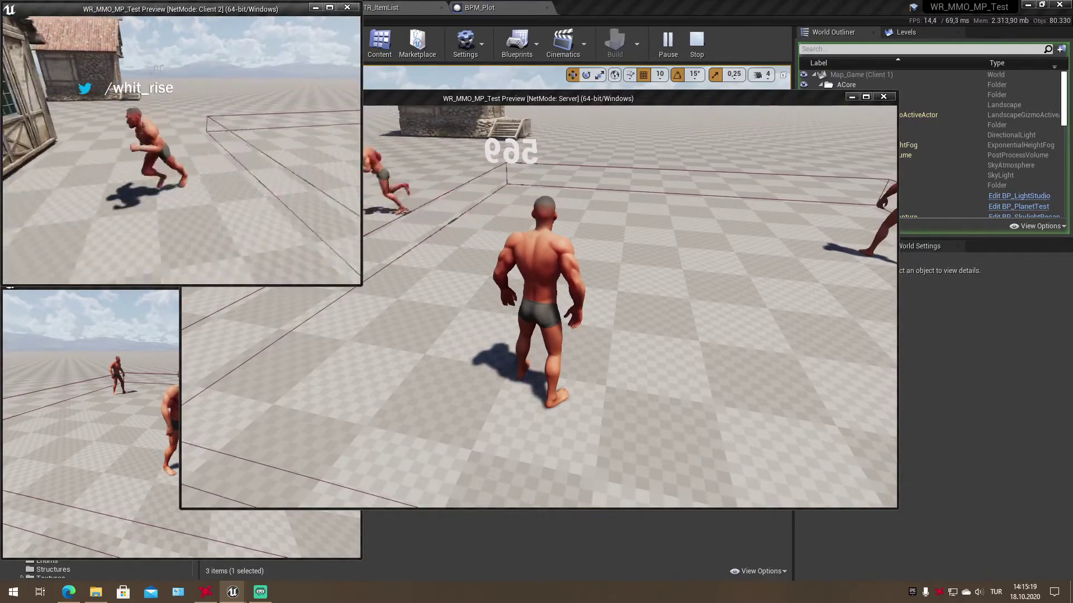
Move the server character, run Client 3 to the house, trigger the plot interaction, then stop the test
key("alt+Tab")
key("s")
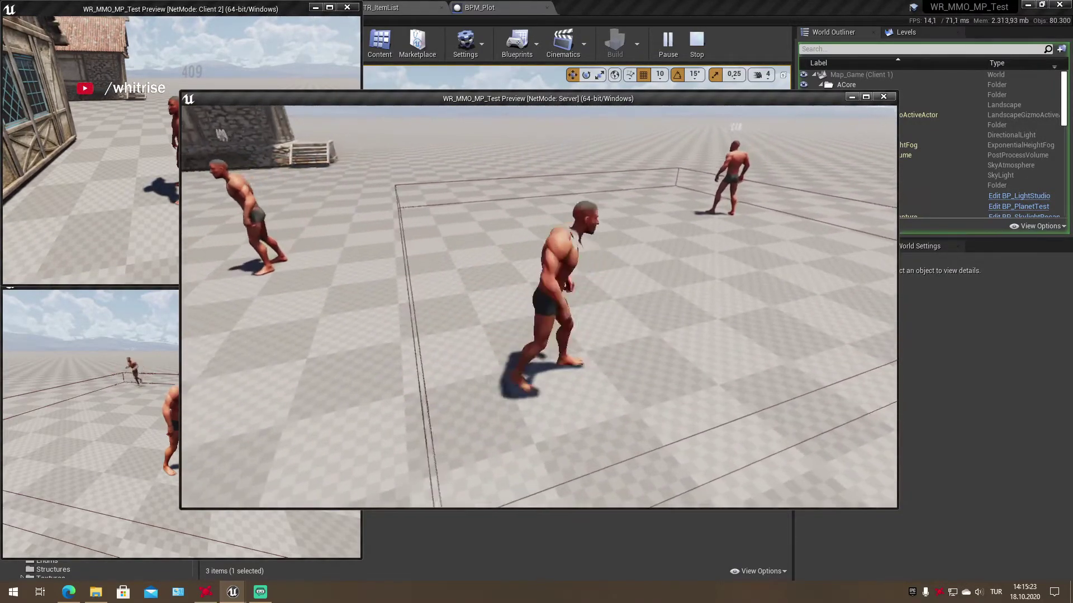
key("alt+Tab")
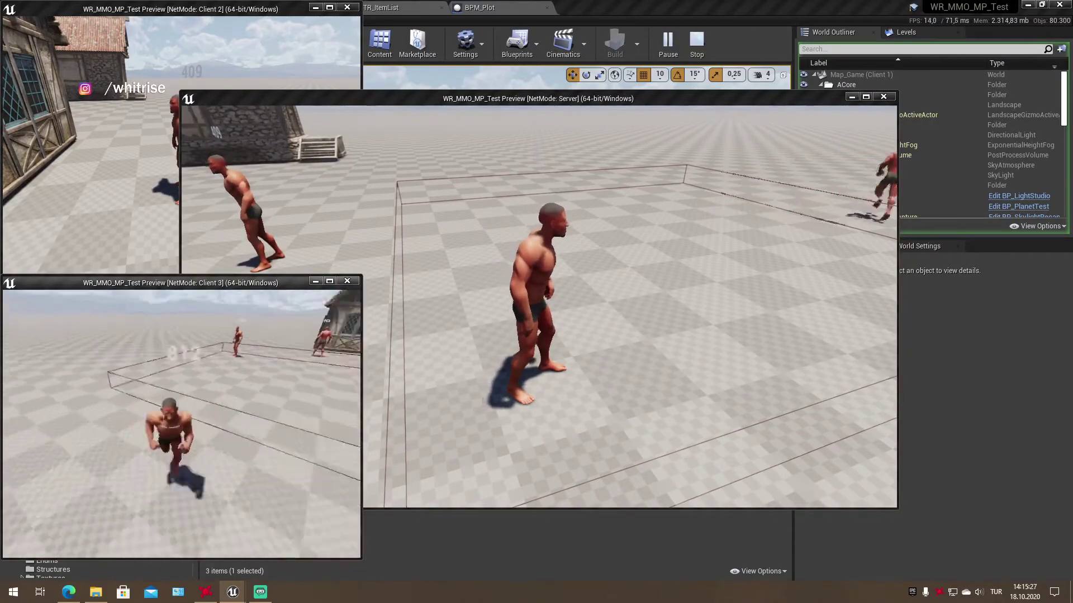
key("w")
key("e")
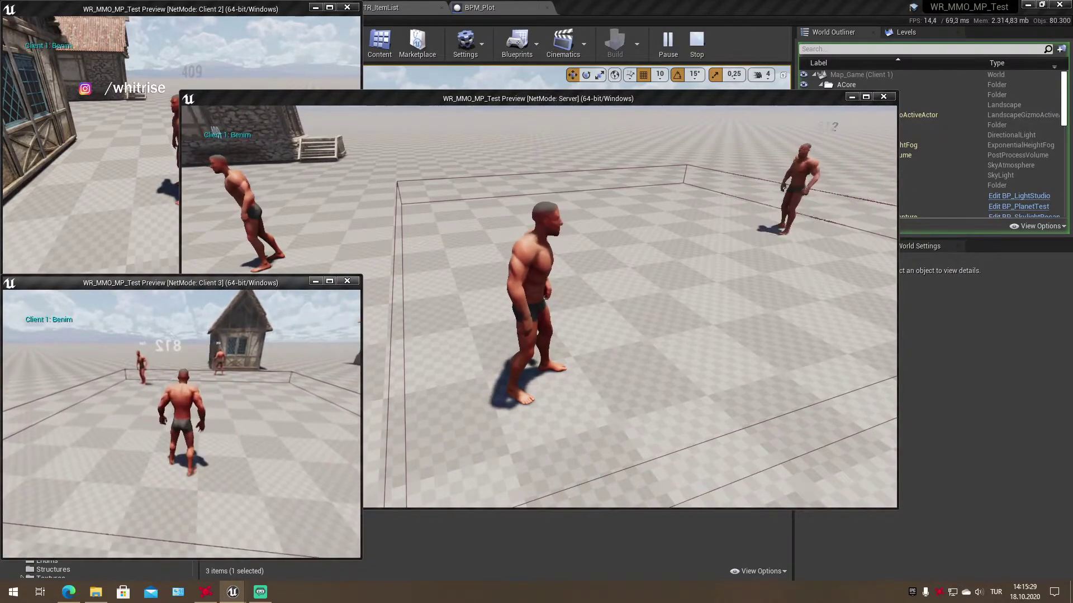
key("e")
key("e")
key("e")
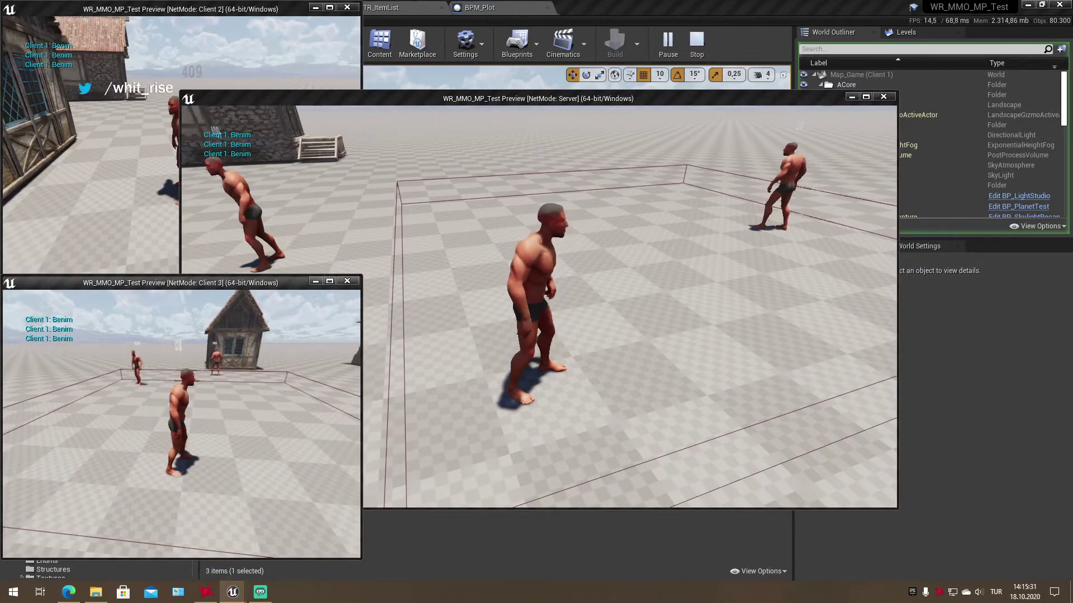
key("Escape")
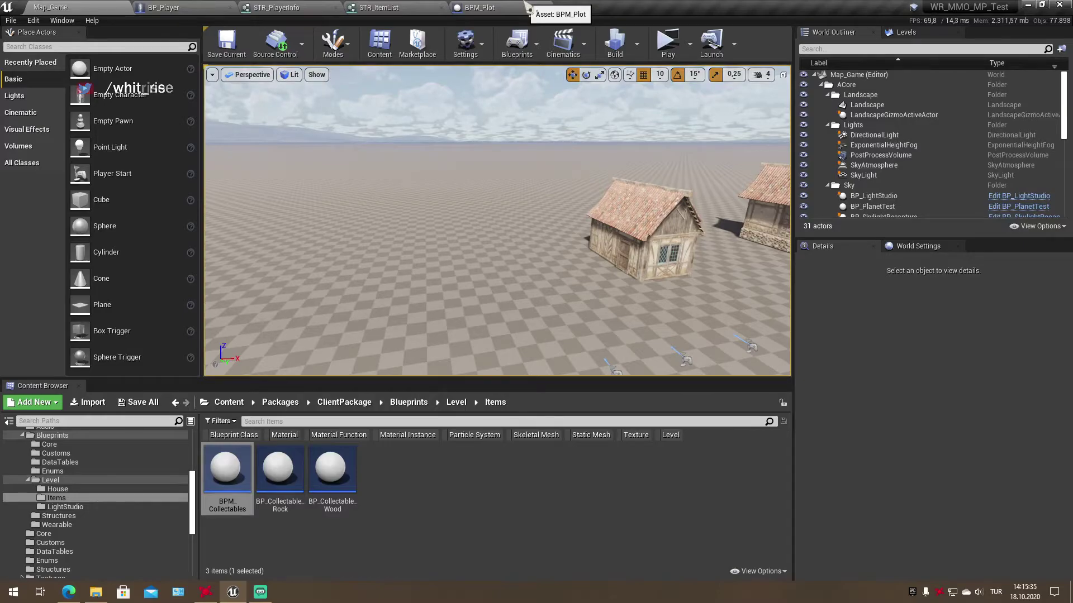
Check the BuildPlotClient event in BP_Player, then locate BPM_Plot in the Content Browser
left_click(529, 9)
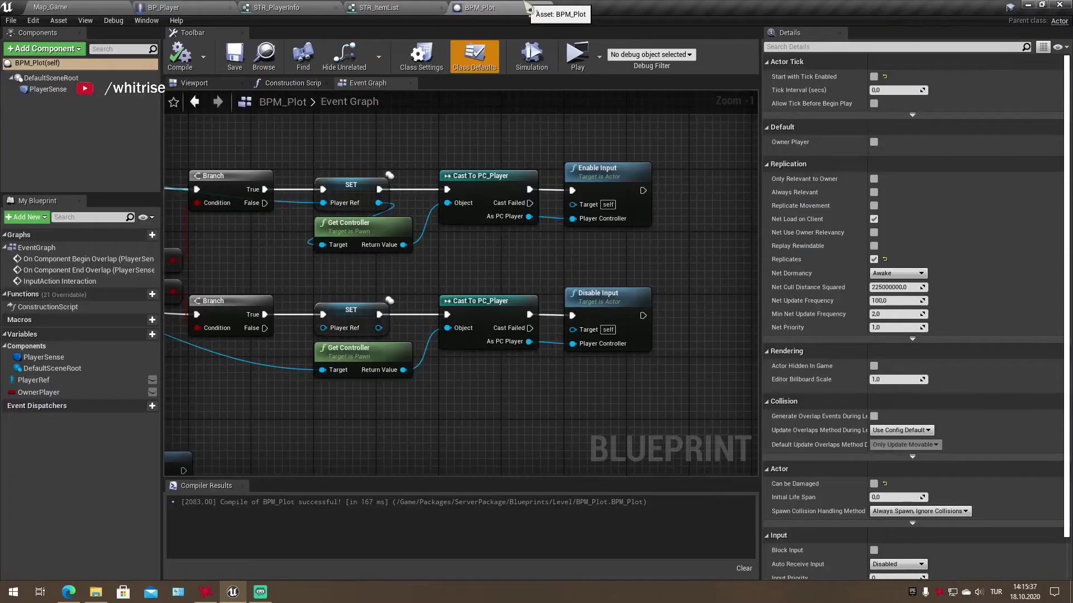
left_click(175, 8)
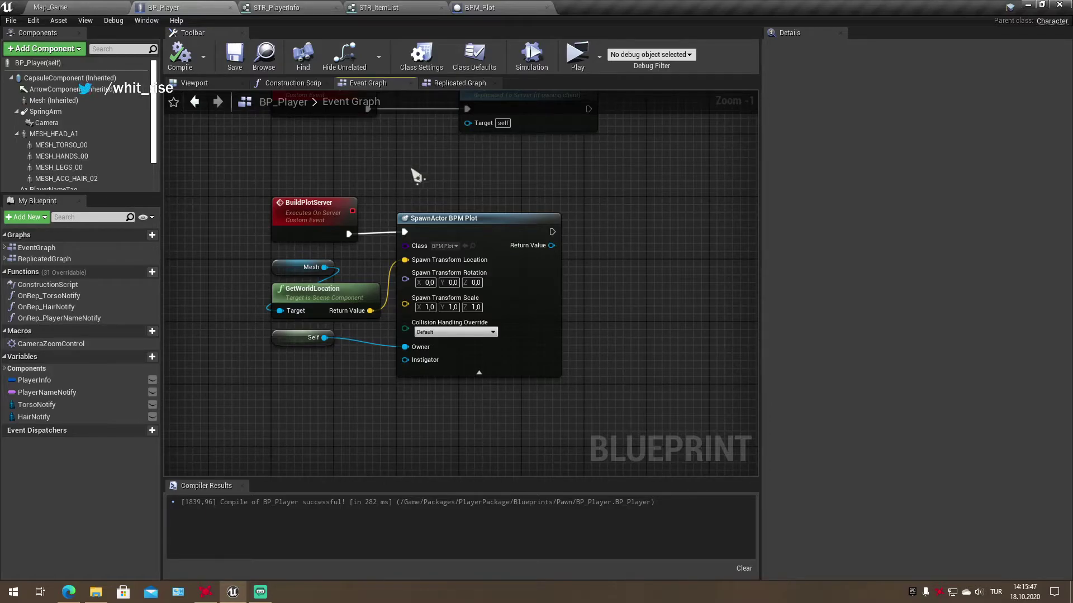
scroll(416, 177, "down", 1)
right_click_drag(416, 176, 412, 234)
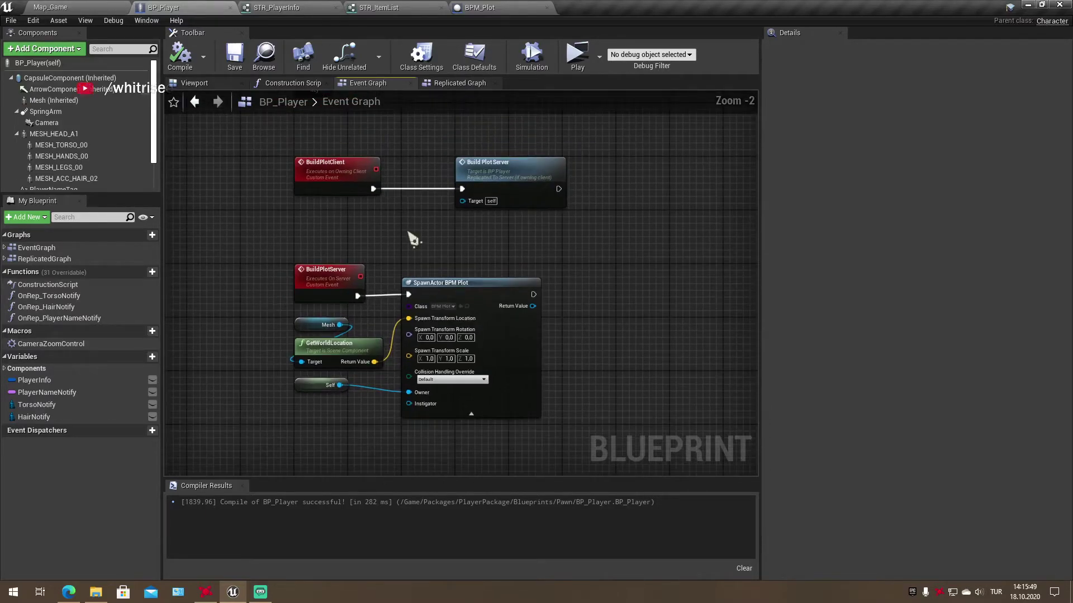
left_click(478, 7)
left_click(262, 67)
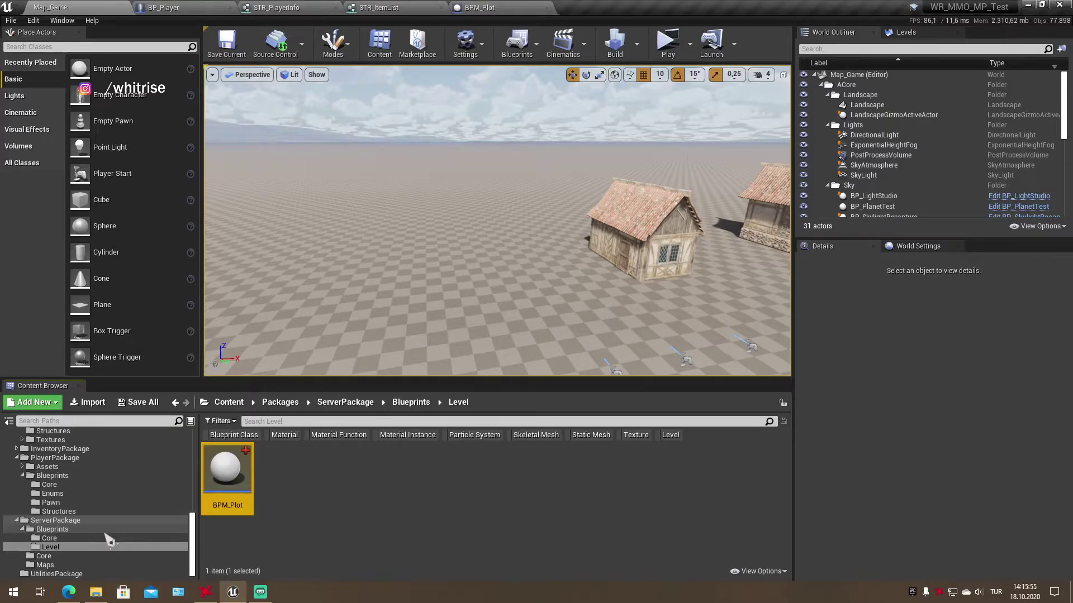
Browse ServerPackage's Blueprints tree to the Level folder holding BPM_Plot
left_click(49, 538)
key("Down")
key("Down")
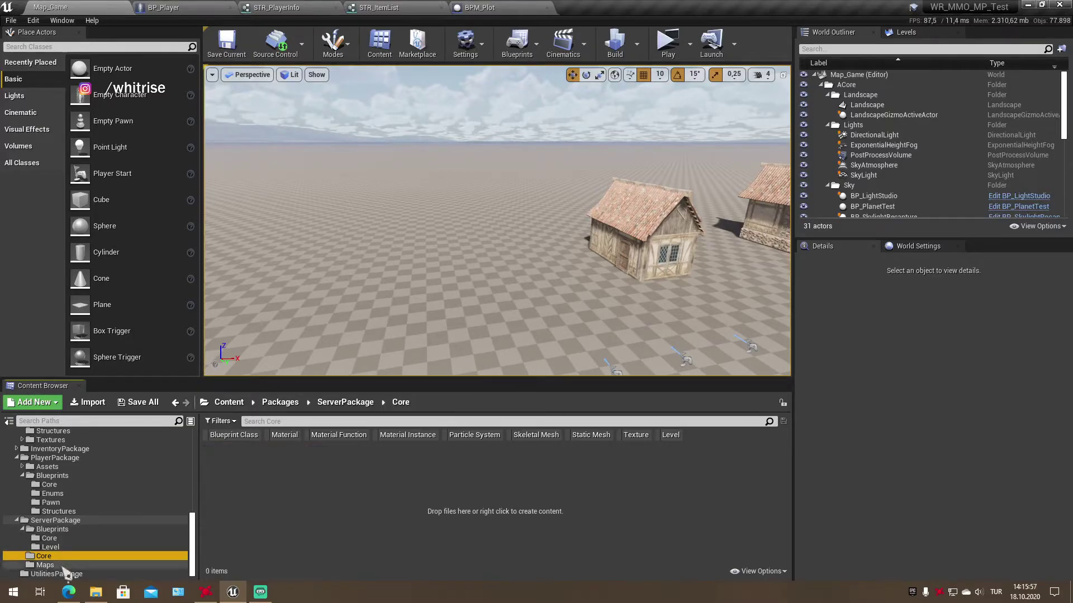
key("Down")
key("Up")
key("Up")
key("Up")
left_click(69, 547)
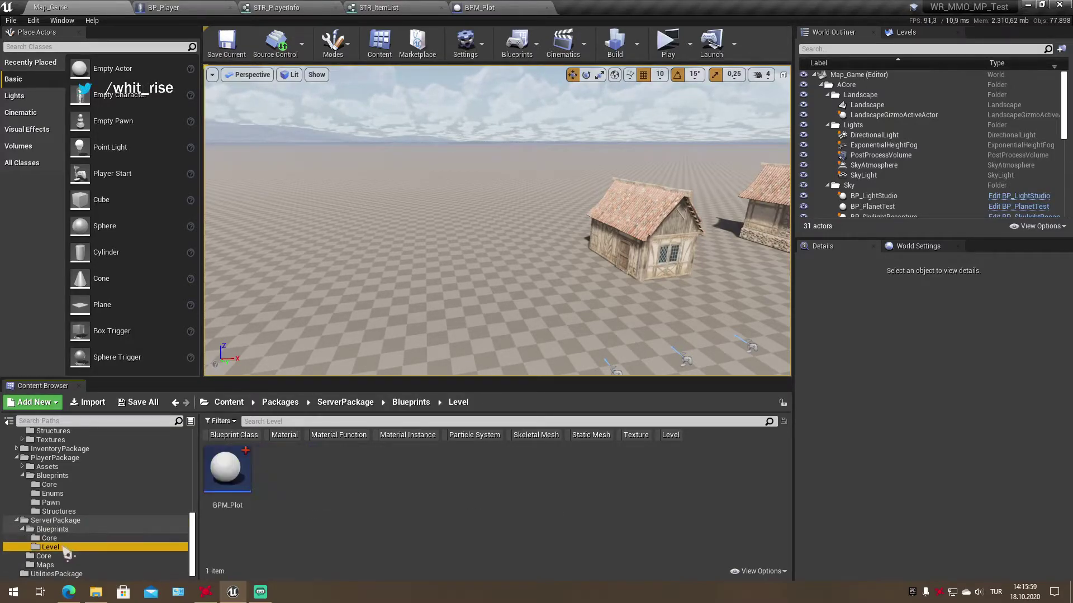
scroll(64, 550, "up", 3)
scroll(64, 553, "up", 2)
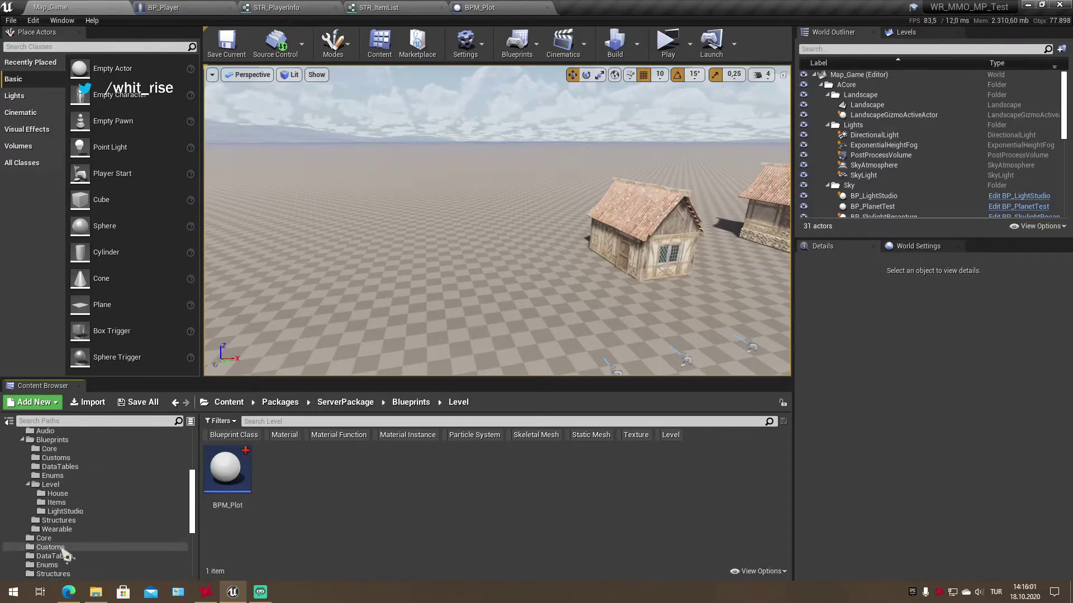
scroll(64, 553, "up", 2)
scroll(67, 550, "up", 2)
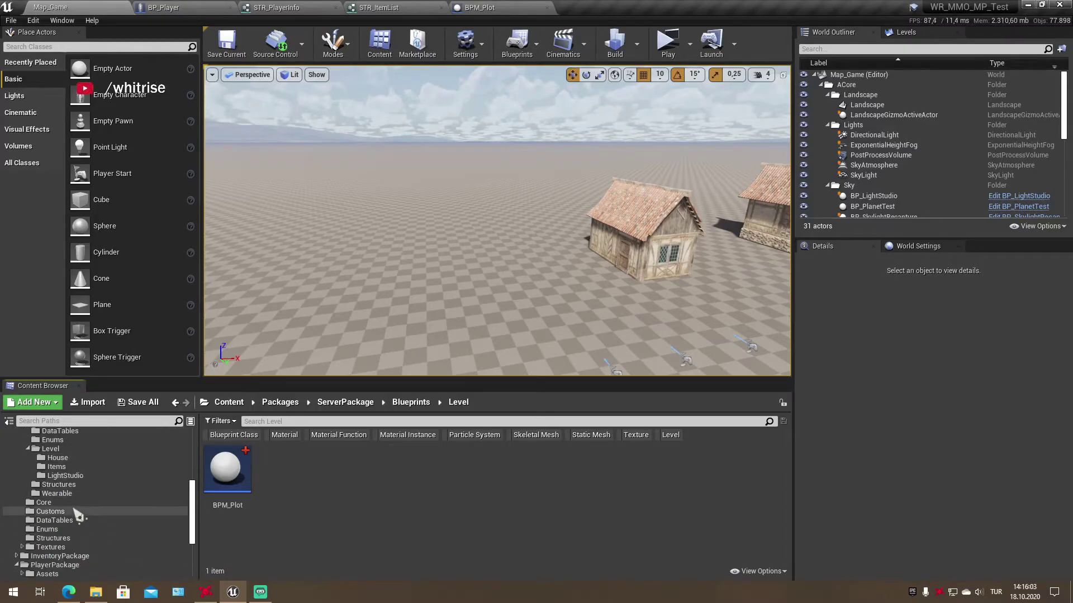
scroll(78, 514, "down", 3)
scroll(75, 492, "up", 6)
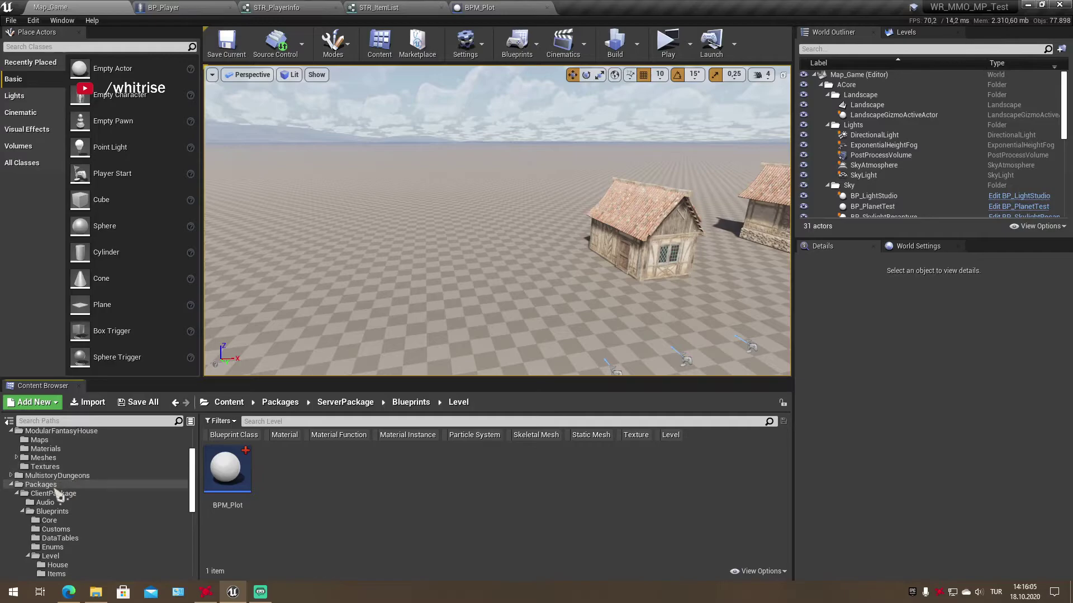
Create a HousingPackage folder inside Packages
right_click(56, 491)
left_click(137, 195)
type("HousingPackage")
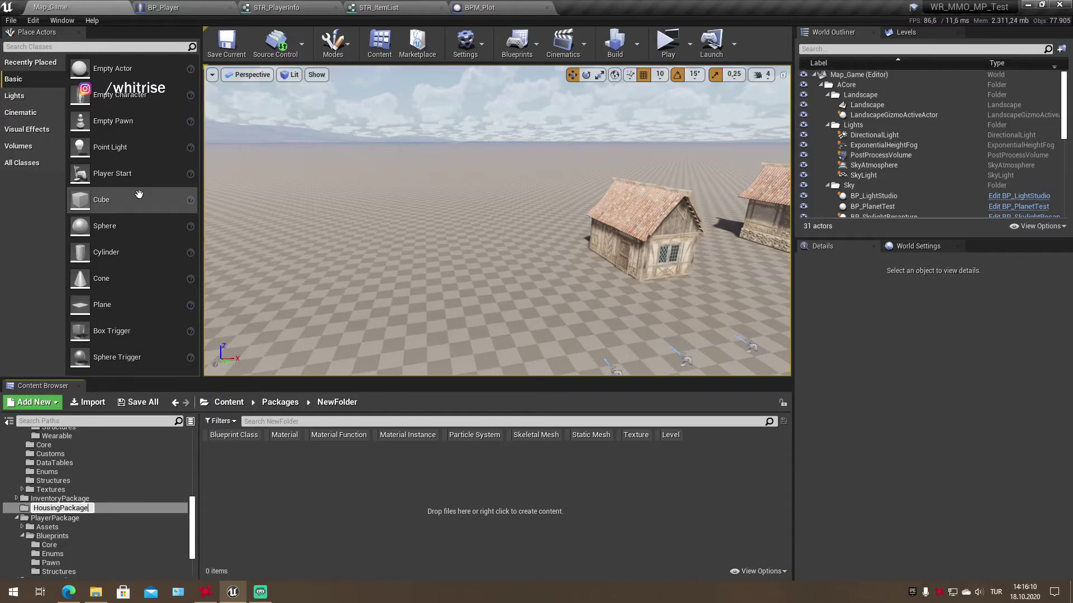
key("Return")
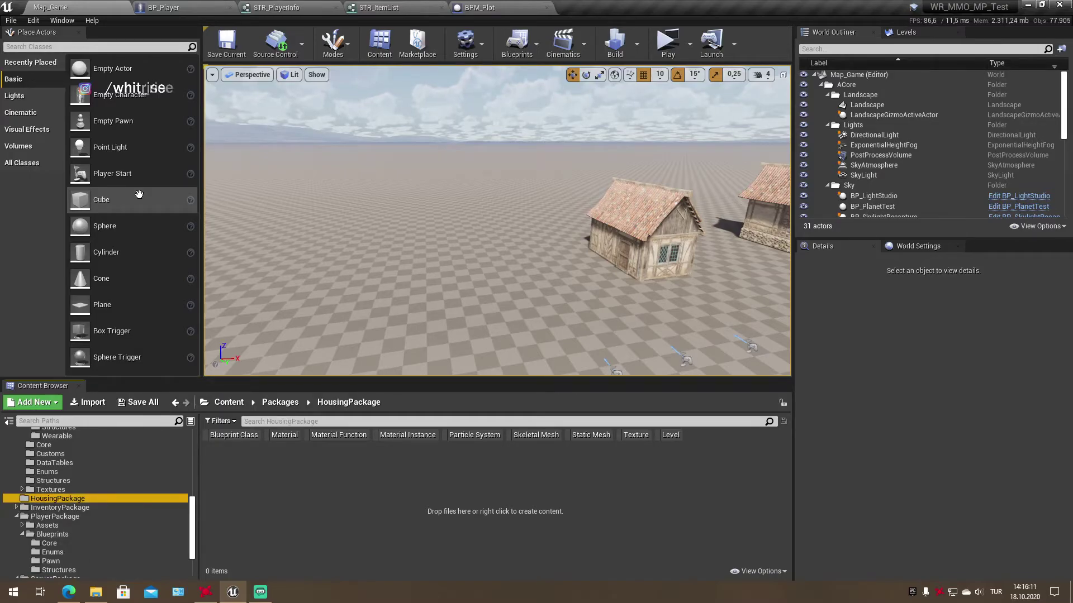
Add a Blueprints folder inside HousingPackage
scroll(111, 506, "up", 4)
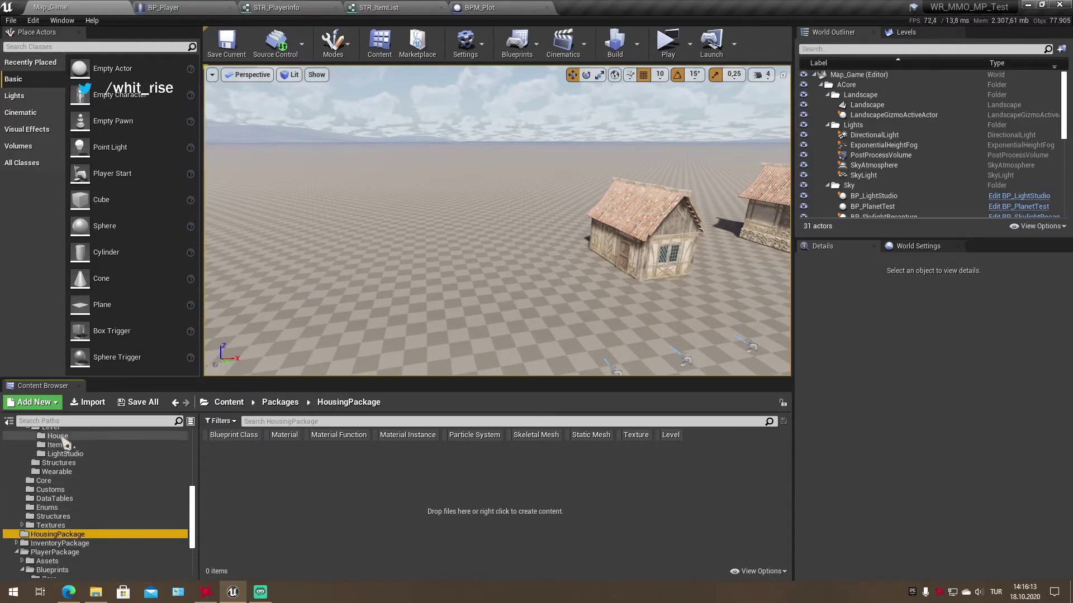
left_click(57, 436)
left_click(55, 534)
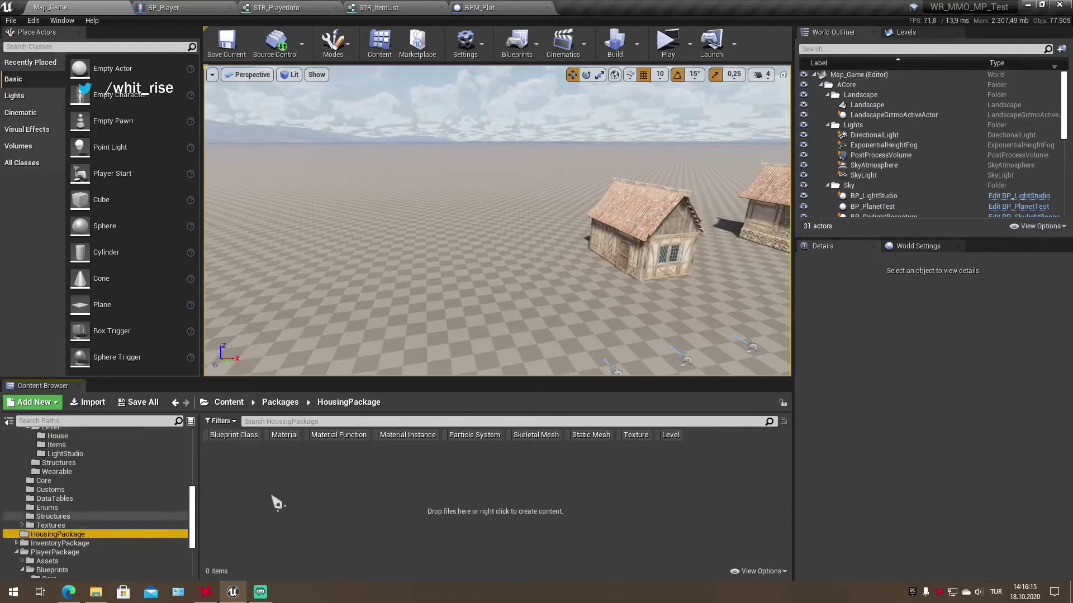
right_click(295, 497)
left_click(335, 114)
type("Bluepr")
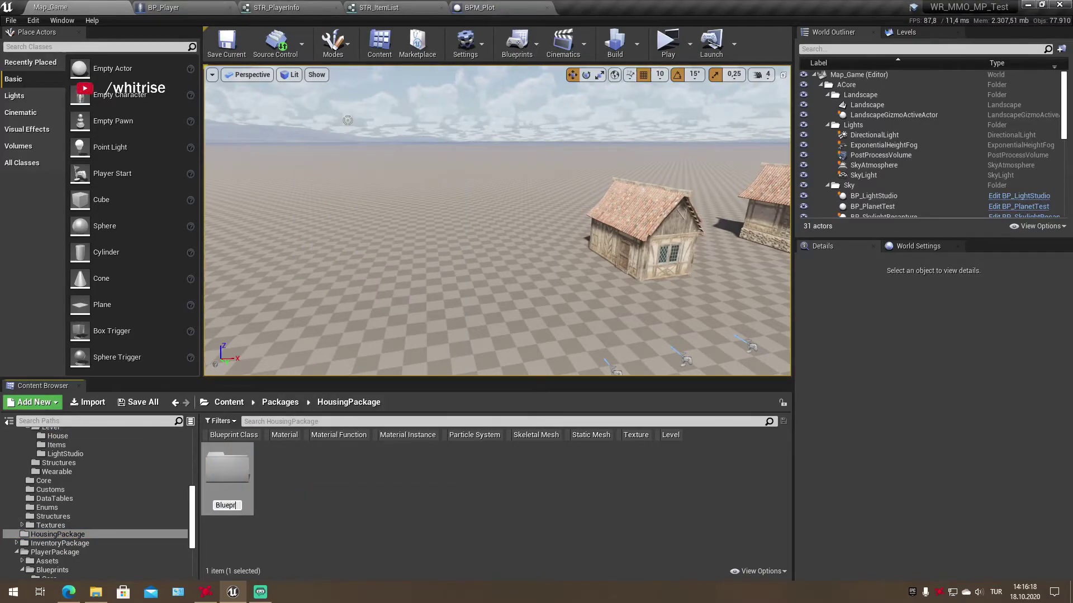
type("ints")
key("Return")
key("Return")
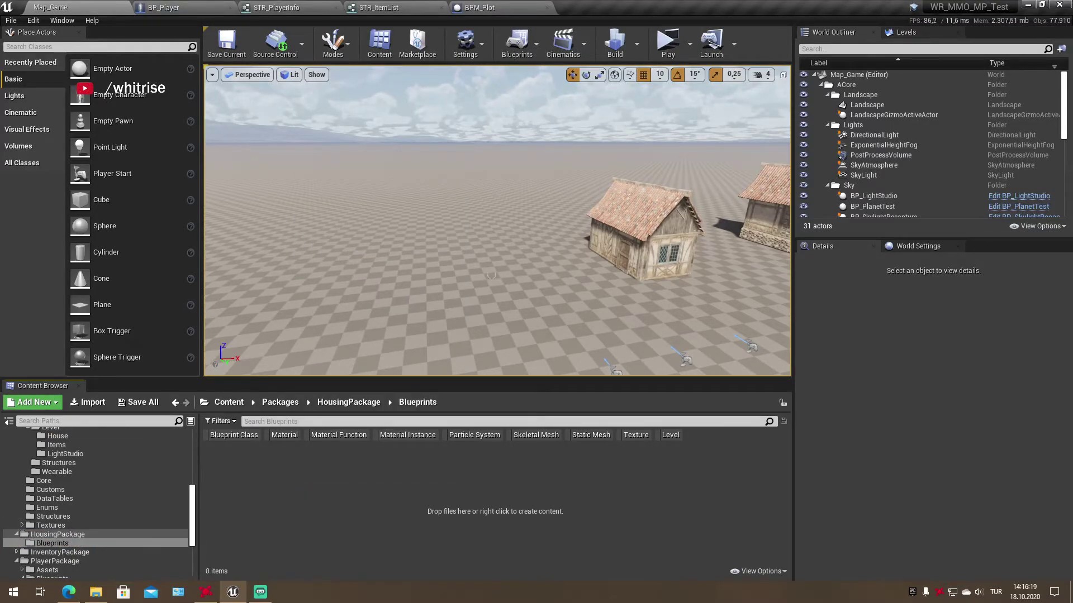
Create a Level folder inside Blueprints, open it, and drag the House folder onto it
right_click(367, 509)
left_click(418, 144)
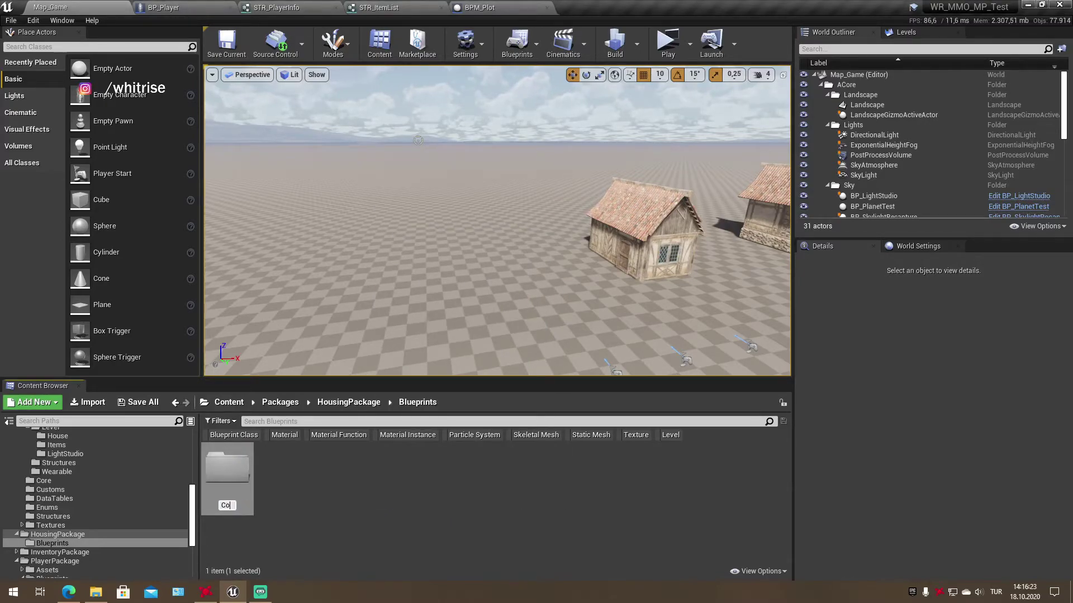
type("el")
key("Return")
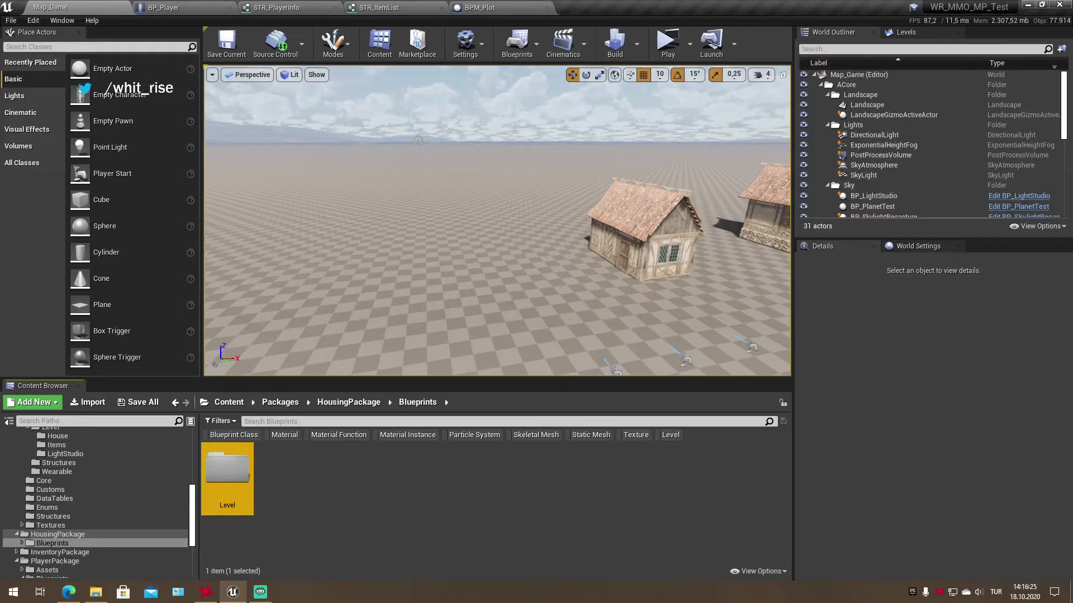
key("Return")
left_click_drag(57, 436, 77, 557)
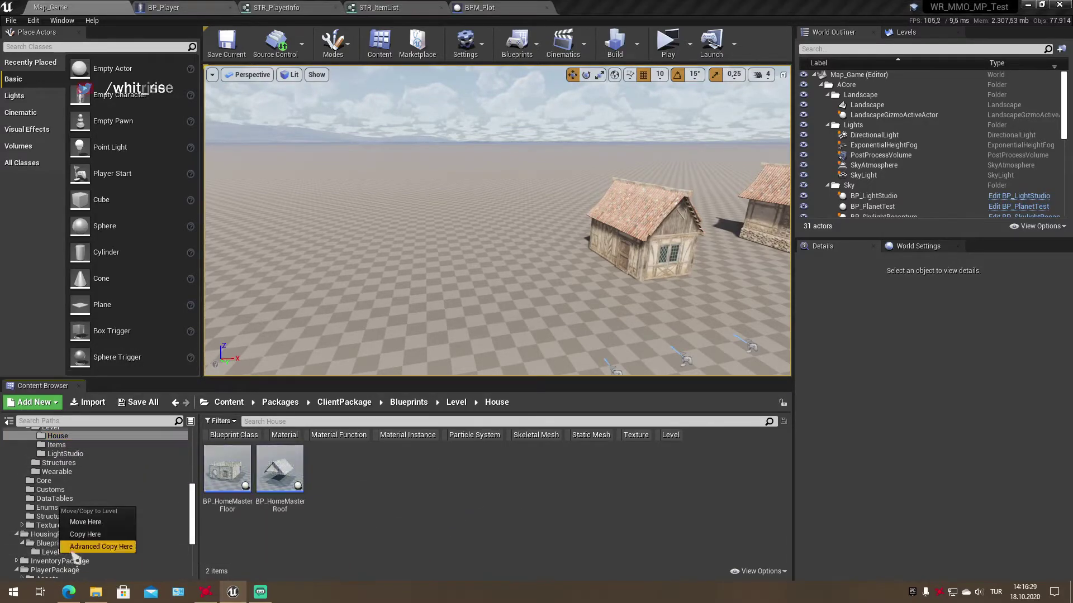
Move the House folder into HousingPackage/Blueprints/Level, then move BPM_Plot from ServerPackage into House
left_click(95, 533)
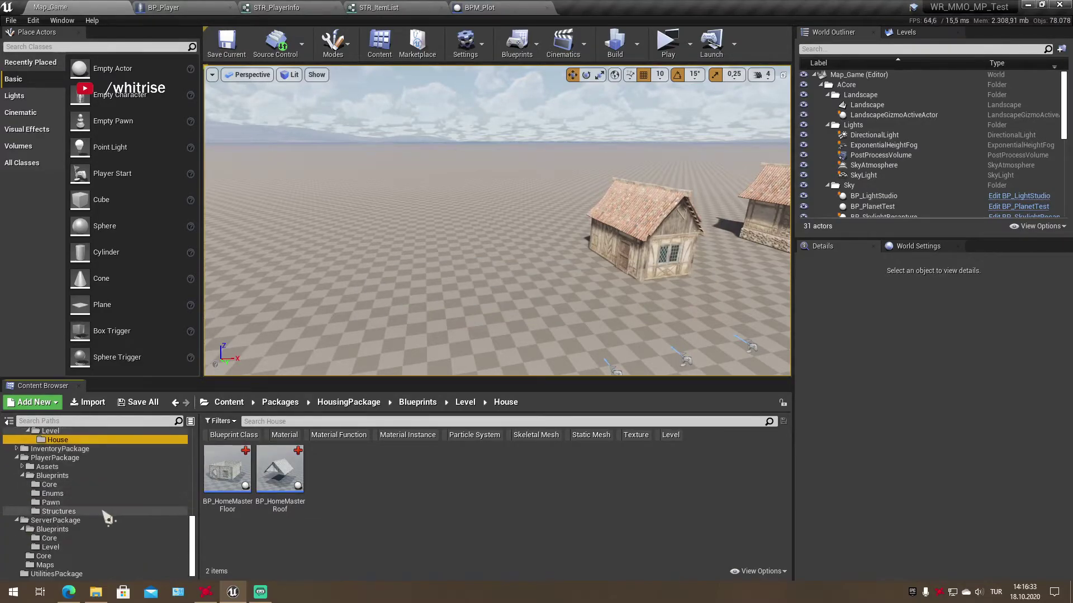
left_click(51, 547)
scroll(84, 520, "up", 5)
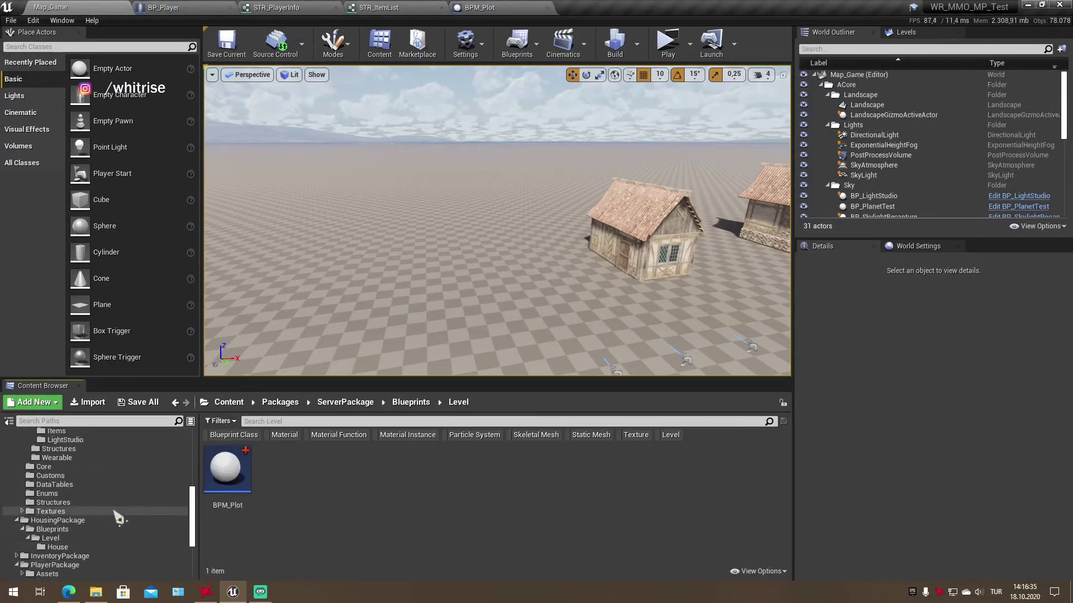
left_click_drag(223, 482, 63, 547)
left_click(103, 512)
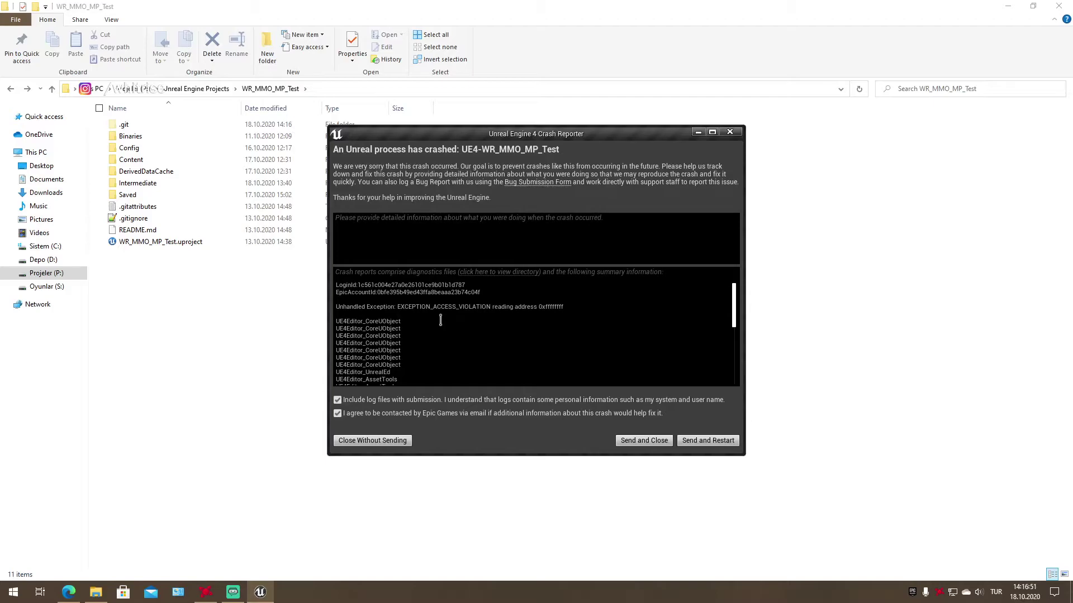
Close the crash report without sending it and reopen the WR_MMO_MP_Test project file
scroll(440, 319, "down", 3)
scroll(440, 320, "down", 3)
scroll(440, 319, "down", 3)
scroll(439, 319, "down", 3)
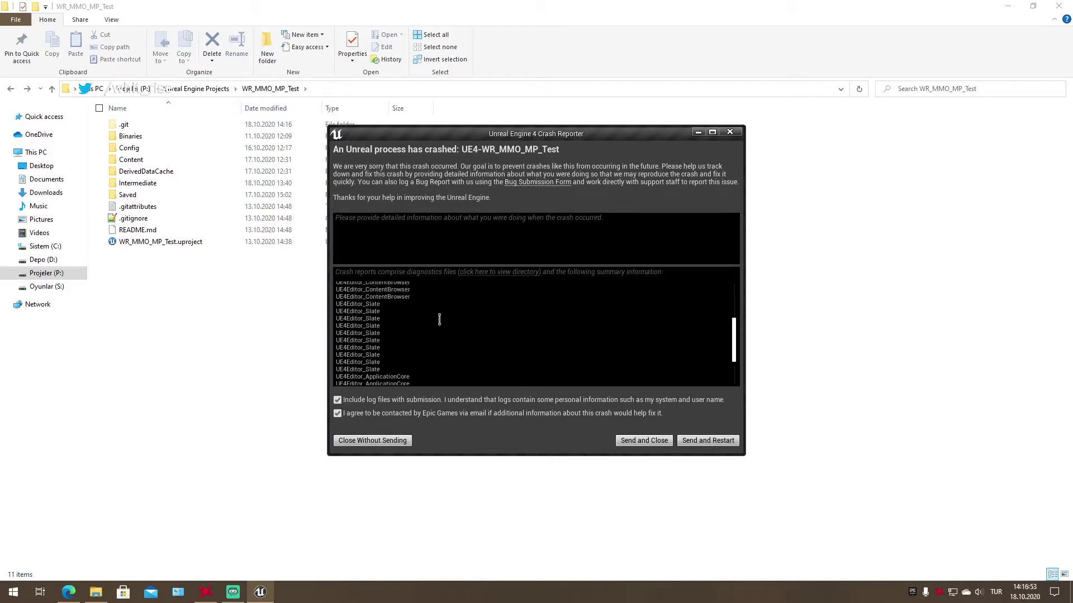
scroll(439, 319, "up", 5)
scroll(440, 314, "up", 5)
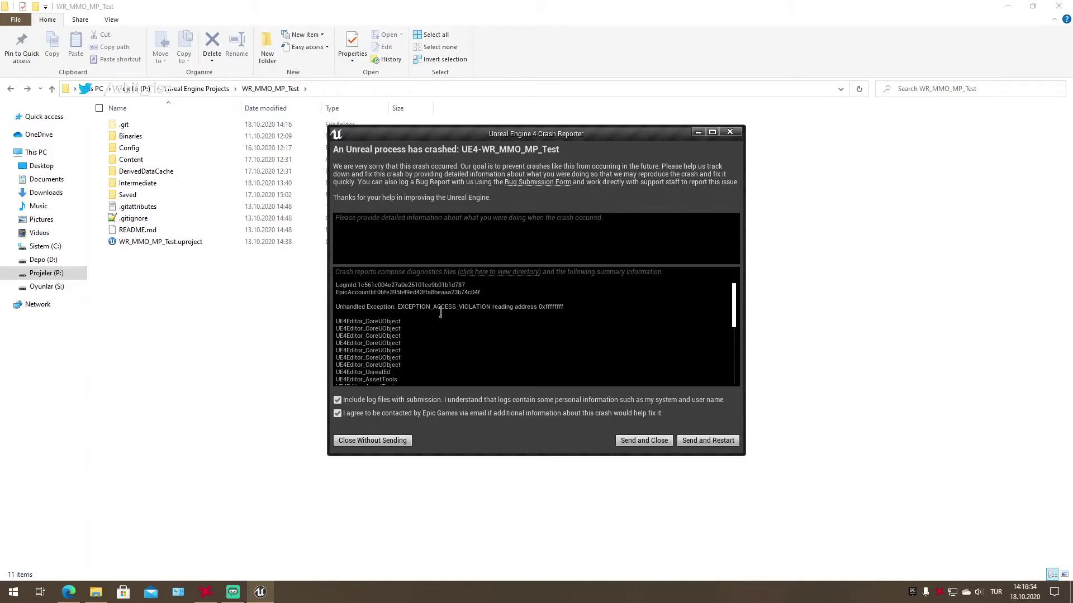
left_click(383, 441)
left_click(174, 244)
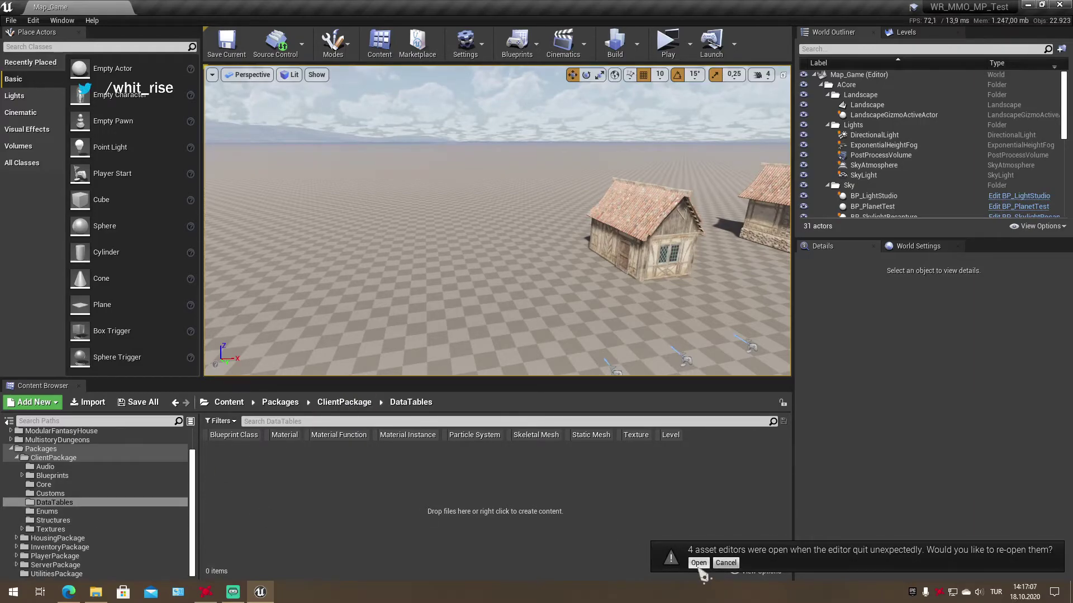
Restore the previous asset editors and browse to HousingPackage/Blueprints/Level/House
left_click(699, 564)
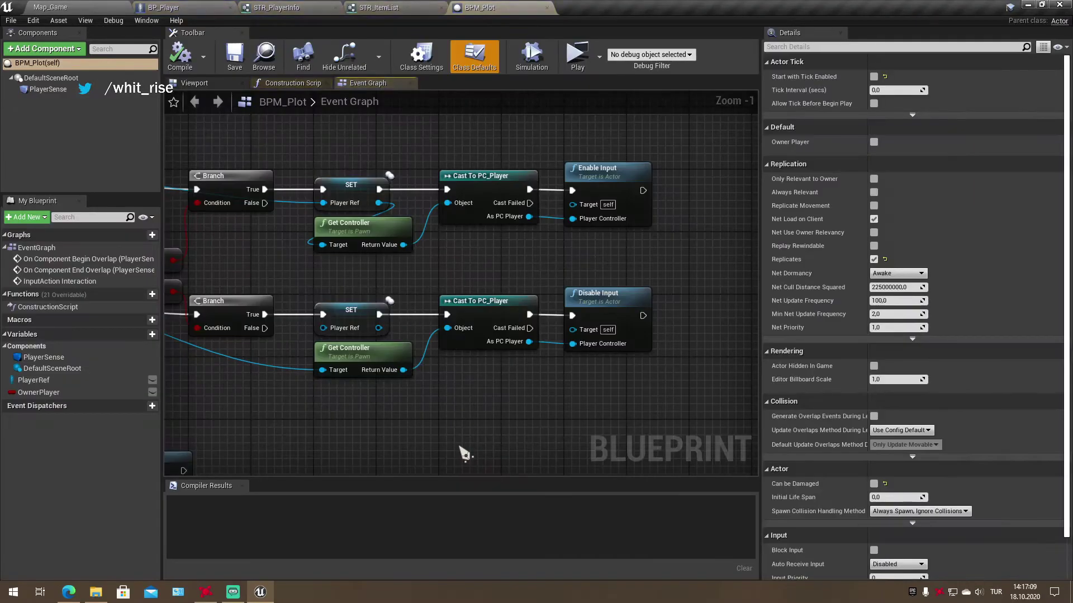
left_click(264, 55)
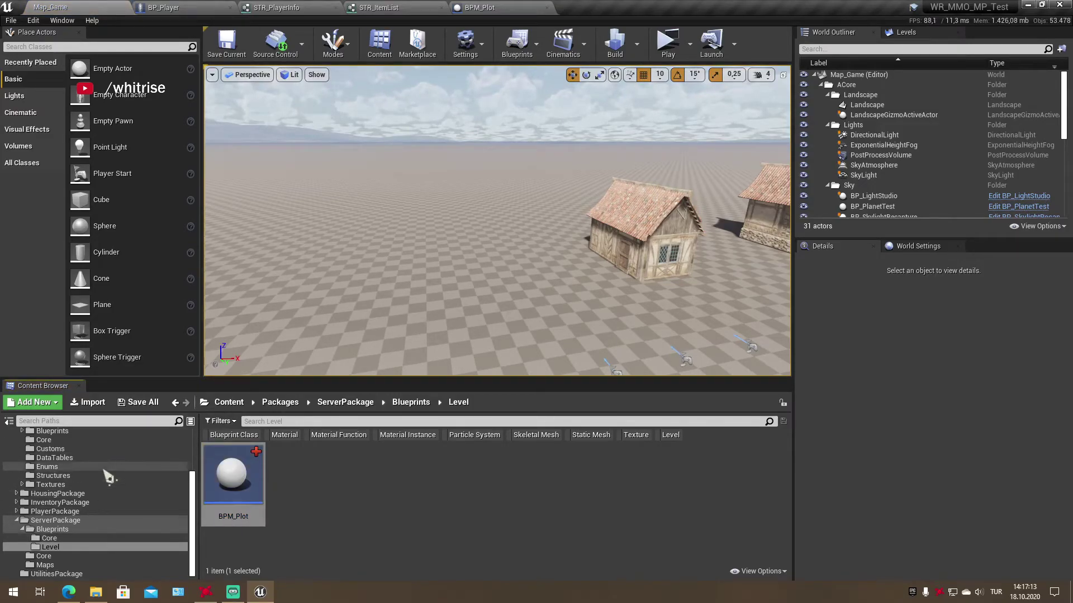
double_click(57, 493)
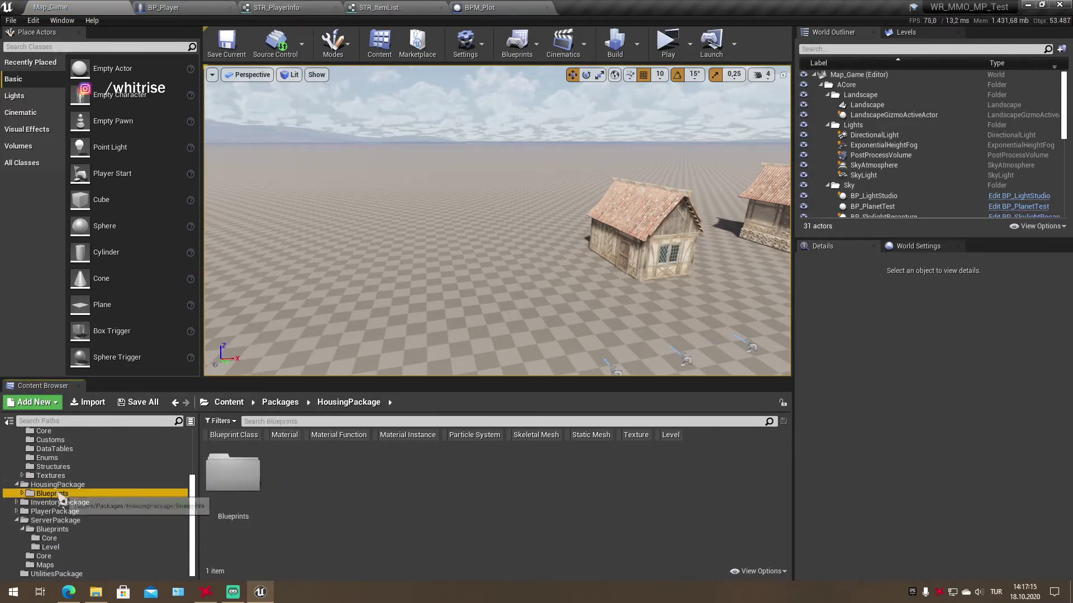
double_click(89, 494)
double_click(95, 503)
left_click(99, 512)
scroll(102, 531, "down", 1)
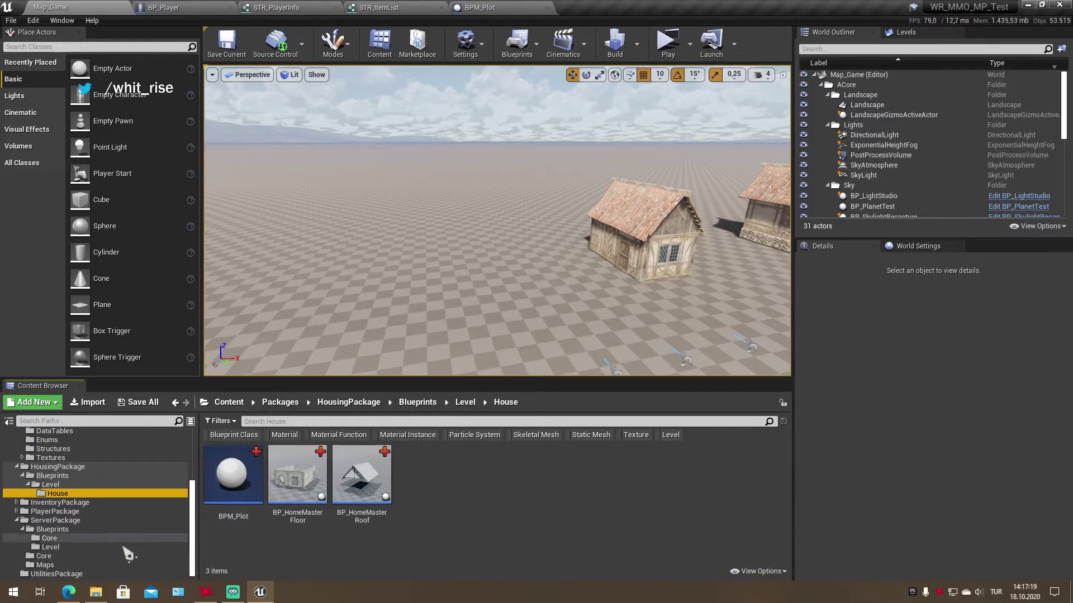
Retry moving the old ServerPackage BPM_Plot into House and dismiss the Failed Renames report
left_click(89, 547)
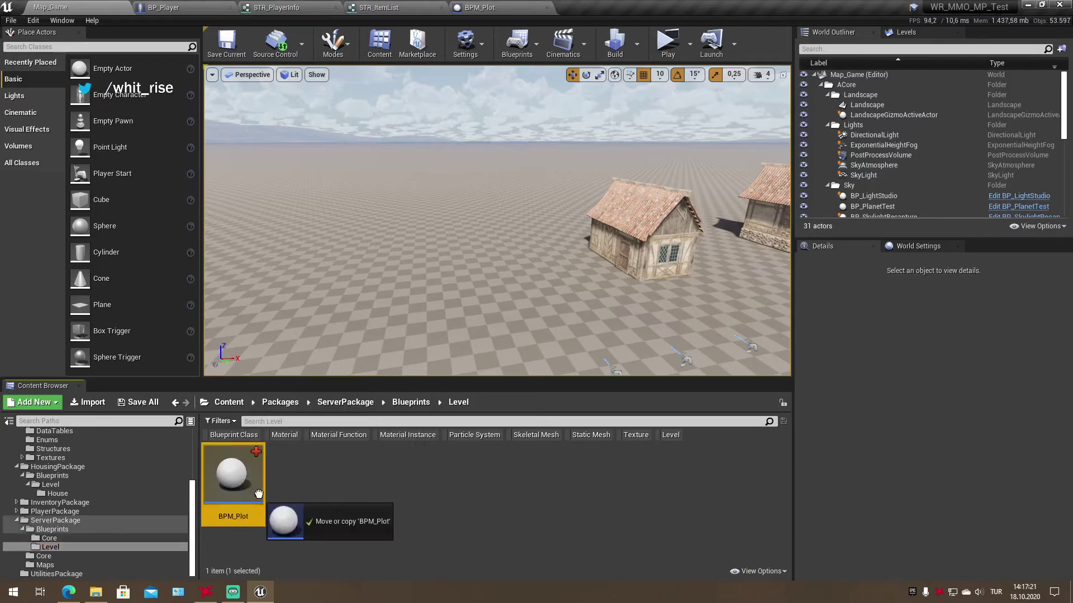
left_click_drag(231, 489, 58, 493)
left_click(103, 511)
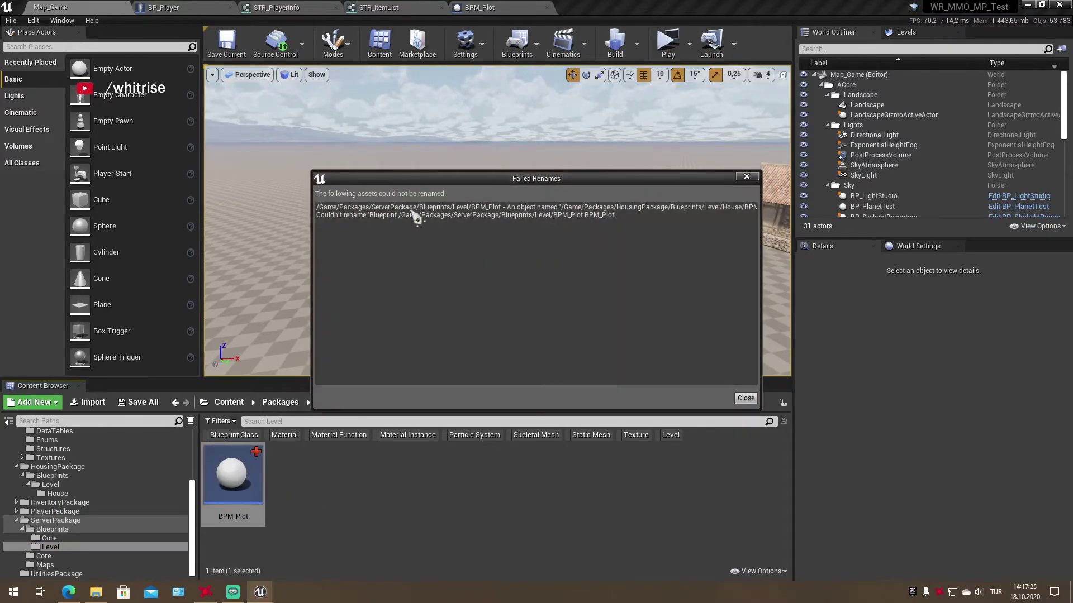
left_click(745, 397)
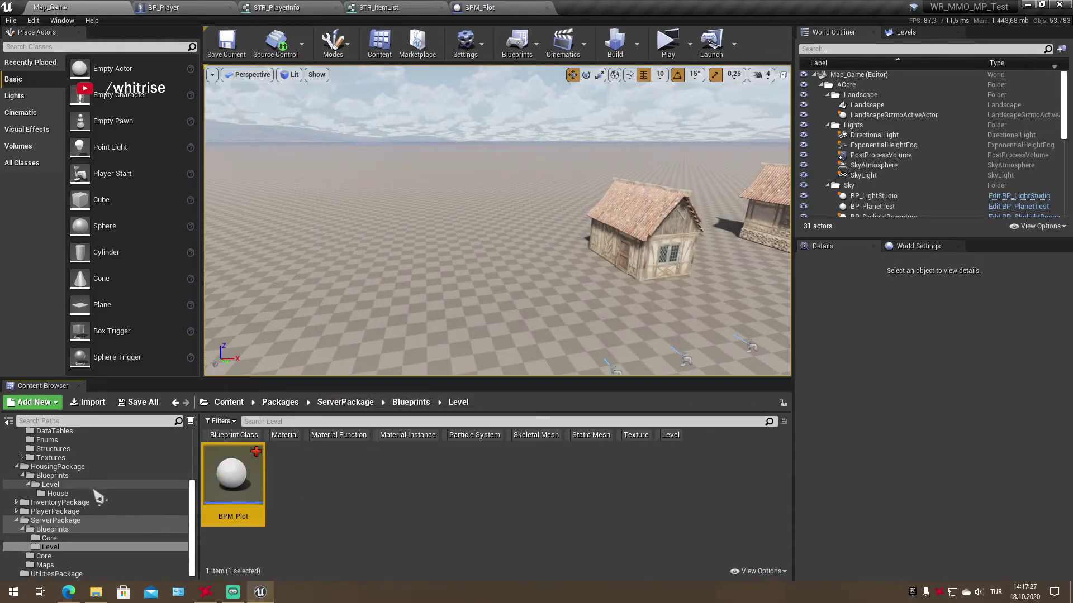
Open the new BPM_Plot from the House folder and compile it
left_click(58, 493)
double_click(251, 488)
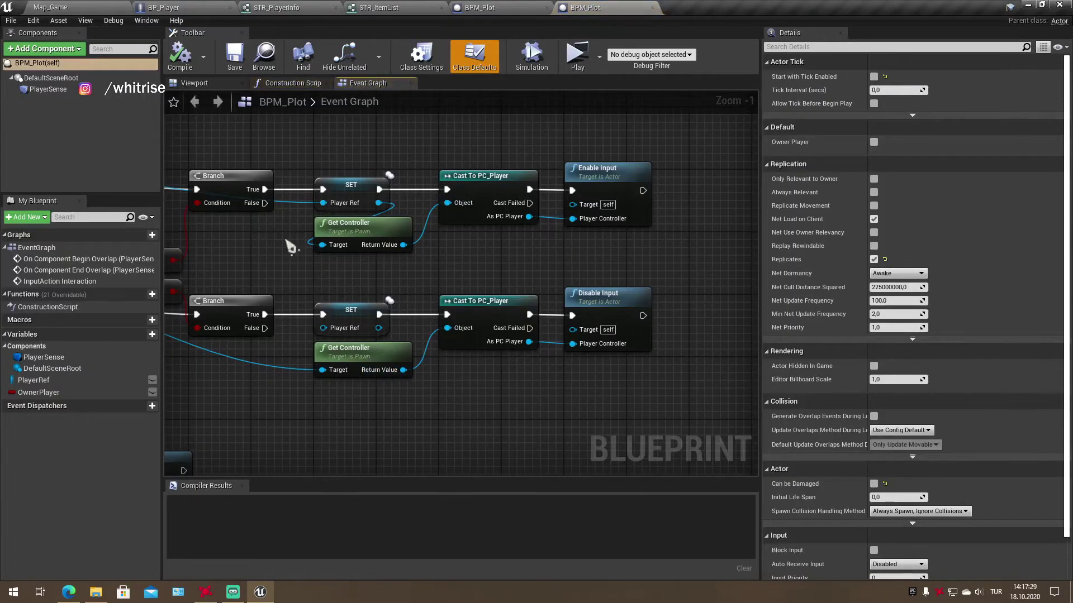
left_click(183, 65)
left_click(50, 7)
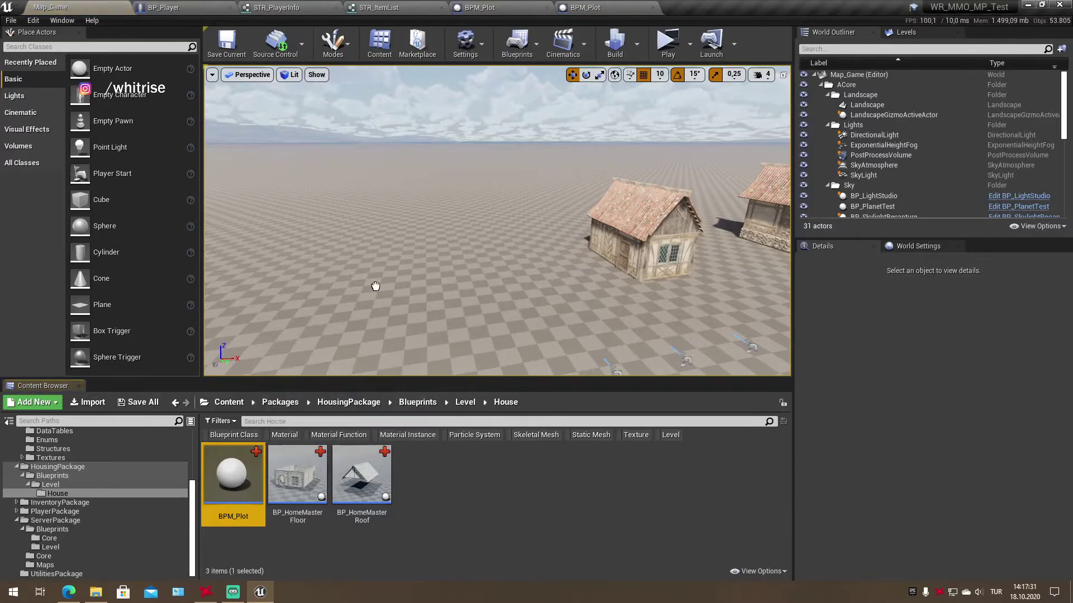
Delete the placed BPM_Plot actor from the level and the old ServerPackage BPM_Plot asset
left_click(415, 294)
key("Delete")
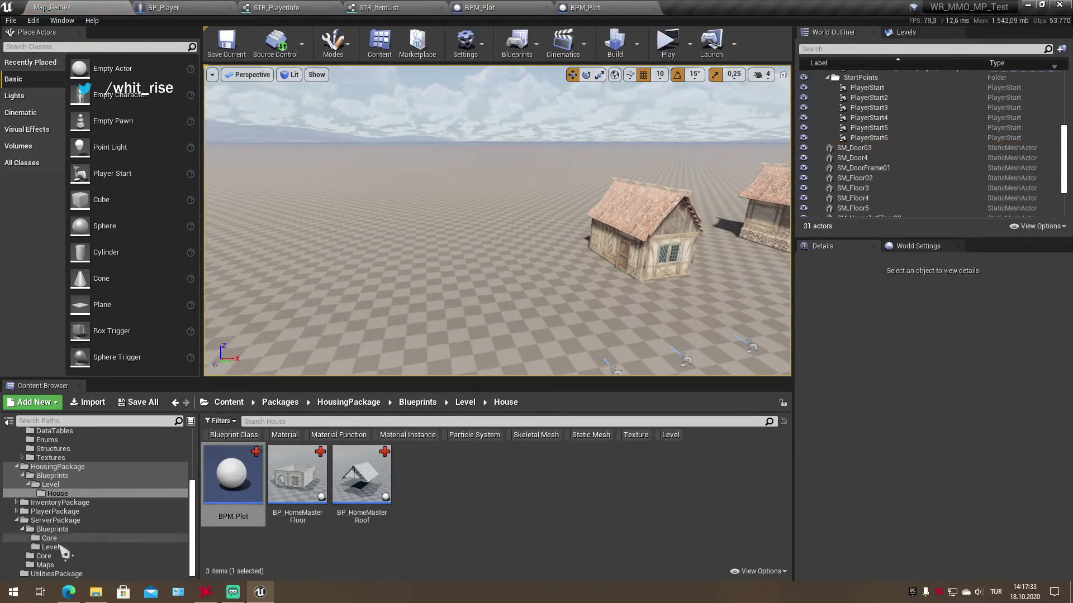
left_click(50, 547)
left_click(233, 474)
key("Delete")
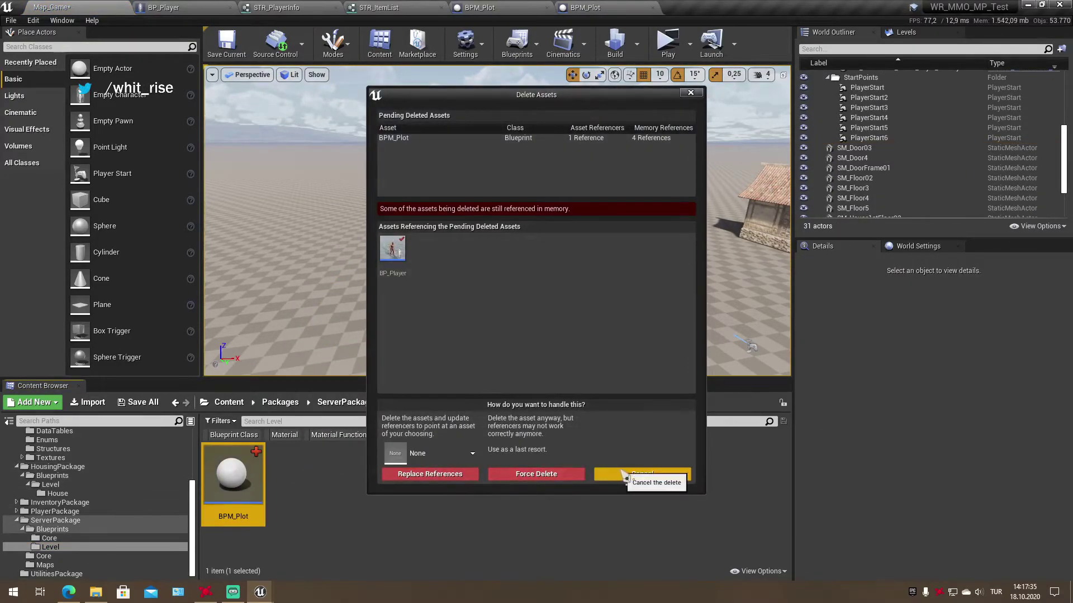
Redirect the old BPM_Plot's references to the new BPM_Plot and complete the forced delete
left_click(453, 453)
type("bpm")
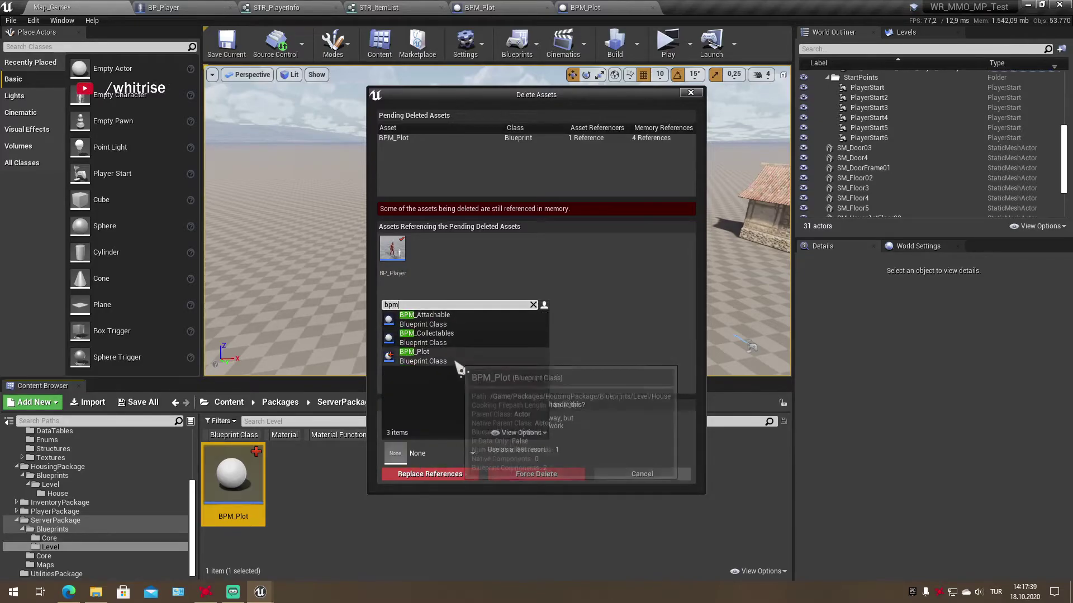
left_click(453, 364)
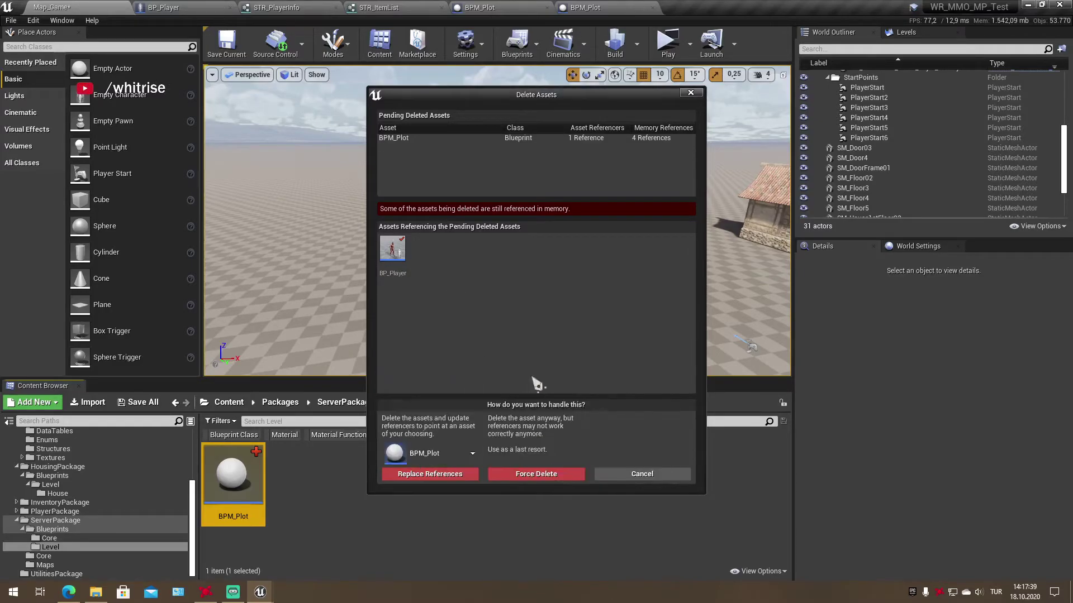
left_click(429, 474)
left_click(604, 342)
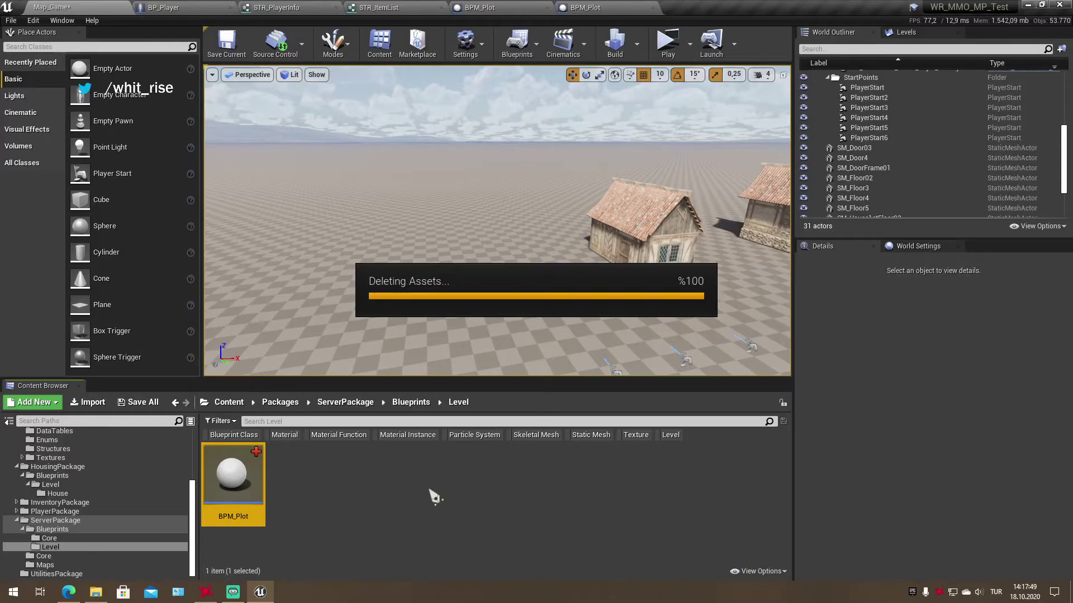
left_click(595, 401)
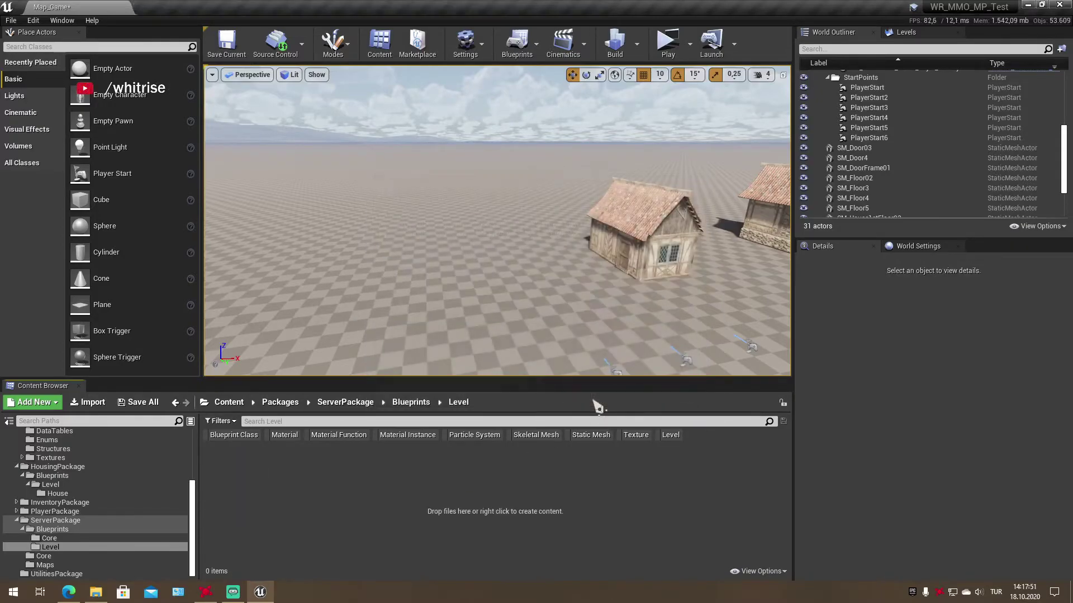
left_click(49, 538)
left_click(50, 547)
Delete the empty ServerPackage Level folder and fix up redirectors across the Content folder
key("Delete")
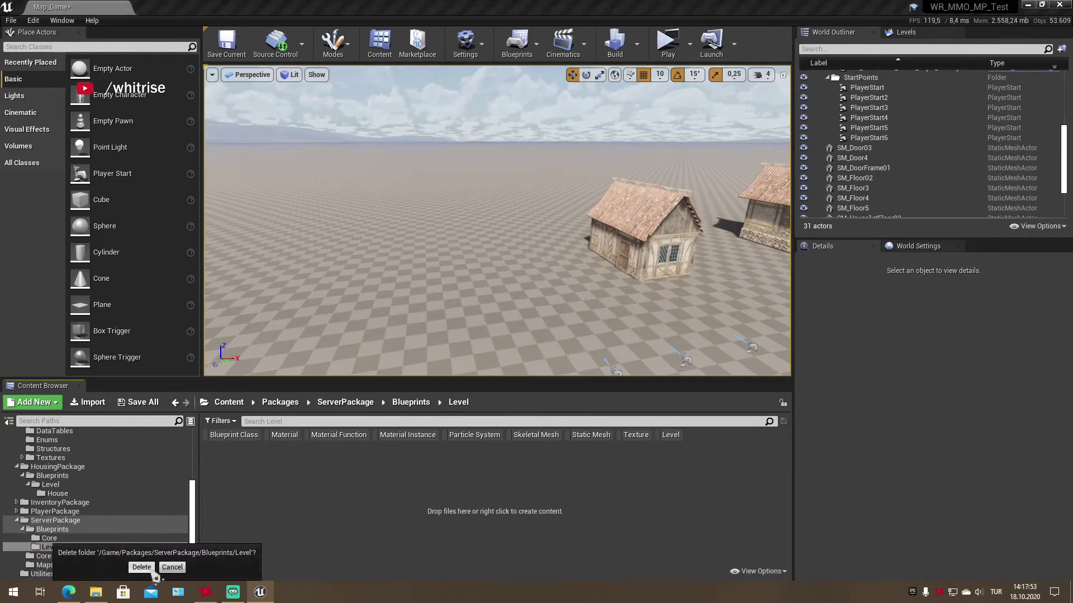
left_click(147, 565)
left_click(464, 474)
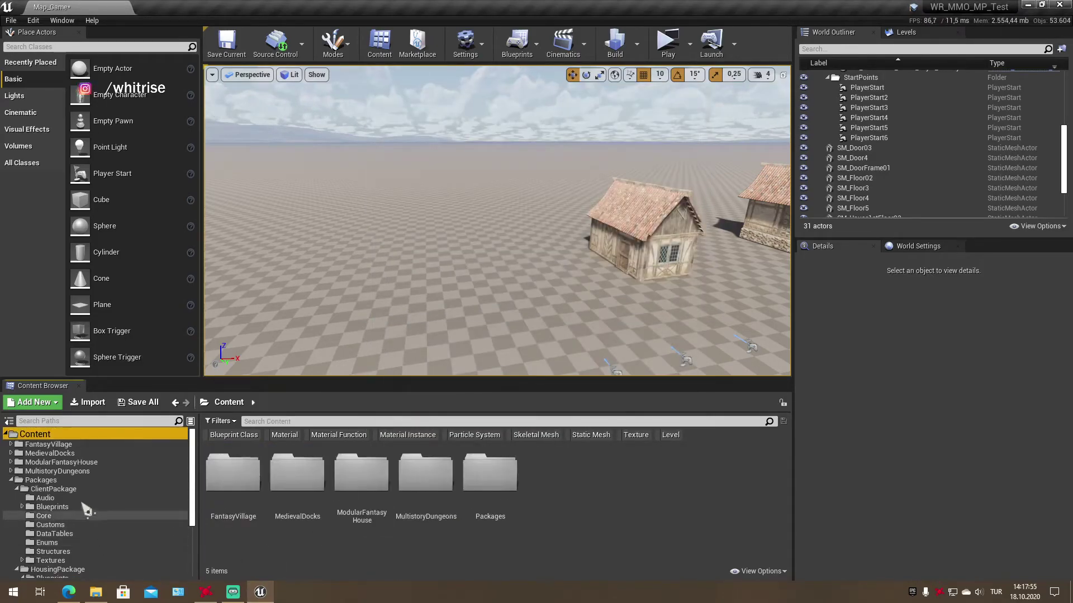
right_click(37, 442)
left_click(116, 303)
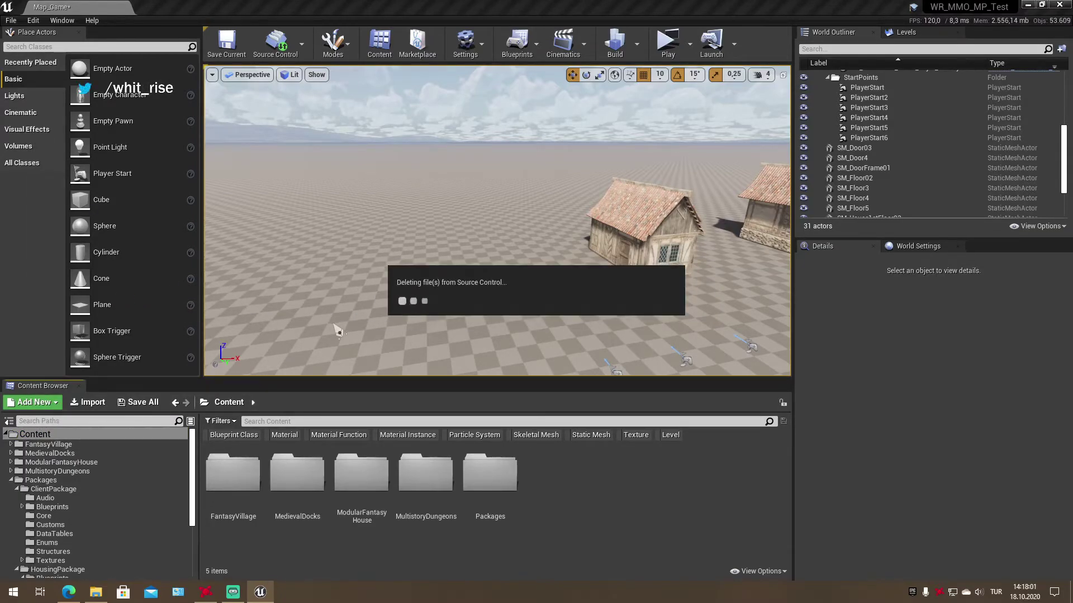
Save all levels and assets, then launch a multiplayer play test with a server and two clients
left_click(57, 551)
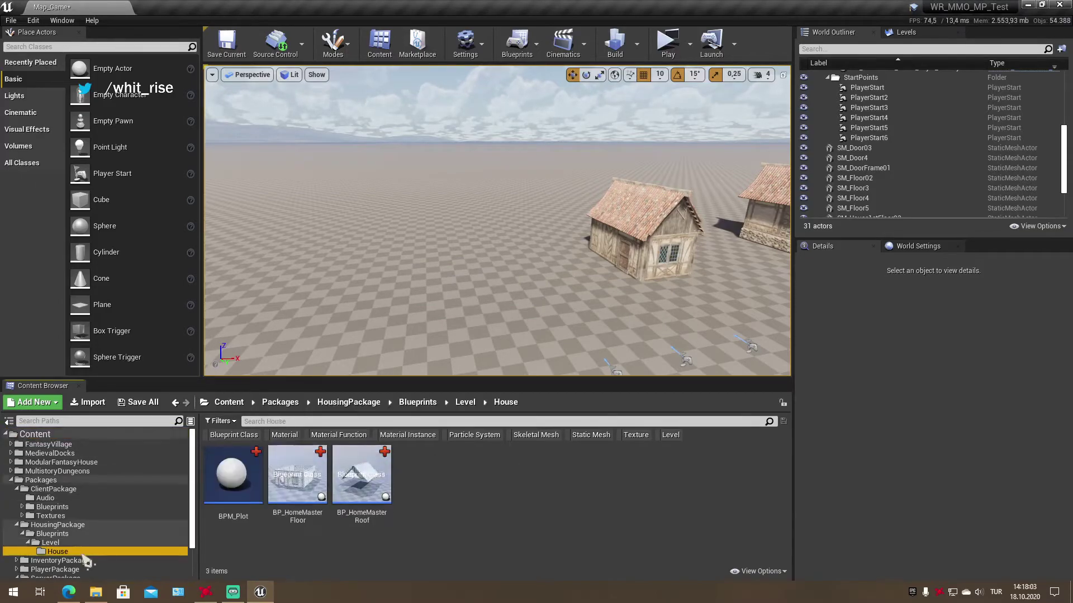
scroll(89, 553, "down", 2)
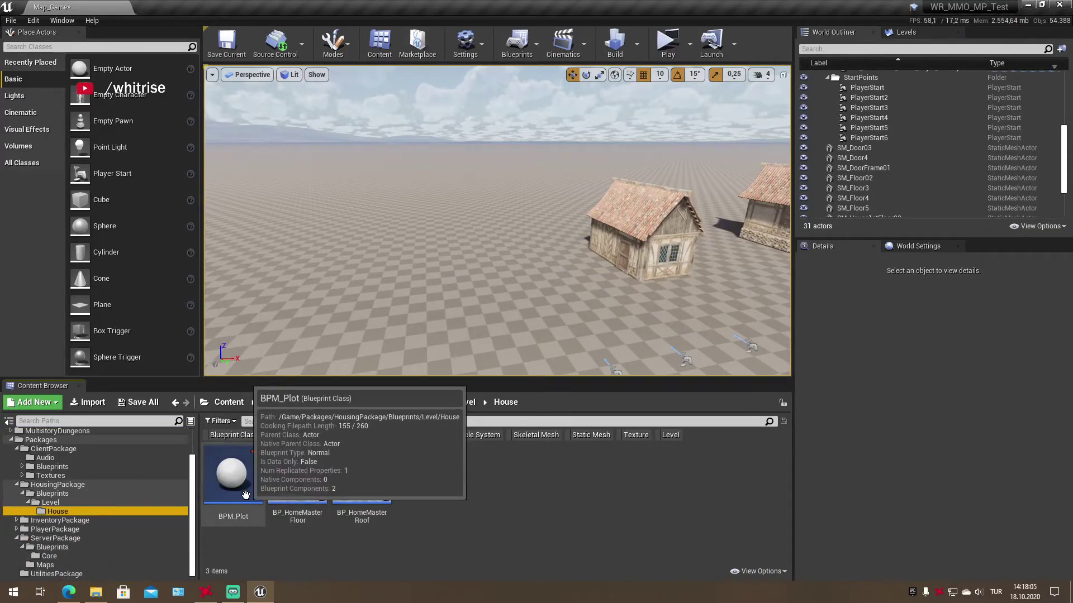
left_click(11, 20)
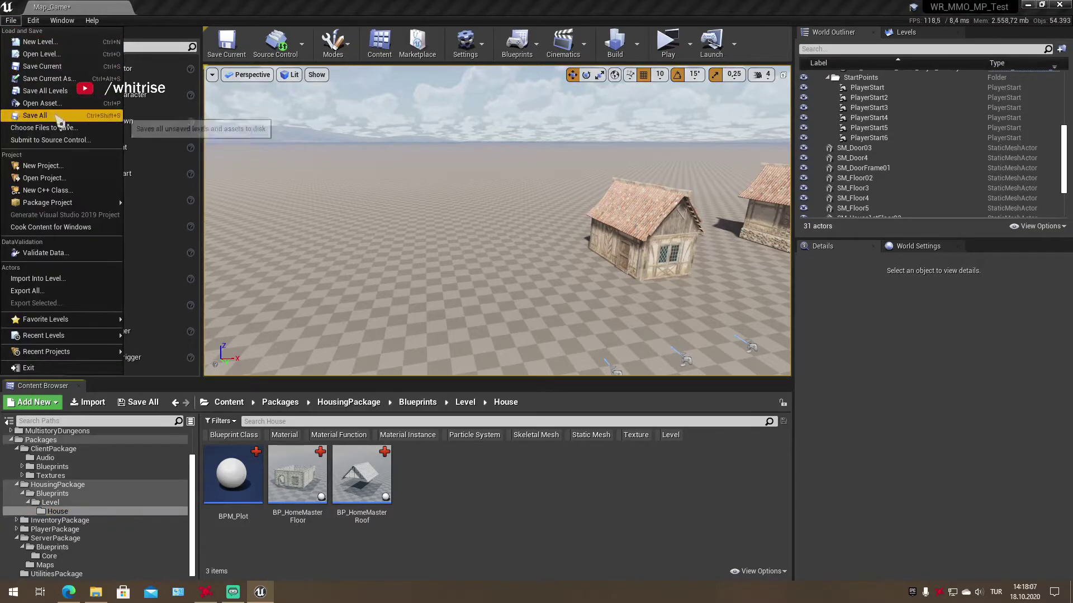
left_click(26, 120)
left_click(668, 42)
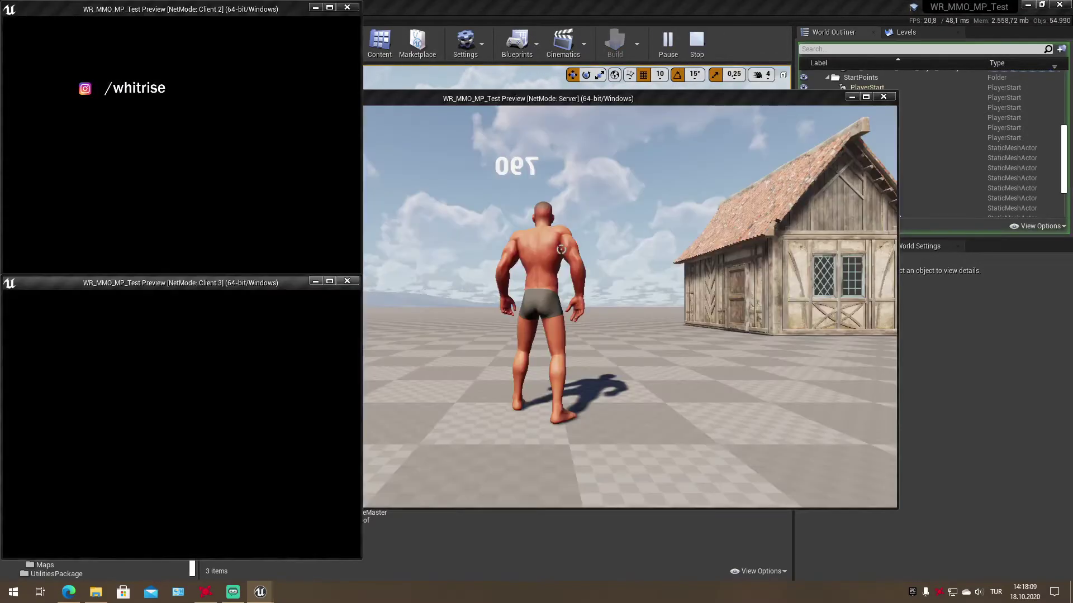
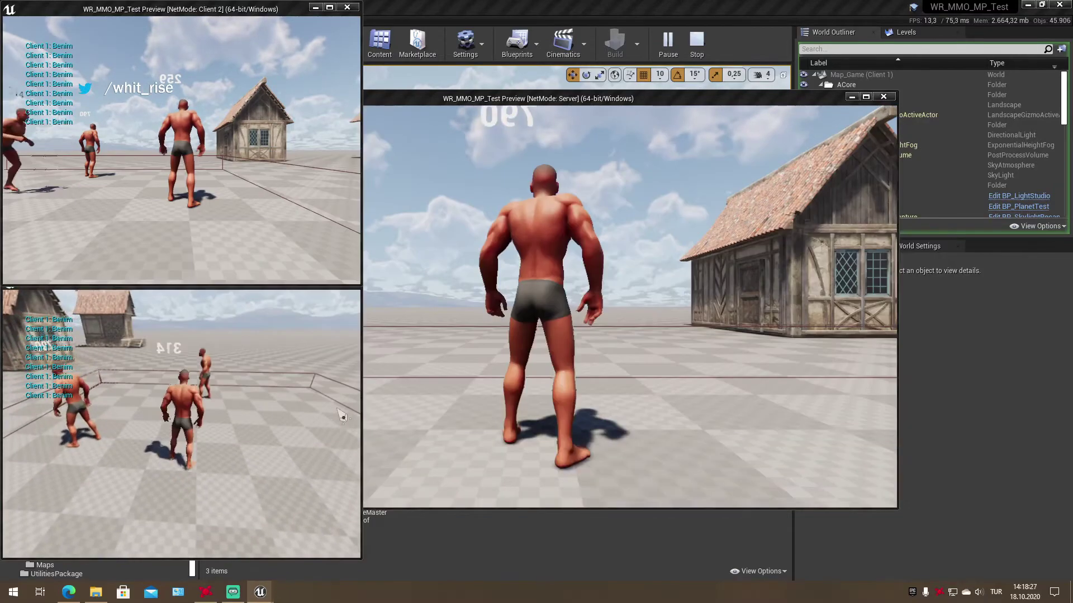
Widen the server preview, cycle through the client windows, run the character forward, then stop Play In Editor
left_click_drag(363, 411, 181, 412)
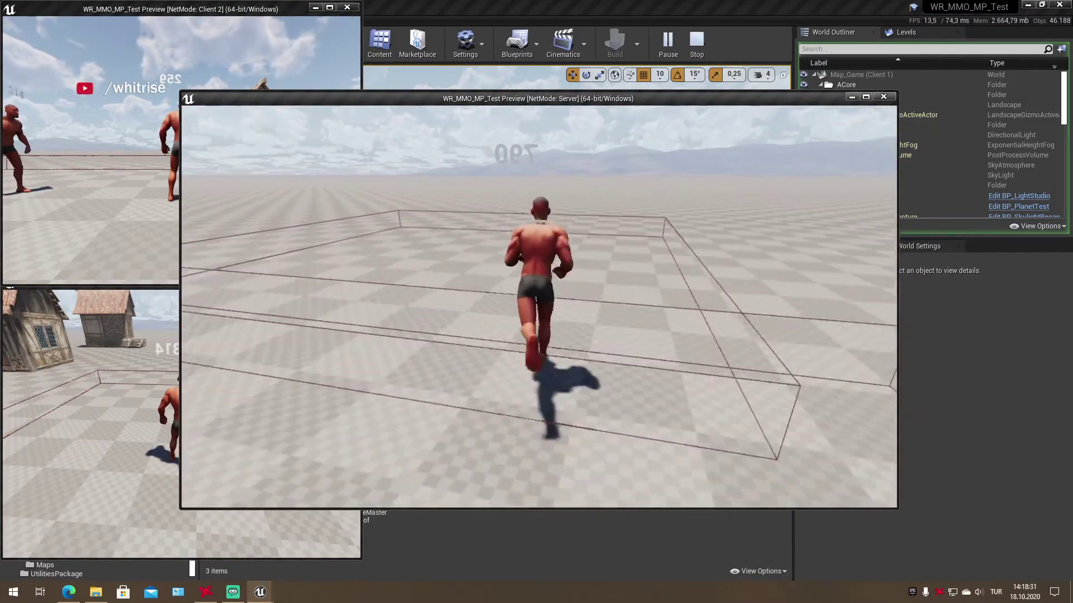
key("alt+Tab")
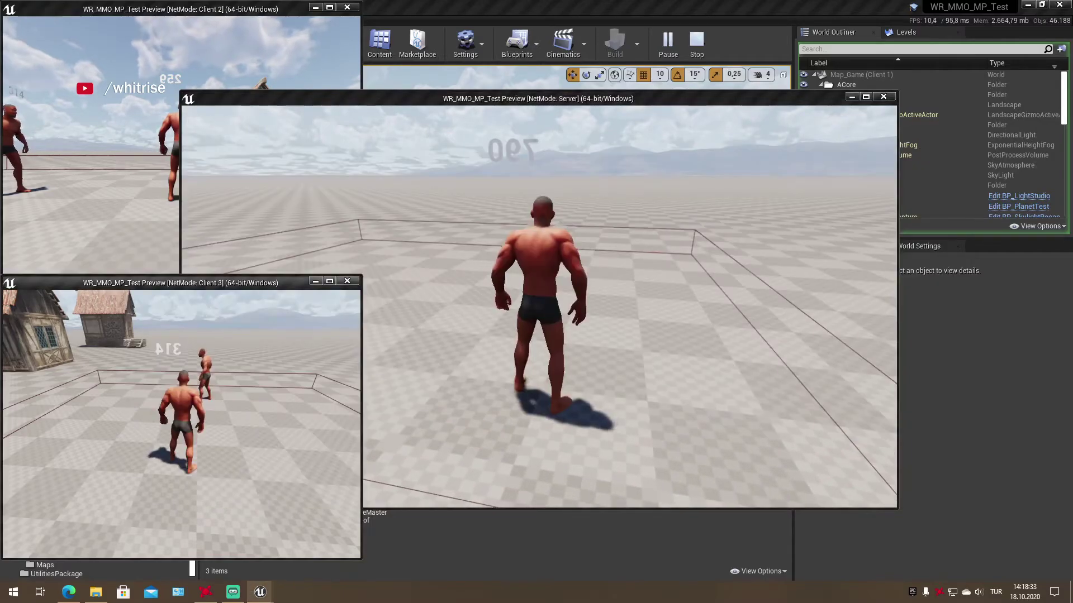
key("alt+Tab")
key("w")
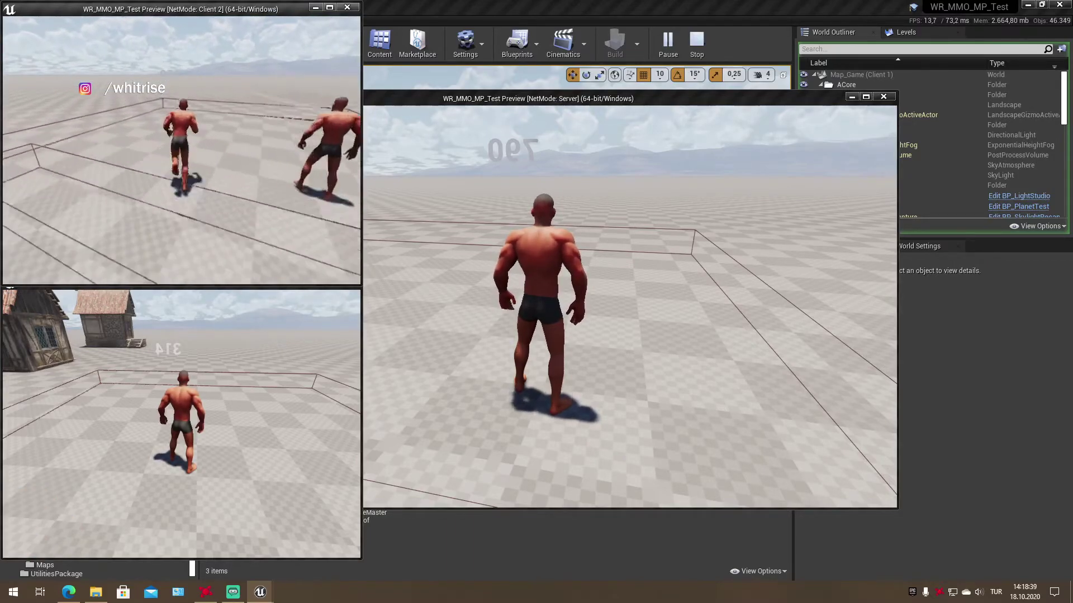
key("Escape")
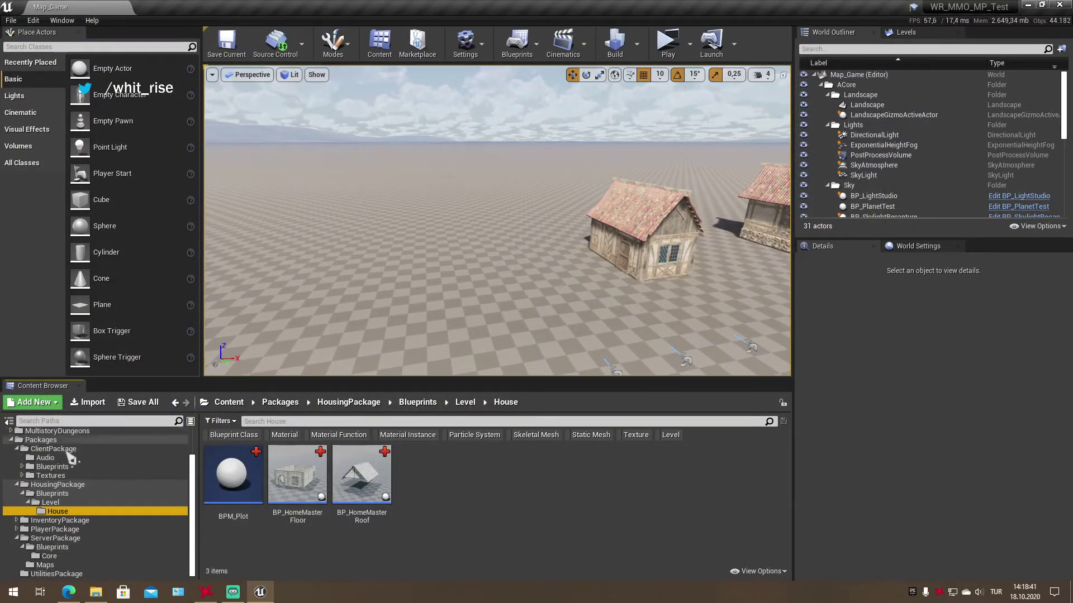
Fix up redirectors across the Content folder
scroll(71, 458, "up", 2)
right_click(39, 441)
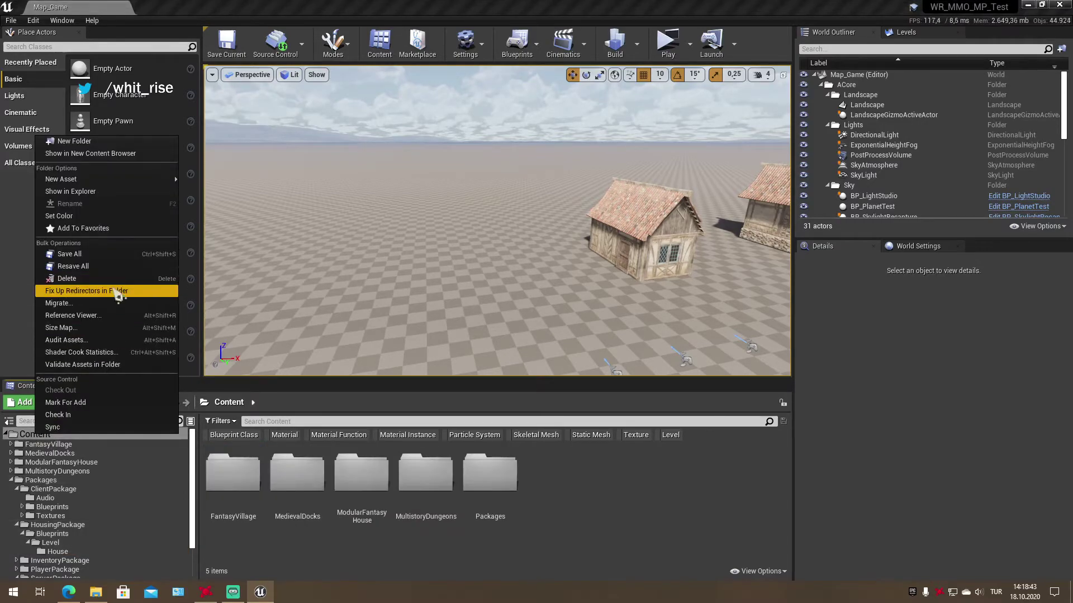
left_click(67, 284)
Submit all changes to source control with the description 'Plot system, file structure changes'
left_click(278, 45)
left_click(301, 99)
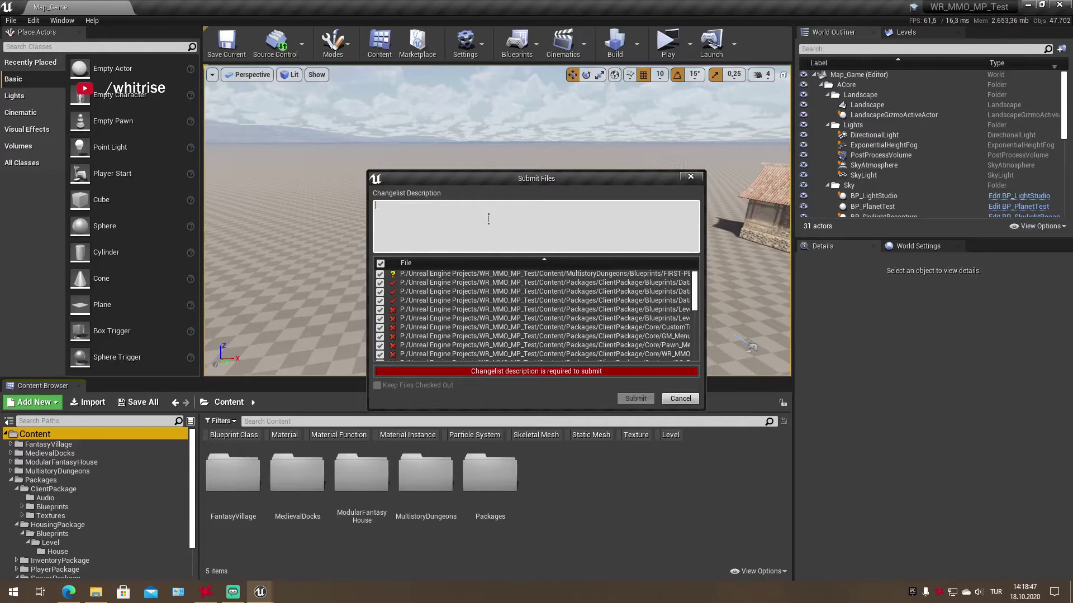
type("Pl")
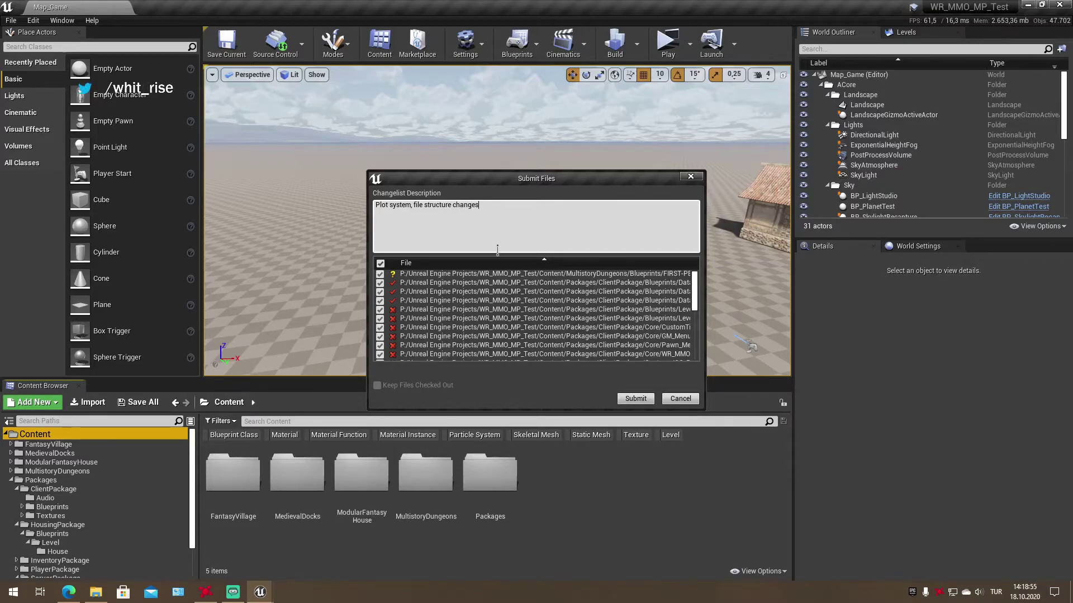
left_click(637, 399)
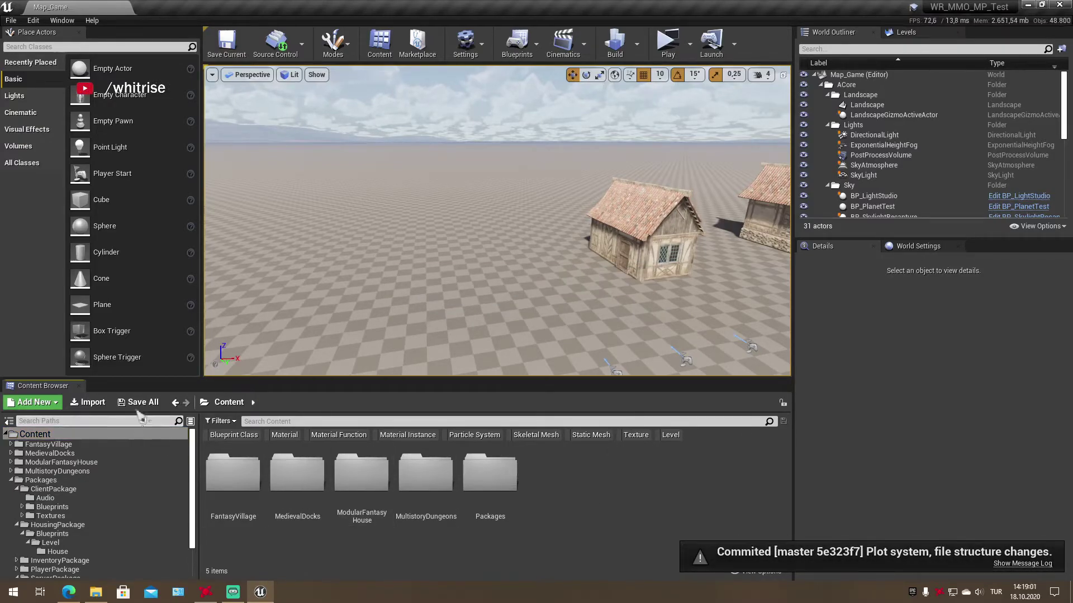
left_click(96, 591)
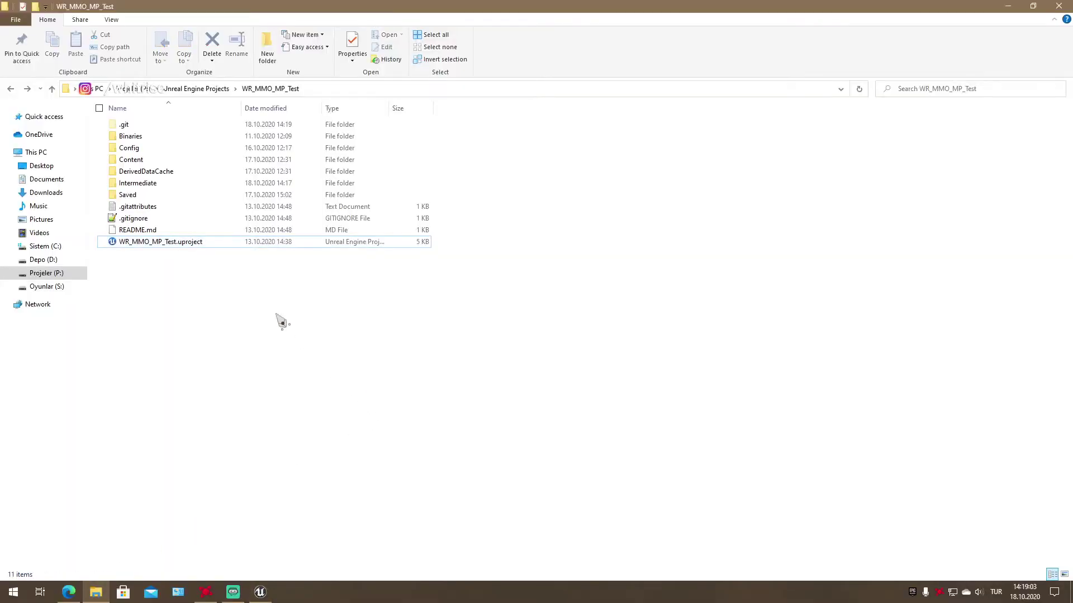
right_click(146, 160)
left_click(192, 347)
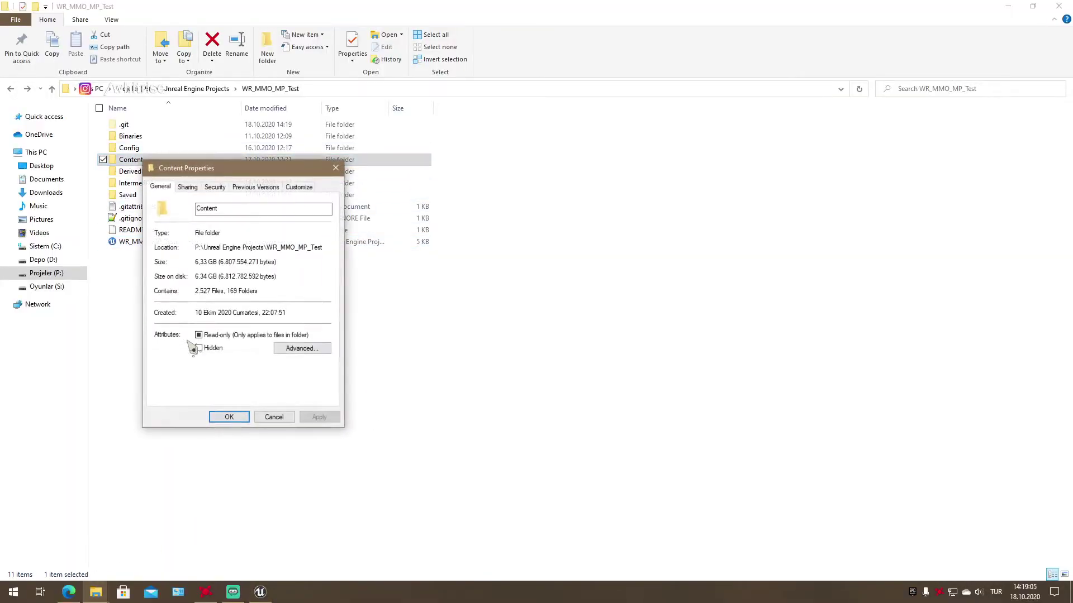
left_click(273, 418)
right_click(123, 125)
left_click(168, 313)
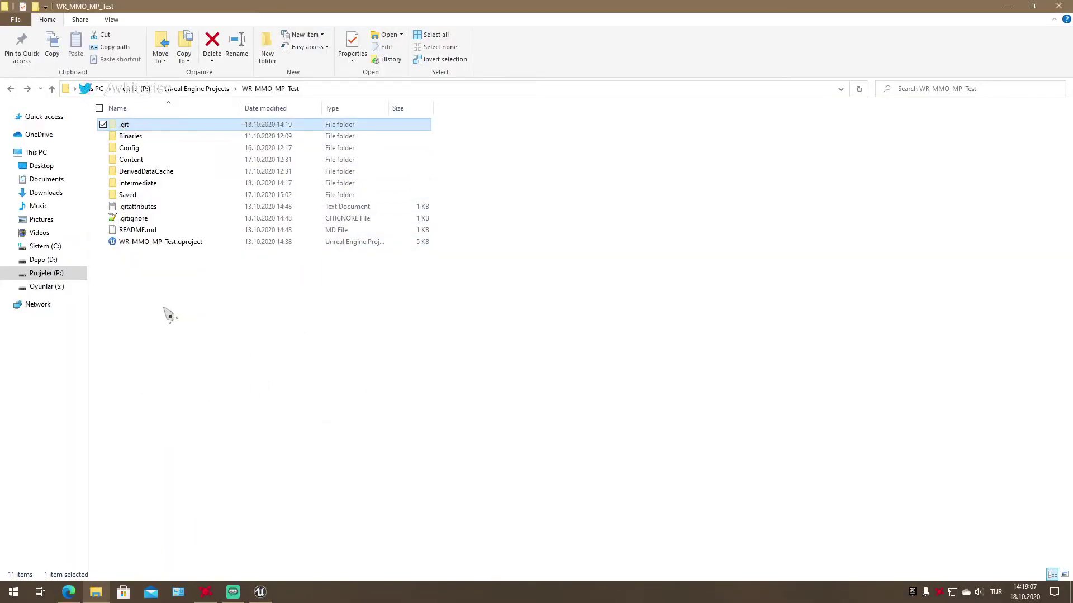
right_click(123, 125)
left_click(202, 313)
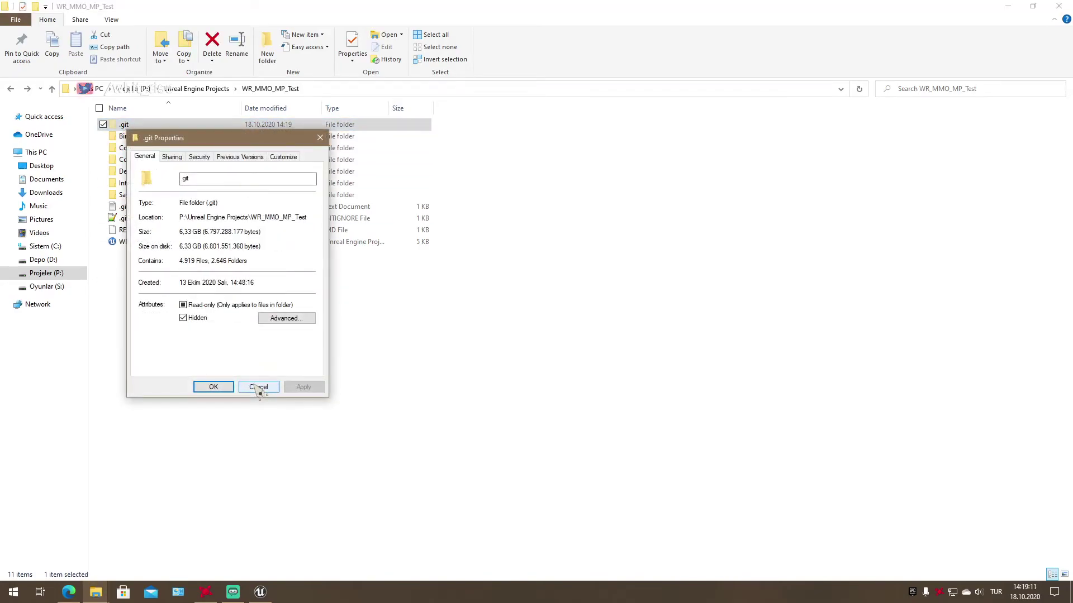
left_click(258, 388)
right_click(223, 330)
left_click(285, 388)
left_click(273, 593)
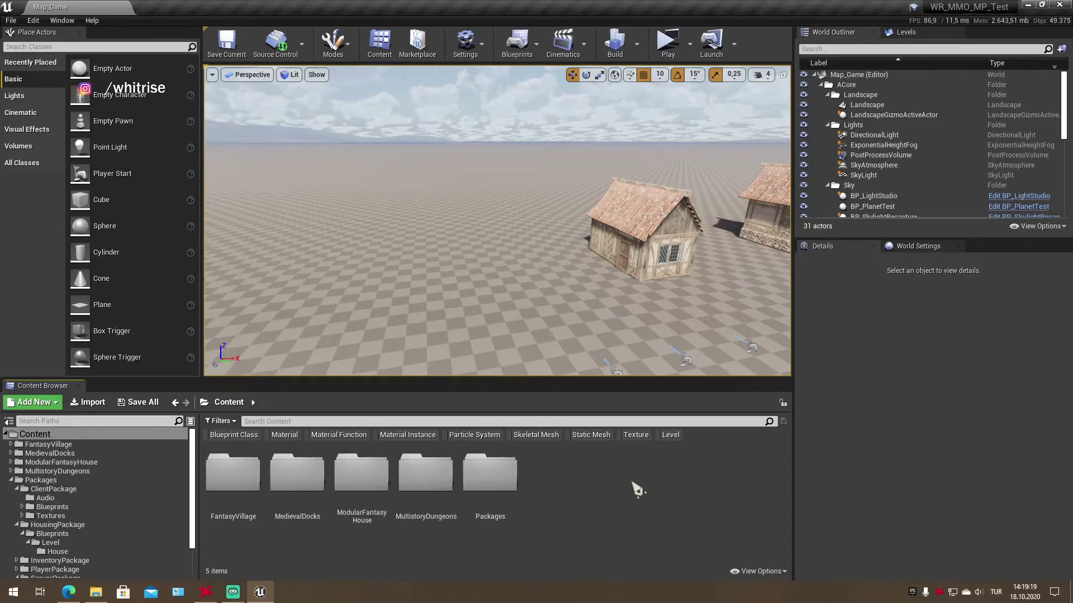
key("alt+Tab")
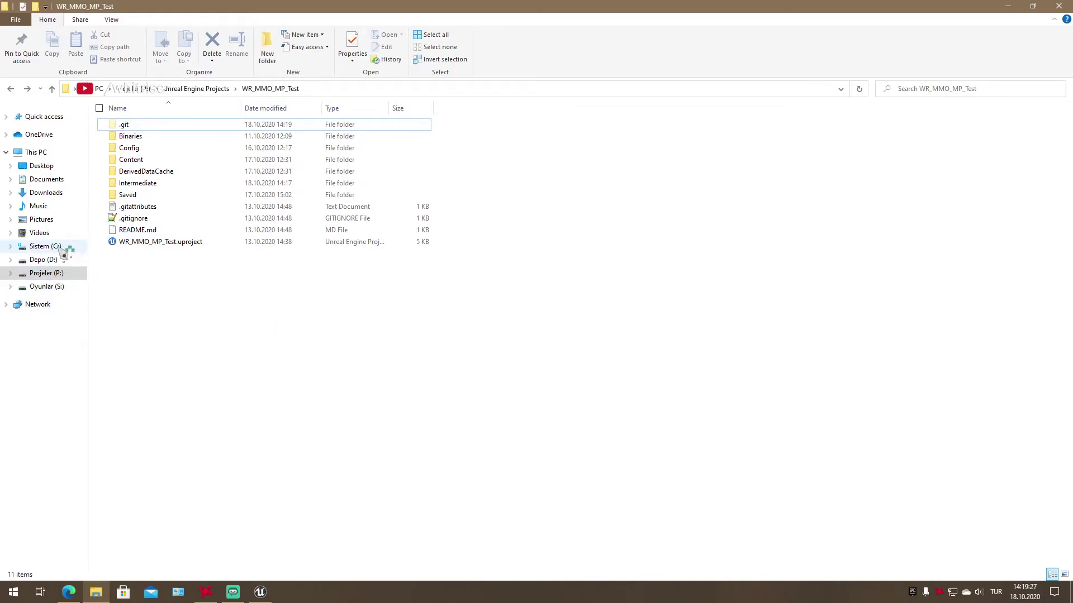
left_click(43, 246)
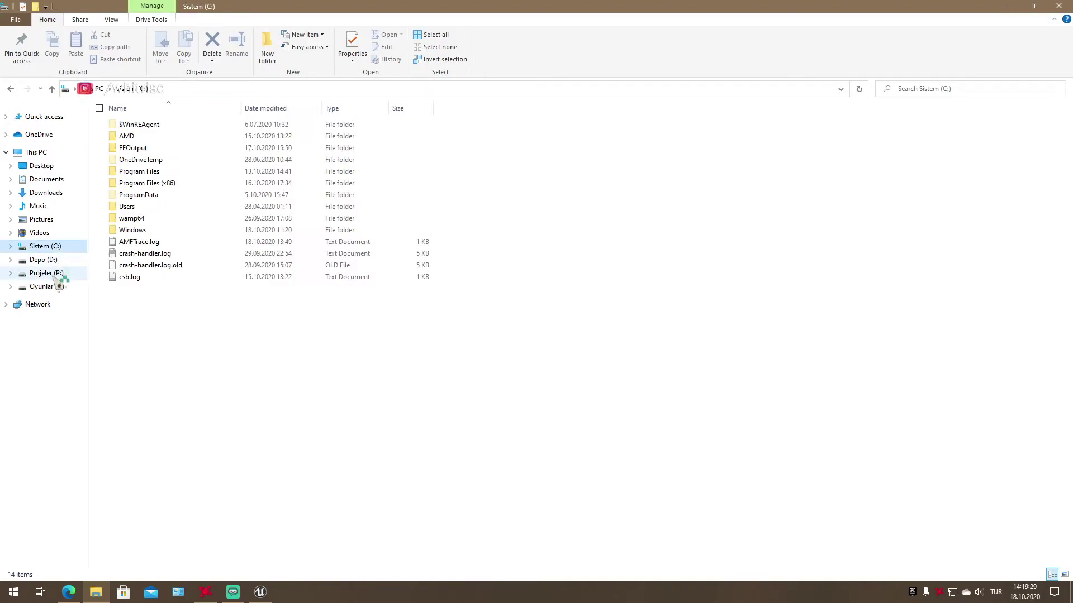
left_click(54, 276)
left_click(182, 138)
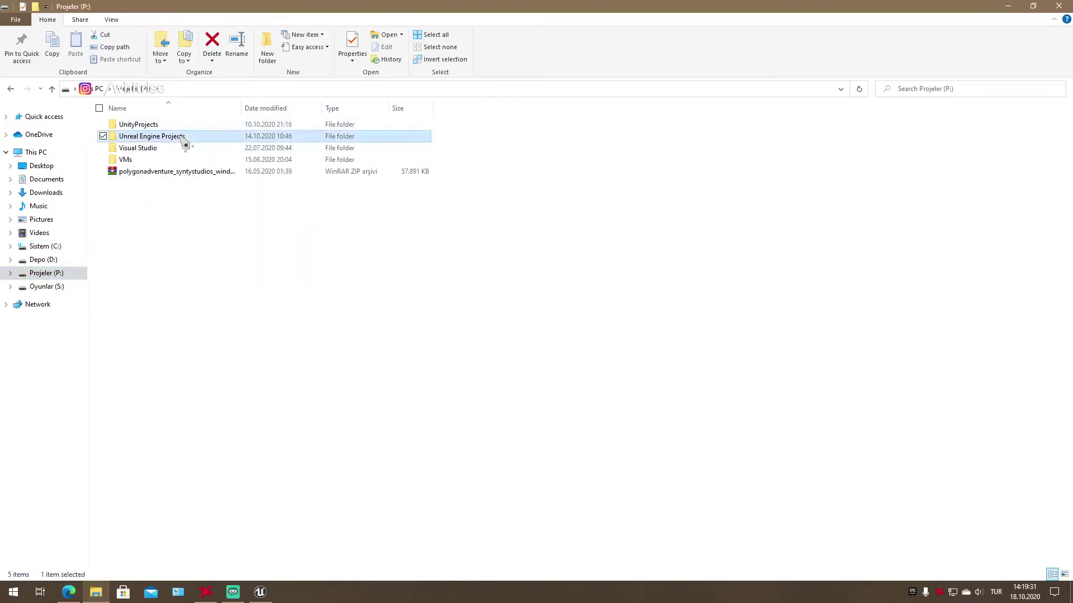
double_click(182, 138)
double_click(167, 182)
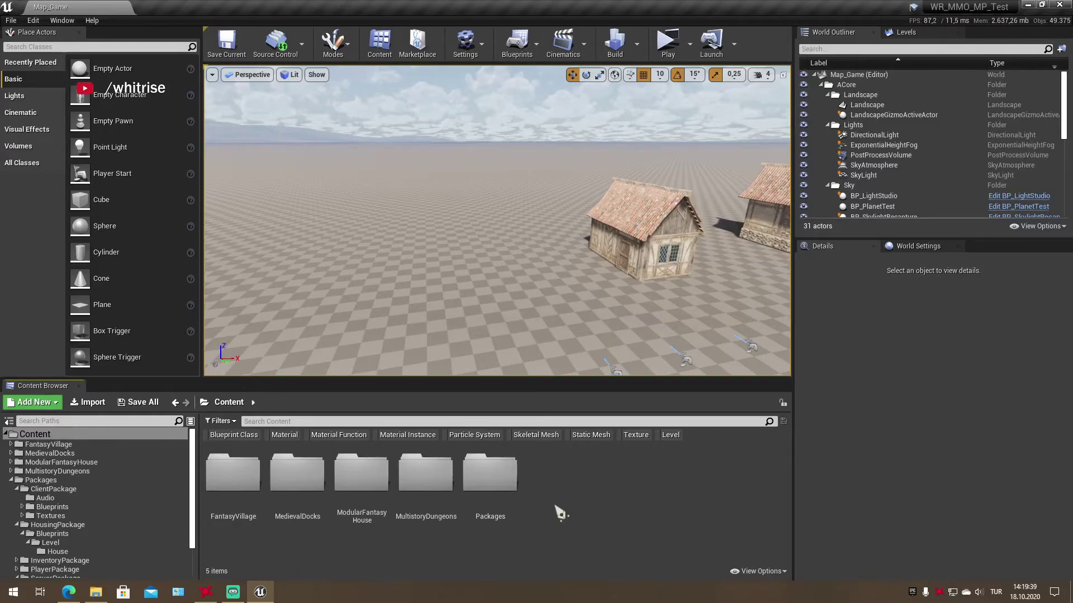
Orbit the viewport to inspect the volumetric clouds, the horizon and the two houses below
right_click_drag(593, 284, 592, 275)
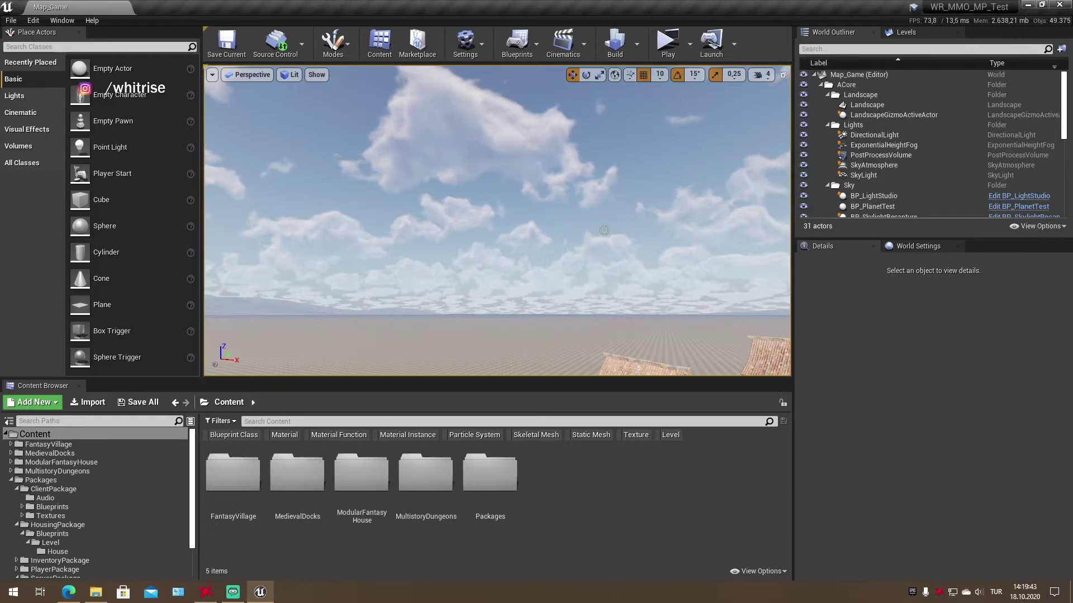
mouse_move(604, 231)
right_mouse_down()
mouse_move(564, 246)
mouse_move(593, 249)
mouse_move(587, 222)
mouse_move(586, 248)
right_mouse_up()
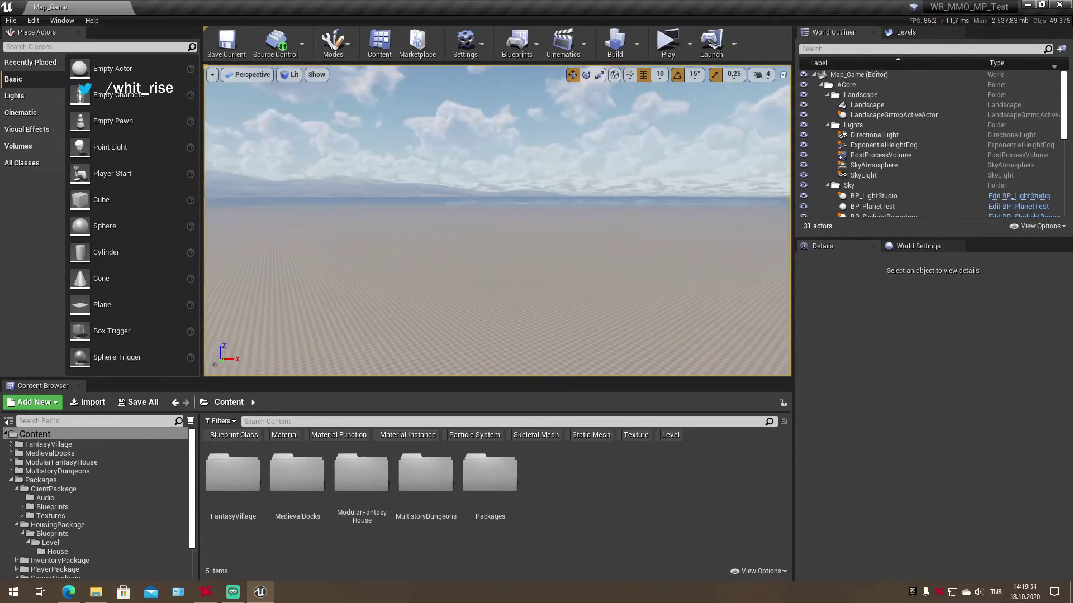
right_click_drag(577, 146, 577, 153)
mouse_move(600, 202)
right_mouse_down()
mouse_move(698, 363)
mouse_move(699, 335)
right_mouse_up()
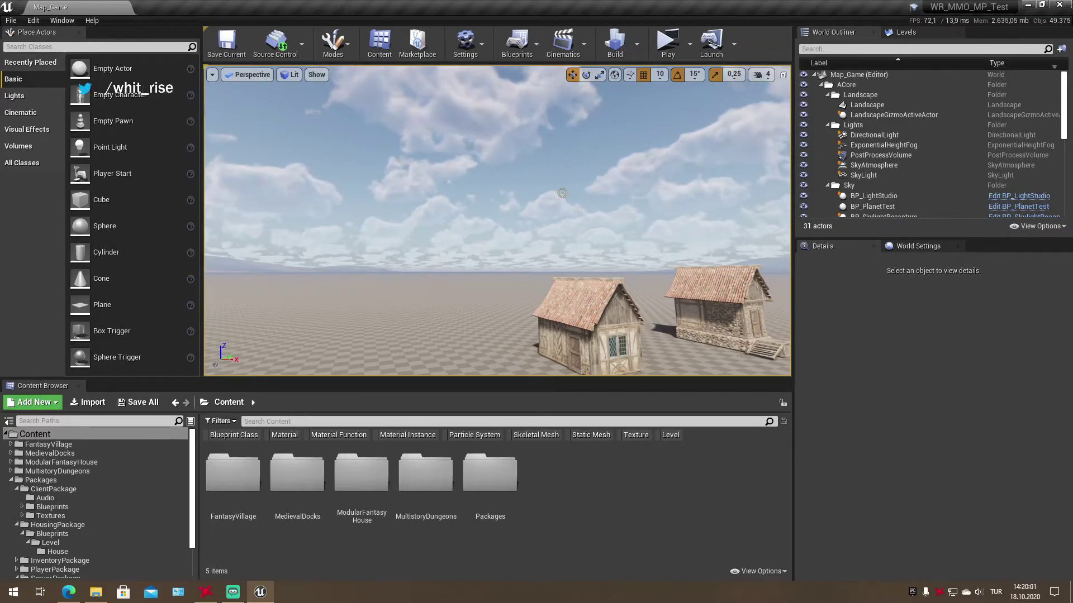
right_click_drag(627, 222, 483, 271)
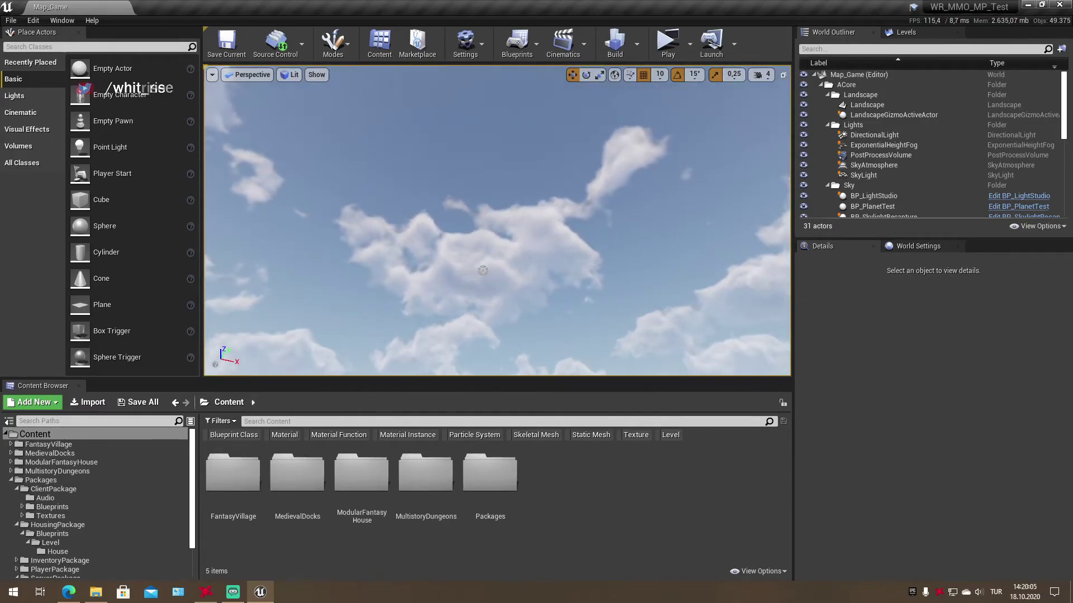
Filter the Plugins list by 'volu' to confirm Volumetrics is enabled, then close it
left_click(33, 20)
left_click(56, 191)
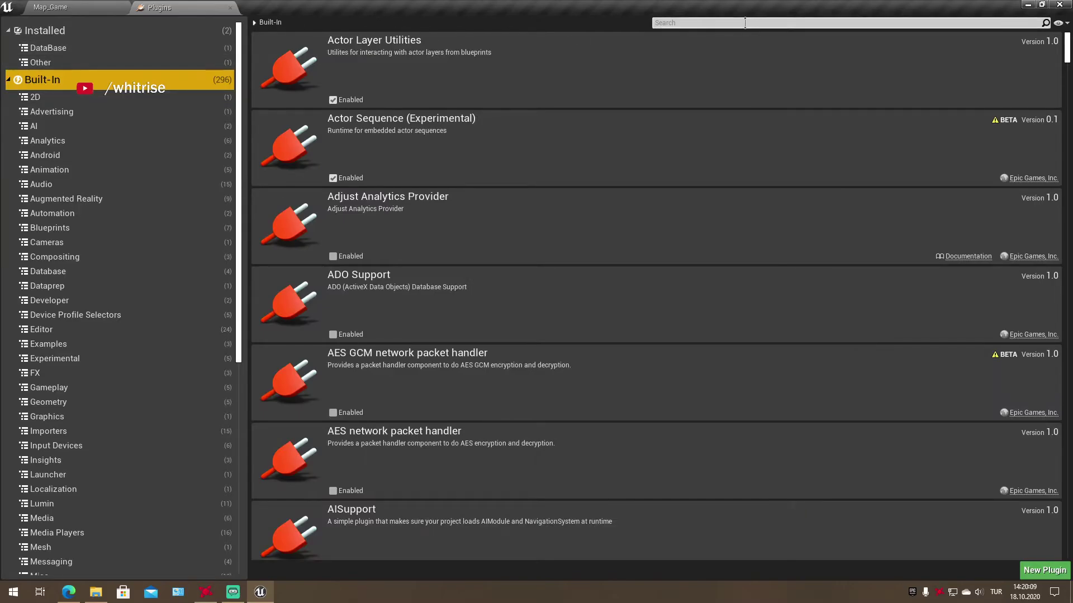
left_click(745, 22)
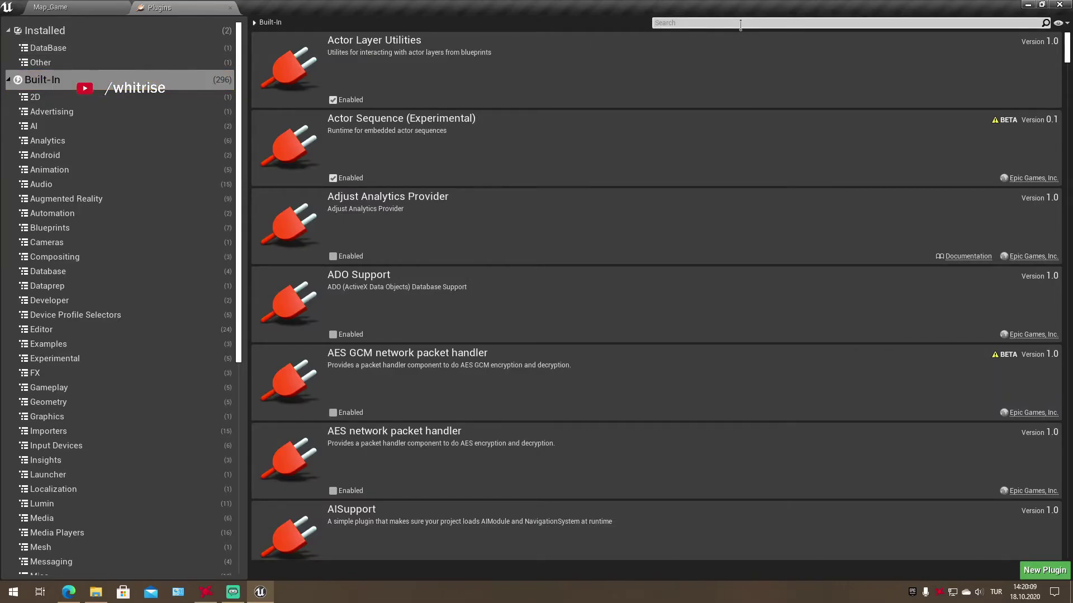
type("volu")
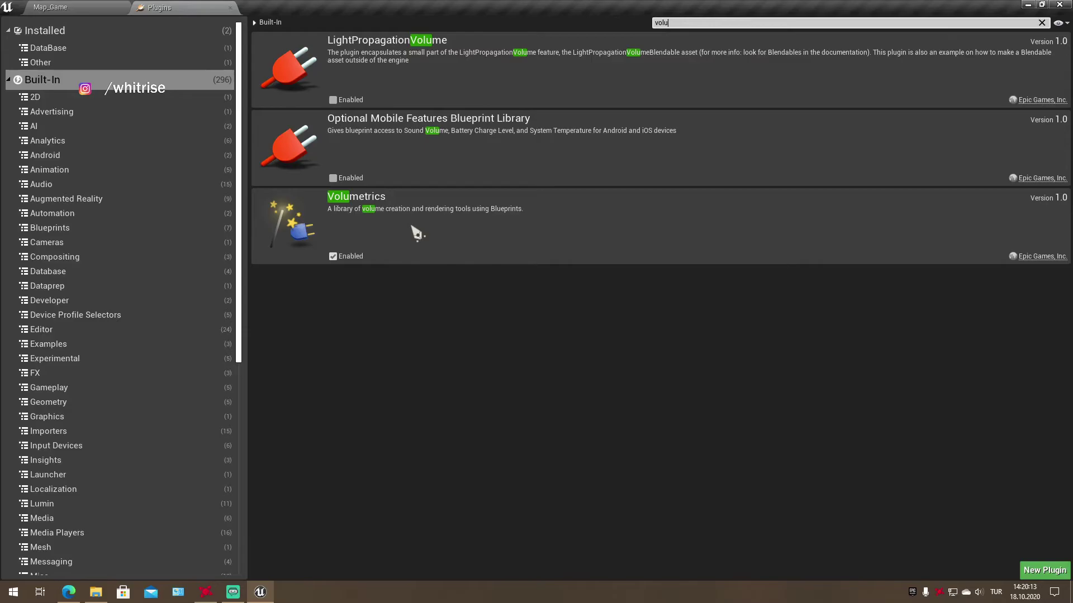
left_click(230, 8)
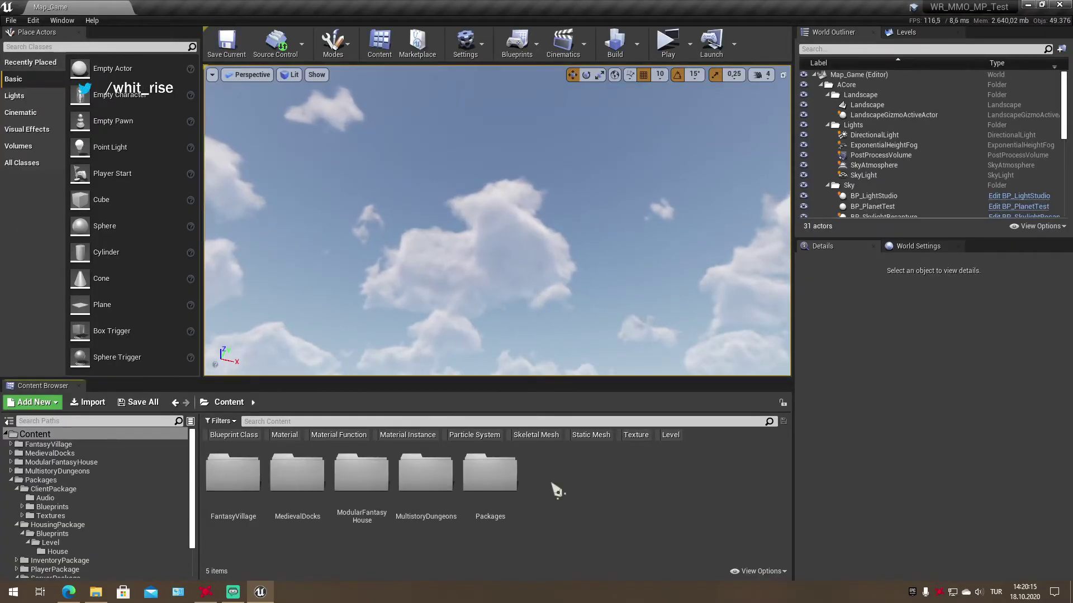
right_click_drag(497, 220, 499, 294)
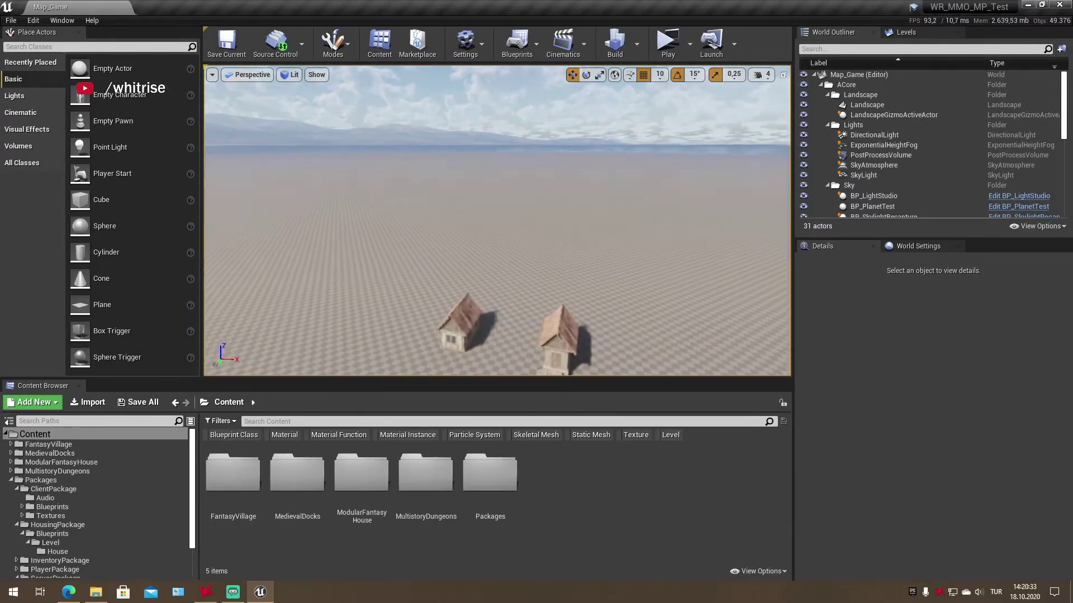
right_click_drag(501, 265, 493, 240)
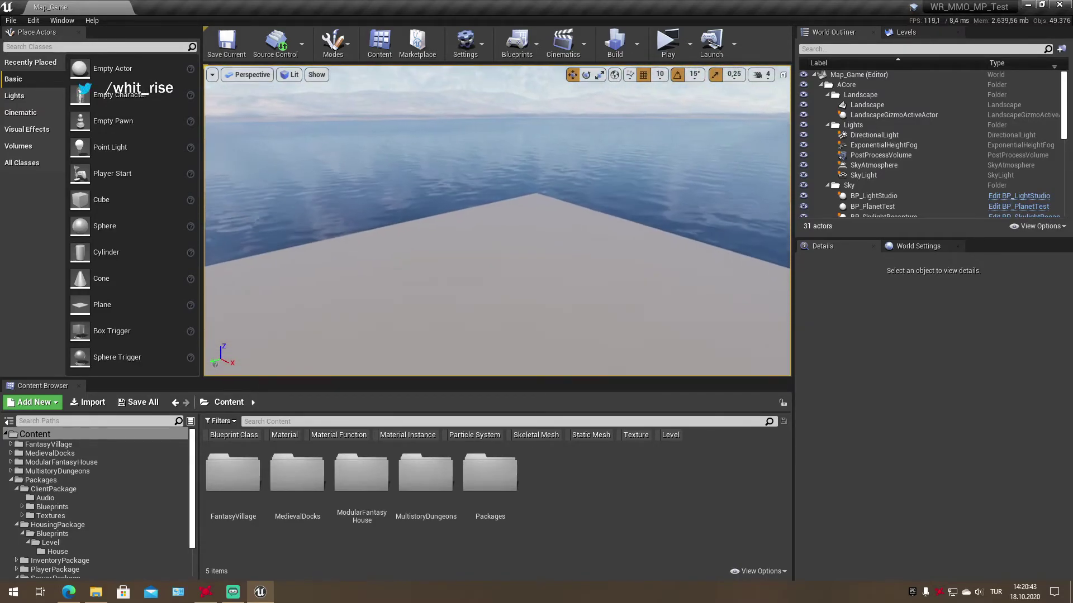
right_click_drag(493, 241, 492, 240)
Select BP_PlanetTest, raise the camera speed, and fly out until the planet appears as a disc
left_click(479, 192)
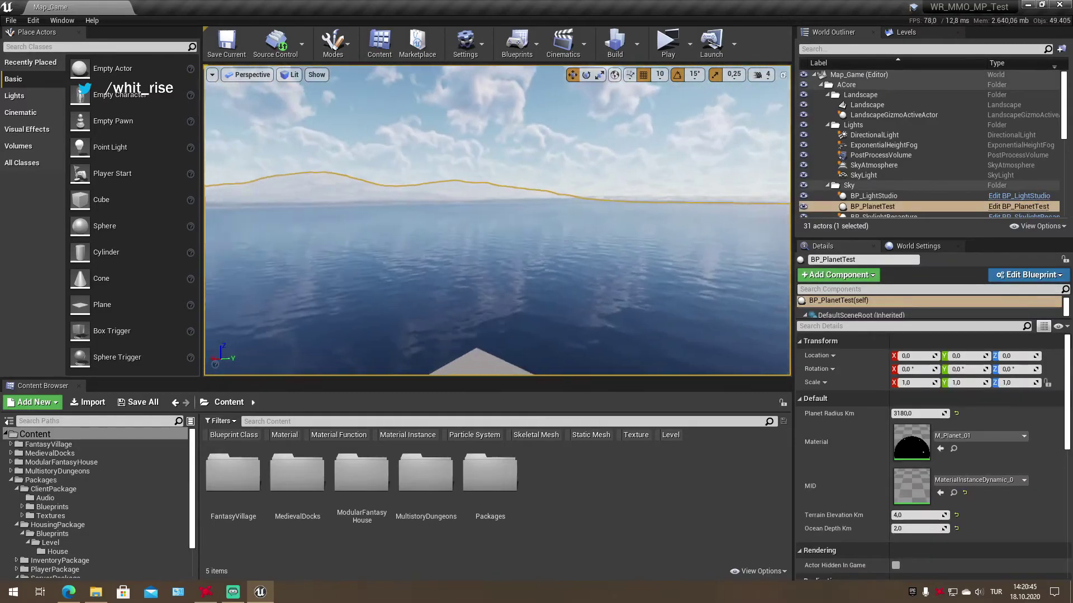
left_click(761, 75)
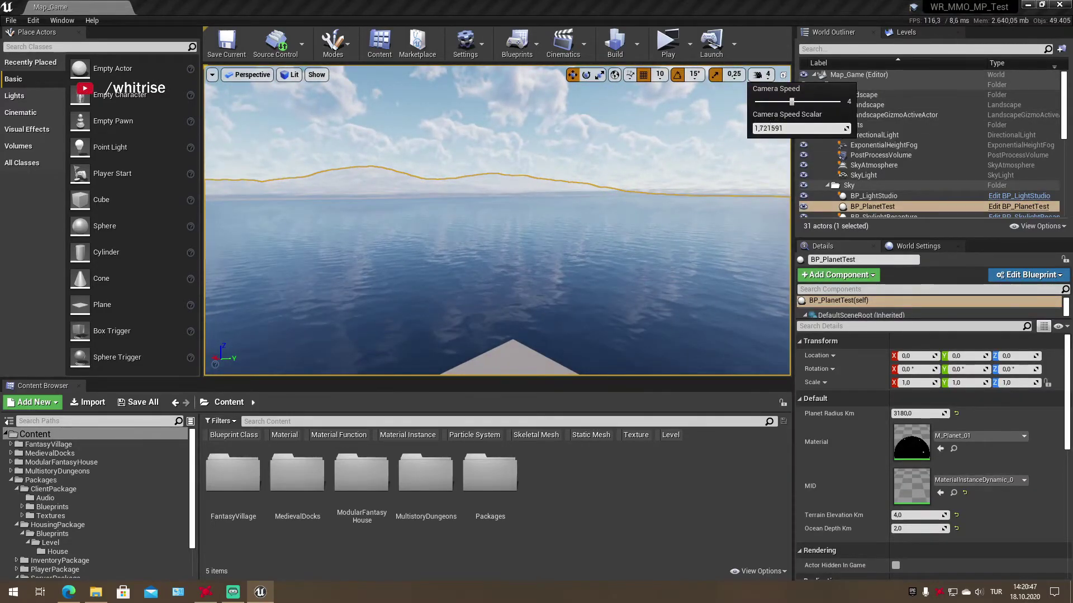
right_click_drag(493, 241, 493, 241)
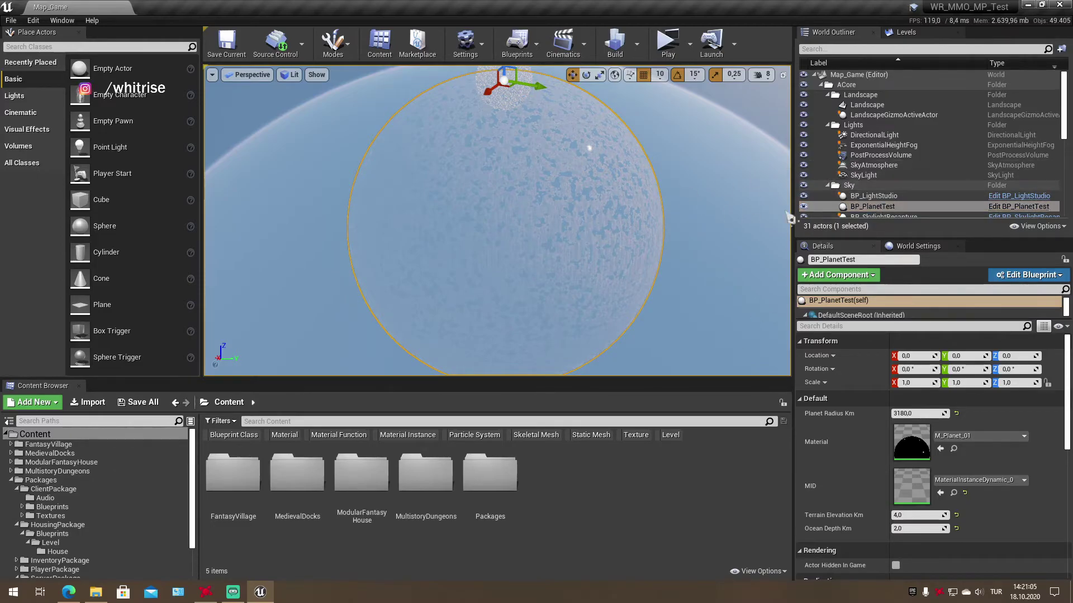
right_click_drag(749, 217, 748, 217)
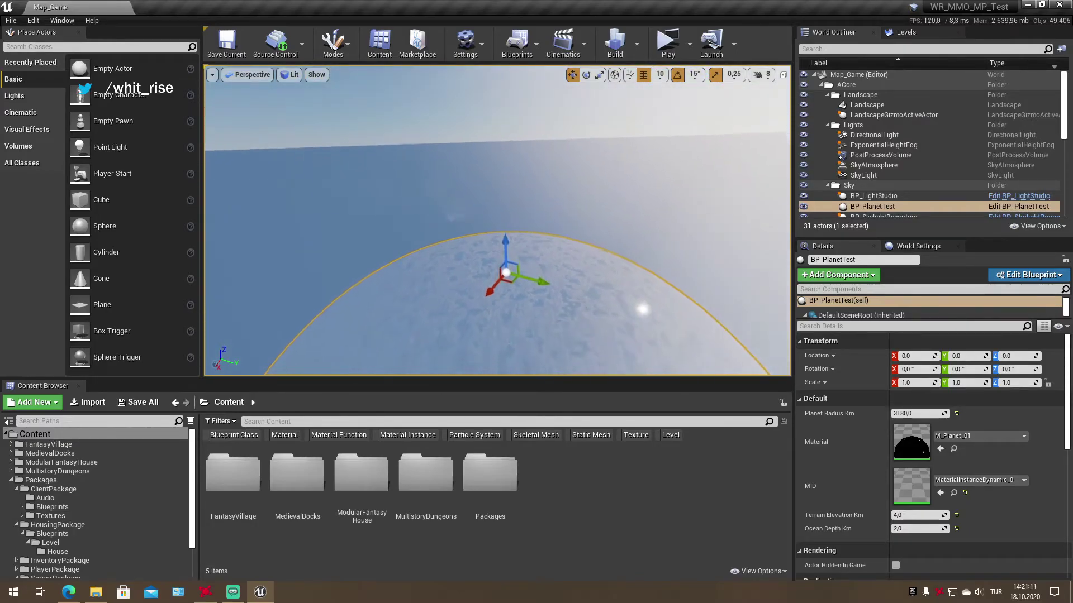
right_click_drag(497, 221, 497, 221)
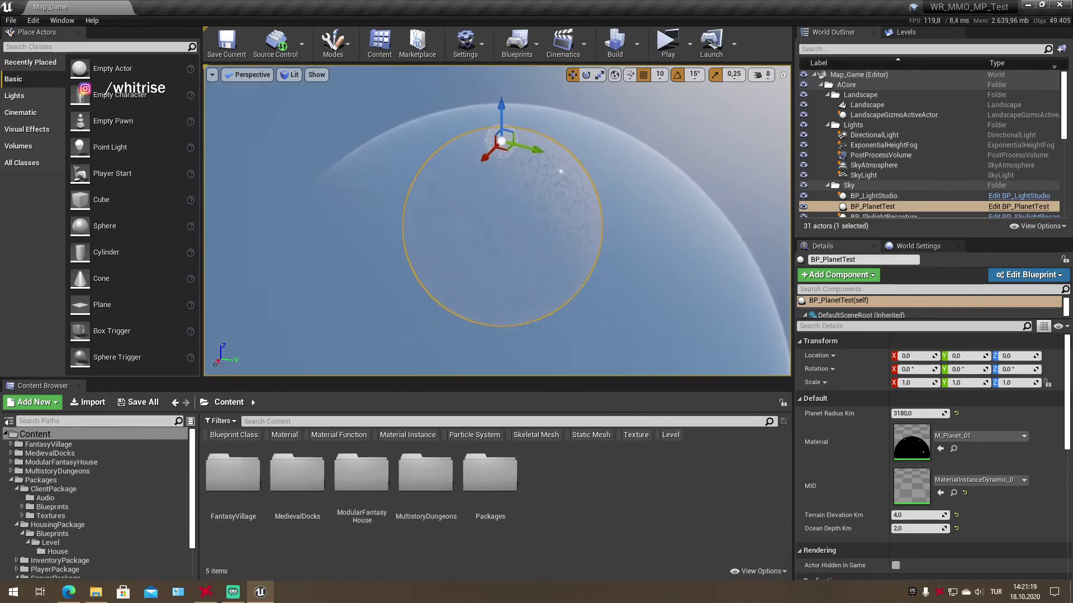
right_click_drag(497, 220, 498, 221)
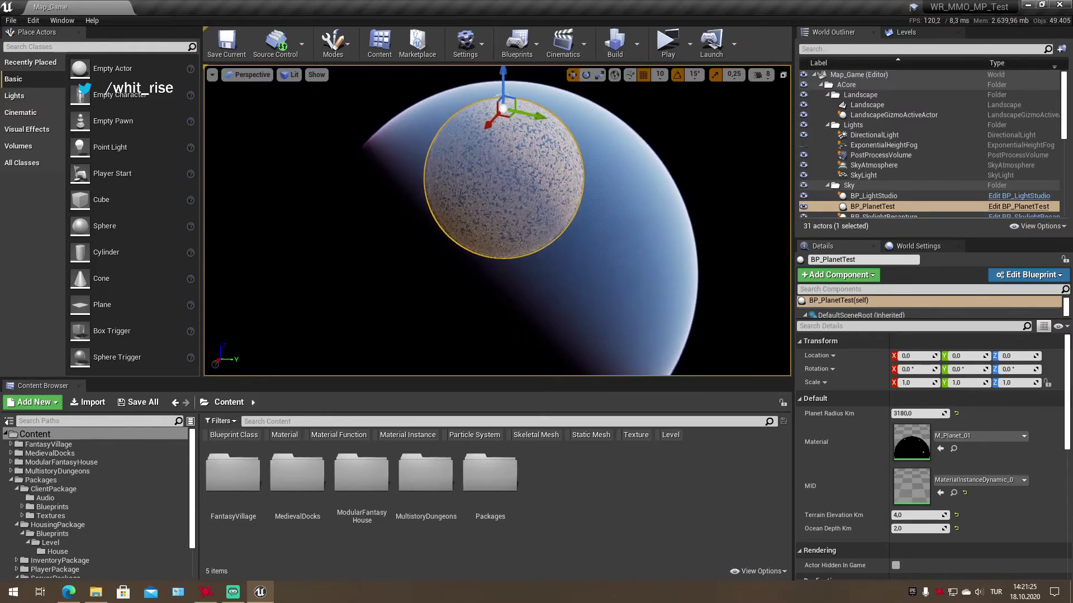
Orbit toward the planet's dark side and select the SkyAtmosphere actor
right_click_drag(757, 211, 757, 211)
scroll(891, 189, "down", 2)
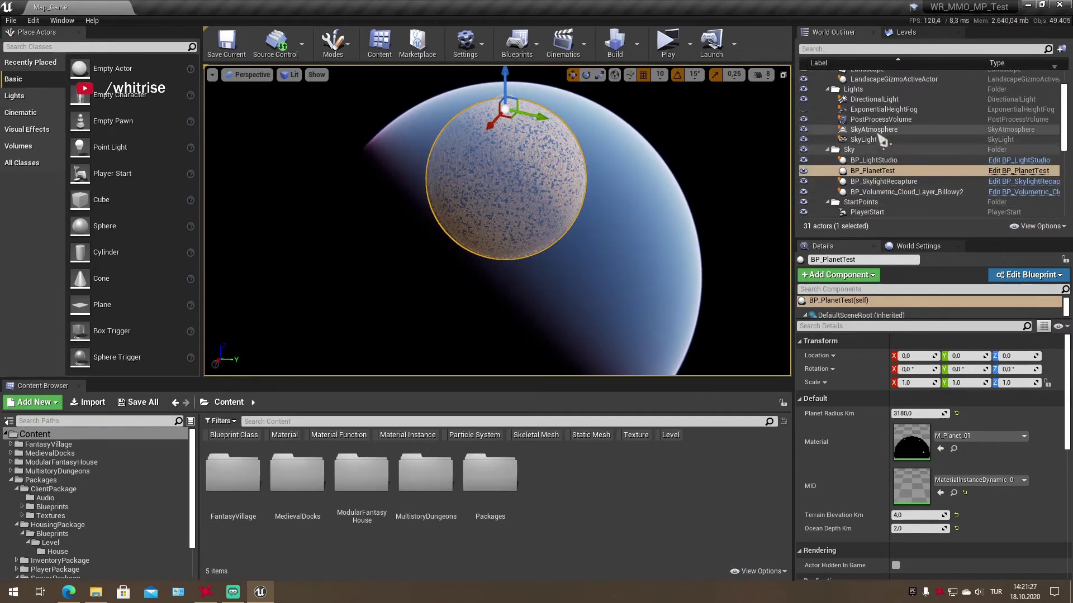
left_click(873, 129)
Set SkyAtmosphere Ground Radius to 3500 and Transform Mode to Planet Center at Component Transform
left_click(912, 394)
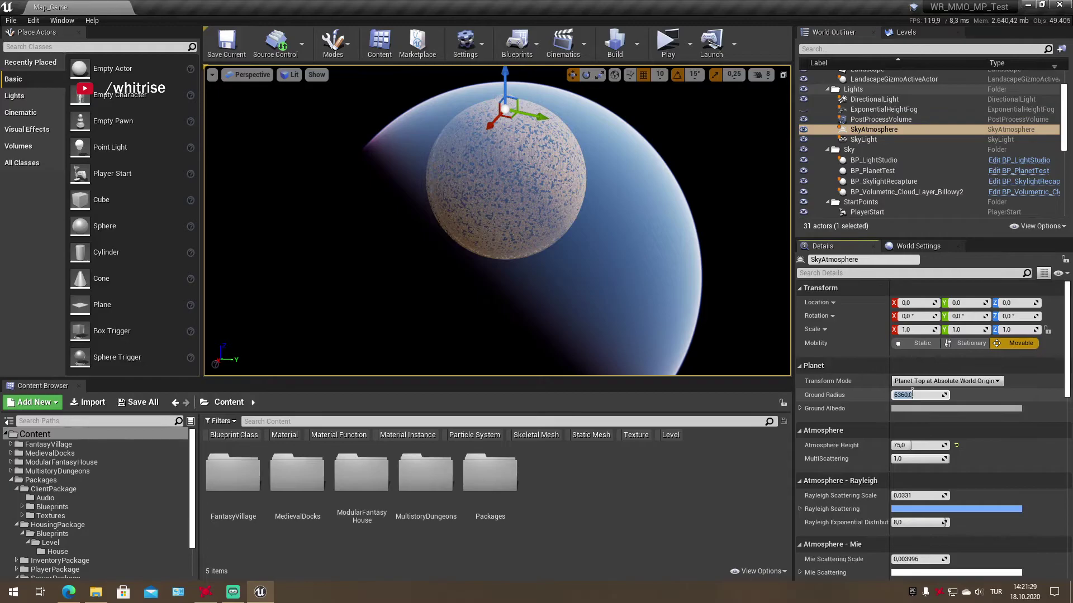
type("3500")
key("Return")
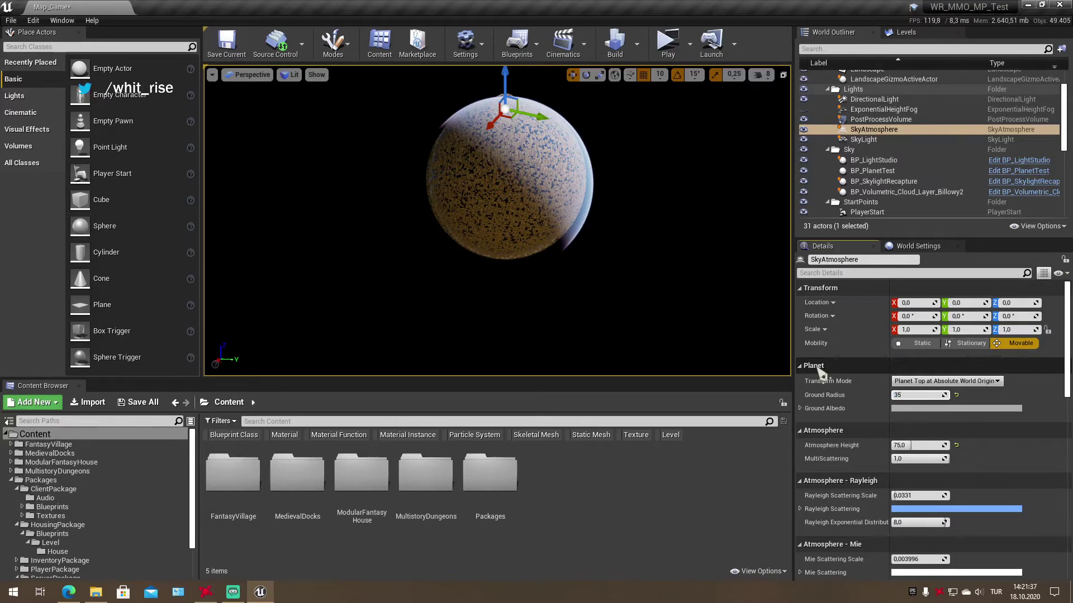
left_click(944, 381)
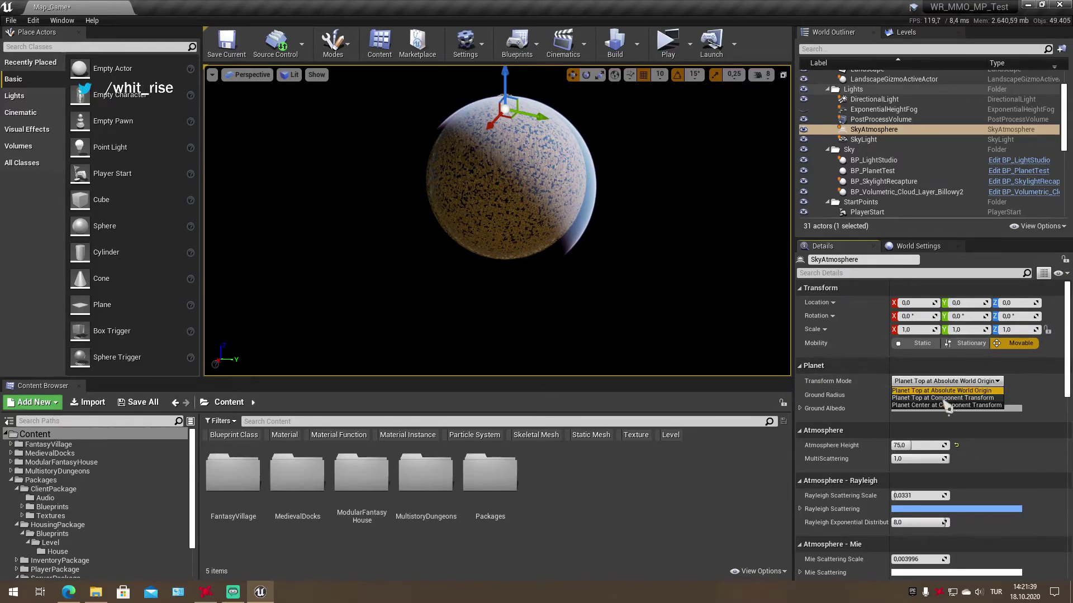
left_click(942, 406)
left_click(950, 381)
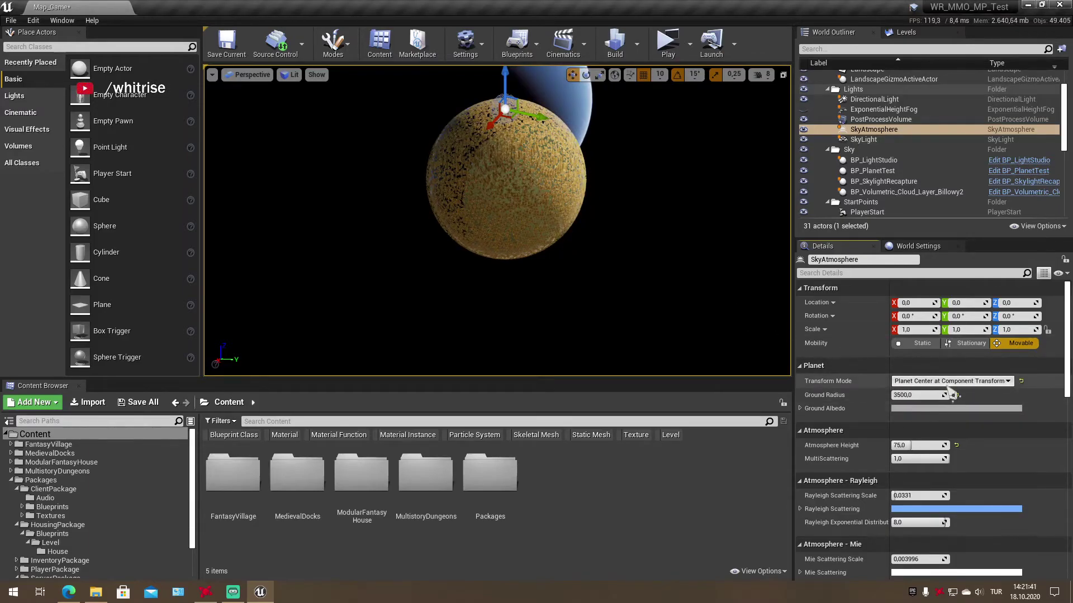
left_click(944, 397)
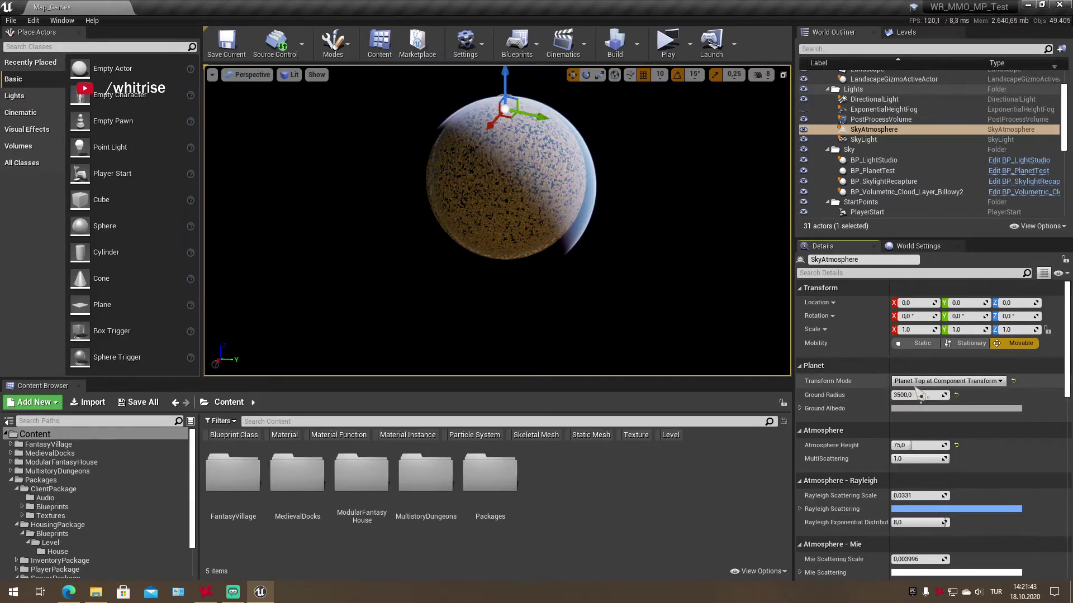
left_click(944, 381)
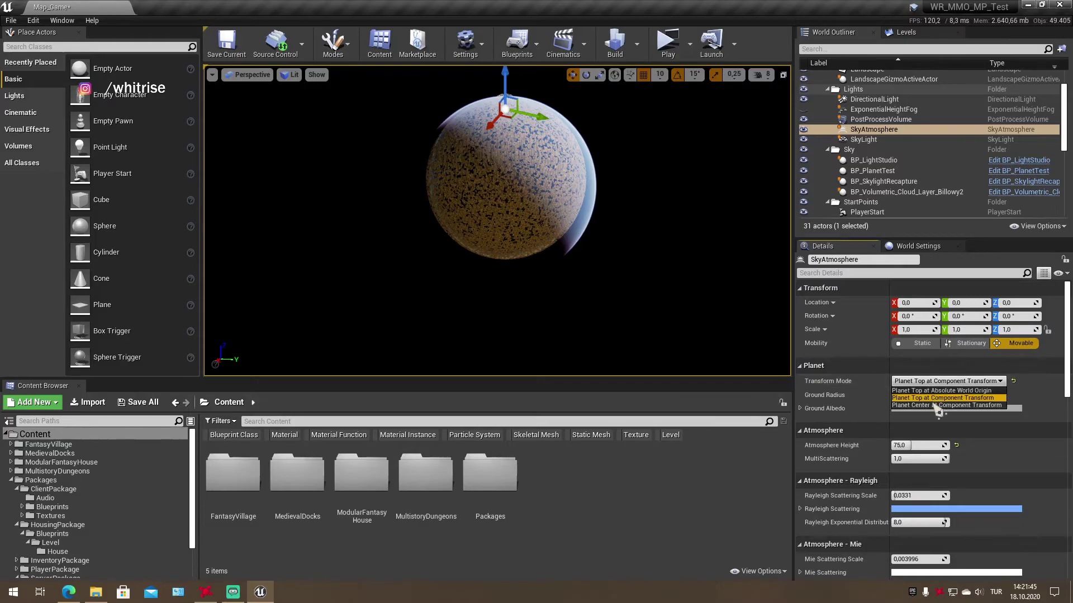
left_click(942, 406)
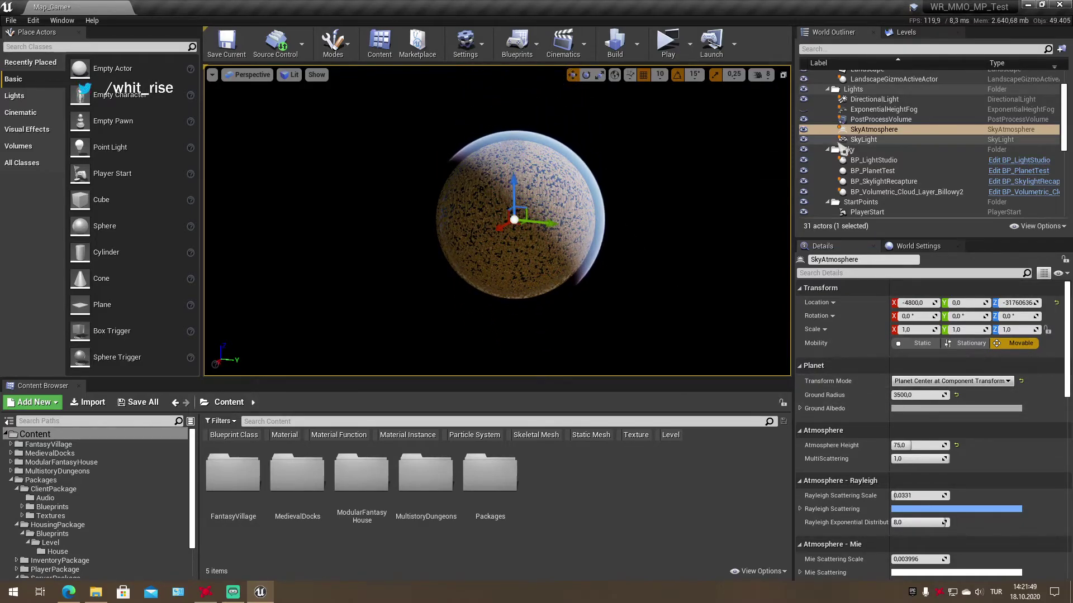
Compare against BP_PlanetTest's radius and set the SkyAtmosphere's X location to 0
left_click(872, 171)
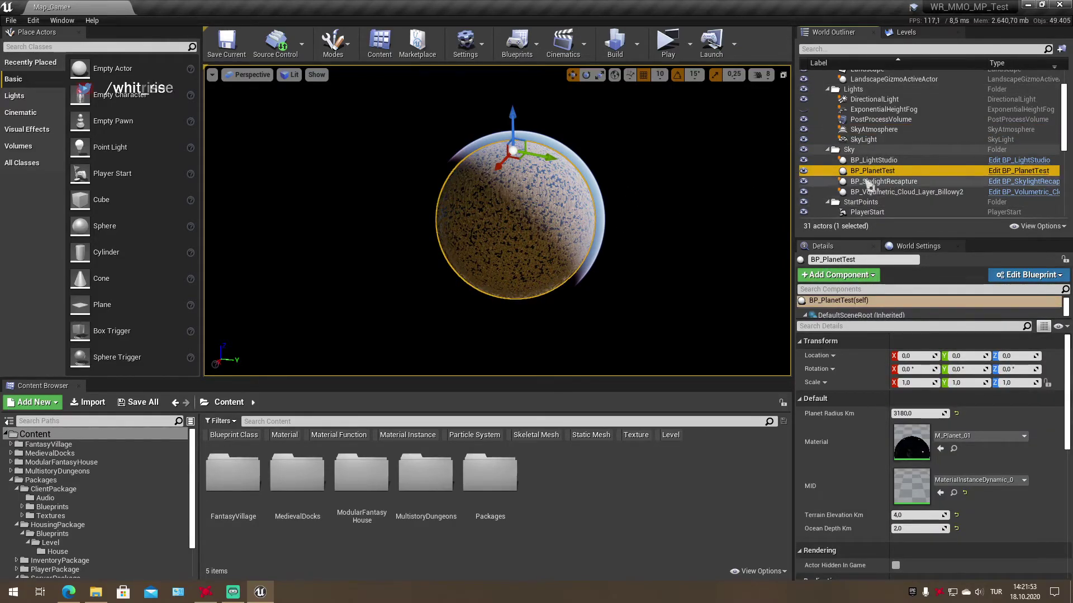
left_click(876, 130)
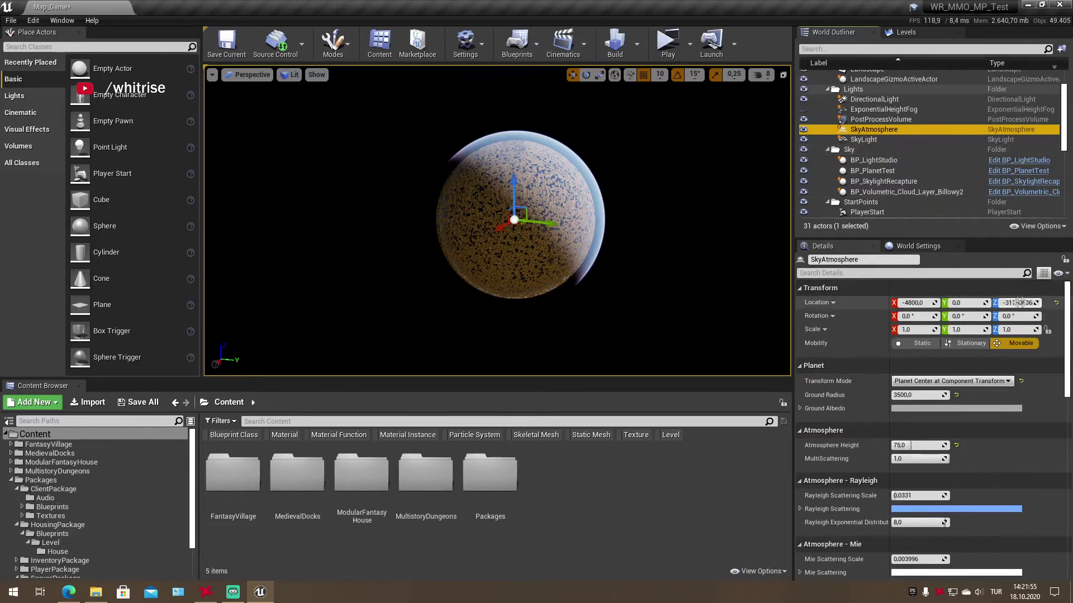
left_click(1020, 302)
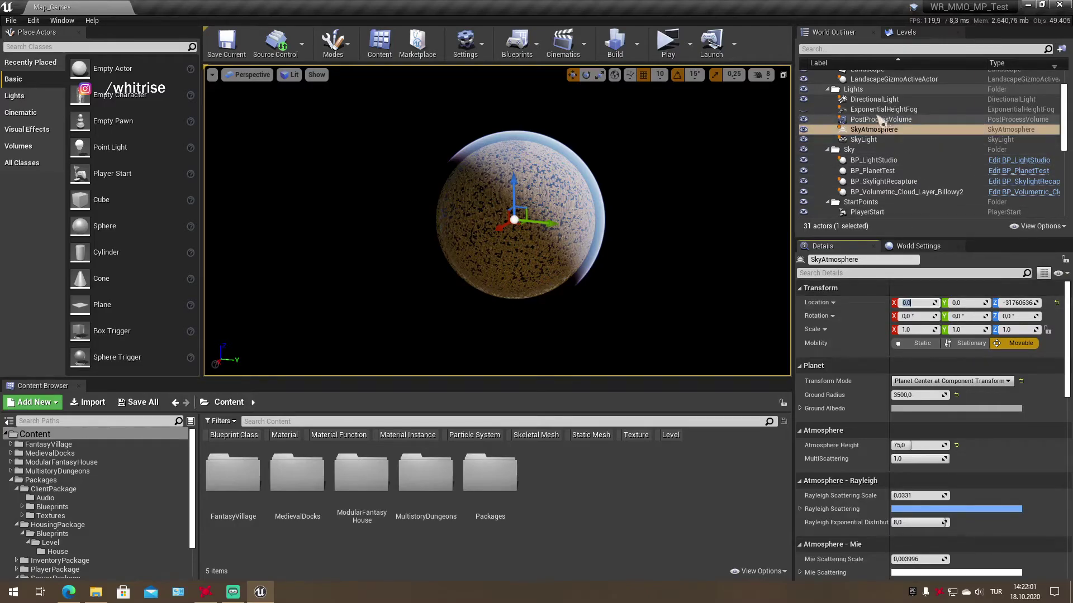
left_click(880, 172)
scroll(855, 419, "down", 2)
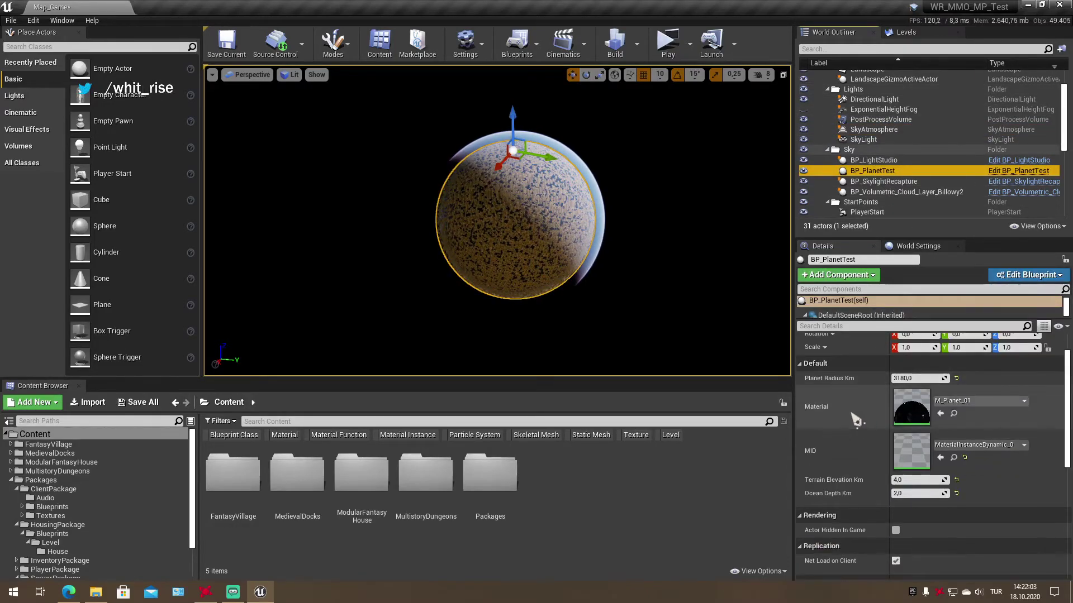
scroll(855, 420, "down", 3)
scroll(855, 420, "down", 1)
scroll(852, 391, "up", 6)
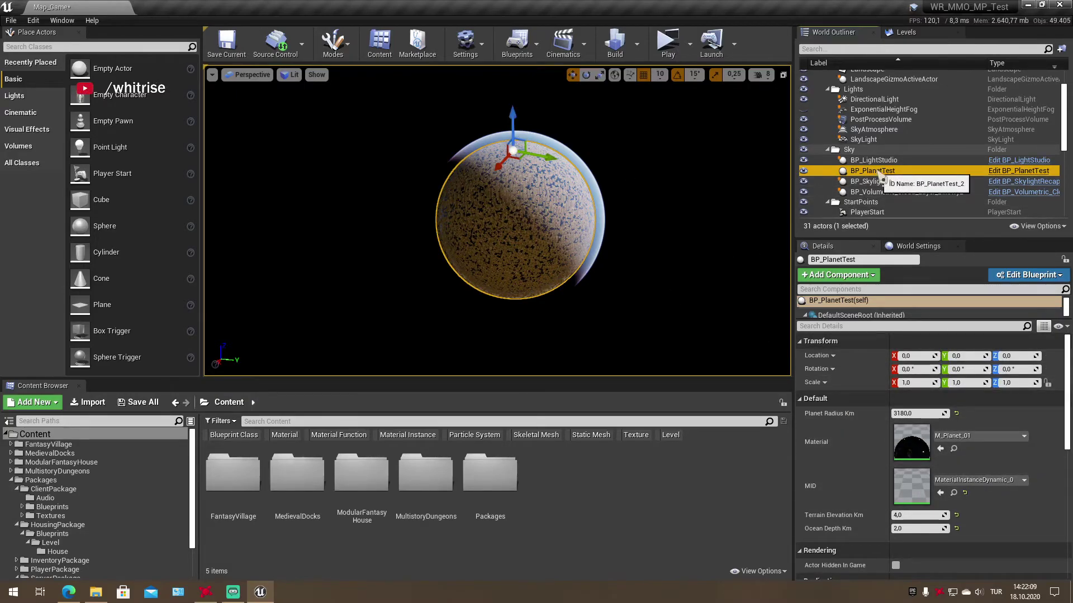
left_click(872, 129)
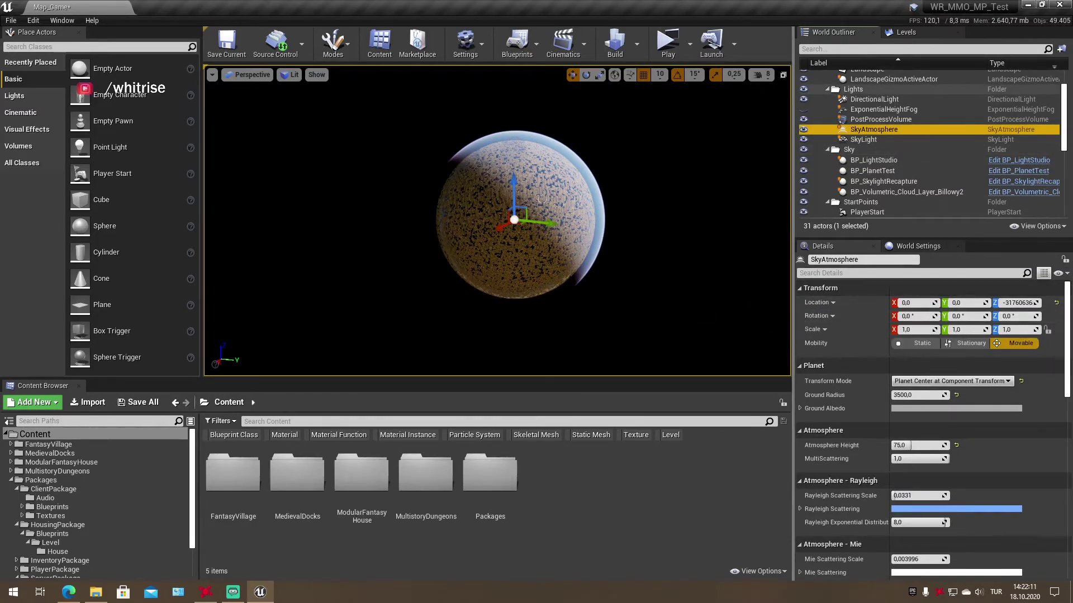
Give the SkyAtmosphere a large negative Z location so its glow wraps the planet, then select PostProcessVolume
right_click_drag(515, 178, 515, 178)
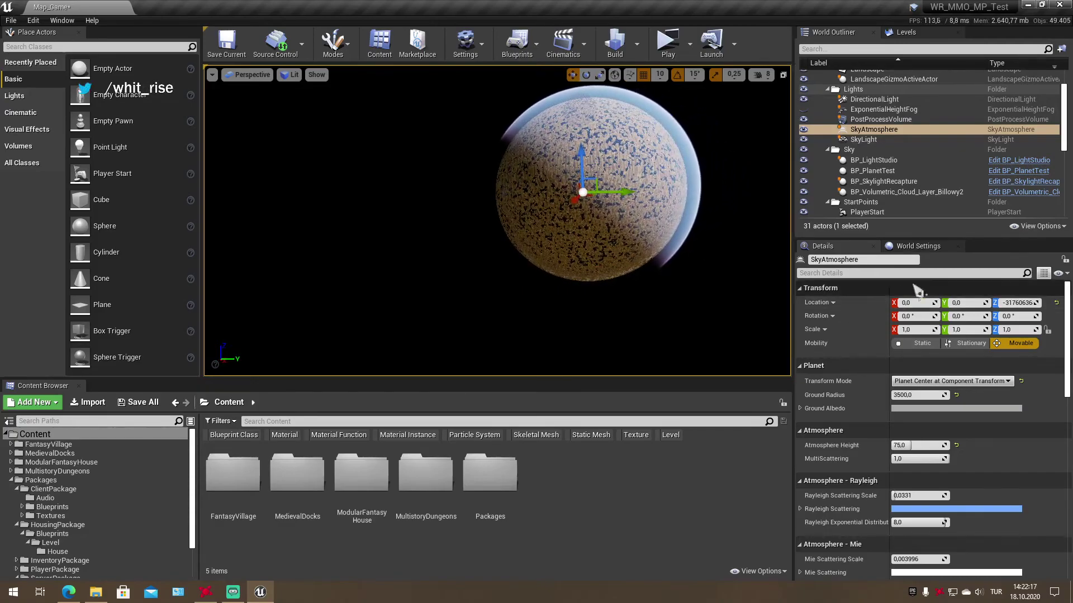
left_click(1018, 303)
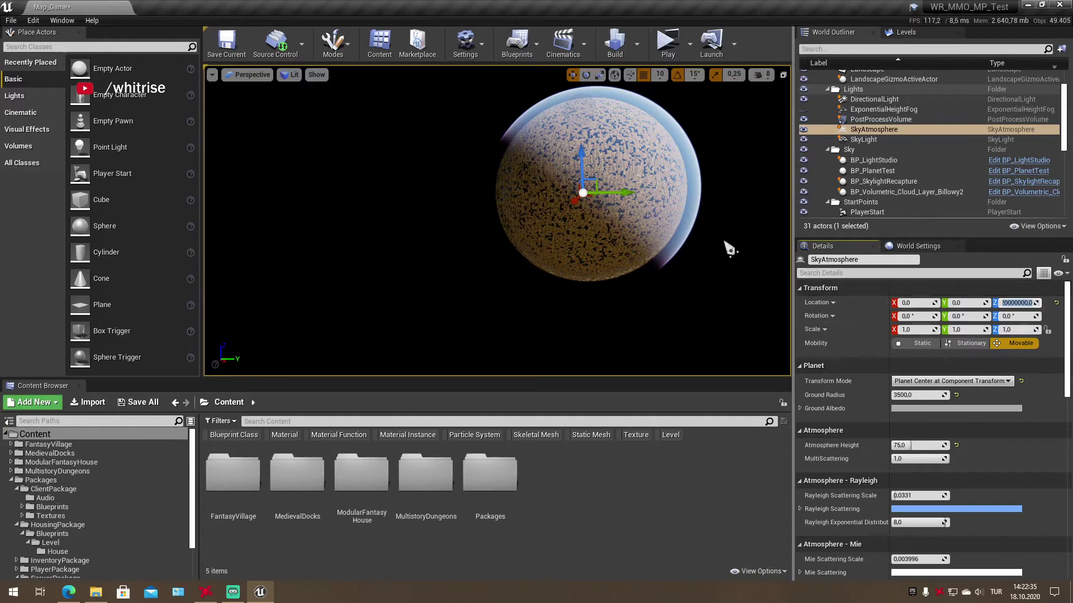
right_click_drag(730, 239, 782, 250)
scroll(684, 225, "up", 2)
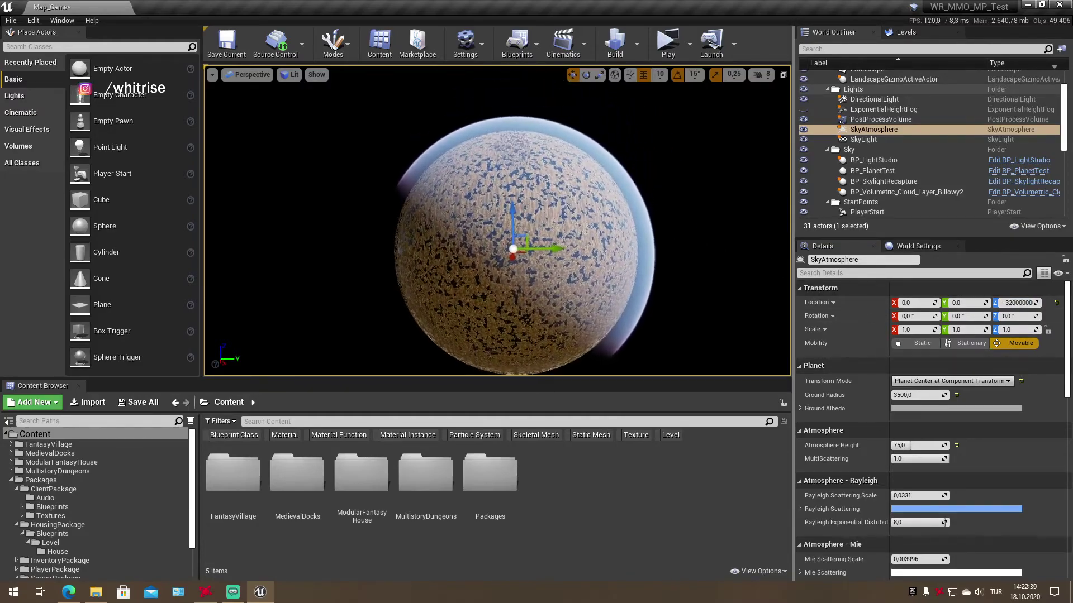
scroll(682, 222, "up", 2)
scroll(684, 225, "up", 1)
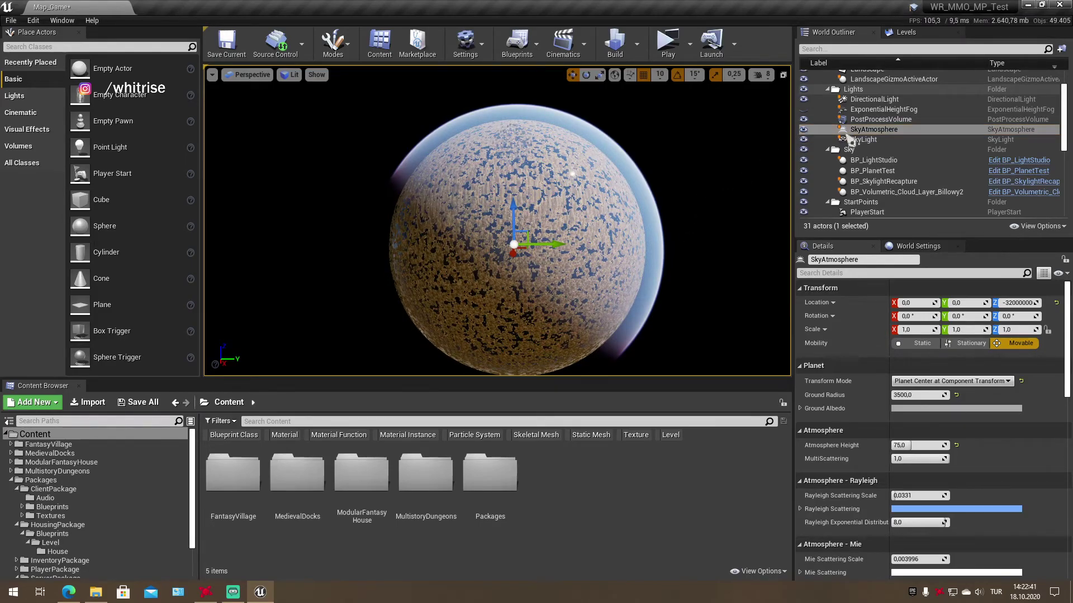
left_click(881, 119)
Focus on the PostProcessVolume, fly down to ground level beside the house, and select SkyAtmosphere
key("f")
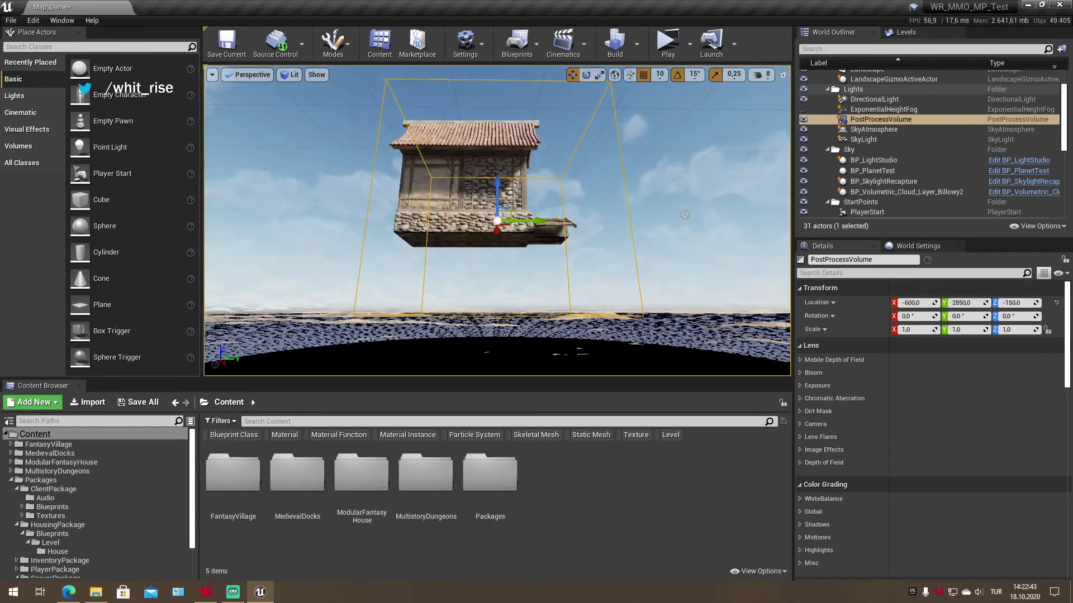
left_click(761, 74)
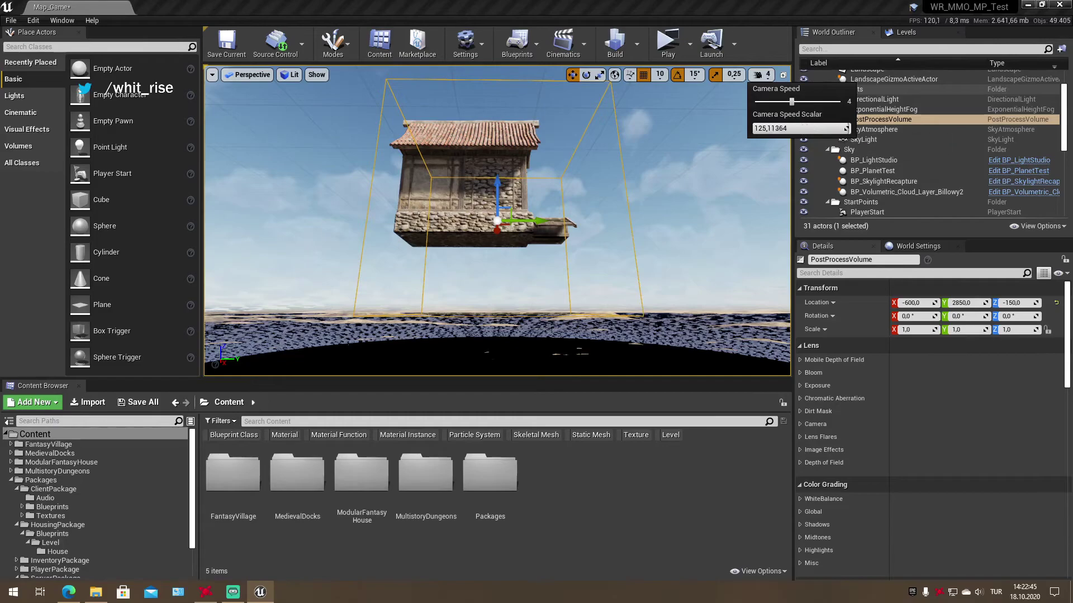
right_click_drag(497, 223, 497, 212)
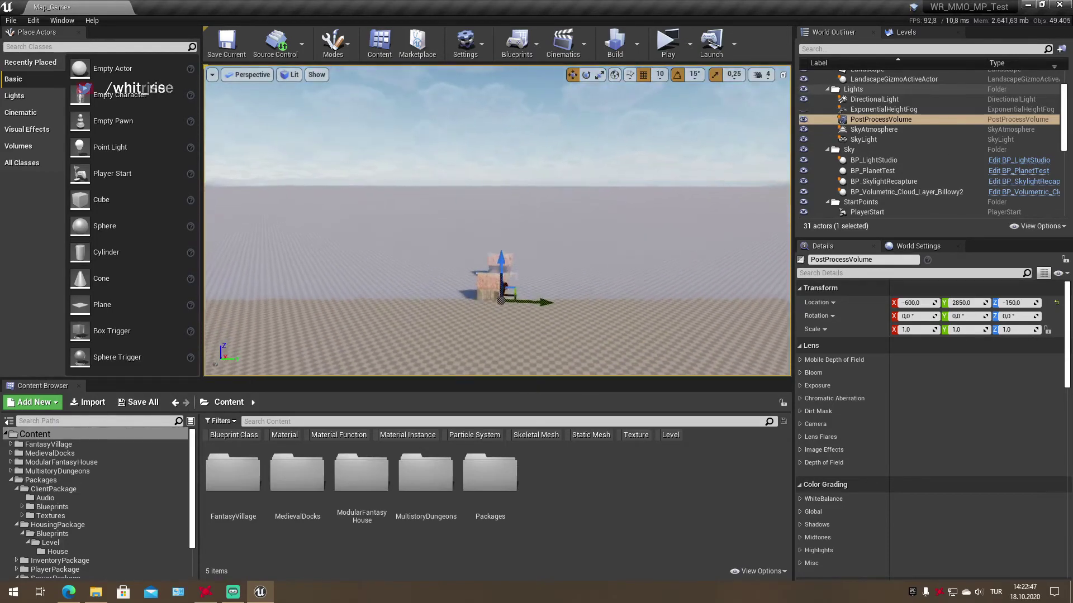
scroll(666, 179, "up", 10)
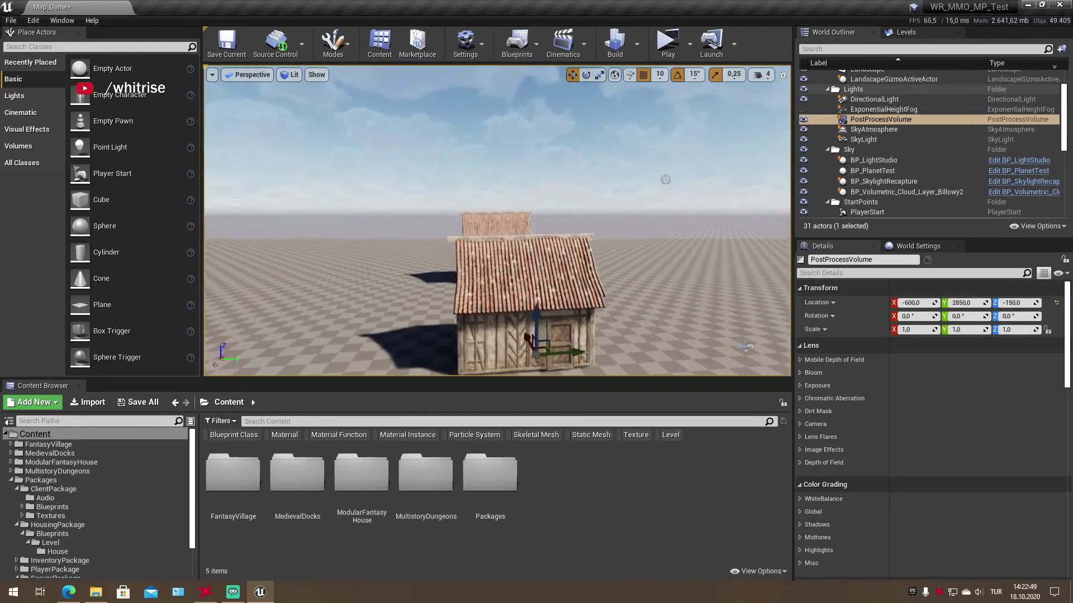
mouse_move(666, 179)
right_mouse_down()
mouse_move(614, 185)
mouse_move(614, 167)
right_mouse_up()
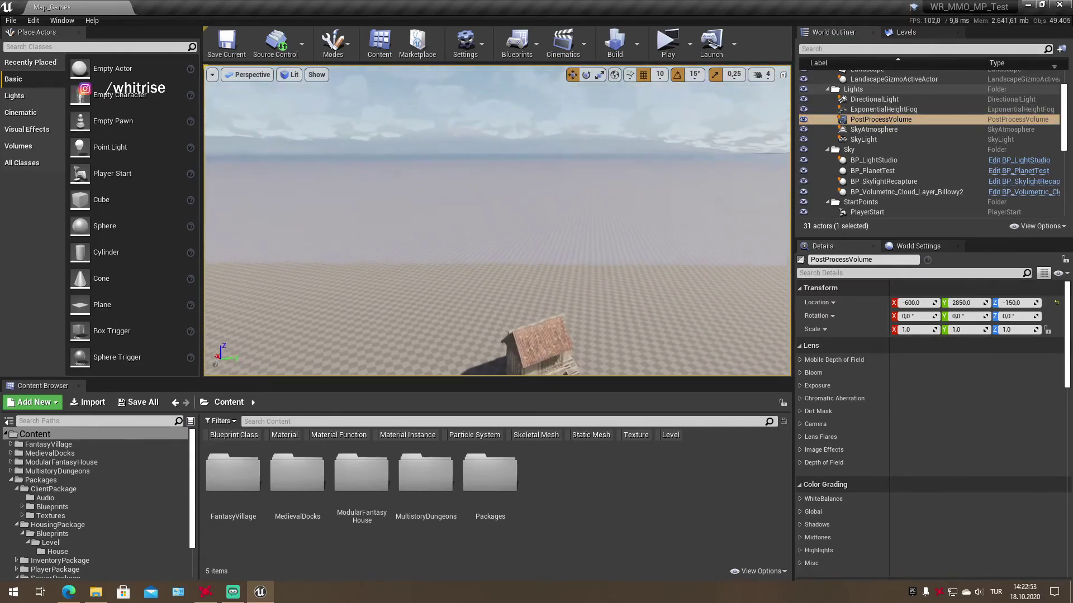
right_click_drag(454, 234, 453, 234)
left_click(806, 117)
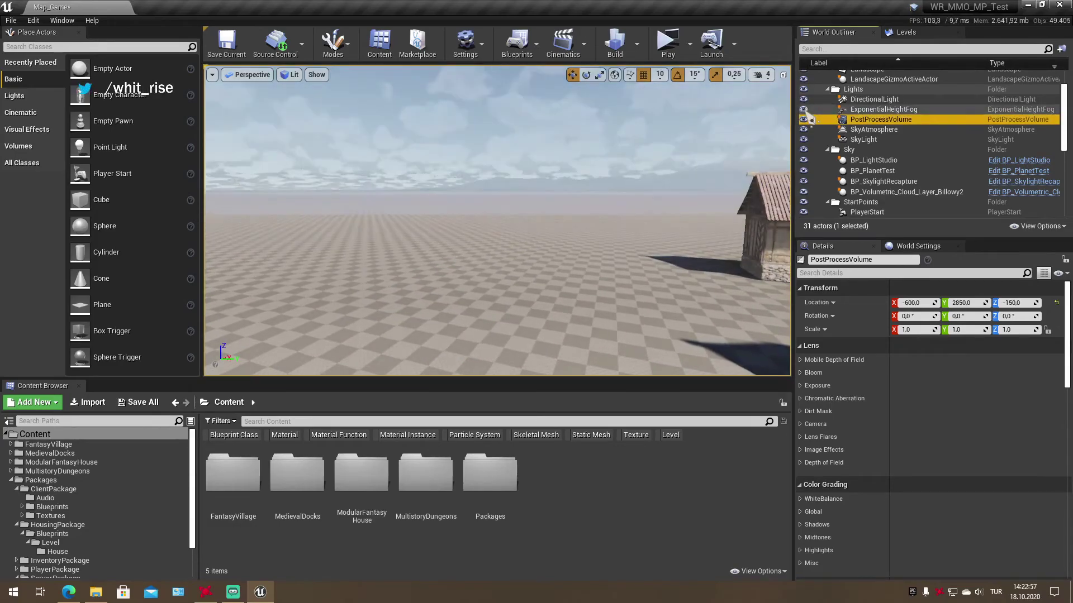
left_click(849, 129)
Switch SkyAtmosphere to Planet Top at Absolute World Origin and reset its Z location to 0
left_click(950, 381)
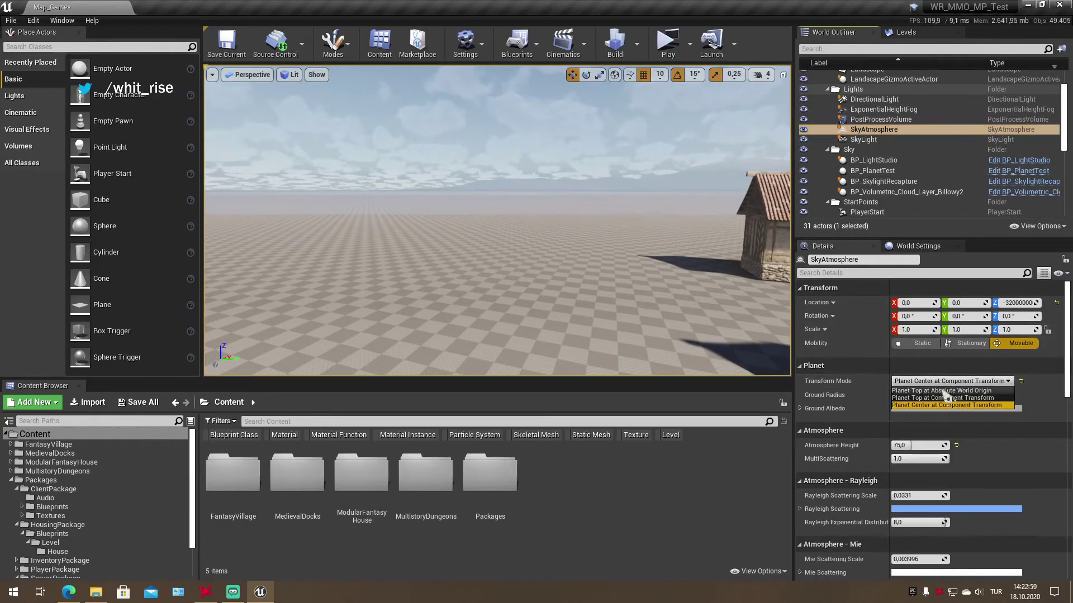
left_click(944, 391)
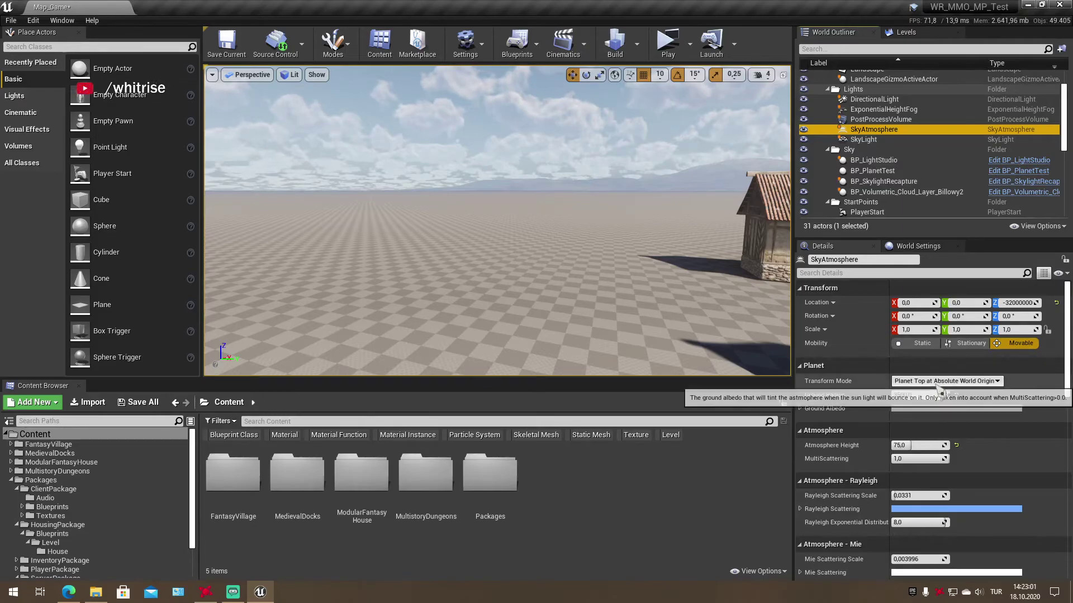
left_click(1056, 303)
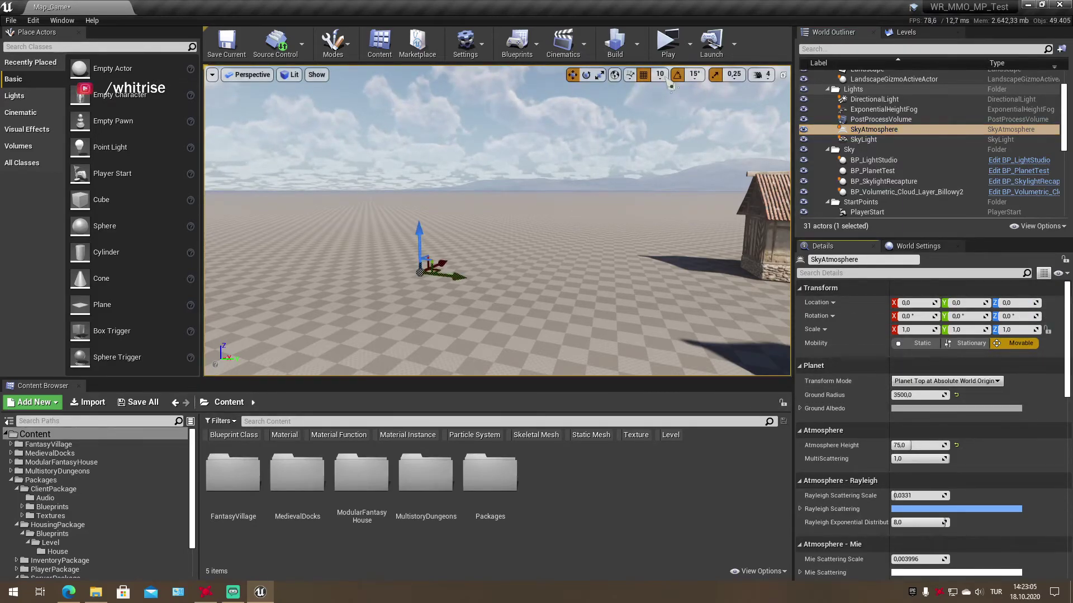
left_click(766, 77)
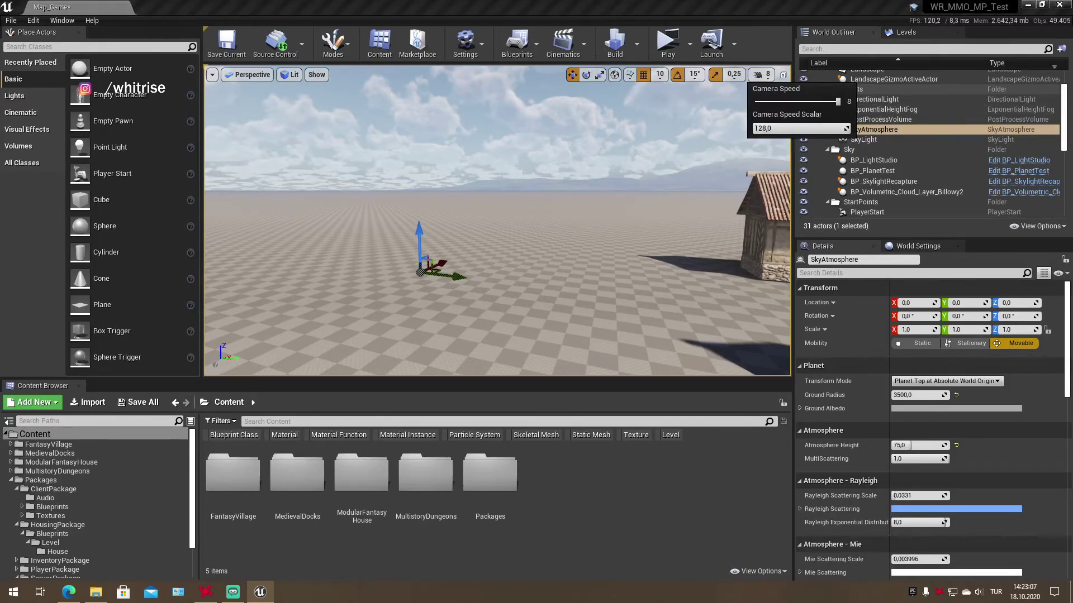
key("f")
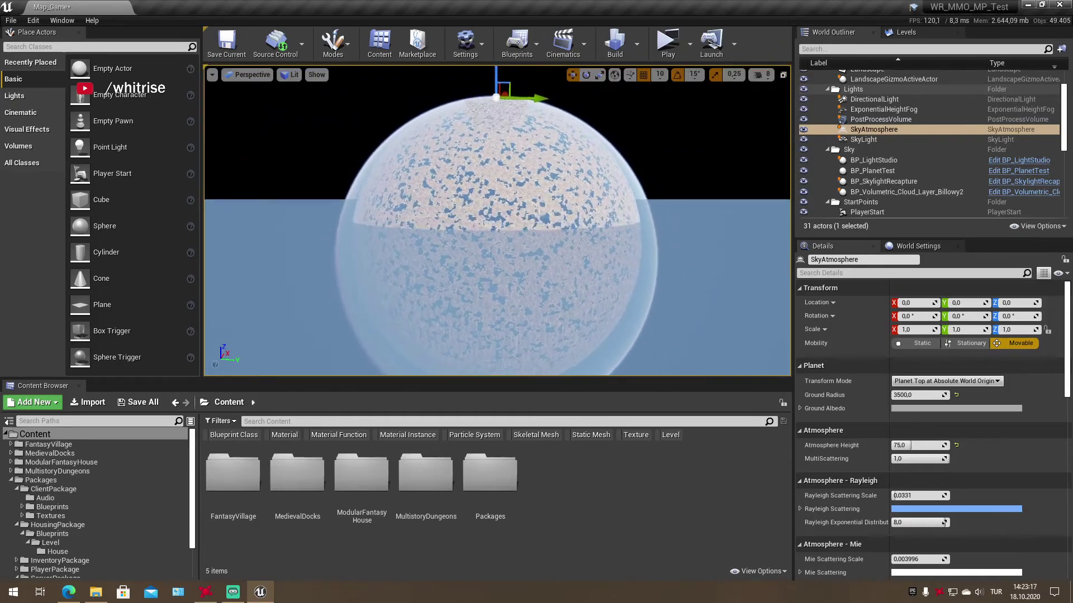
Hide ExponentialHeightFog, undo the accidental move, and keep Planet Top at Absolute World Origin after comparing modes
left_click(803, 110)
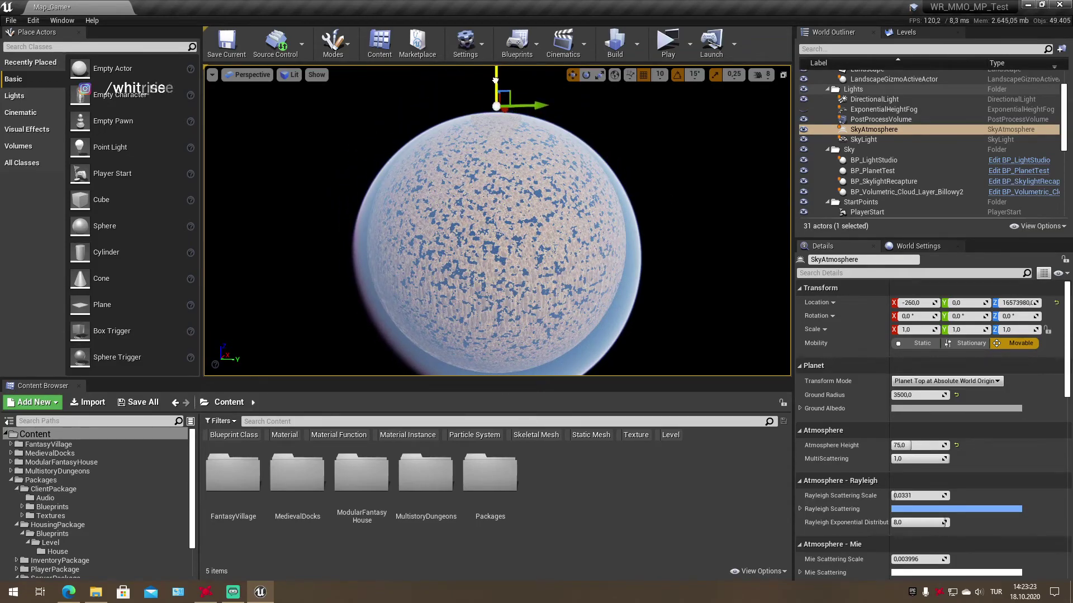
key("ctrl+z")
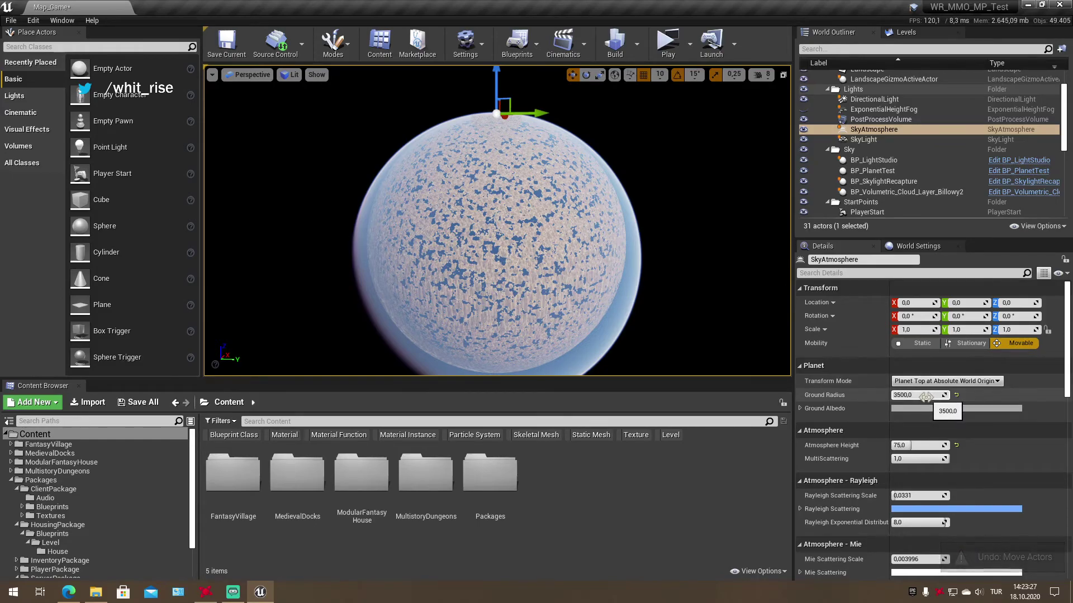
left_click(944, 381)
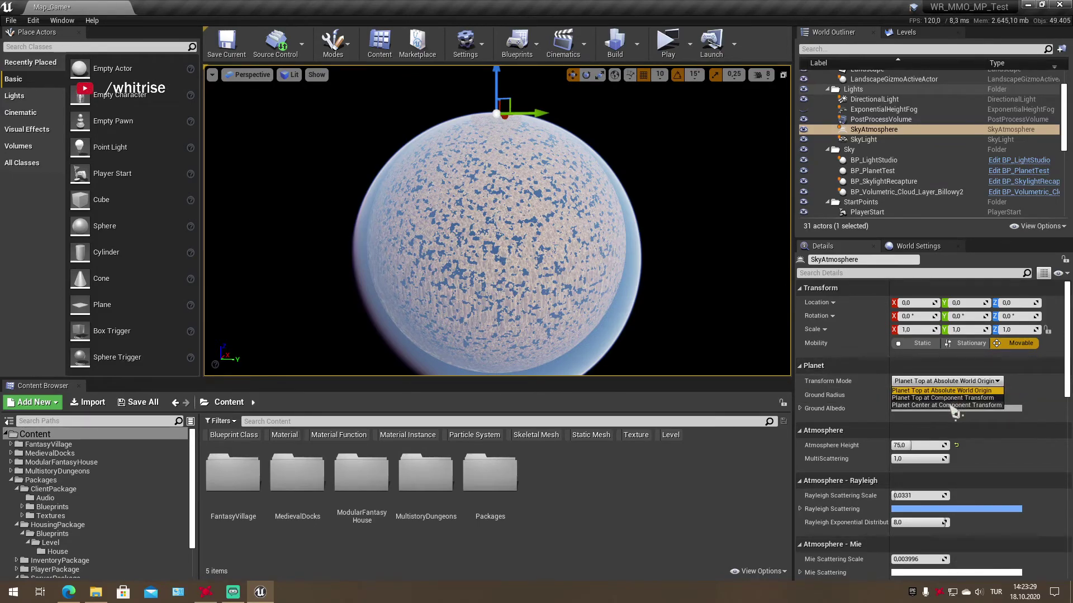
left_click(949, 405)
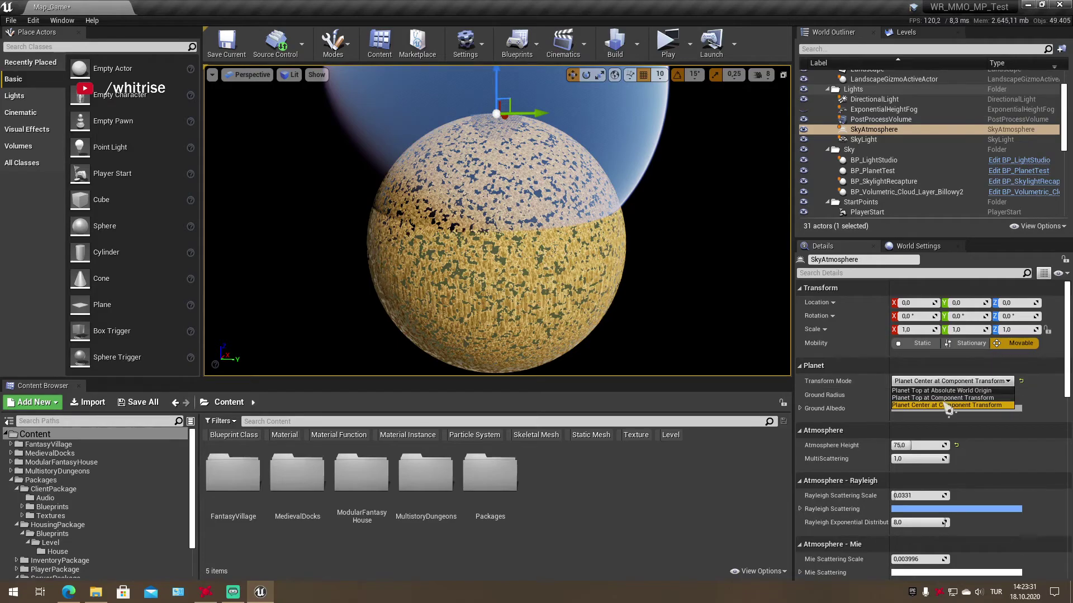
left_click(945, 399)
left_click(944, 381)
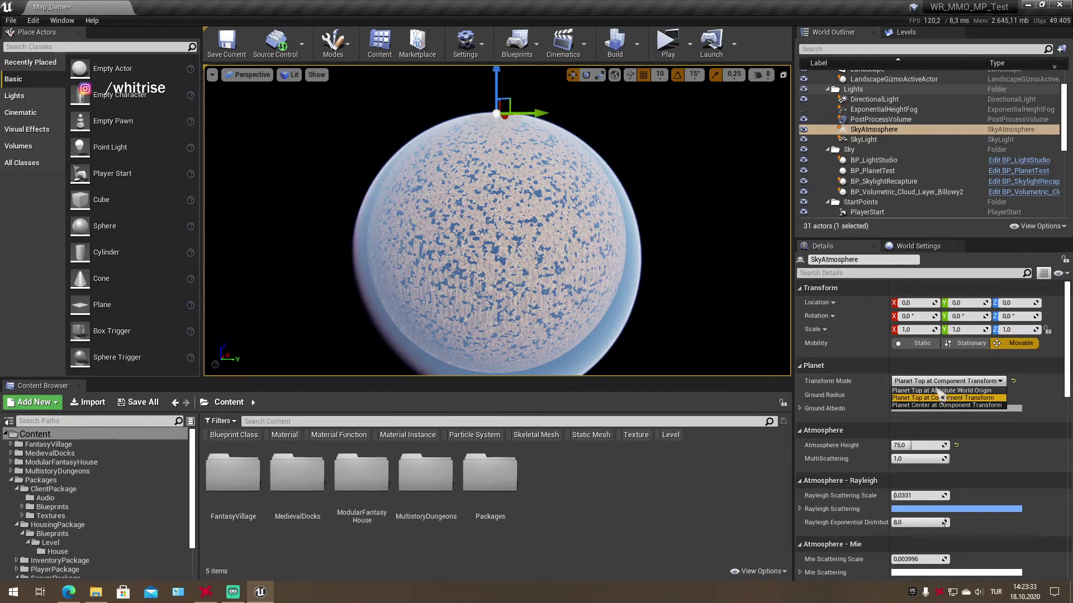
left_click(939, 391)
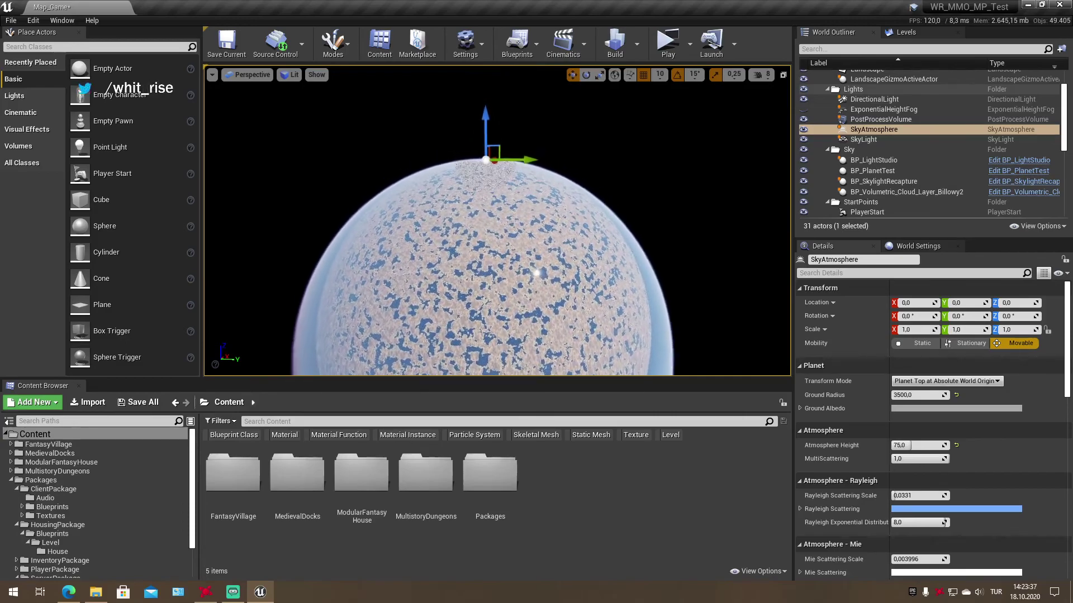
Fly down to the two houses, save Map_Game, and select the SkyAtmosphere under the clouded sky
double_click(880, 119)
left_click(760, 75)
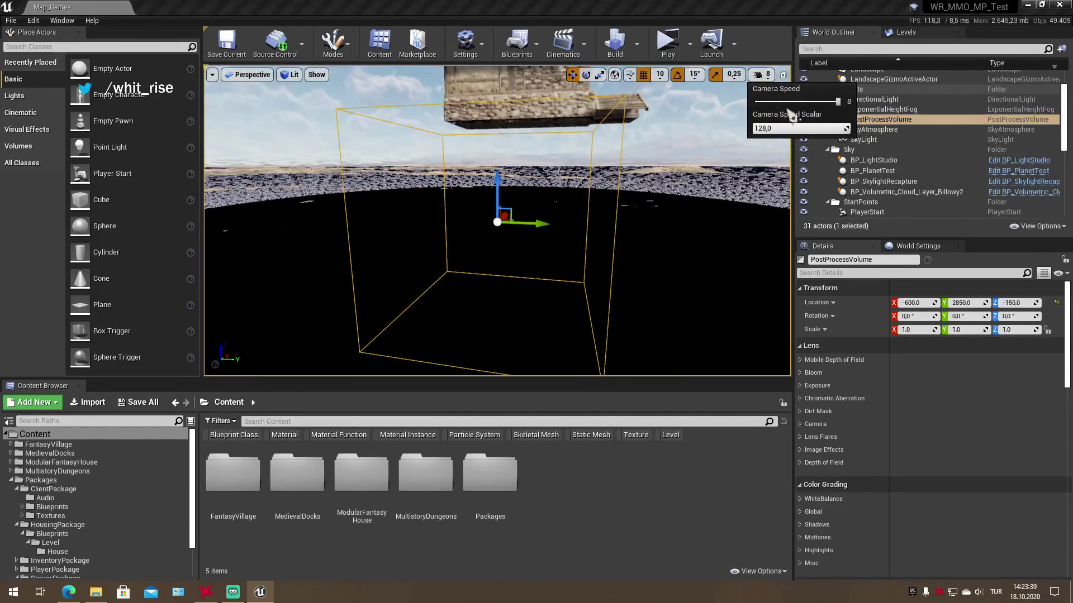
mouse_move(558, 251)
right_mouse_down()
mouse_move(499, 369)
mouse_move(590, 217)
mouse_move(536, 224)
right_mouse_up()
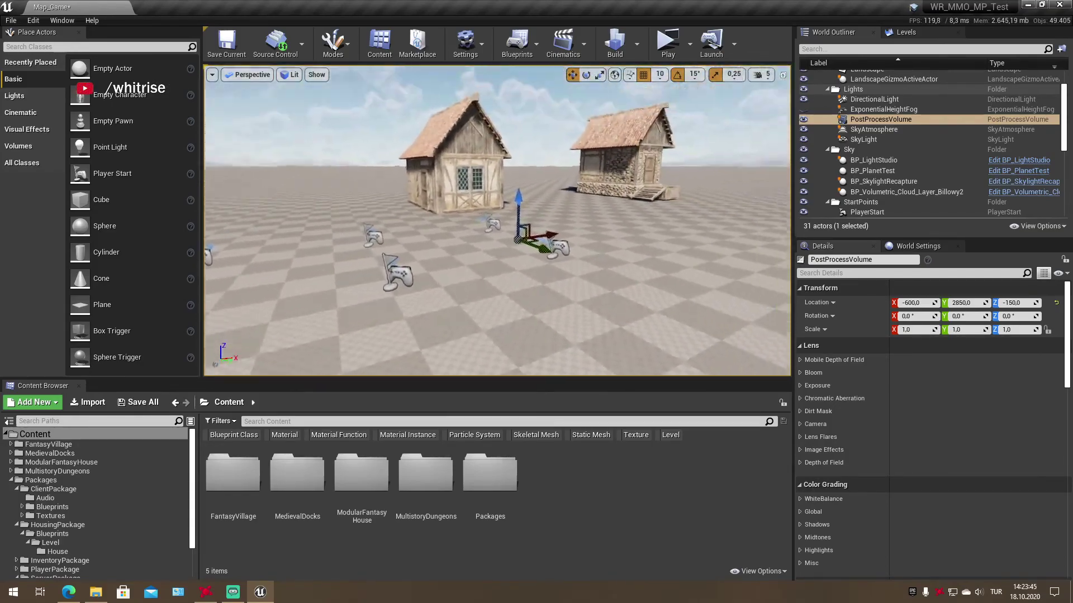
left_click(665, 187)
mouse_move(664, 187)
right_mouse_down()
mouse_move(647, 256)
mouse_move(647, 223)
mouse_move(597, 197)
mouse_move(597, 257)
right_mouse_up()
key("ctrl+s")
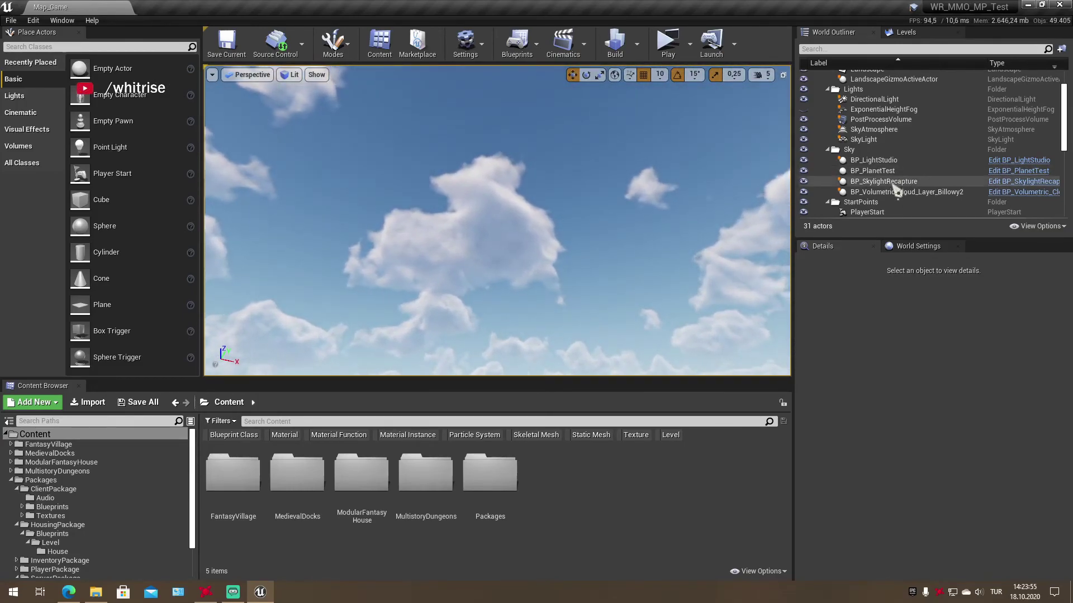
left_click(870, 130)
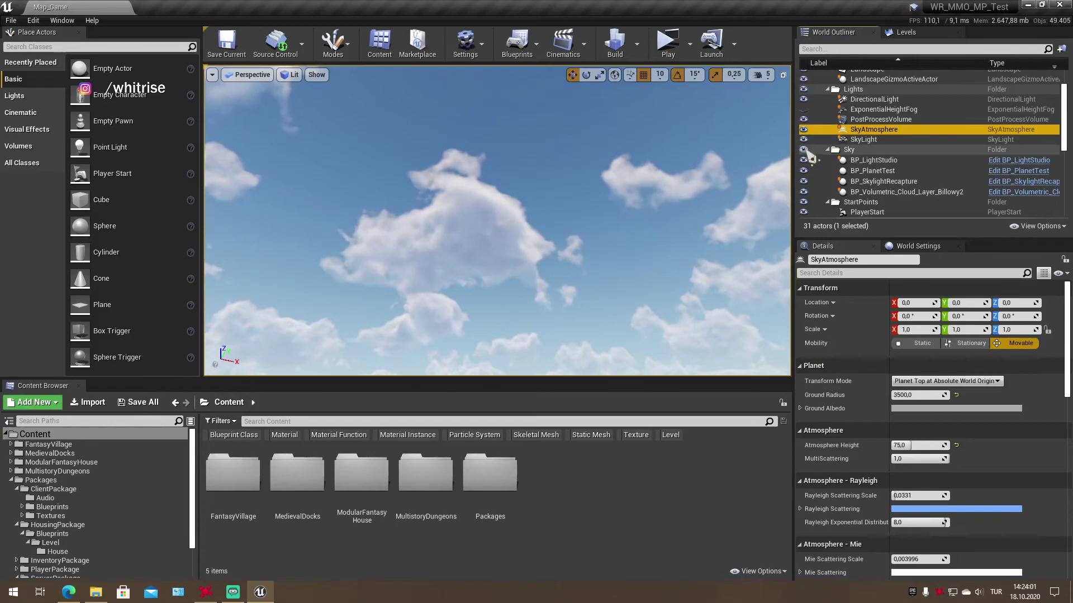
left_click(864, 141)
double_click(864, 140)
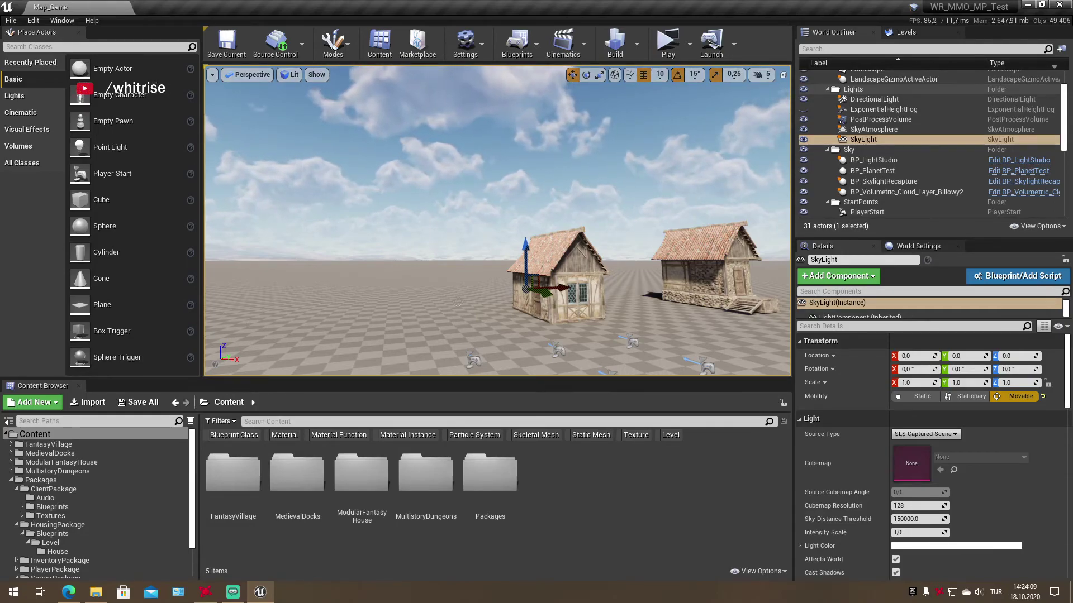
key("Escape")
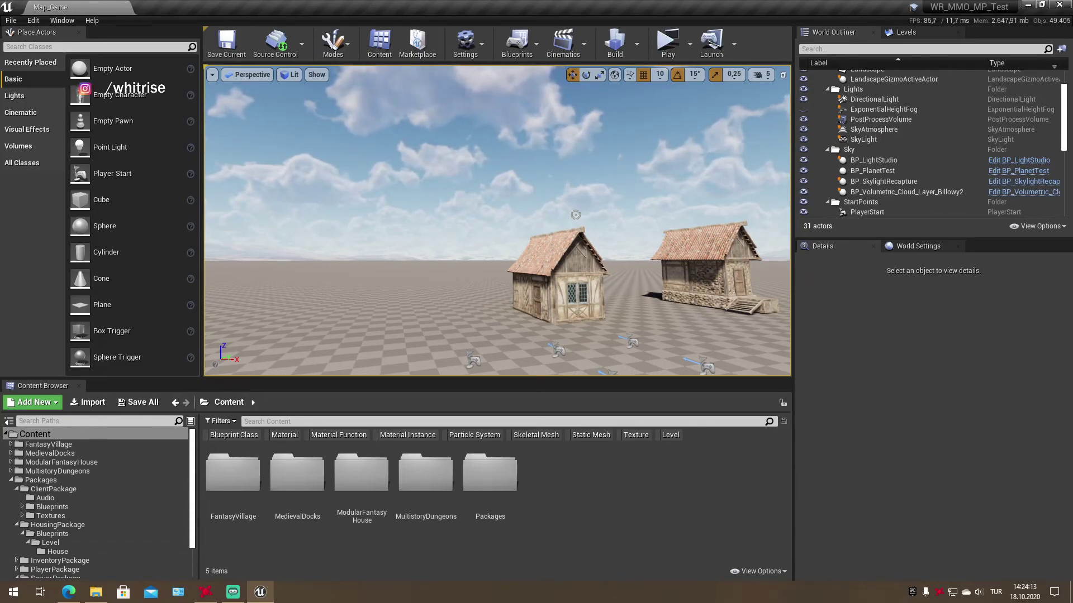
key("Up")
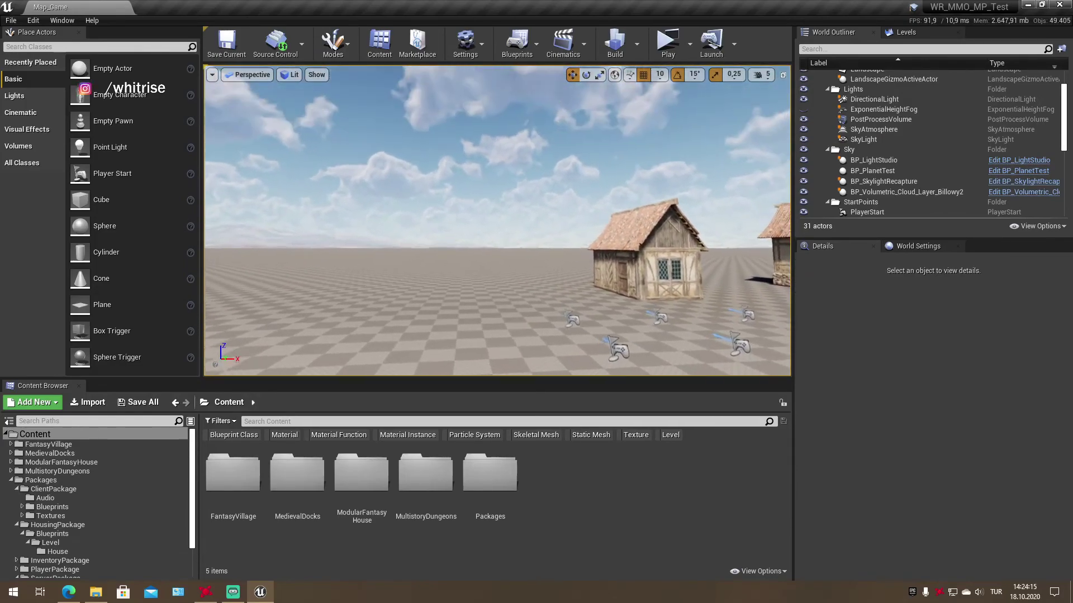
key("Down")
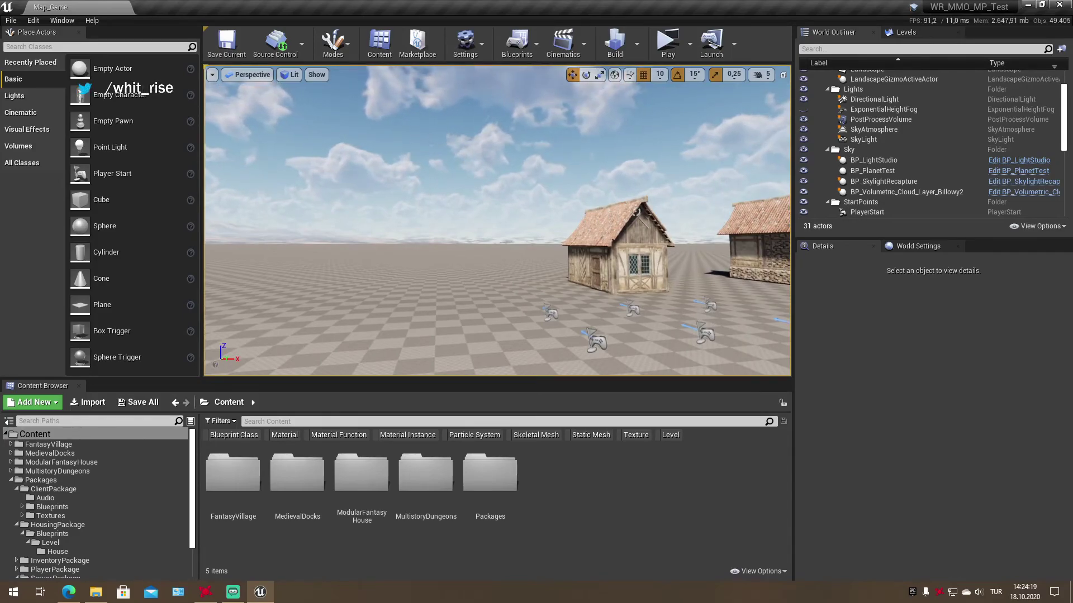
key("Right")
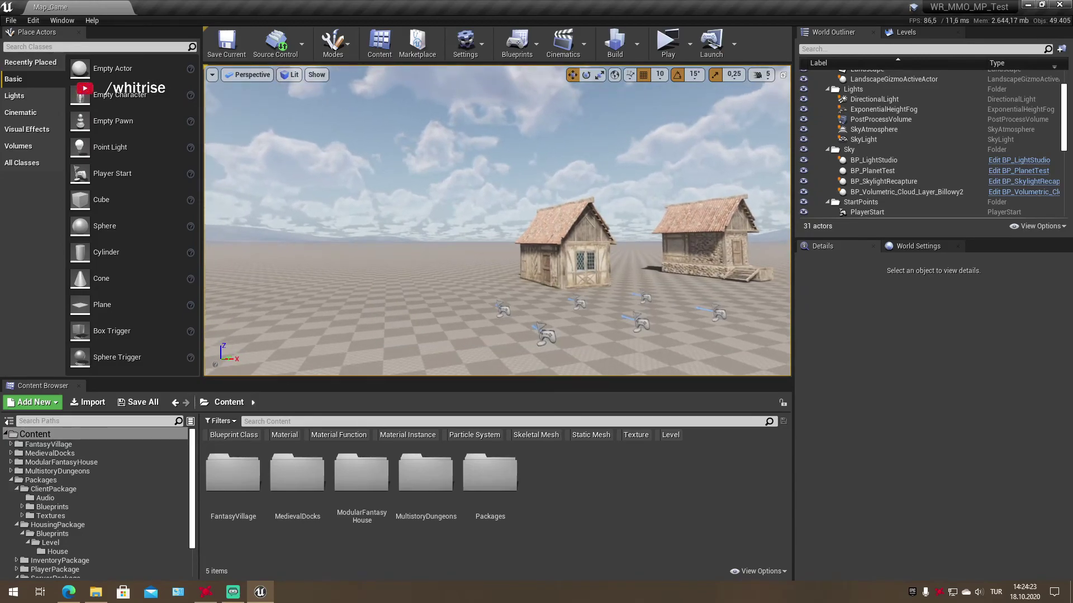
right_click_drag(624, 238, 624, 179)
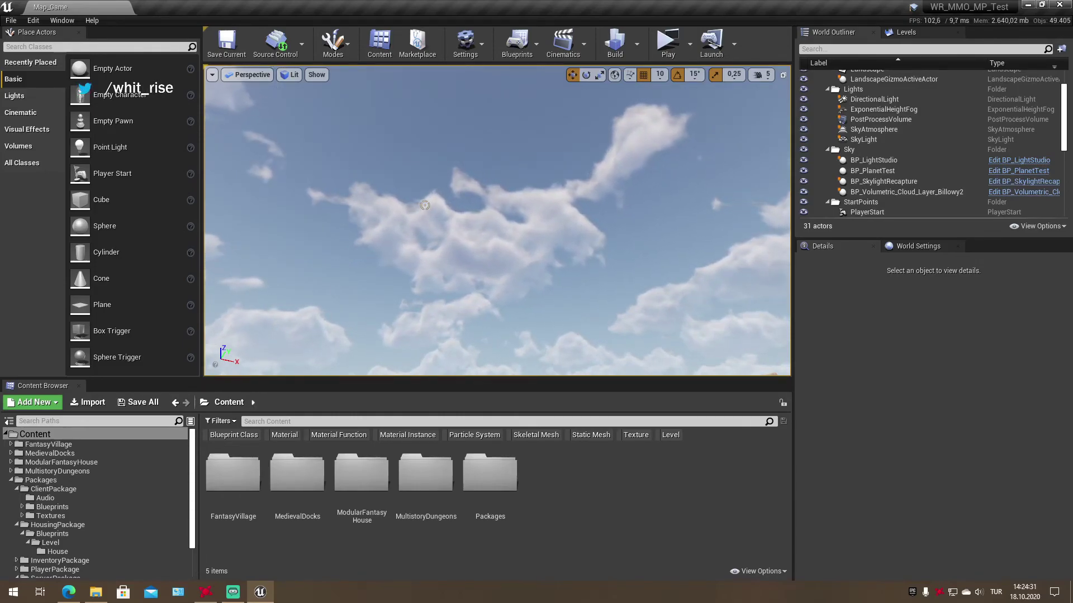
right_click_drag(497, 167, 497, 235)
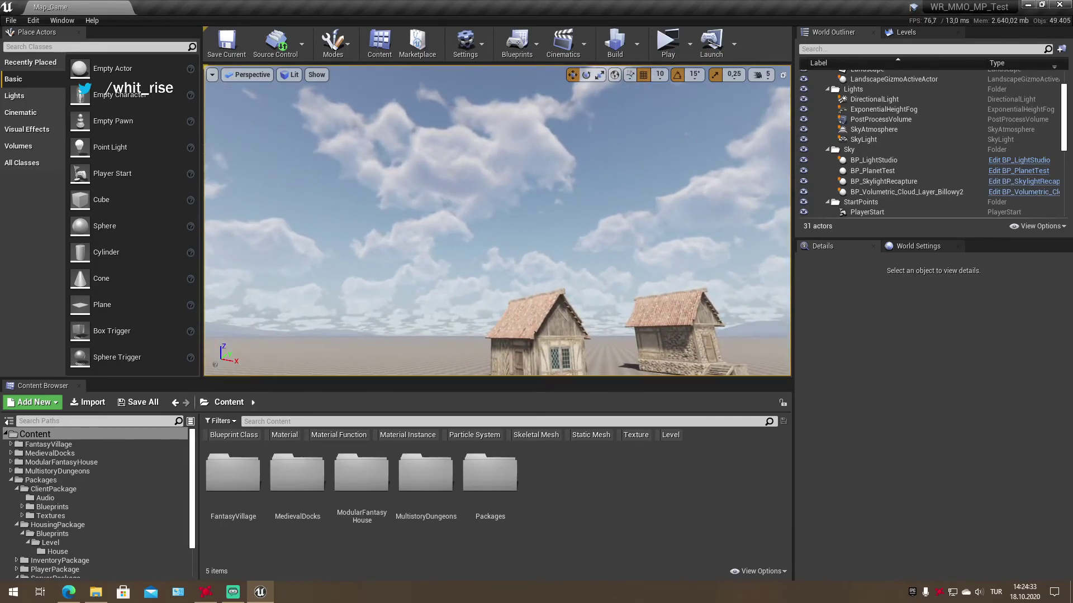
right_click_drag(498, 167, 497, 235)
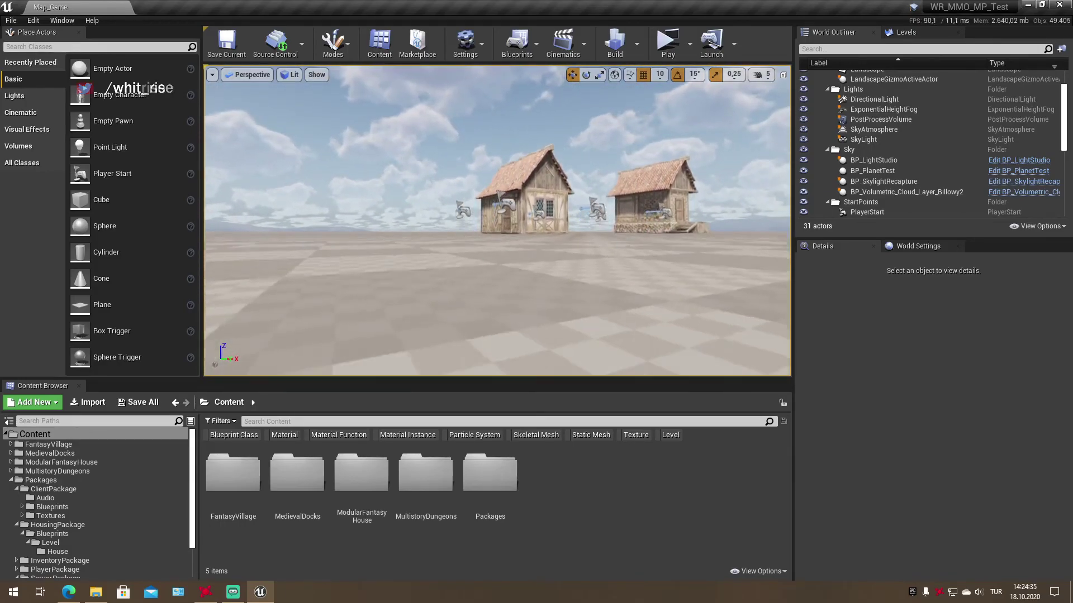
right_click_drag(497, 168, 497, 234)
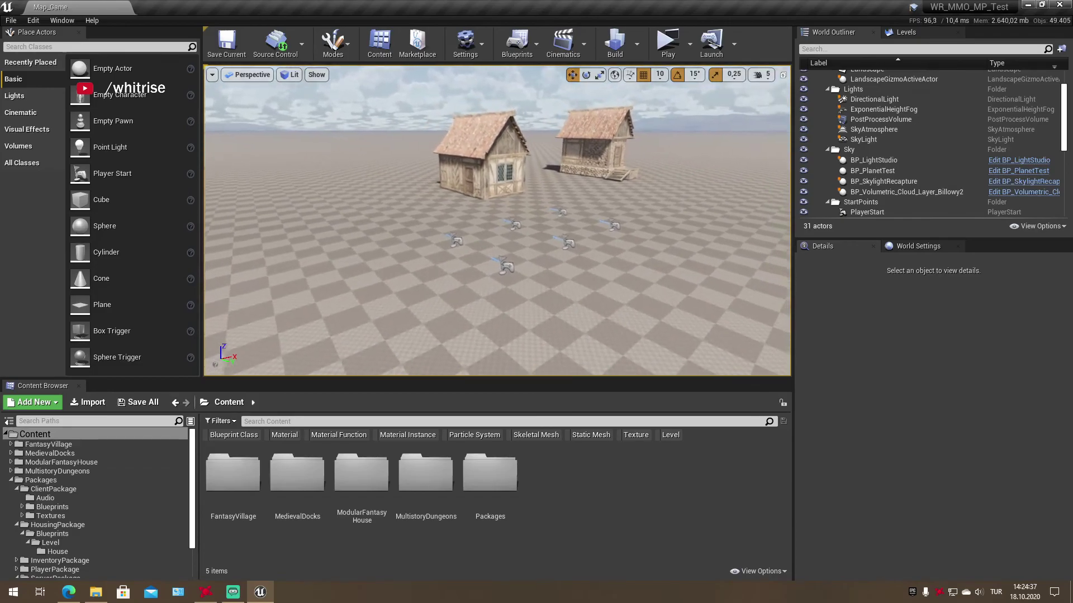
right_click_drag(549, 178, 549, 150)
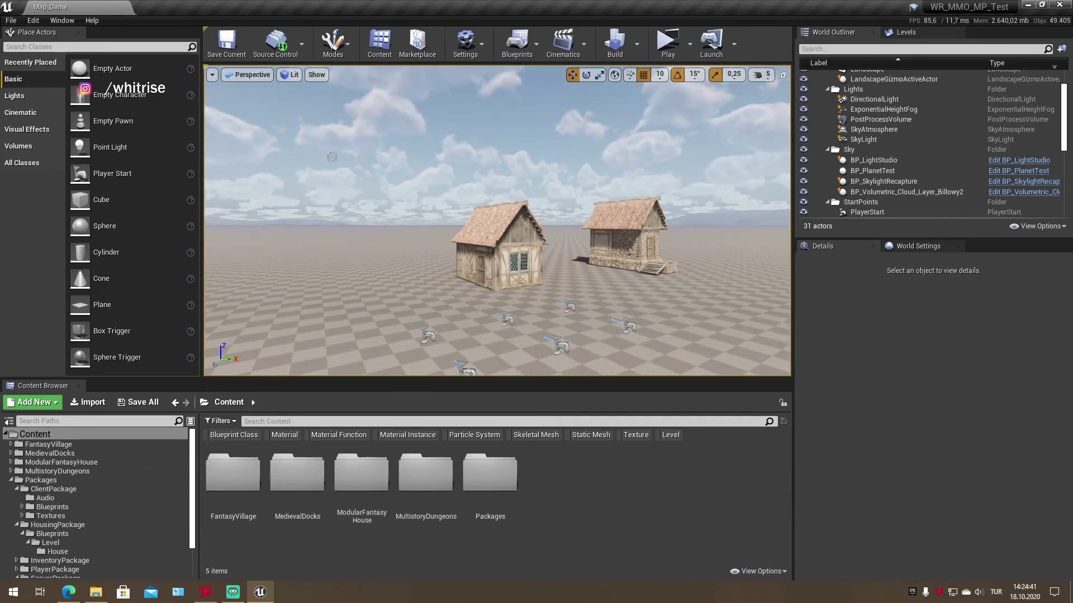
Select SkyAtmosphere in the World Outliner and browse to Content > FantasyVillage > Materials
left_click(874, 129)
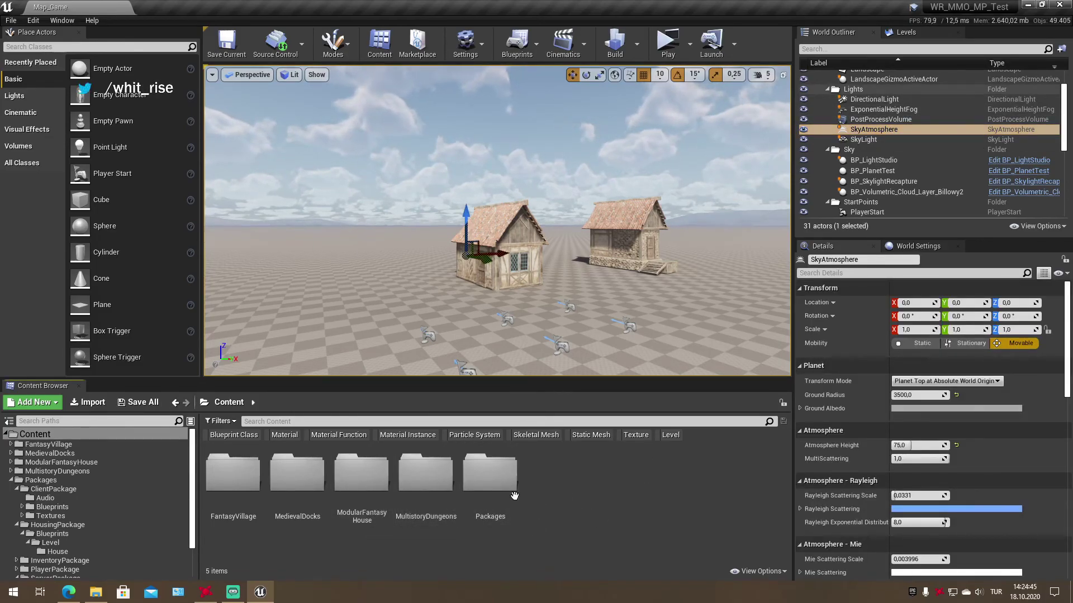
left_click(71, 445)
double_click(71, 444)
left_click(45, 462)
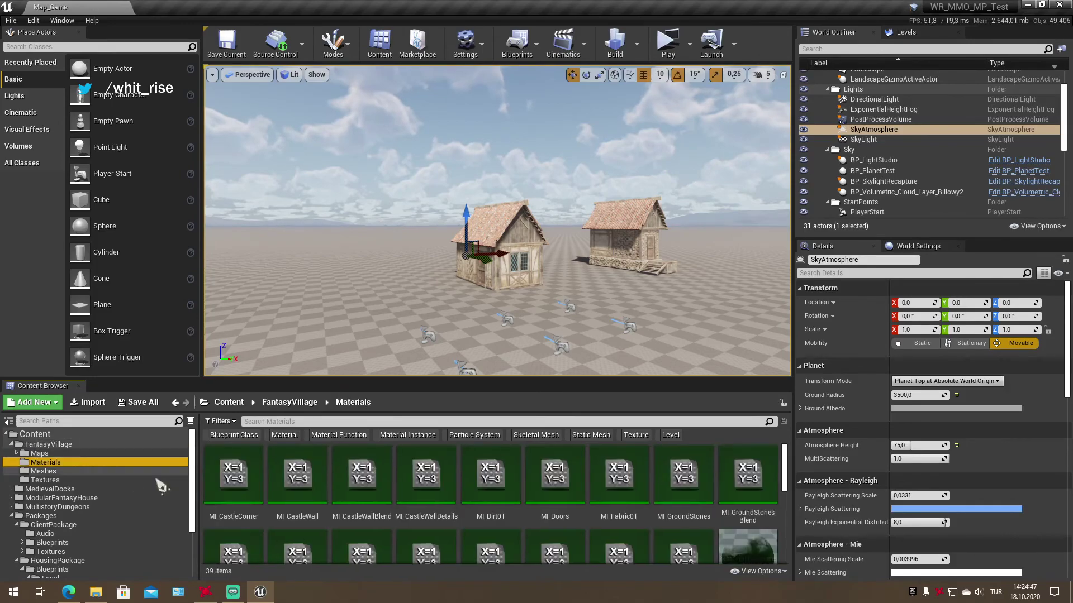
scroll(458, 521, "down", 5)
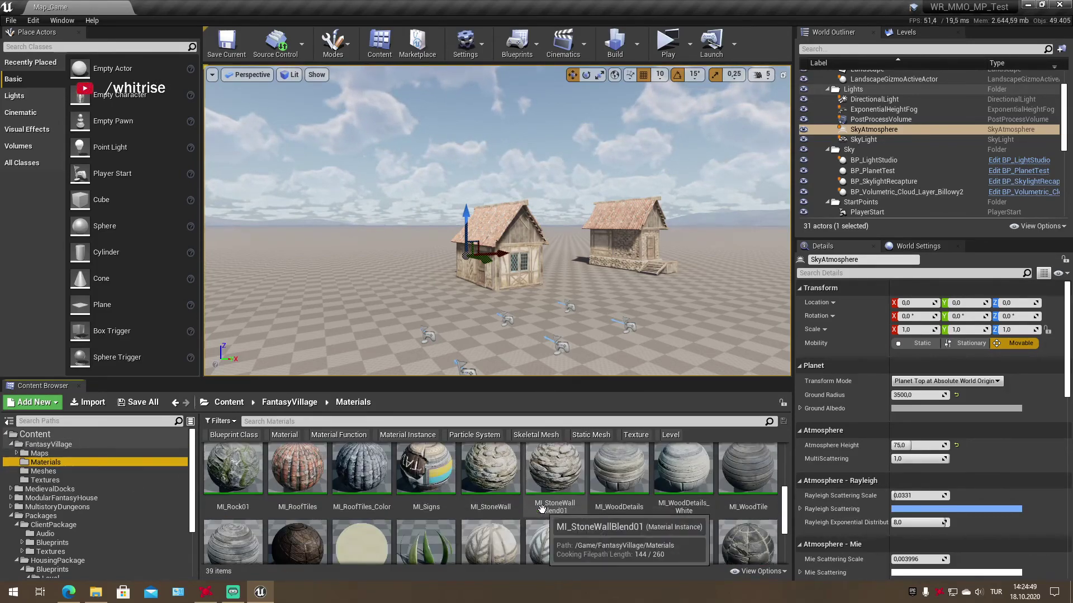
Open M_HouseWallColor in the material editor and bring up node search in its graph
left_click(560, 457)
double_click(560, 457)
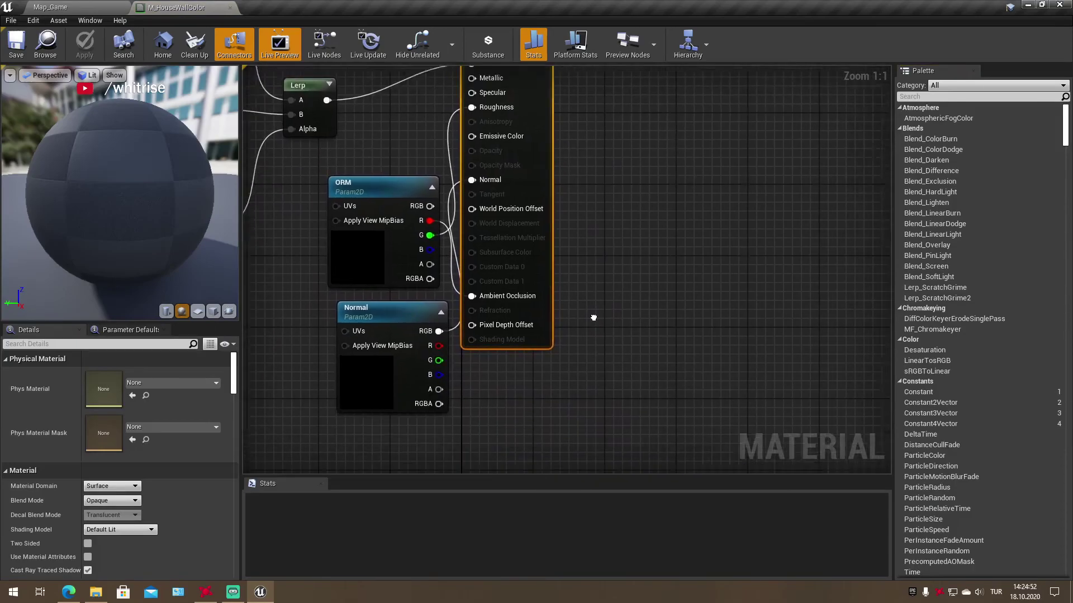
right_click(592, 356)
Search the graph for 'sky' nodes, then close M_HouseWallColor to return to Map_Game
type("sky")
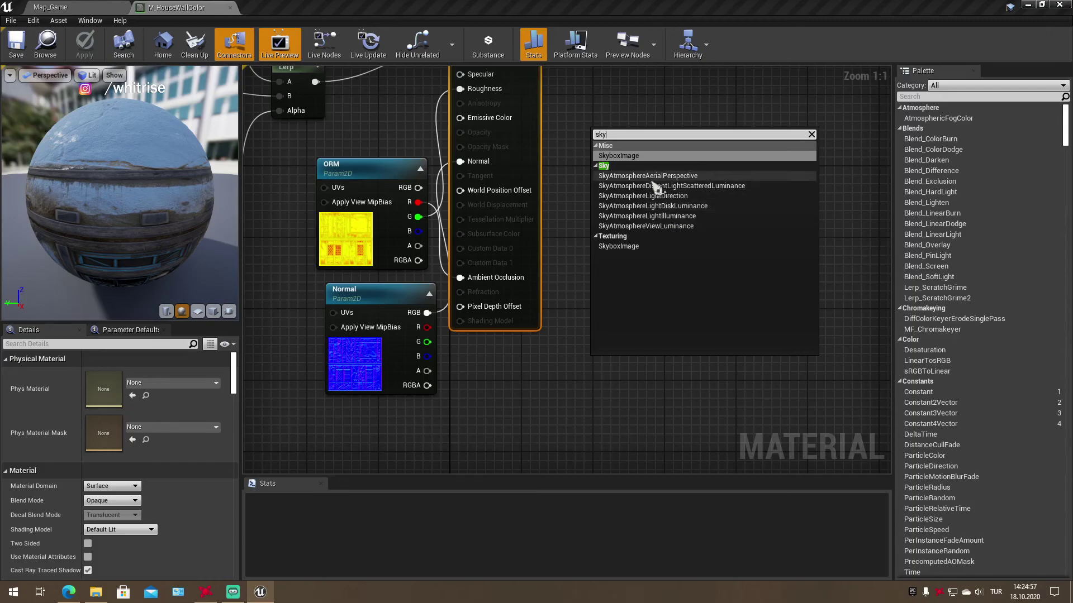
left_click(230, 7)
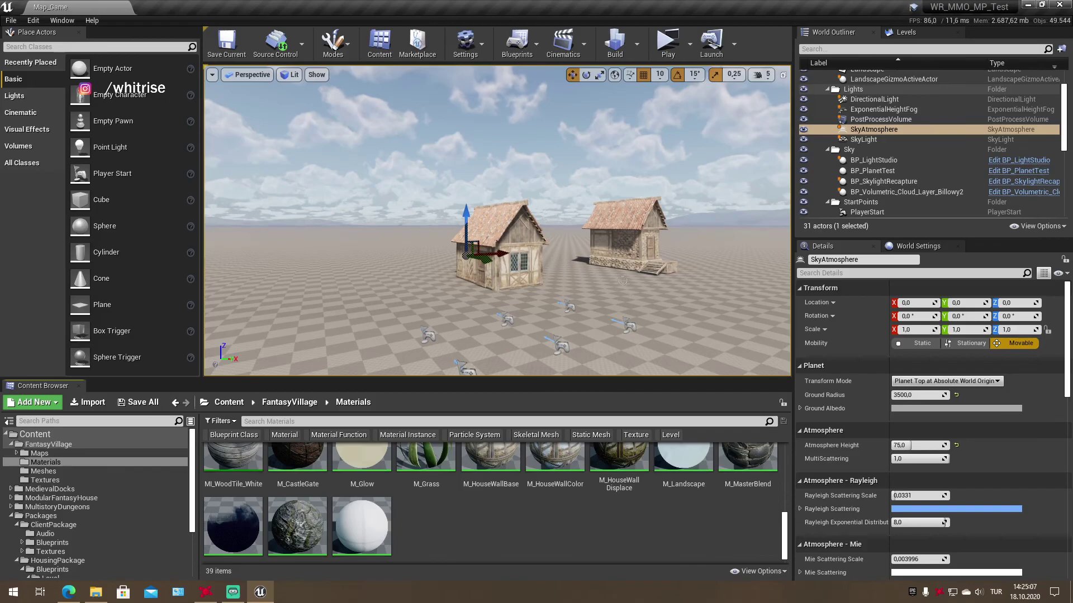
Deselect SkyAtmosphere and orbit the viewport to inspect the clouds and both houses
left_click_drag(622, 280, 642, 266)
left_click(643, 265)
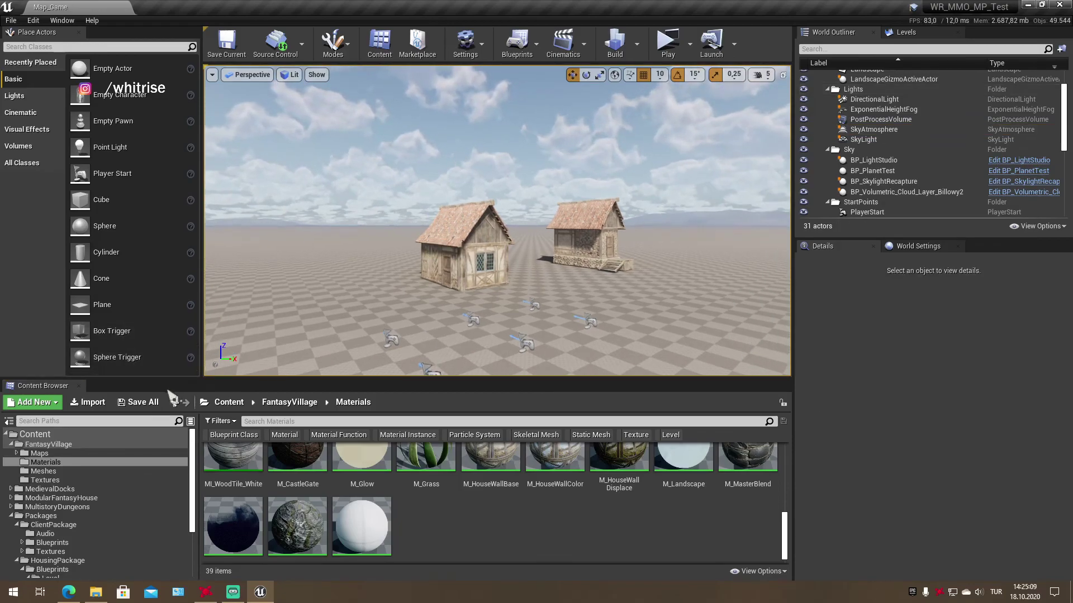
mouse_move(493, 83)
right_mouse_down()
mouse_move(492, 67)
mouse_move(493, 123)
right_mouse_up()
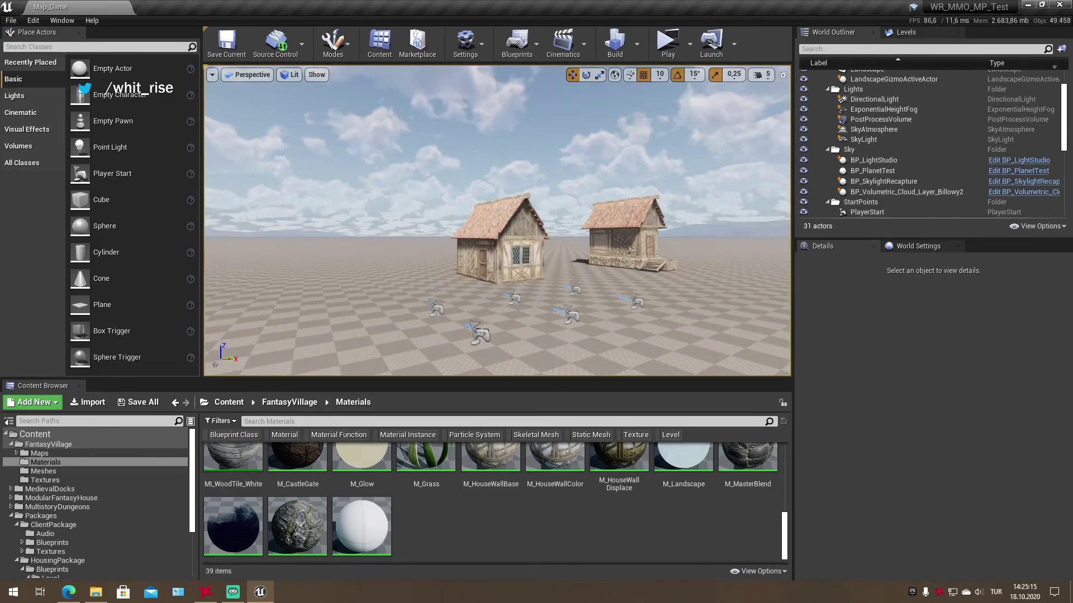
right_click_drag(471, 323, 435, 290)
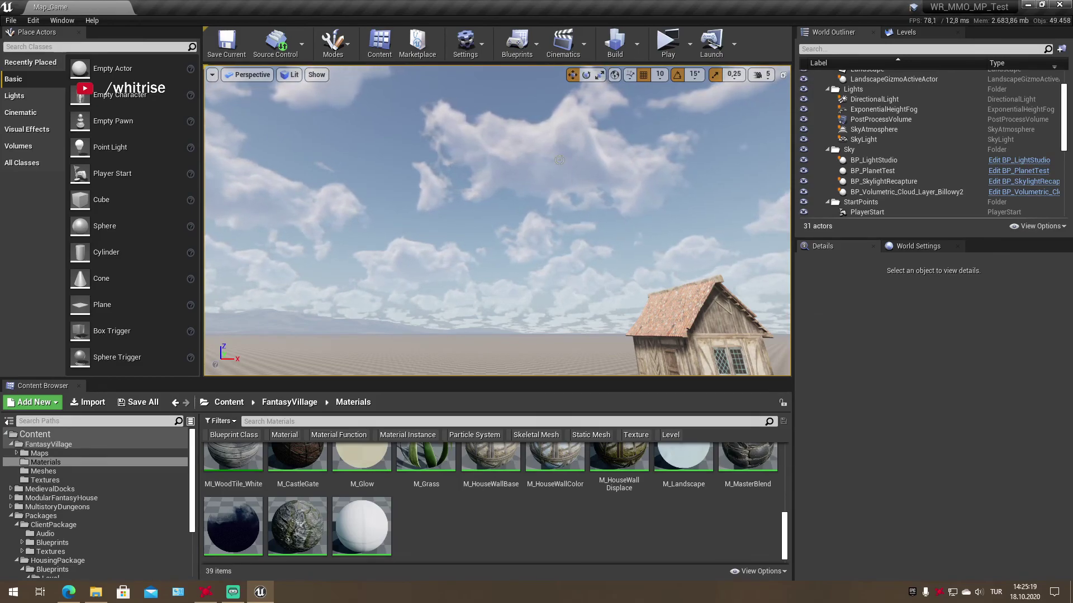
right_click_drag(558, 161, 593, 218)
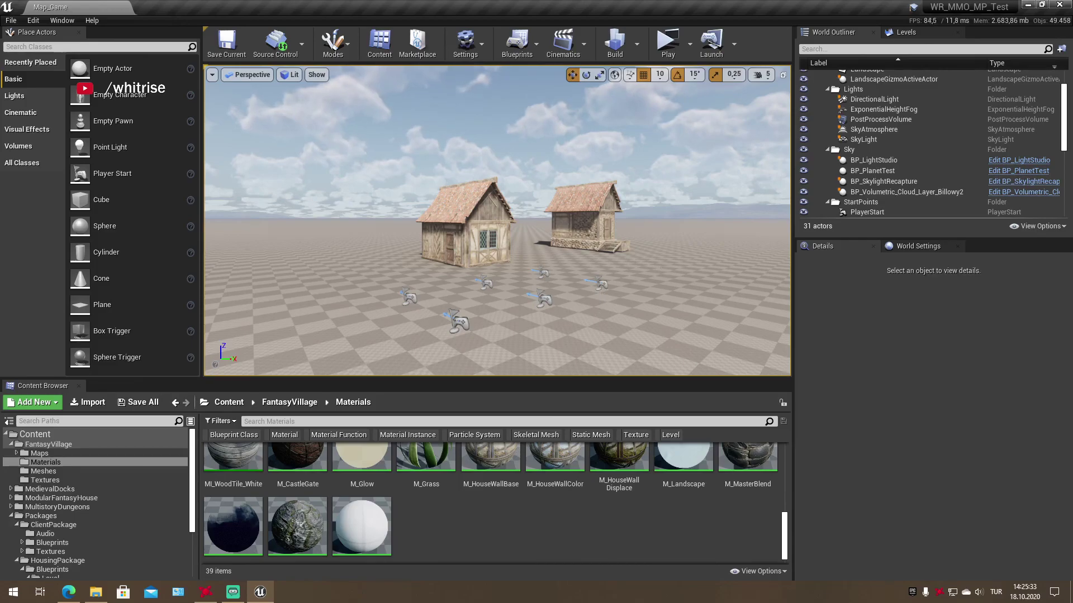
right_click_drag(497, 224, 475, 224)
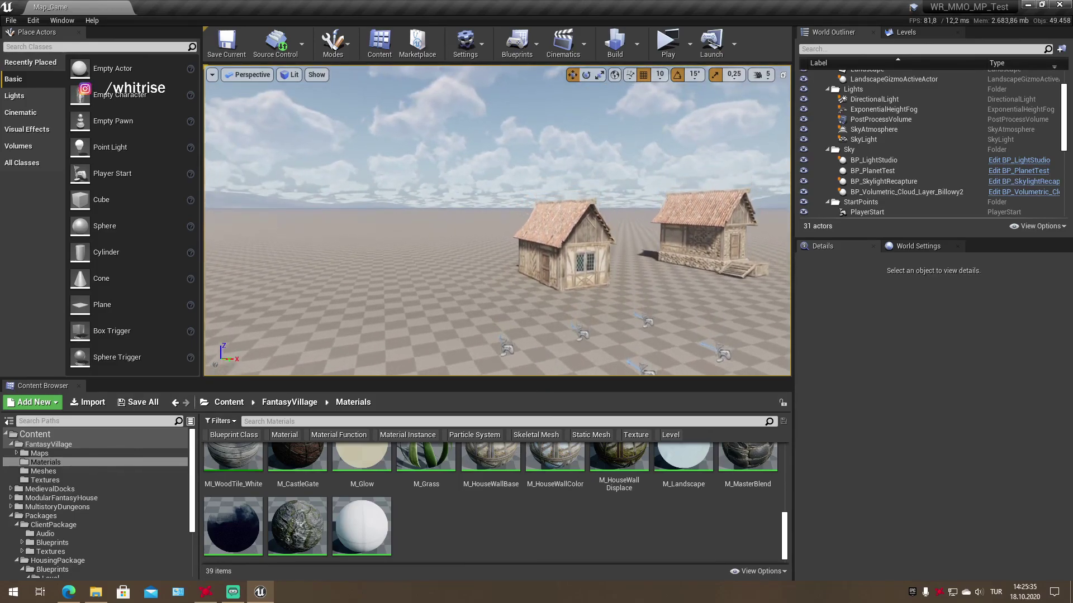
right_click_drag(642, 267, 665, 268)
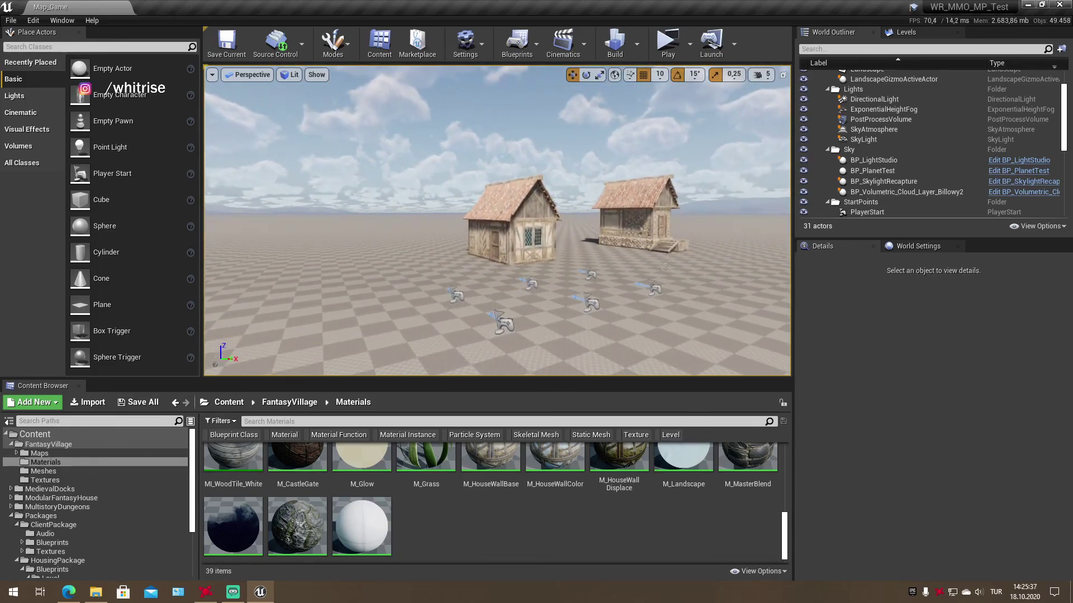
Save Map_Game and return the Content Browser to the top-level Content folder
key("ctrl+s")
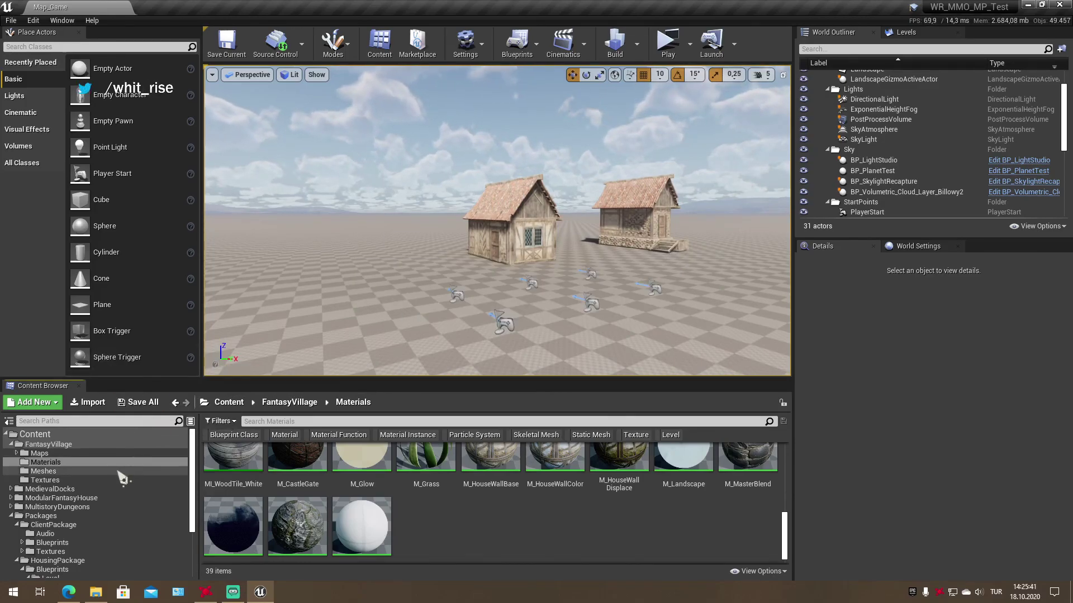
left_click(34, 434)
right_click(34, 434)
left_click(130, 286)
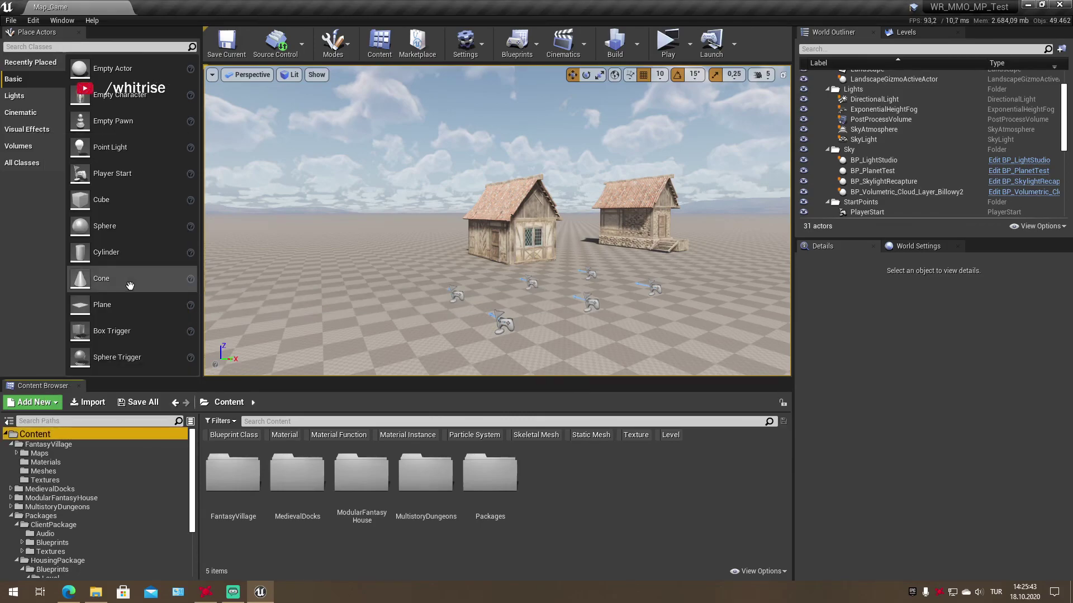
left_click(633, 509)
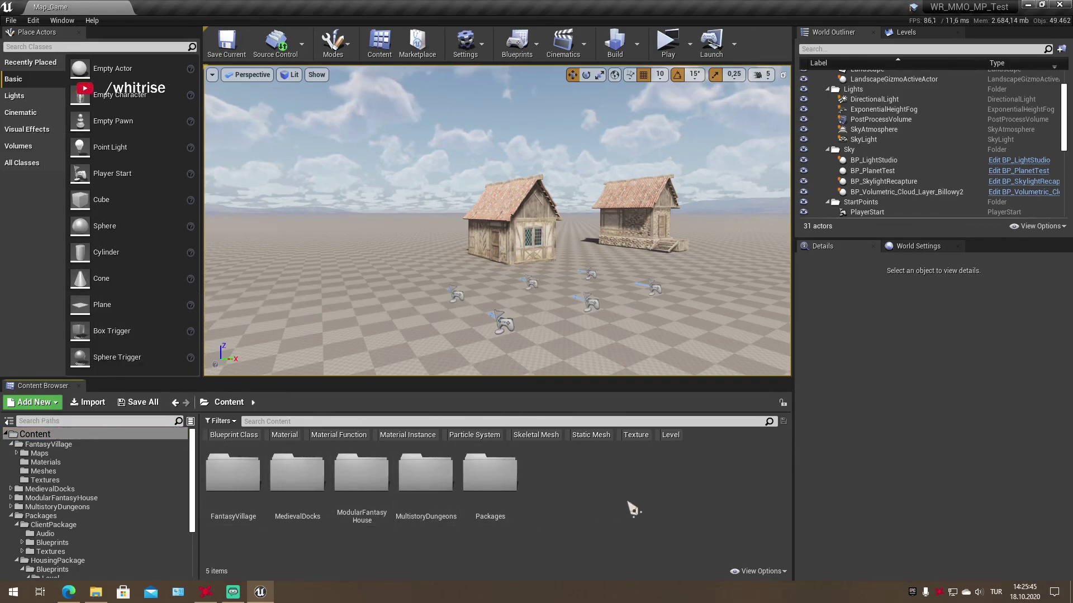